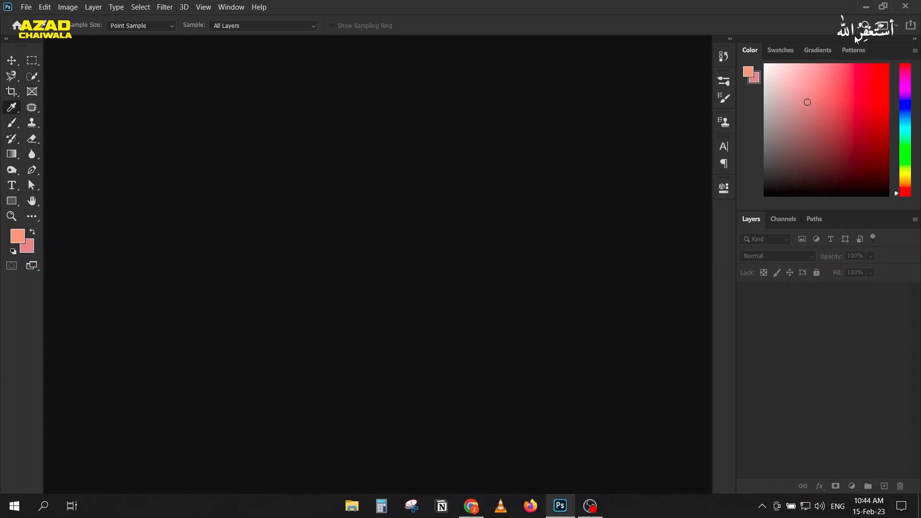
Open 1.jpg from the 02-Blending Modes desktop folder in Photoshop, converting its colors to the working space
click(865, 7)
double_click(34, 26)
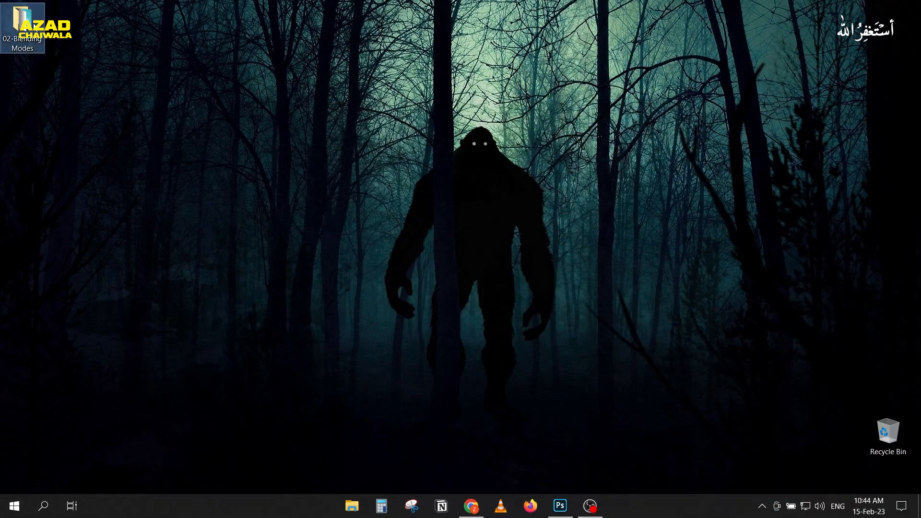
click(499, 62)
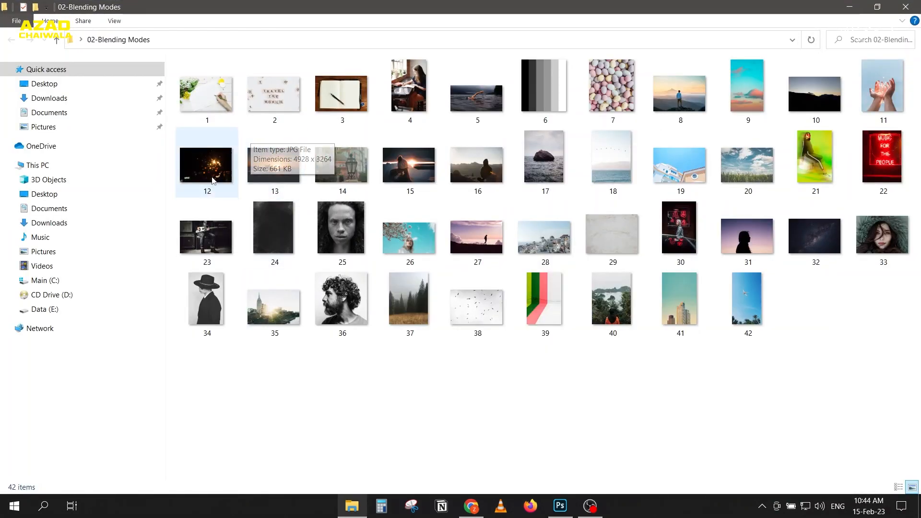
drag(206, 93, 438, 209)
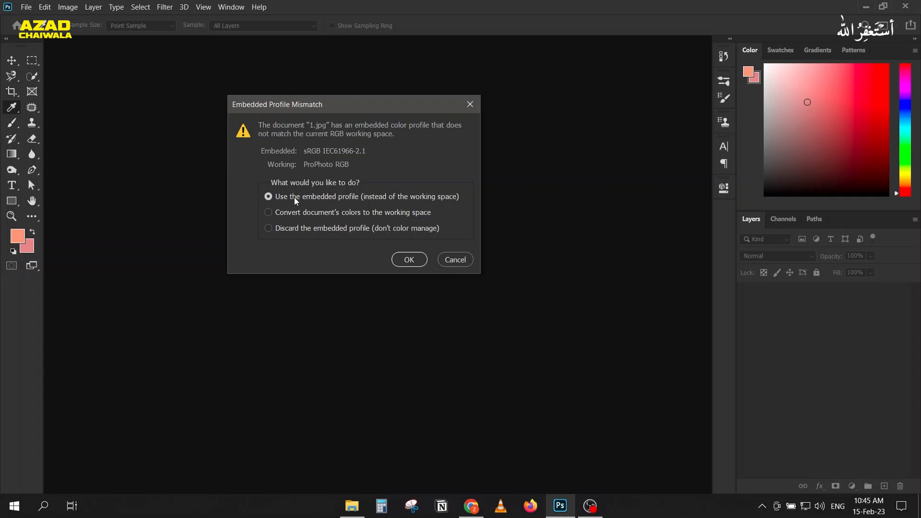
click(270, 213)
click(408, 260)
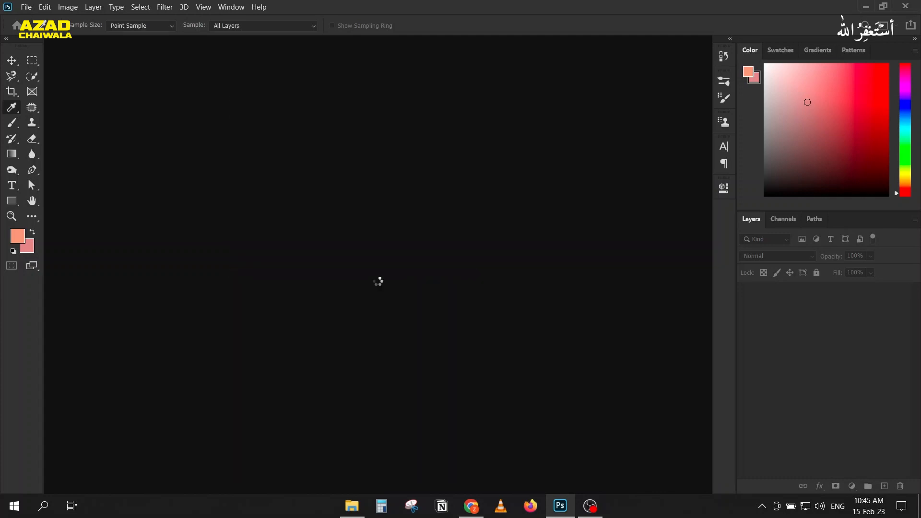
Preview the sRGB IEC61966-2.1 profile on the photo and assign the working RGB profile, ProPhoto RGB
click(44, 6)
click(101, 410)
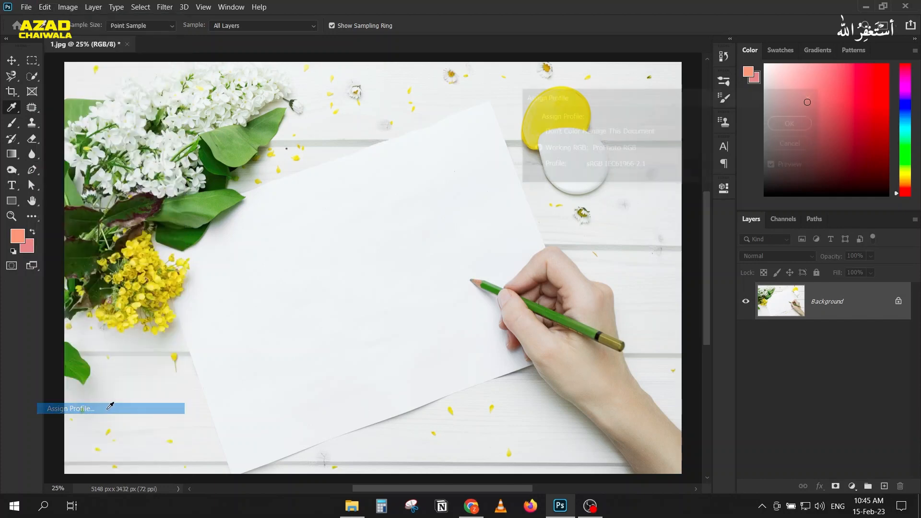
click(543, 166)
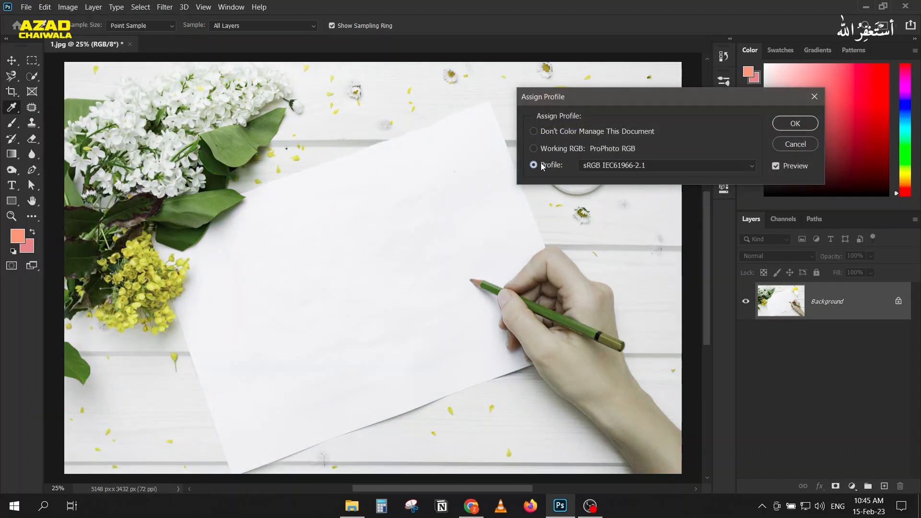
click(536, 149)
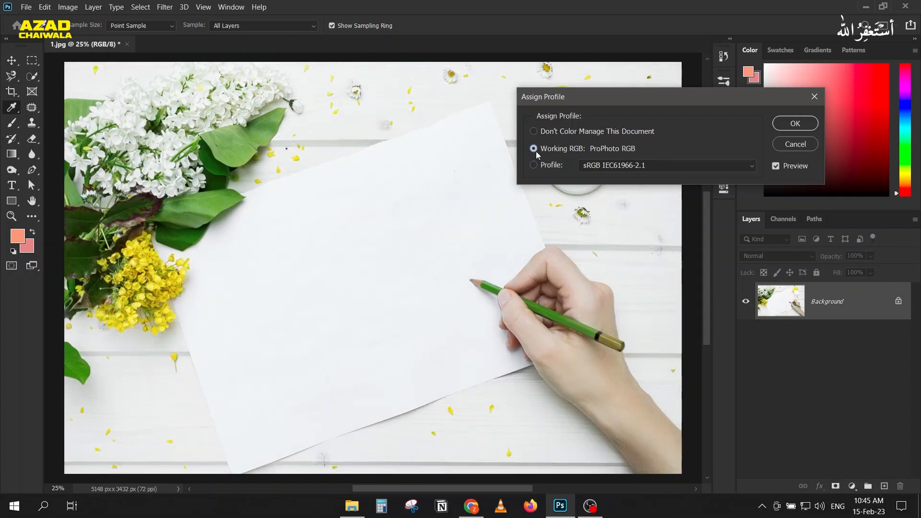
click(792, 123)
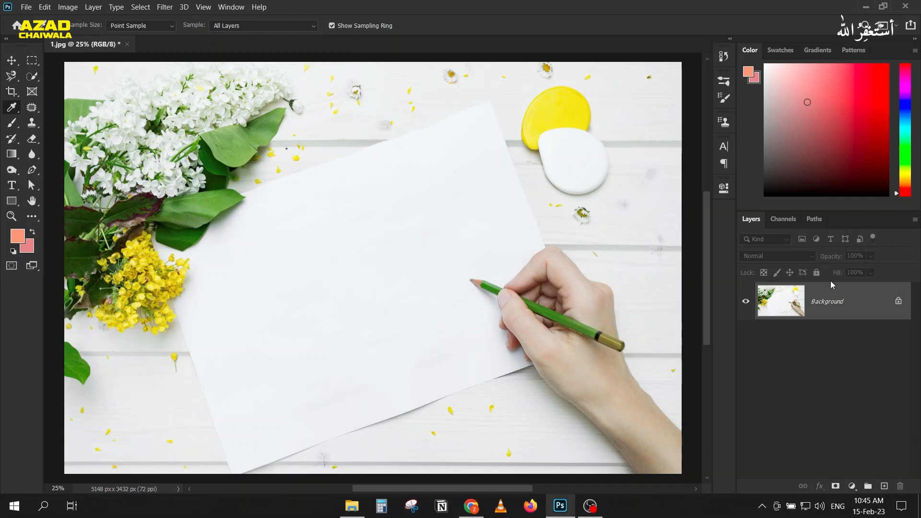
Draw a closed, rounded pebble-shaped path with the Pen tool on the blank paper beside the pencil tip
click(12, 123)
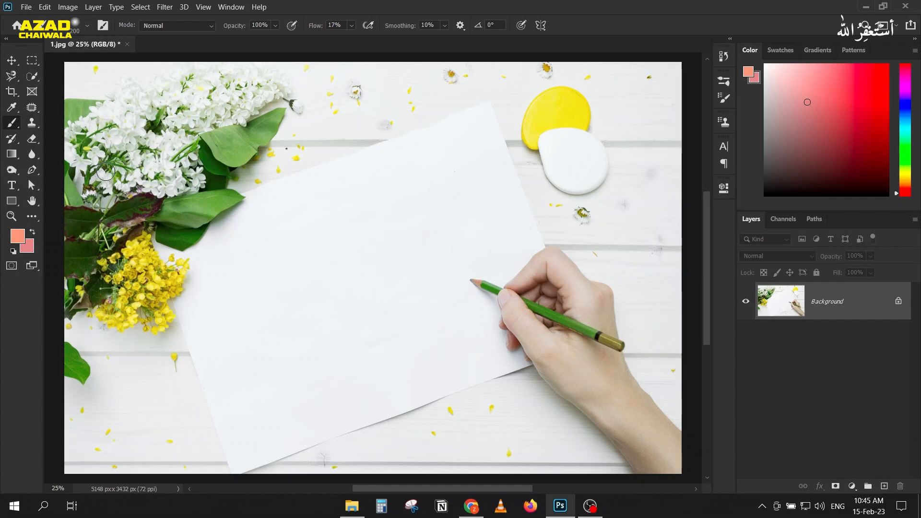
key(p)
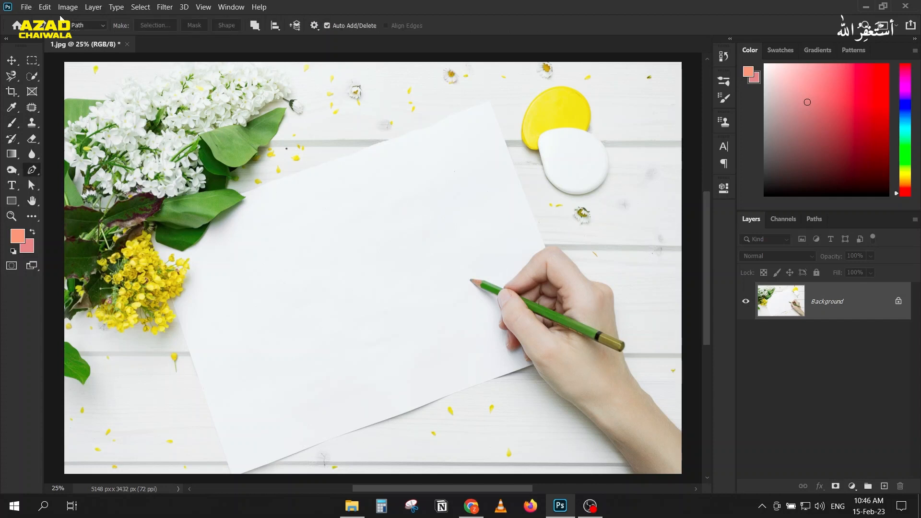
drag(398, 209, 462, 241)
drag(437, 280, 416, 309)
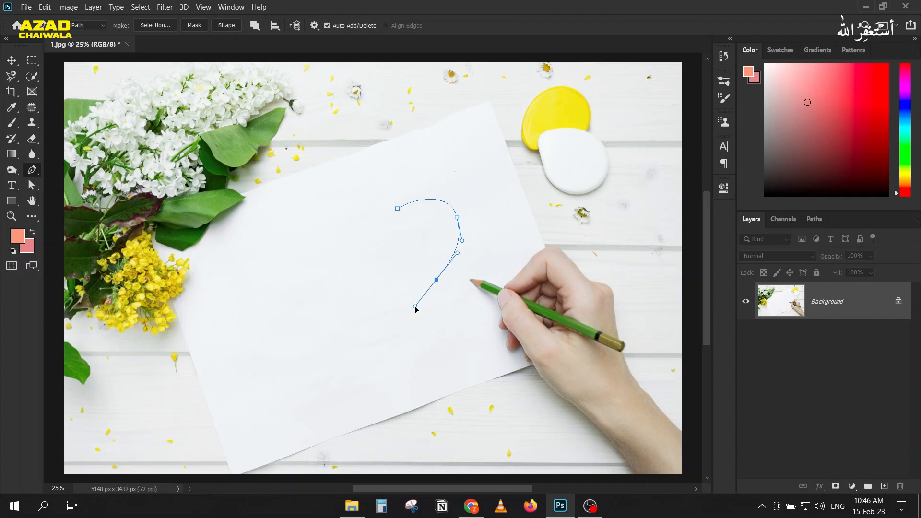
drag(397, 208, 424, 189)
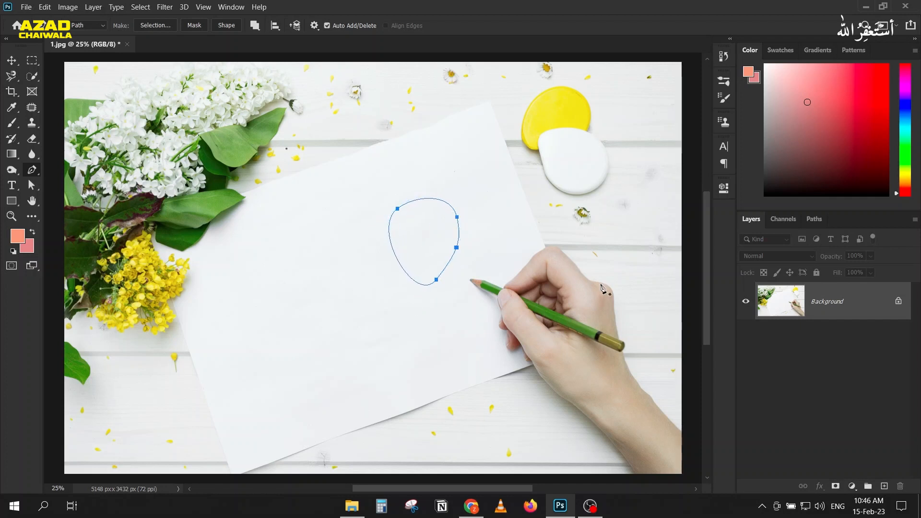
Add a new empty layer and convert the path into a new anti-aliased selection with a 0.2 pixel feather radius
click(884, 486)
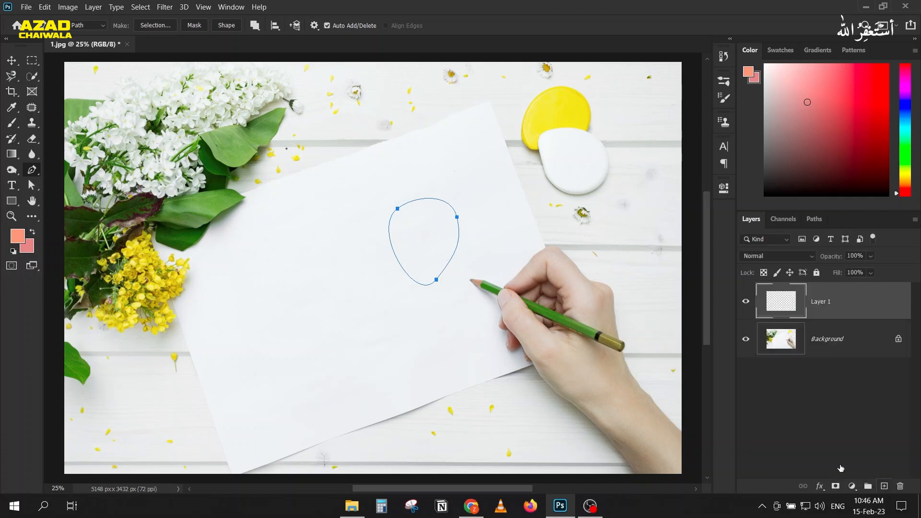
click(155, 26)
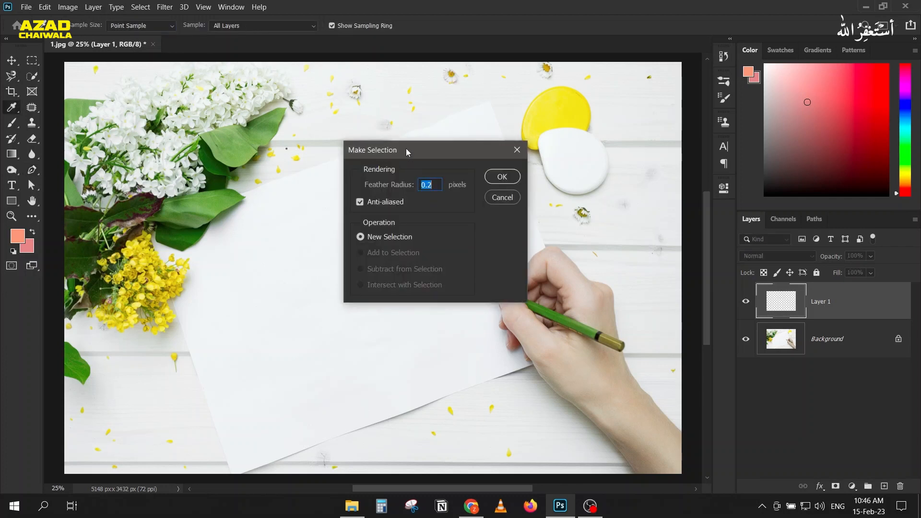
drag(406, 148, 245, 126)
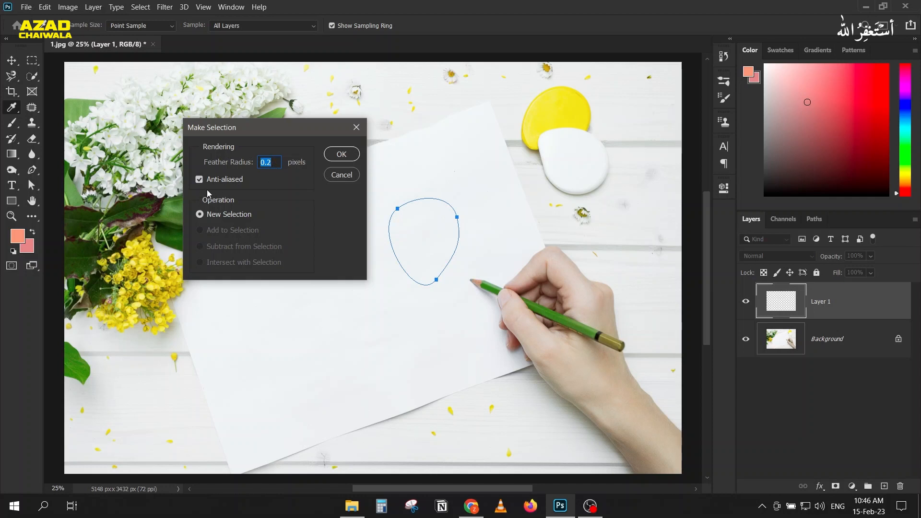
click(342, 156)
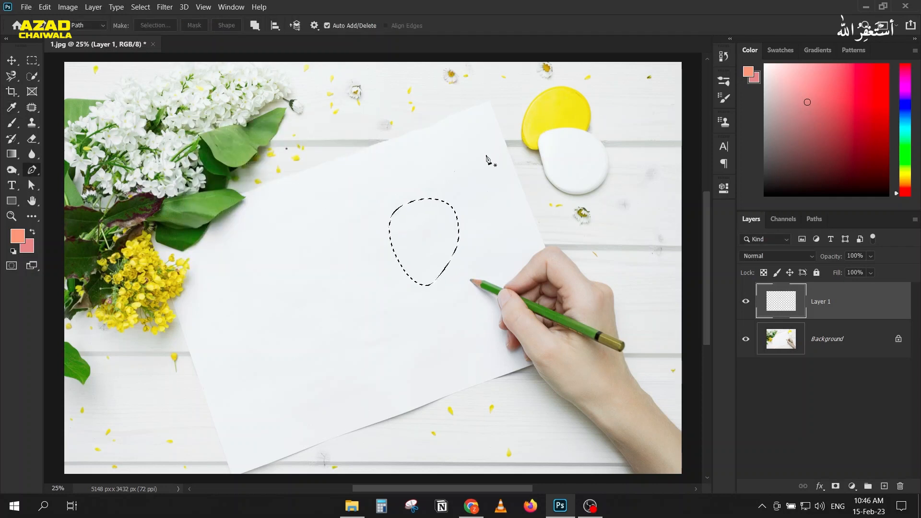
Sample the yellow pebble as the foreground color with the Eyedropper and make Layer 1 the active layer
key(i)
click(557, 106)
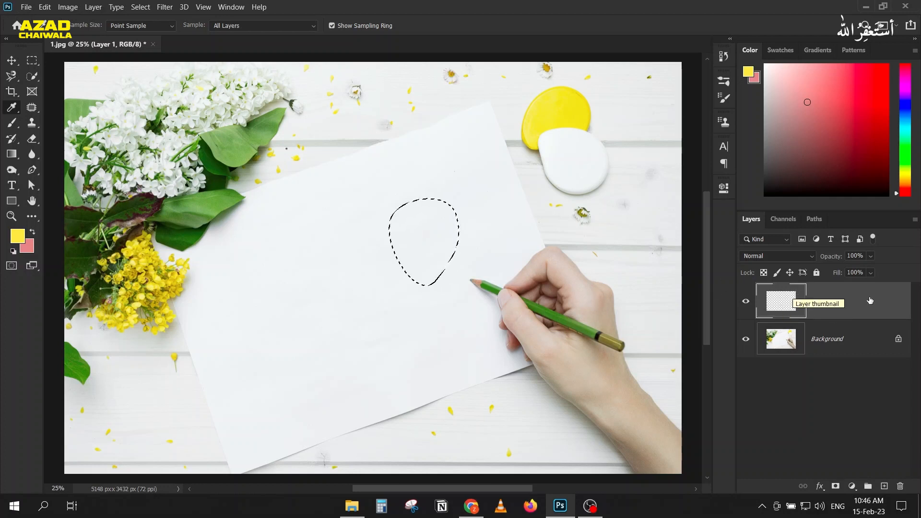
click(859, 350)
click(862, 310)
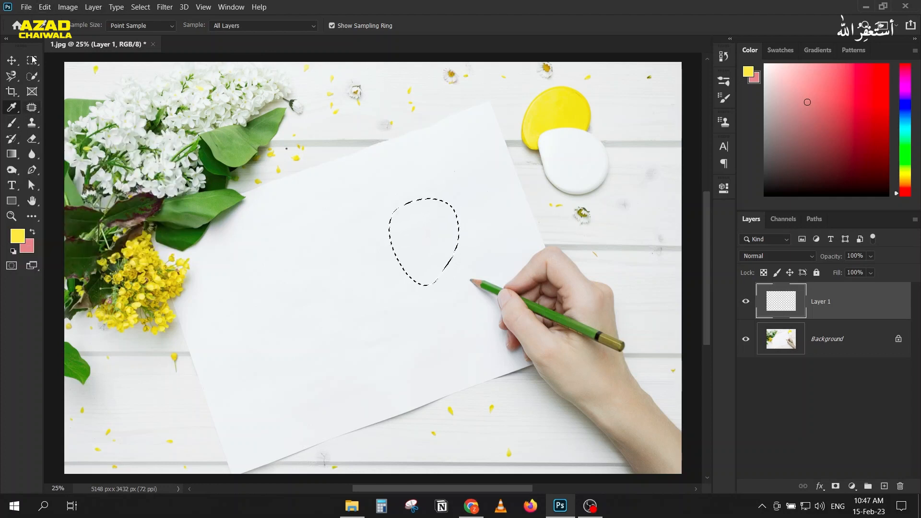
Try filling the selection with a custom color sampled from the yellow pebble, at Normal mode and 100% opacity, and undo the fill
click(42, 7)
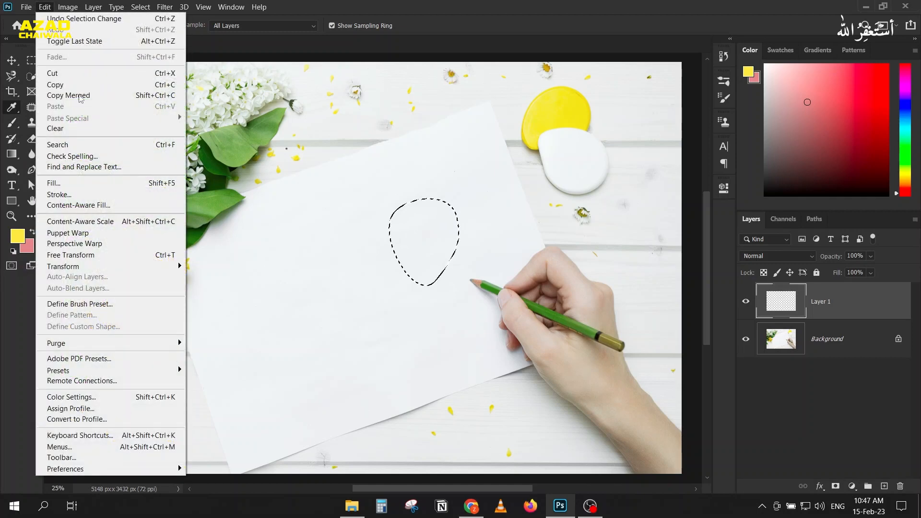
click(92, 186)
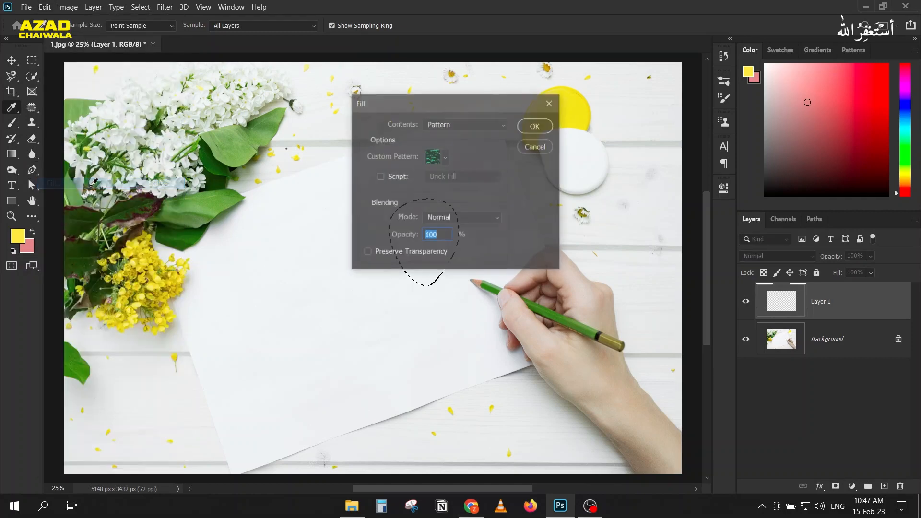
drag(460, 102, 232, 112)
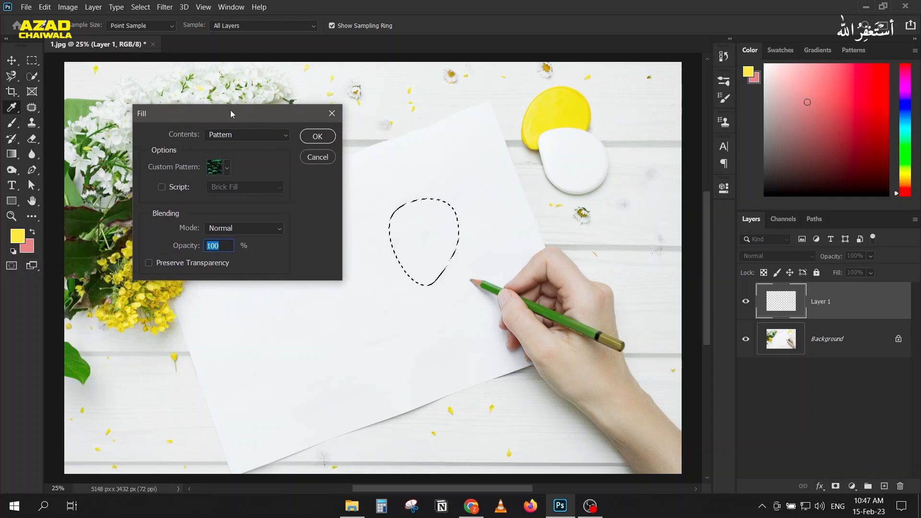
click(227, 136)
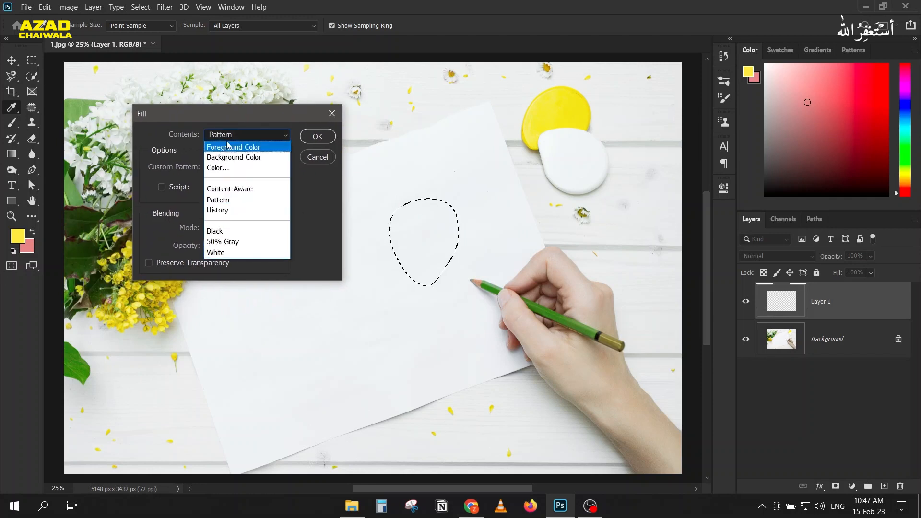
click(229, 168)
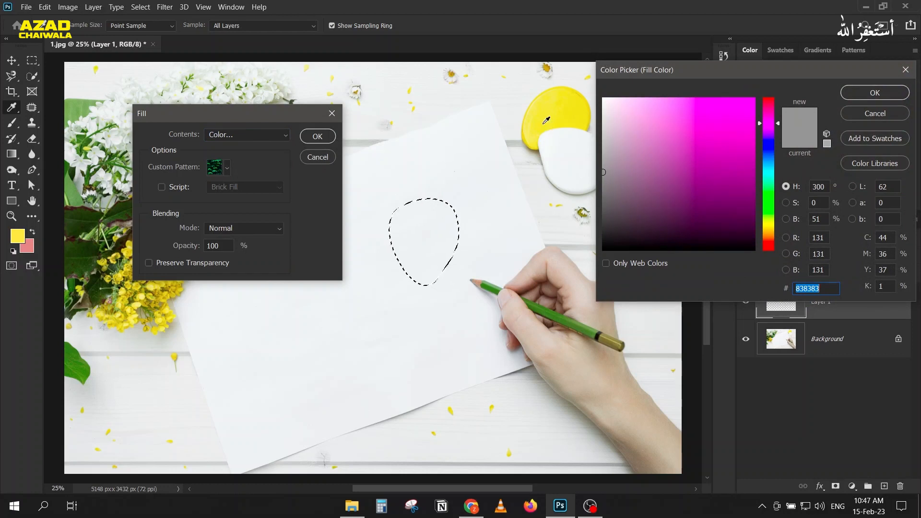
click(567, 107)
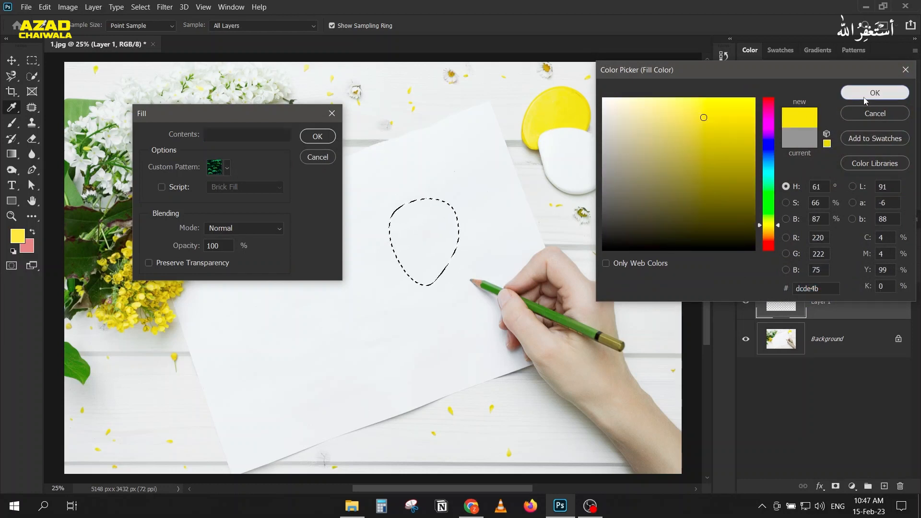
click(874, 92)
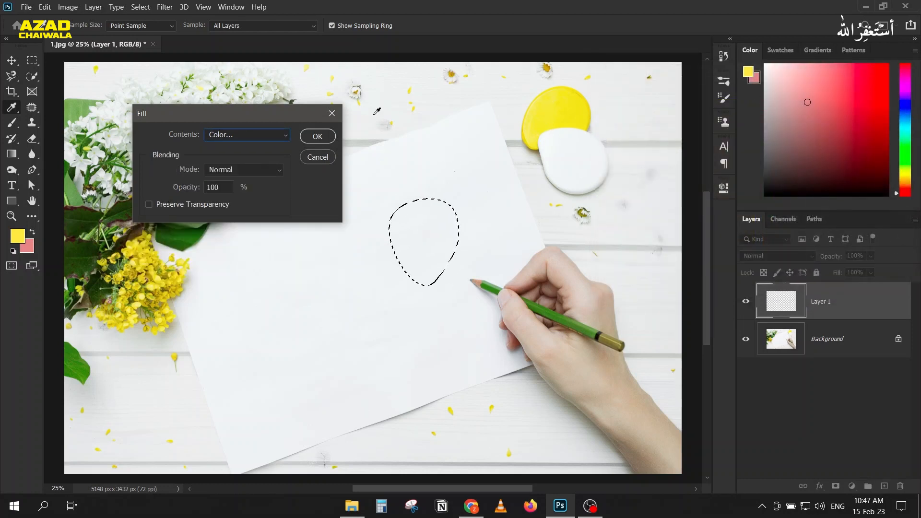
click(317, 137)
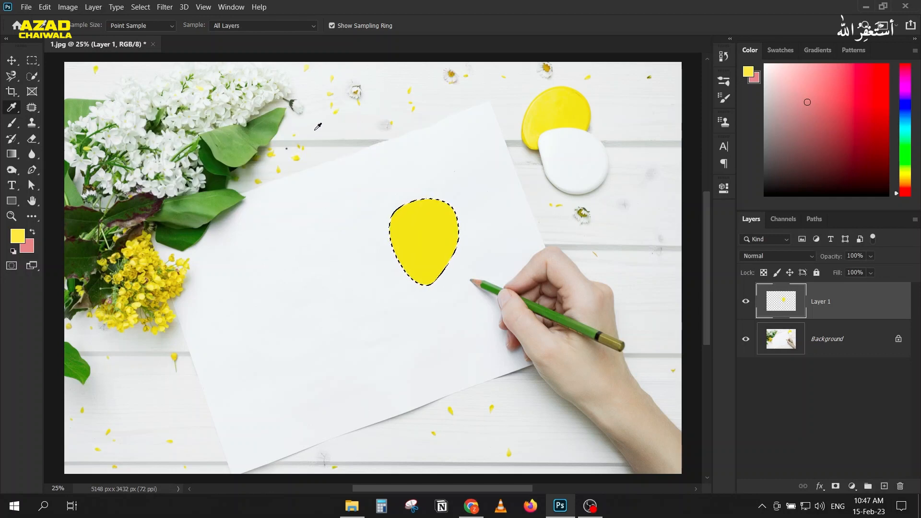
key(ctrl+z)
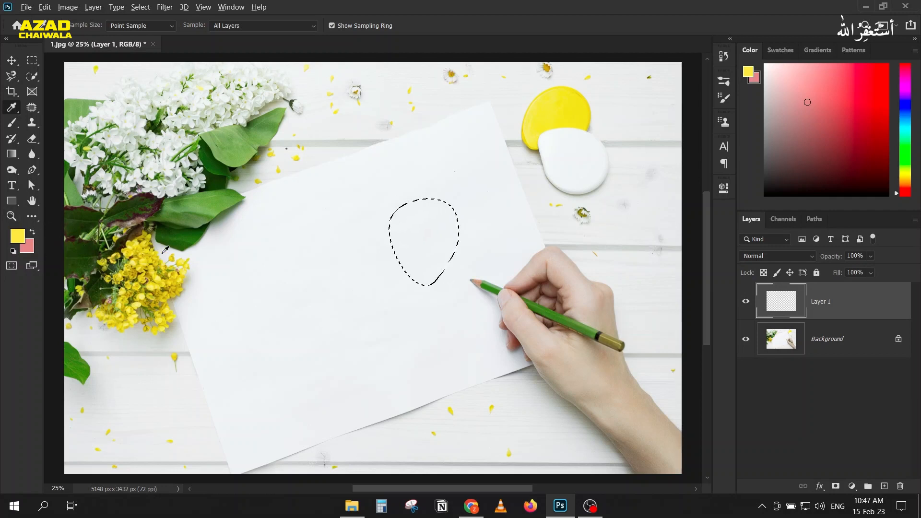
Fill the selection with the pink background color, replace it with yellow sampled from the pebble, and deselect
key(alt+BackSpace)
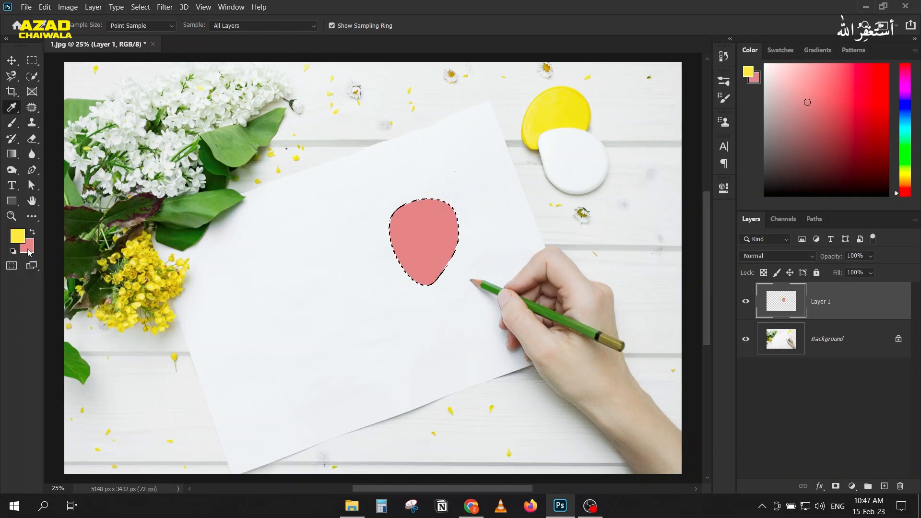
click(577, 110)
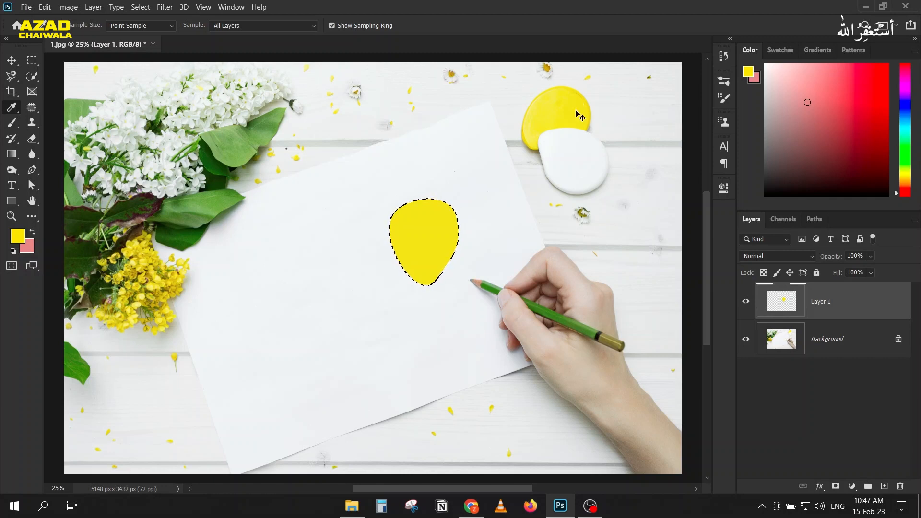
key(ctrl+d)
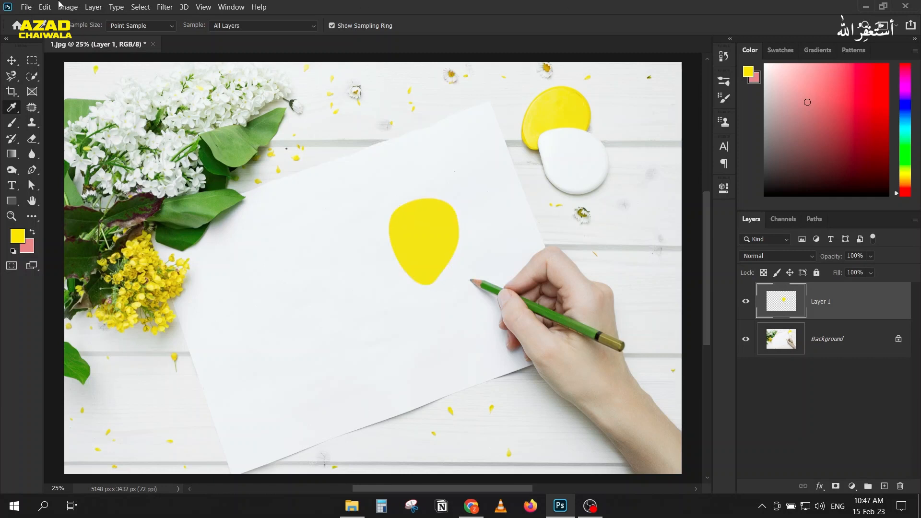
Move the yellow shape closer to the pencil tip and rotate it about -17 degrees with Free Transform
click(11, 61)
drag(423, 236, 434, 265)
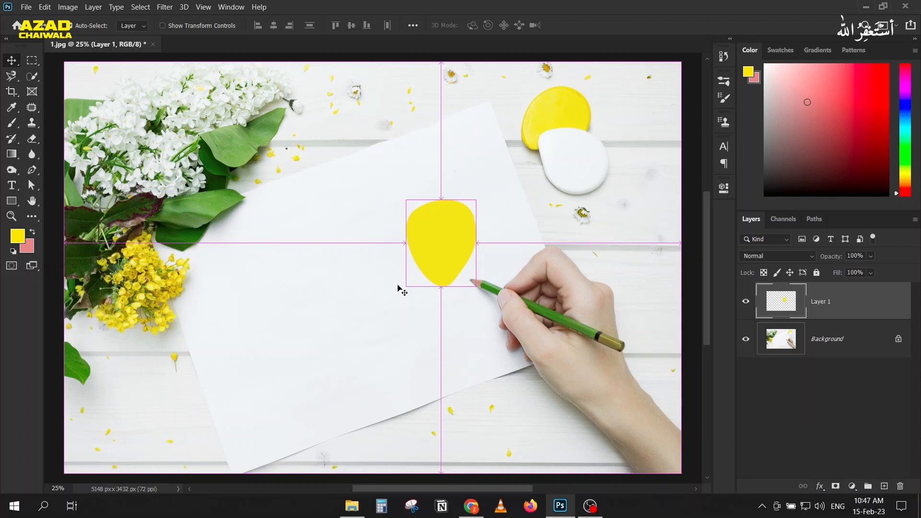
key(ctrl+t)
drag(397, 290, 413, 300)
drag(430, 263, 425, 256)
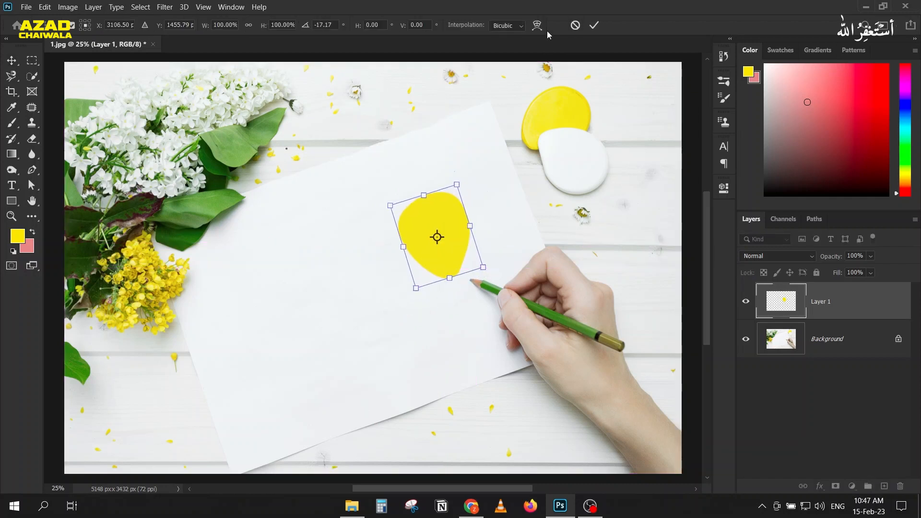
click(591, 28)
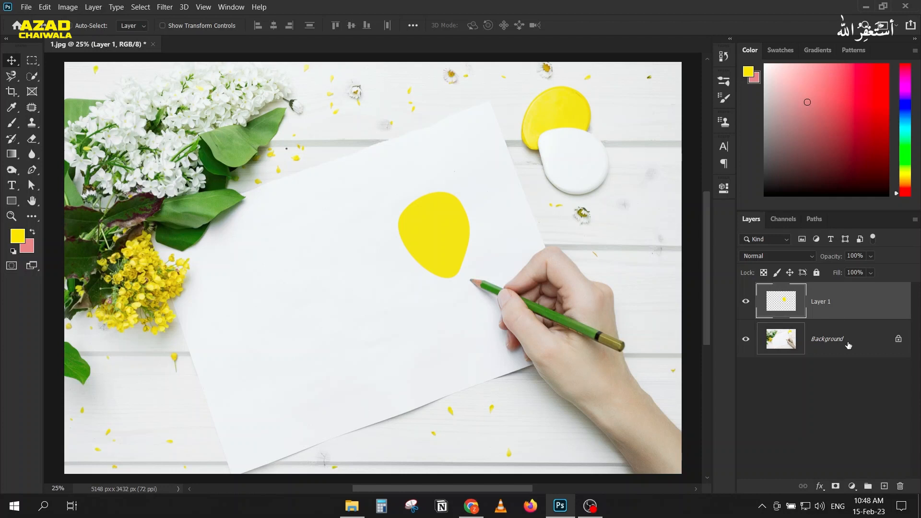
click(820, 487)
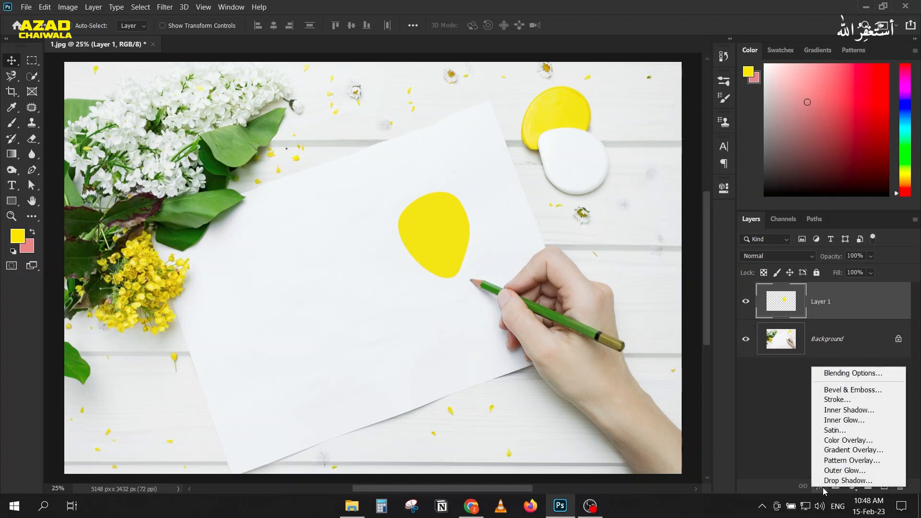
click(896, 298)
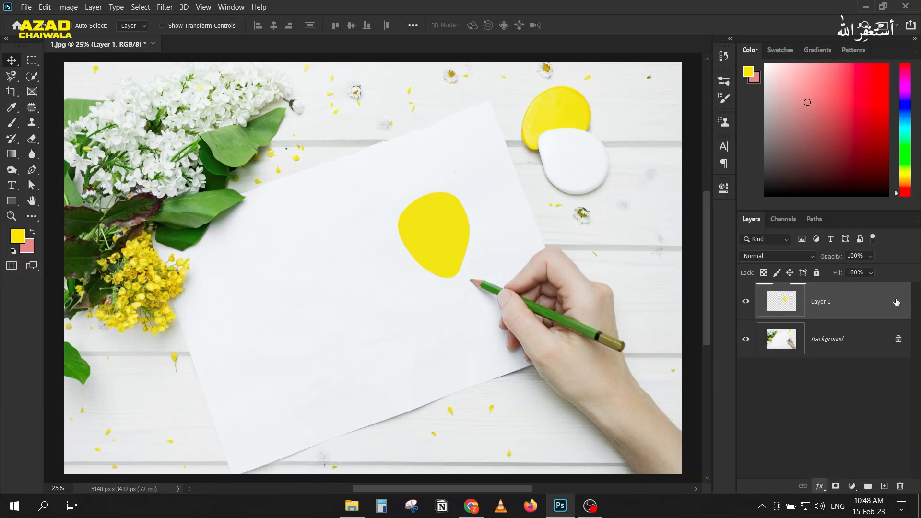
click(820, 488)
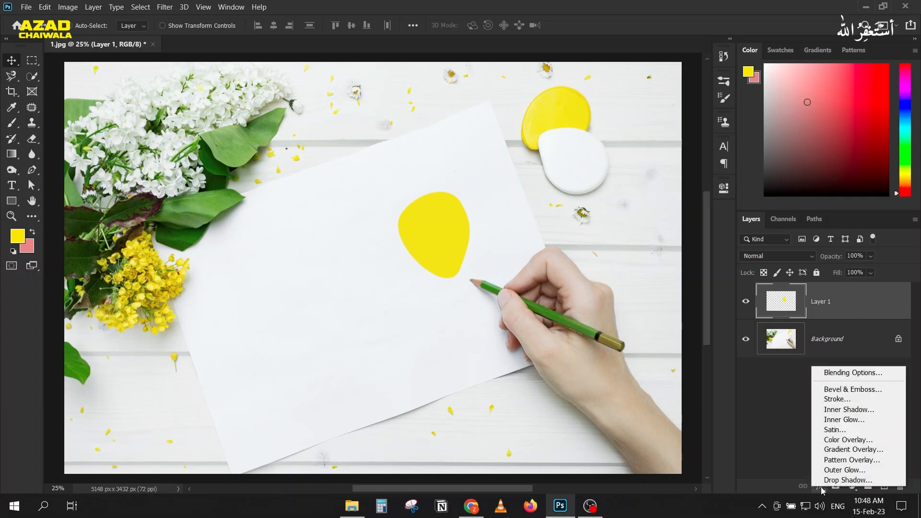
click(857, 302)
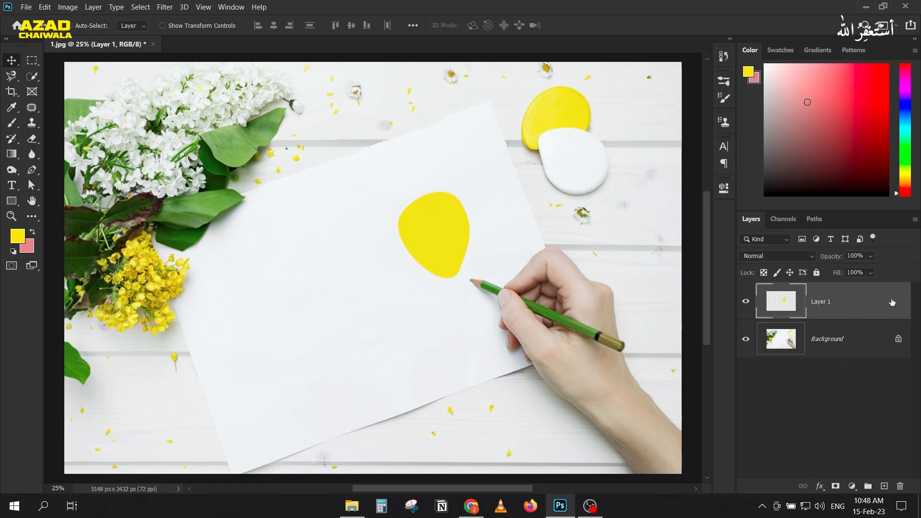
double_click(863, 304)
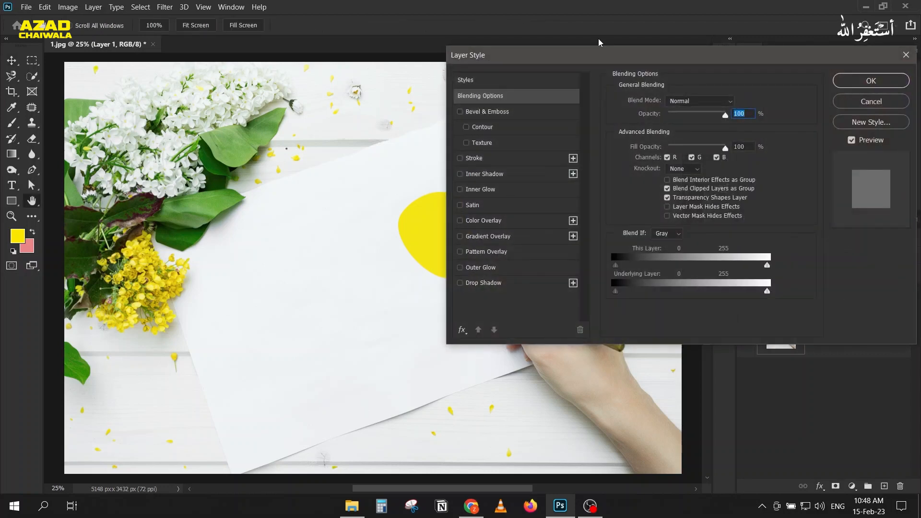
mouse_move(327, 167)
mouse_down()
mouse_move(231, 202)
mouse_move(209, 190)
mouse_move(209, 179)
mouse_up()
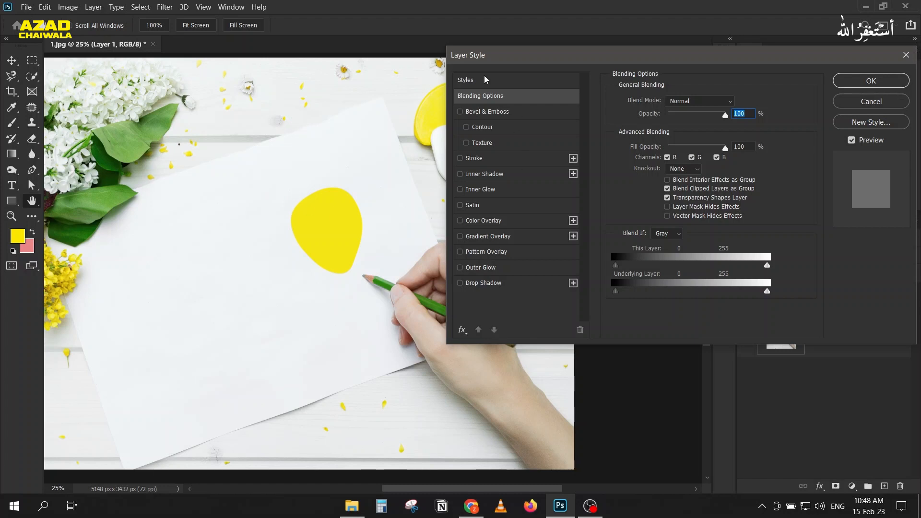
drag(239, 181, 237, 161)
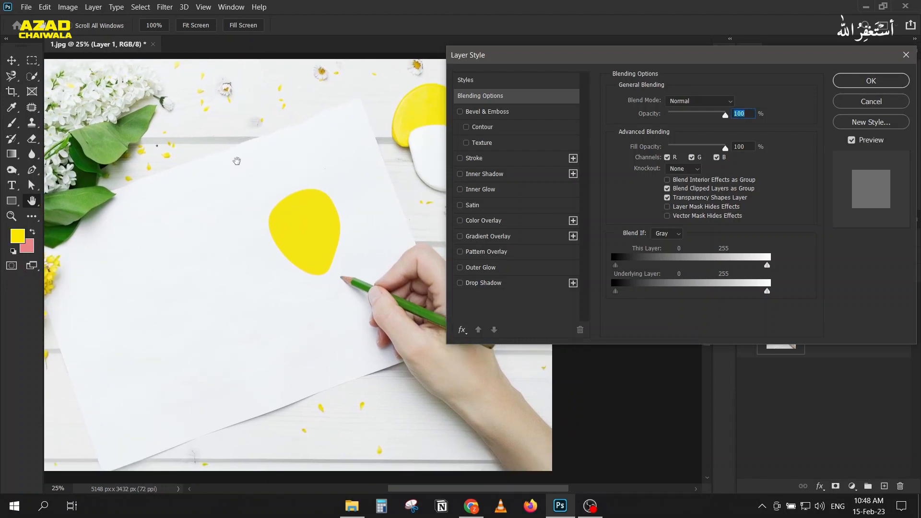
click(845, 102)
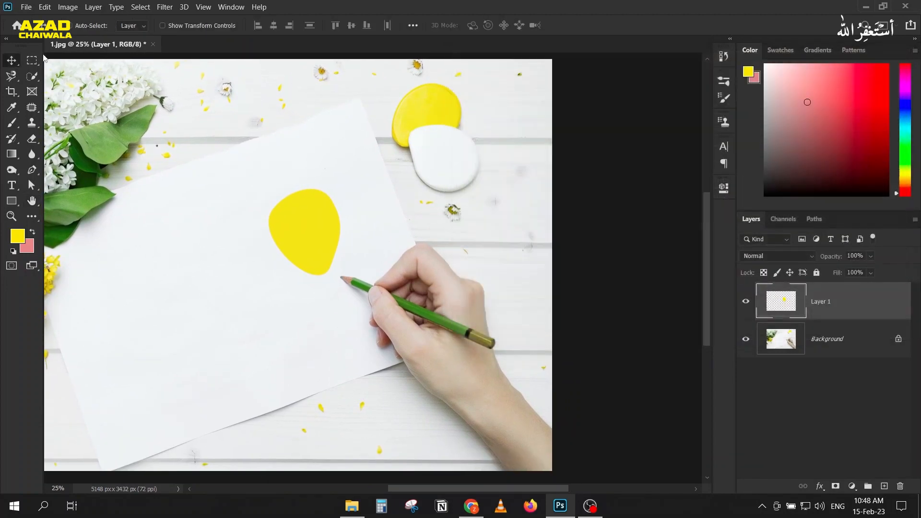
Enable Flick Panning in the Tools preferences and test it by flicking the canvas around
click(44, 8)
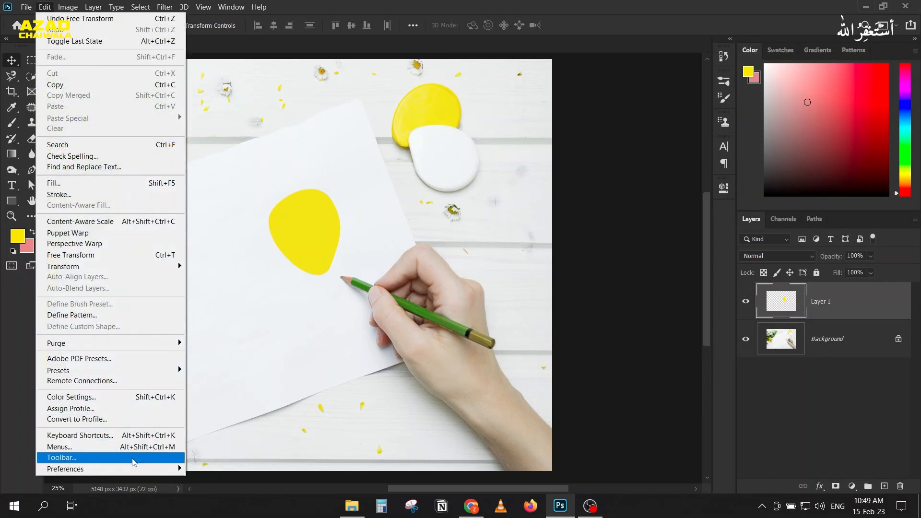
mouse_move(142, 469)
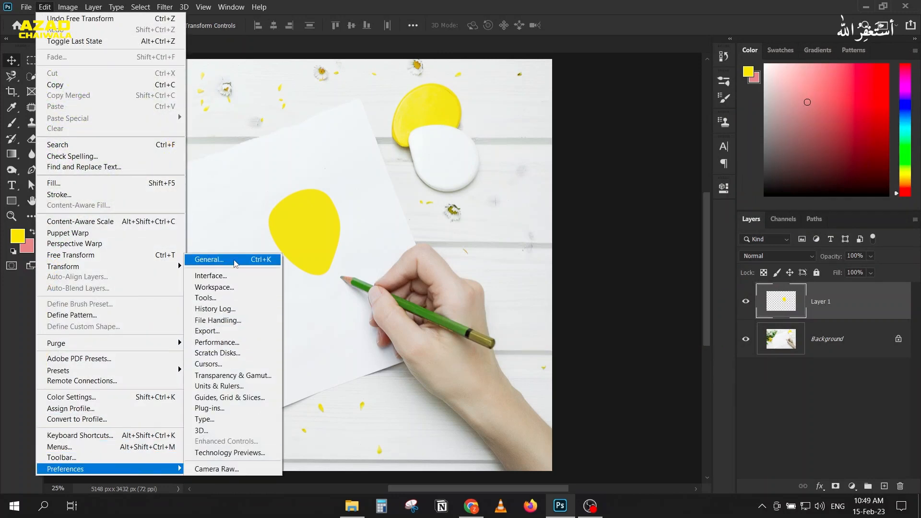
click(236, 299)
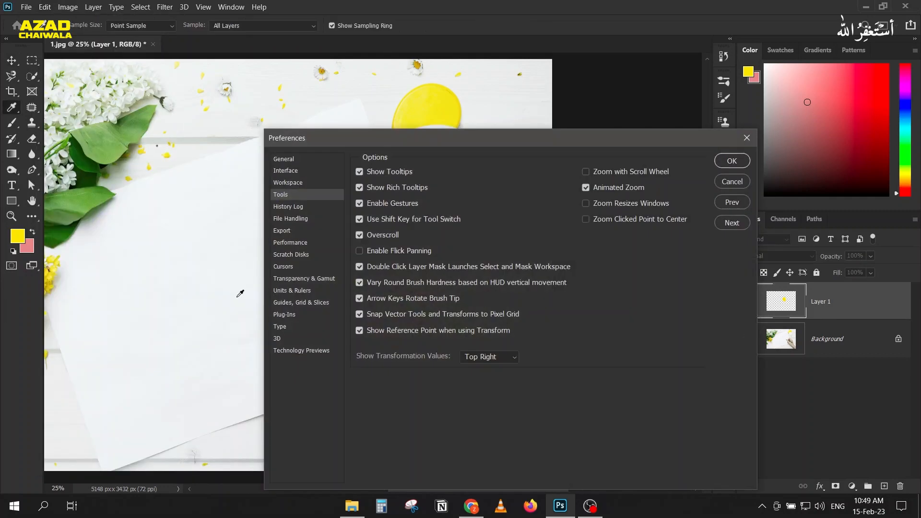
drag(371, 141, 322, 49)
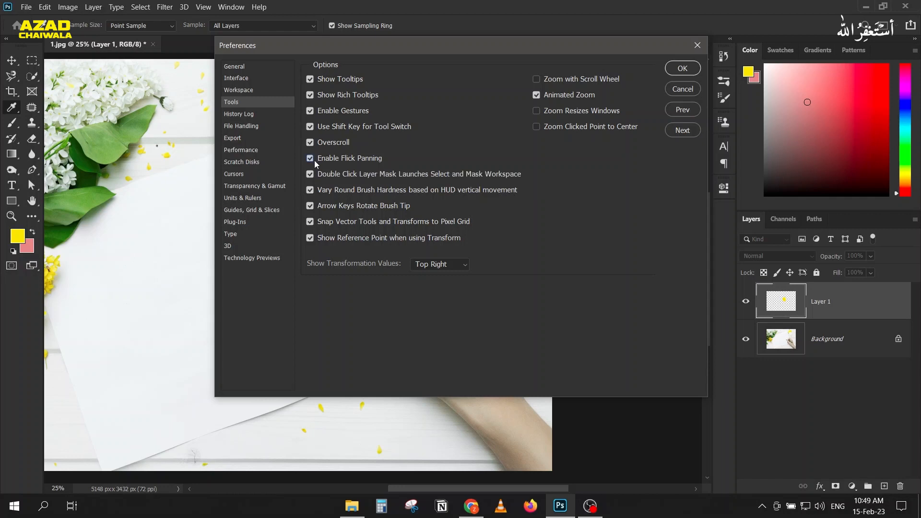
click(682, 69)
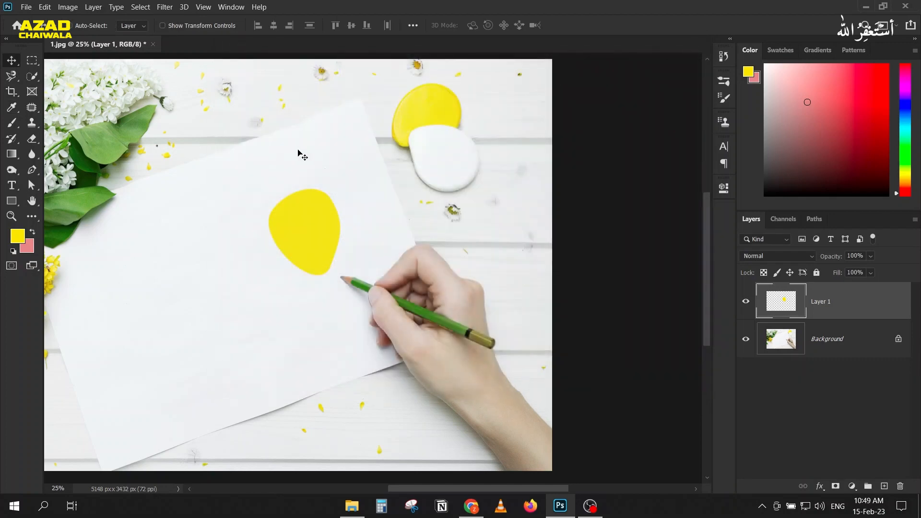
key(space)
drag(208, 152, 373, 222)
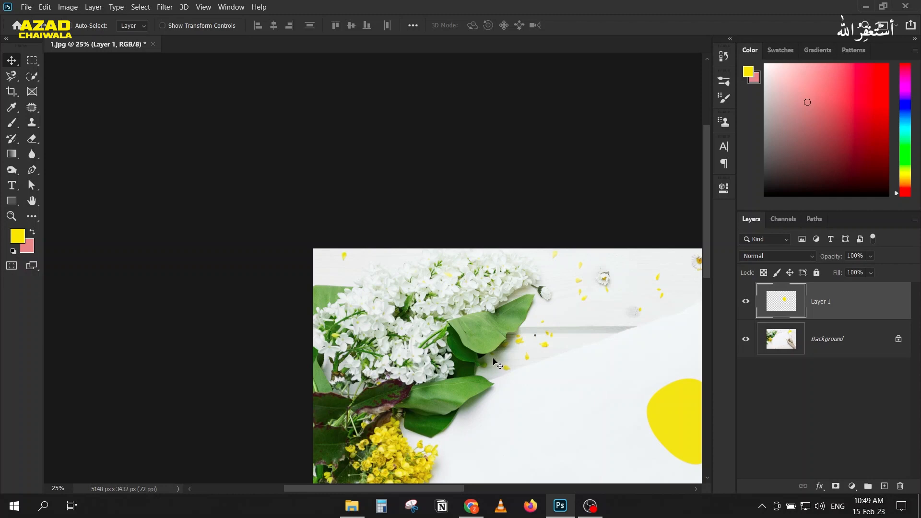
drag(494, 361, 317, 239)
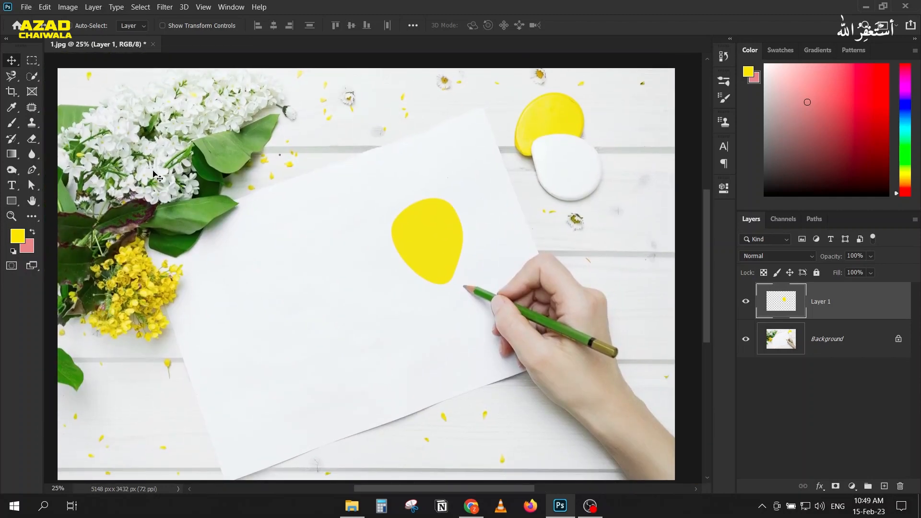
Turn Flick Panning back off in the Tools preferences, check the General preferences and apply
click(46, 8)
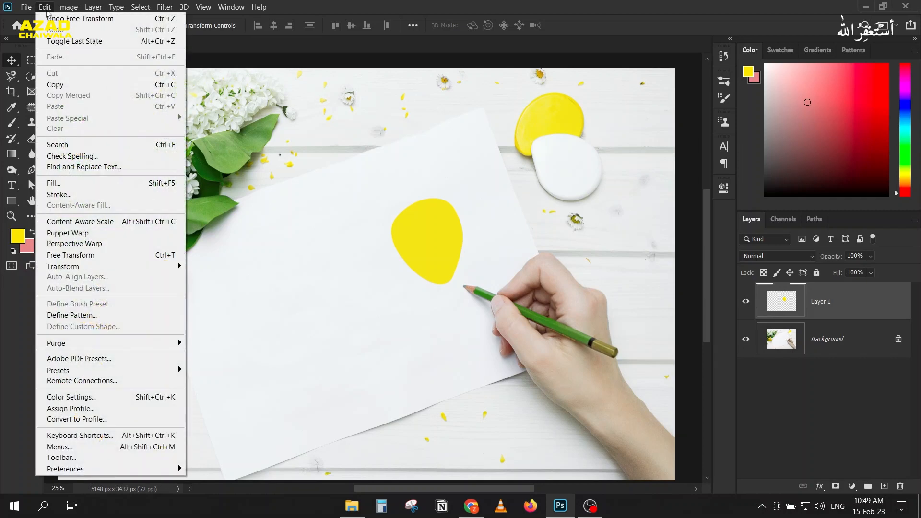
mouse_move(111, 469)
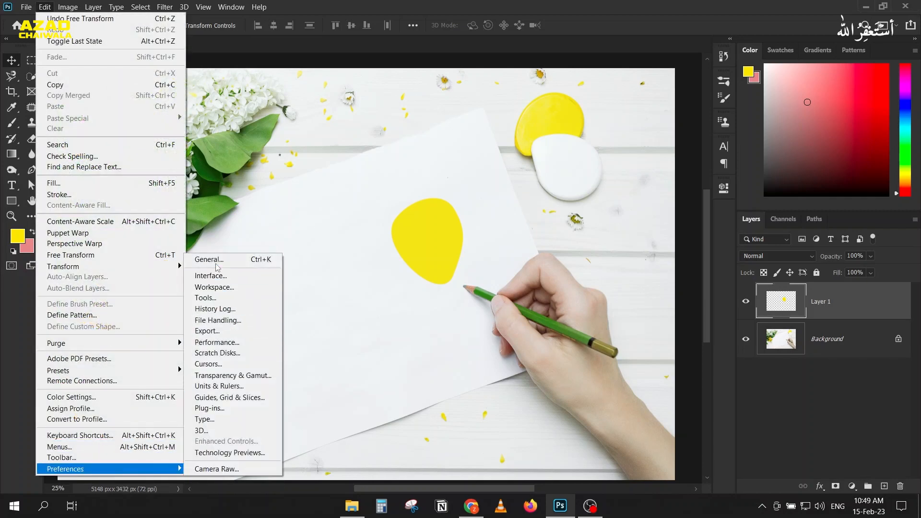
click(226, 297)
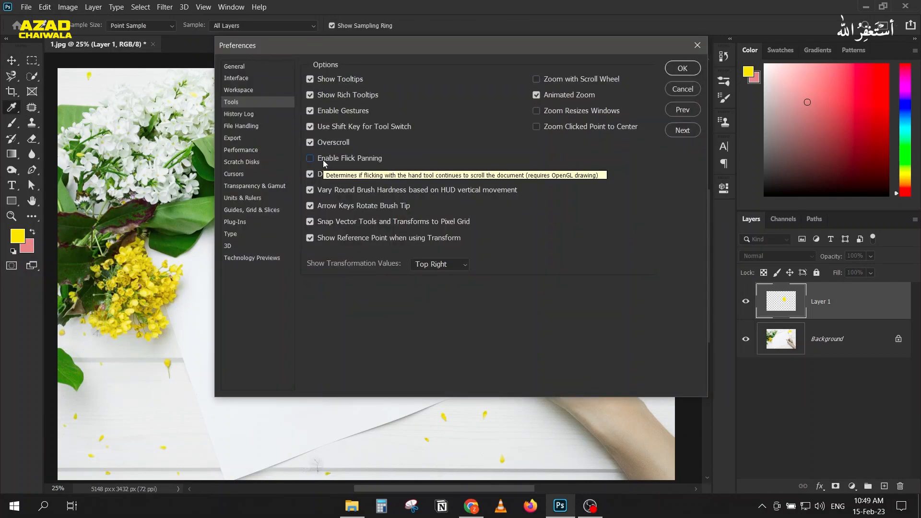
click(310, 158)
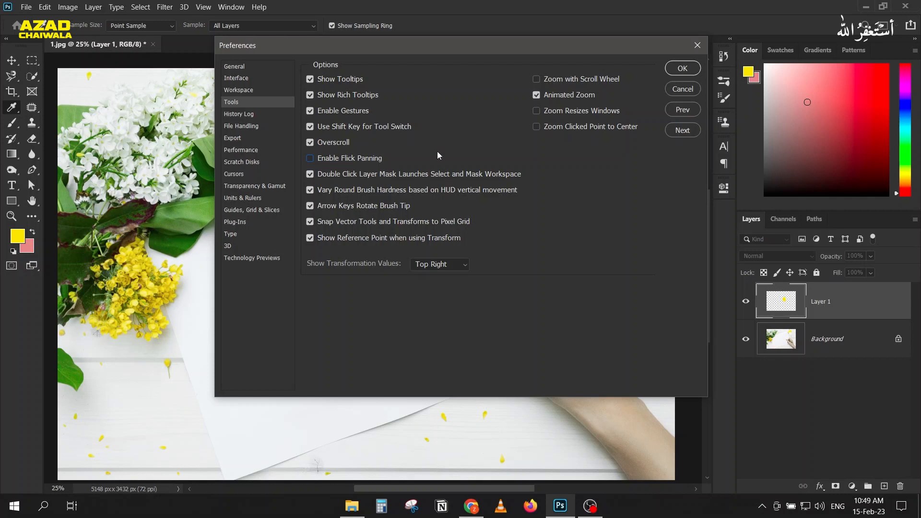
click(235, 67)
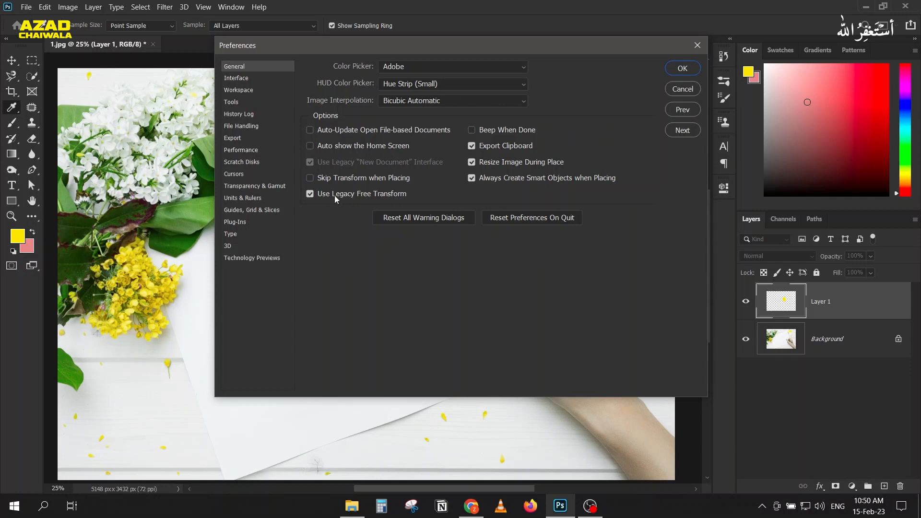
click(681, 68)
Scale the yellow shape up proportionally to 120% with Free Transform, extending it away from the pencil tip
key(v)
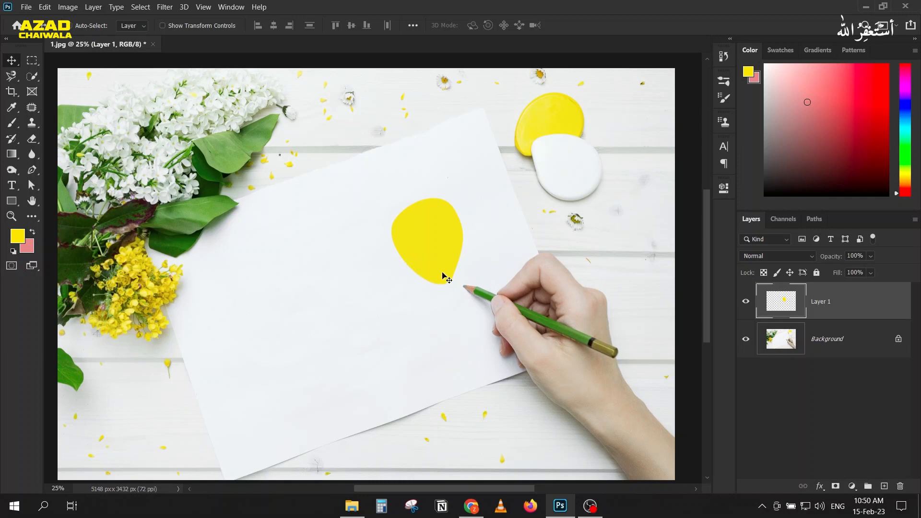
key(ctrl+t)
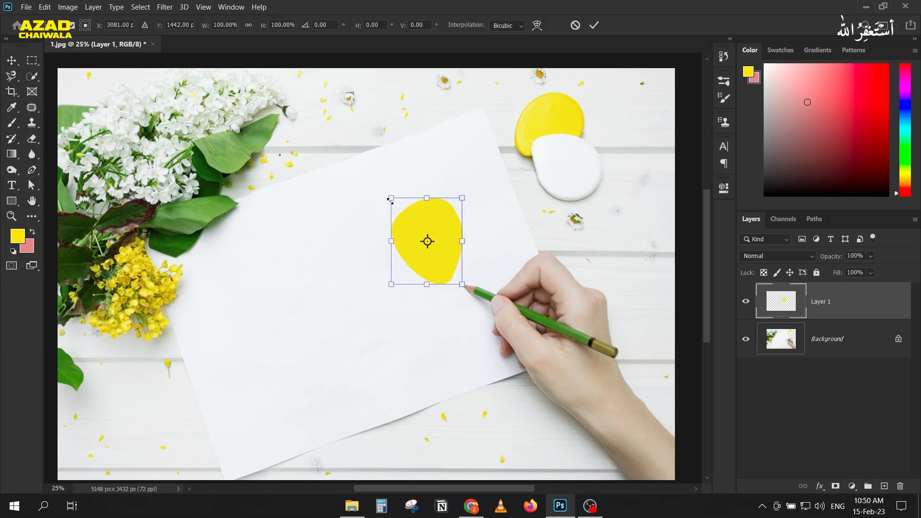
drag(392, 198, 356, 200)
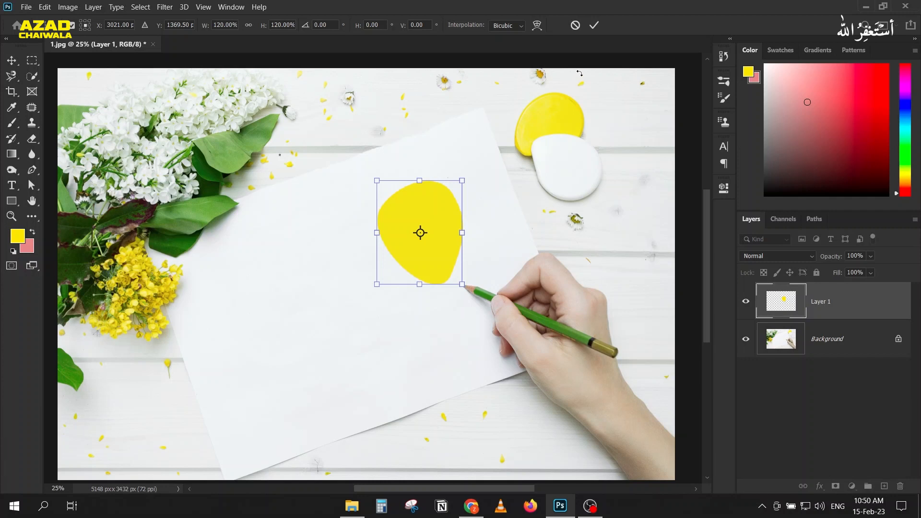
click(594, 26)
Disable Use Legacy Free Transform in the General preferences
click(24, 7)
mouse_move(45, 7)
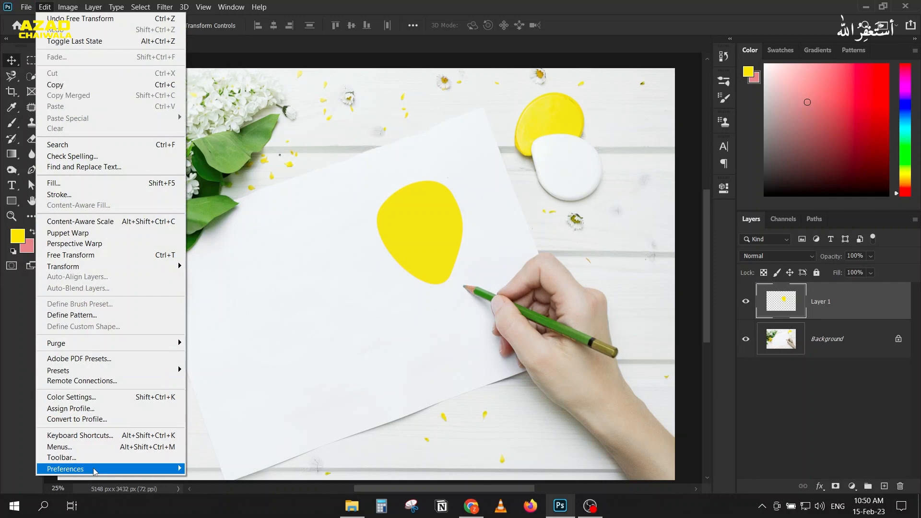
mouse_move(82, 468)
click(207, 262)
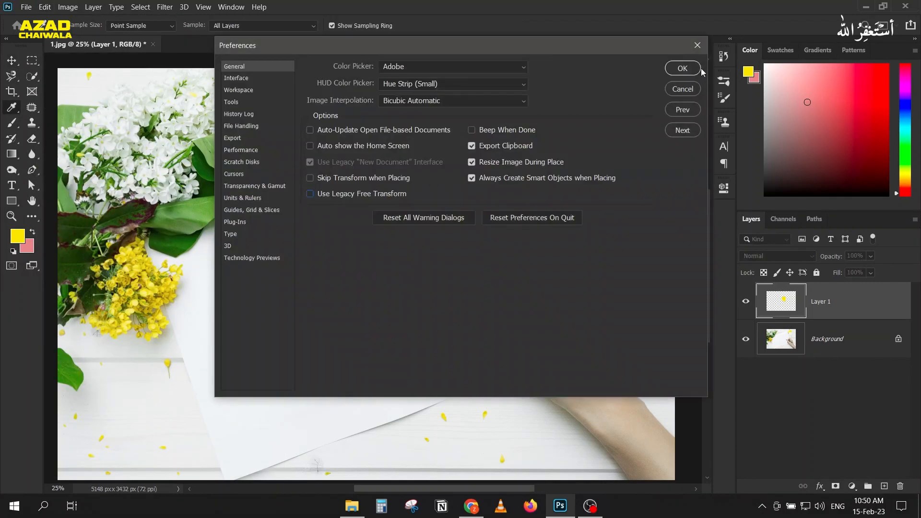
click(693, 69)
Try shrinking the yellow shape proportionally to about 64% with Free Transform and cancel the transform
key(ctrl+t)
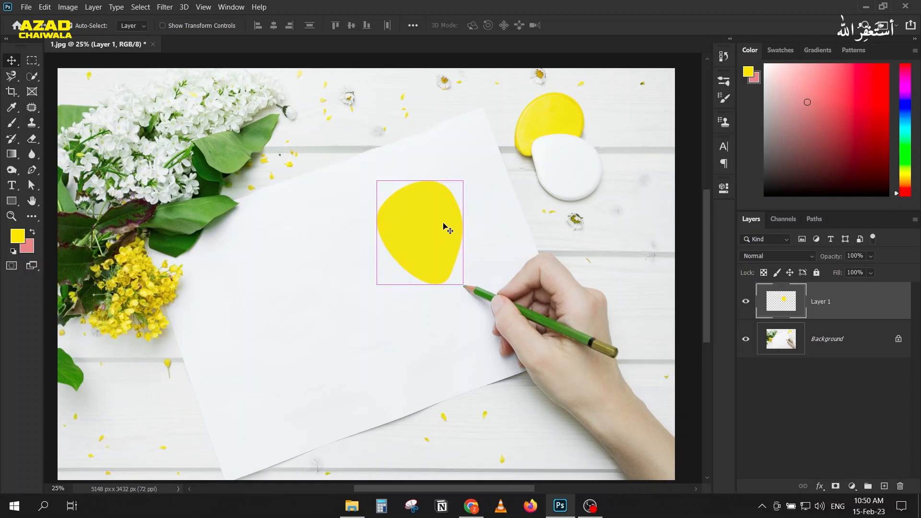
drag(376, 181, 398, 227)
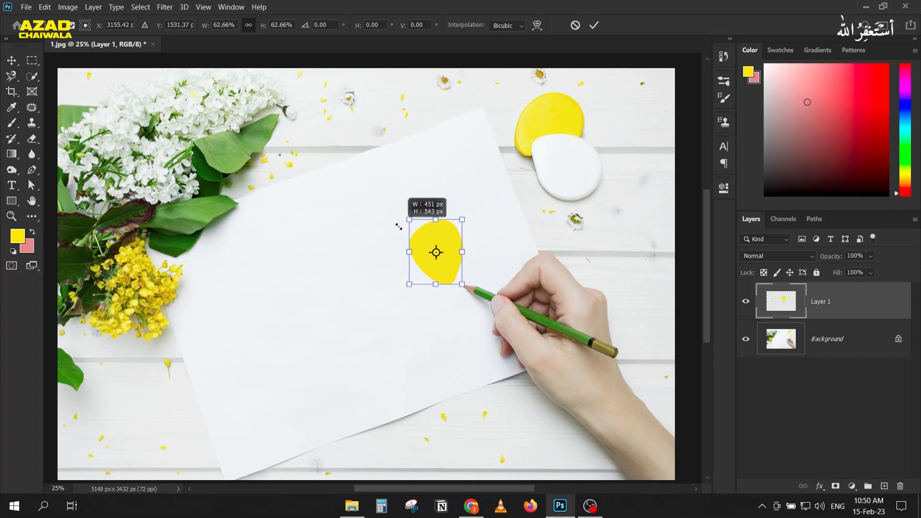
mouse_move(399, 226)
mouse_down()
mouse_move(423, 237)
mouse_move(389, 218)
mouse_move(390, 174)
mouse_move(377, 191)
mouse_move(397, 210)
mouse_move(371, 175)
mouse_move(405, 219)
mouse_up()
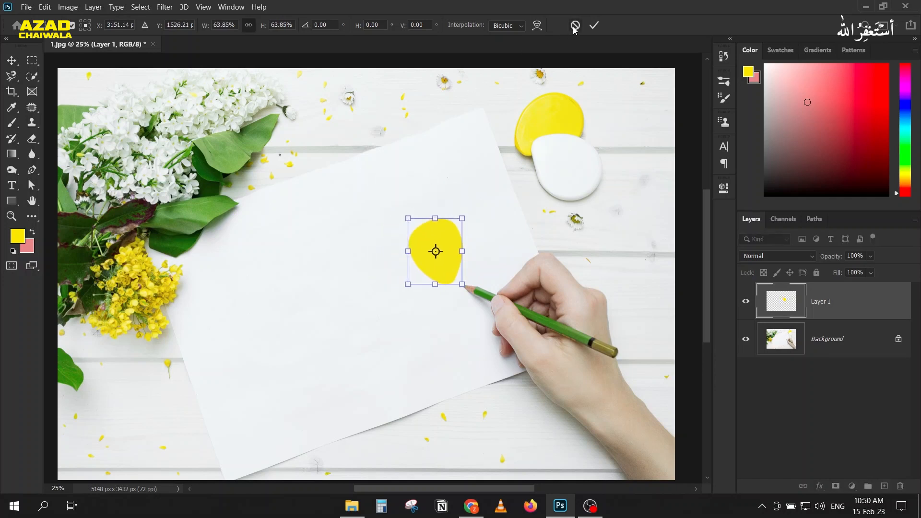
click(575, 26)
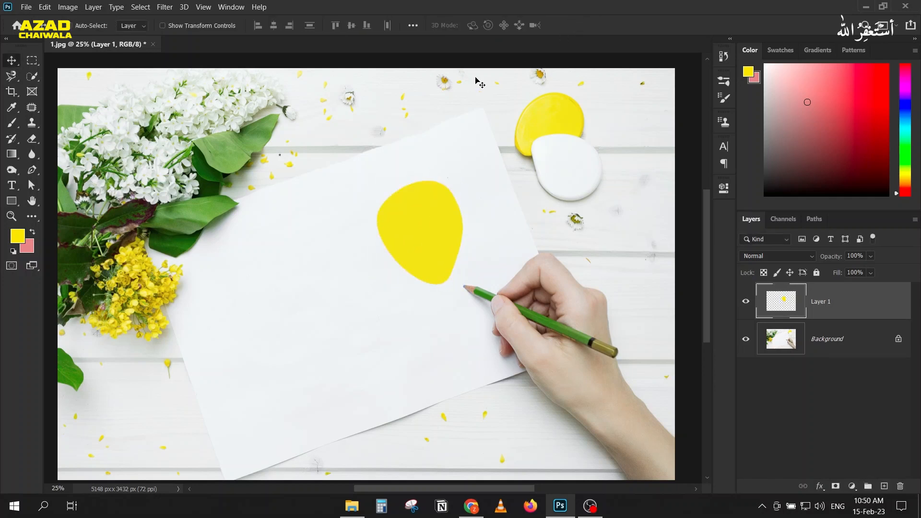
Review the Use Legacy Free Transform option in the General preferences and close them
click(50, 9)
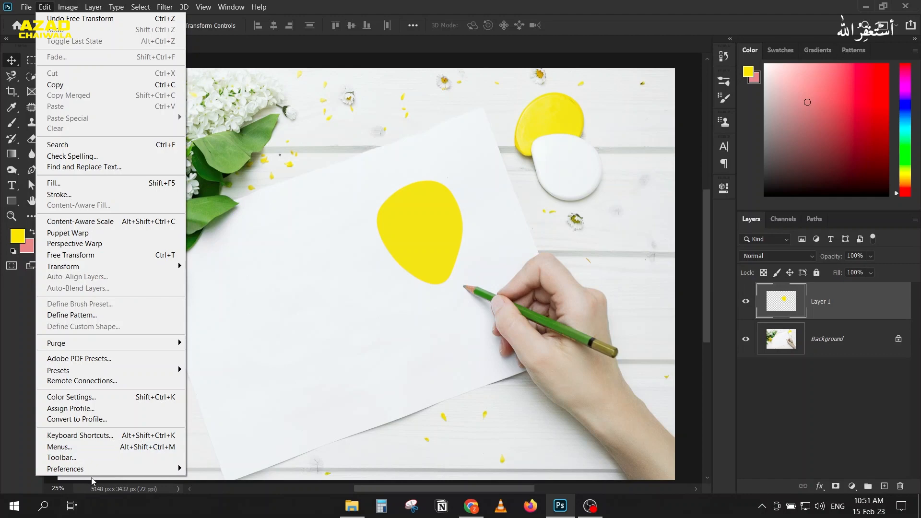
mouse_move(94, 476)
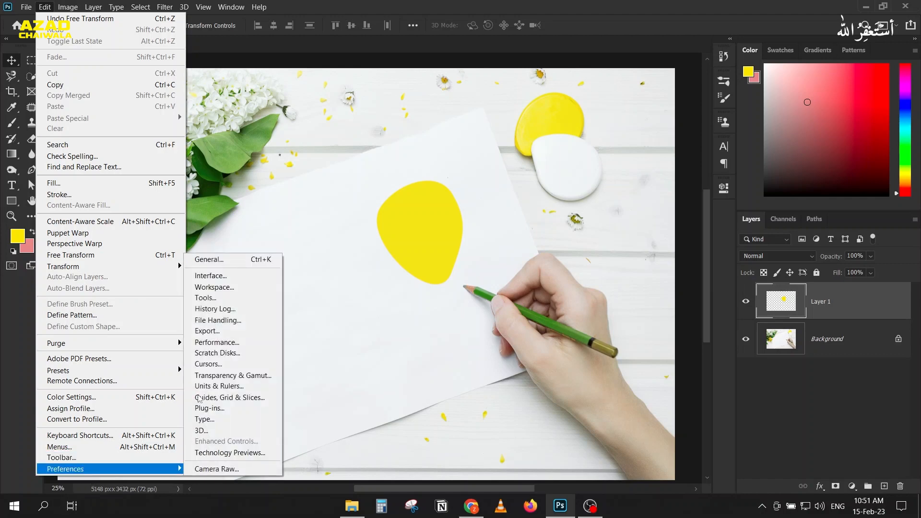
click(219, 259)
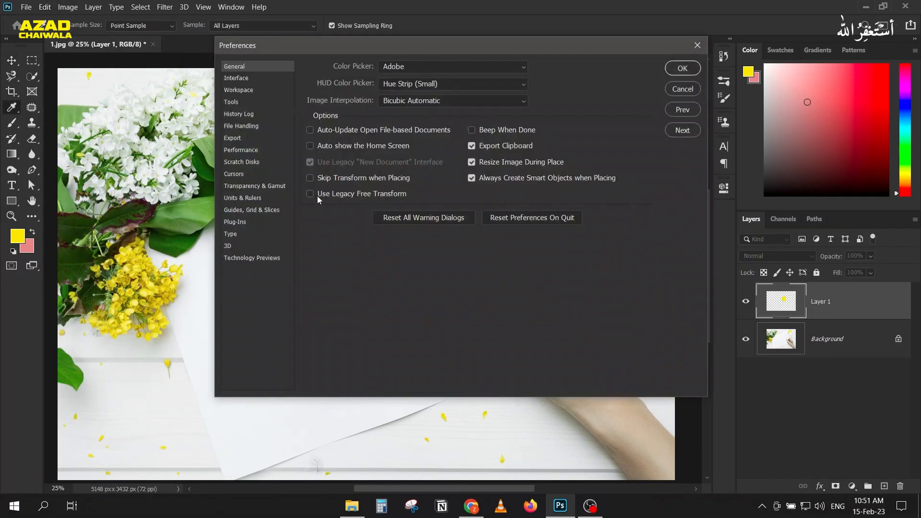
click(682, 69)
Move the yellow shape slightly sideways so its lower tip sits just above the pencil point
key(v)
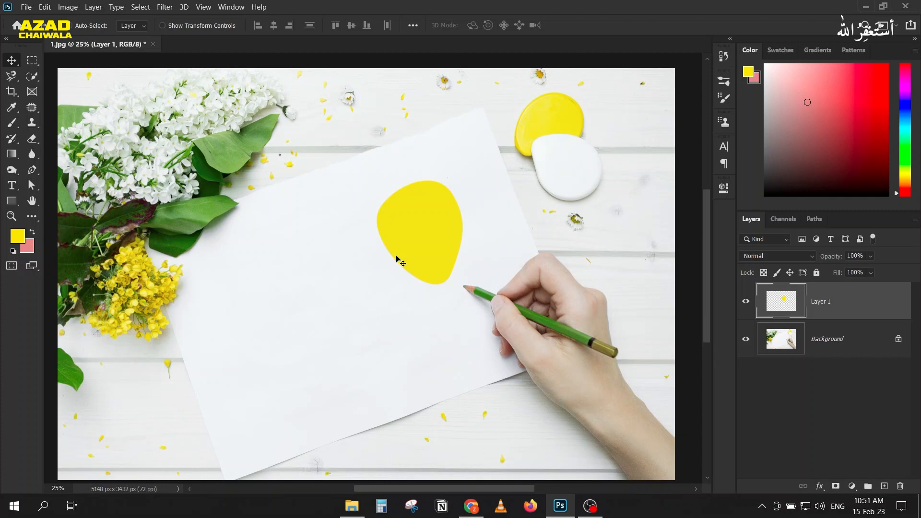
drag(412, 263, 423, 263)
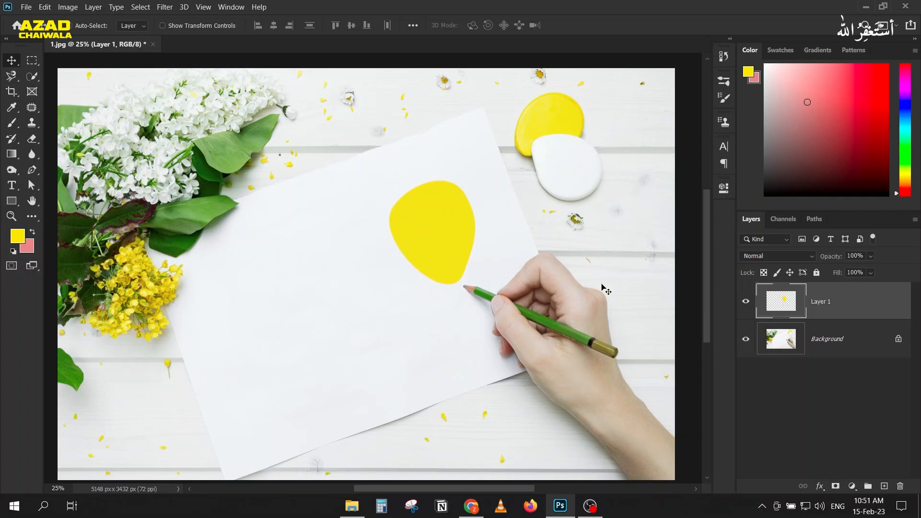
Open the Layer Style settings for Layer 1, keep the yellow shape in view, and enable Bevel & Emboss
double_click(868, 310)
drag(336, 242, 173, 224)
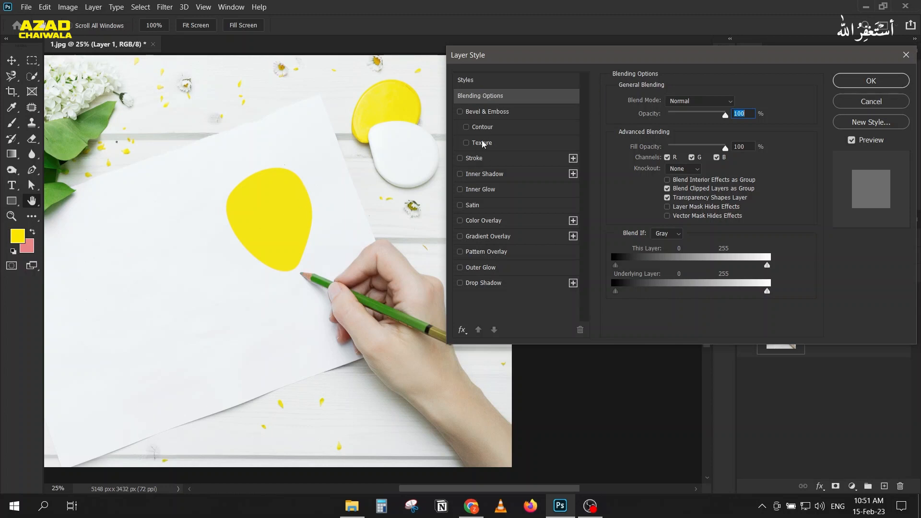
drag(523, 60, 319, 66)
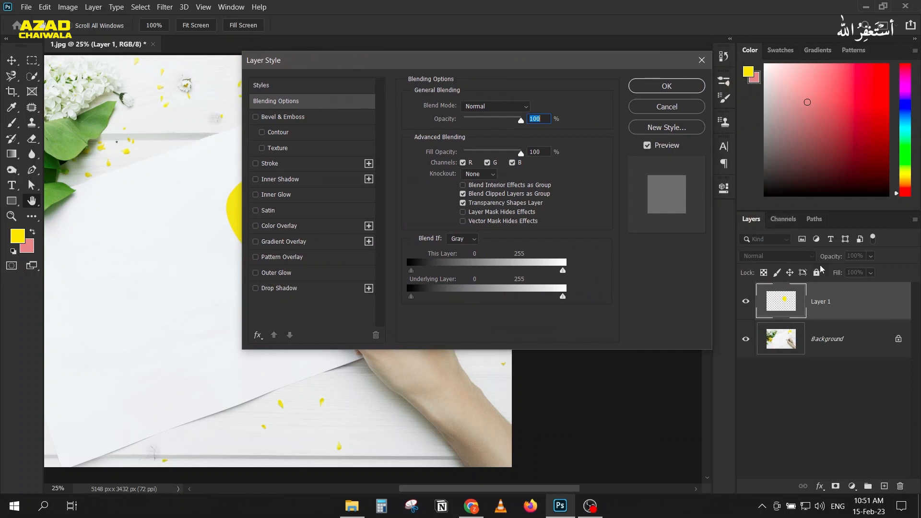
drag(373, 63, 514, 59)
click(397, 117)
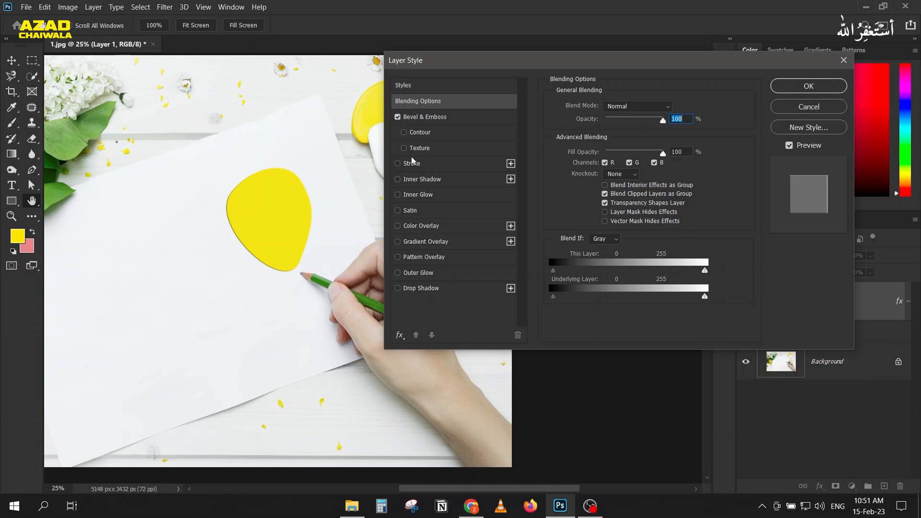
Reset the Bevel & Emboss settings to default and set depth 199%, size 51 px and light angle 52°
click(418, 117)
click(671, 331)
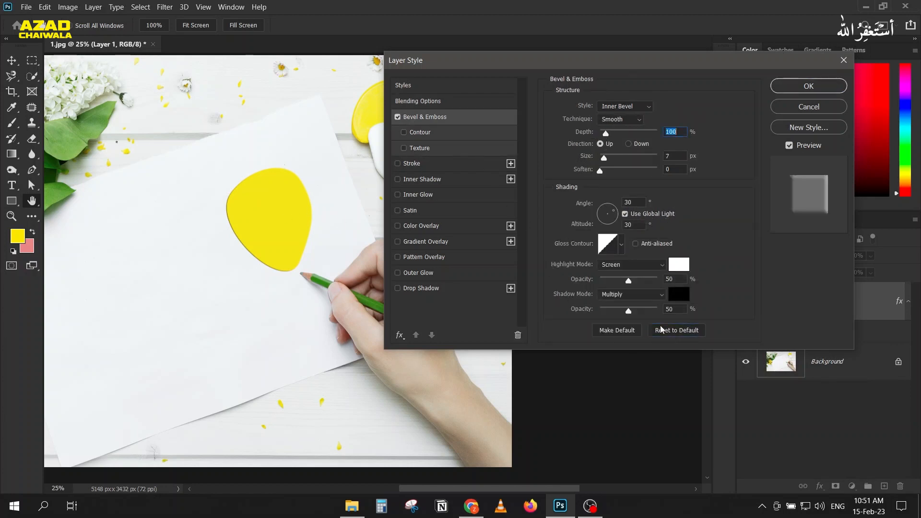
drag(605, 134, 615, 158)
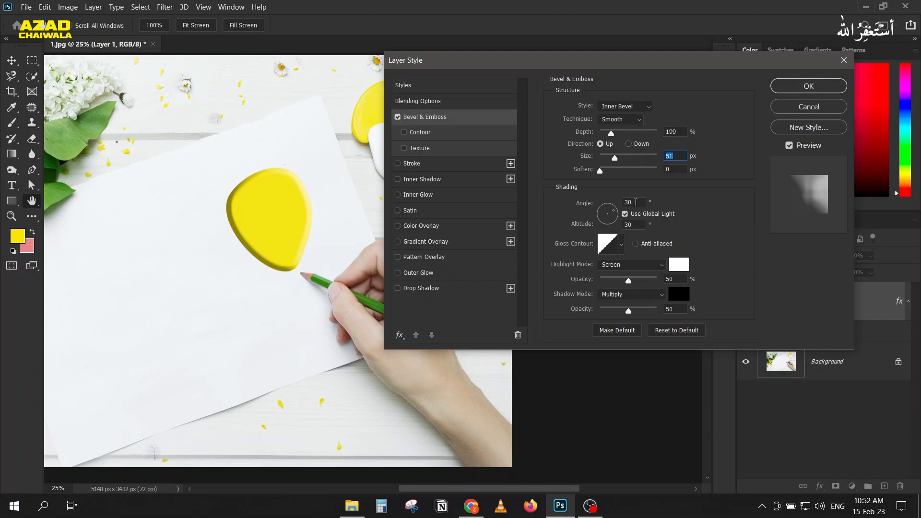
scroll(638, 201, up, 20)
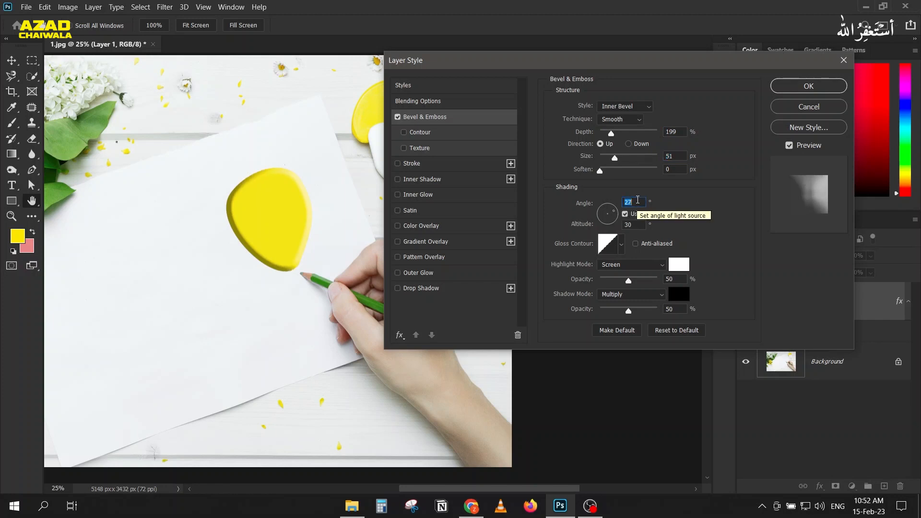
scroll(638, 201, up, 5)
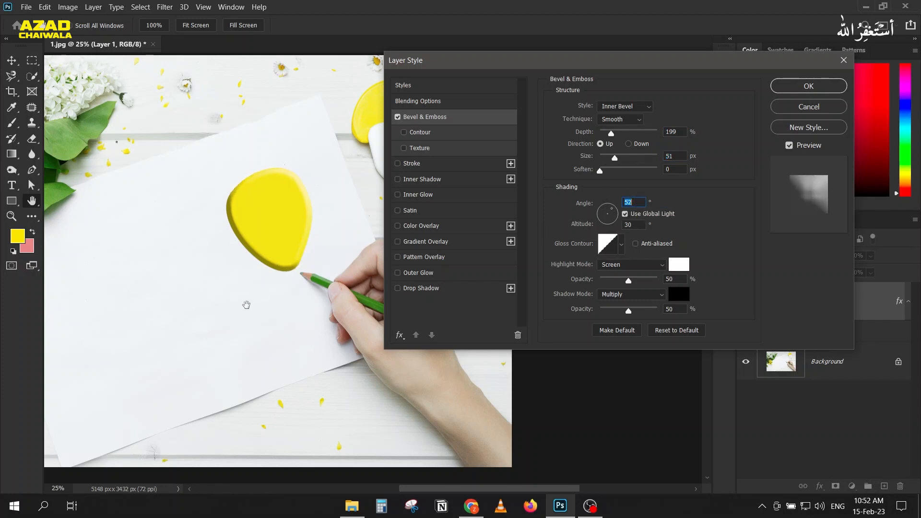
Add a Drop Shadow to the yellow shape with opacity 73%, distance 31 px and size 16 px, and apply the layer style
click(397, 289)
click(415, 290)
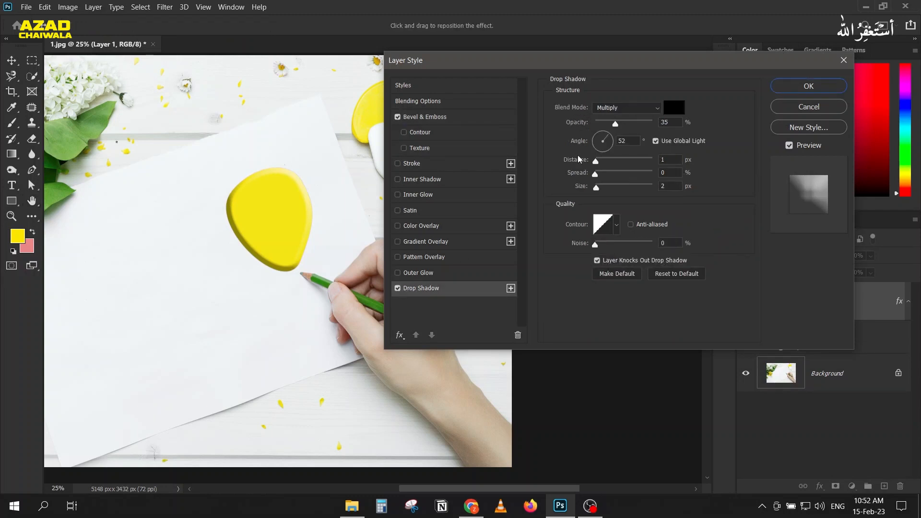
drag(626, 124, 629, 124)
mouse_move(597, 191)
mouse_down()
mouse_move(611, 186)
mouse_move(599, 163)
mouse_move(616, 164)
mouse_move(602, 187)
mouse_up()
drag(638, 126, 639, 128)
double_click(667, 123)
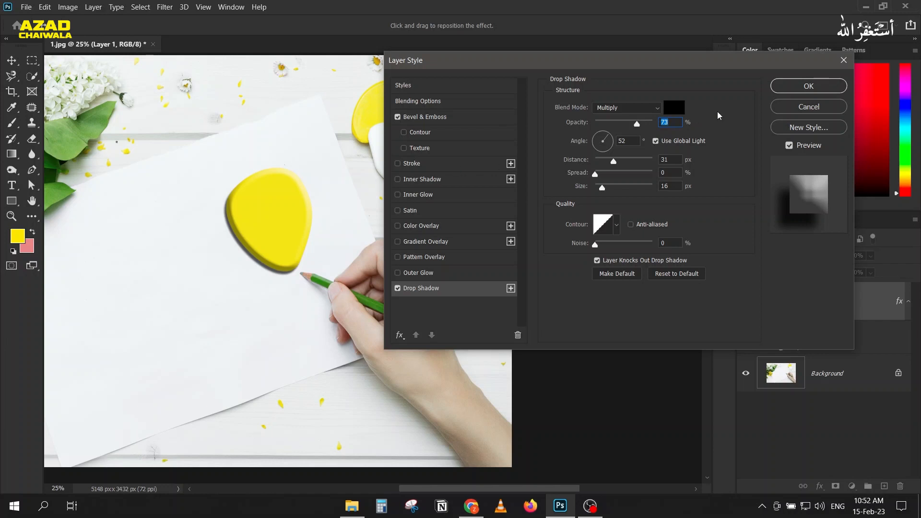
click(792, 87)
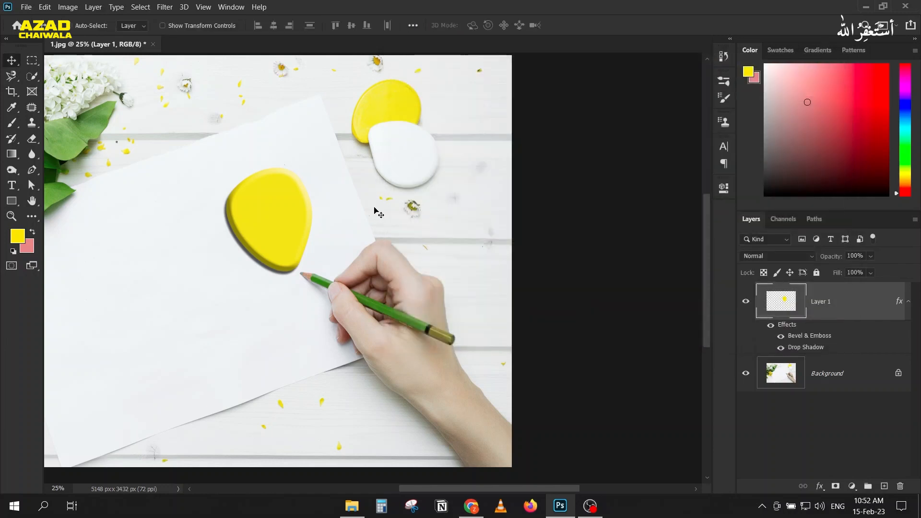
Shift the yellow shape slightly down and left, compare it with and without Bevel & Emboss, and recheck that effect's settings
mouse_move(248, 236)
mouse_down()
mouse_move(242, 223)
mouse_move(239, 247)
mouse_up()
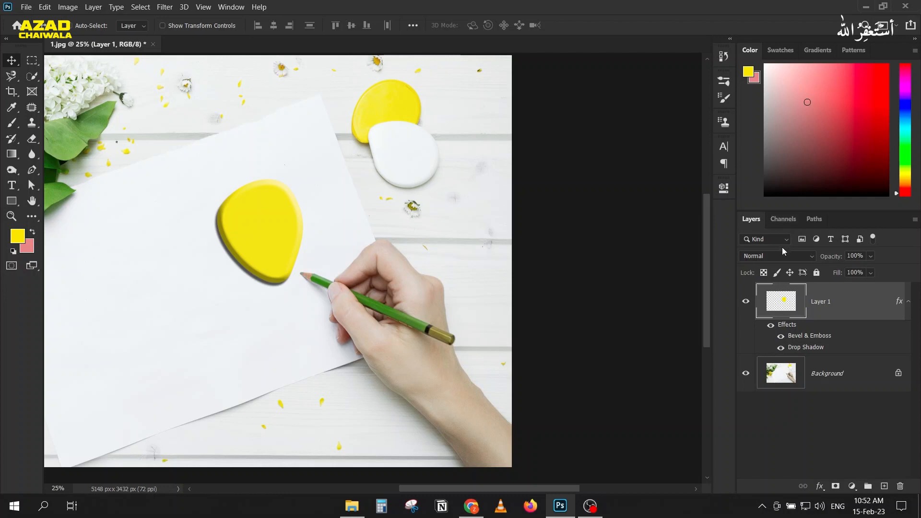
click(782, 337)
click(781, 337)
click(782, 337)
click(782, 336)
double_click(799, 336)
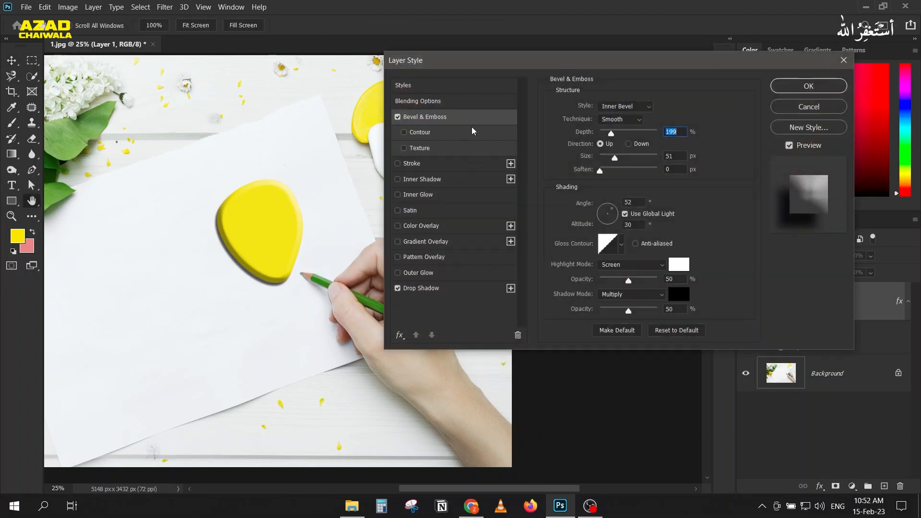
click(806, 107)
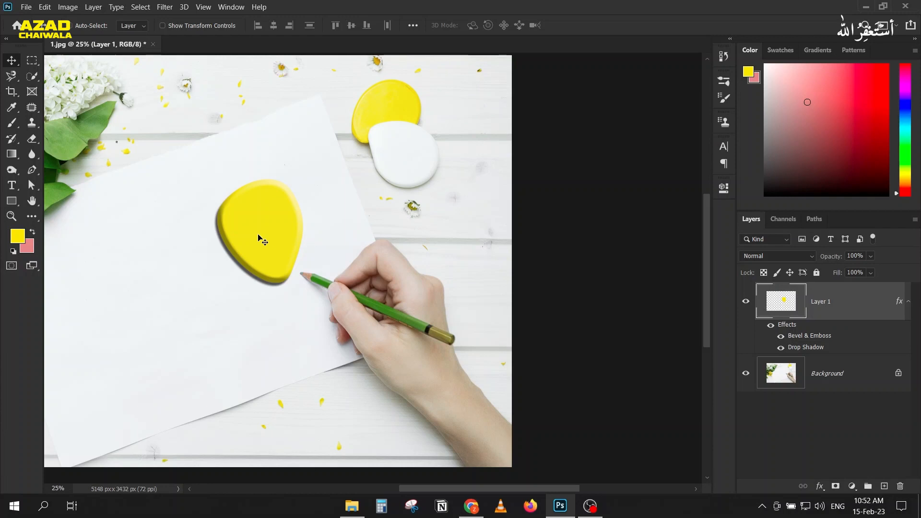
Compare lowering Layer 1's opacity to 0% with lowering its fill to 0%, restoring each to 100%
drag(839, 258, 742, 255)
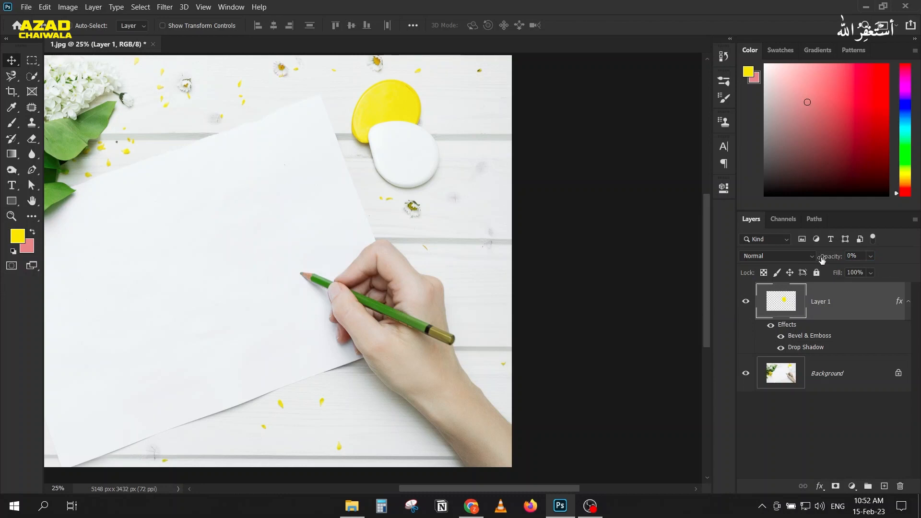
drag(830, 257, 918, 252)
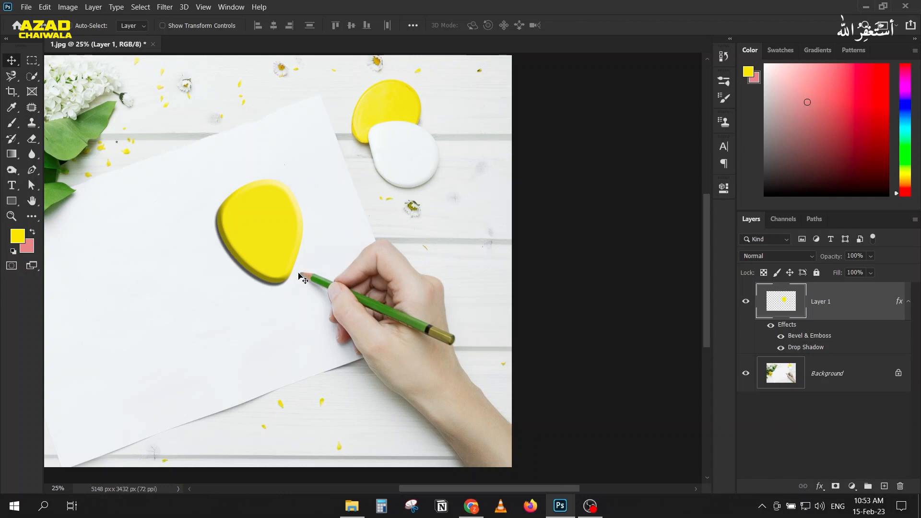
drag(843, 275, 726, 272)
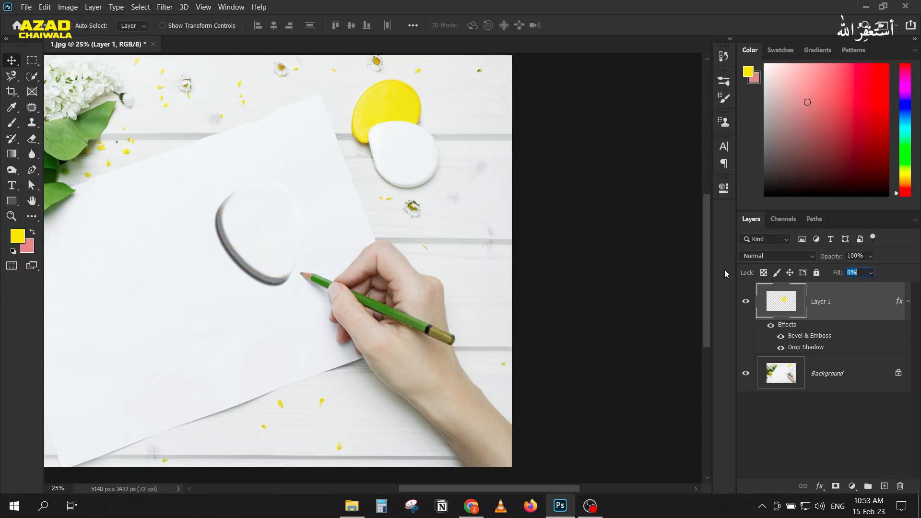
drag(251, 239, 269, 258)
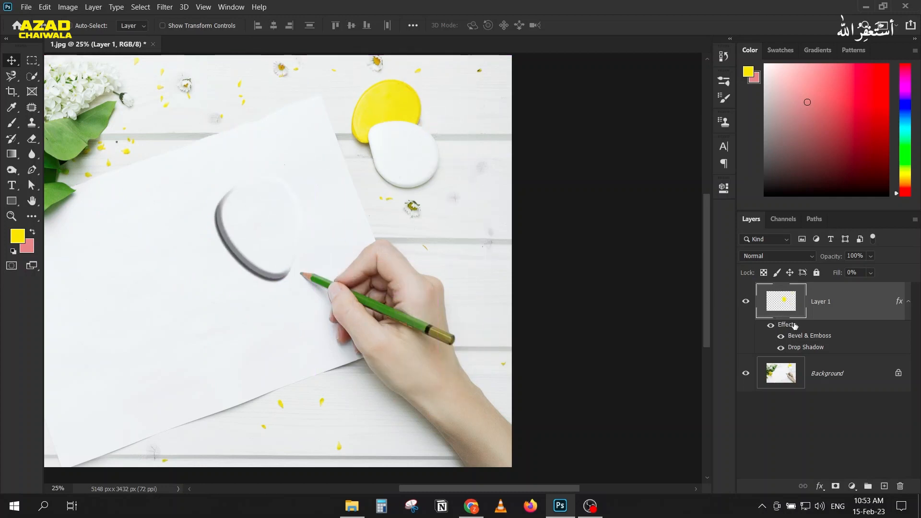
drag(837, 276, 918, 277)
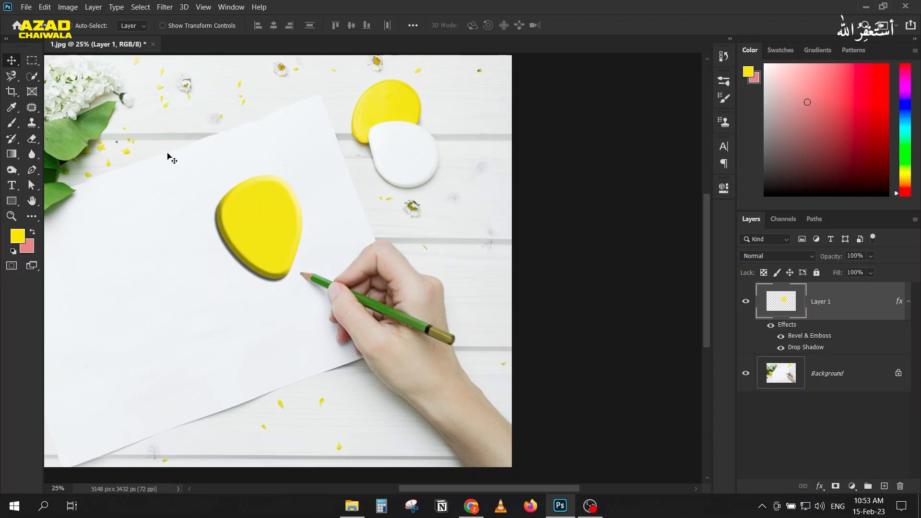
Select the Background layer and close the 1.jpg document without saving it
key(ctrl+0)
click(787, 374)
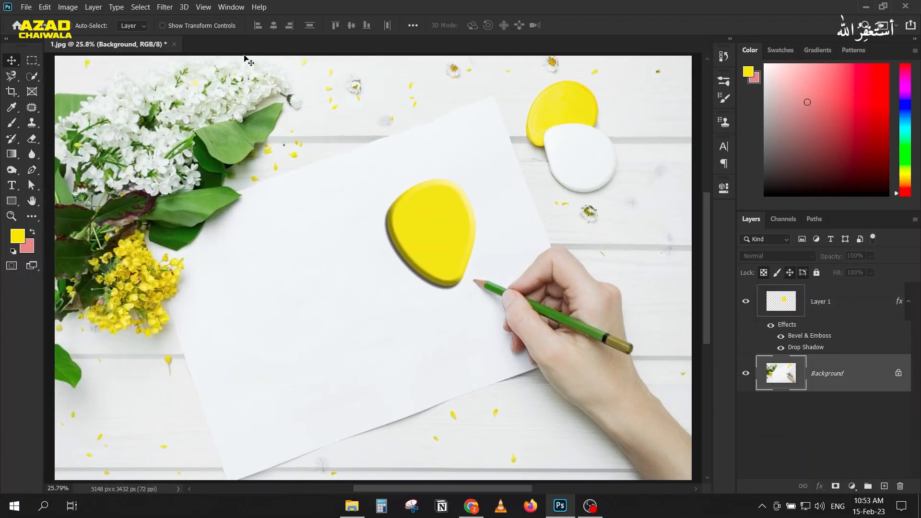
click(173, 44)
click(479, 197)
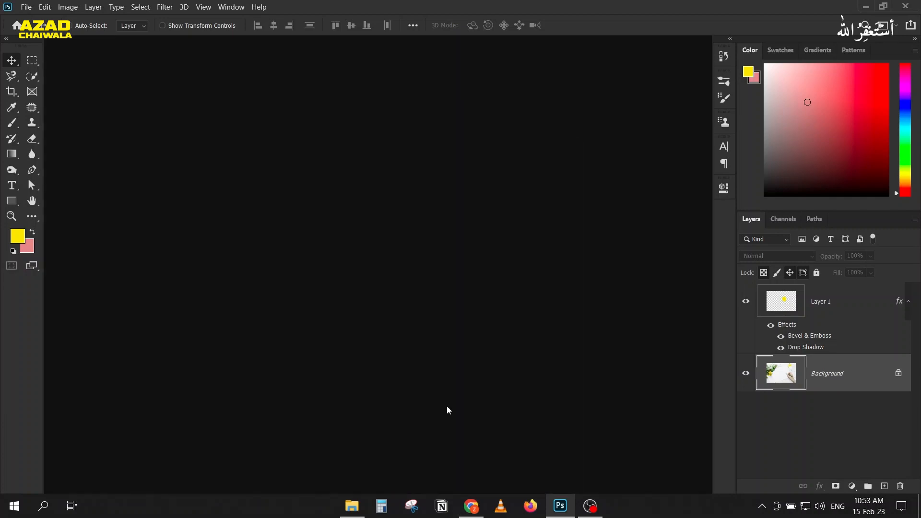
Open image 3 from the 02-Blending Modes folder as a new document in Photoshop
click(342, 511)
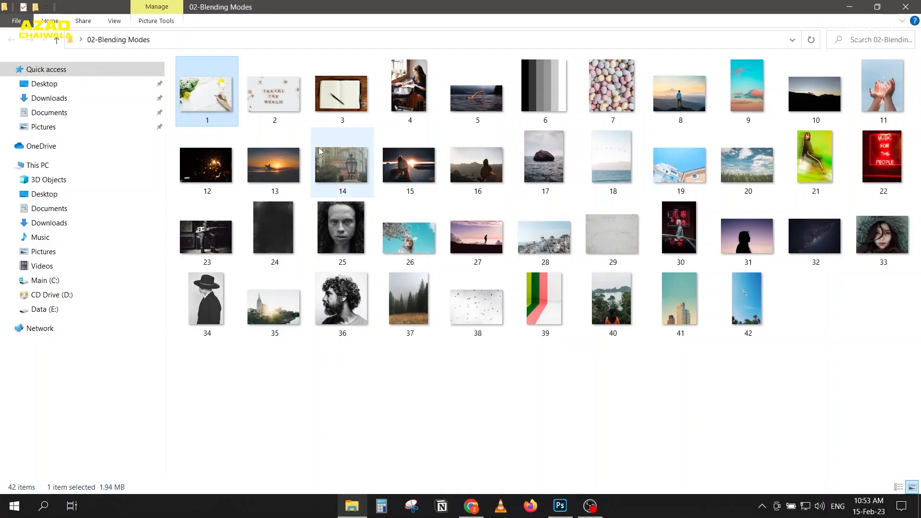
drag(343, 98, 429, 259)
click(329, 214)
click(401, 265)
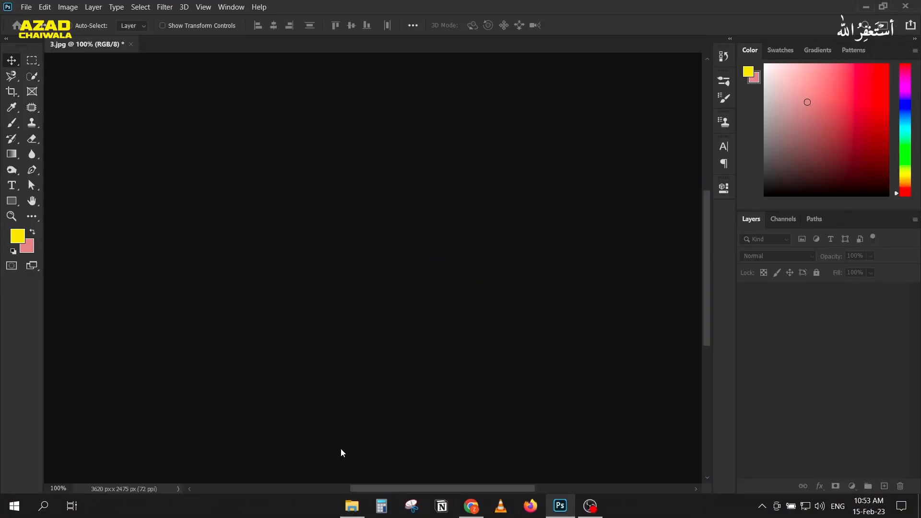
Place image 2 from the 02-Blending Modes folder over the notebook photo as a new layer
click(351, 507)
drag(275, 91, 301, 249)
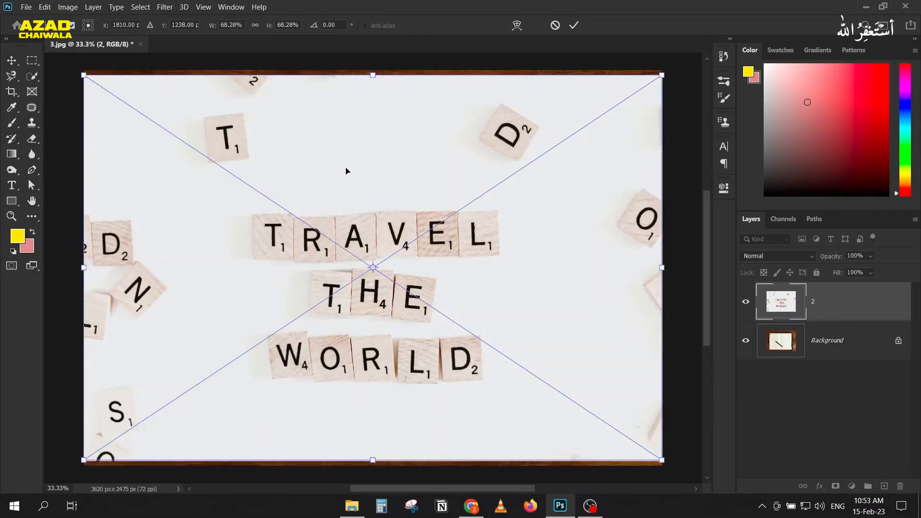
click(574, 25)
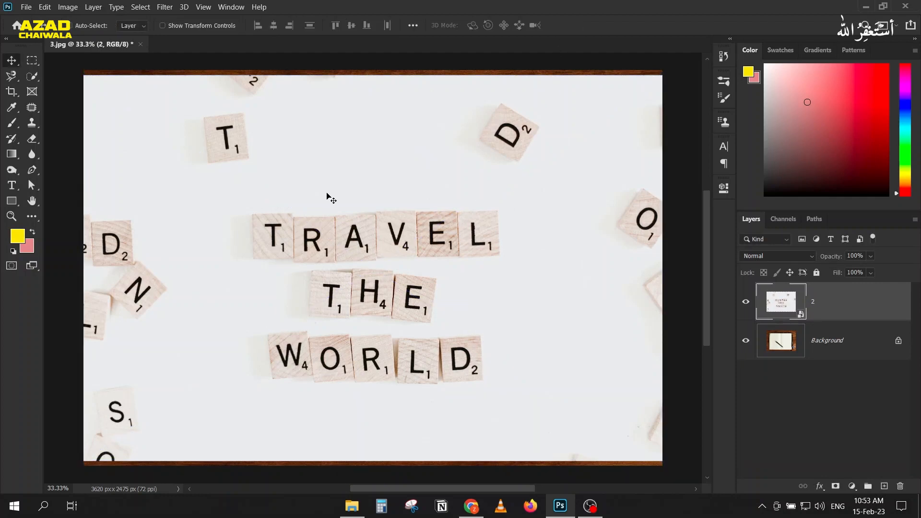
Shrink layer 2 proportionally to roughly half its placed size with Free Transform and move it over the notebook's right page
key(ctrl+t)
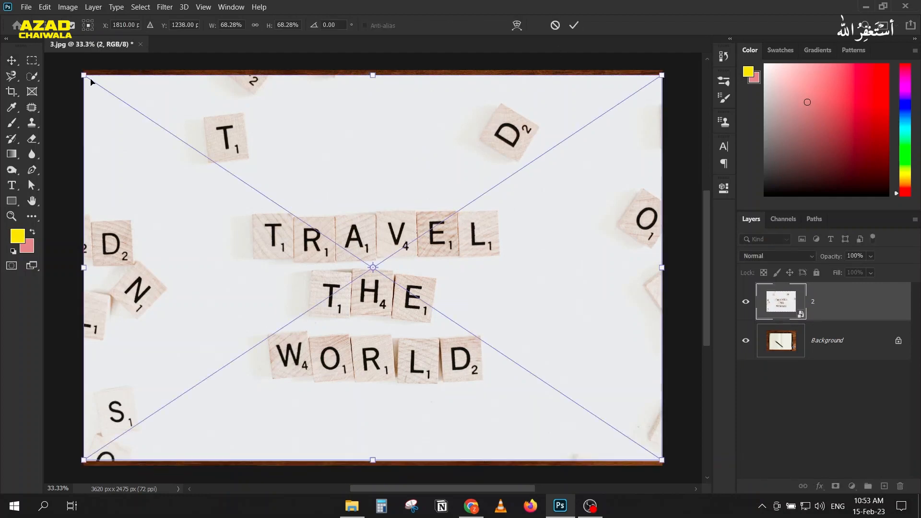
drag(84, 77, 218, 164)
drag(385, 247, 469, 232)
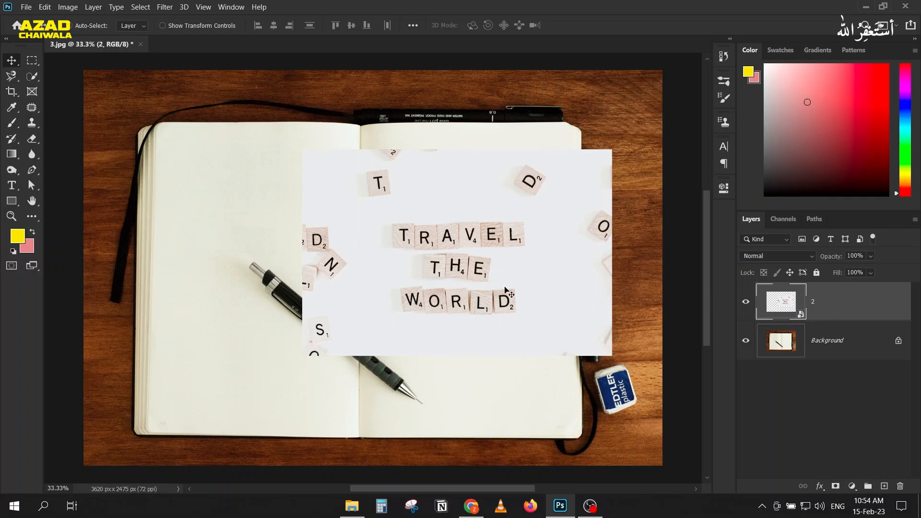
Examine the blending modes offered for layer 2 and those offered for the Brush tool
click(752, 256)
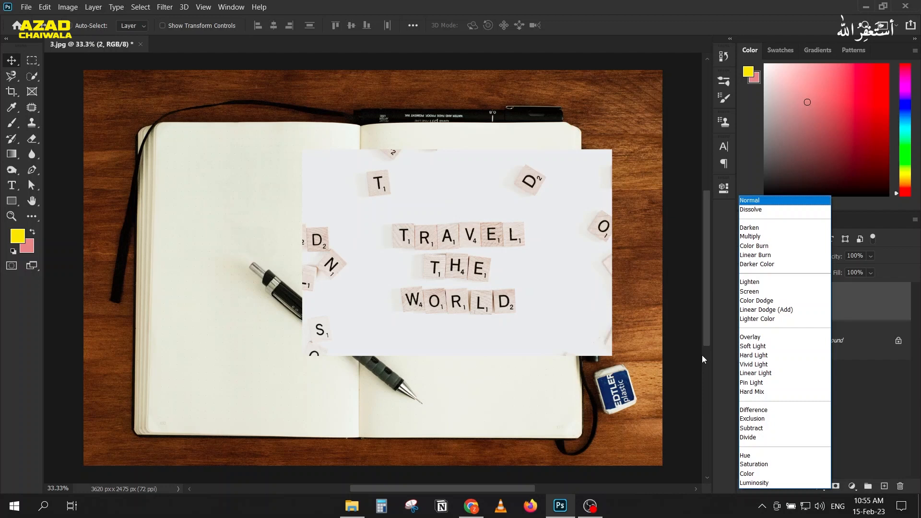
click(12, 126)
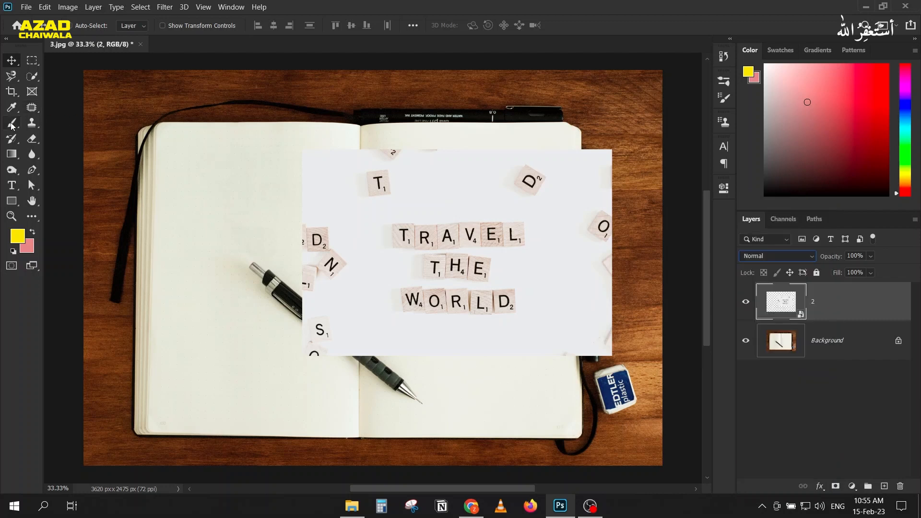
click(11, 122)
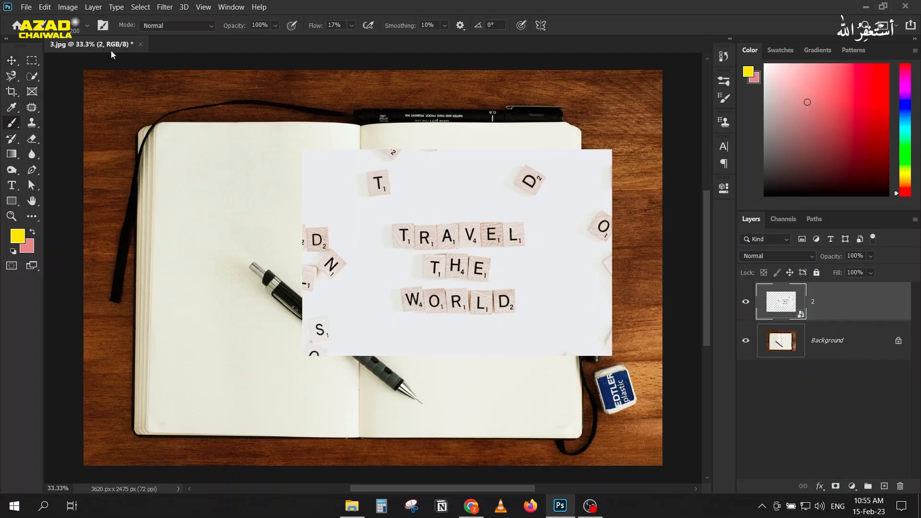
click(158, 26)
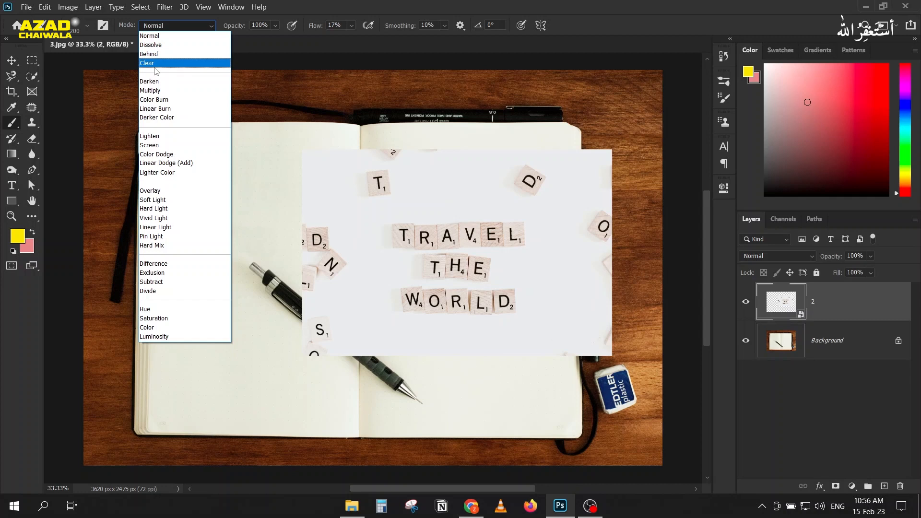
click(673, 4)
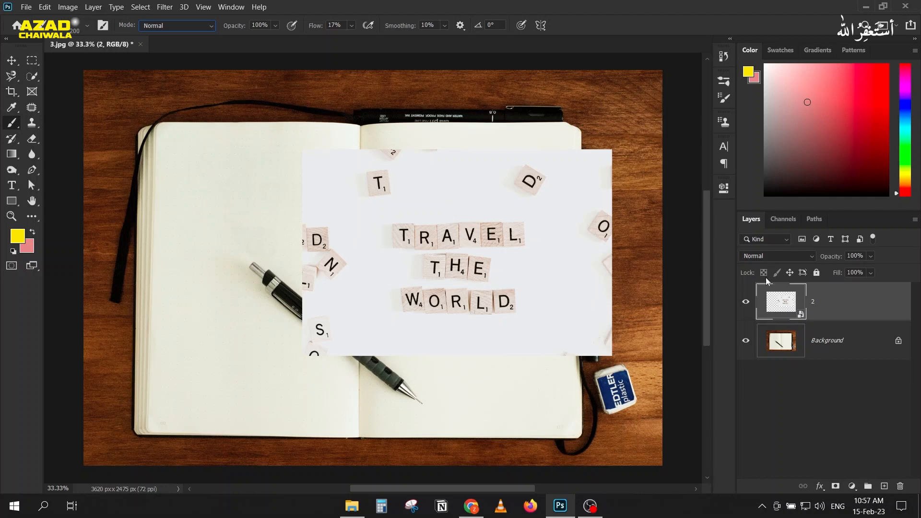
Preview blending modes such as Linear Burn and Darker Color on layer 2, and set its mode to Darken
click(758, 258)
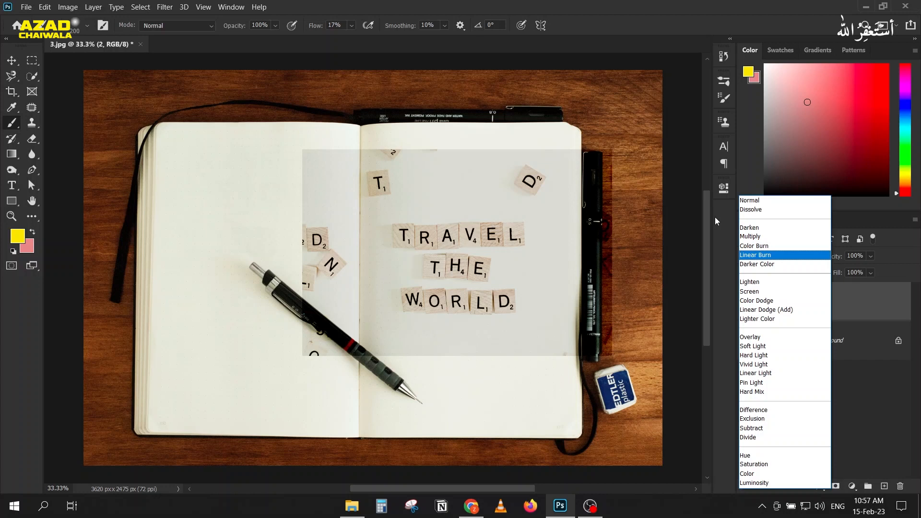
click(758, 203)
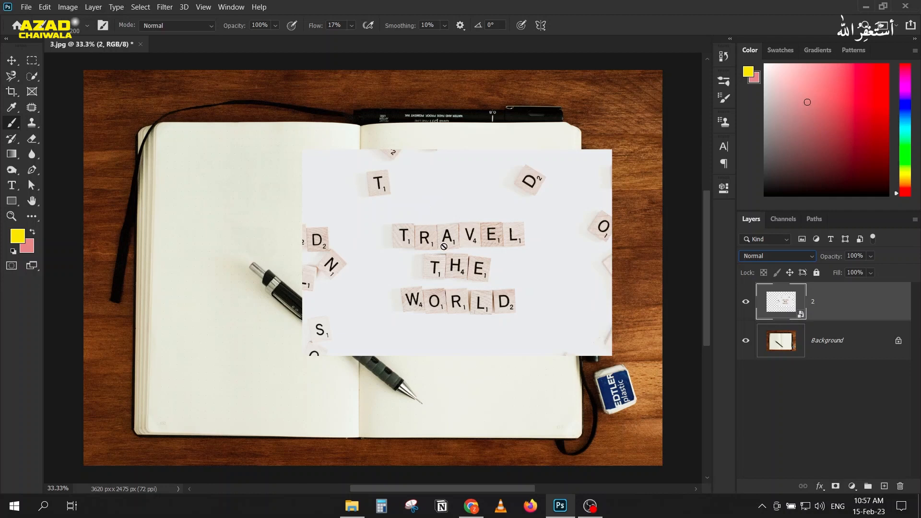
click(744, 259)
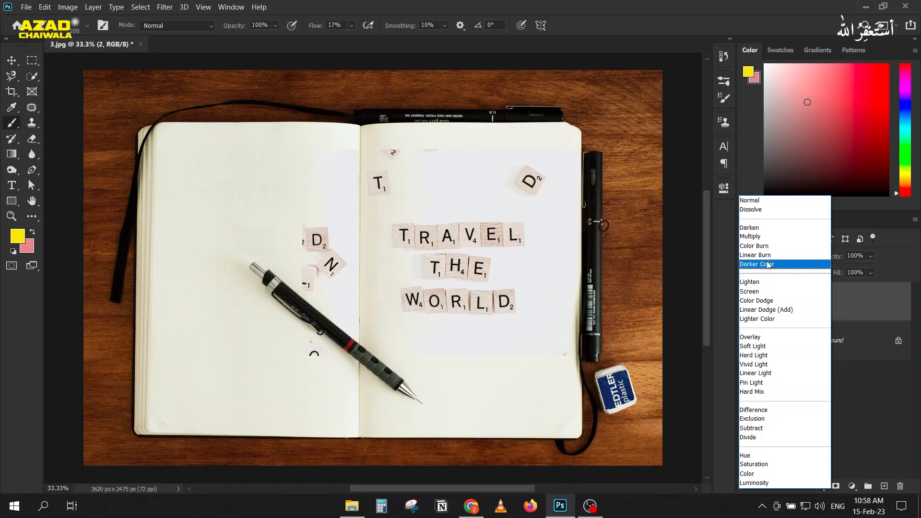
click(750, 229)
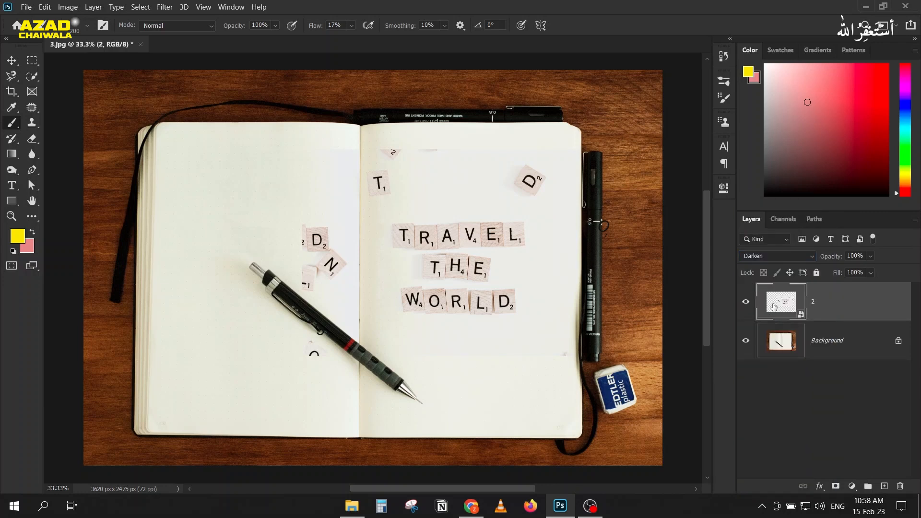
Add a mask to layer 2 and hide everything around the TRAVEL THE WORLD tiles with a 500 px black brush at 100% flow
click(836, 486)
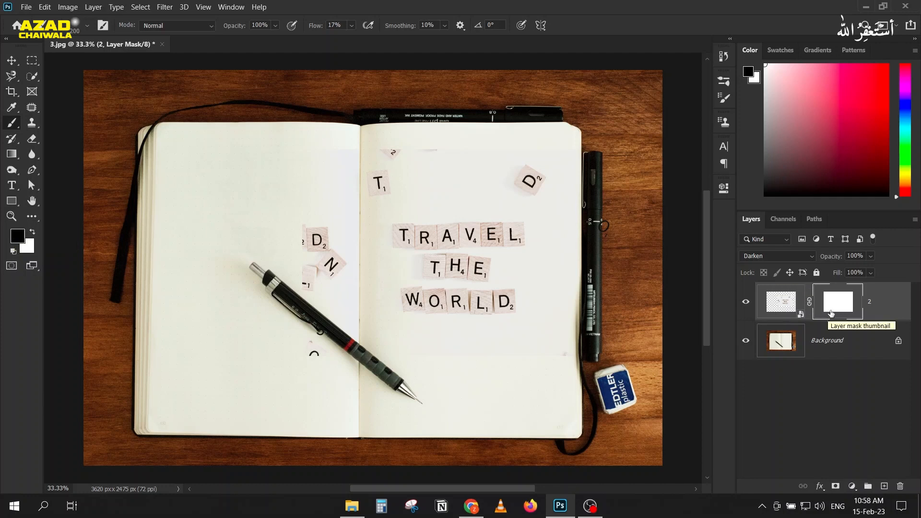
drag(311, 27, 382, 27)
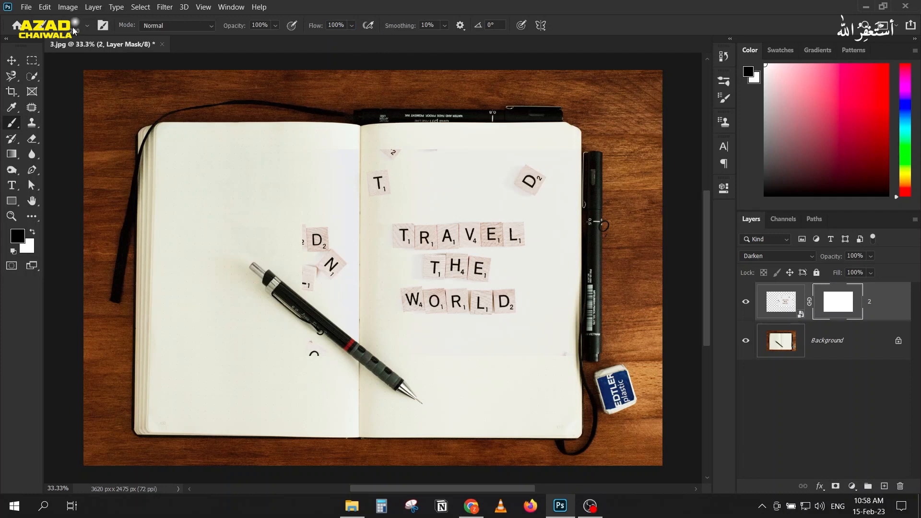
key(bracketright)
key(bracketright)
key(bracketright)
mouse_move(261, 222)
mouse_down()
mouse_move(267, 237)
mouse_move(261, 195)
mouse_move(335, 319)
mouse_move(312, 366)
mouse_move(397, 152)
mouse_move(678, 154)
mouse_move(707, 166)
mouse_up()
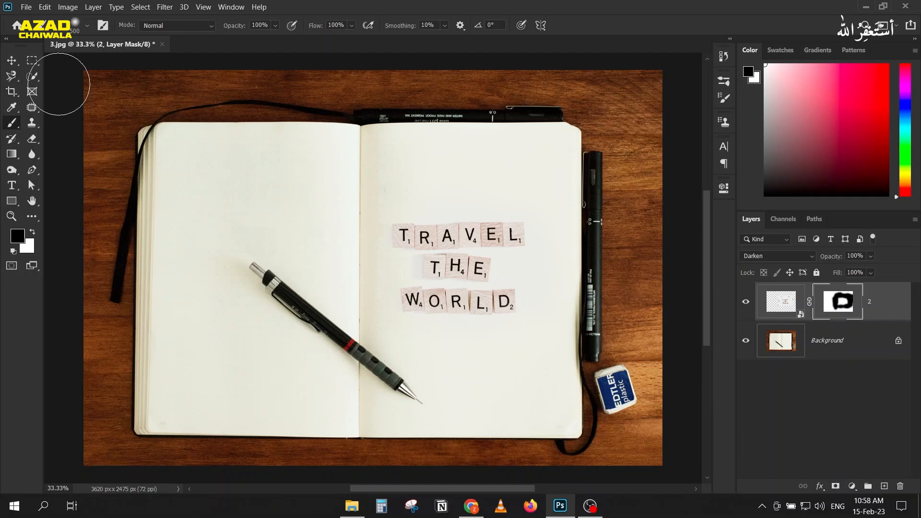
Close the 3.jpg notebook document without saving its changes
click(11, 60)
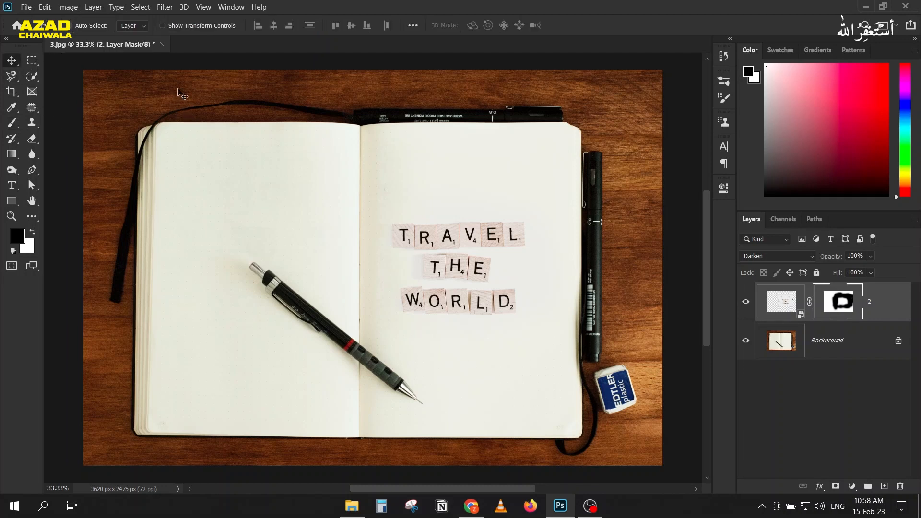
click(162, 44)
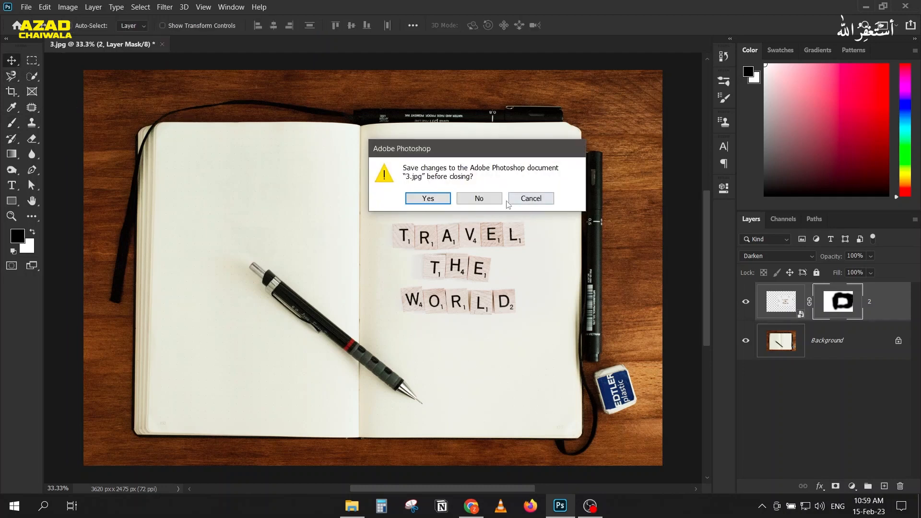
click(478, 199)
Open image 4 from the 02-Blending Modes folder, converting its colors to the working space, and fit it on screen
click(352, 506)
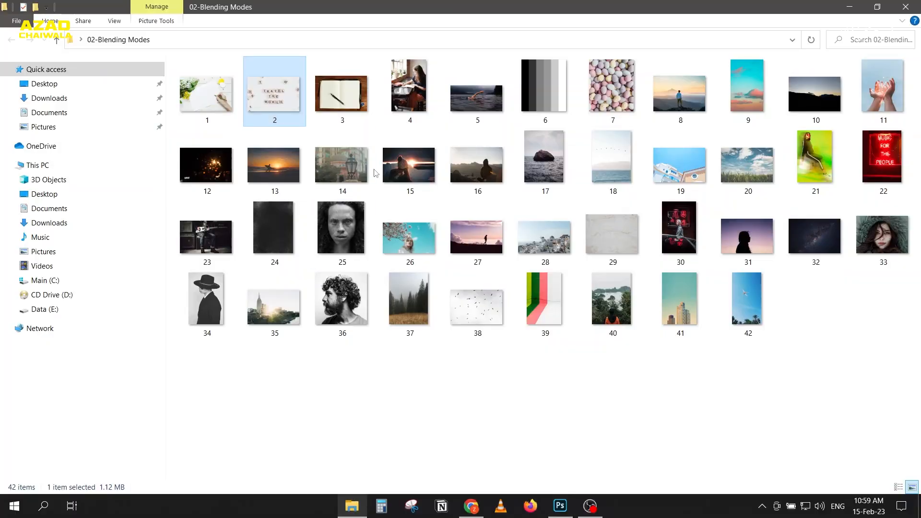
drag(418, 105, 380, 216)
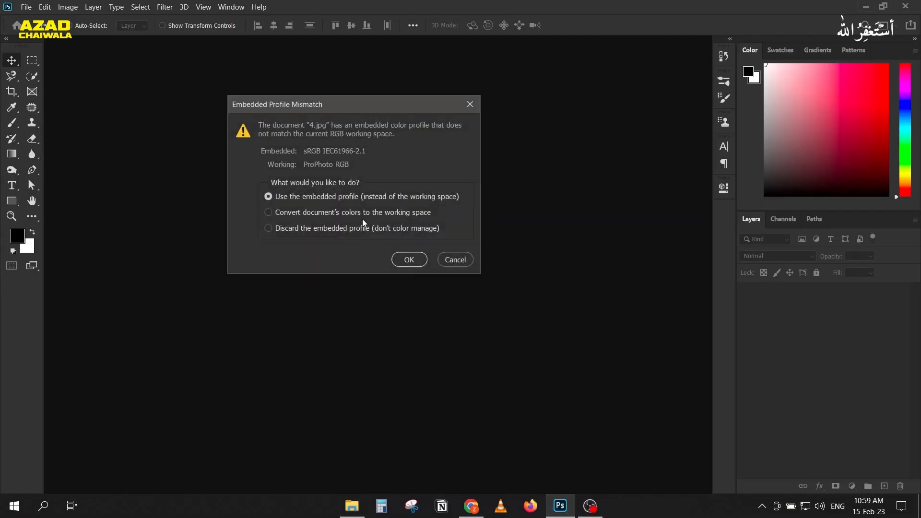
click(325, 213)
click(405, 260)
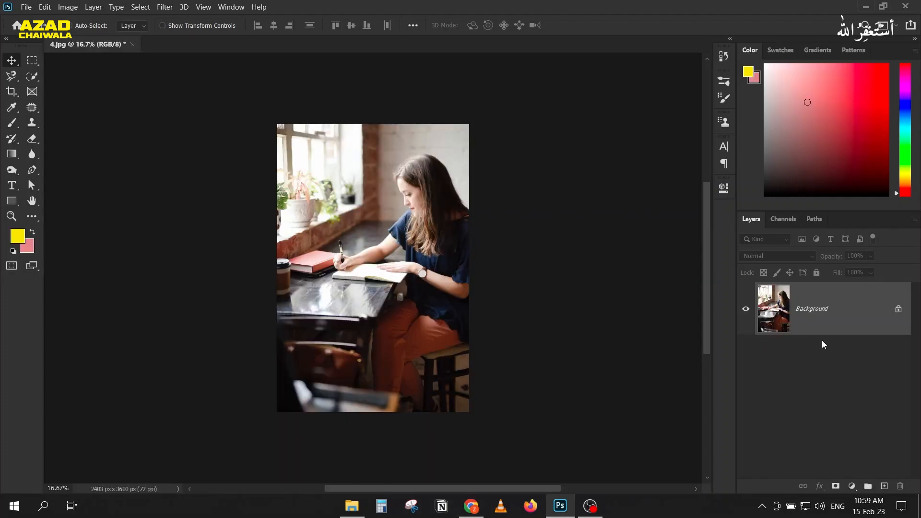
key(ctrl+0)
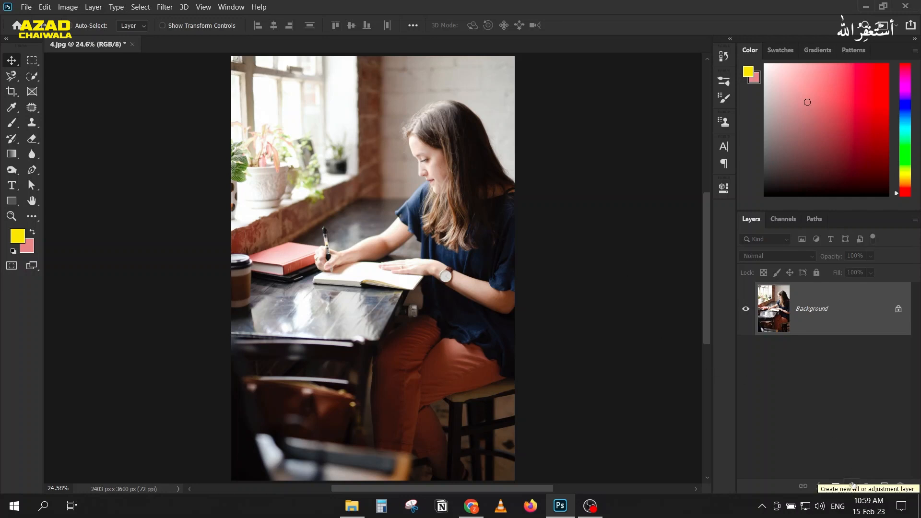
Add a Solid Color fill layer in orange ff9c01 above the photo of the woman writing
click(853, 486)
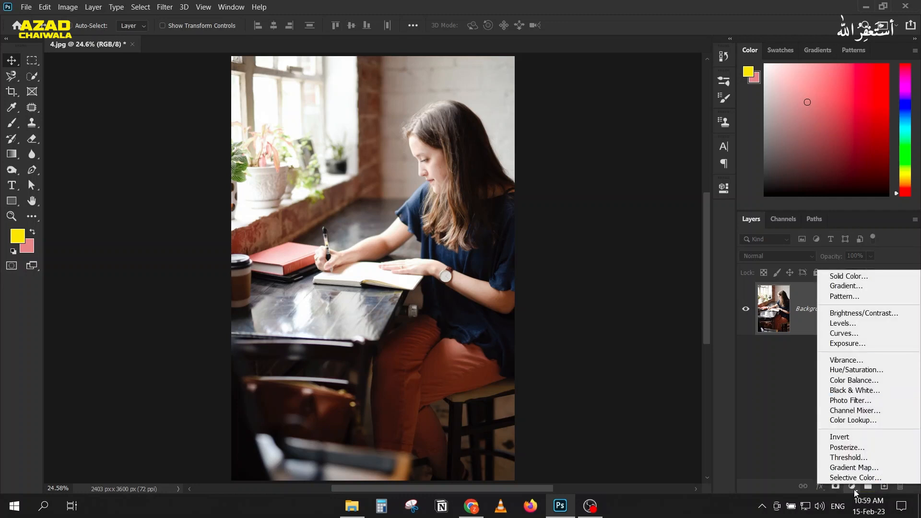
click(856, 279)
drag(770, 232, 771, 235)
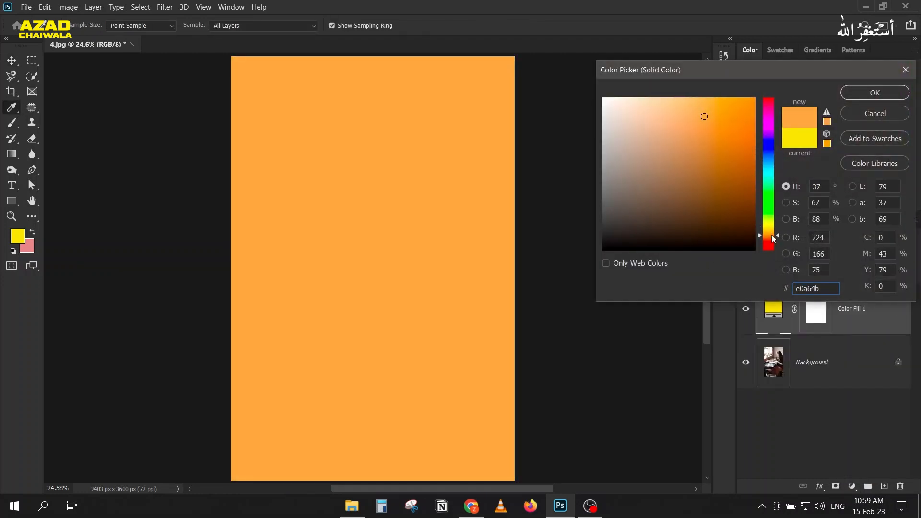
drag(730, 113, 756, 90)
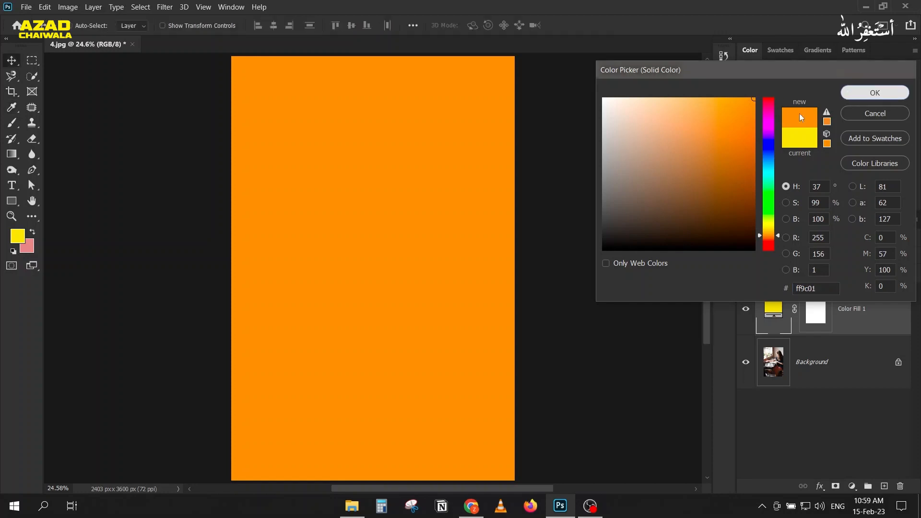
click(875, 92)
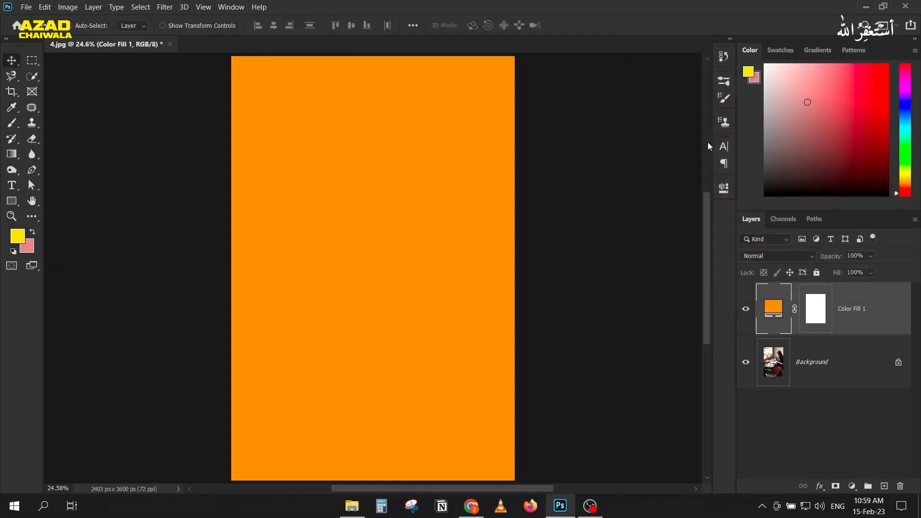
Set the orange fill layer's blending mode to Hard Mix and reduce its fill to 20%
click(766, 258)
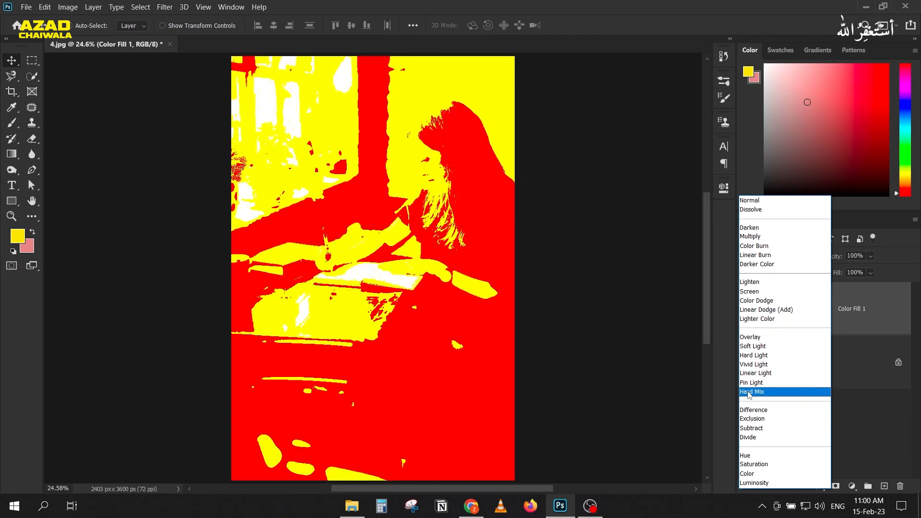
click(748, 394)
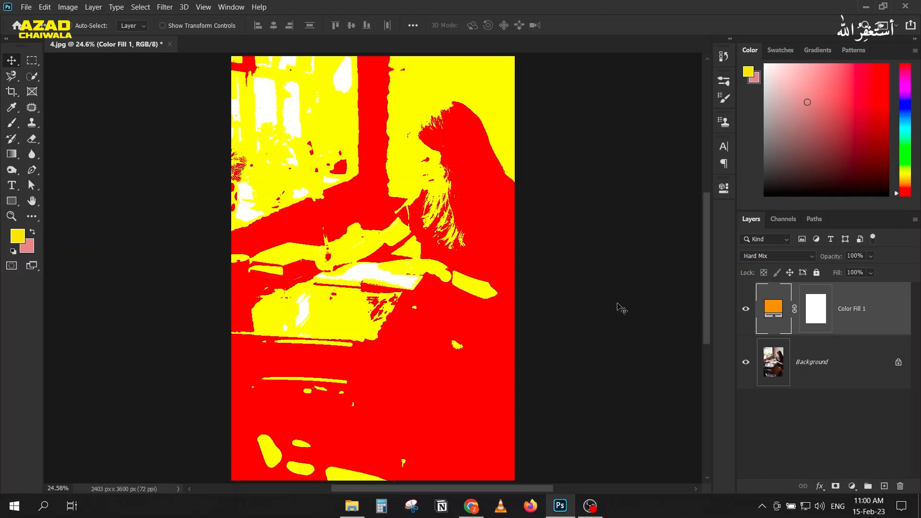
drag(842, 277, 831, 277)
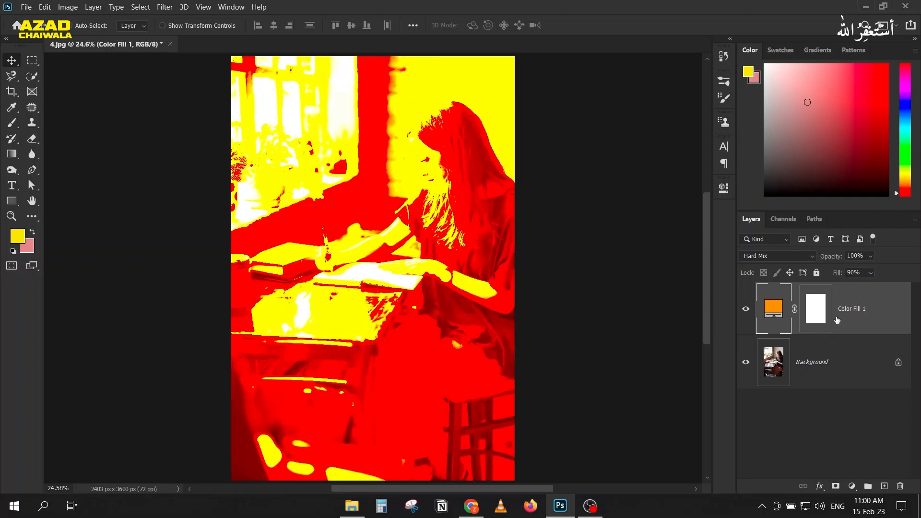
drag(838, 277, 795, 267)
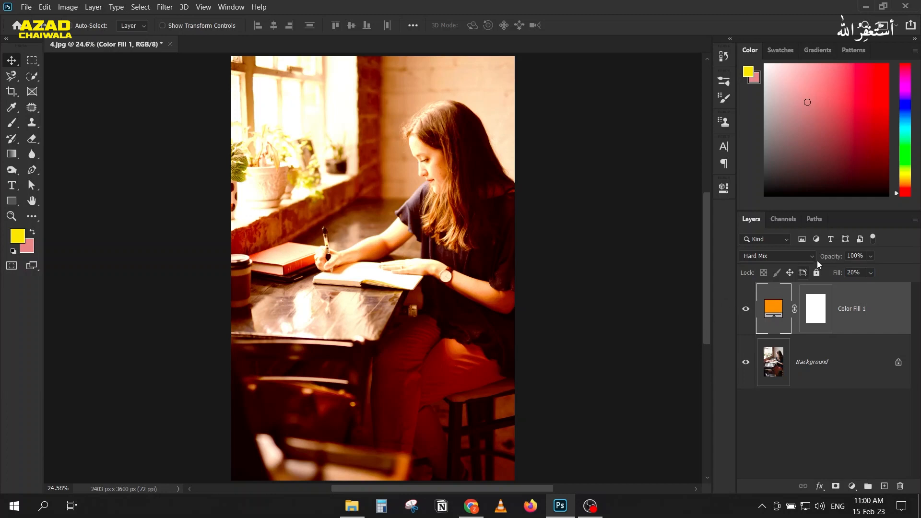
Lower the orange fill layer's opacity to 40% and compare the photo with the layer hidden and shown
drag(836, 257, 822, 257)
click(745, 310)
click(746, 311)
click(746, 310)
click(745, 311)
drag(826, 260, 810, 255)
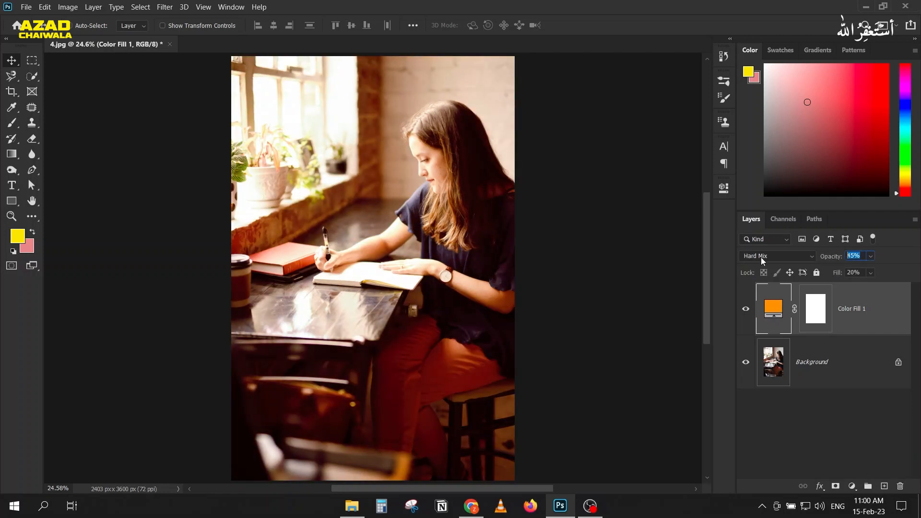
text(40)
key(Return)
click(748, 311)
click(750, 312)
click(749, 312)
click(749, 312)
Recolor the Color Fill 1 layer to bright blue and reduce its opacity to 26%, comparing with the layer hidden and shown
double_click(771, 312)
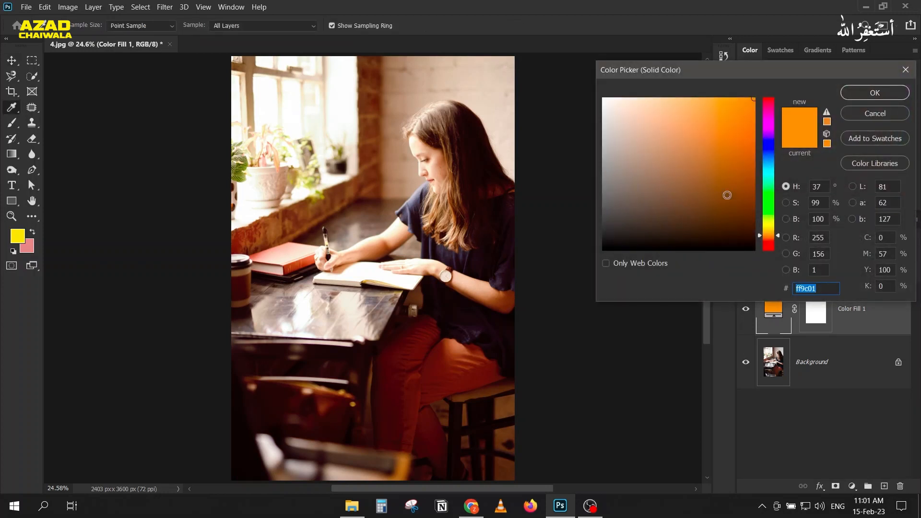
drag(769, 165, 762, 154)
click(847, 95)
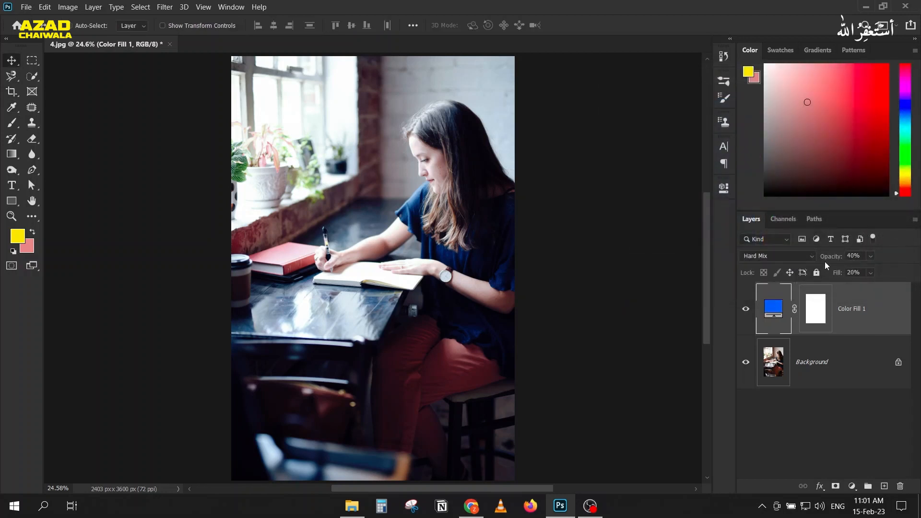
drag(835, 259, 822, 258)
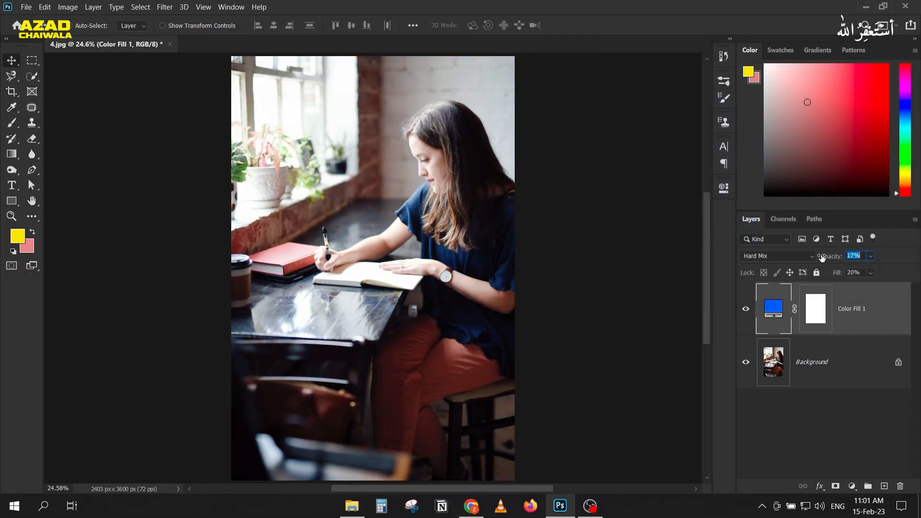
drag(823, 258, 827, 258)
click(746, 309)
click(745, 310)
Recolor the Color Fill 1 layer to golden yellow and check its effect on the photo, keeping 4.jpg open
double_click(772, 316)
drag(767, 225, 766, 229)
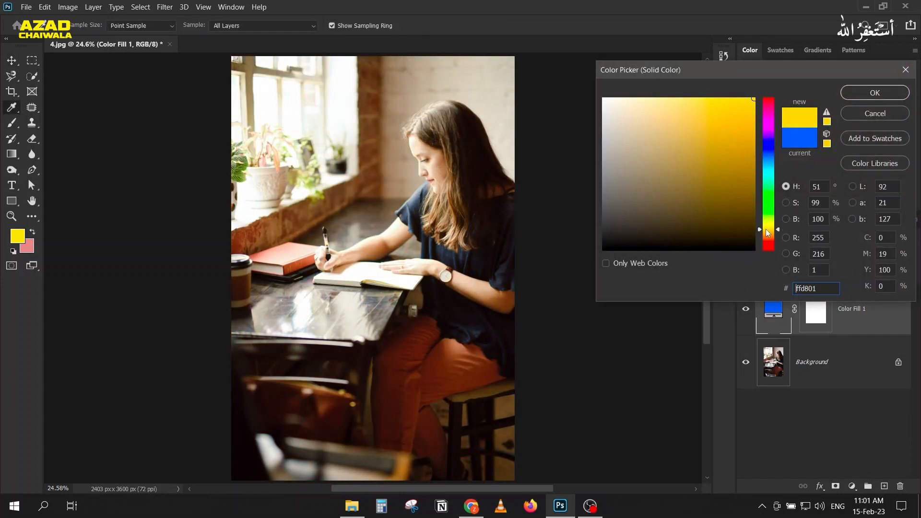
click(852, 93)
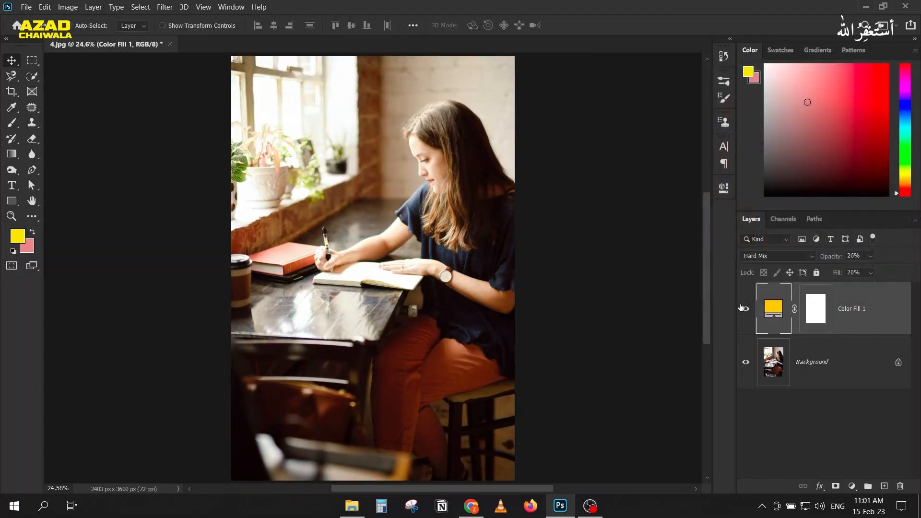
click(746, 309)
click(169, 44)
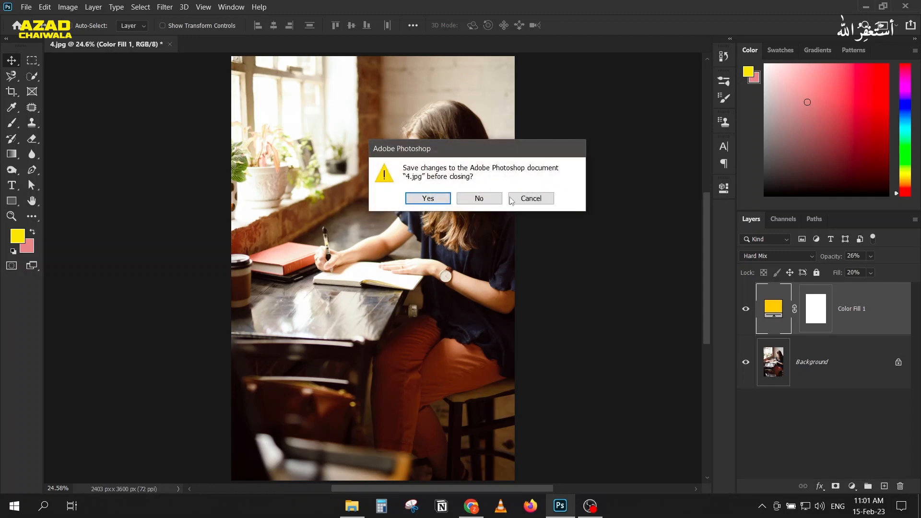
click(531, 198)
Set the Color Fill 1 layer's blending mode to Linear Burn and recolor it to blue 0137ff
click(769, 254)
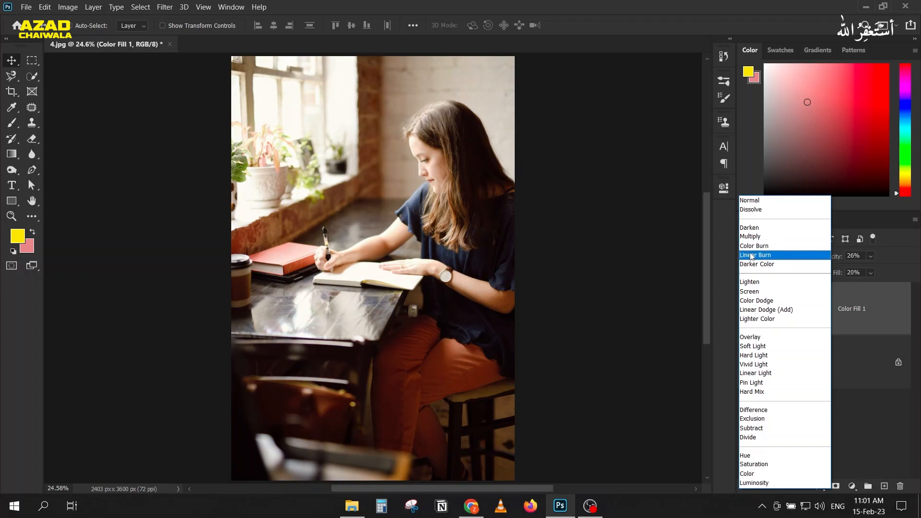
click(752, 257)
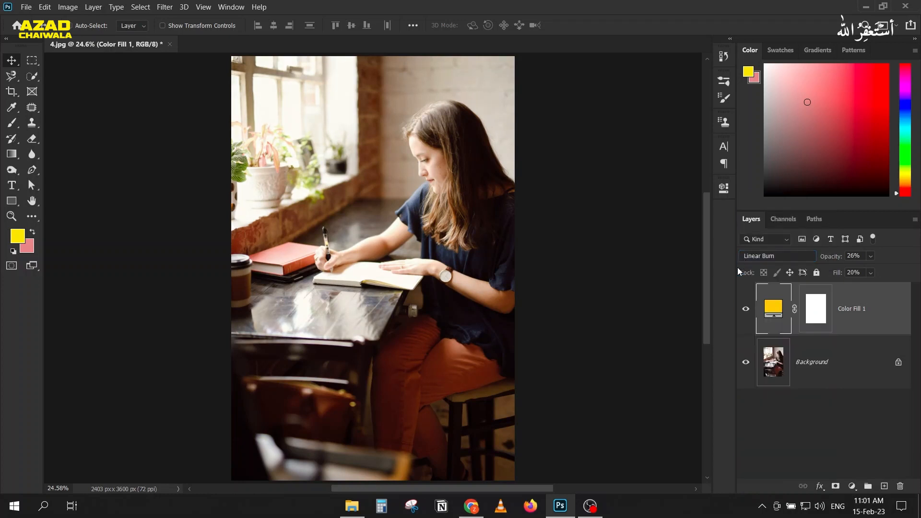
double_click(765, 312)
drag(768, 156, 770, 154)
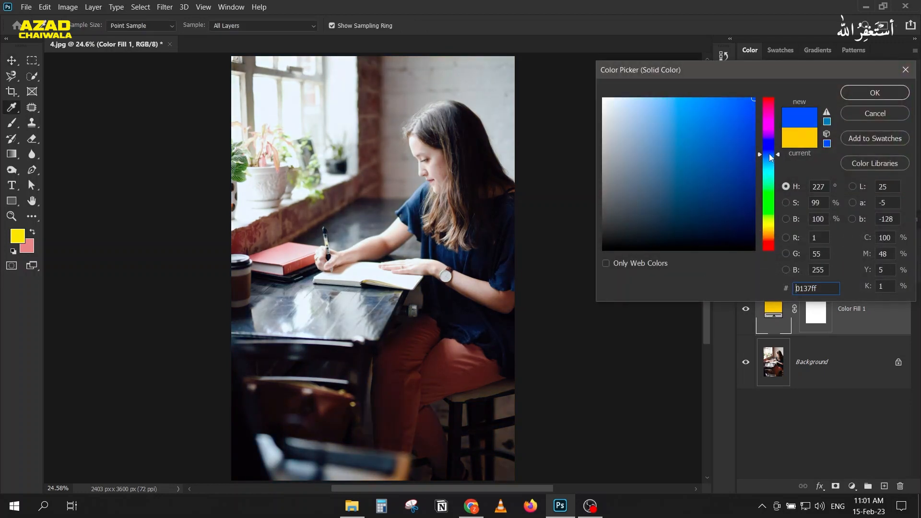
click(874, 93)
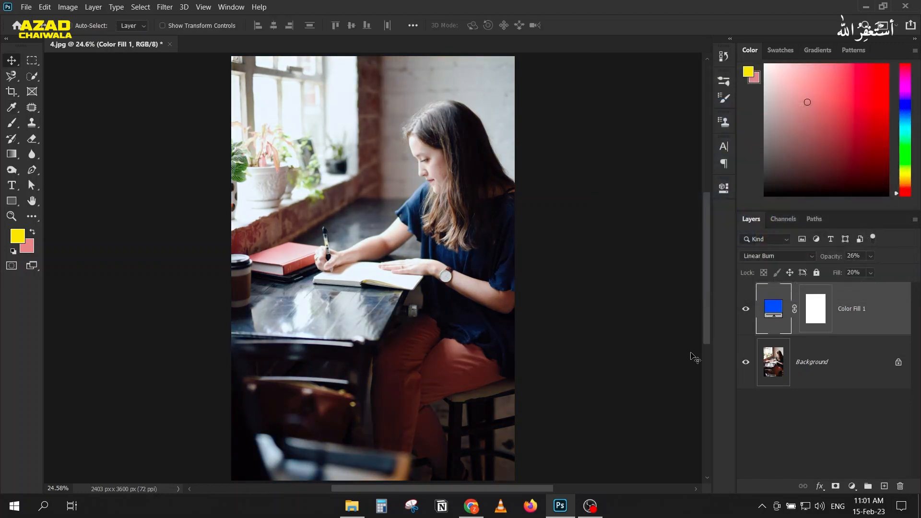
Compare the photo with the blue Linear Burn fill layer hidden and shown, and review its color without changing it
click(745, 310)
click(745, 311)
double_click(781, 308)
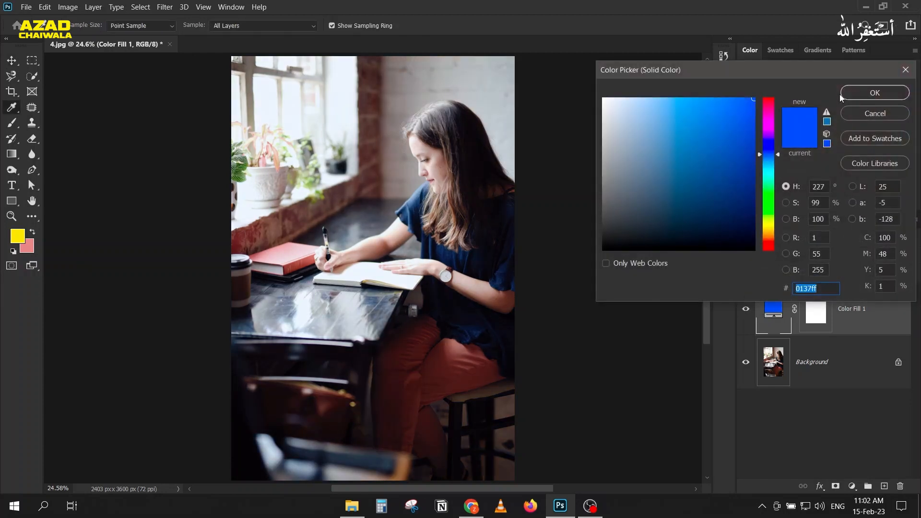
click(851, 108)
click(746, 309)
click(747, 308)
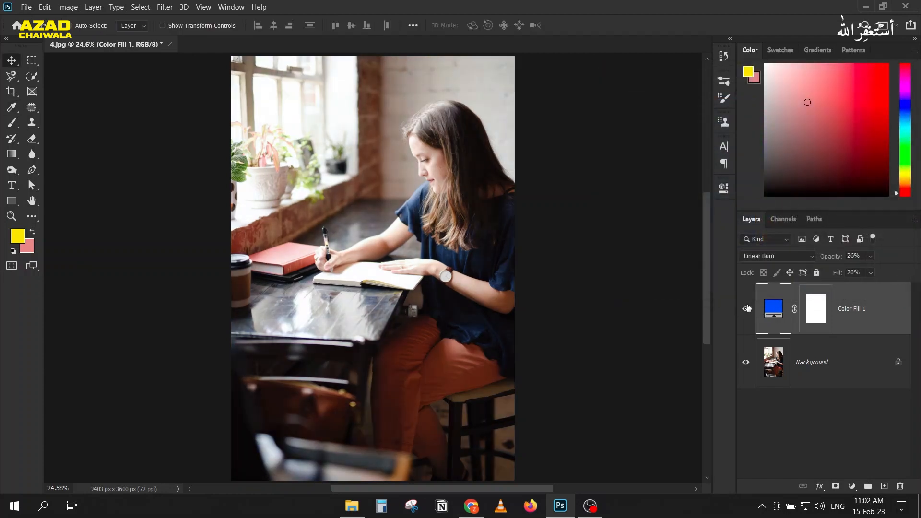
Close 4.jpg without saving and open image 5 from the 02-Blending Modes folder, converting its colors to the working space
click(170, 44)
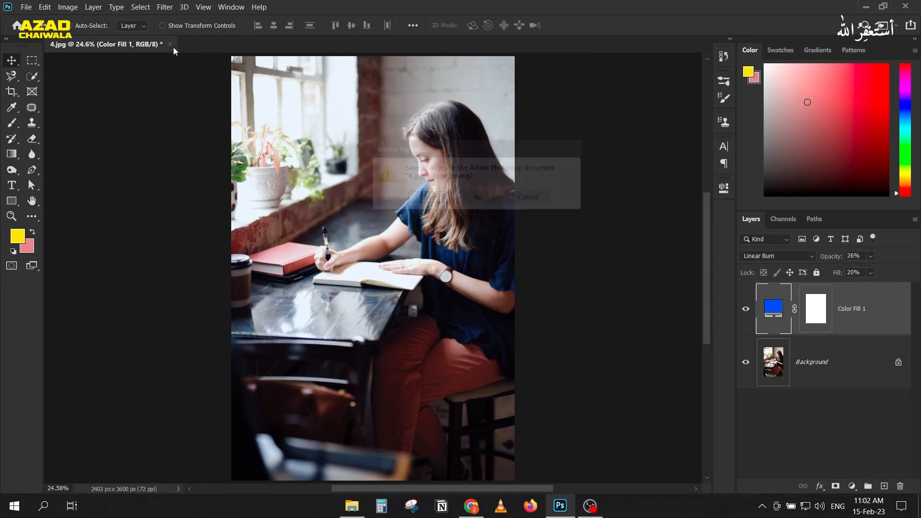
click(477, 198)
click(352, 506)
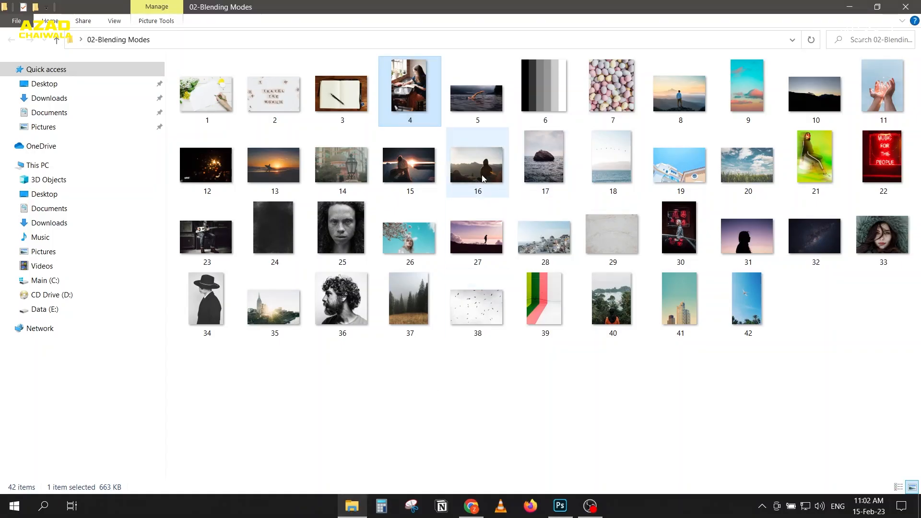
drag(477, 101, 292, 321)
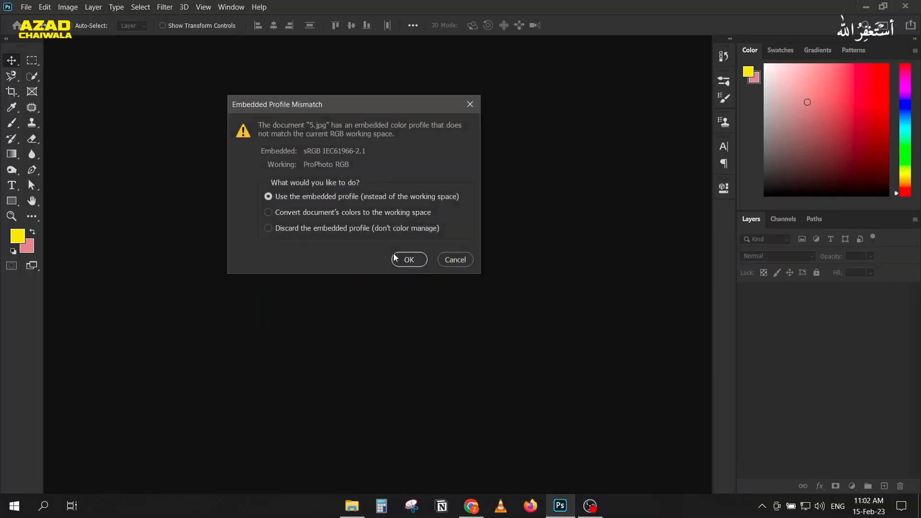
click(327, 214)
click(399, 259)
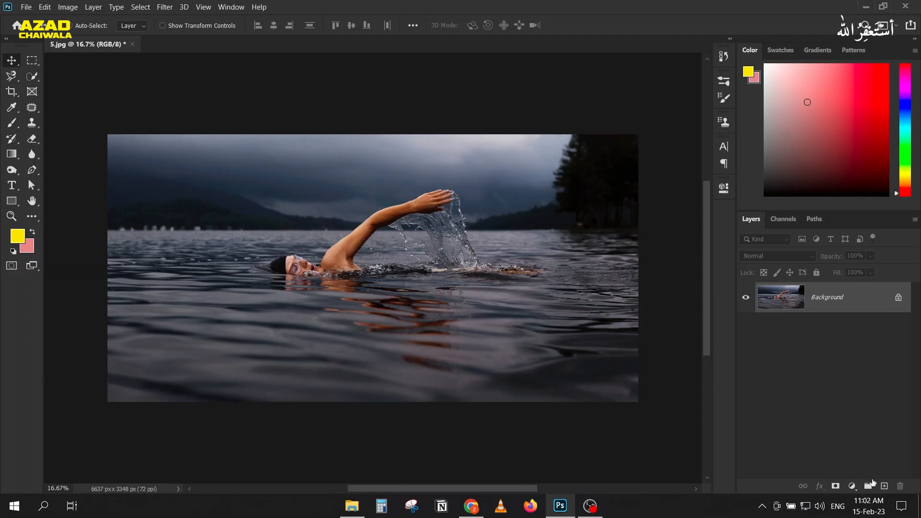
Add an empty layer above the swimmer photo and ready the Brush tool with white as the foreground color
click(884, 486)
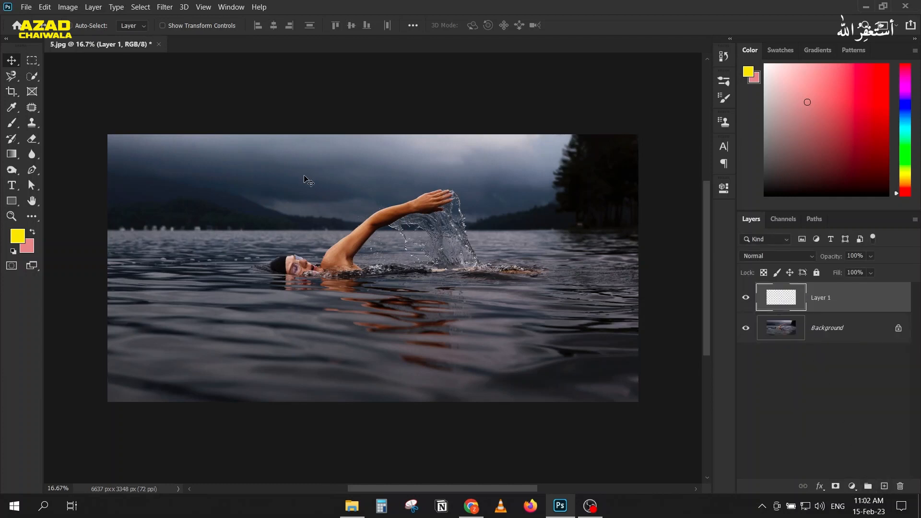
key(b)
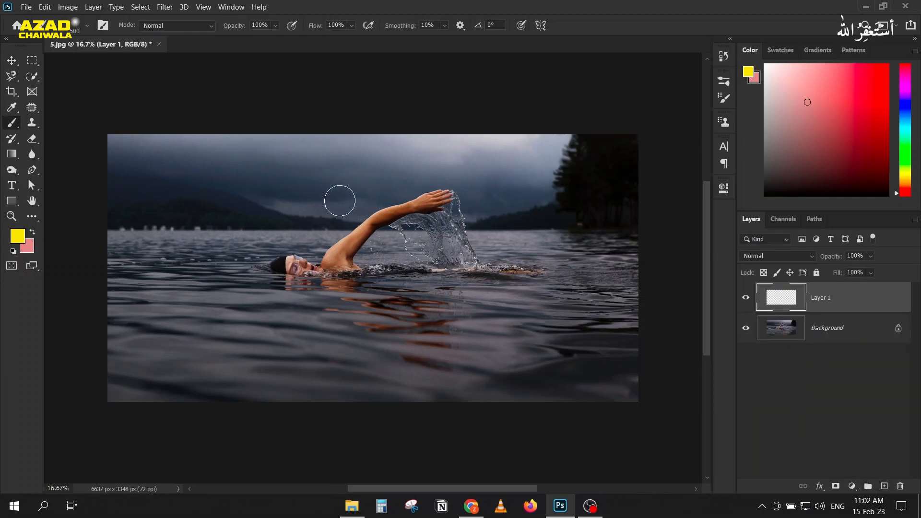
key(d)
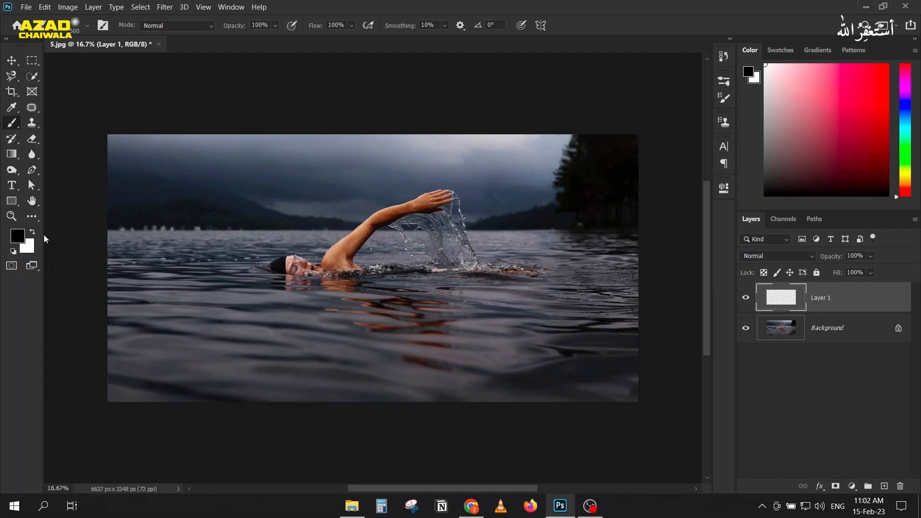
key(x)
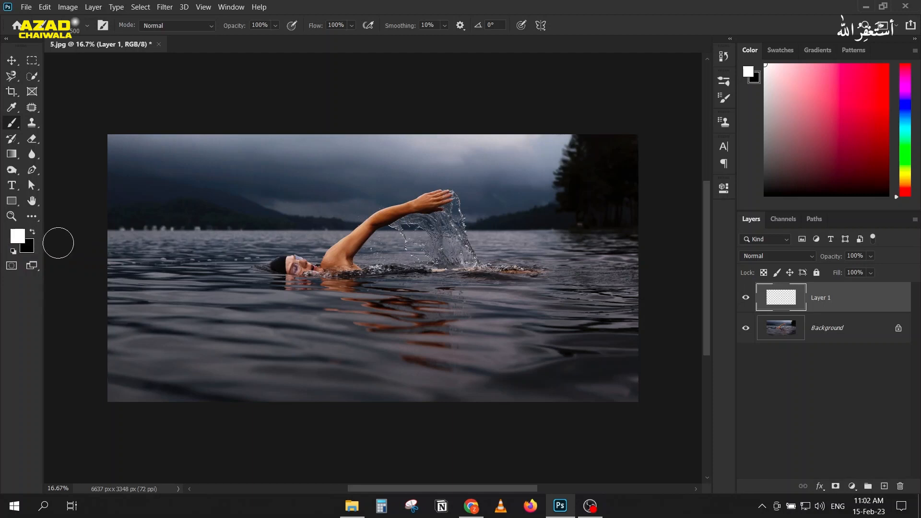
Enlarge the soft white brush at 0% hardness and paint broad strokes over the swimmer and the water below on Layer 1
key(bracketright)
key(bracketright)
key(bracketright)
key(bracketright)
click(75, 26)
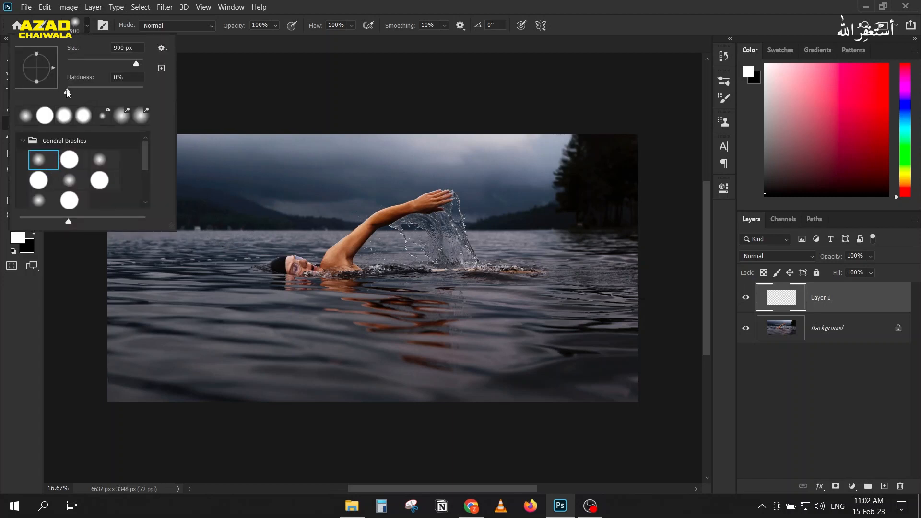
key(Return)
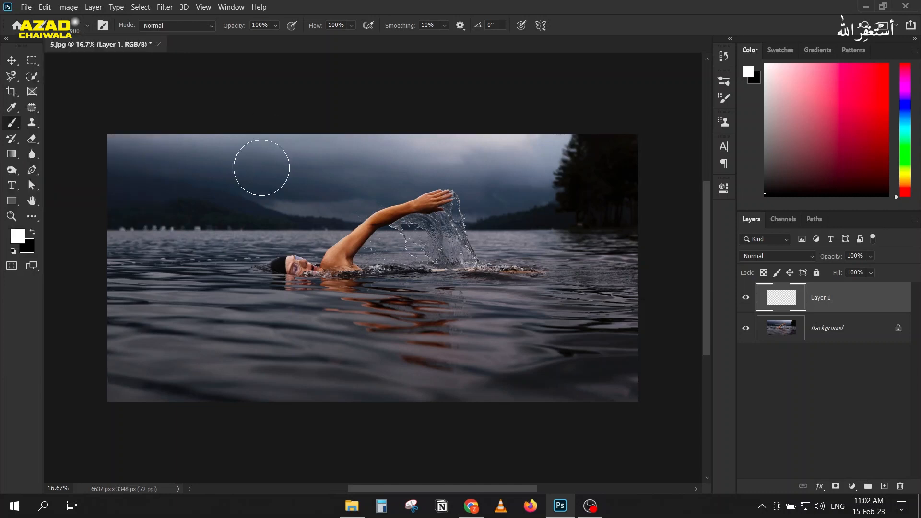
click(283, 216)
mouse_move(475, 189)
mouse_down()
mouse_move(339, 201)
mouse_move(514, 246)
mouse_move(298, 247)
mouse_move(449, 308)
mouse_move(405, 353)
mouse_move(413, 379)
mouse_up()
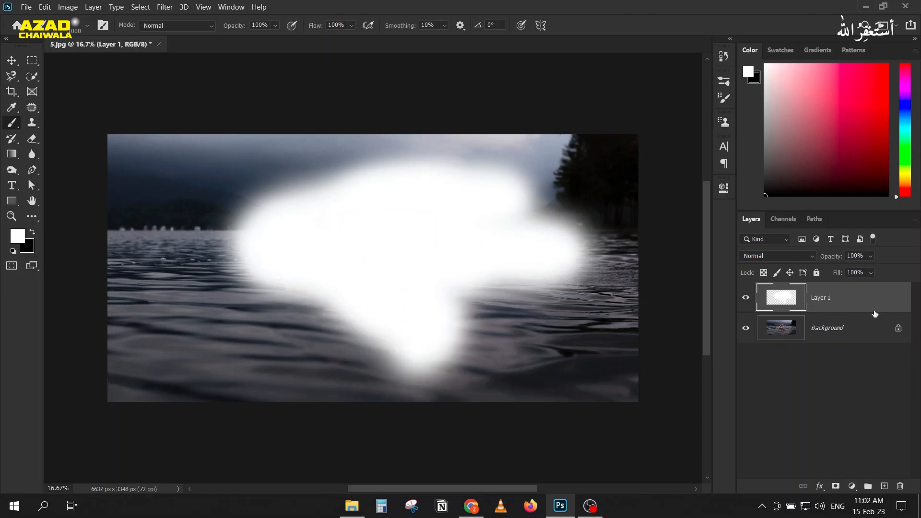
Compare the photo without the white paint, try the Overlay blending mode on Layer 1, and return it to Normal
click(747, 298)
click(747, 297)
click(779, 255)
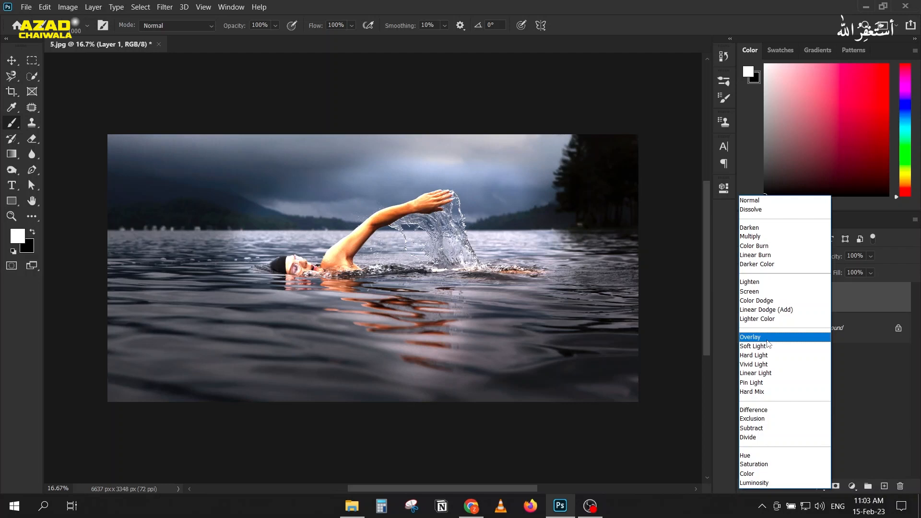
click(767, 340)
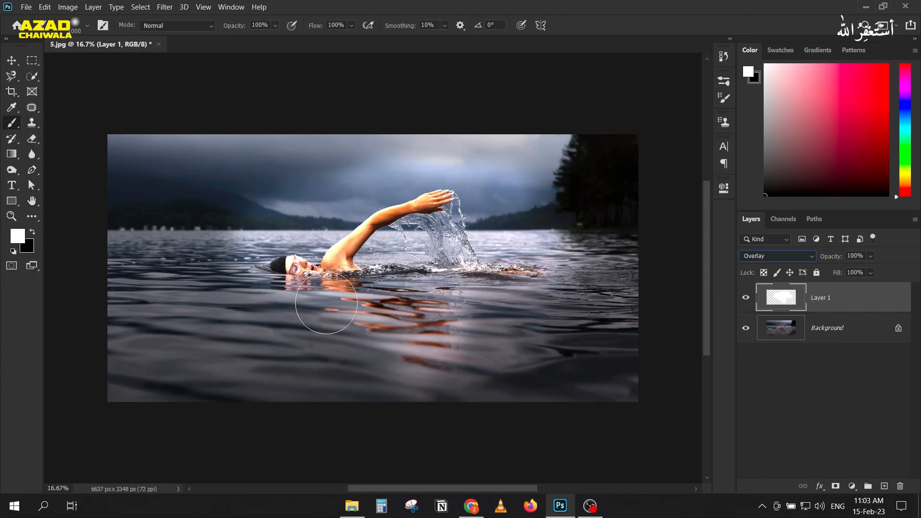
click(753, 255)
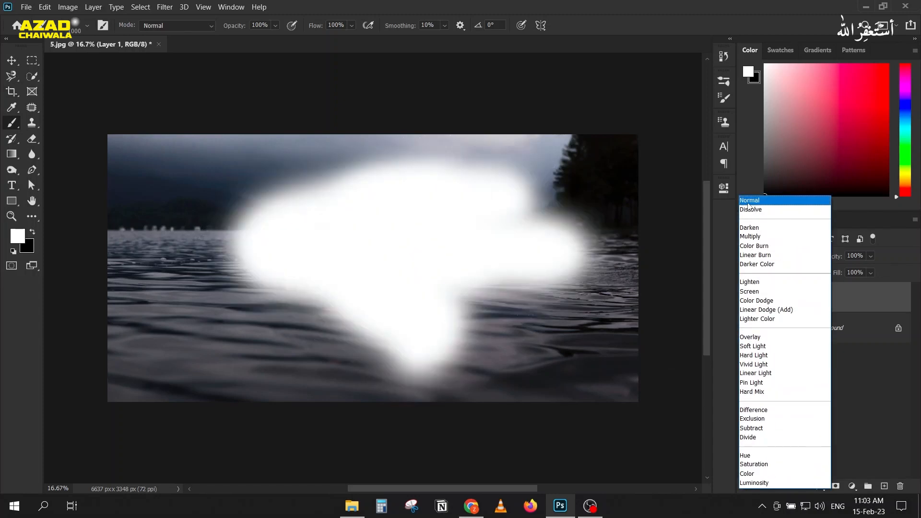
click(750, 200)
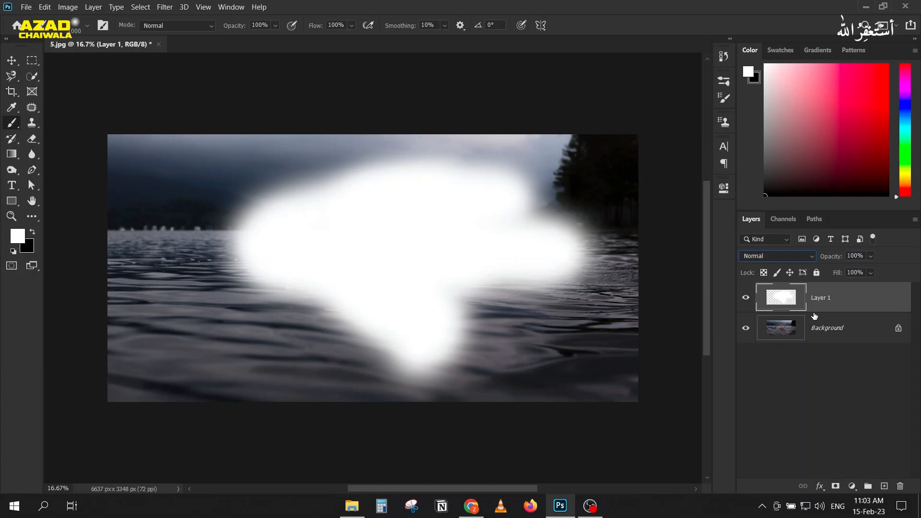
double_click(884, 300)
drag(247, 292, 204, 330)
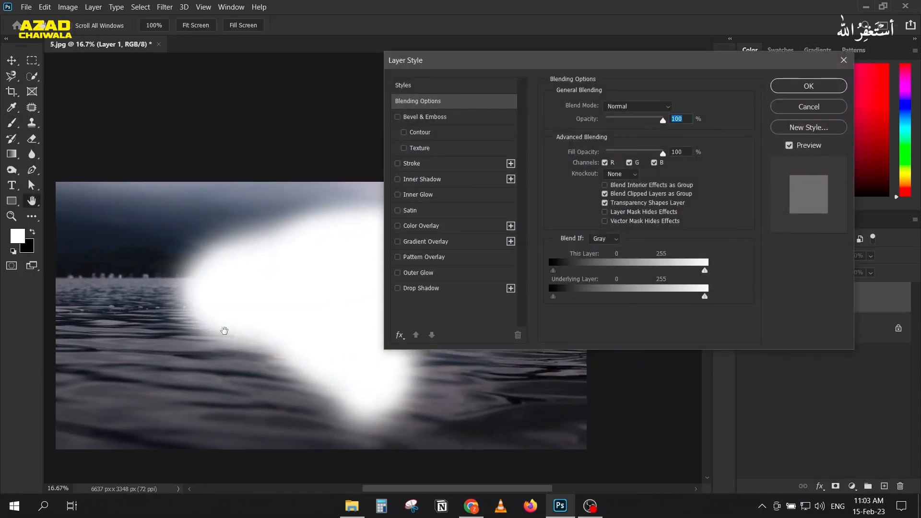
drag(458, 60, 541, 10)
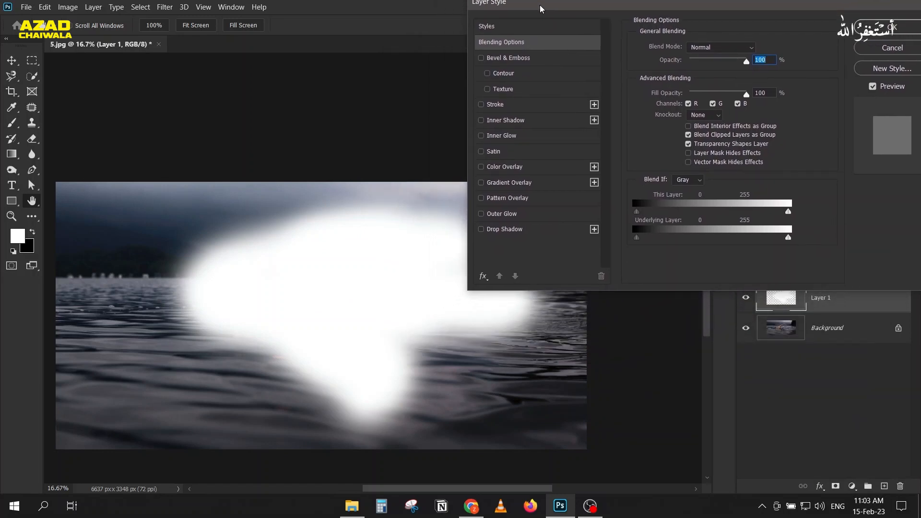
drag(236, 231, 131, 159)
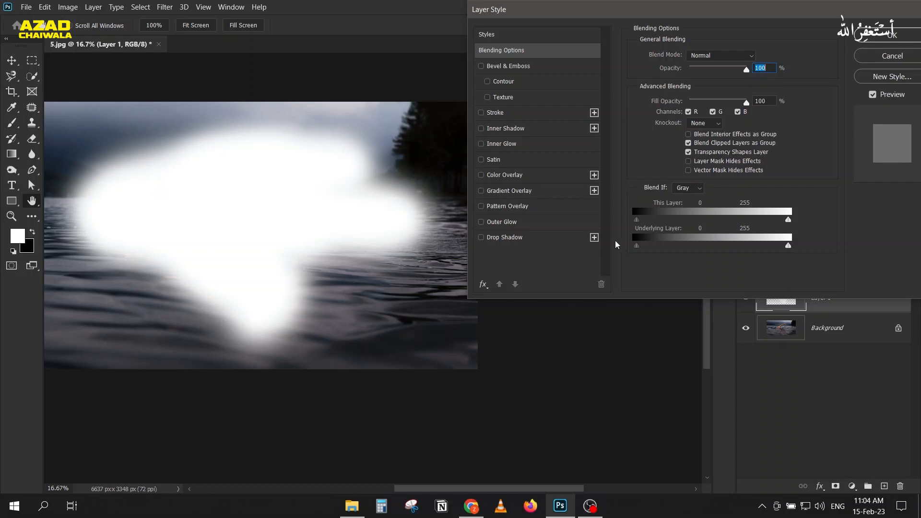
mouse_move(637, 224)
mouse_down()
mouse_move(738, 213)
mouse_move(631, 207)
mouse_up()
click(886, 57)
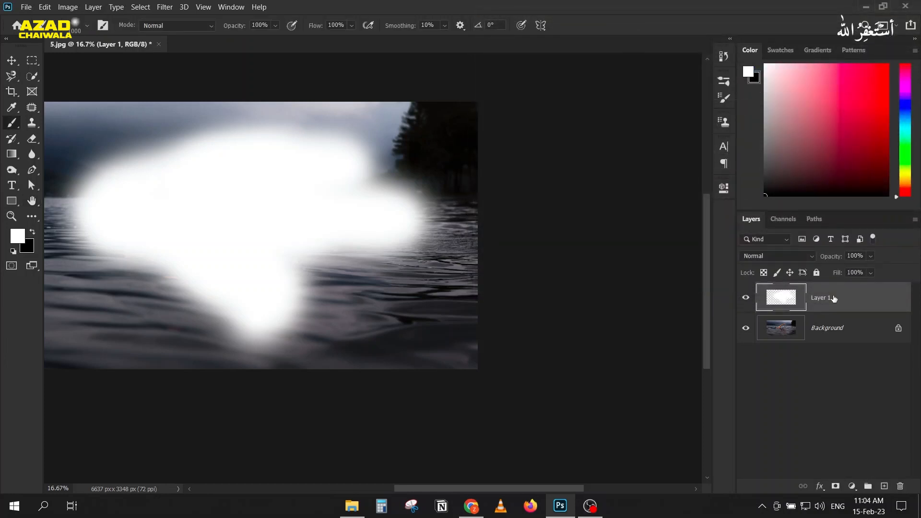
Raise the black Underlying Layer slider of Layer 1's Blend If settings to 68
double_click(878, 299)
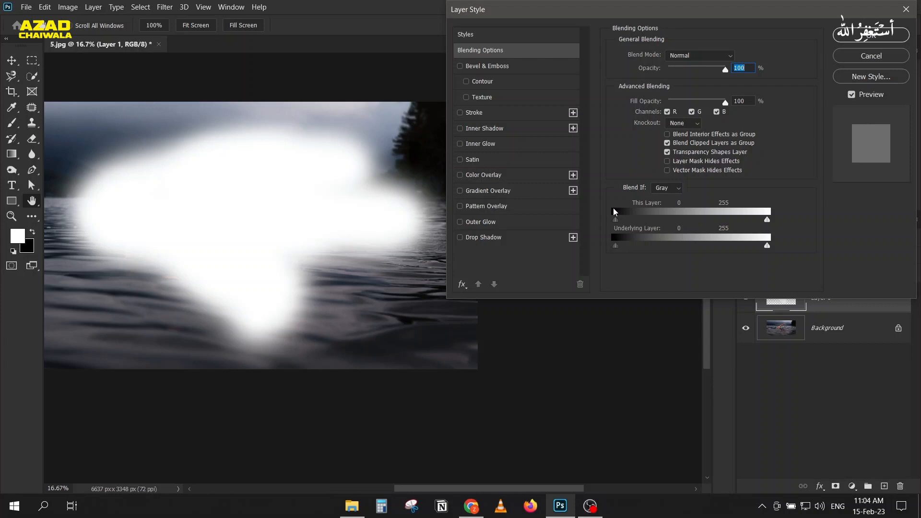
drag(664, 215, 615, 216)
drag(620, 248, 625, 248)
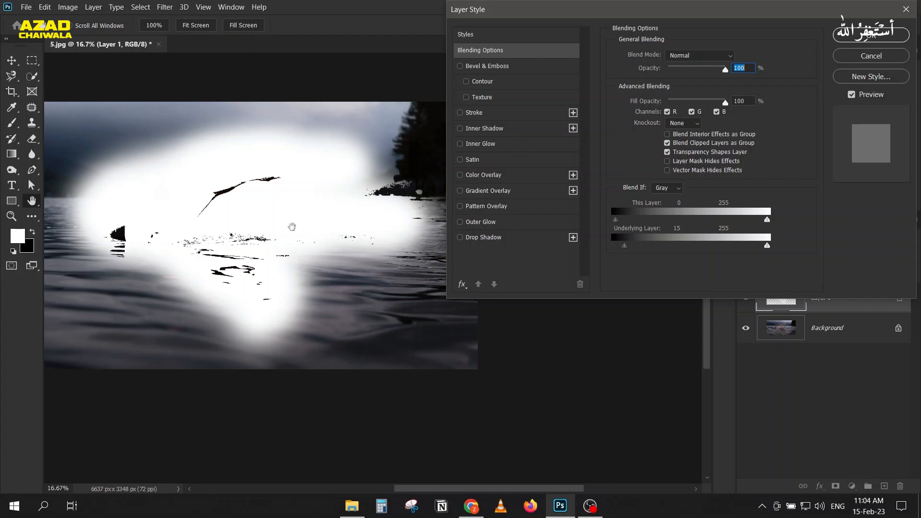
drag(626, 246, 655, 241)
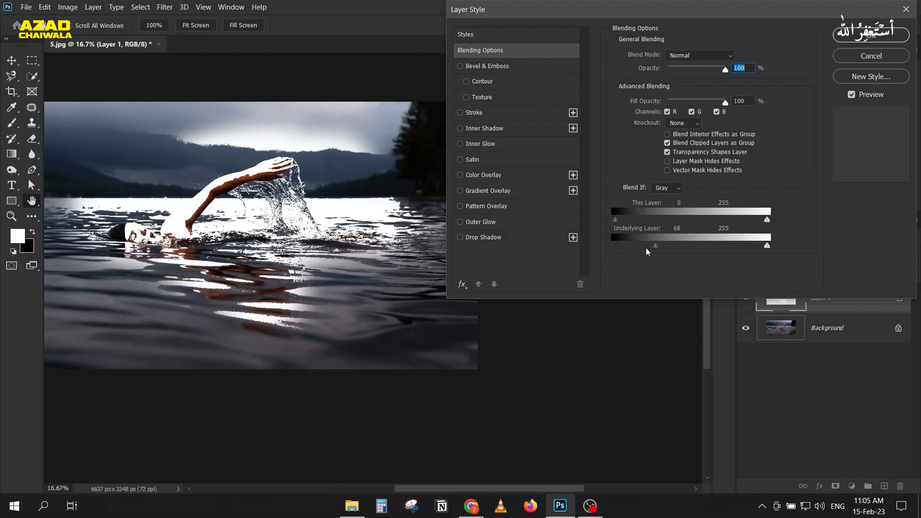
Split Layer 1's black Underlying Layer slider at 41 / 188, compare the preview off and on, and apply the blending options
key(alt)
drag(657, 246, 667, 245)
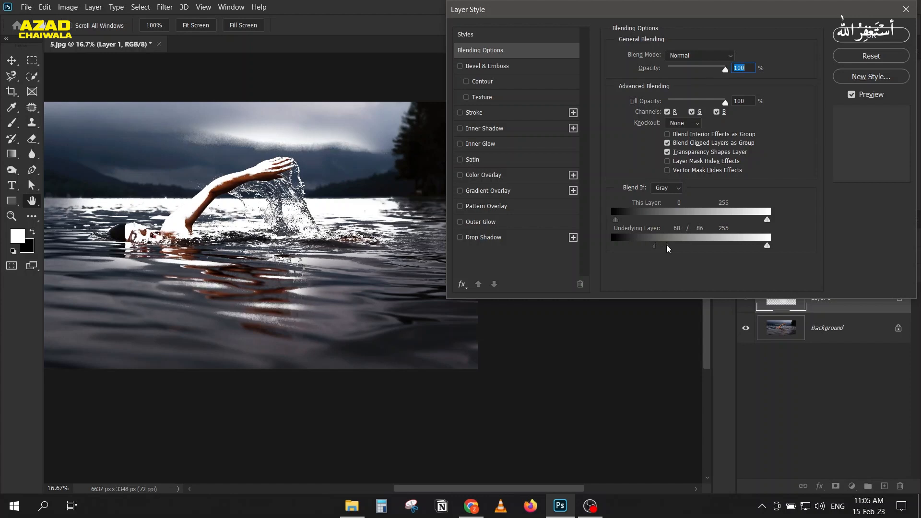
drag(667, 245, 710, 235)
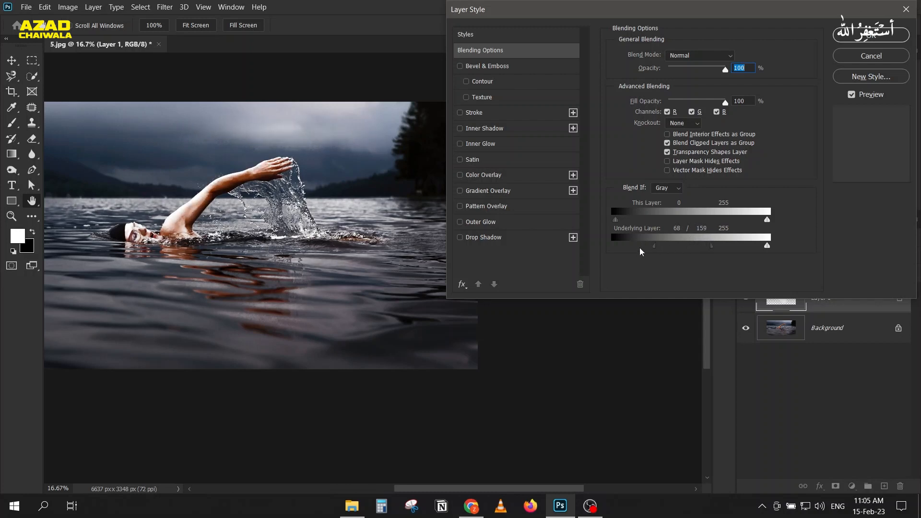
drag(648, 245, 640, 242)
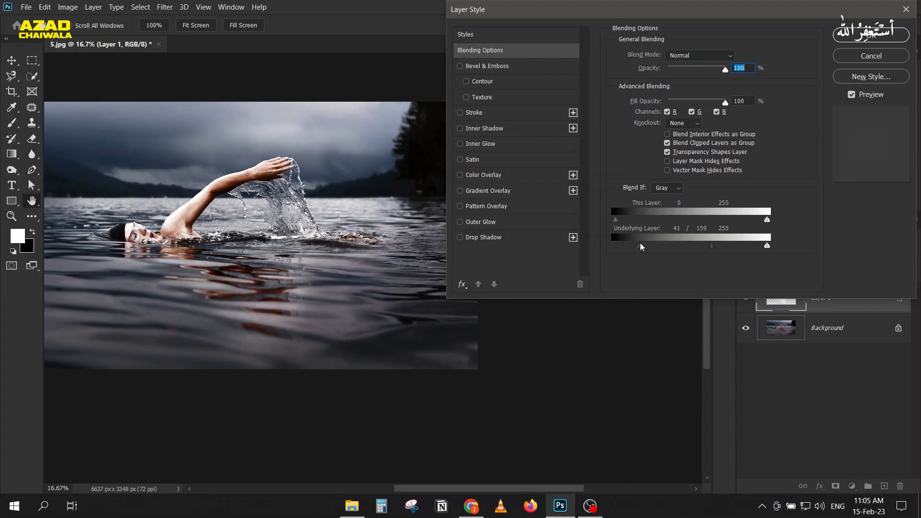
drag(718, 247, 728, 247)
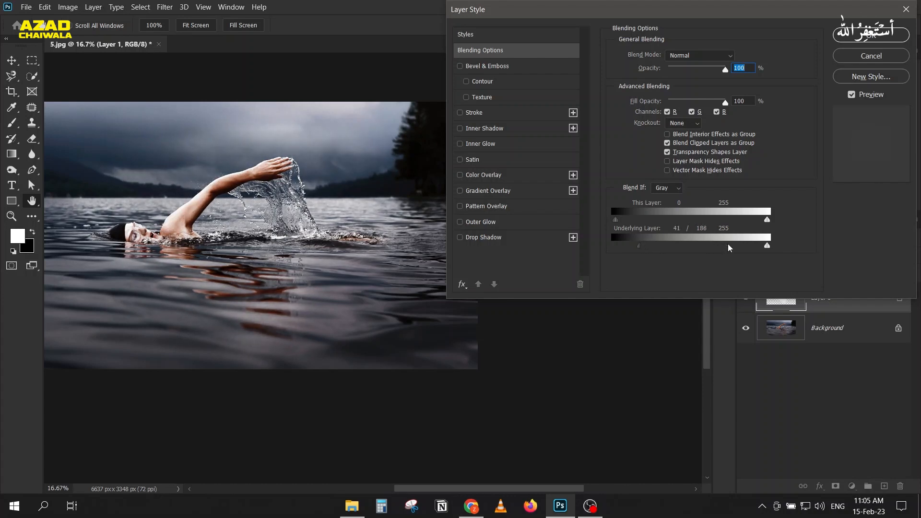
click(852, 95)
click(852, 94)
click(849, 39)
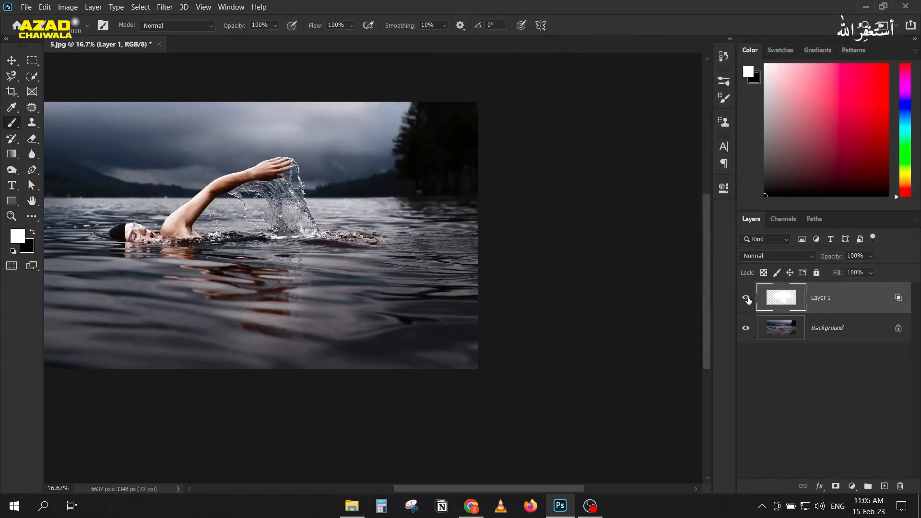
Compare the swimmer photo repeatedly with Layer 1 hidden and shown
click(747, 298)
click(746, 298)
click(747, 298)
click(747, 298)
click(746, 298)
click(746, 298)
click(746, 298)
click(747, 298)
click(747, 298)
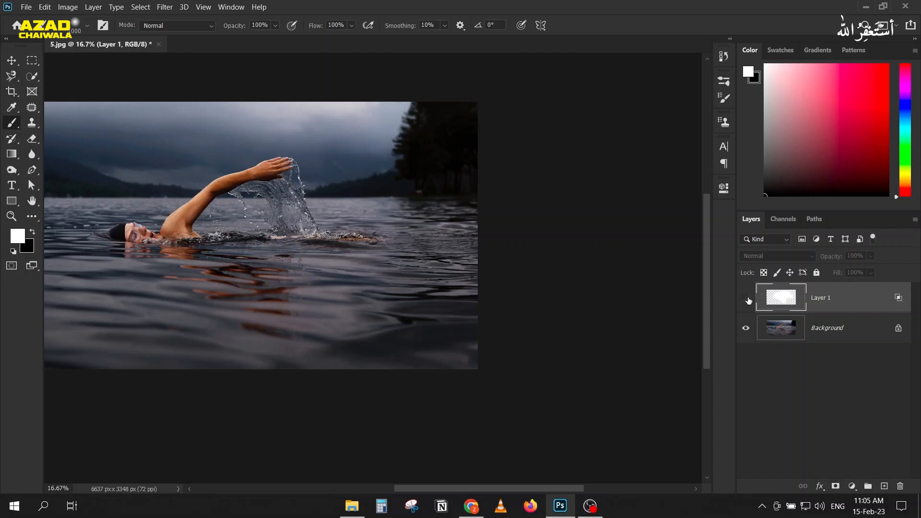
click(747, 298)
click(747, 298)
click(747, 298)
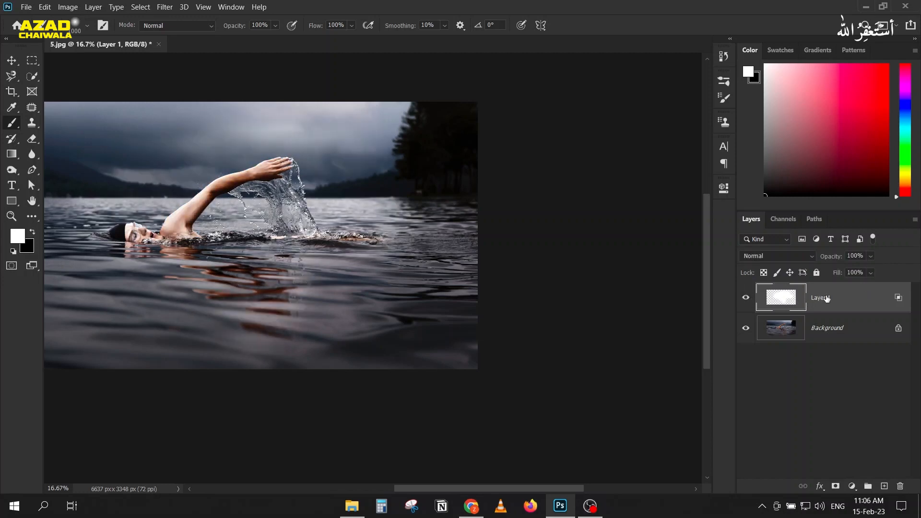
Try splitting Layer 1's white Underlying Layer slider at 0 / 47 instead, and restore the sliders to 0 and 255
double_click(875, 295)
drag(729, 247, 577, 251)
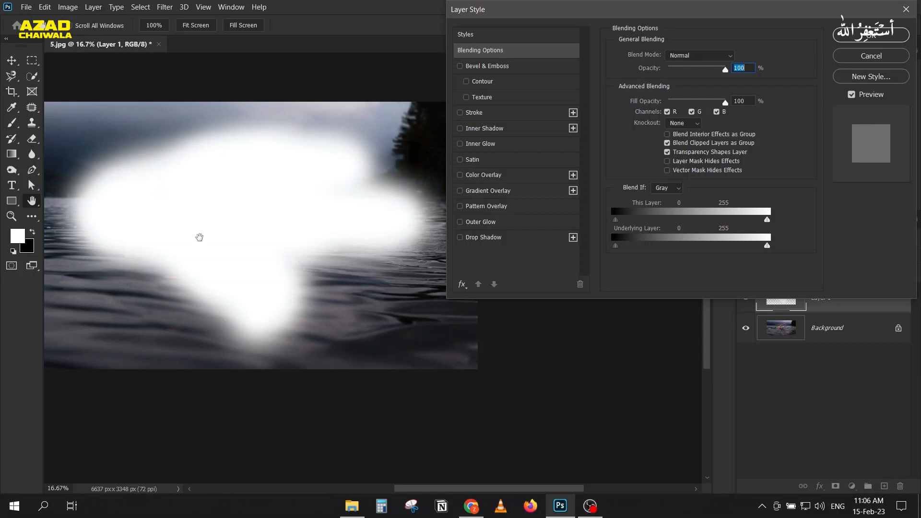
drag(768, 246, 766, 247)
drag(766, 247, 672, 247)
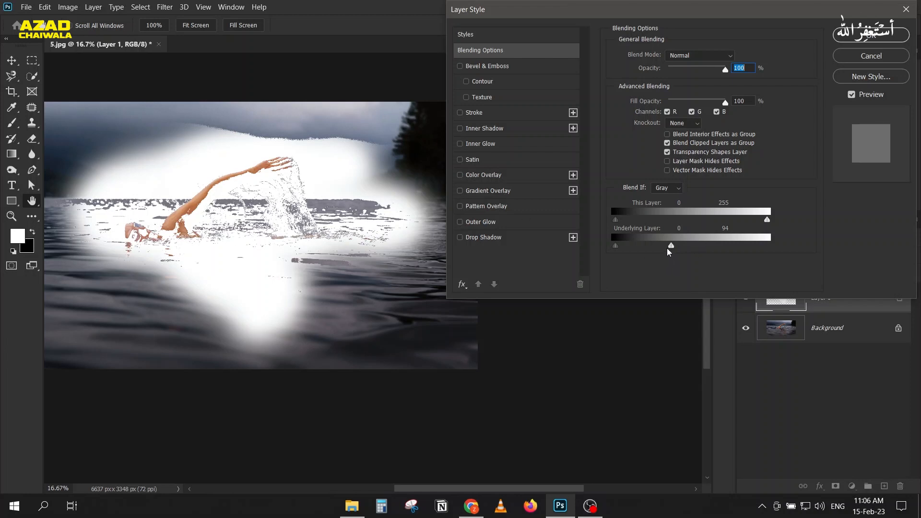
drag(669, 245, 606, 245)
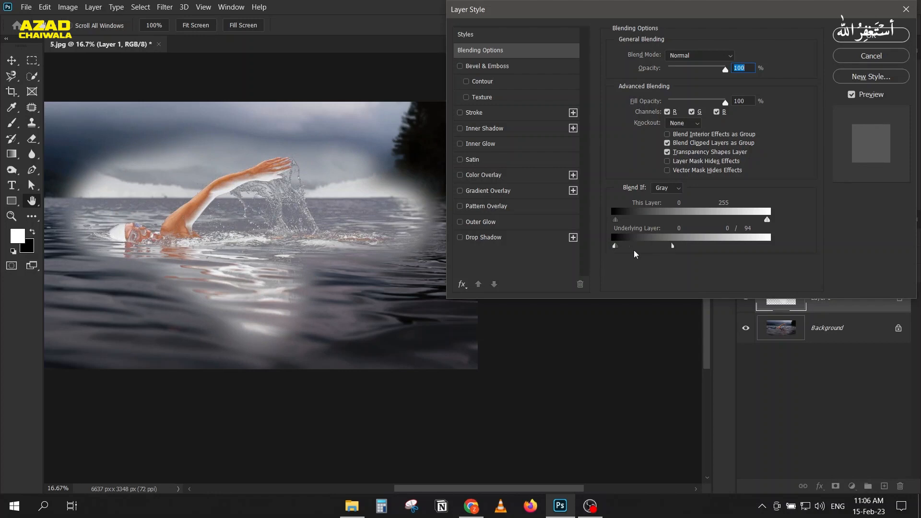
drag(672, 246, 645, 246)
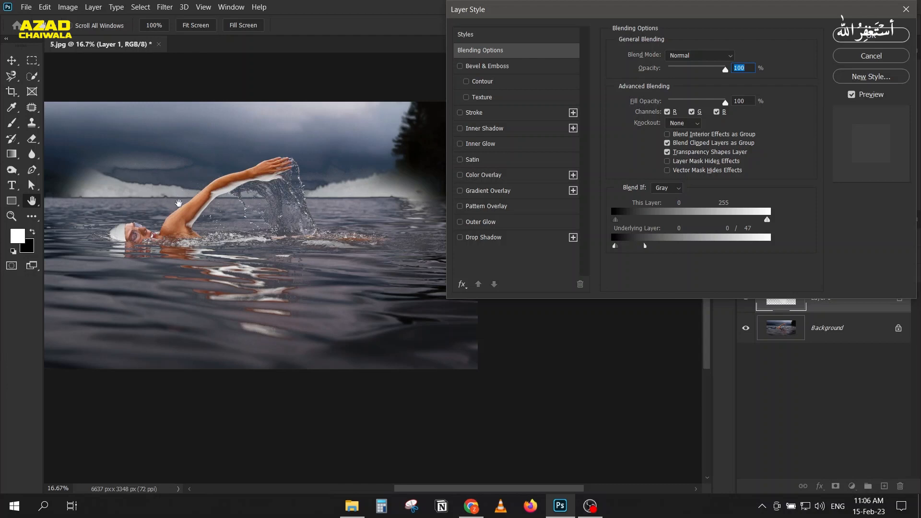
drag(614, 245, 677, 255)
drag(614, 247, 766, 246)
drag(678, 247, 597, 246)
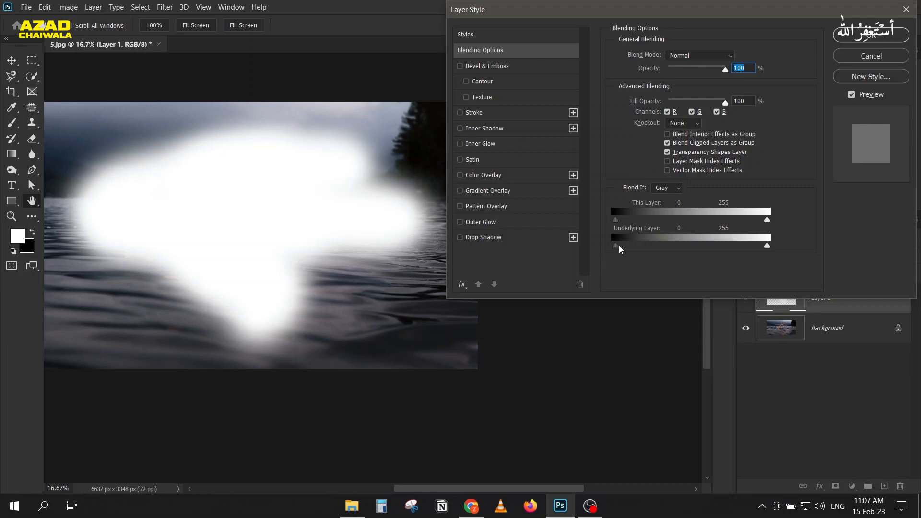
Split Layer 1's black Underlying Layer slider at 43 / 183 and apply the blending options
drag(619, 245, 641, 246)
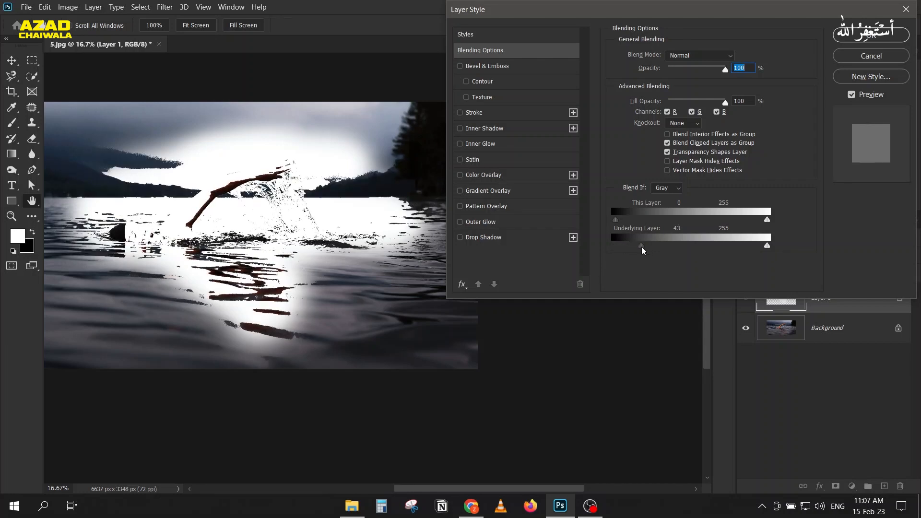
drag(641, 246, 724, 246)
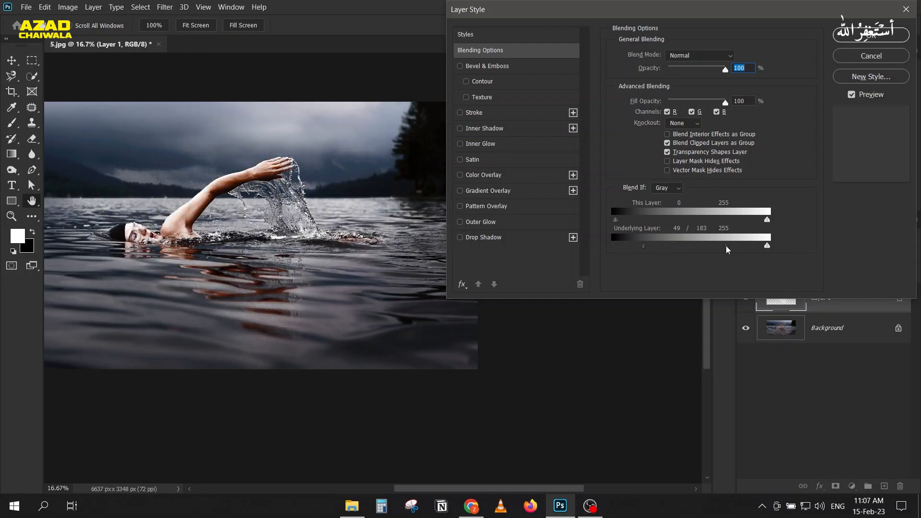
drag(642, 245, 641, 245)
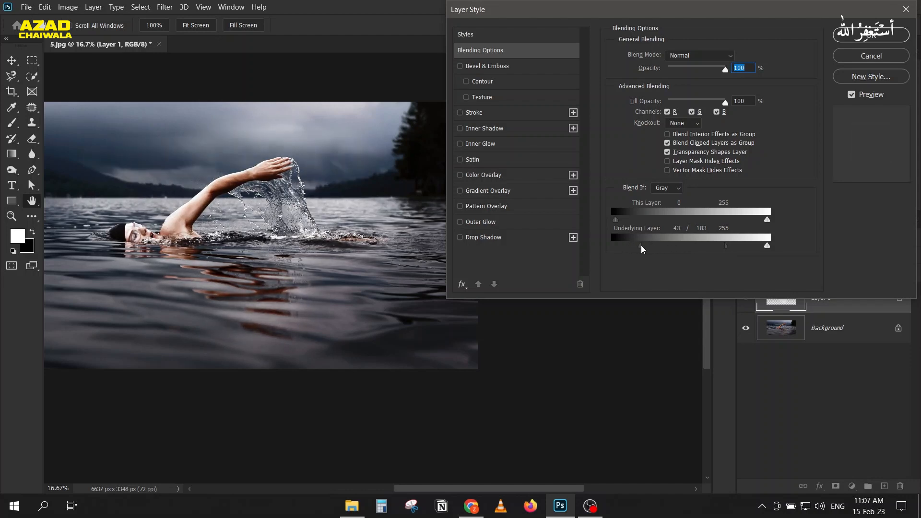
click(869, 34)
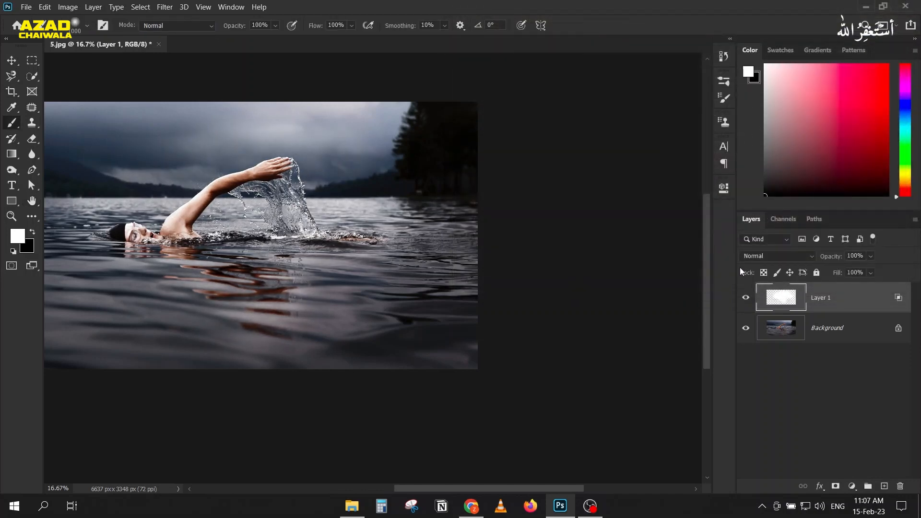
Lower Layer 1's opacity to 61% and compare the photo with the layer hidden and shown
drag(181, 292, 321, 306)
mouse_move(832, 260)
mouse_down()
mouse_move(798, 261)
mouse_move(839, 260)
mouse_up()
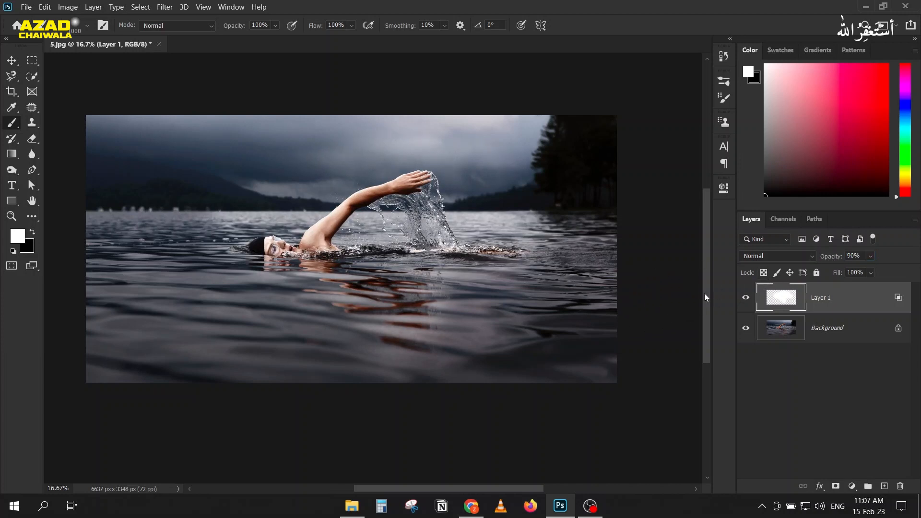
click(746, 298)
click(746, 298)
drag(837, 259, 824, 259)
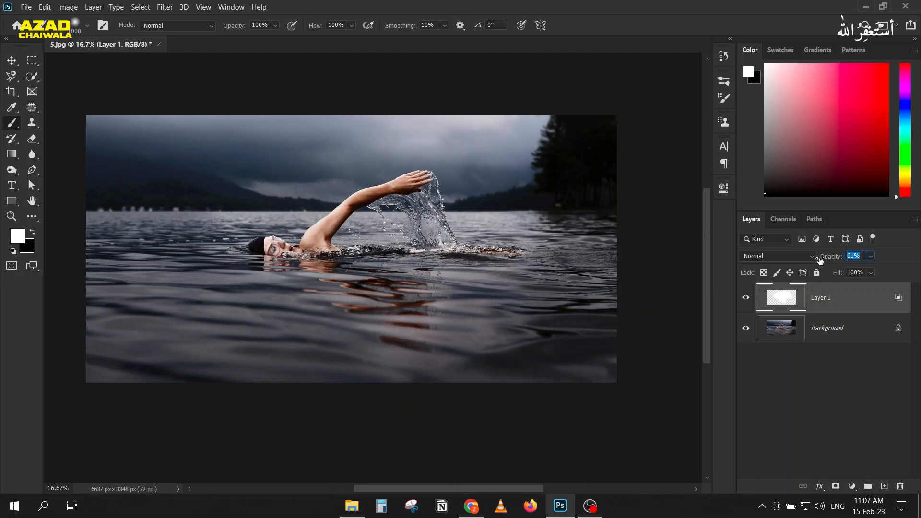
click(746, 297)
click(745, 297)
Close 5.jpg without saving and open image 7 from the 02-Blending Modes folder, assigning the working RGB profile
click(158, 44)
click(477, 198)
click(345, 503)
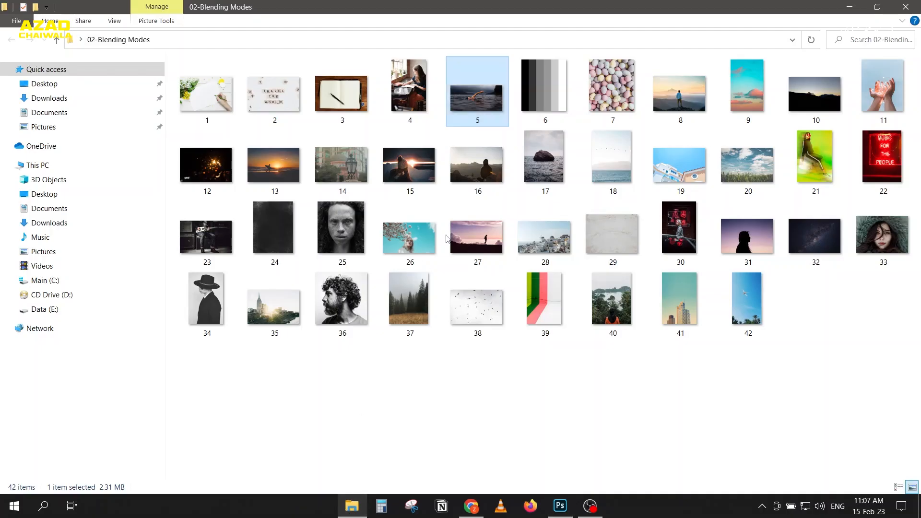
drag(599, 88, 363, 301)
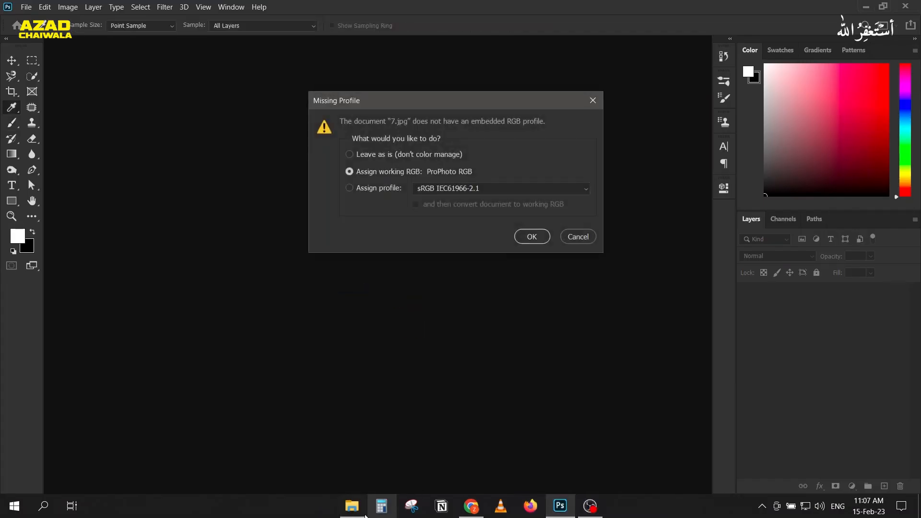
key(Return)
Place image 6, the grayscale bars, over the 7.jpg photo at 100% size
click(353, 505)
drag(545, 87, 374, 275)
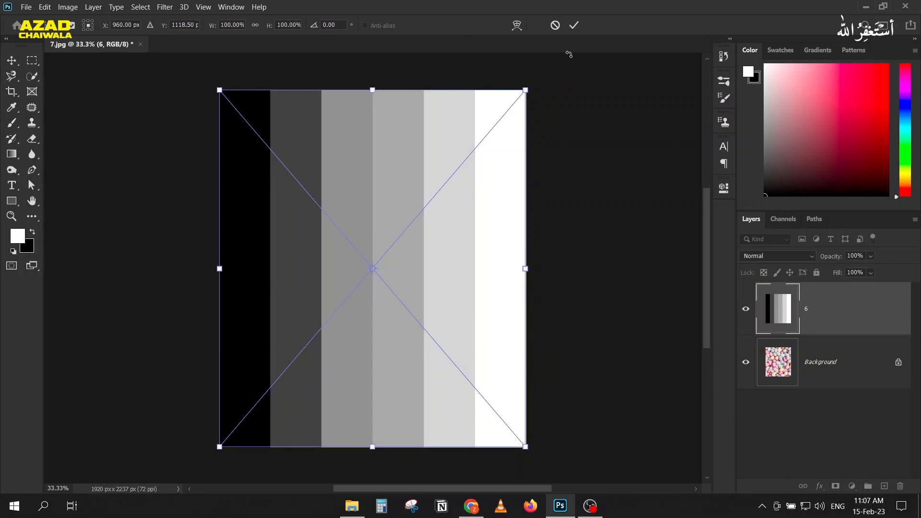
click(573, 25)
key(b)
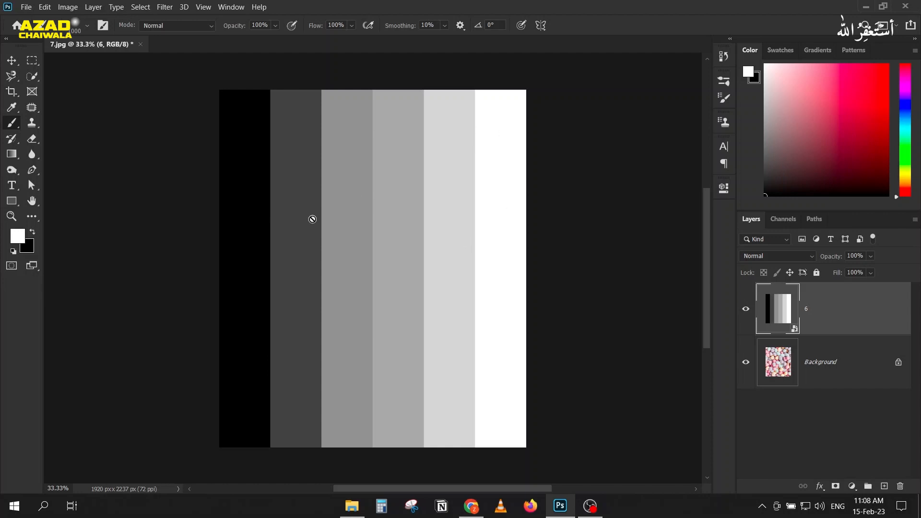
Set layer 6 to the Dissolve blending mode and lower its opacity to 40%
click(749, 257)
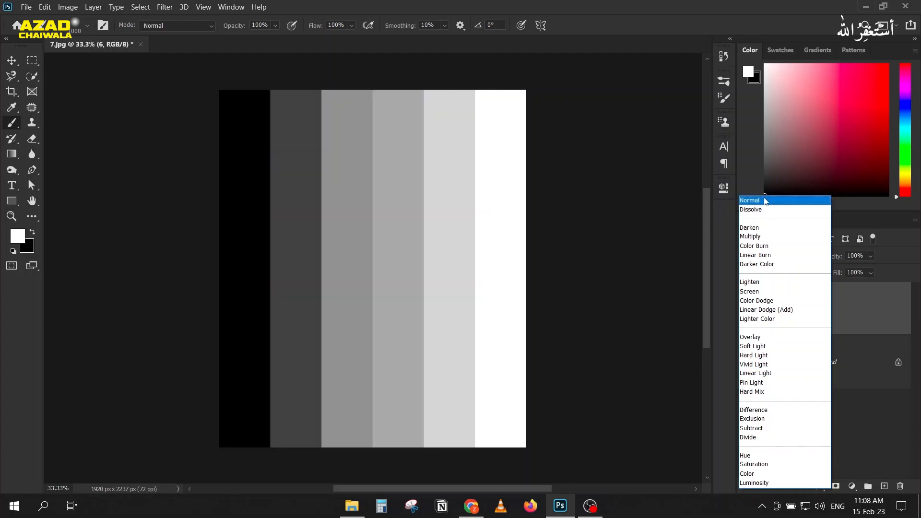
click(770, 210)
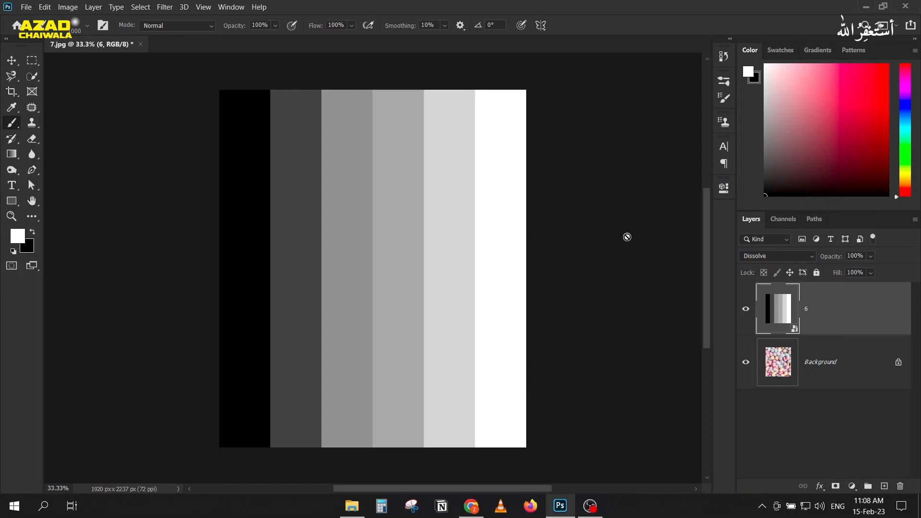
drag(833, 258, 802, 258)
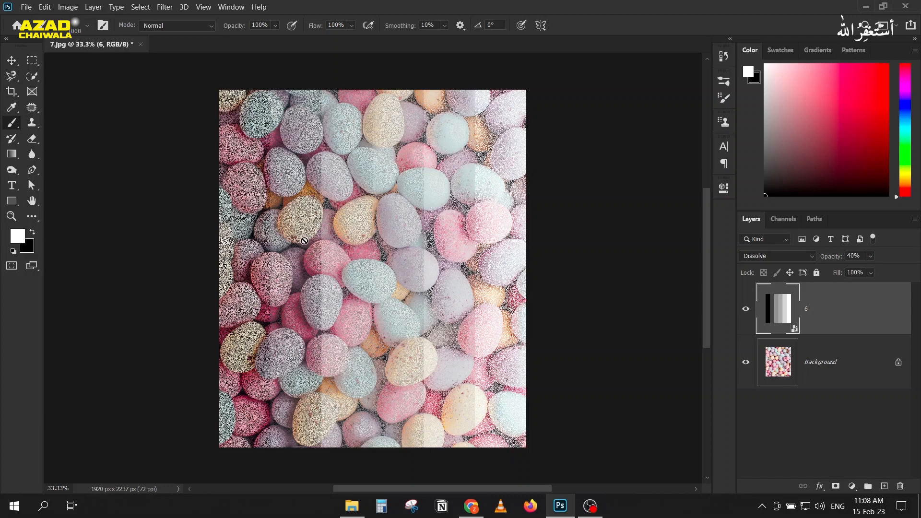
Try a 6% fill at 100% opacity on layer 6, inspect the grain up close, and restore the fill to 100%
drag(831, 256, 803, 273)
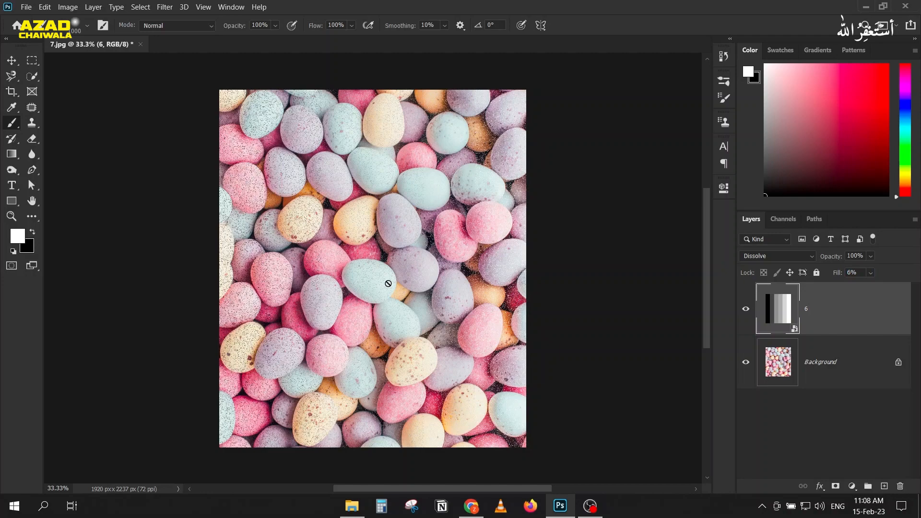
scroll(480, 262, up, 5)
scroll(523, 260, up, 3)
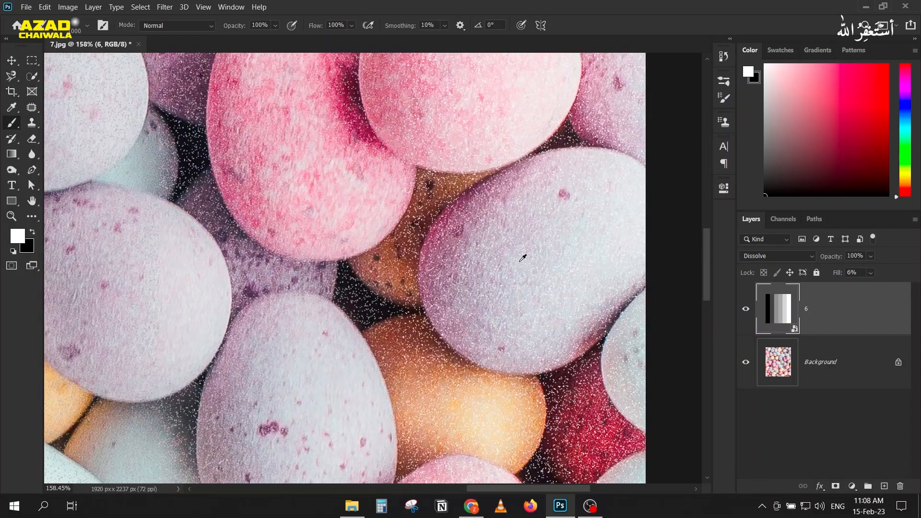
key(Return)
drag(842, 277, 890, 277)
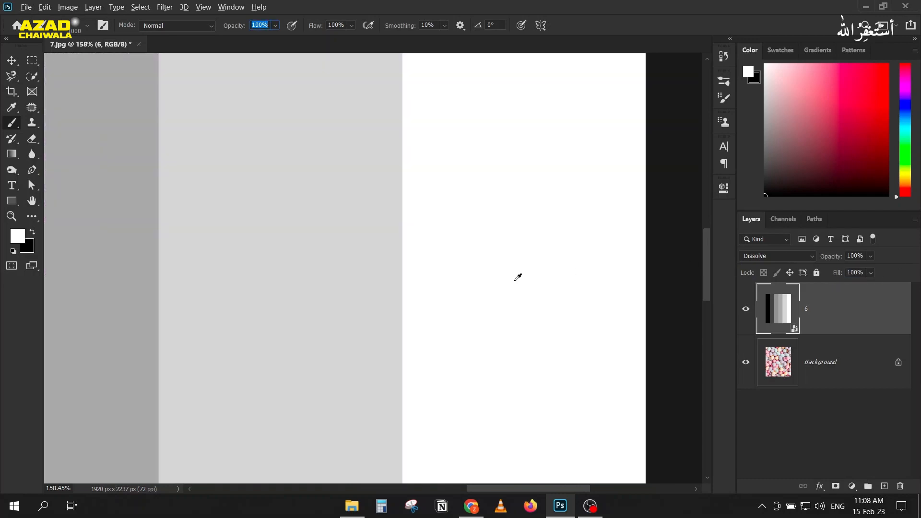
click(12, 61)
scroll(368, 191, down, 3)
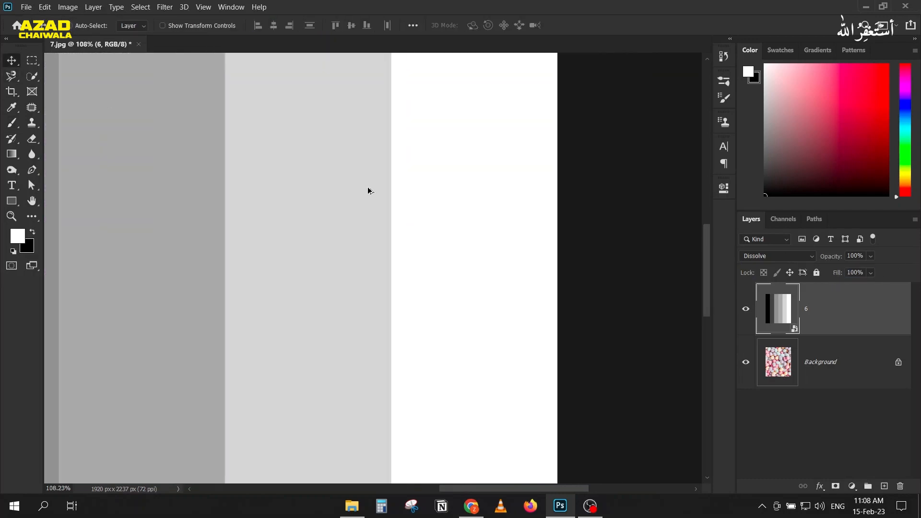
scroll(368, 190, down, 5)
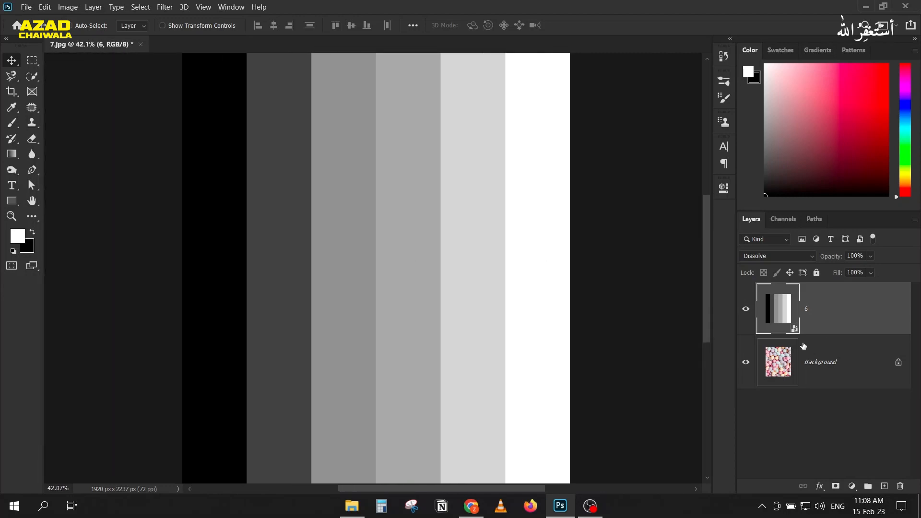
Preview the blending modes on layer 6 over the egg photo and set it to Difference
click(777, 354)
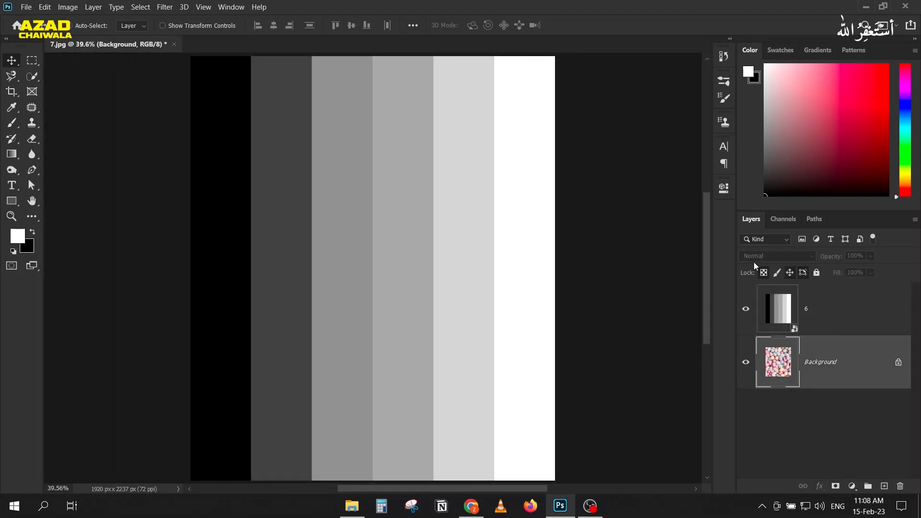
click(768, 308)
click(743, 254)
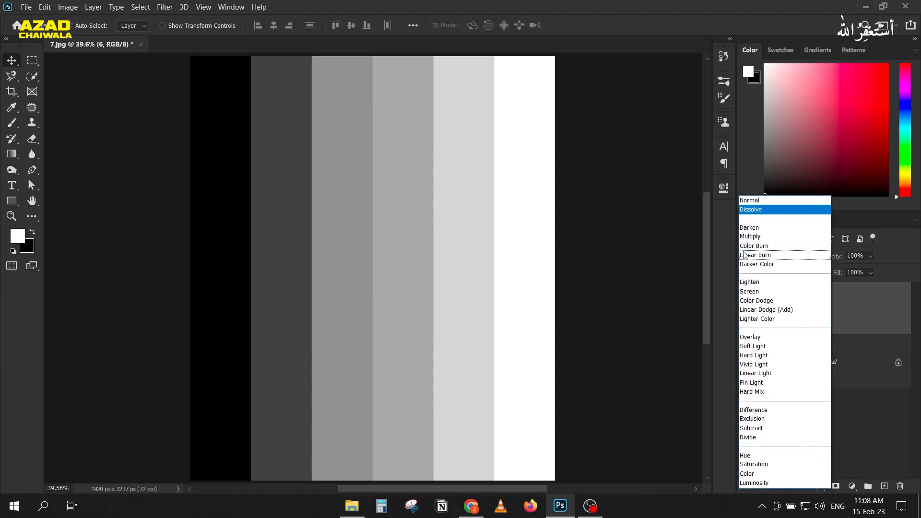
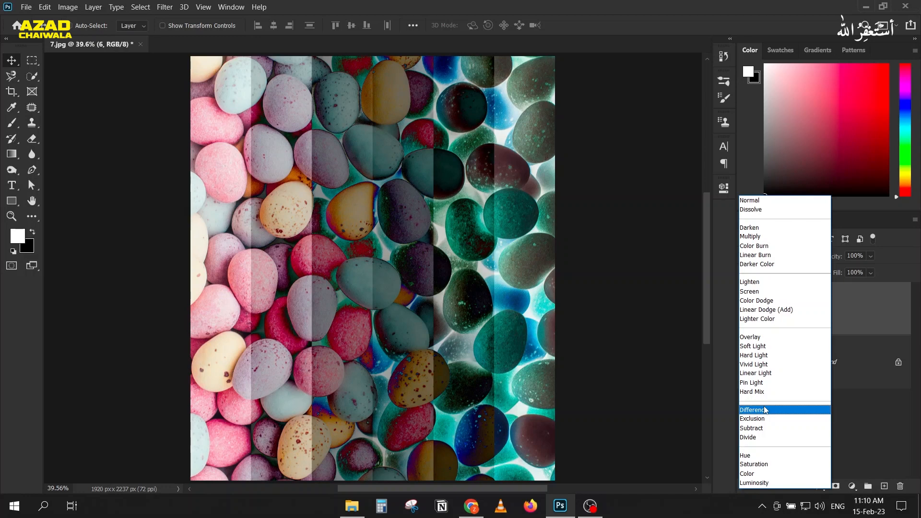
click(754, 410)
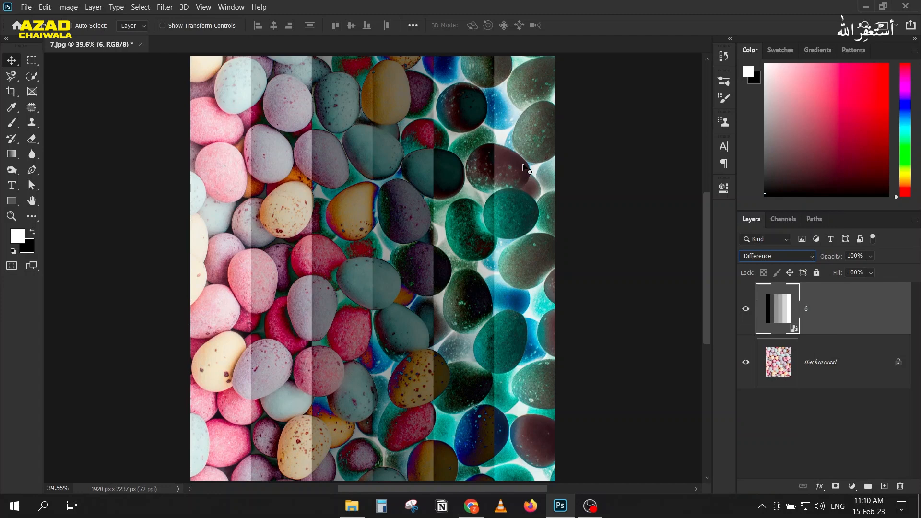
click(777, 256)
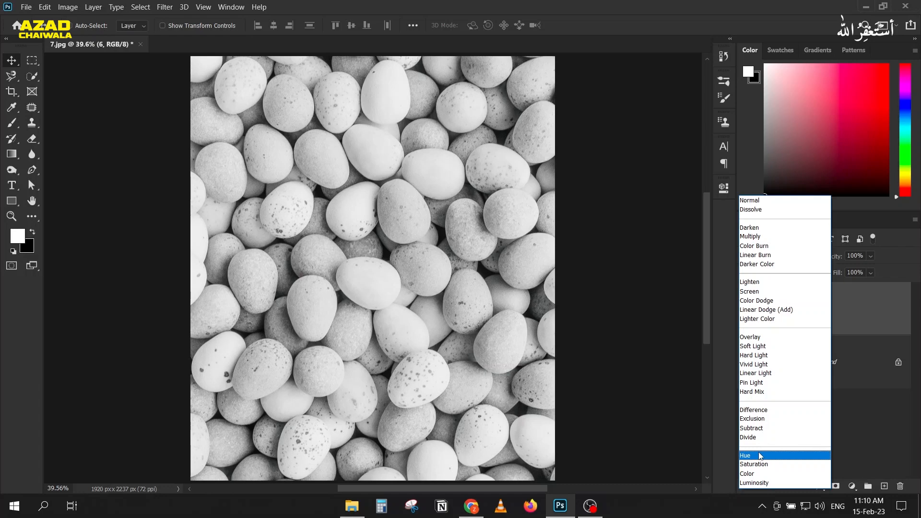
click(753, 410)
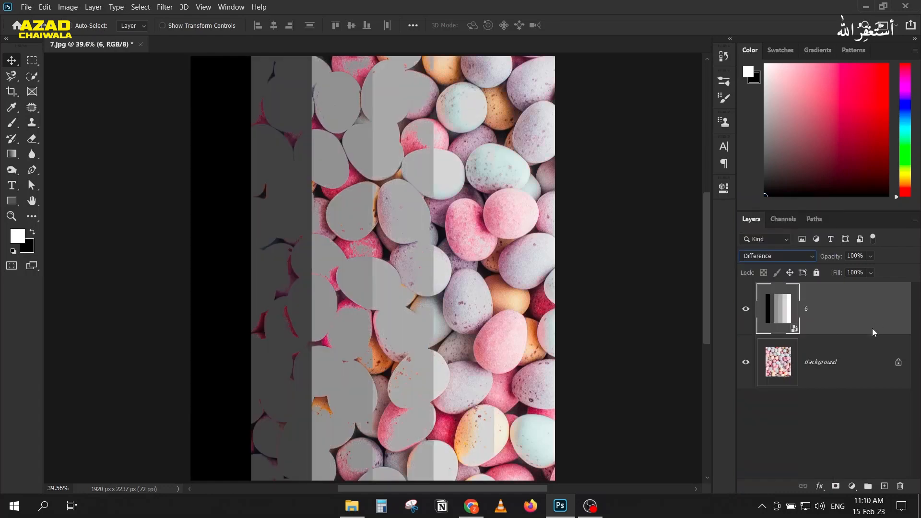
Close 7.jpg without saving and open image 8, converting its colors to the working space
click(140, 44)
key(n)
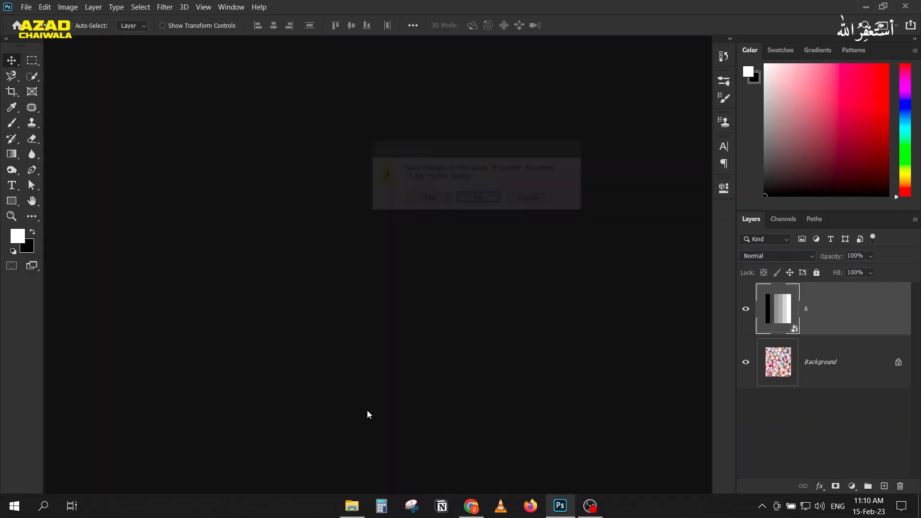
click(351, 506)
drag(664, 103, 414, 255)
click(356, 211)
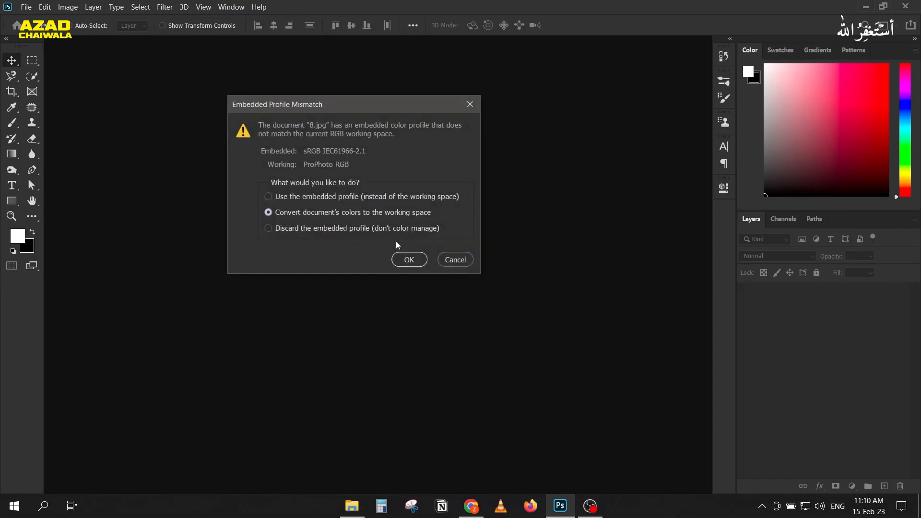
click(410, 259)
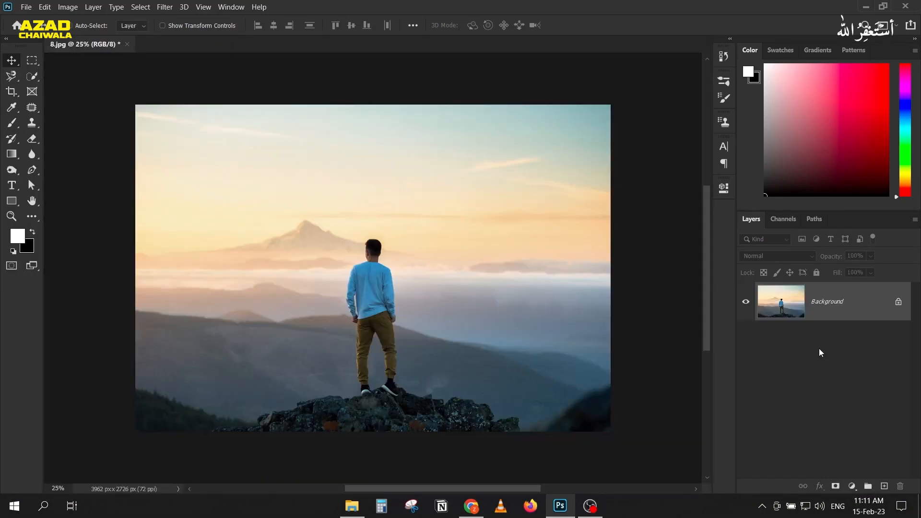
Add a purple Solid Color fill layer above the Background of 8.jpg
click(852, 486)
click(845, 279)
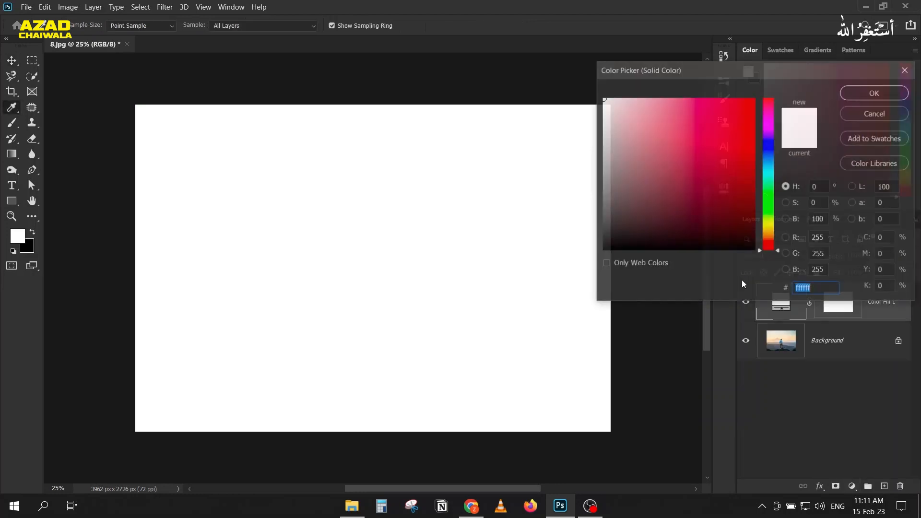
mouse_move(769, 248)
mouse_down()
mouse_move(765, 130)
mouse_move(757, 191)
mouse_move(754, 146)
mouse_up()
click(847, 96)
Blend the purple fill layer with Hard Mix at 20% fill and 80% opacity
click(753, 257)
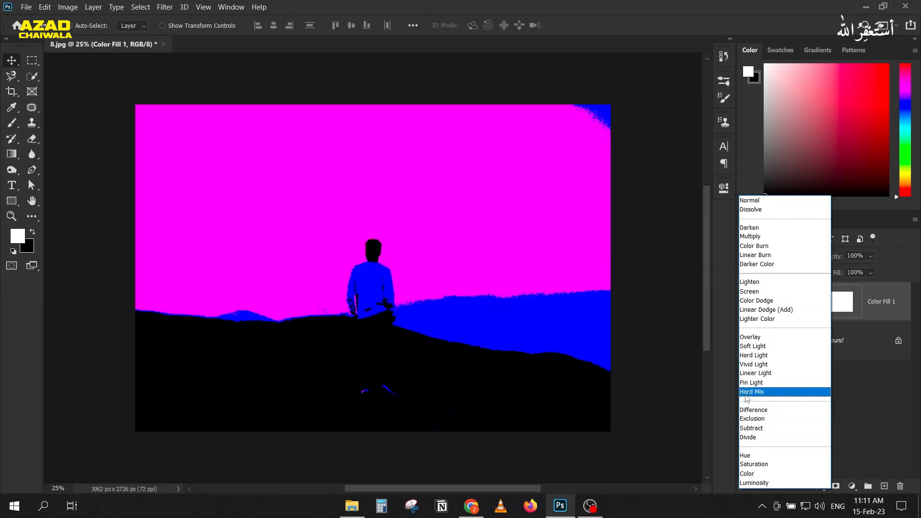
click(751, 392)
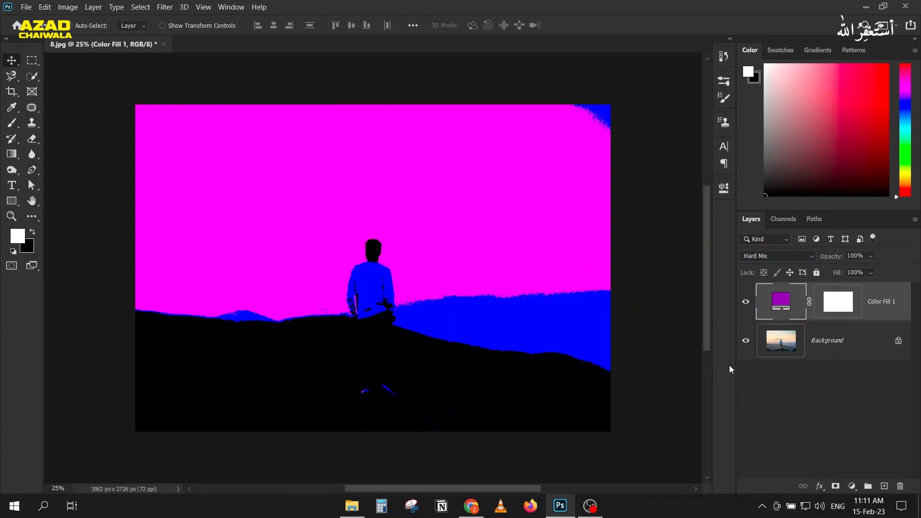
drag(837, 273, 790, 273)
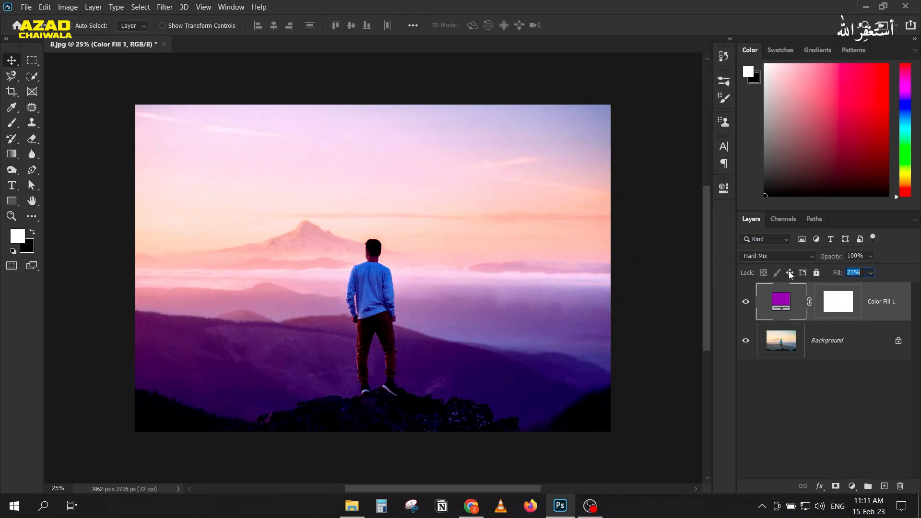
drag(854, 271, 821, 260)
text(20)
key(Return)
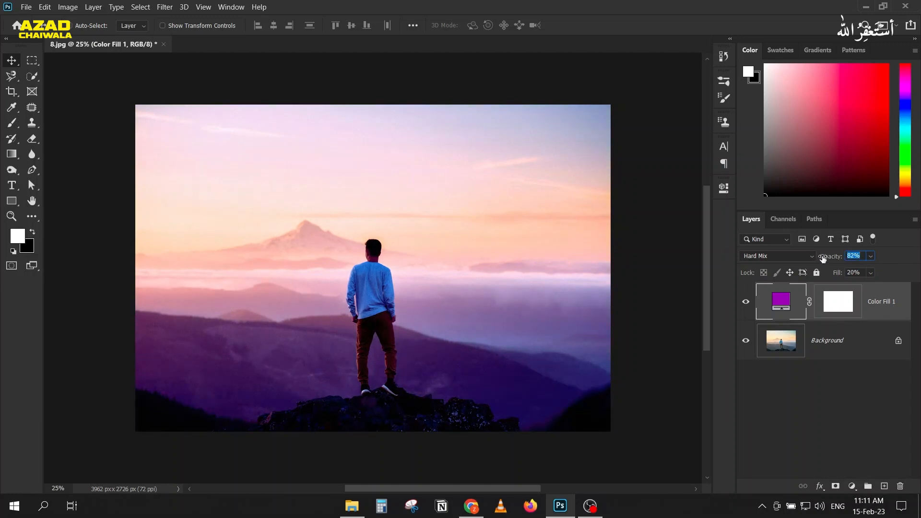
click(864, 256)
text(80)
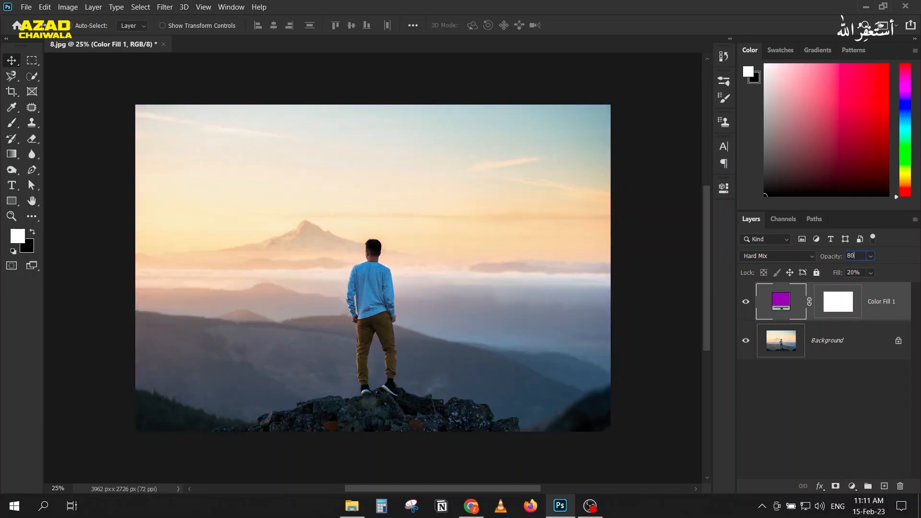
Try Color Burn on the purple fill layer, and set its blending mode to Linear Burn
click(756, 258)
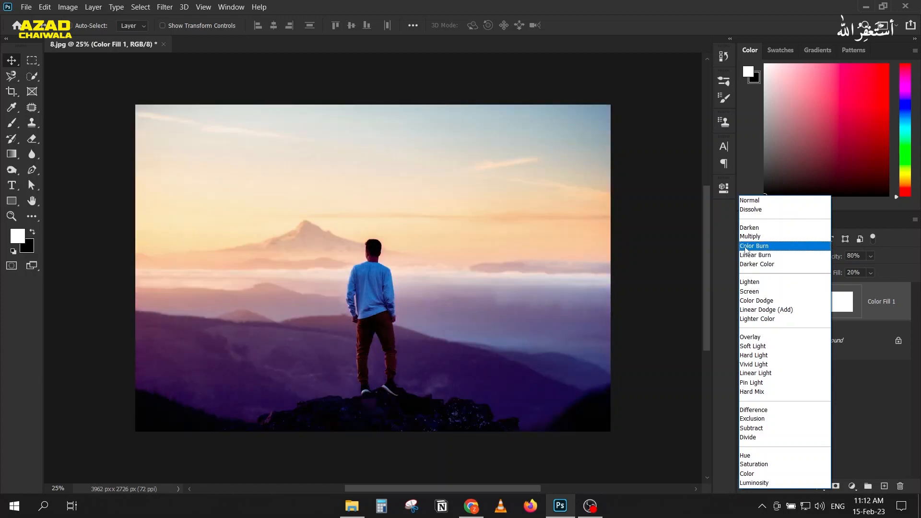
click(745, 249)
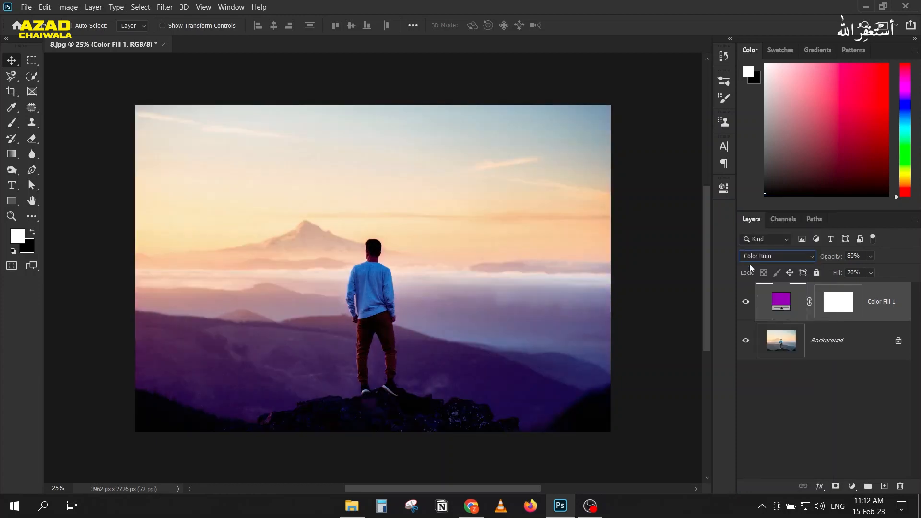
click(769, 256)
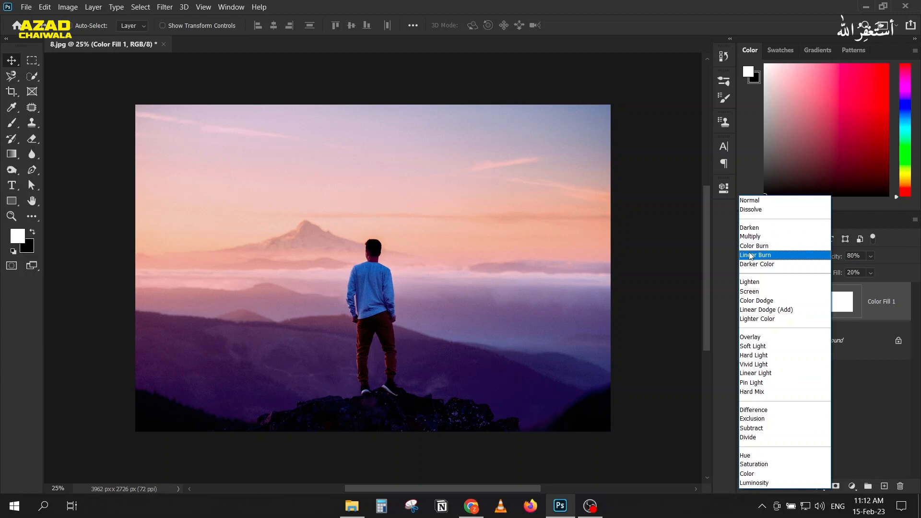
click(752, 255)
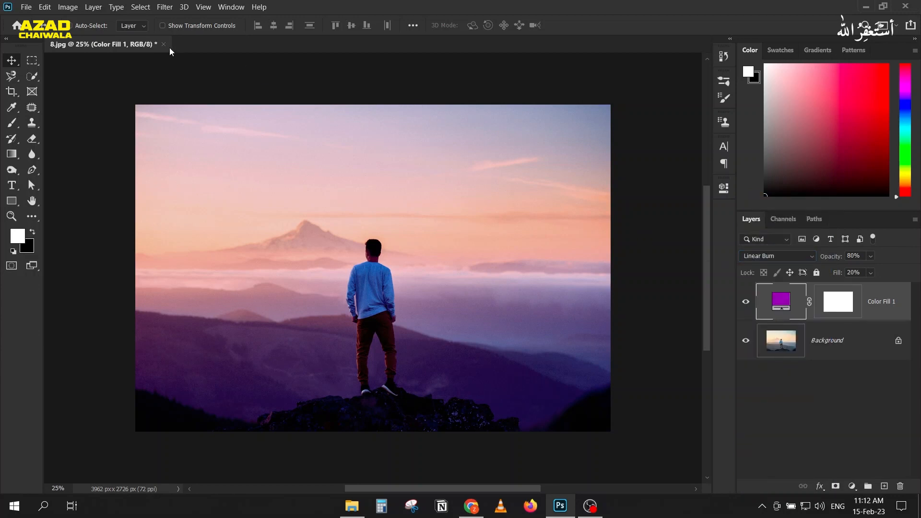
Try dark blue #001e56 as the fill layer's color and discard the change
double_click(781, 301)
click(758, 197)
drag(768, 136, 744, 157)
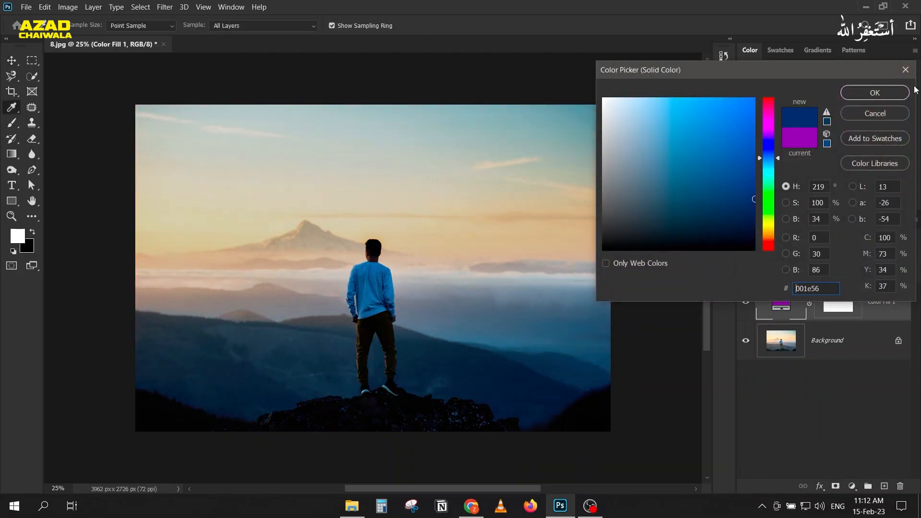
click(885, 115)
Close 8.jpg without saving and open image 9, converting its colors to the working space
click(163, 44)
key(n)
click(352, 505)
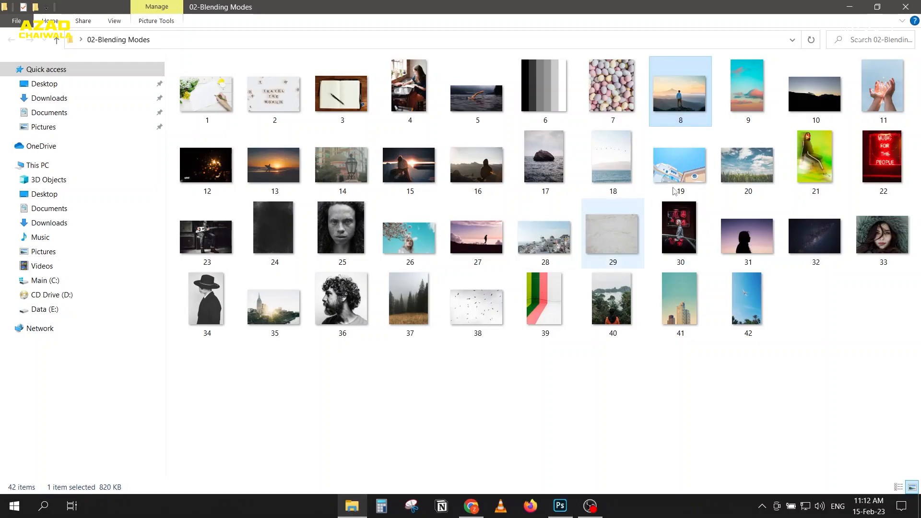
drag(749, 105, 361, 303)
click(339, 214)
click(406, 256)
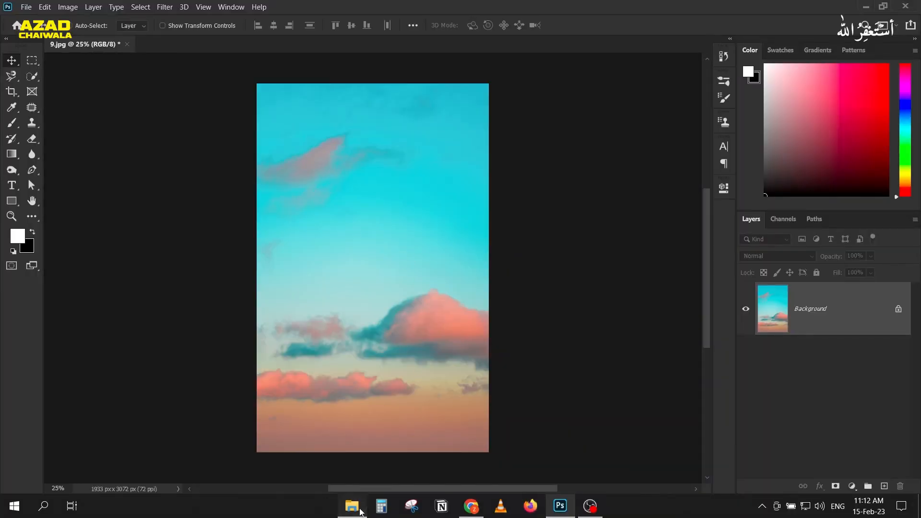
Place image 10, the mountain silhouette, across the lower part of the 9.jpg sky photo
click(360, 509)
drag(816, 93, 406, 284)
drag(356, 307, 343, 405)
click(574, 24)
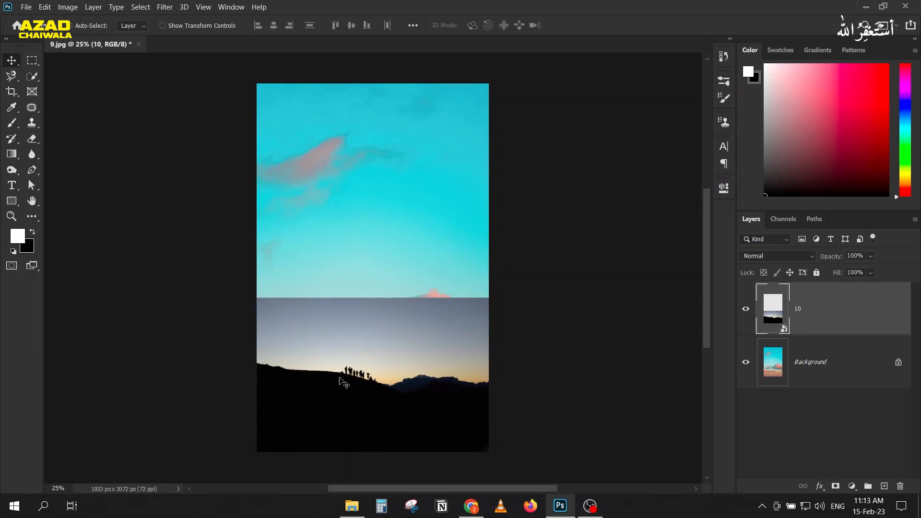
Preview the darkening blending modes through Darker Color on layer 10, leaving it at Normal
click(763, 256)
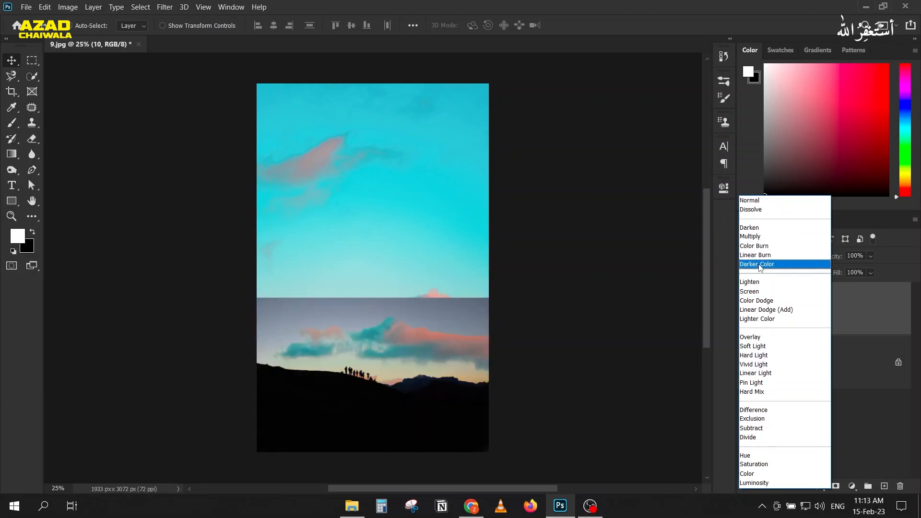
click(620, 289)
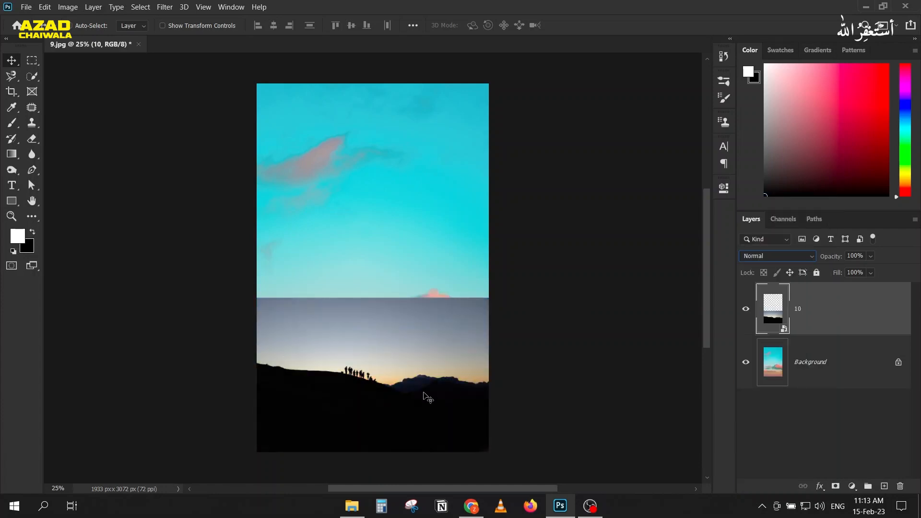
Set the blending mode of layer 10, the mountain silhouette, to Darken and inspect how it blends with the sky
scroll(441, 402, up, 5)
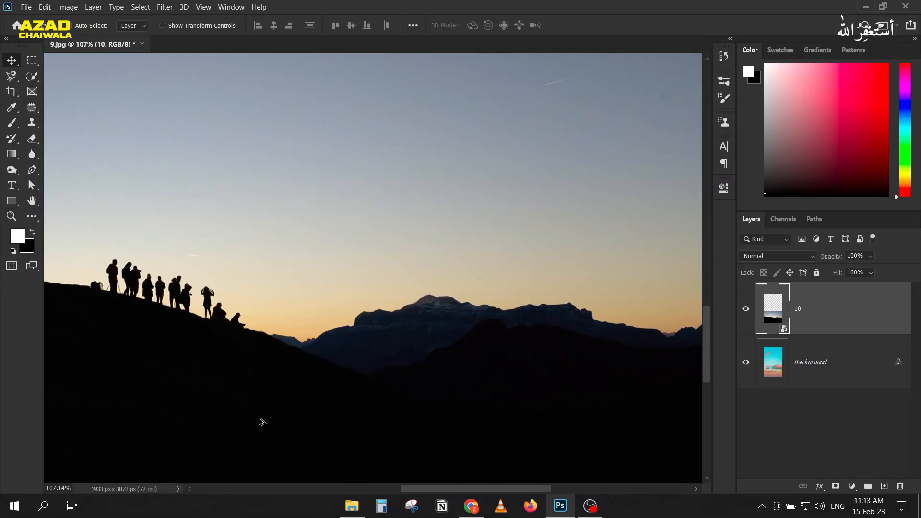
drag(201, 370, 179, 361)
drag(310, 344, 295, 382)
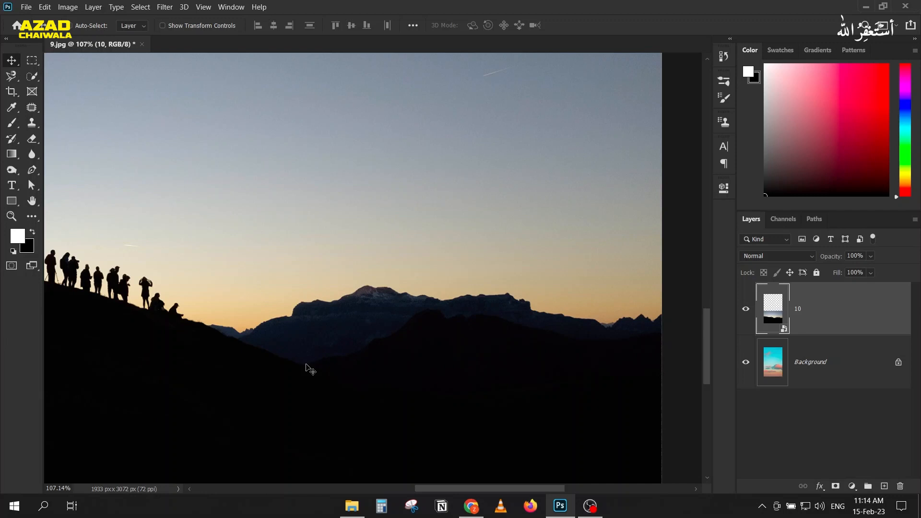
click(762, 256)
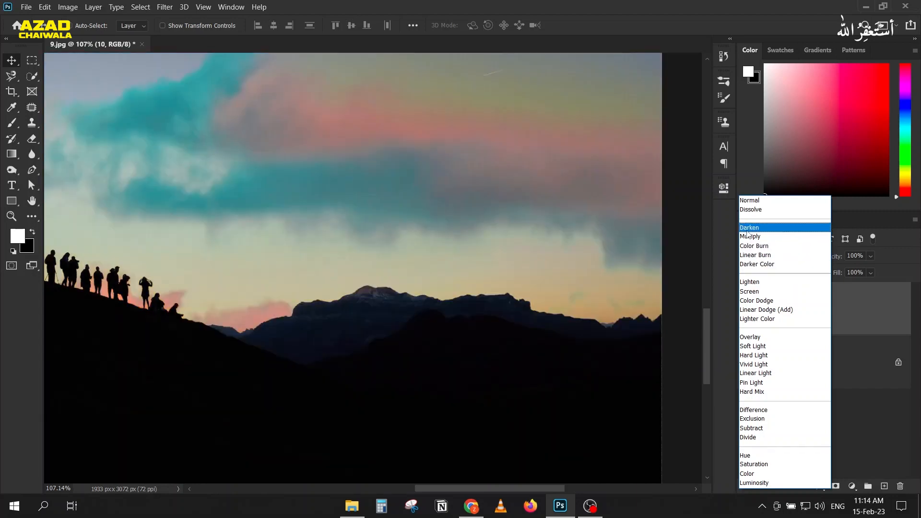
click(748, 228)
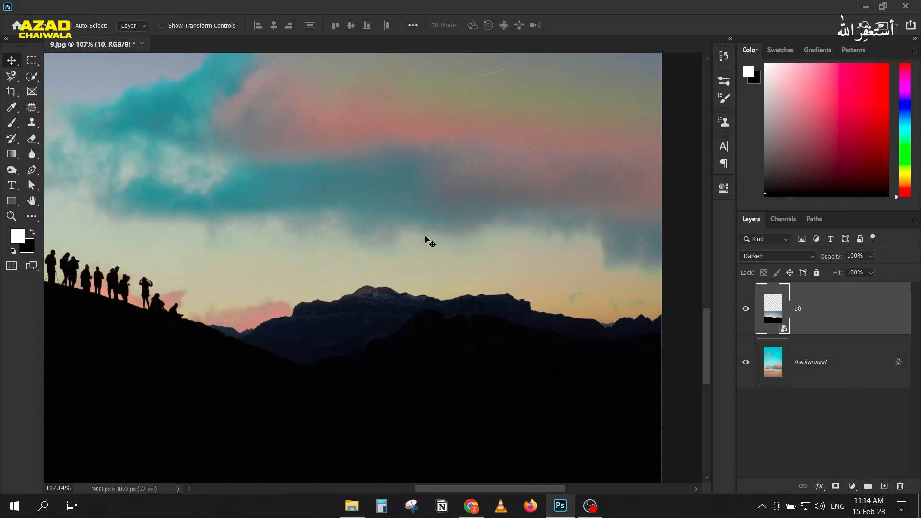
scroll(425, 235, down, 2)
scroll(425, 235, down, 2)
scroll(358, 195, up, 2)
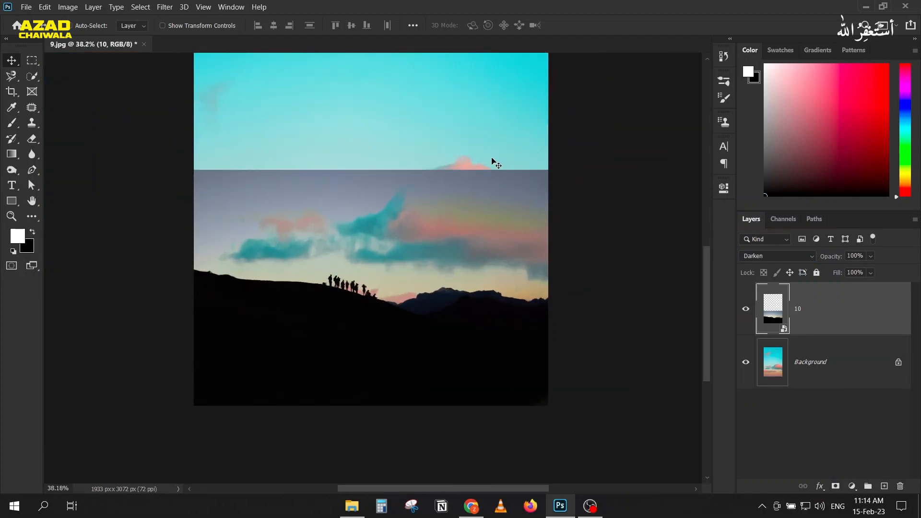
drag(360, 225, 352, 270)
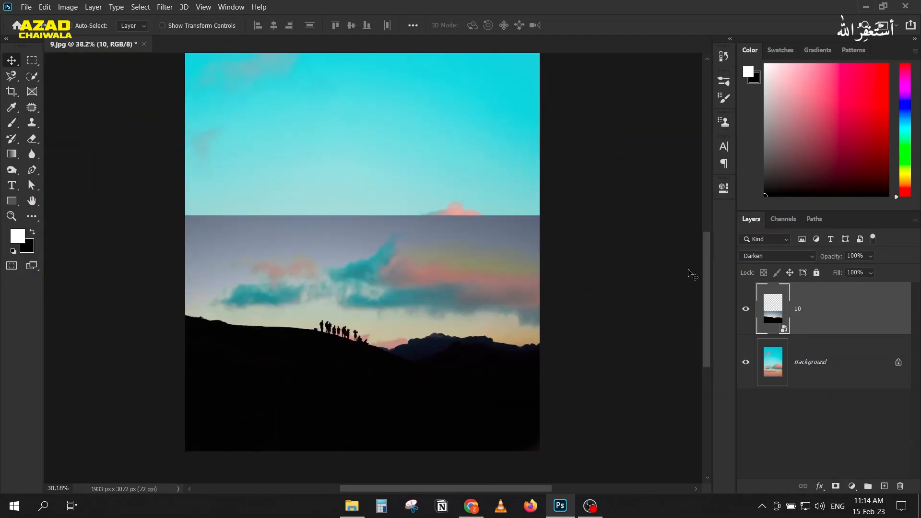
Switch layer 10 between Normal and Darken blending for comparison, leaving it at Normal
click(767, 259)
click(768, 199)
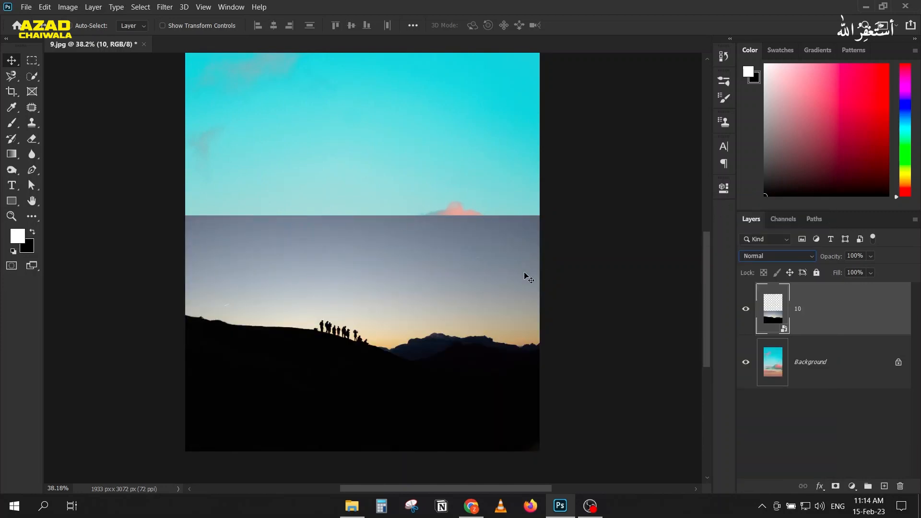
click(764, 257)
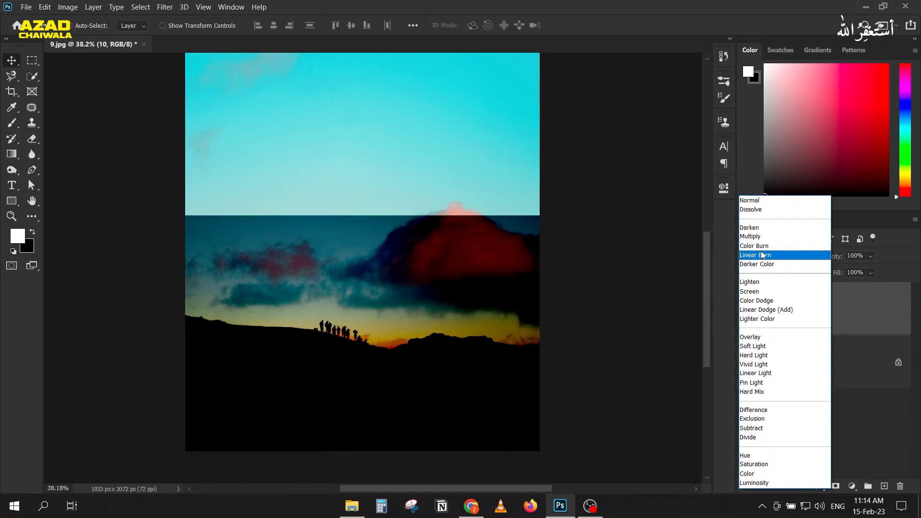
click(756, 228)
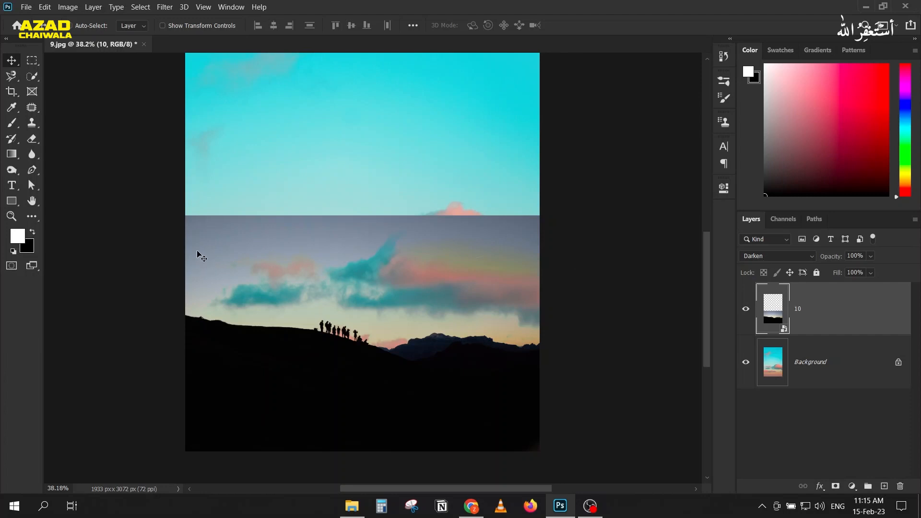
click(753, 257)
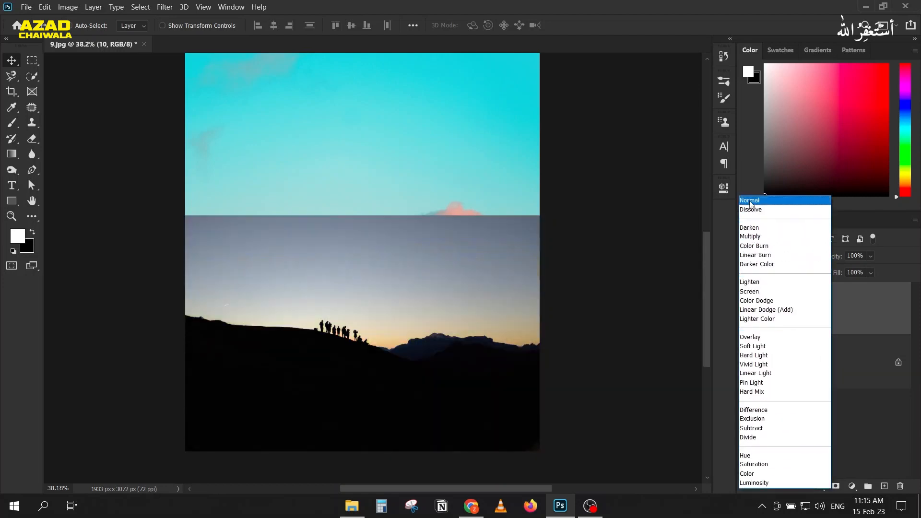
click(752, 202)
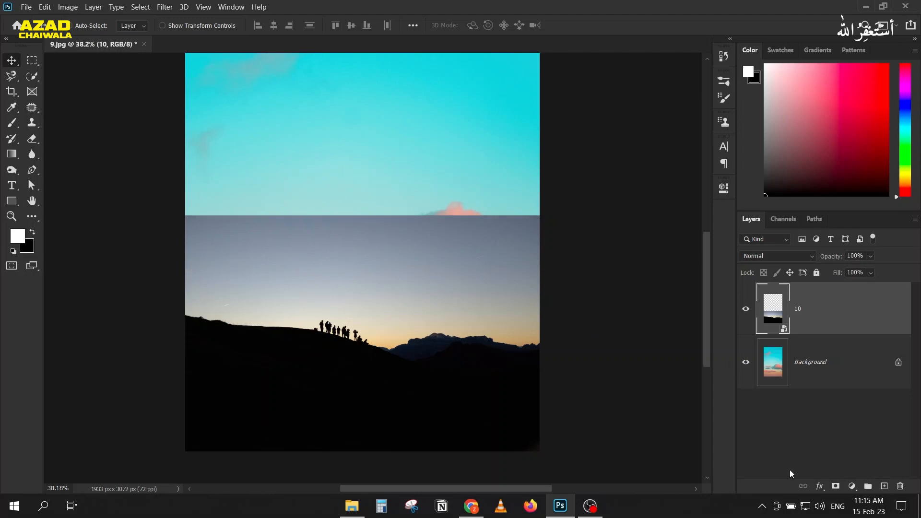
Try a Levels adjustment on smart object layer 10 with raised black input and white input 159, and undo it
click(852, 486)
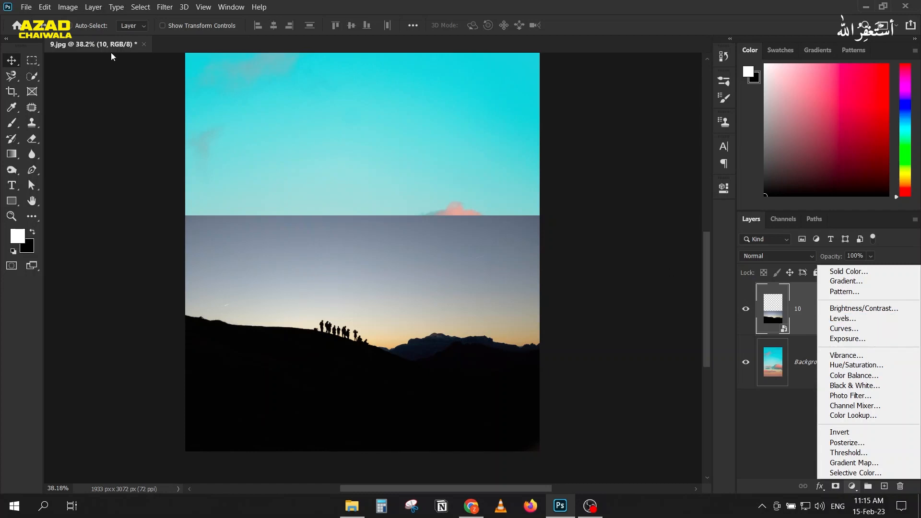
click(70, 7)
click(68, 7)
mouse_move(86, 35)
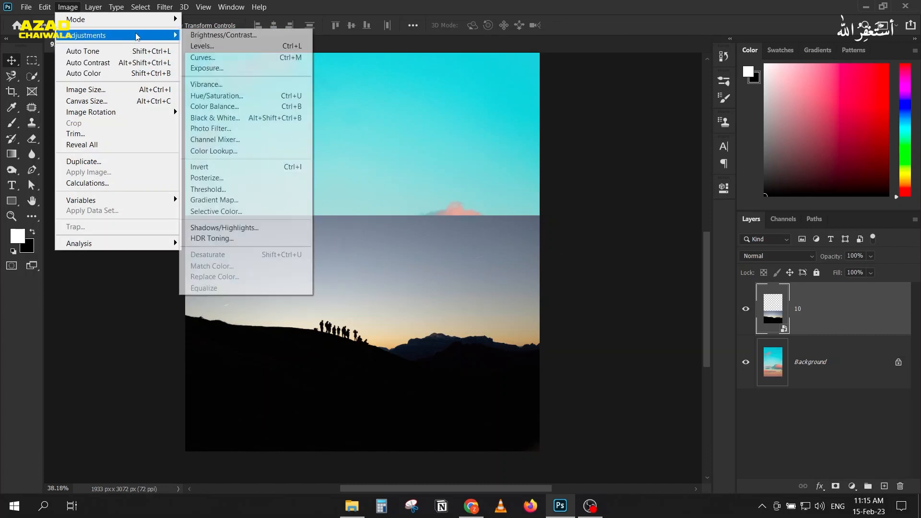
click(232, 46)
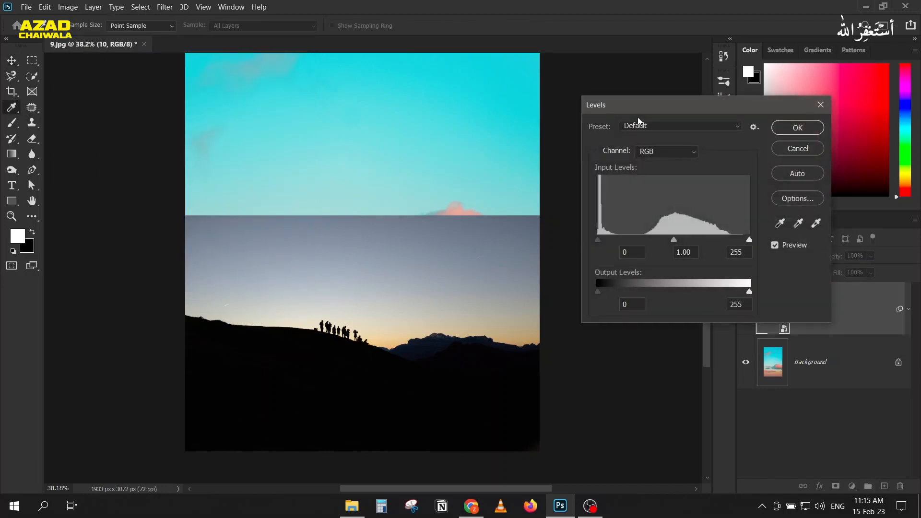
drag(637, 110, 510, 72)
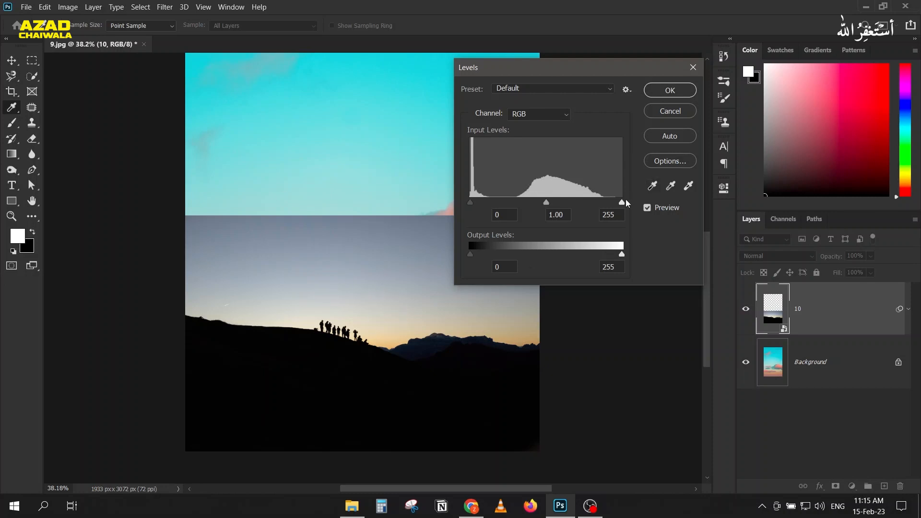
drag(622, 203, 566, 205)
drag(469, 203, 511, 201)
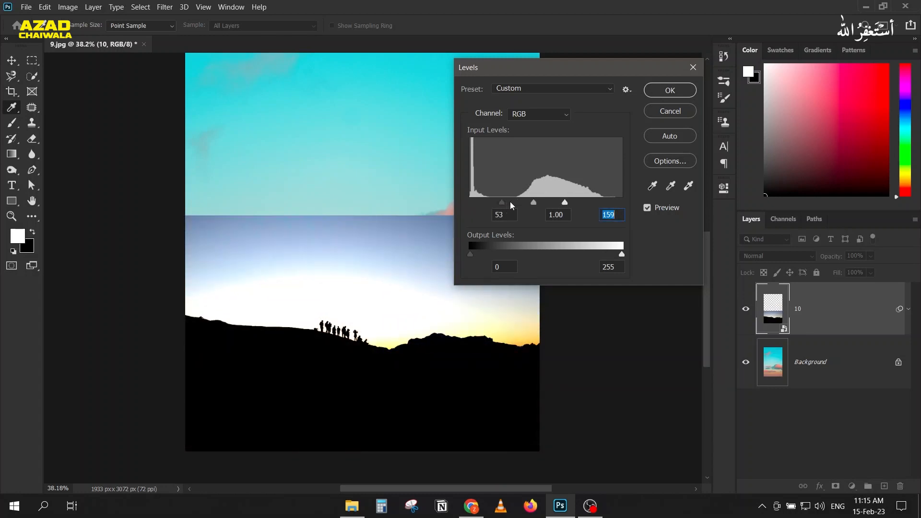
click(665, 94)
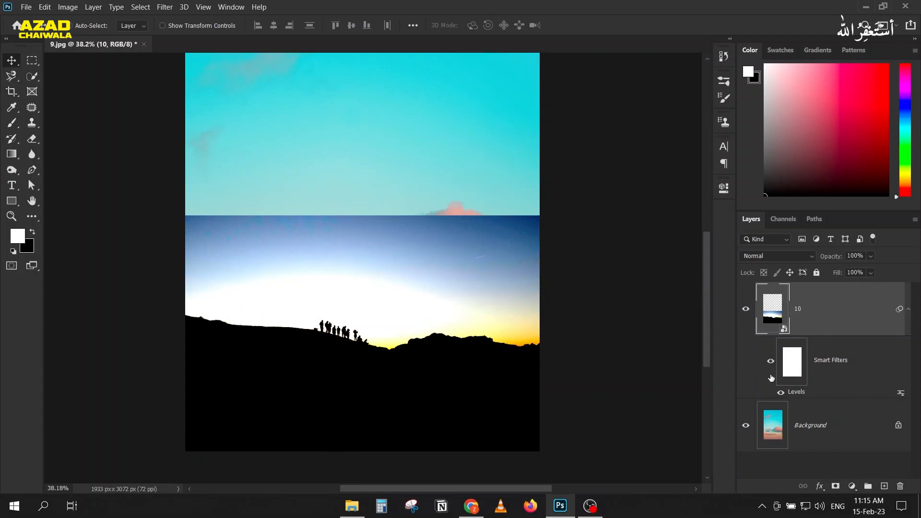
key(ctrl+z)
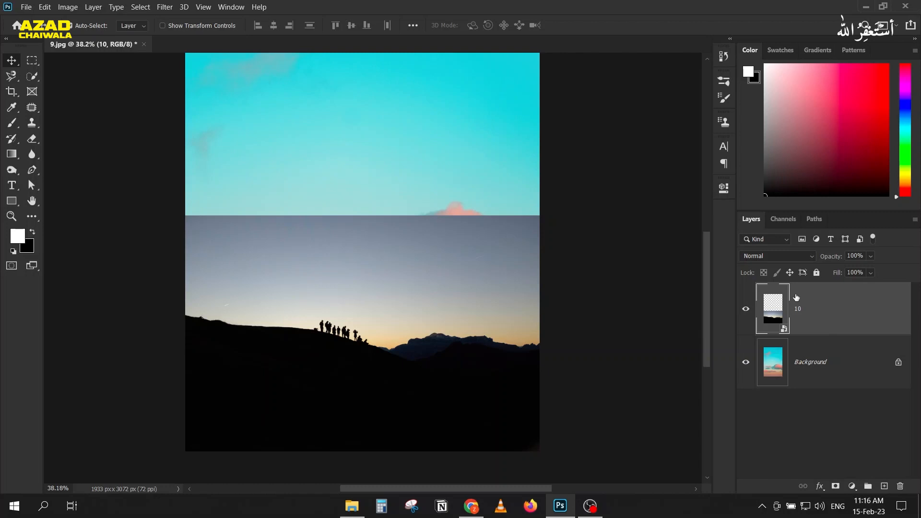
Scale smart object layer 10 down to 2.57% at the photo's lower-right corner and enlarge it back to the full image width
key(ctrl+t)
drag(185, 216, 535, 407)
key(Return)
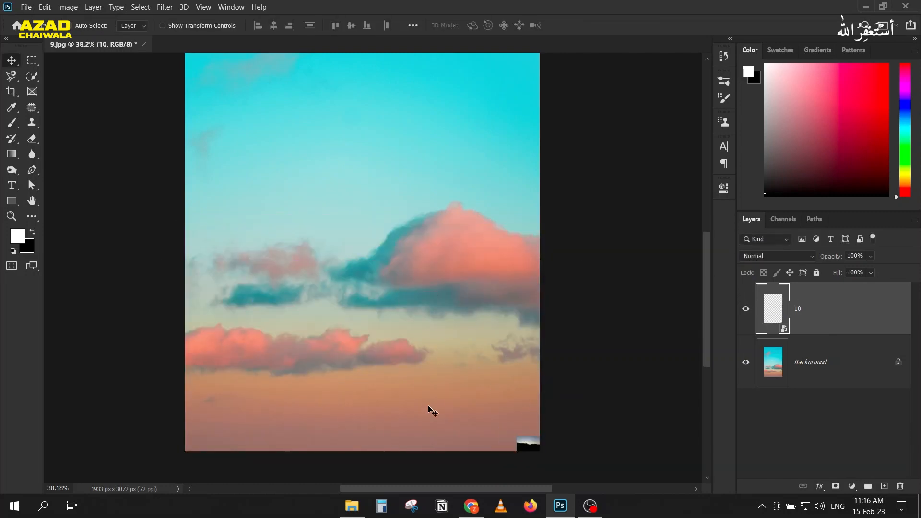
key(ctrl+t)
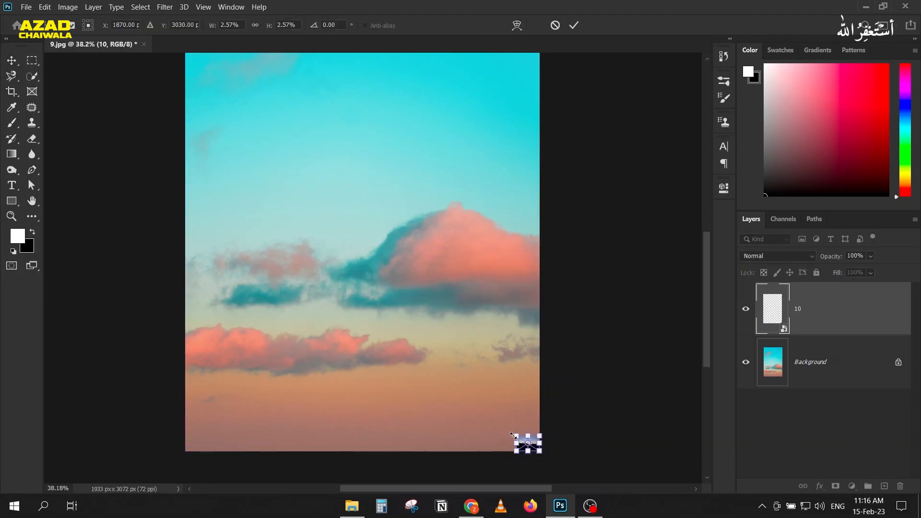
drag(516, 436, 174, 225)
key(Return)
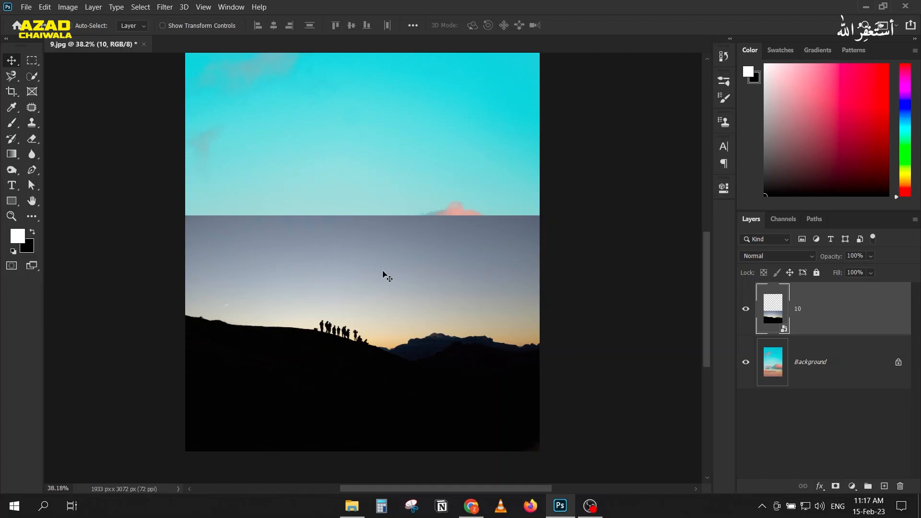
Rasterize layer 10, shrink it to a thumbnail in the photo's corner, and enlarge it back to the full image width
right_click(845, 313)
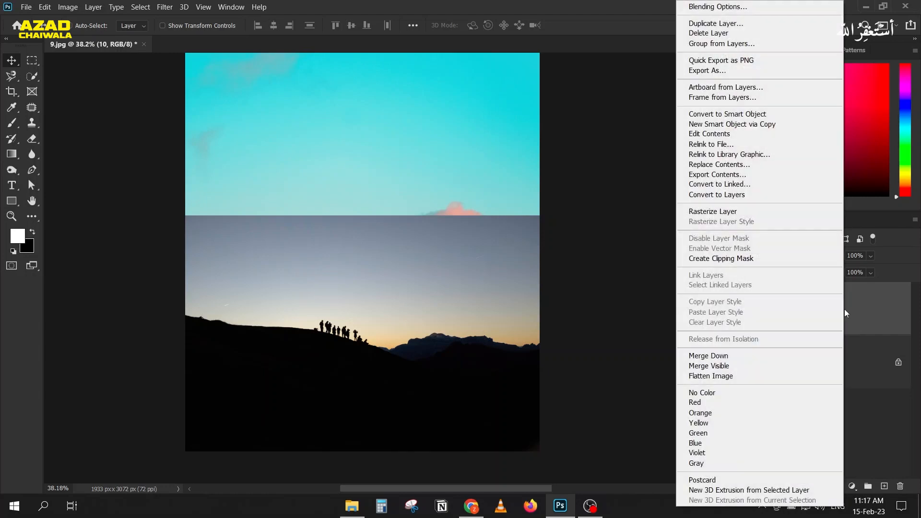
click(752, 216)
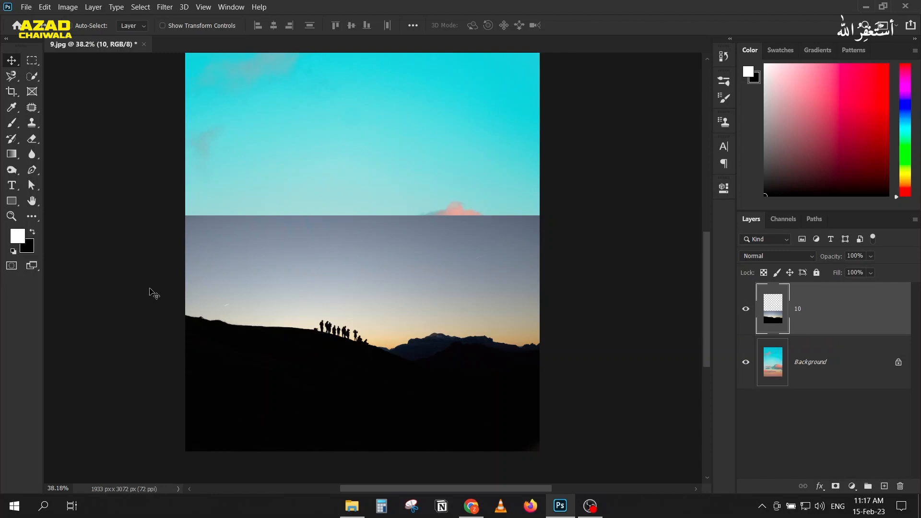
key(ctrl+t)
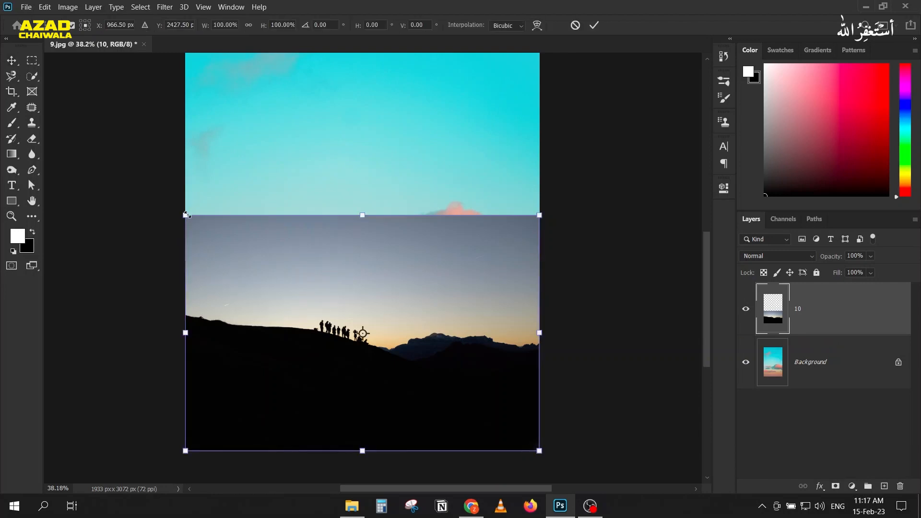
drag(187, 215, 501, 426)
key(Return)
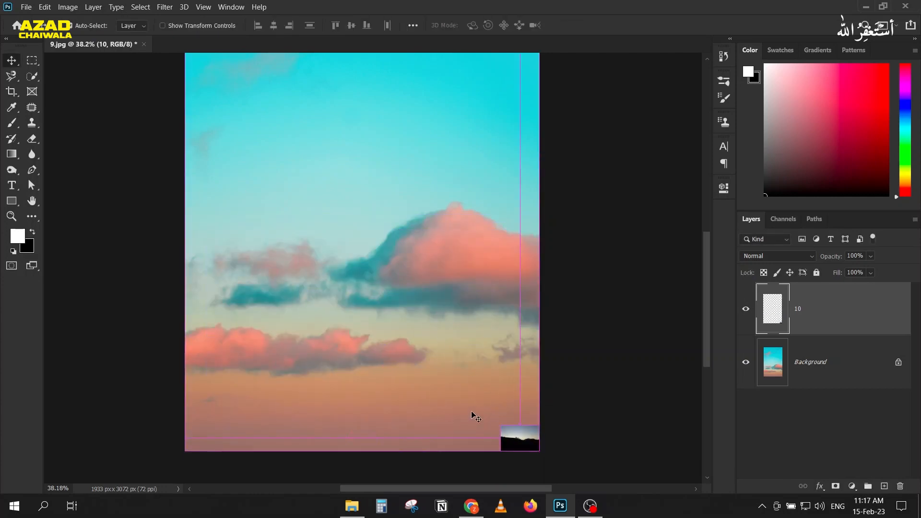
key(ctrl+t)
drag(501, 426, 173, 230)
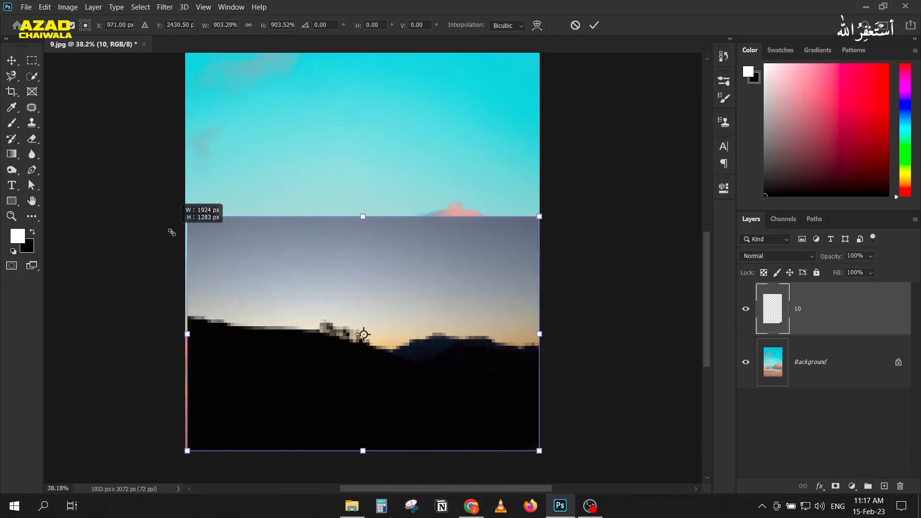
key(Return)
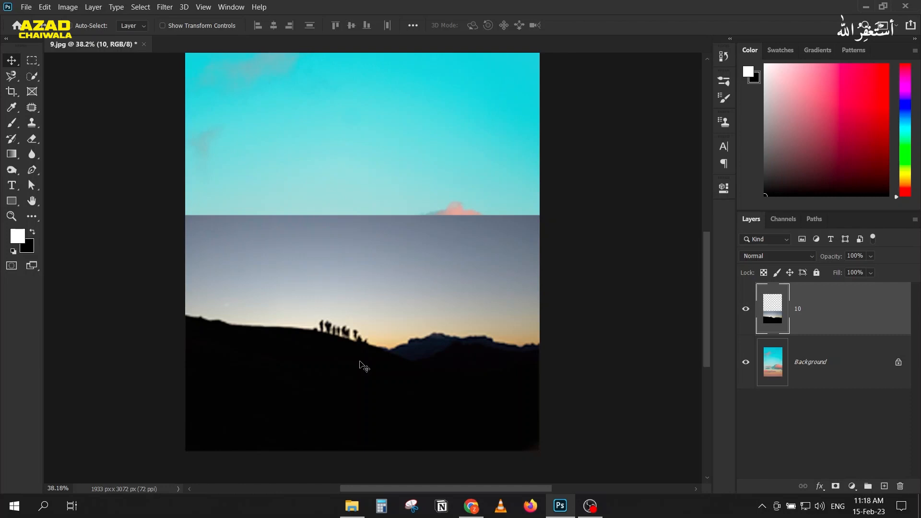
Dismiss the save prompt without saving and undo both scalings of rasterized layer 10
key(ctrl+s)
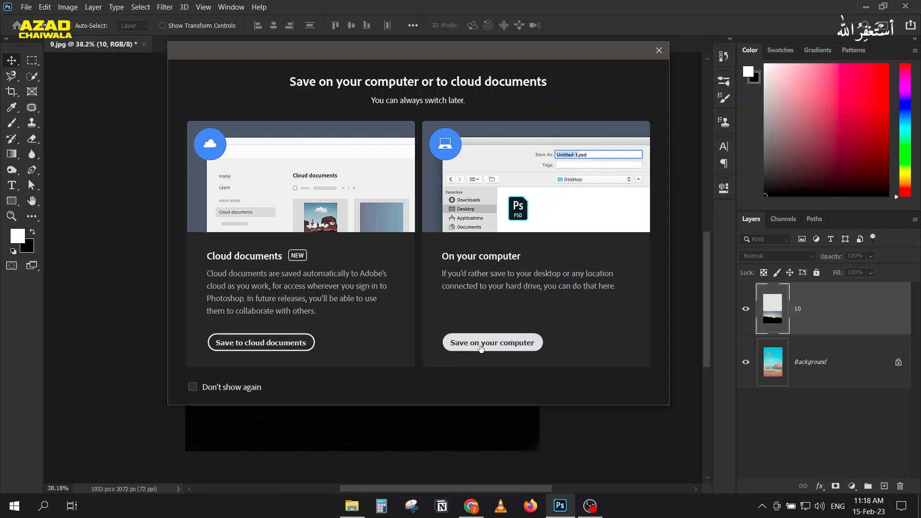
click(663, 54)
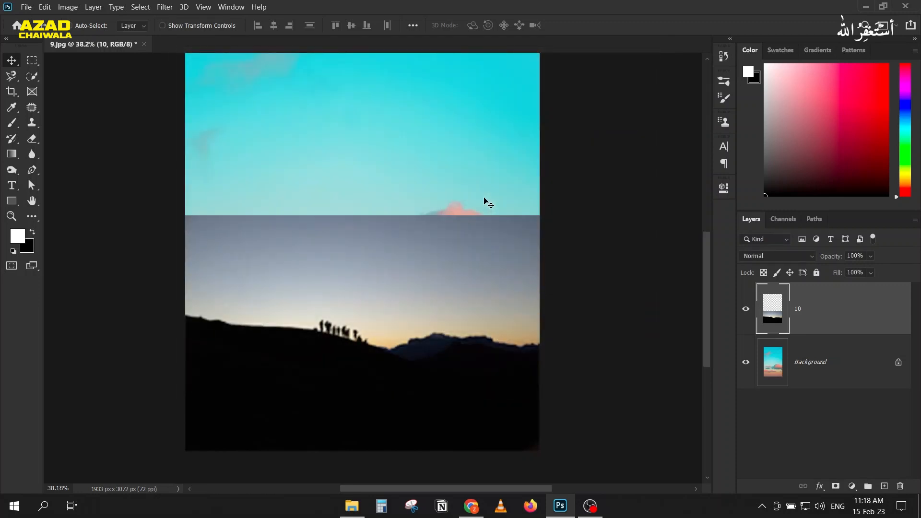
key(ctrl+z)
key(ctrl+z)
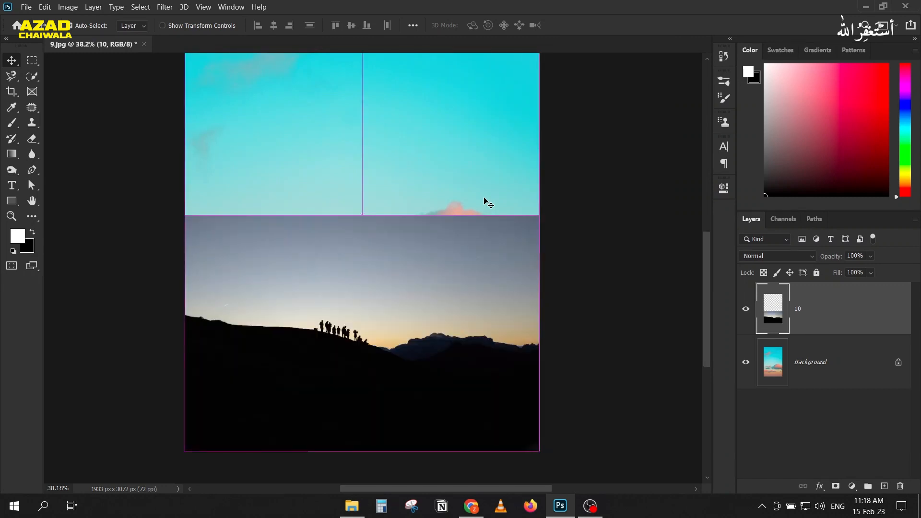
Convert layer 10 to a smart object, open its contents as 10.psb, and close them
right_click(876, 318)
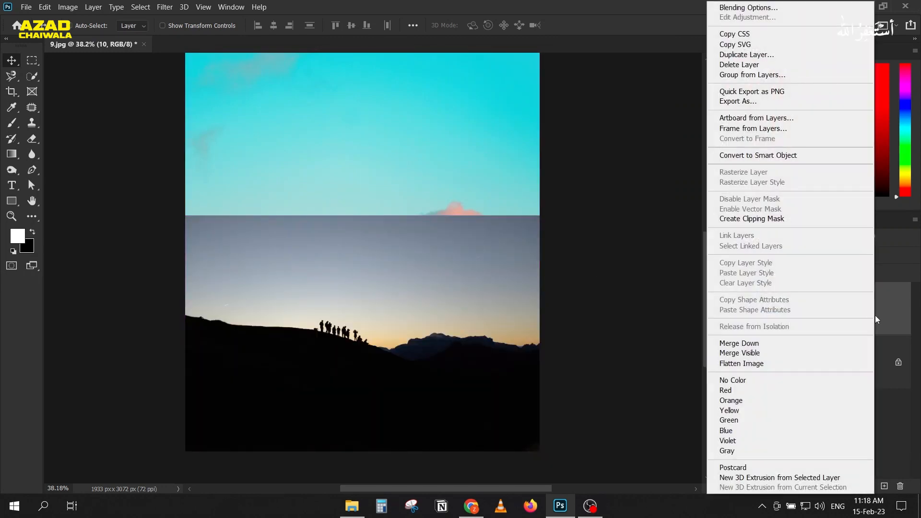
click(806, 156)
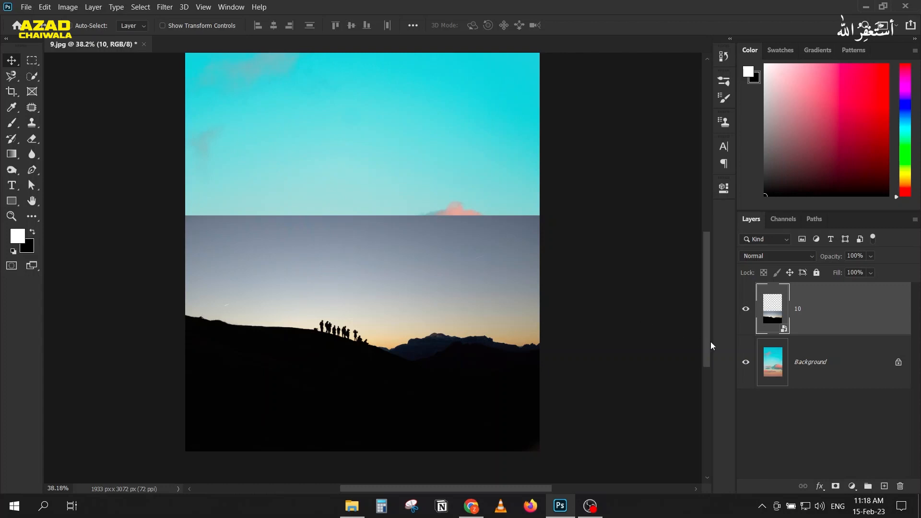
double_click(781, 311)
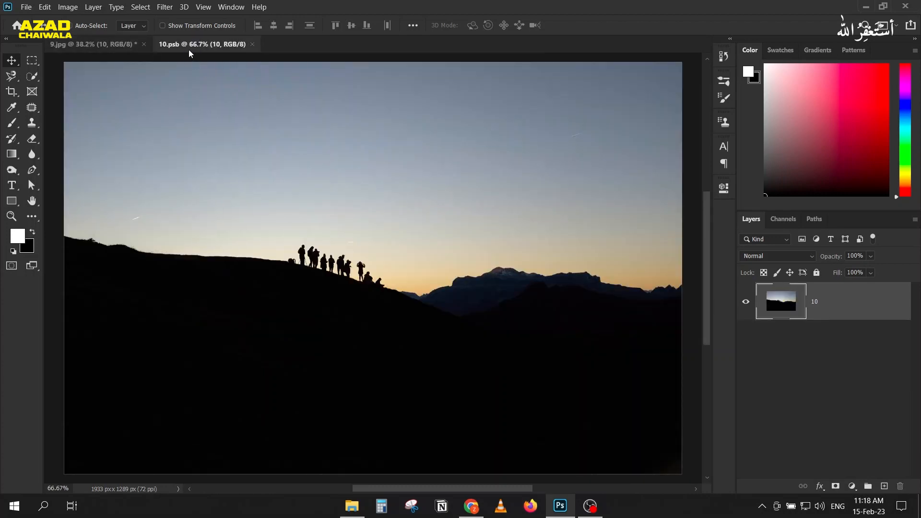
click(252, 45)
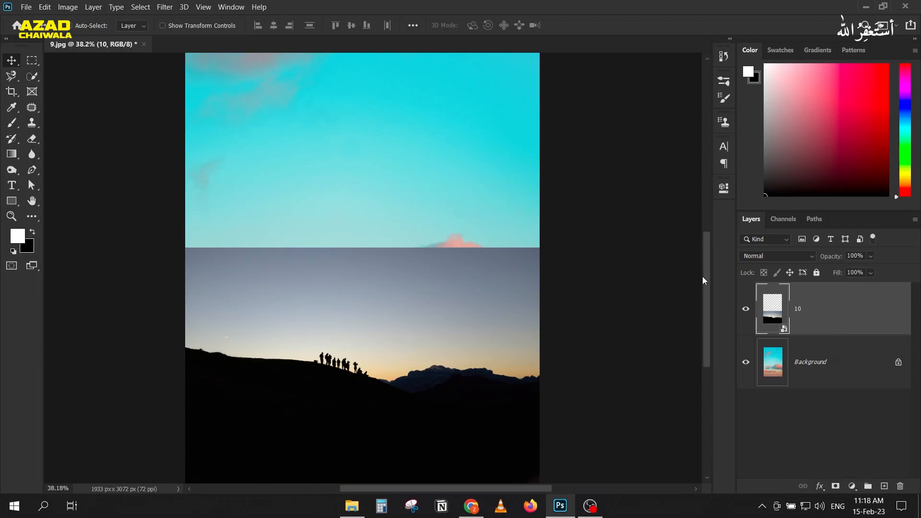
Rasterize layer 10 and try a Levels adjustment with input black level 62 and input white level 189
right_click(840, 307)
click(681, 211)
click(68, 7)
mouse_move(84, 39)
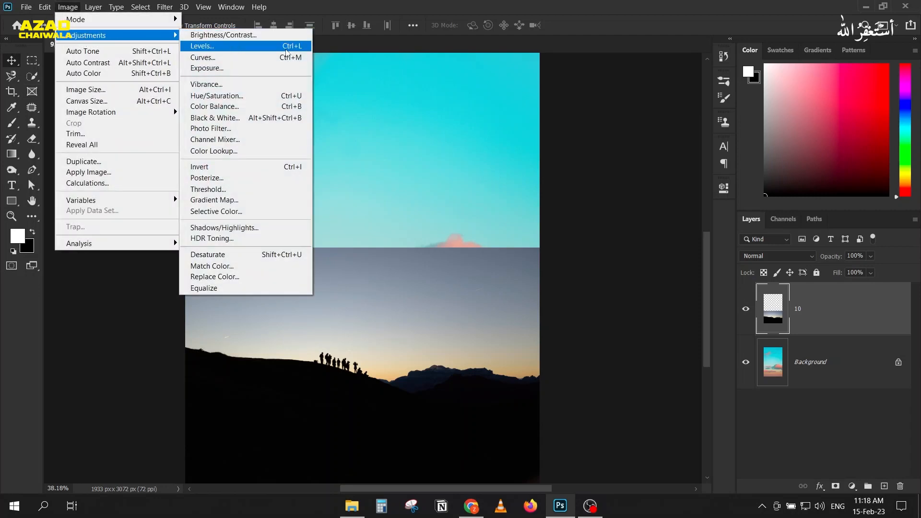
click(202, 46)
drag(795, 221, 758, 221)
drag(678, 86, 536, 45)
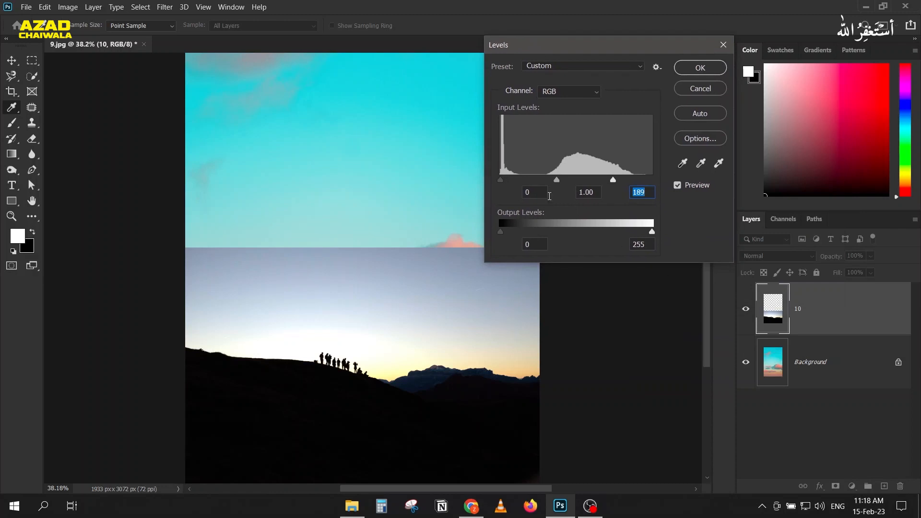
drag(500, 180, 541, 183)
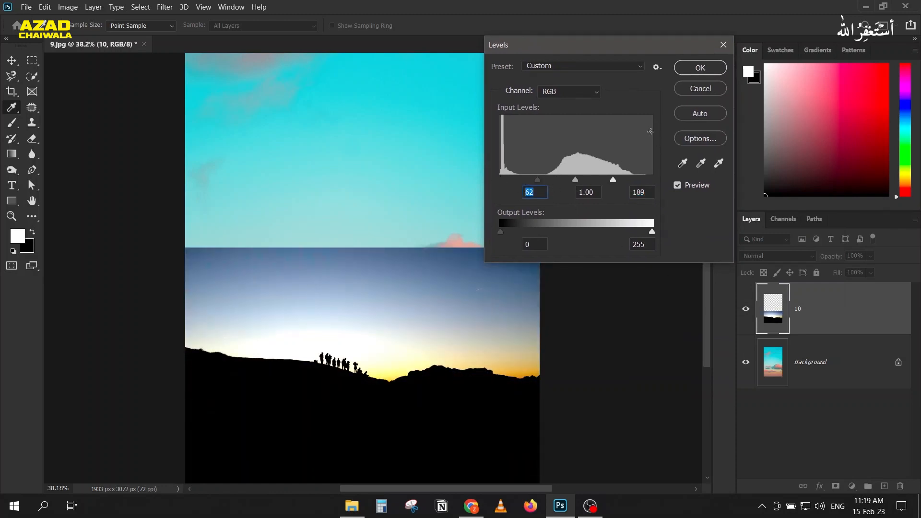
click(693, 70)
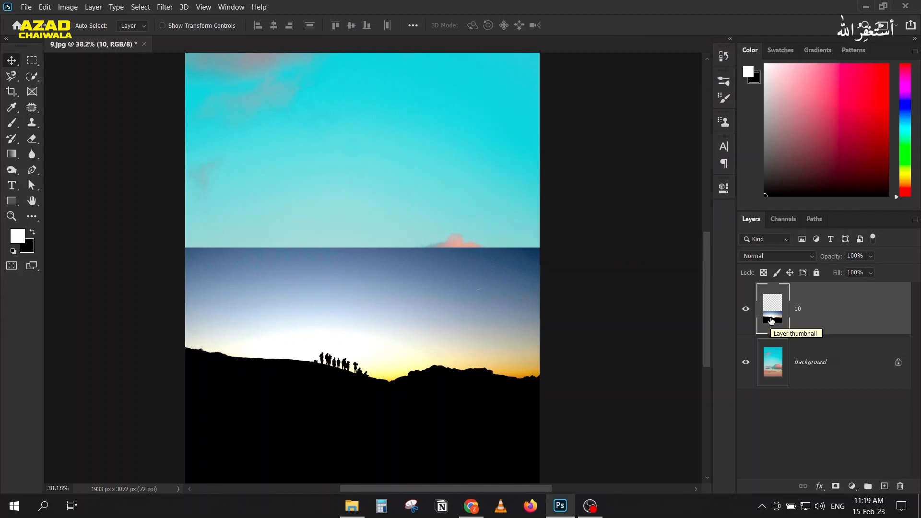
key(ctrl+z)
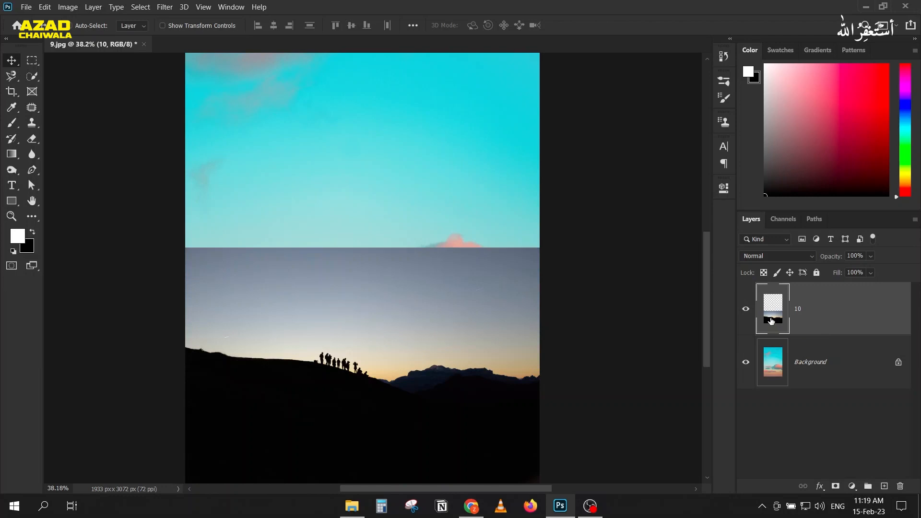
Convert layer 10 to a smart object and apply Levels to it with the input white level at 126
right_click(857, 322)
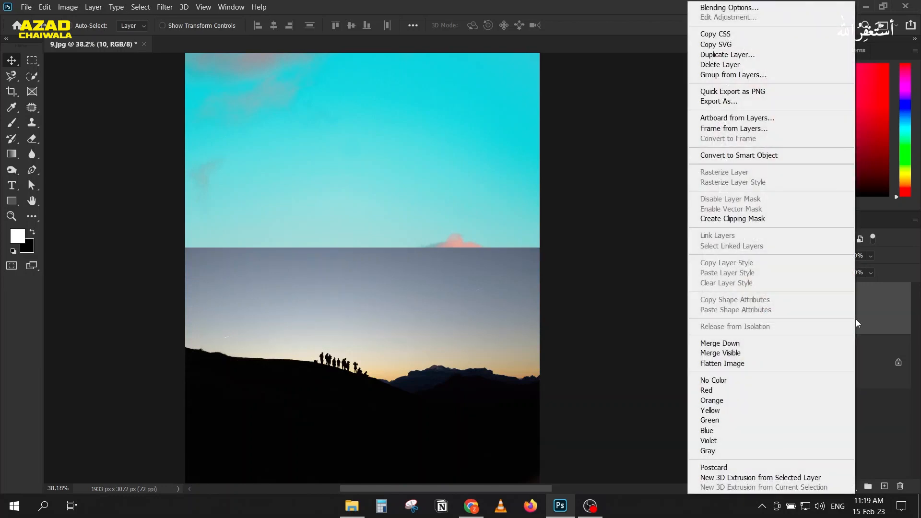
click(766, 156)
click(70, 7)
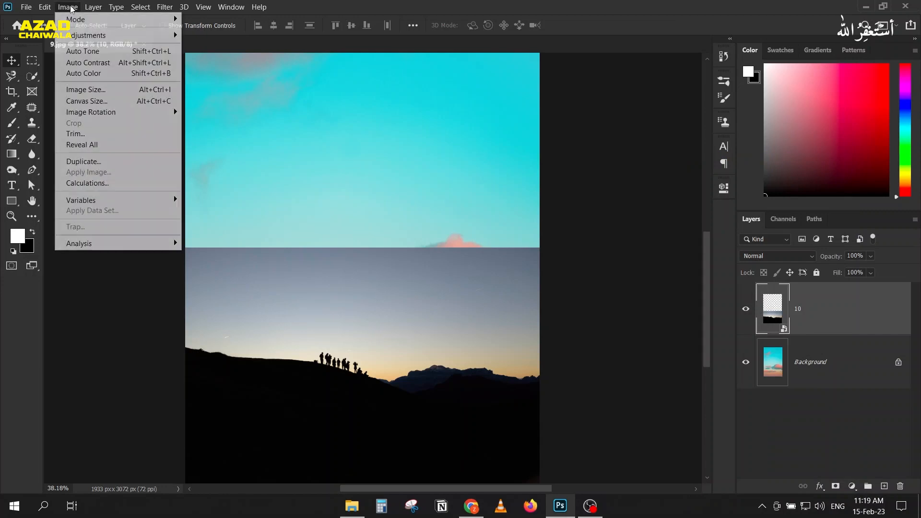
mouse_move(96, 35)
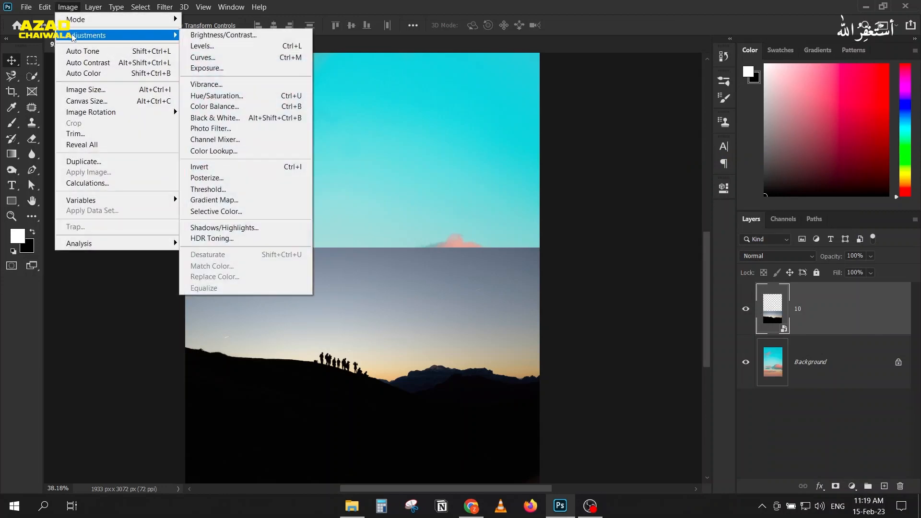
click(230, 48)
drag(621, 202, 546, 200)
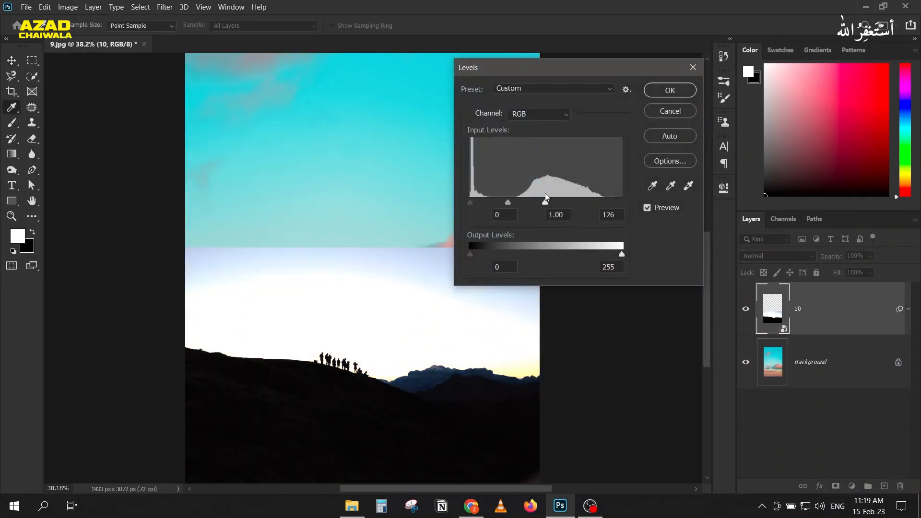
click(659, 98)
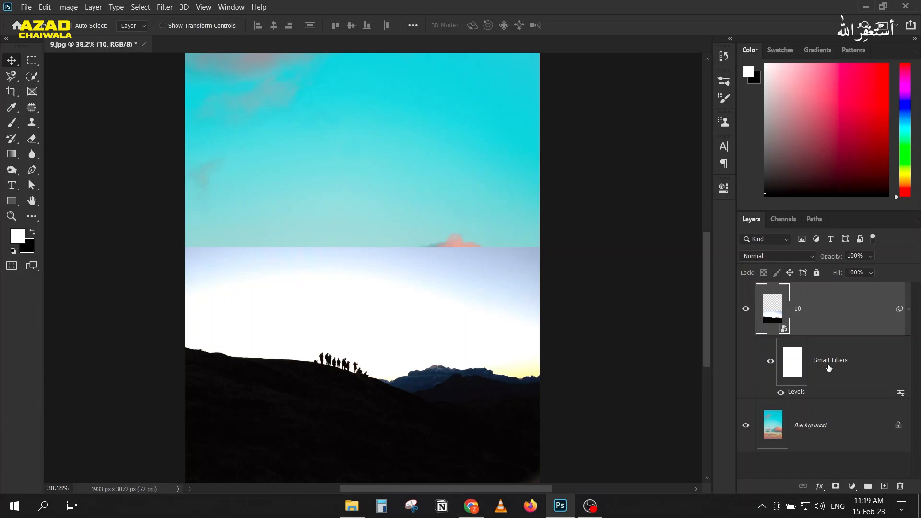
Toggle the visibility of layer 10's smart filters and Levels filter, and change the filter's input white level to 159
click(771, 364)
click(771, 365)
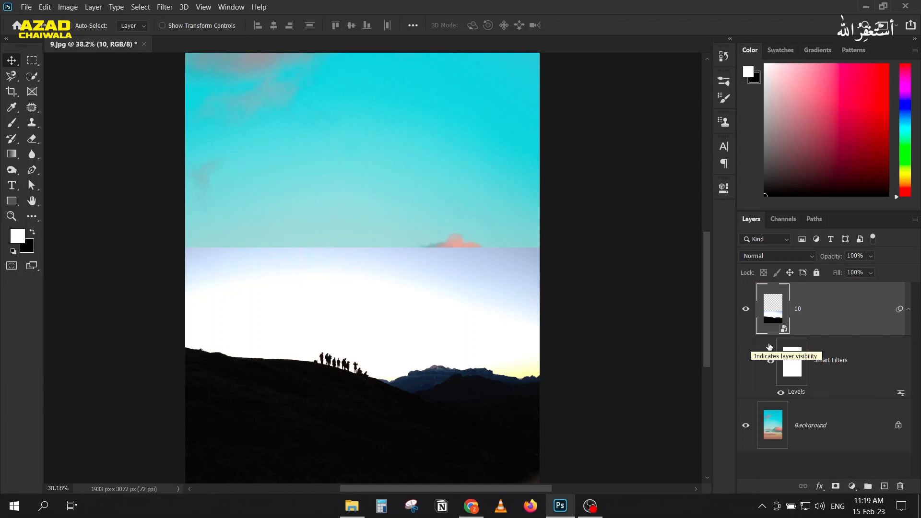
click(781, 392)
click(782, 395)
double_click(797, 391)
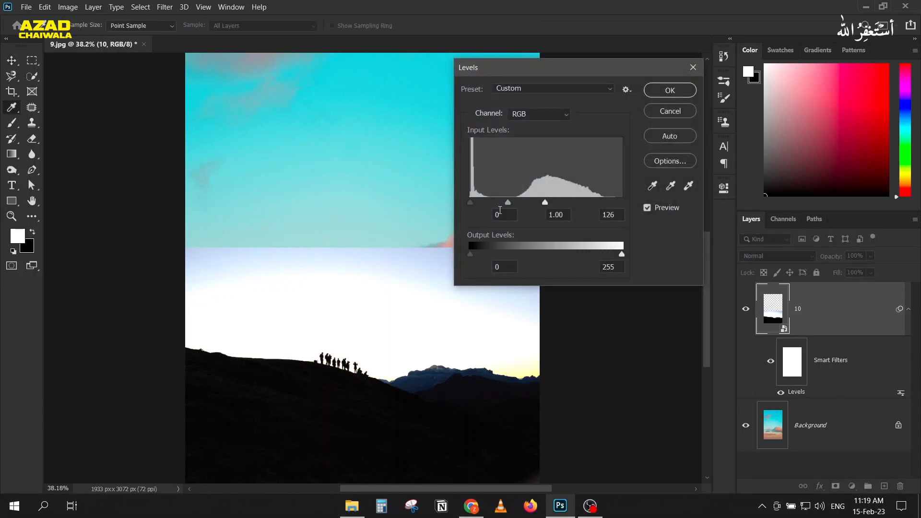
drag(543, 204, 561, 200)
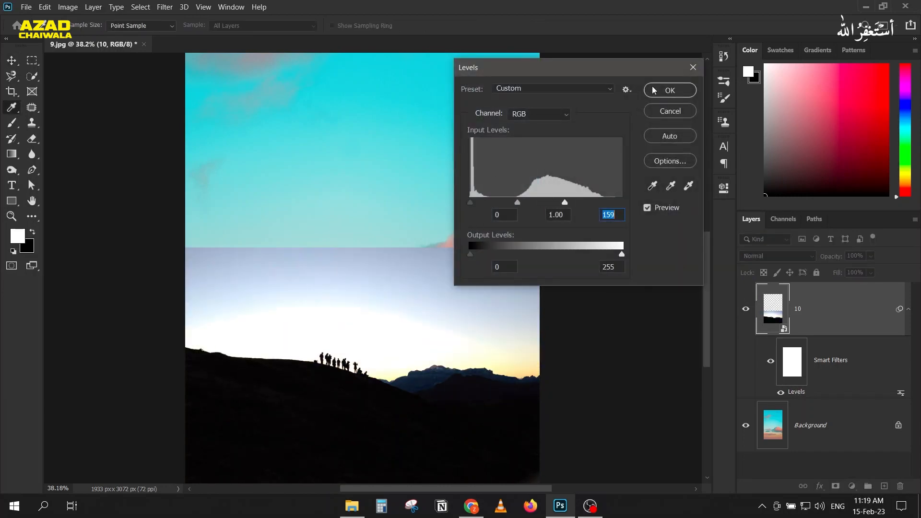
click(670, 90)
Try the Overlay blending mode on layer 10's Levels smart filter
double_click(901, 393)
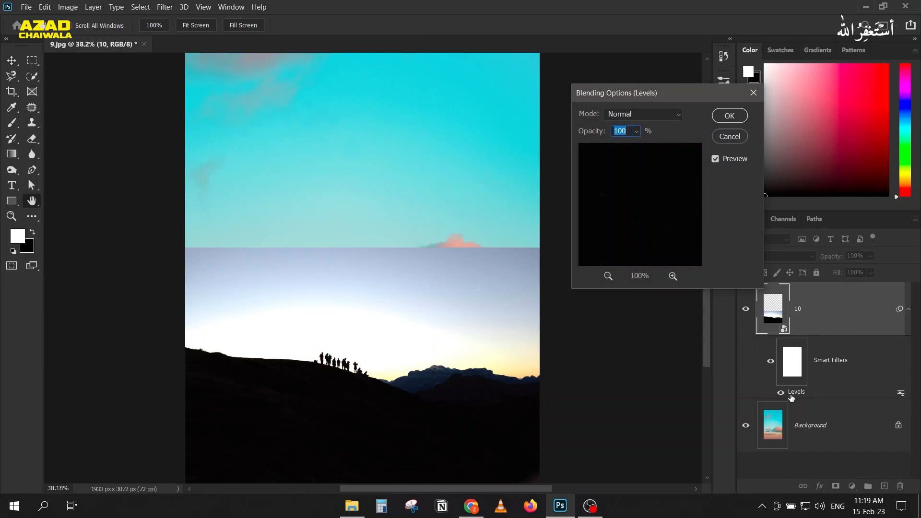
click(648, 114)
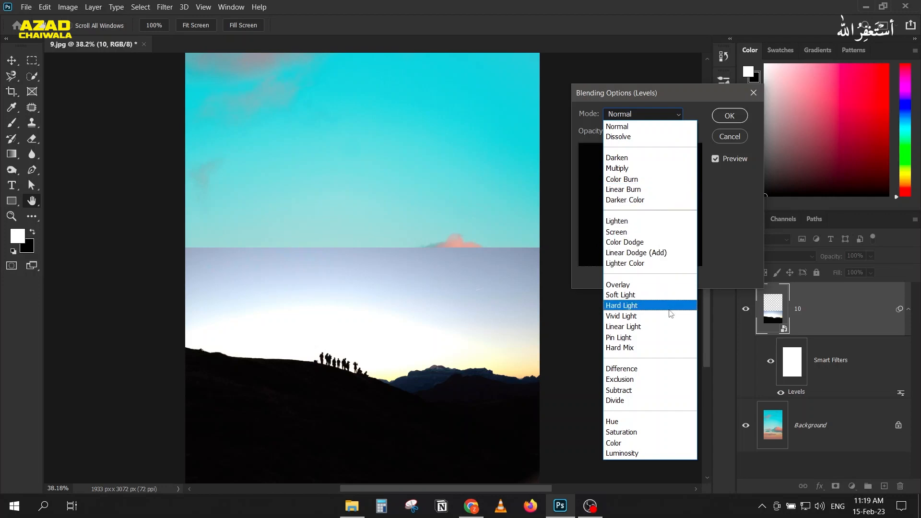
click(655, 285)
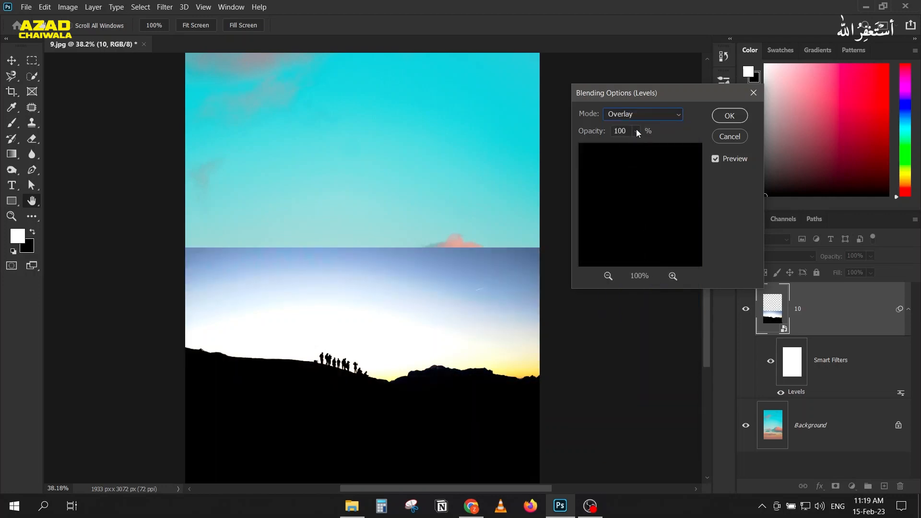
click(724, 137)
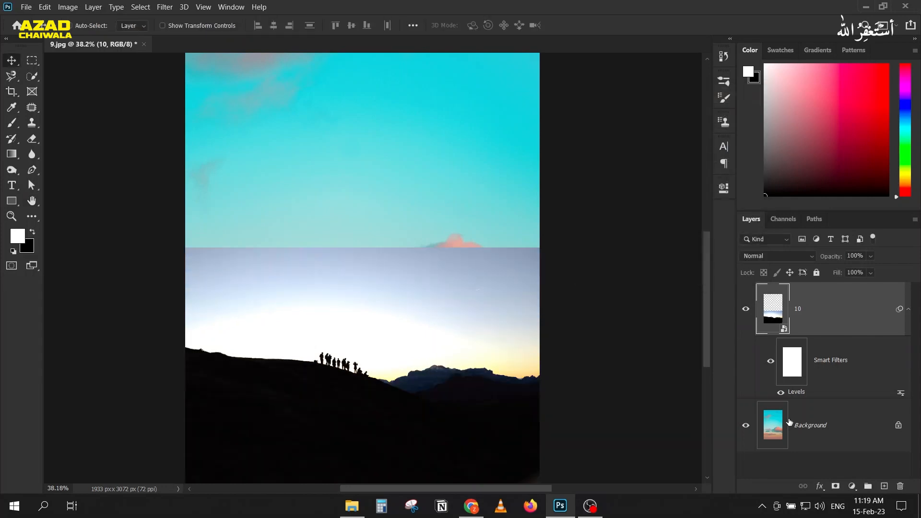
Undo the accidental deletion of the layer's contents and delete the smart filters from layer 10
click(793, 371)
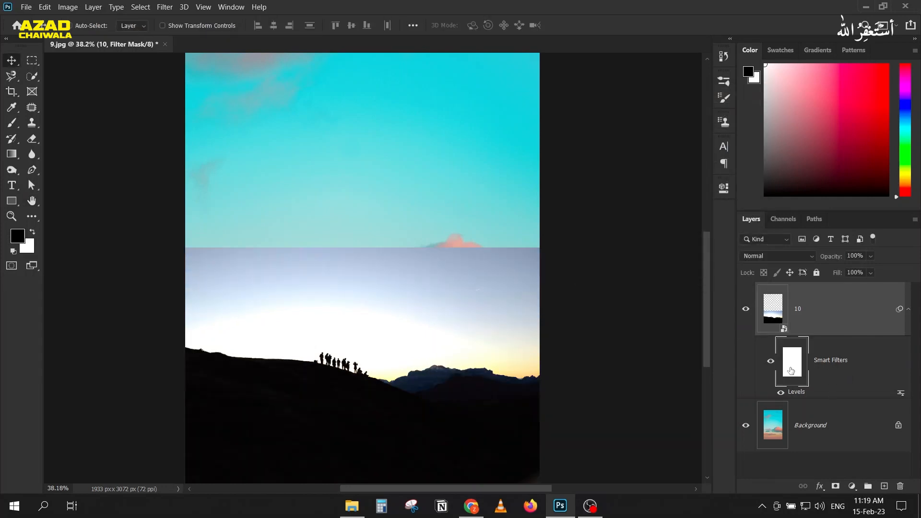
key(Delete)
key(ctrl+z)
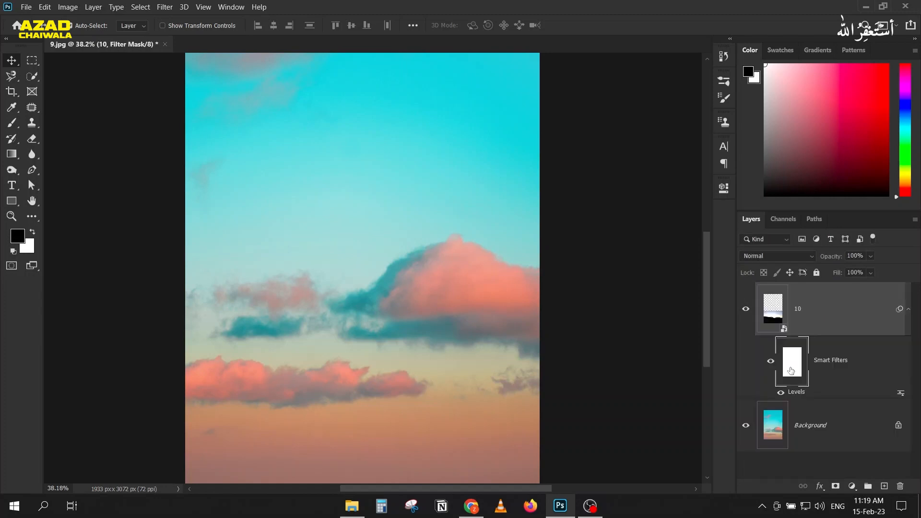
drag(785, 370, 901, 486)
drag(789, 340, 899, 485)
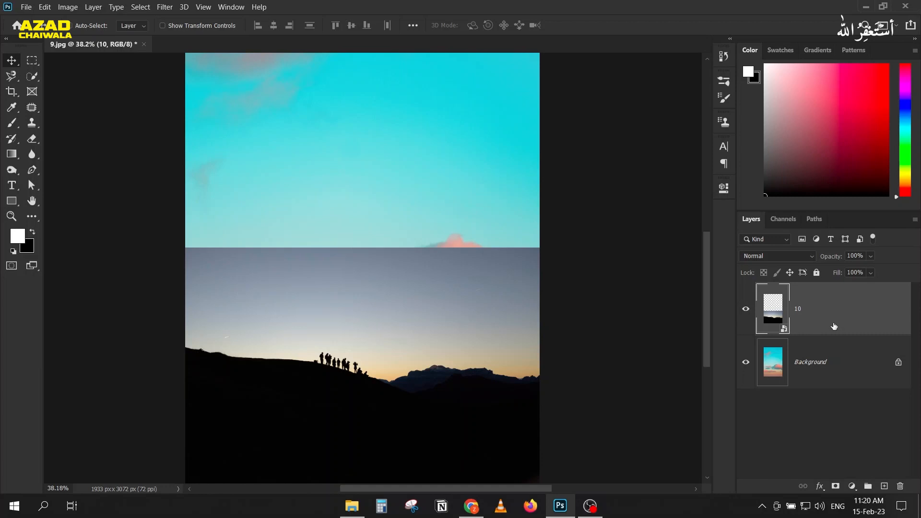
click(67, 7)
mouse_move(84, 39)
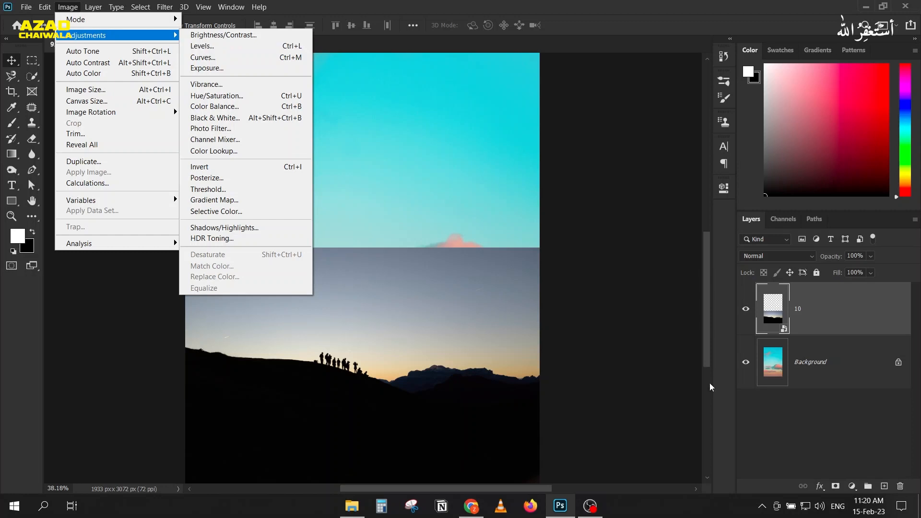
click(787, 453)
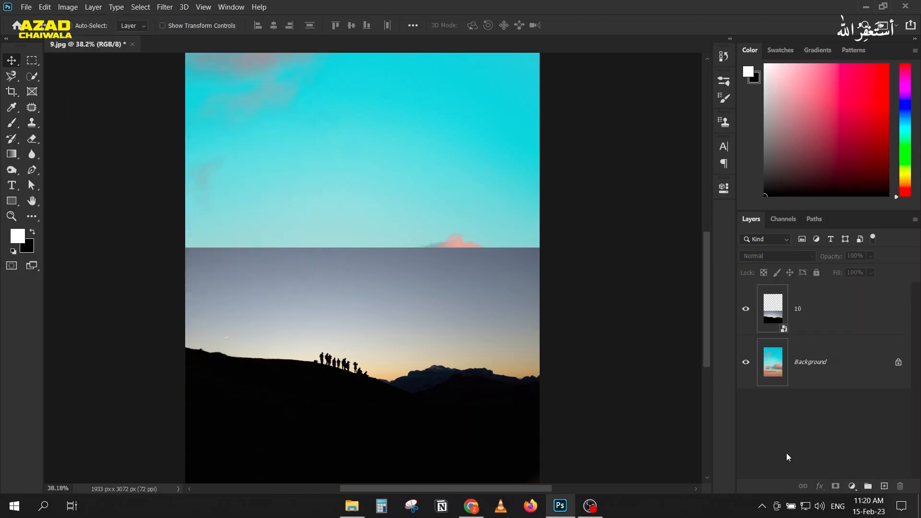
Add a Levels adjustment layer above layer 10 and open its properties
click(852, 487)
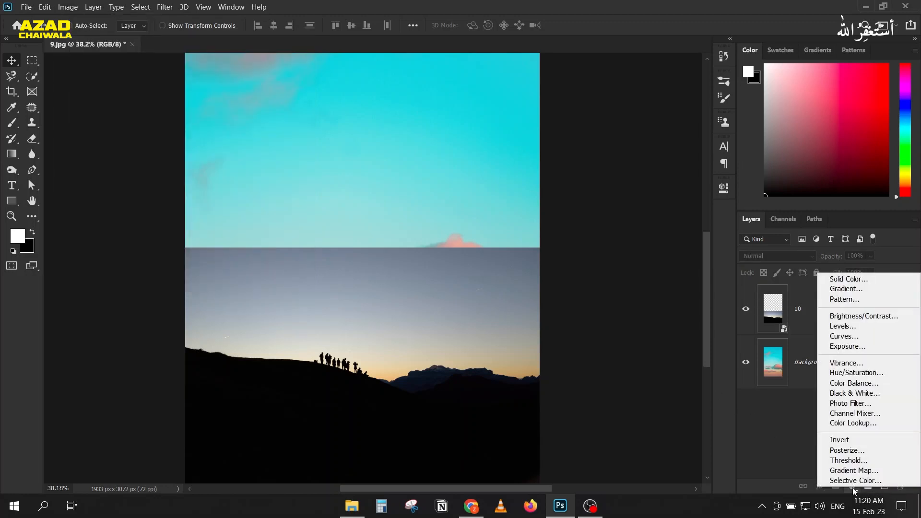
click(844, 326)
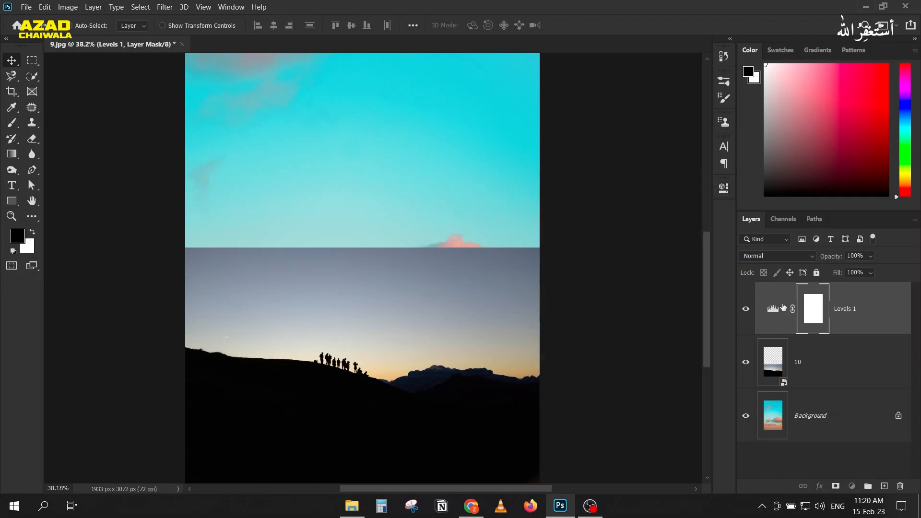
click(774, 310)
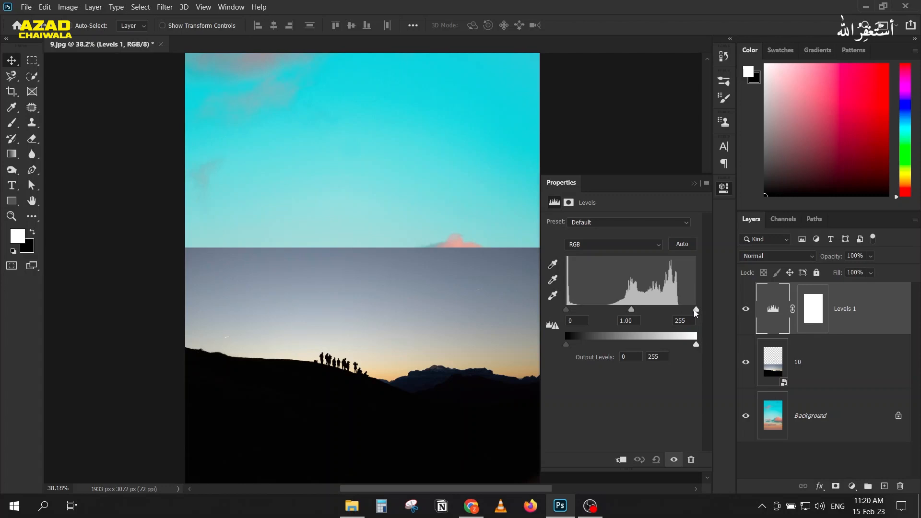
Try an input white level of 230 on the Levels adjustment layer, restore it to 255, and close its properties
drag(696, 311, 694, 311)
scroll(379, 202, down, 2)
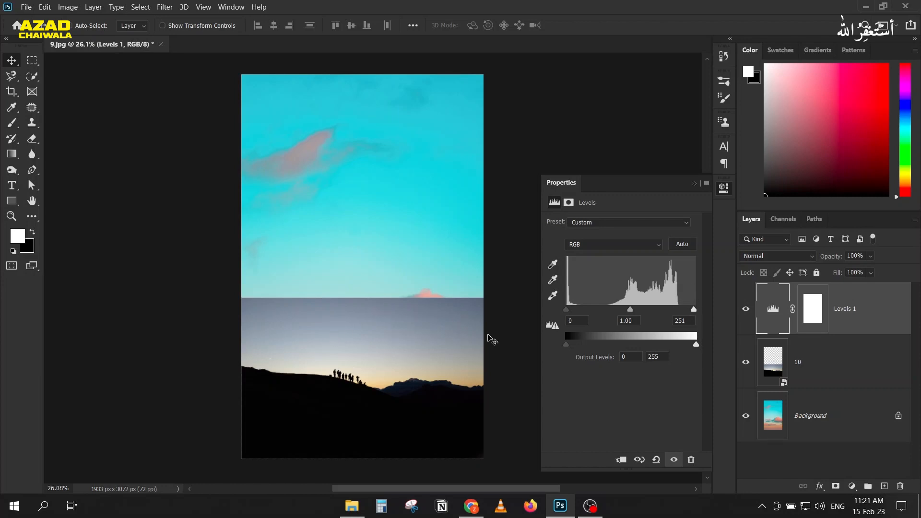
drag(695, 311, 685, 312)
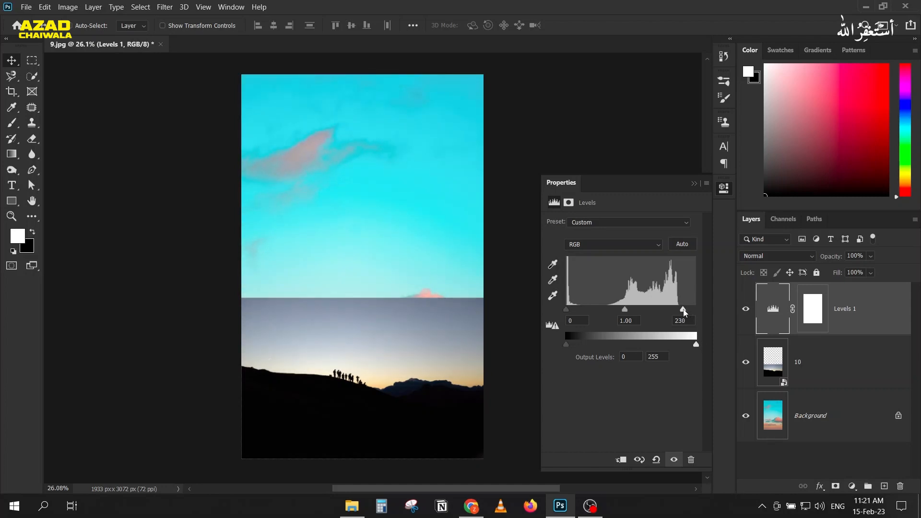
drag(684, 312, 710, 311)
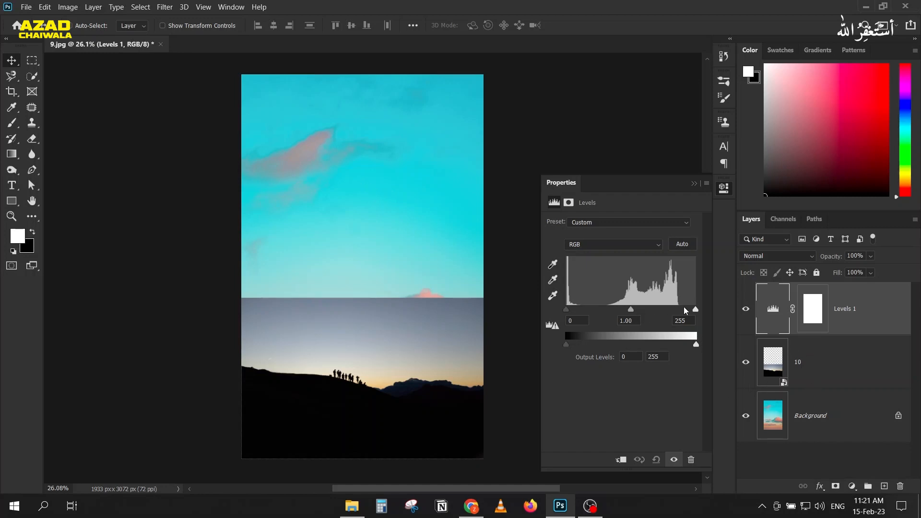
mouse_move(696, 310)
mouse_down()
mouse_move(641, 312)
mouse_move(696, 309)
mouse_up()
click(694, 184)
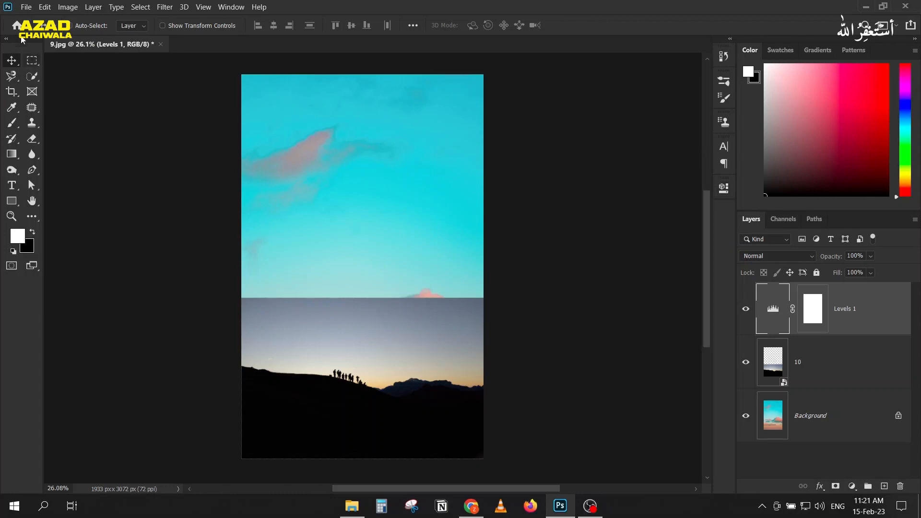
Create a new document of 1920 x 1080 pixels at 72 pixels/inch
click(29, 7)
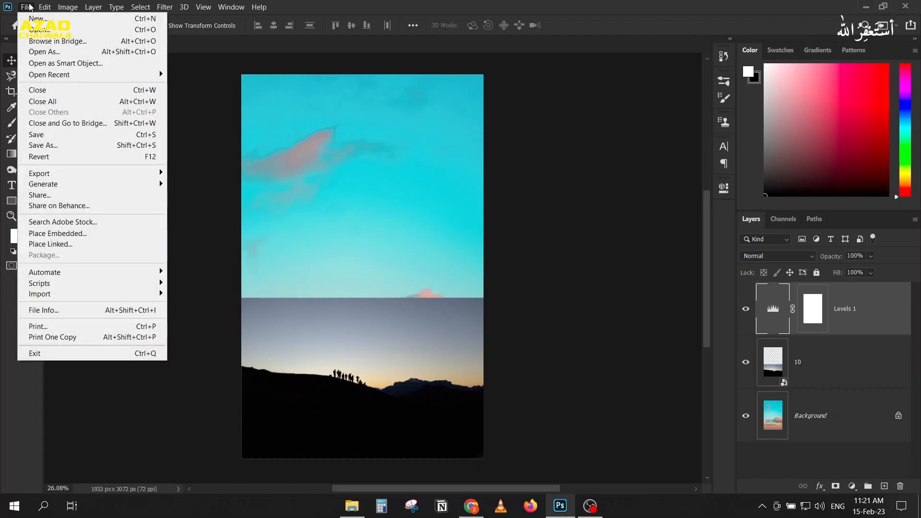
click(38, 18)
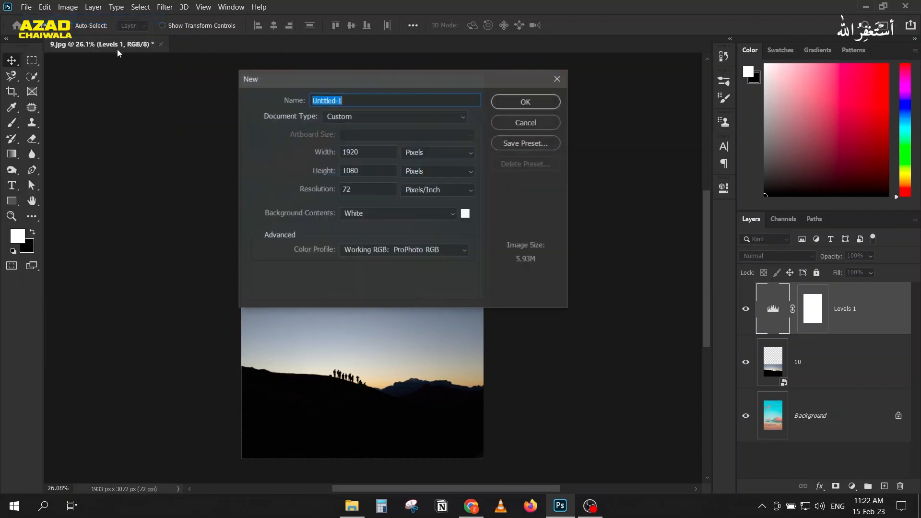
click(514, 102)
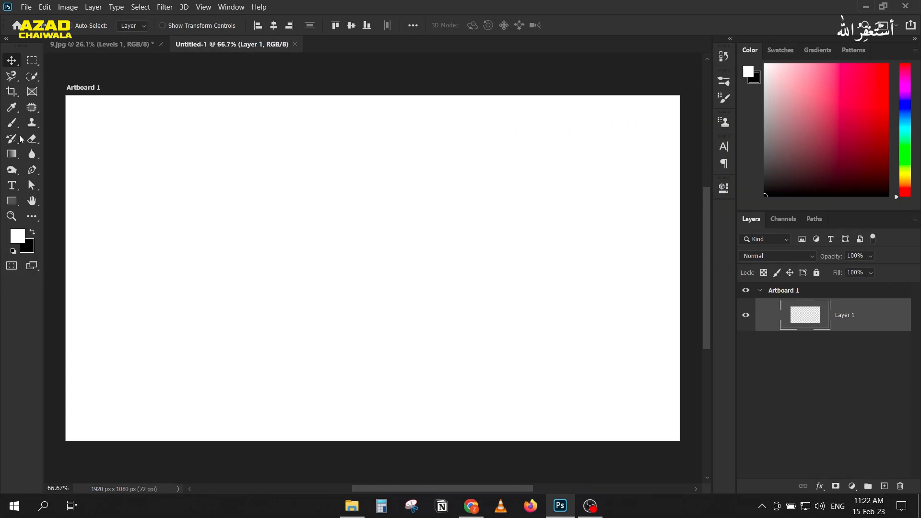
Add the text "galaxy" to the blank artboard in Oswald Bold
click(12, 186)
click(215, 220)
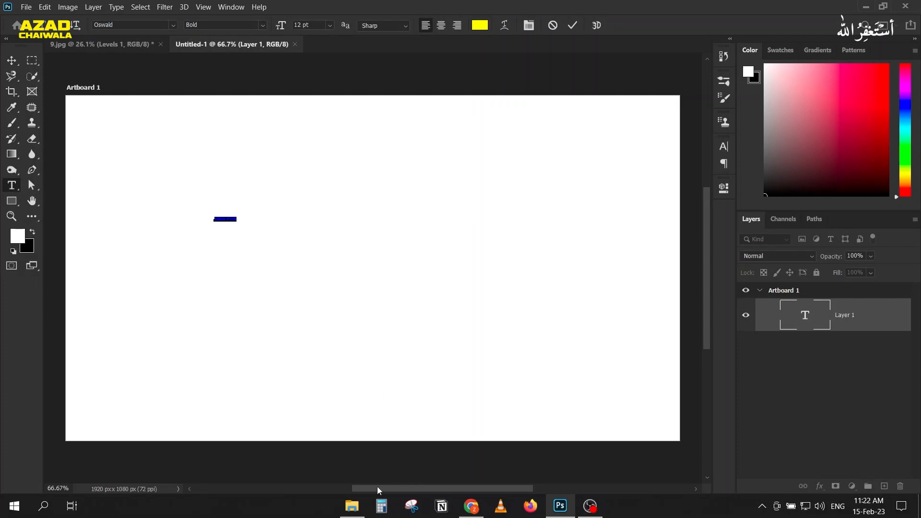
click(355, 513)
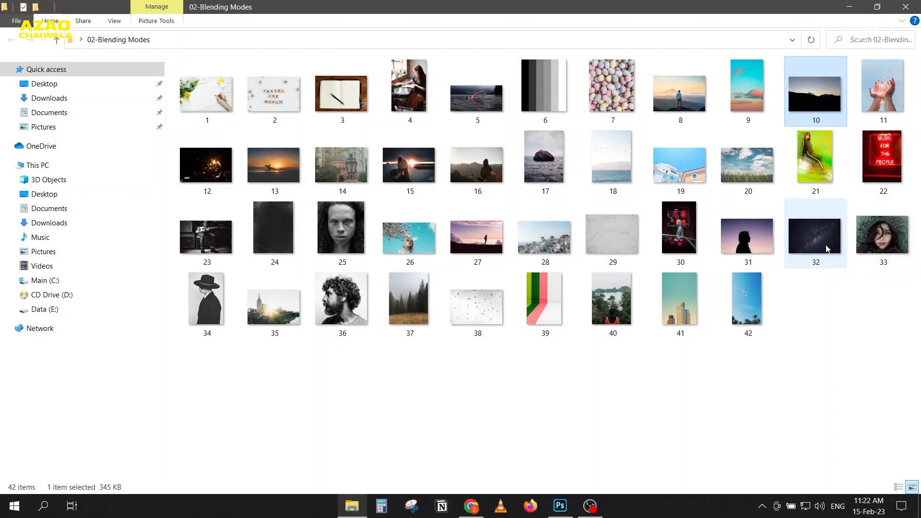
click(560, 506)
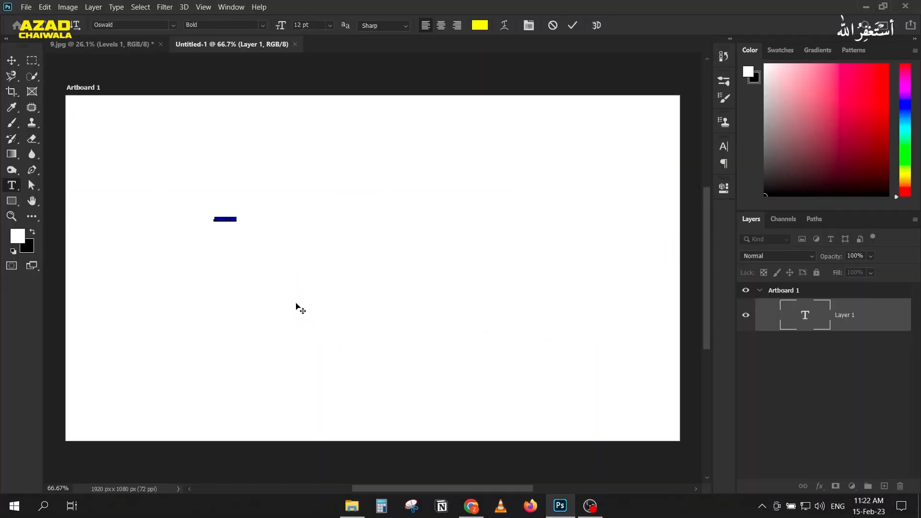
text(AZAD)
click(11, 61)
Scale the galaxy text up to about 320 pt and place it near the middle of the artboard
key(ctrl+t)
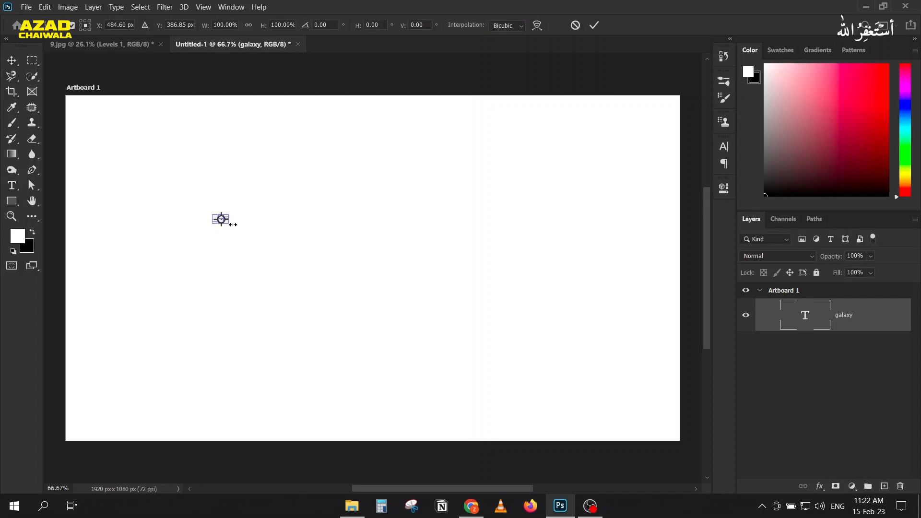
drag(226, 224, 537, 357)
drag(259, 296, 238, 269)
key(Return)
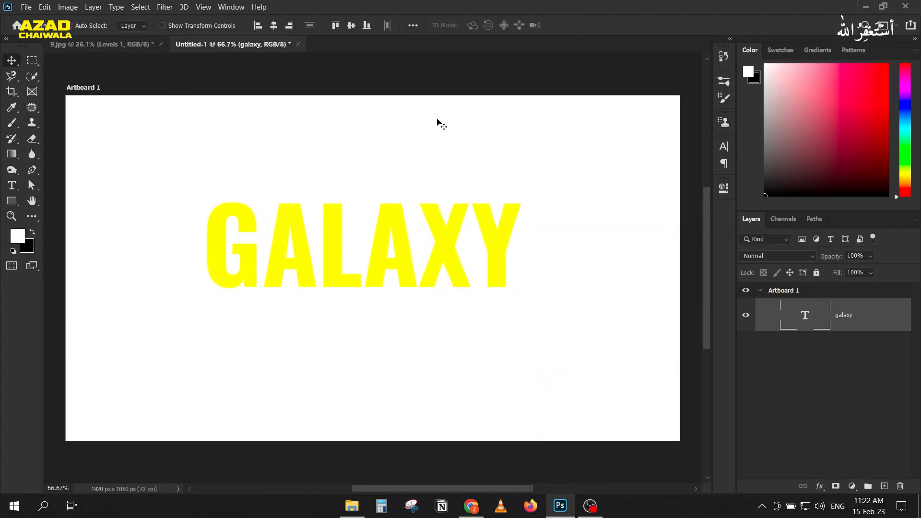
Change the galaxy text's font to Montserrat Black Regular and recentre the widened word on the artboard
click(723, 148)
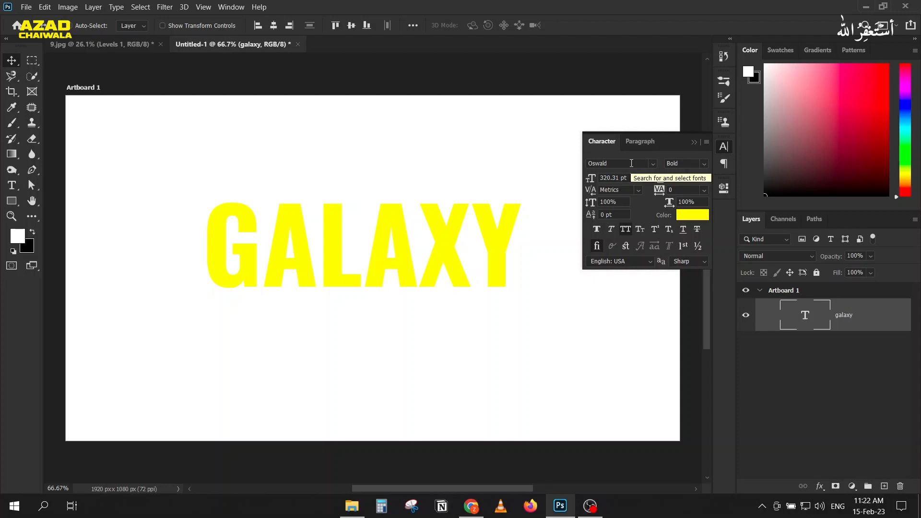
click(631, 163)
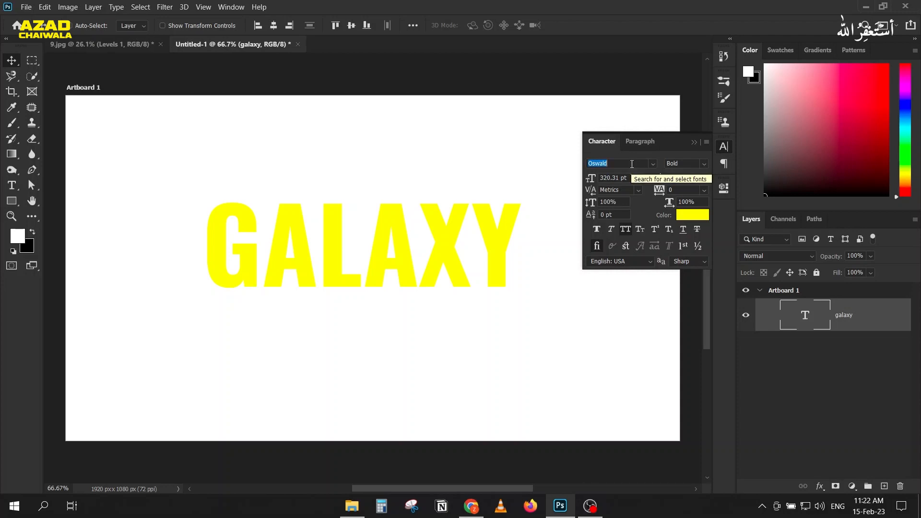
text(montserrat Black)
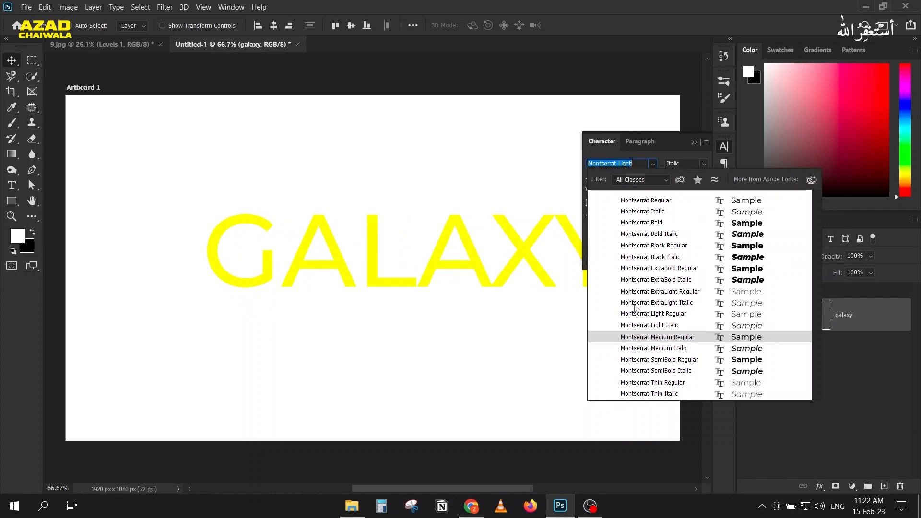
click(628, 246)
drag(494, 244, 438, 244)
click(690, 151)
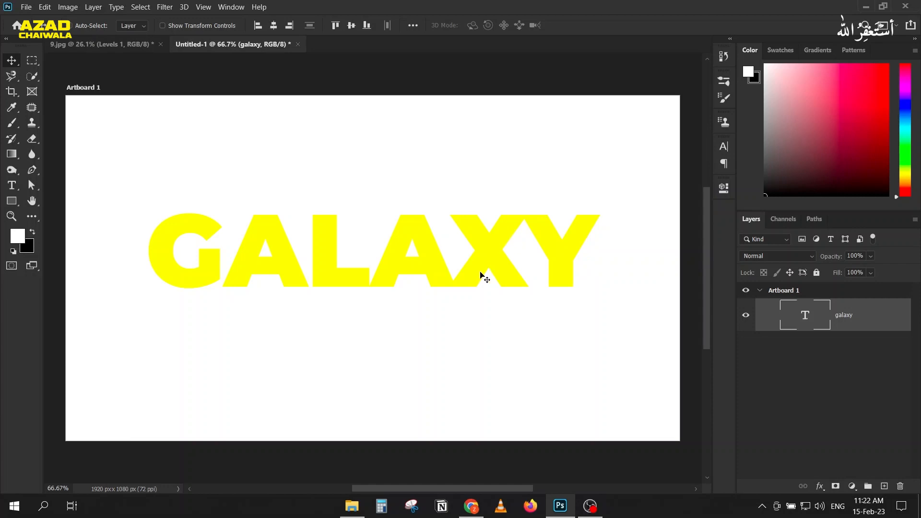
Place image 32 from the 02-Blending Modes folder above the galaxy text and clip it to the text layer
click(365, 500)
drag(815, 235, 345, 269)
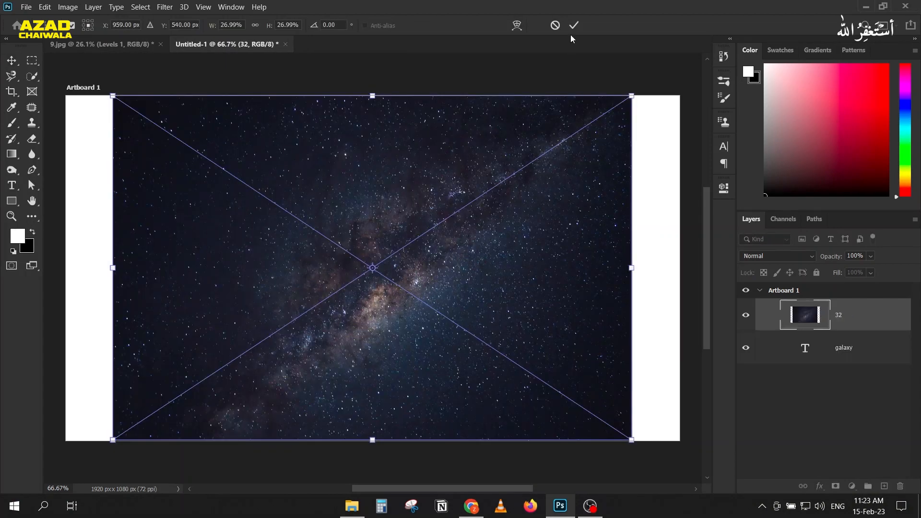
click(575, 25)
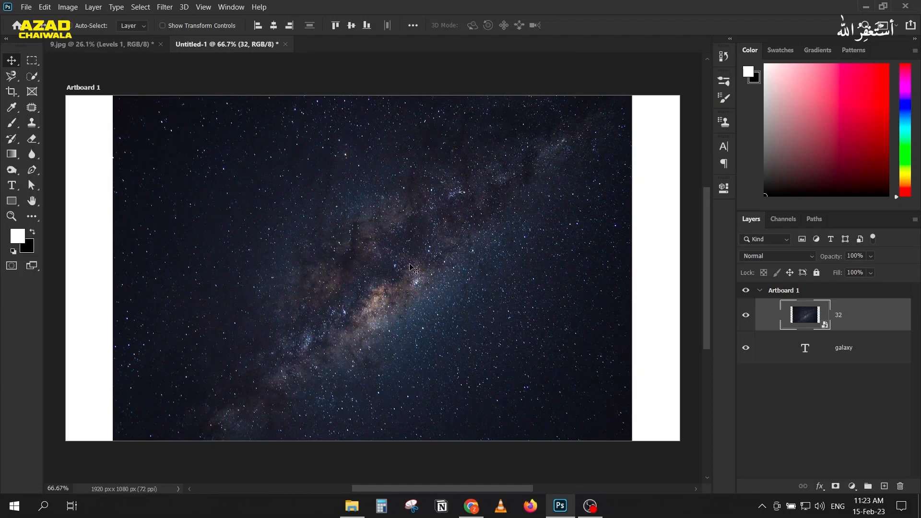
right_click(886, 312)
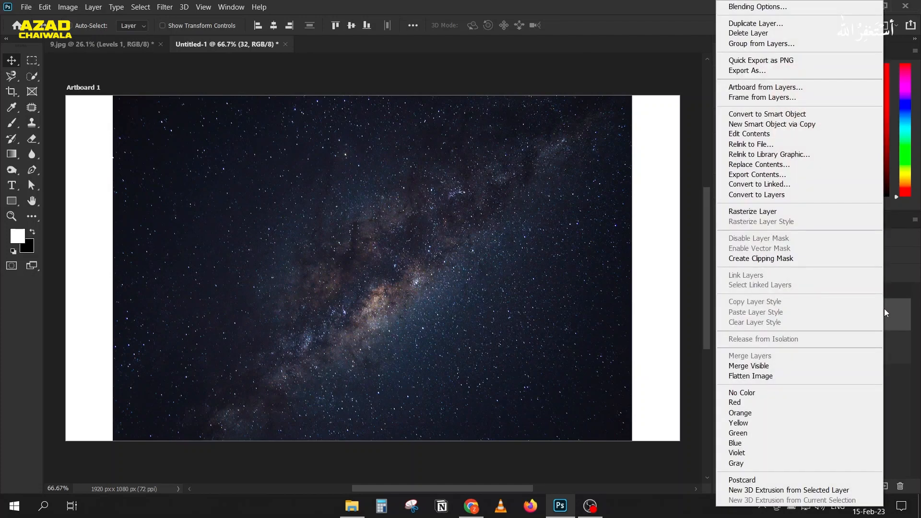
click(801, 259)
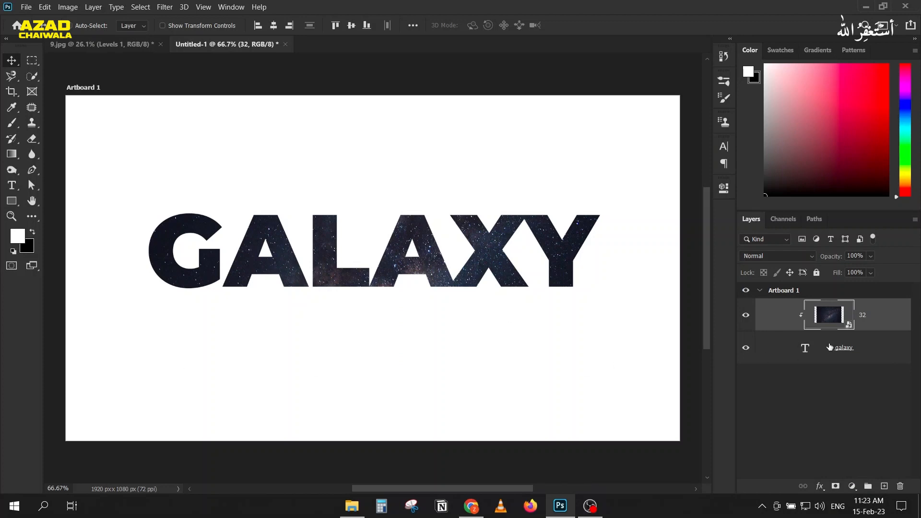
Reposition the clipped starry image within the letters and nudge the galaxy text slightly to the left
click(846, 348)
click(873, 319)
mouse_move(319, 254)
mouse_down()
mouse_move(388, 217)
mouse_move(284, 233)
mouse_move(318, 221)
mouse_move(292, 216)
mouse_move(308, 252)
mouse_move(308, 243)
mouse_move(332, 260)
mouse_up()
click(810, 351)
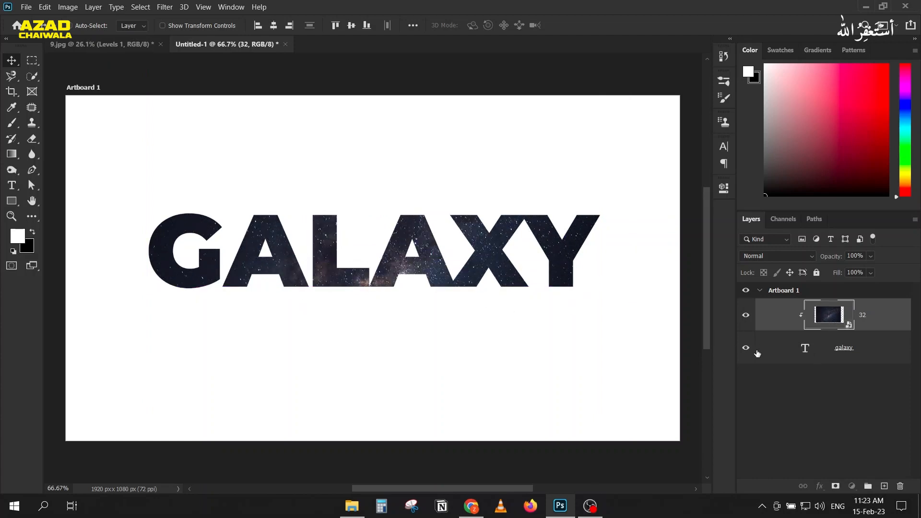
mouse_move(305, 272)
mouse_down()
mouse_move(372, 273)
mouse_move(302, 275)
mouse_up()
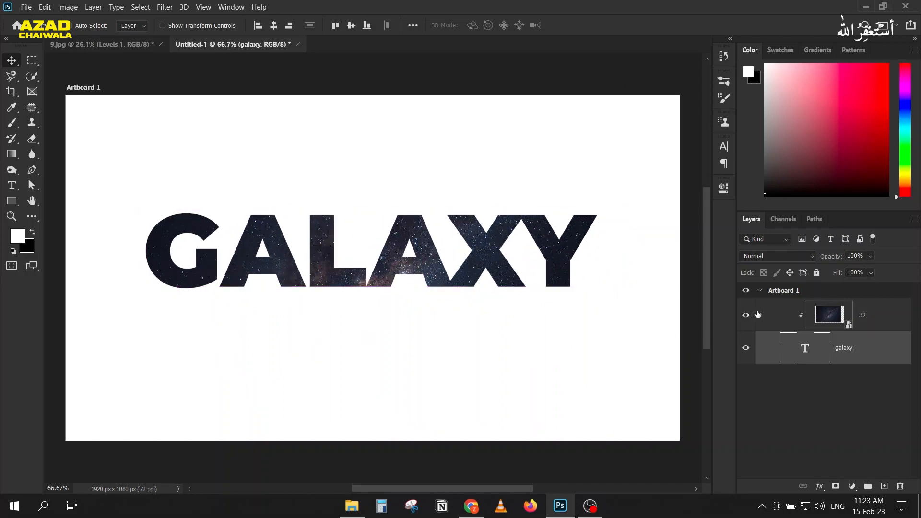
Release image layer 32's clipping mask and clip the layer to the galaxy text again
click(797, 315)
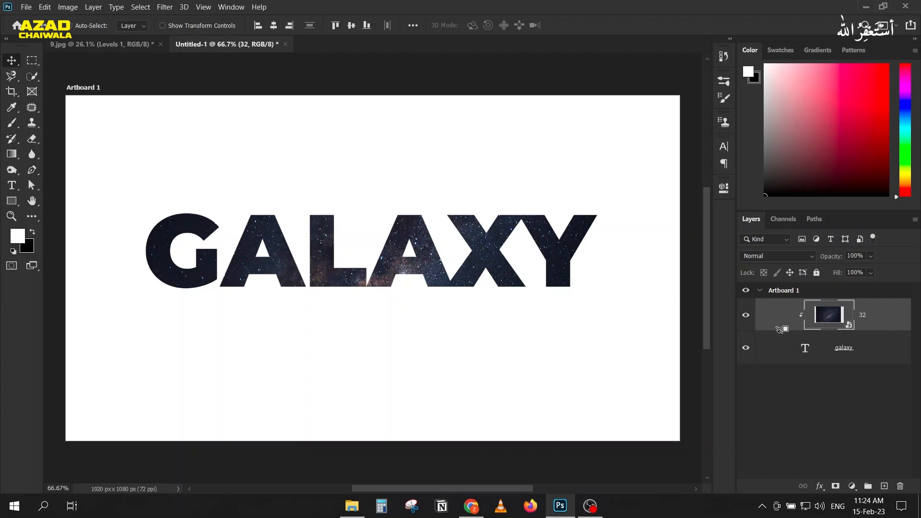
alt+click(780, 329)
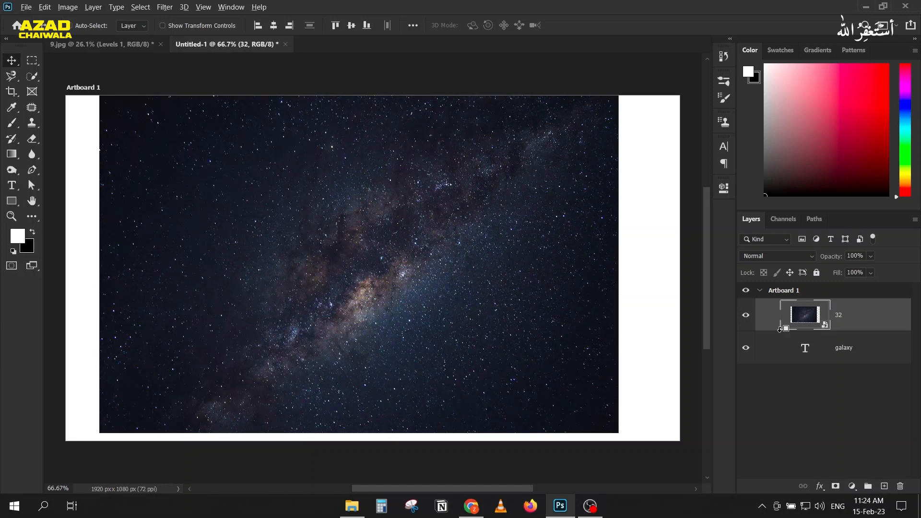
alt+click(780, 334)
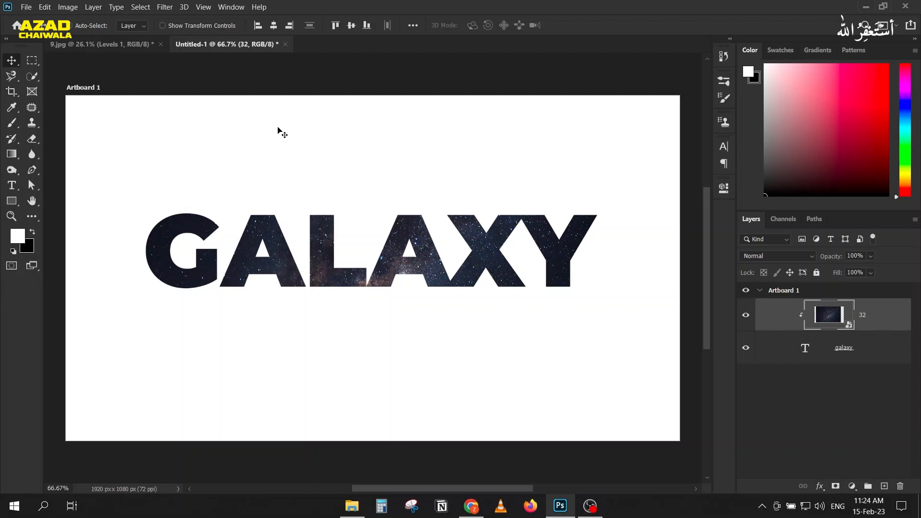
Close the galaxy document without saving and clip the Levels 1 adjustment to layer 10 in 9.jpg
click(285, 44)
click(478, 198)
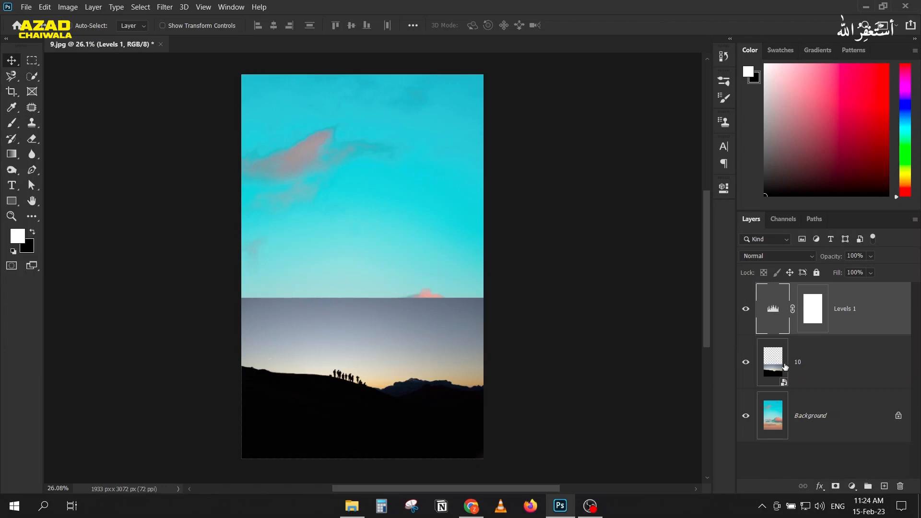
alt+click(770, 333)
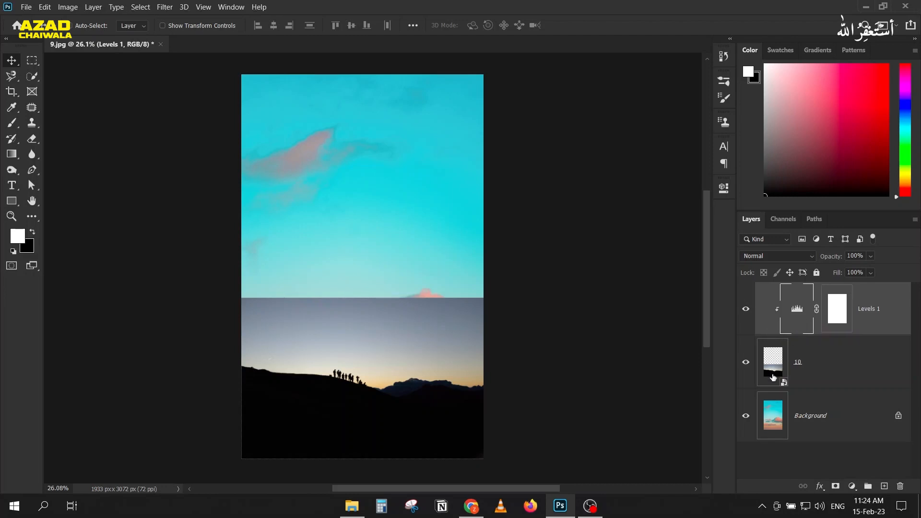
Try input white levels of 103 and 73 on the clipped Levels 1 adjustment, restoring the input range to 0 and 255
double_click(797, 310)
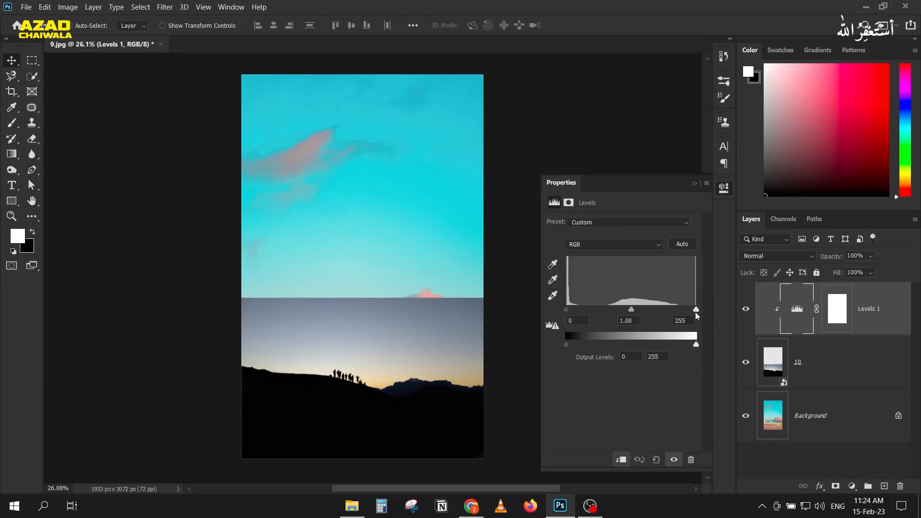
drag(696, 310, 619, 310)
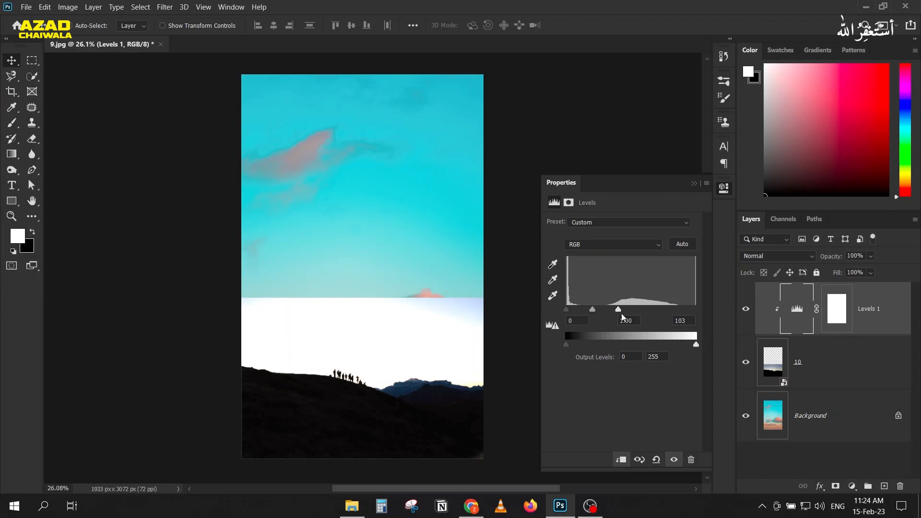
drag(618, 310, 603, 309)
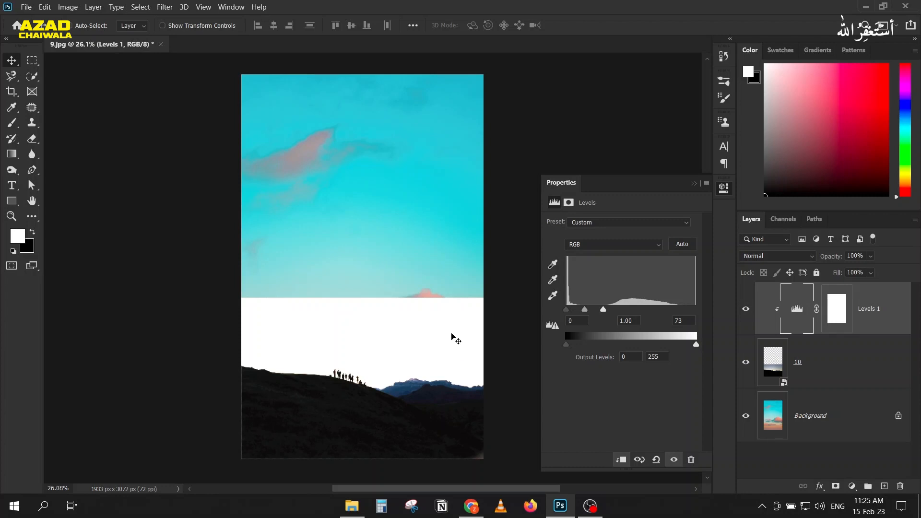
drag(603, 309, 695, 309)
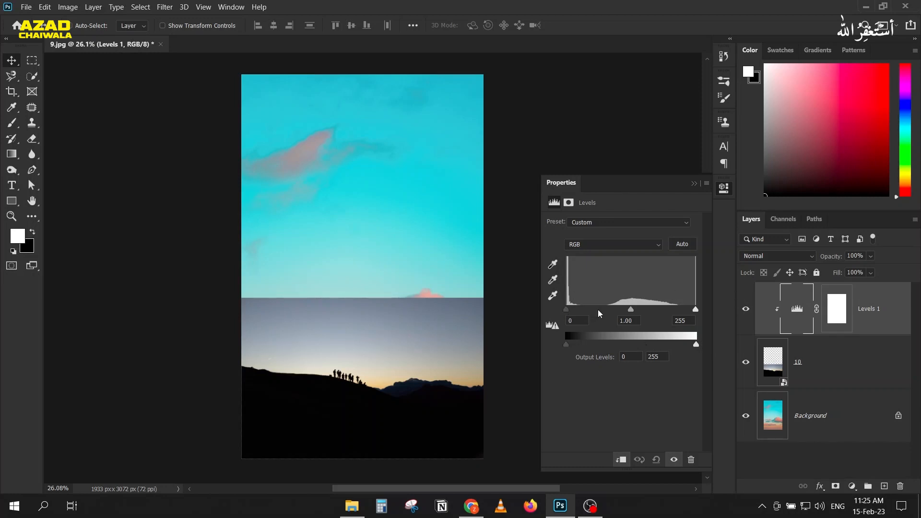
mouse_move(569, 312)
mouse_down()
mouse_move(598, 312)
mouse_move(556, 312)
mouse_up()
drag(696, 309, 715, 313)
Try an output white level of 107 and an output black level of 113, restoring each to its default
drag(696, 346, 621, 346)
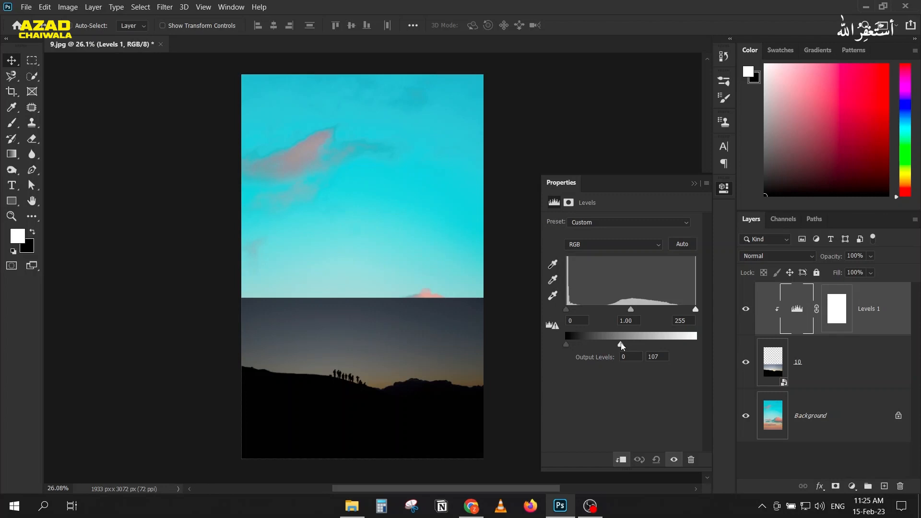
drag(621, 345, 708, 341)
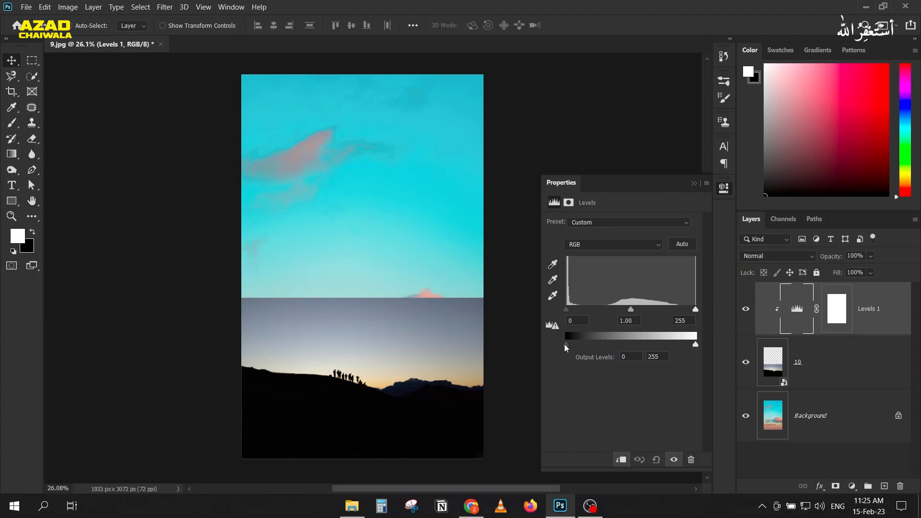
drag(565, 346, 625, 345)
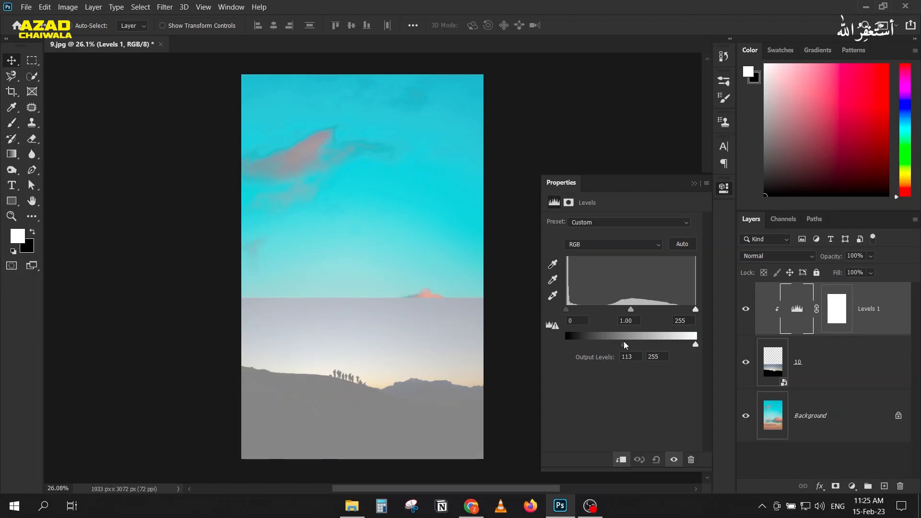
drag(625, 345, 548, 347)
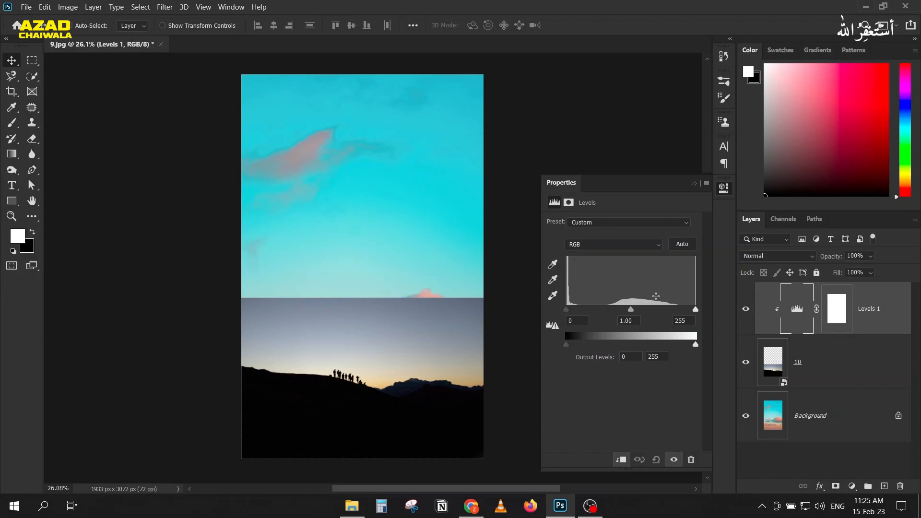
Set the Levels 1 input white level to 79 and close its properties
drag(695, 310, 613, 312)
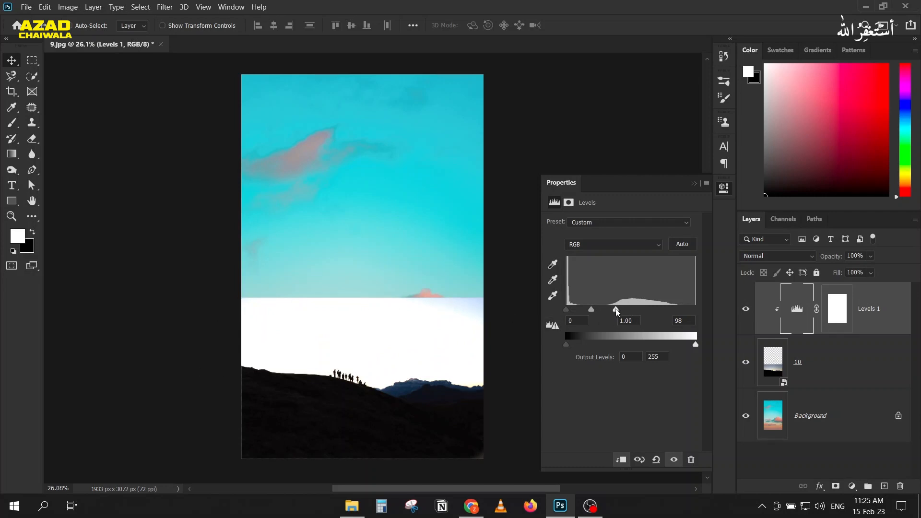
drag(617, 311, 607, 313)
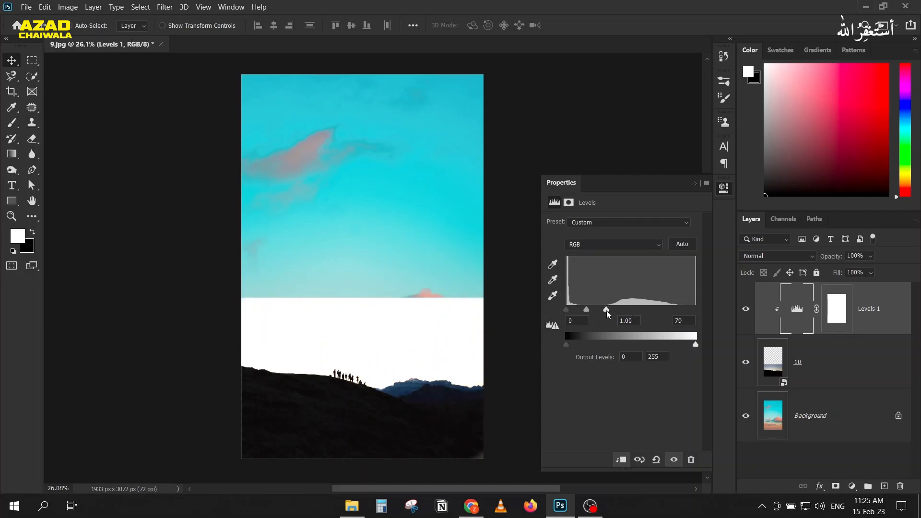
click(694, 184)
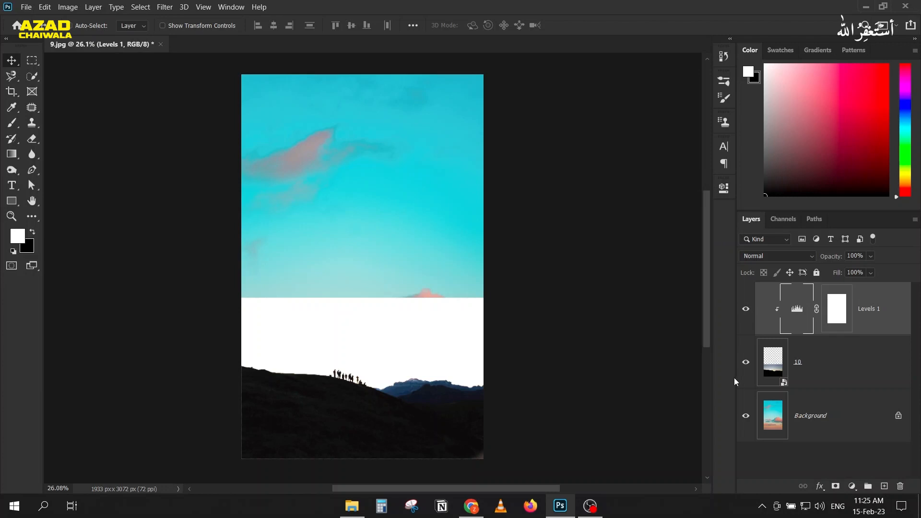
Set the blending mode of layer 10 to Darken
click(769, 371)
click(762, 257)
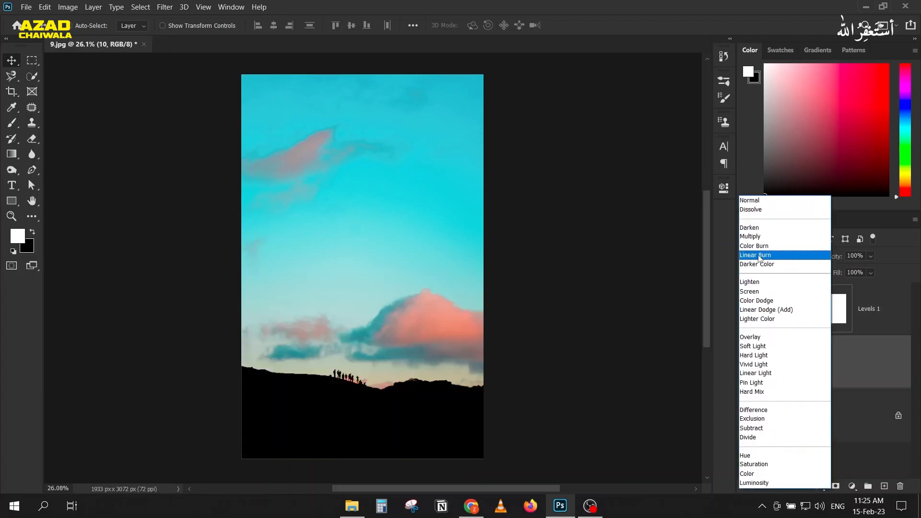
click(751, 229)
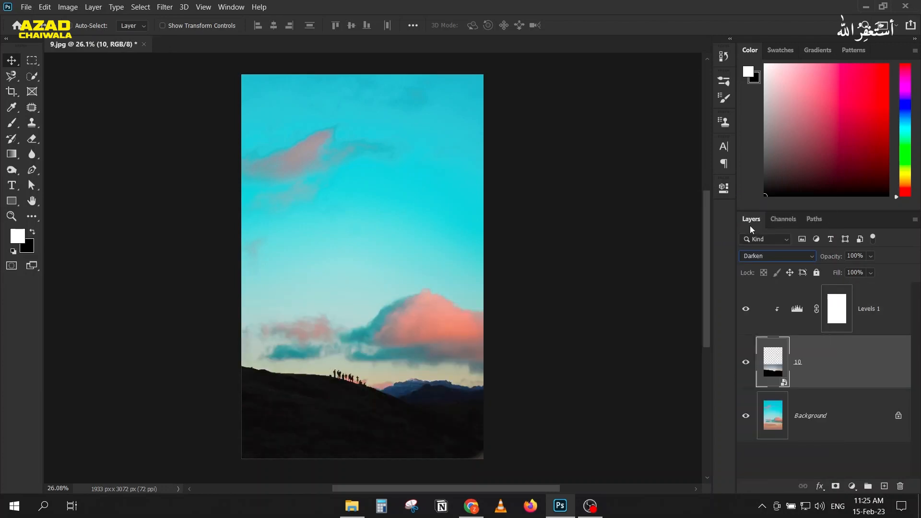
Set the Levels 1 adjustment's input black level to 7 and input white level to 152
double_click(796, 309)
drag(606, 312, 644, 315)
mouse_move(566, 310)
mouse_down()
mouse_move(577, 314)
mouse_move(559, 315)
mouse_up()
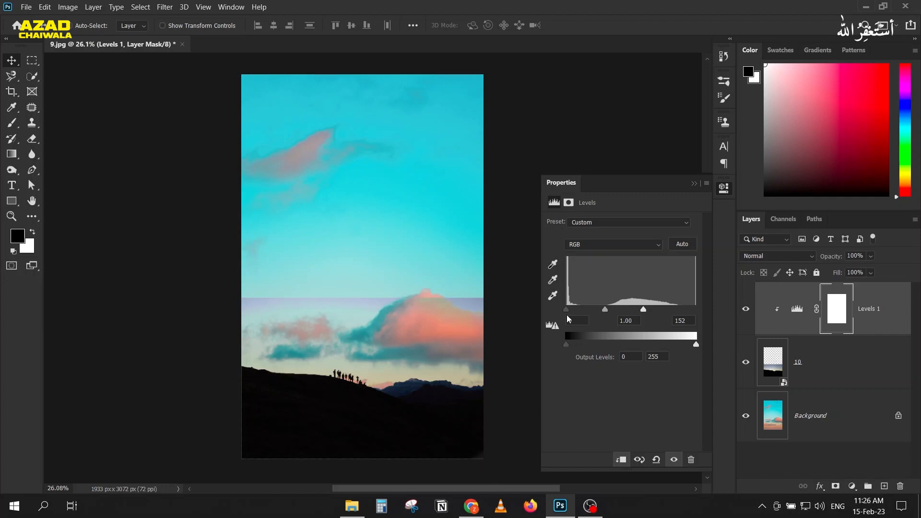
drag(566, 311, 569, 312)
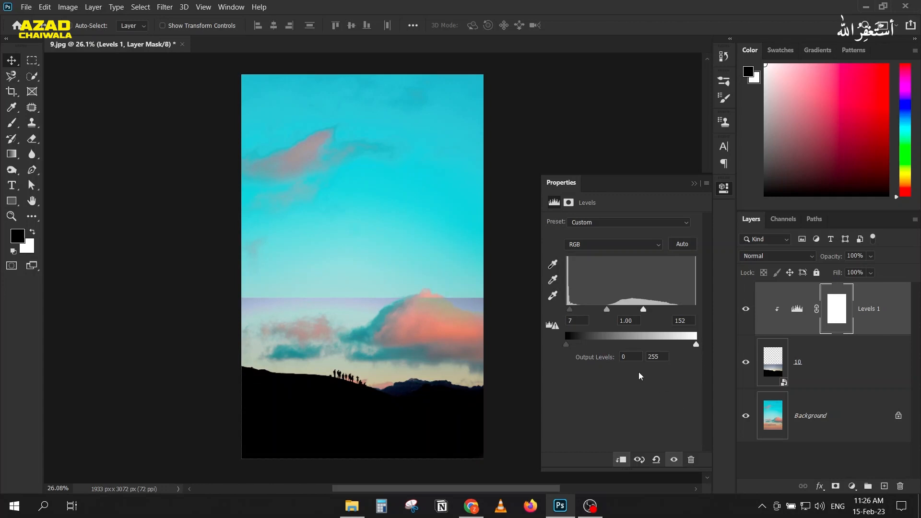
Set the Levels 1 adjustment's input white level to 113 and close its properties
drag(643, 311, 625, 311)
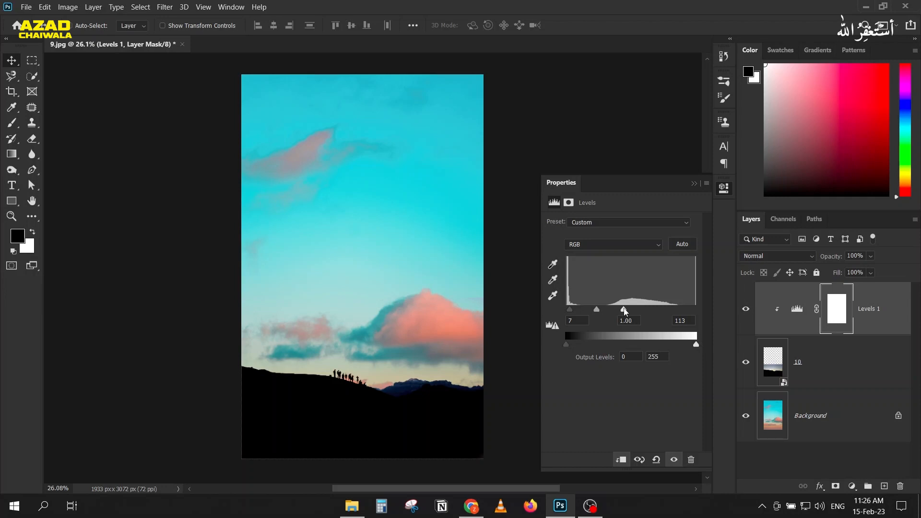
click(694, 186)
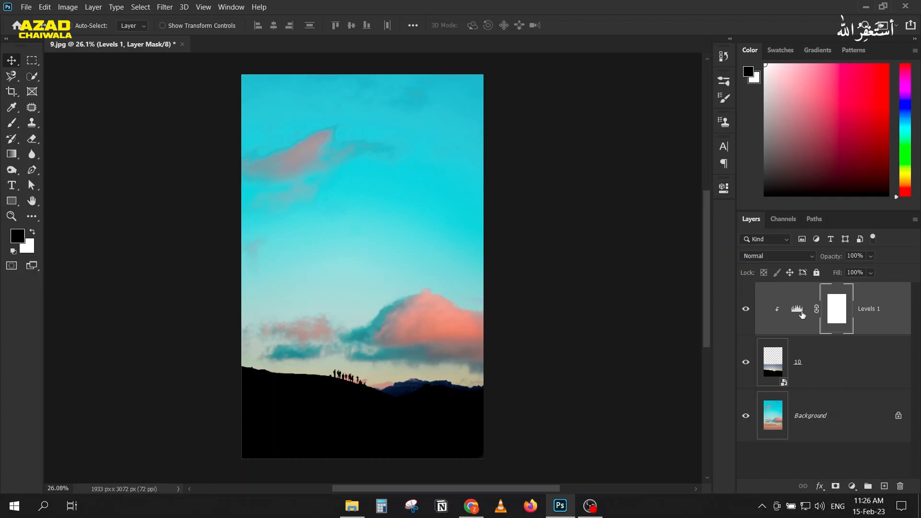
Close 9.jpg without saving and open 11.jpg from the 02-Blending Modes folder, converting its colors to the working space
click(182, 45)
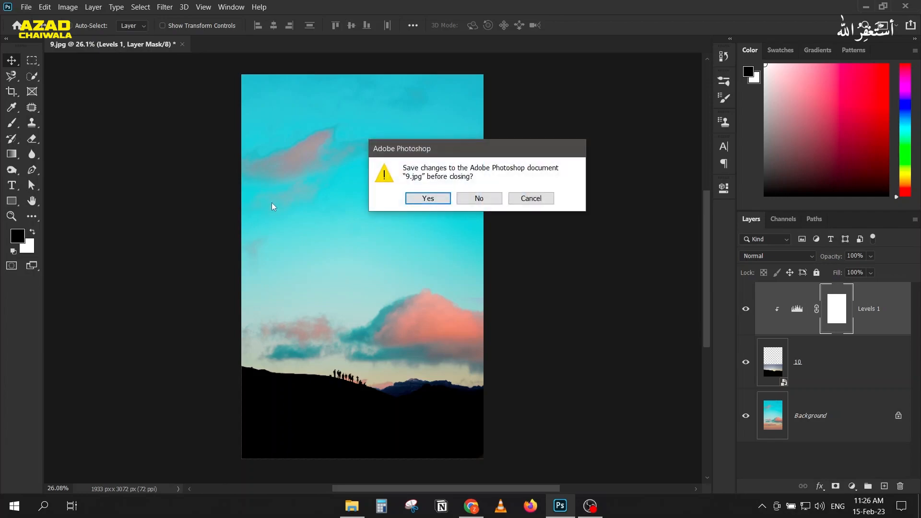
key(n)
click(346, 506)
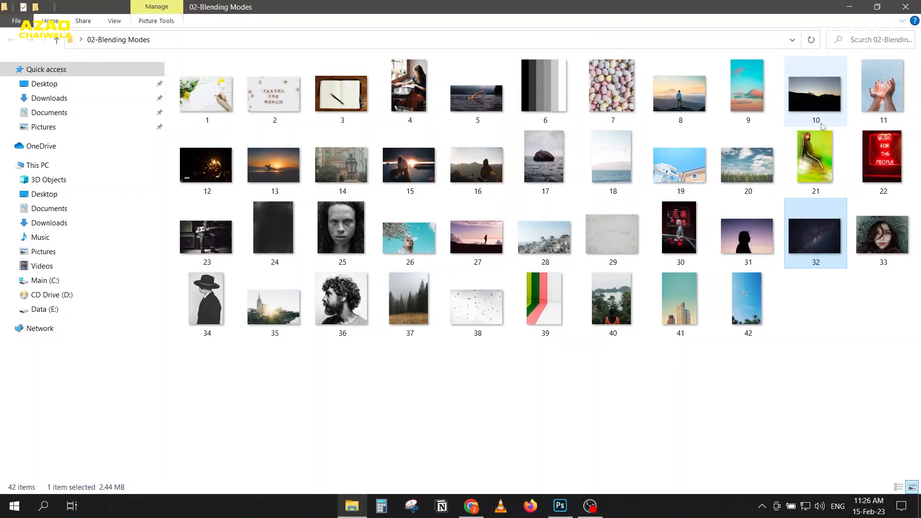
drag(883, 91, 376, 304)
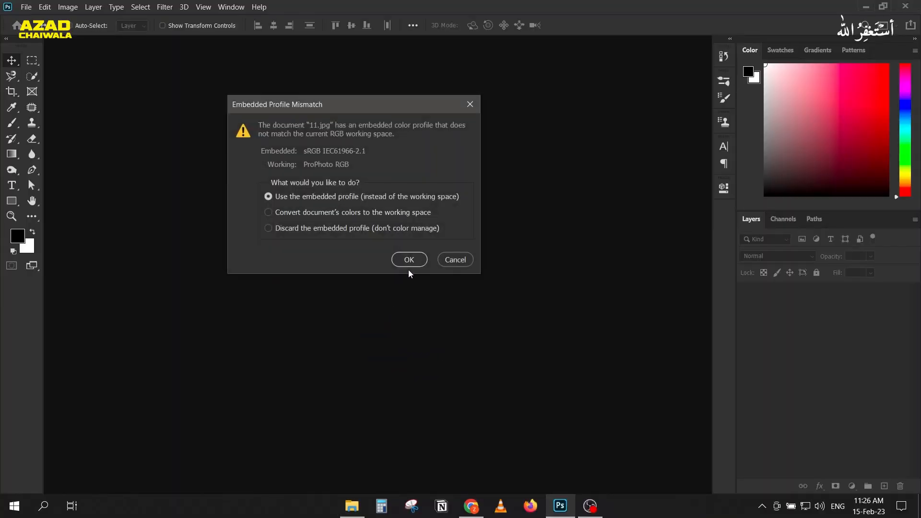
click(325, 215)
click(408, 260)
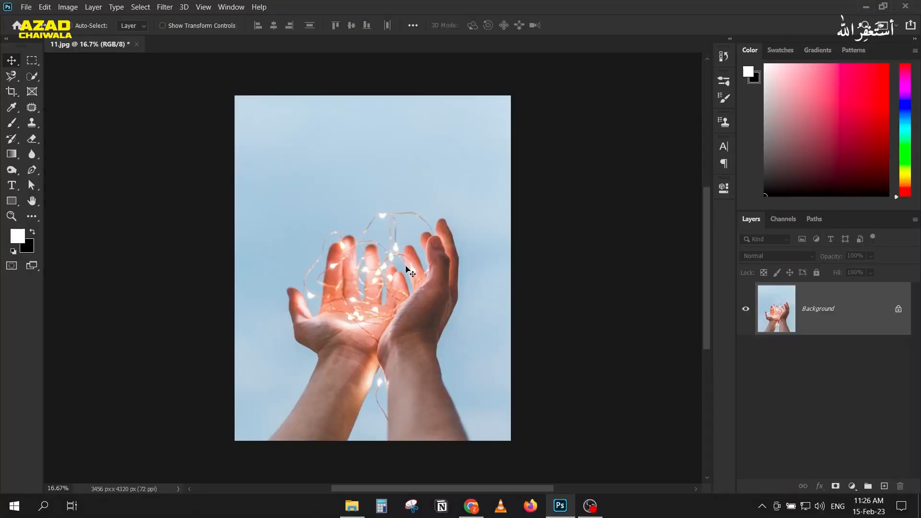
Place image 12 over the hands photo and set its blending mode to Linear Dodge (Add)
mouse_move(356, 512)
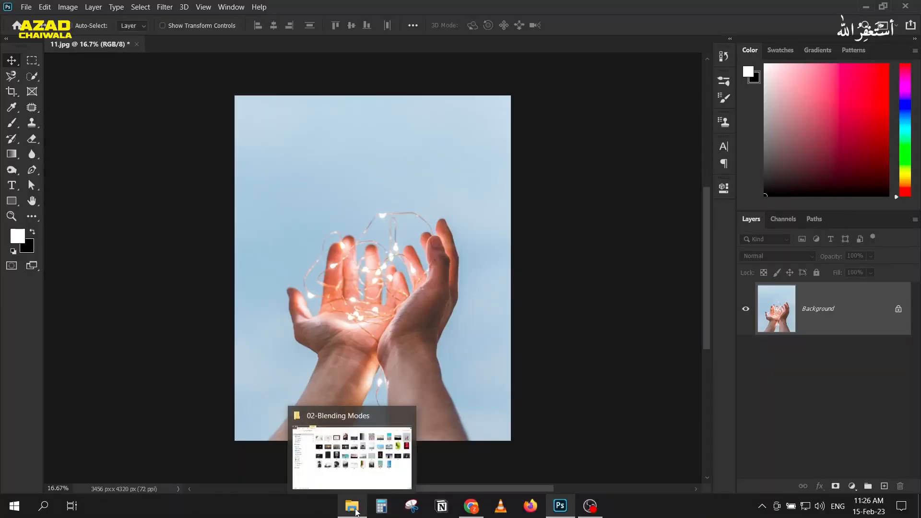
click(356, 512)
drag(207, 166, 430, 277)
drag(403, 304, 402, 306)
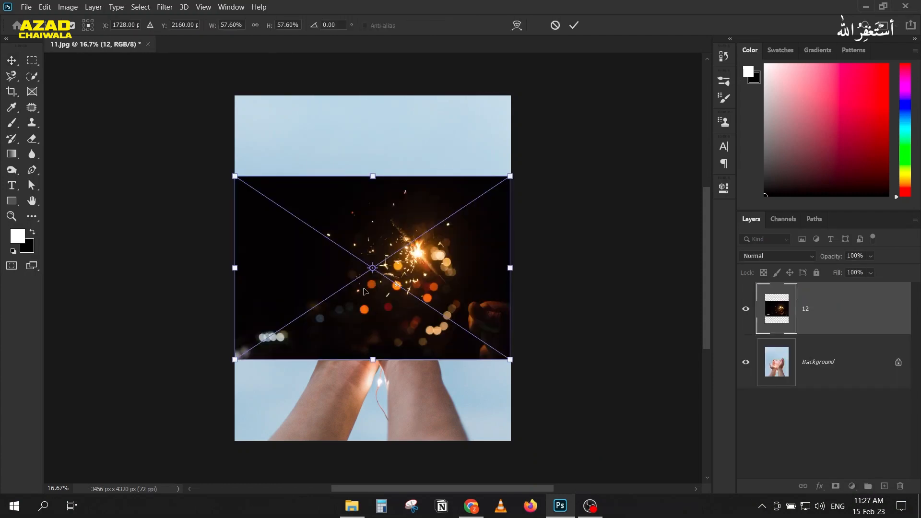
key(Return)
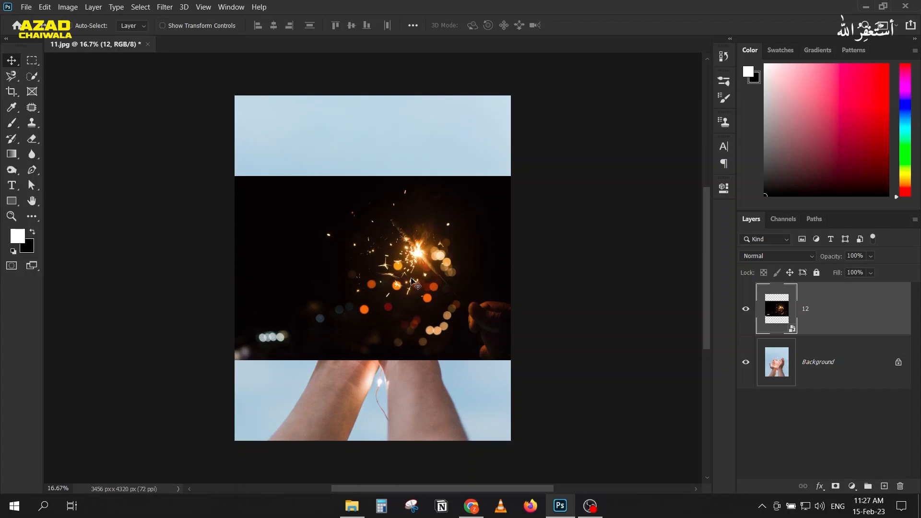
click(764, 257)
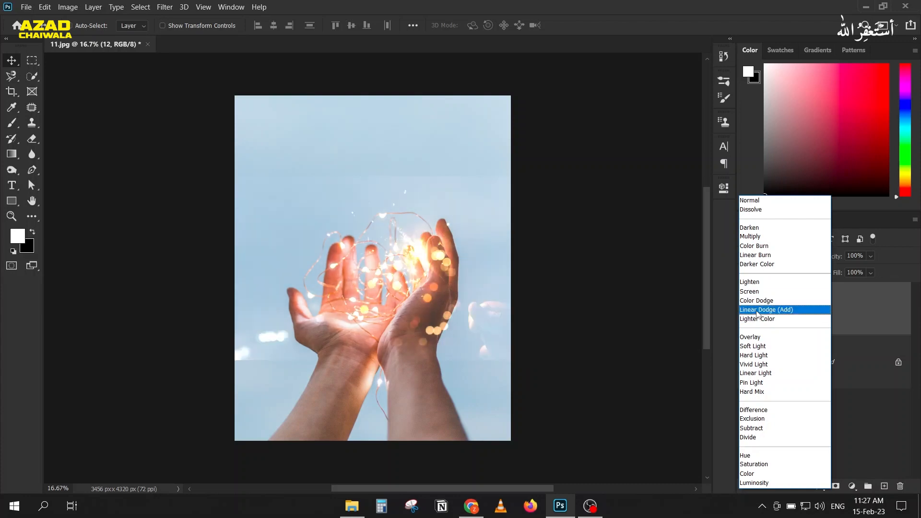
click(758, 311)
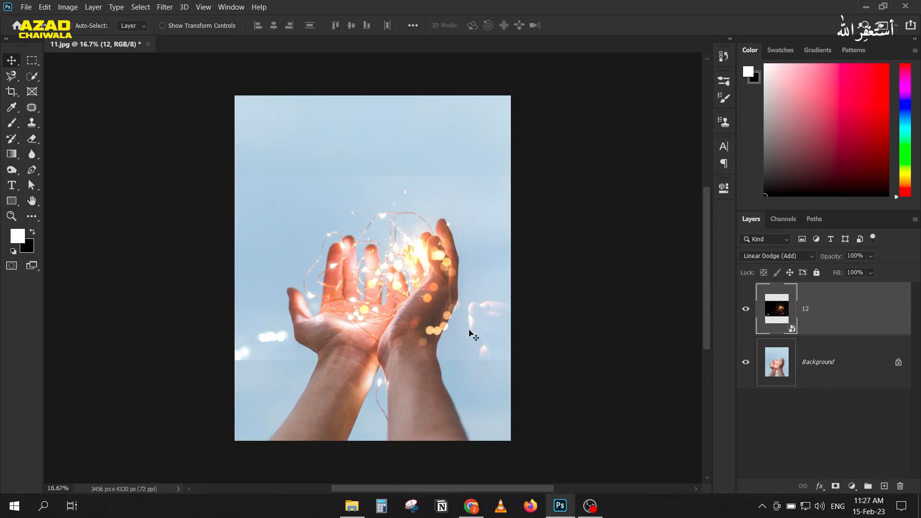
Add a layer mask to layer 12 and paint black around the hands to hide the sparkler photo's edges
click(835, 486)
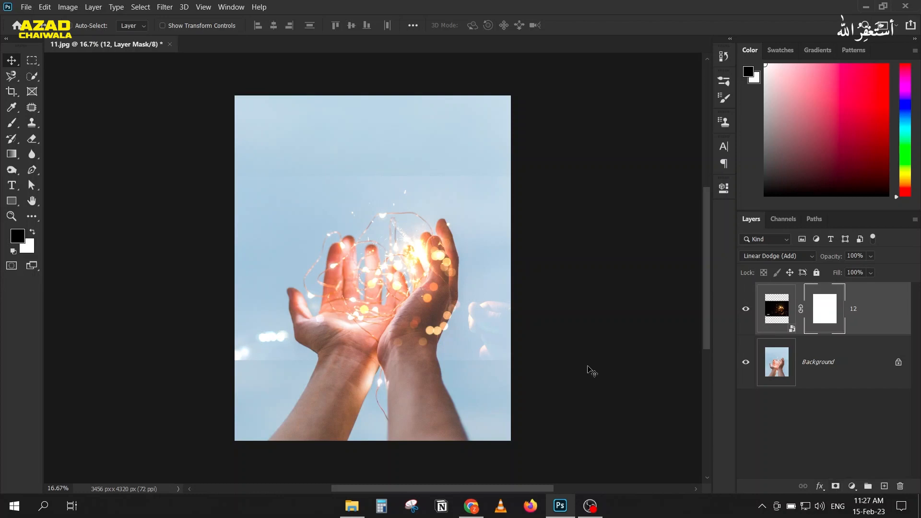
key(b)
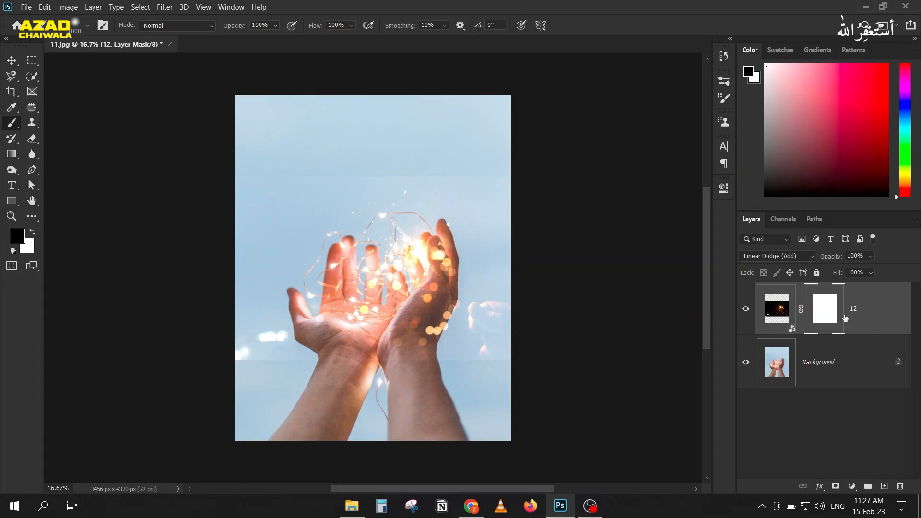
mouse_move(505, 339)
mouse_down()
mouse_move(502, 326)
mouse_move(505, 349)
mouse_move(499, 339)
mouse_move(517, 356)
mouse_up()
mouse_move(176, 397)
mouse_down()
mouse_move(267, 377)
mouse_move(259, 380)
mouse_up()
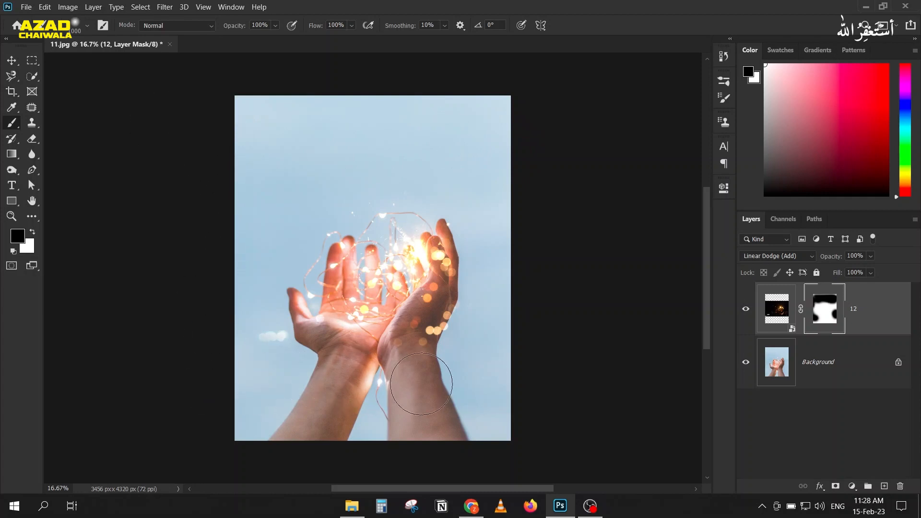
mouse_move(497, 388)
mouse_down()
mouse_move(525, 376)
mouse_move(537, 326)
mouse_move(525, 269)
mouse_move(535, 436)
mouse_up()
Apply Levels as a smart filter to layer 12's image, raising the input black level to about 13 and adjusting the input white level
click(776, 307)
click(776, 307)
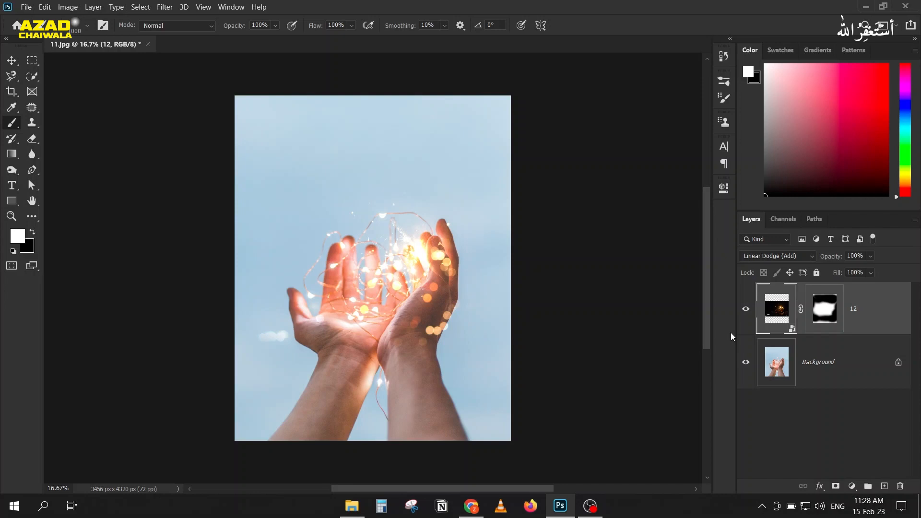
key(ctrl+l)
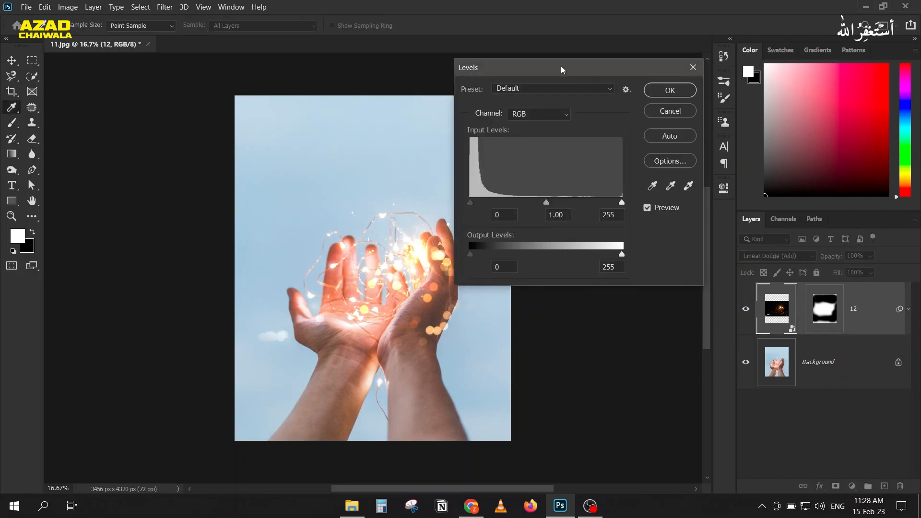
drag(560, 66, 580, 65)
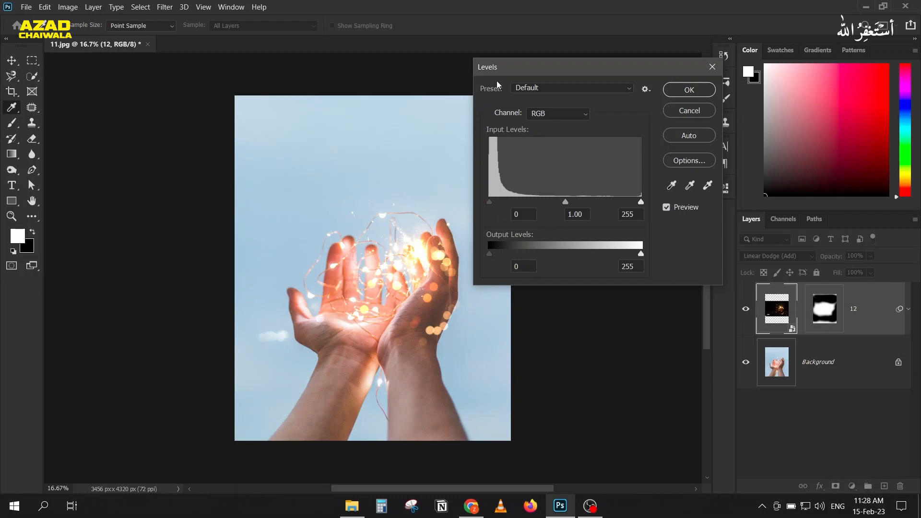
drag(497, 68, 515, 54)
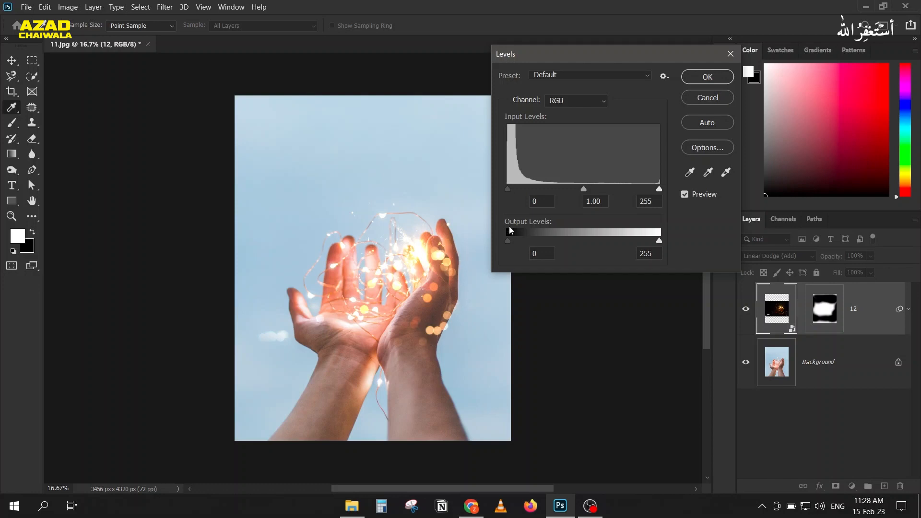
mouse_move(507, 191)
mouse_down()
mouse_move(568, 187)
mouse_move(486, 191)
mouse_move(517, 186)
mouse_up()
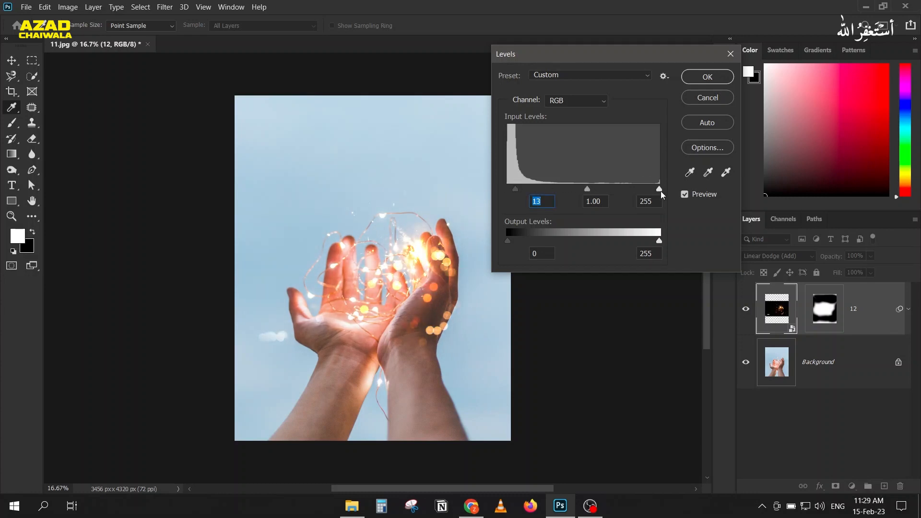
drag(661, 191, 636, 187)
click(645, 201)
drag(515, 194, 514, 194)
click(694, 82)
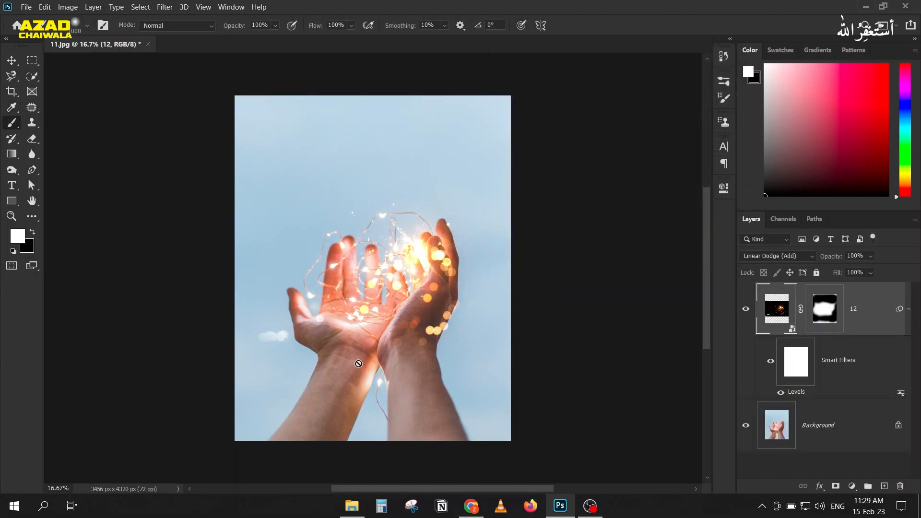
Close 11.jpg without saving and open 13.jpg from the 02-Blending Modes folder, converting its colors to the working space
click(148, 44)
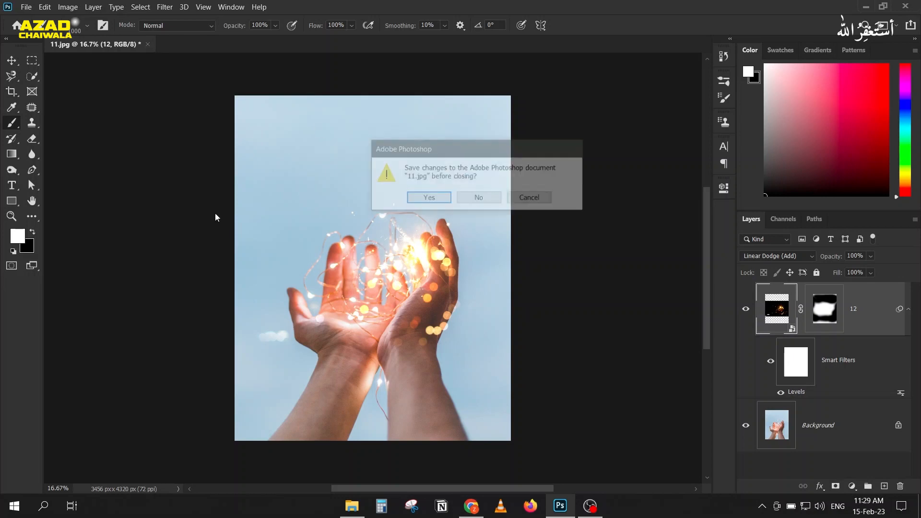
click(485, 197)
click(352, 505)
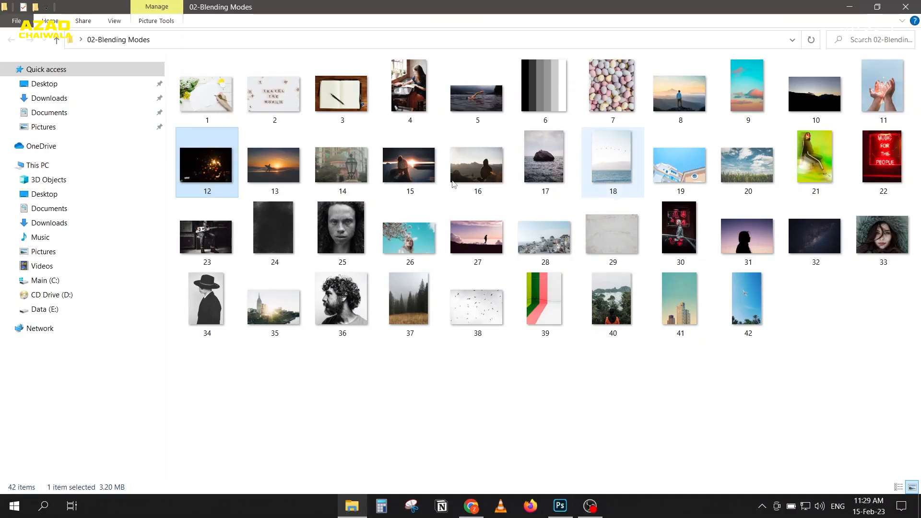
drag(261, 166, 422, 275)
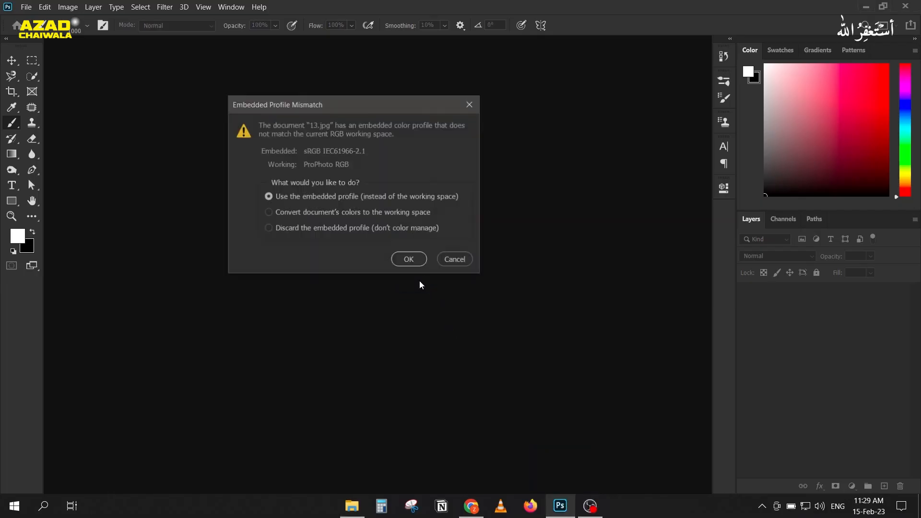
click(342, 213)
click(409, 259)
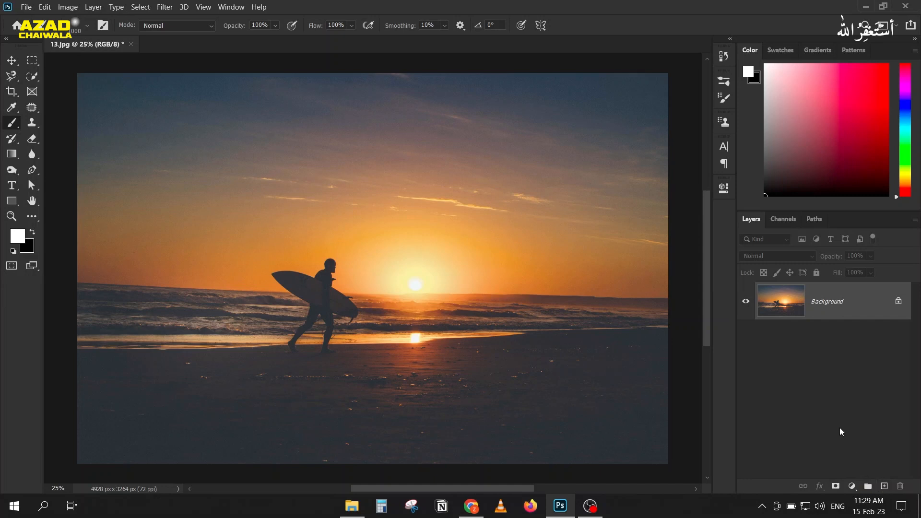
click(884, 486)
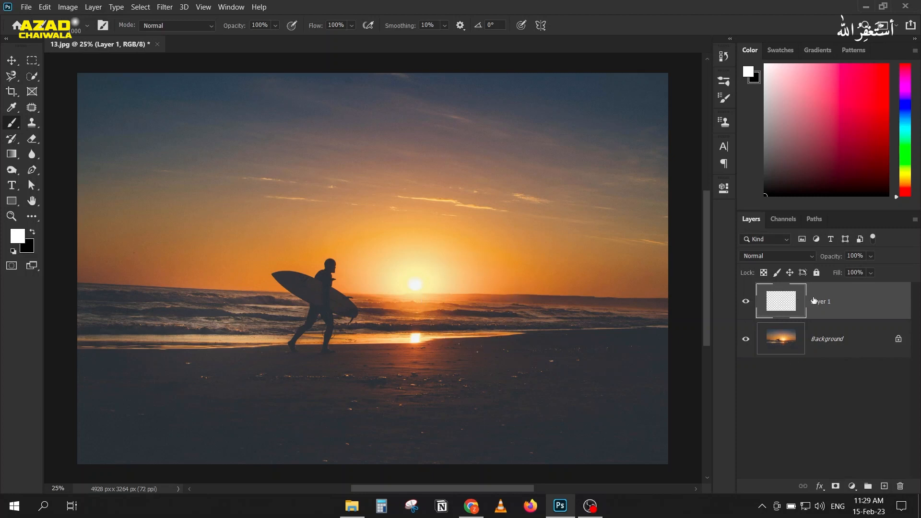
key(Delete)
click(852, 487)
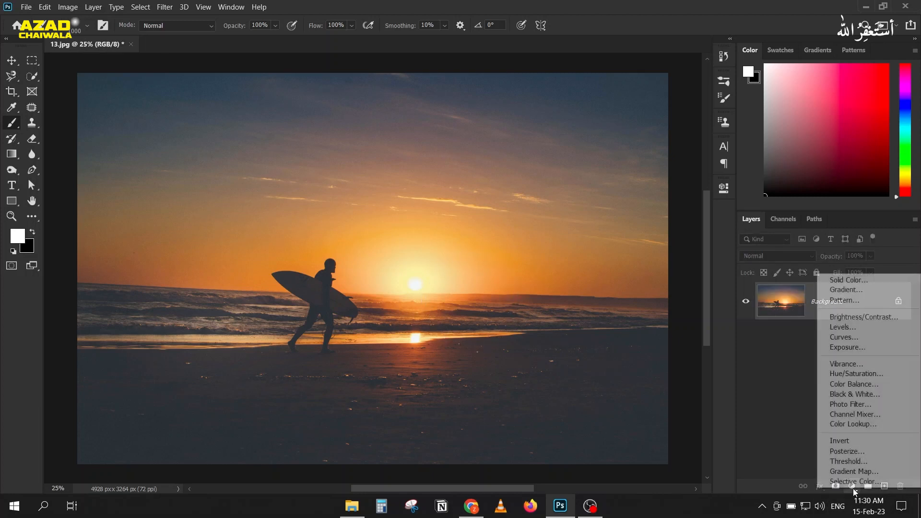
click(856, 291)
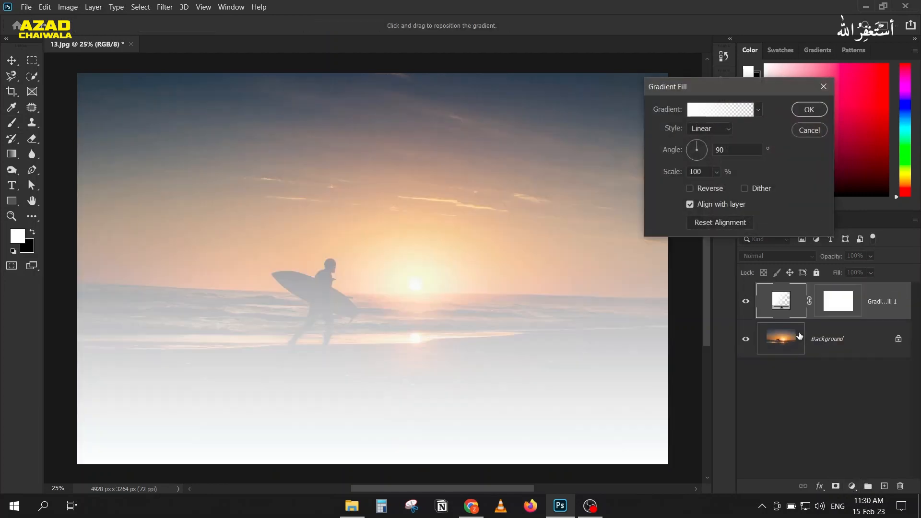
click(700, 111)
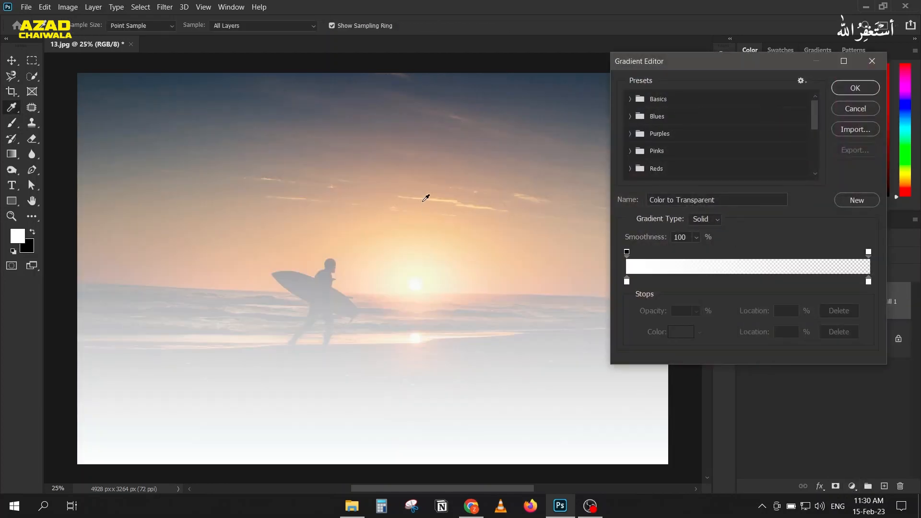
click(856, 109)
click(815, 130)
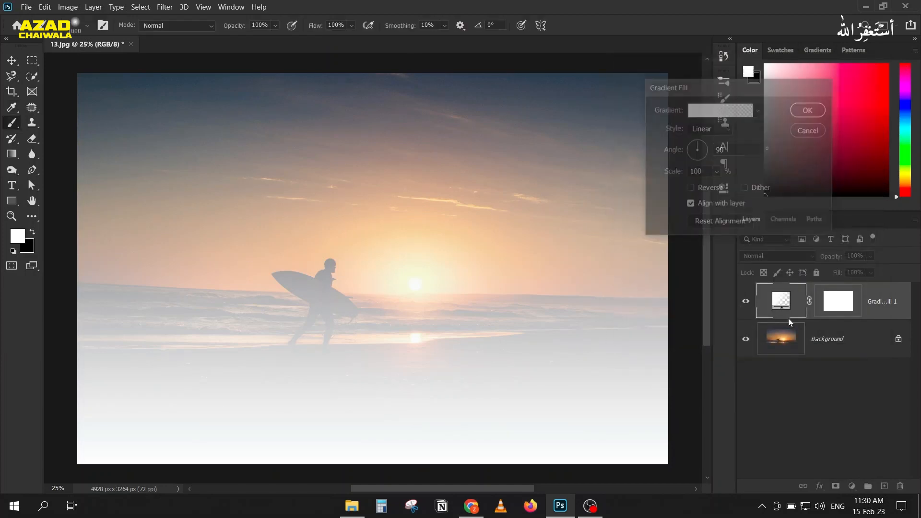
Fill a new layer with a reversed radial gradient, orange at the middle and dark at the edges, using colors sampled from the photo
click(884, 484)
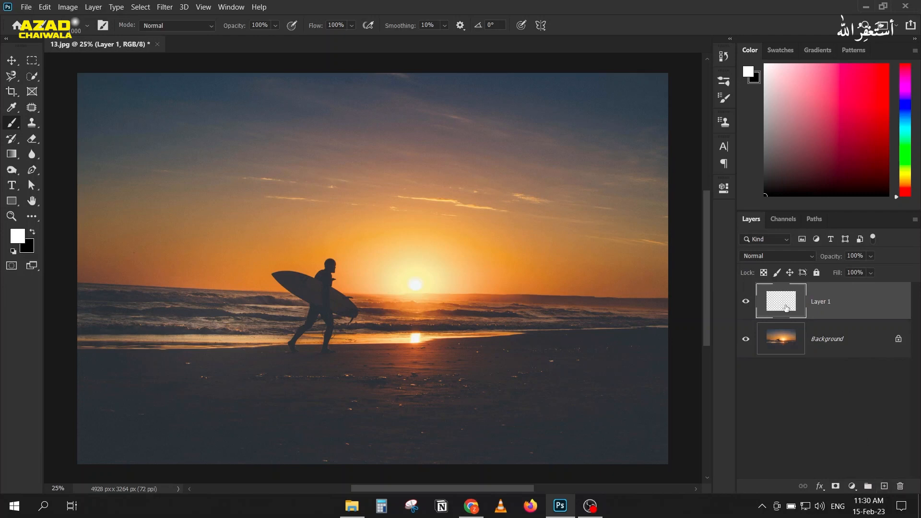
click(14, 158)
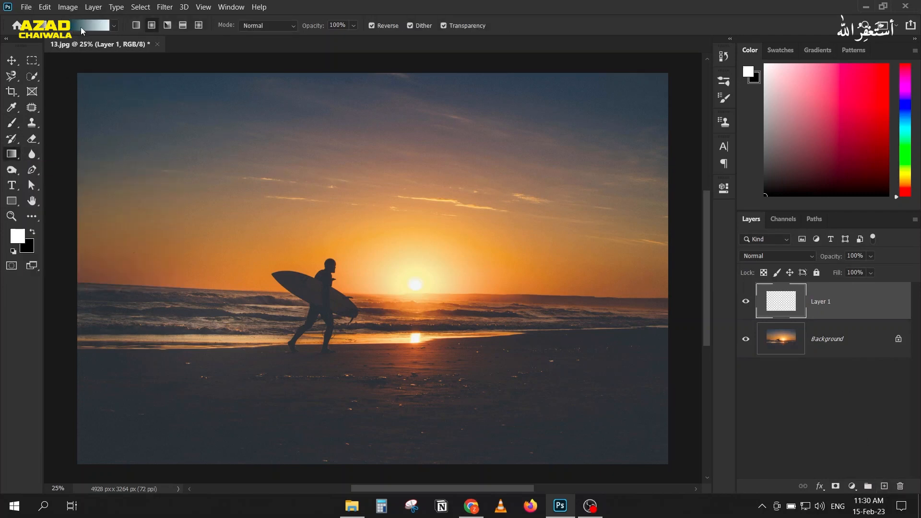
click(81, 27)
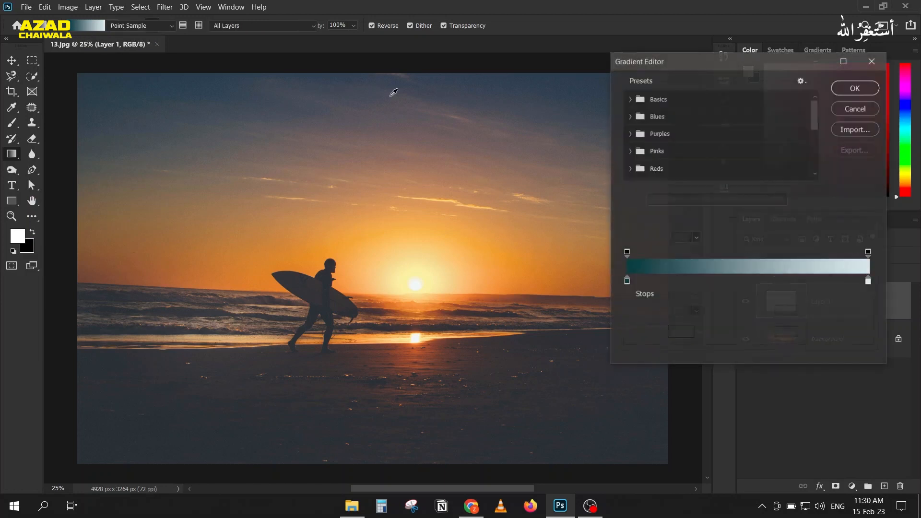
click(627, 282)
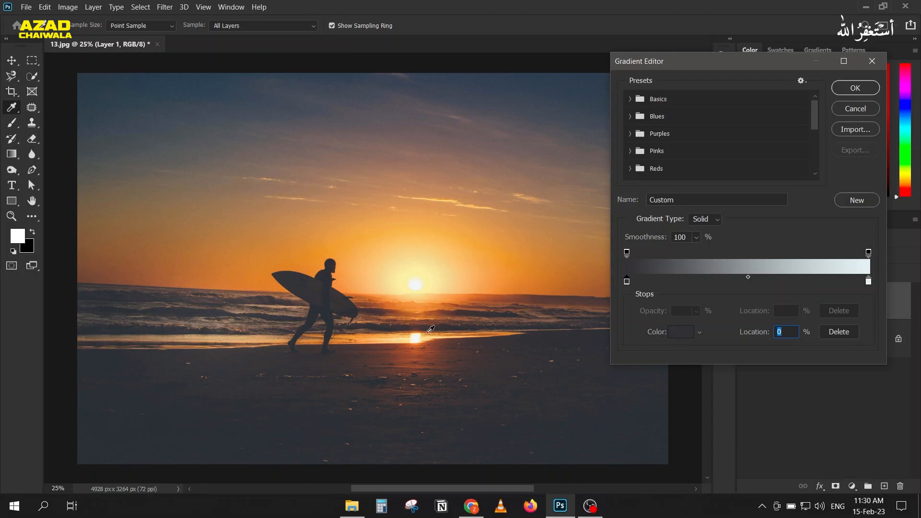
click(869, 283)
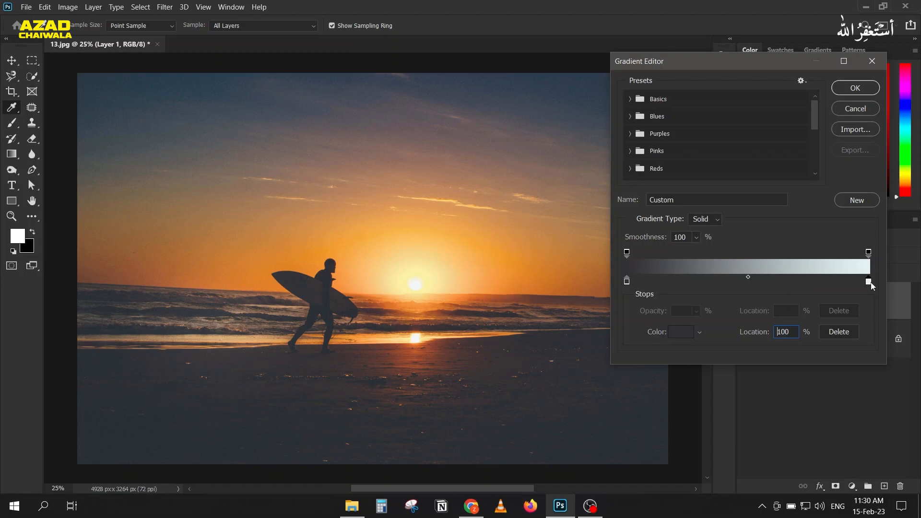
click(440, 232)
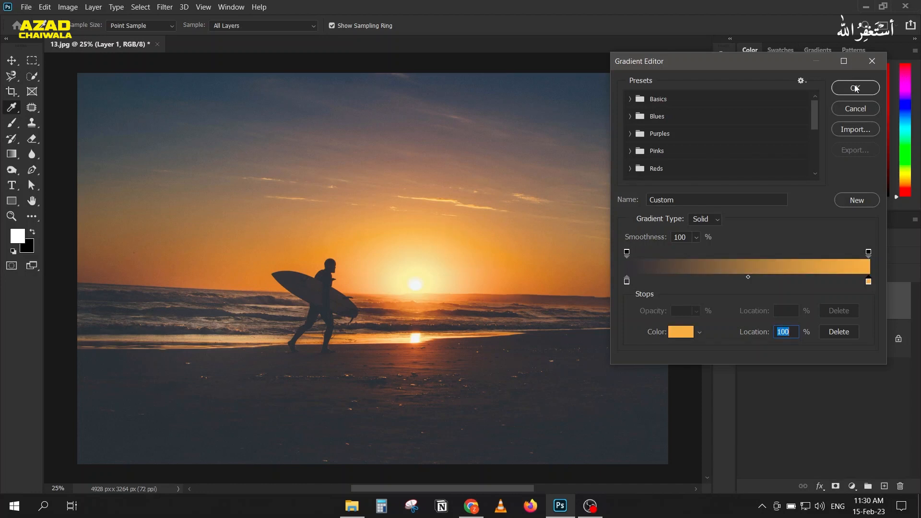
click(856, 88)
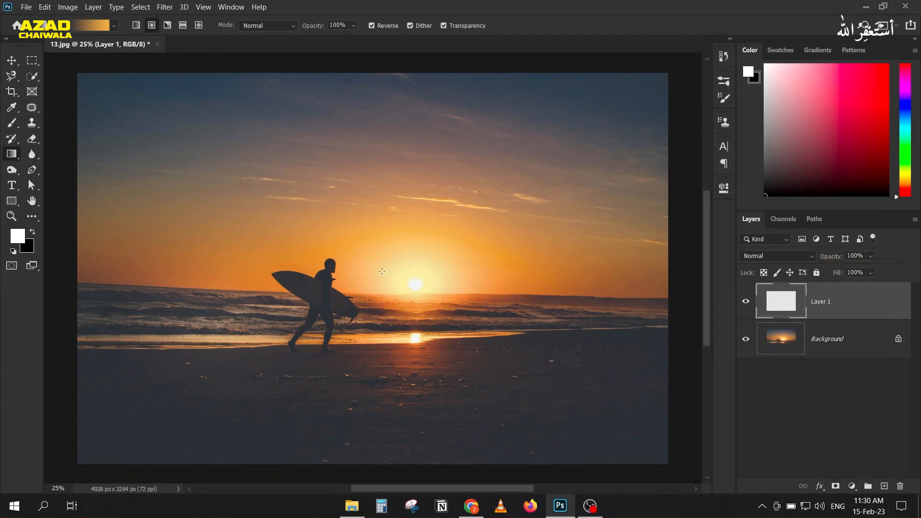
drag(380, 271, 250, 265)
drag(119, 259, 98, 275)
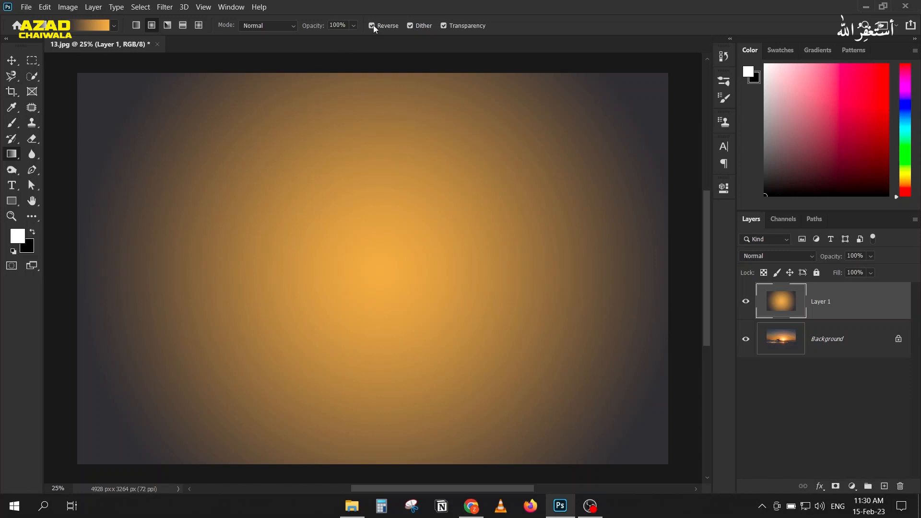
Set the gradient layer's blending mode to Overlay and compare the photo with the layer hidden and shown
click(780, 259)
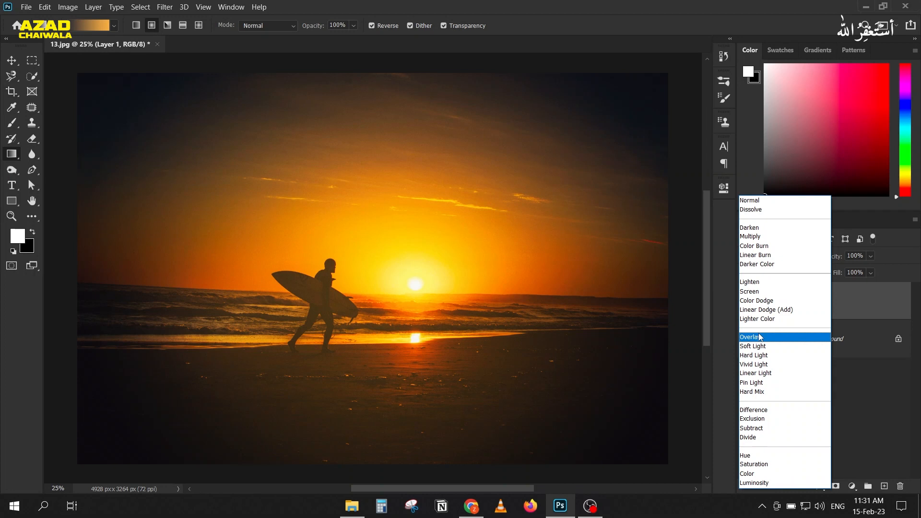
click(758, 338)
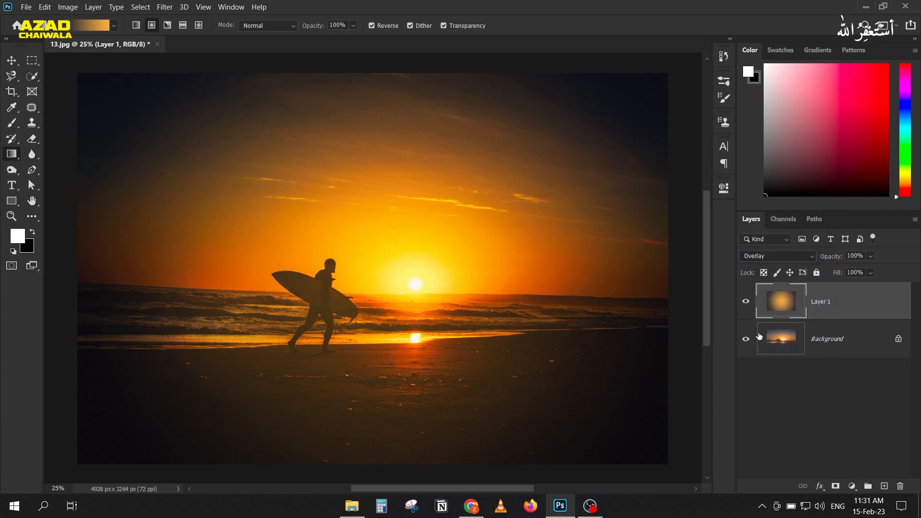
click(746, 303)
click(746, 303)
click(746, 303)
click(747, 304)
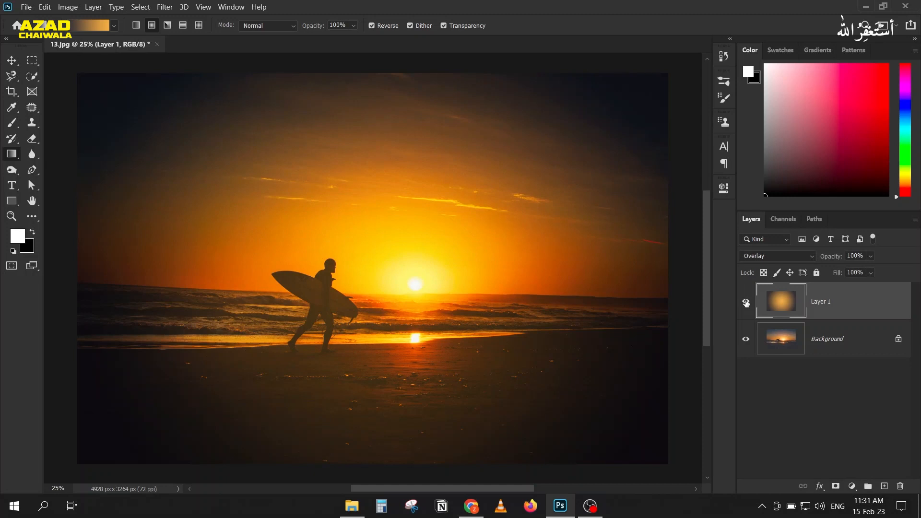
Set the gradient layer's blending mode to Soft Light and toggle its visibility to compare before and after
click(746, 259)
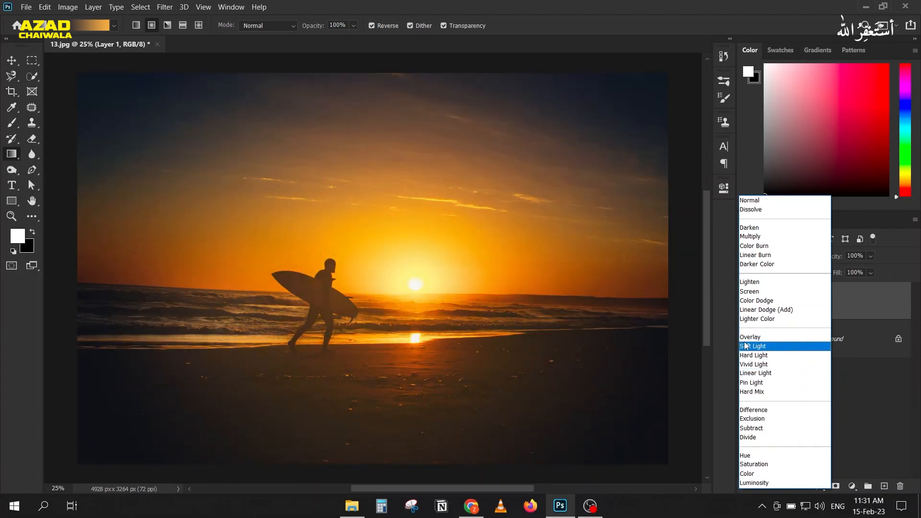
click(745, 345)
click(746, 303)
click(746, 304)
click(746, 304)
click(745, 303)
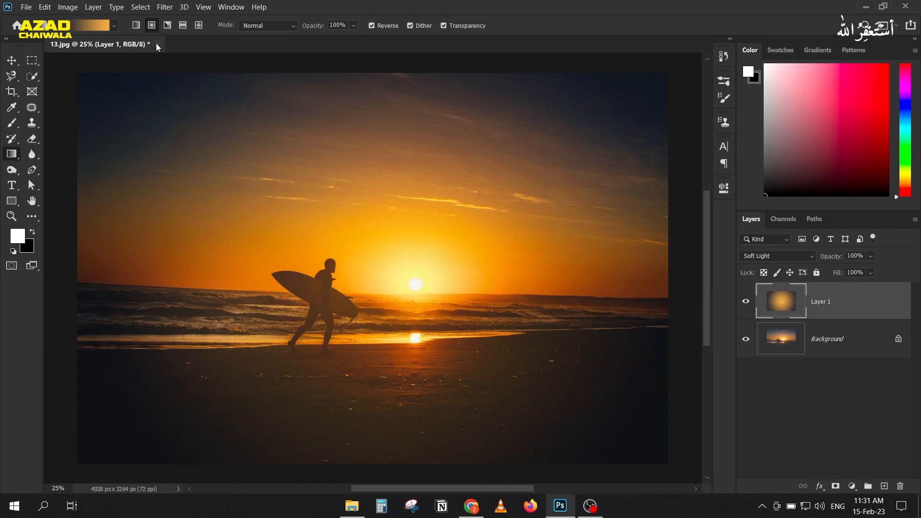
Rename the gradient layer to "Vignette"
double_click(822, 301)
text(Vignette)
key(Return)
Close 13.jpg without saving and open 8.jpg from the 02-Blending Modes folder, converting its colors to the working space
click(162, 44)
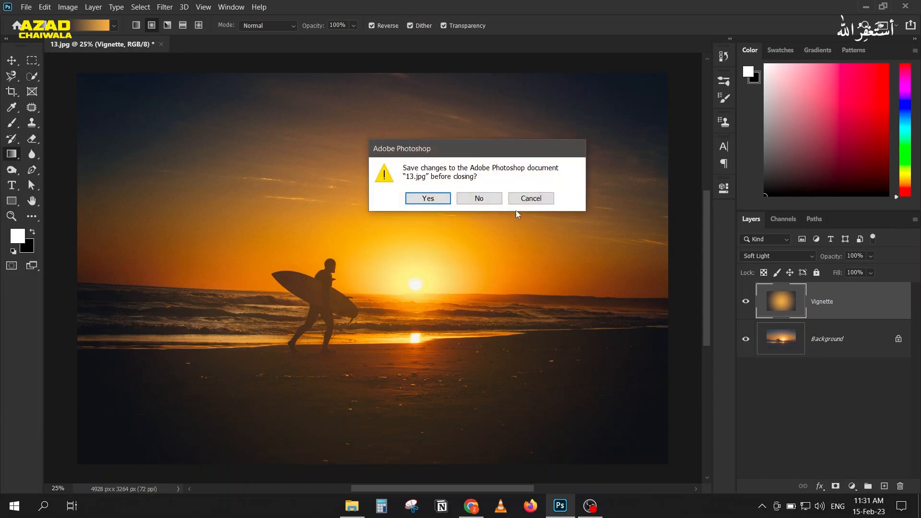
click(480, 198)
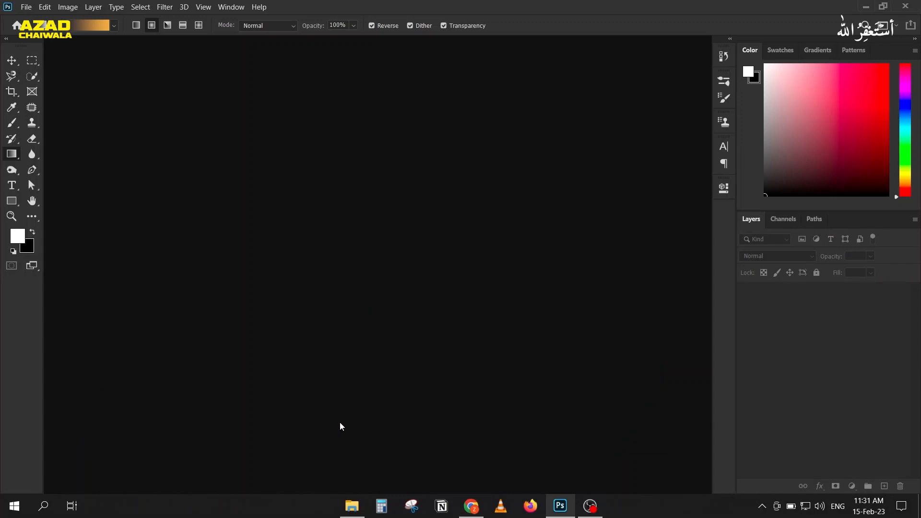
click(351, 505)
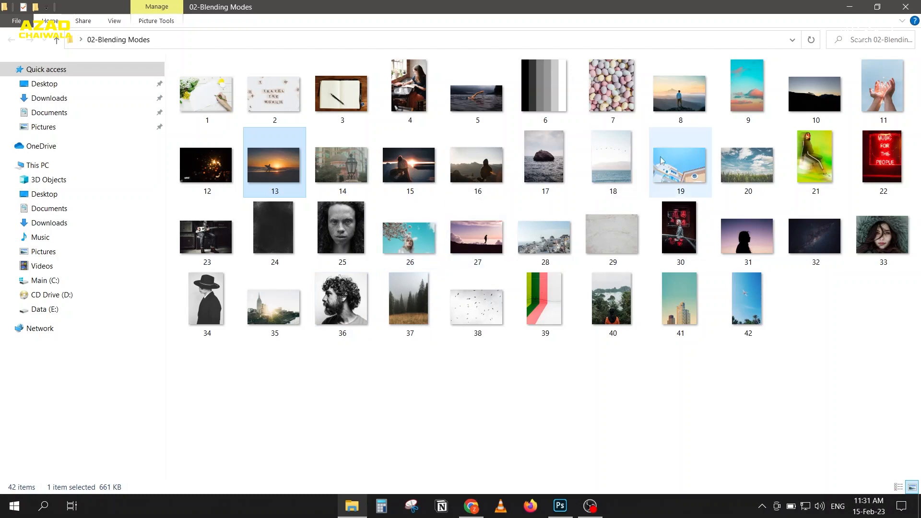
click(679, 110)
drag(604, 388, 353, 205)
click(388, 213)
click(405, 257)
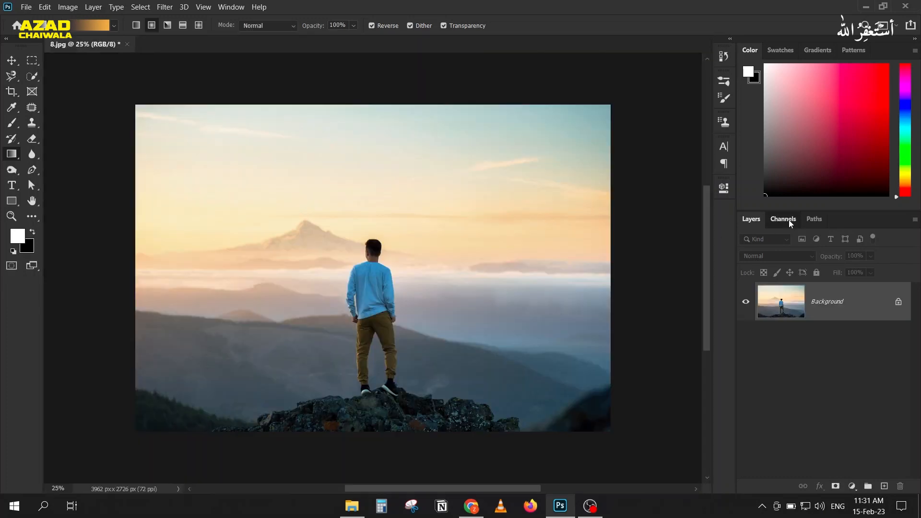
Display only the Red channel of the photo of the man on the rocks
click(785, 221)
click(768, 263)
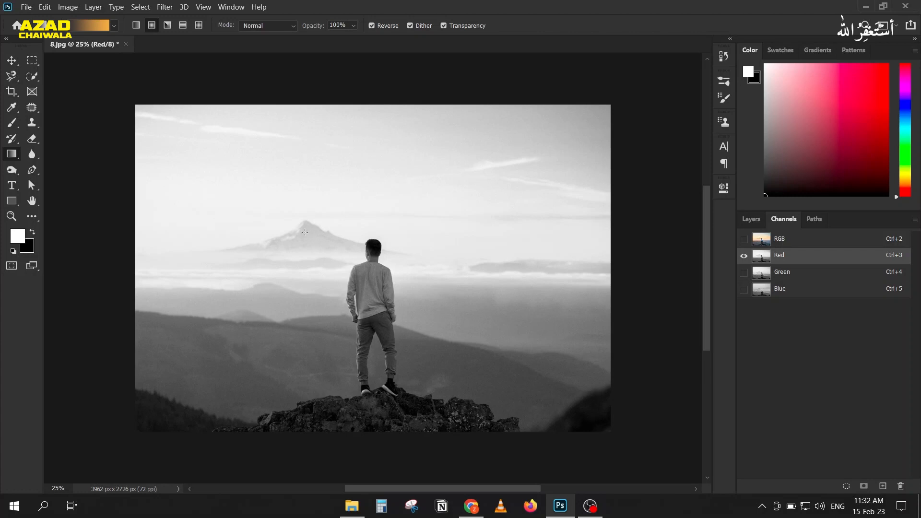
Nudge the Red channel of 8.jpg about 20 px to the left using the Move tool
key(v)
drag(400, 294, 393, 294)
key(ctrl+z)
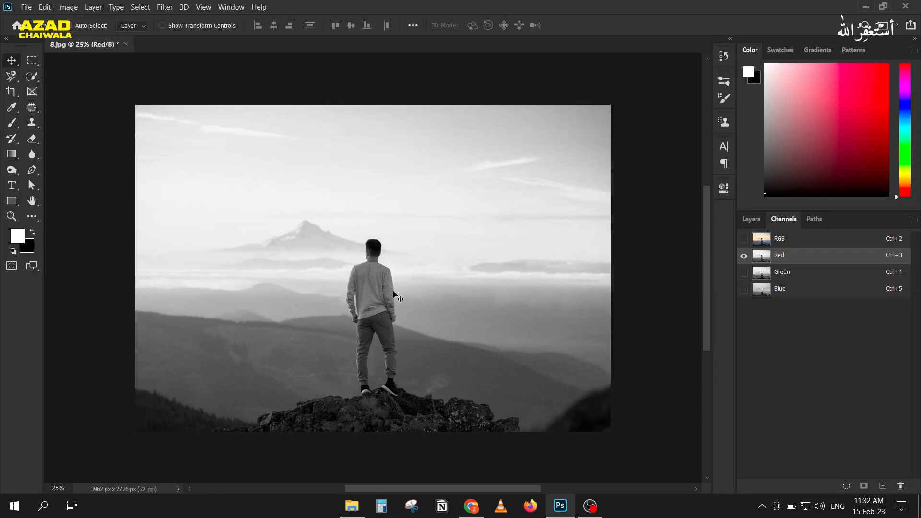
key(Left)
key(Left)
key(Left)
key(Left)
key(Left)
key(Left)
key(Left)
key(Left)
key(Left)
key(Left)
key(Left)
key(Left)
key(Left)
key(Left)
key(Left)
key(Left)
key(Left)
key(Left)
key(Left)
key(Left)
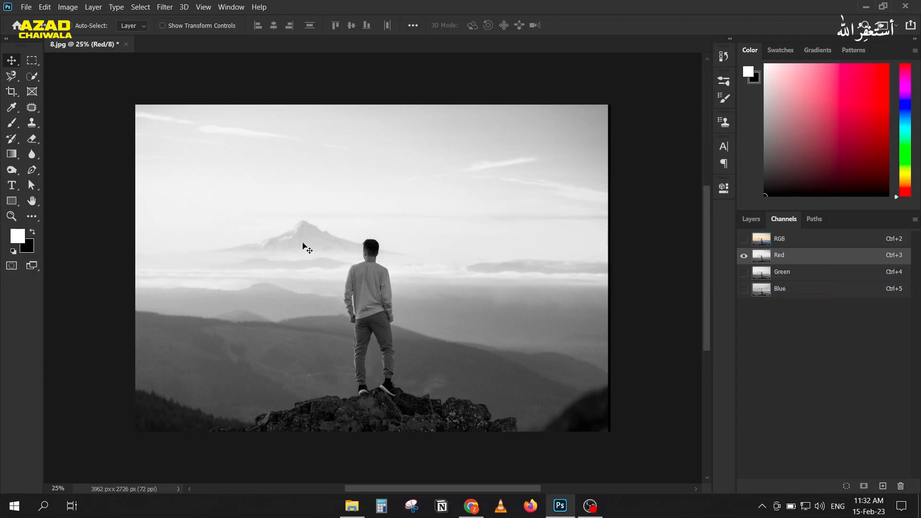
Shift the Green channel slightly right and the Blue channel slightly upward, and return to the RGB composite
click(771, 271)
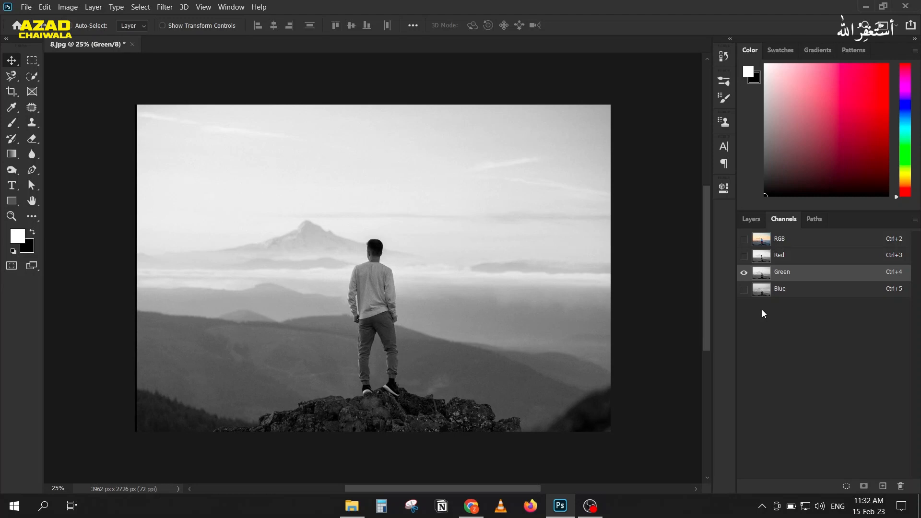
click(762, 292)
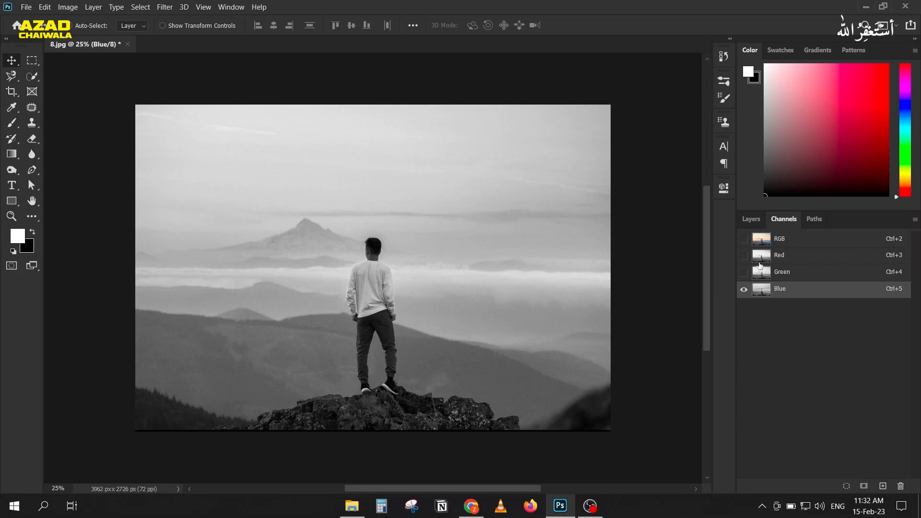
click(761, 242)
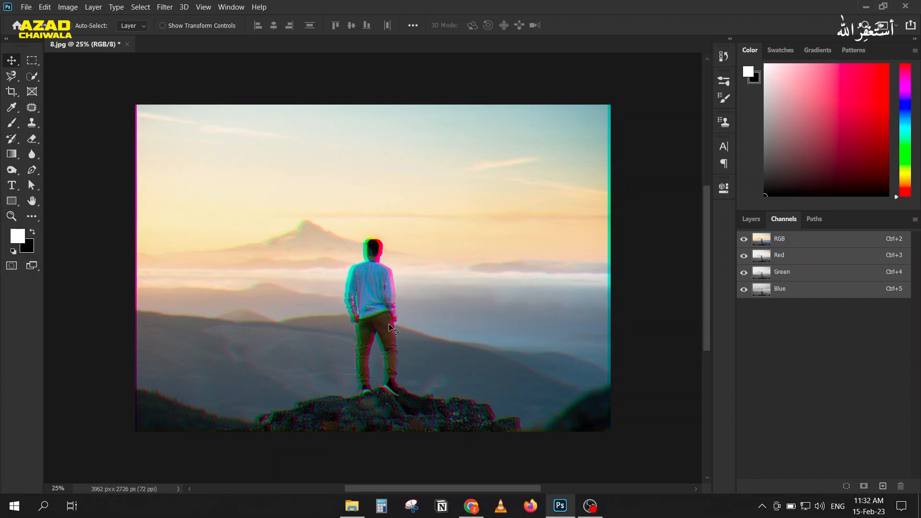
Close 8.jpg without saving and open 14.jpg from the 02-Blending Modes folder, converting its colors to the working space
click(127, 44)
key(n)
click(342, 514)
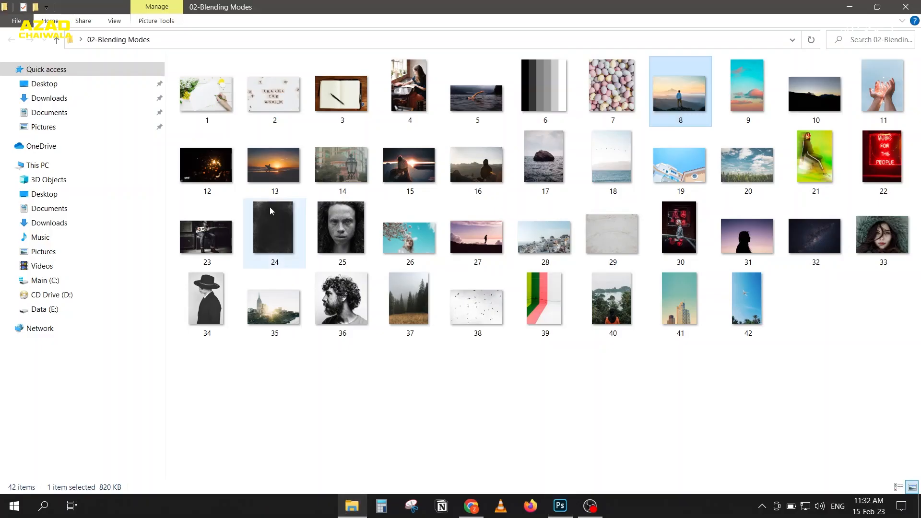
drag(342, 163, 385, 247)
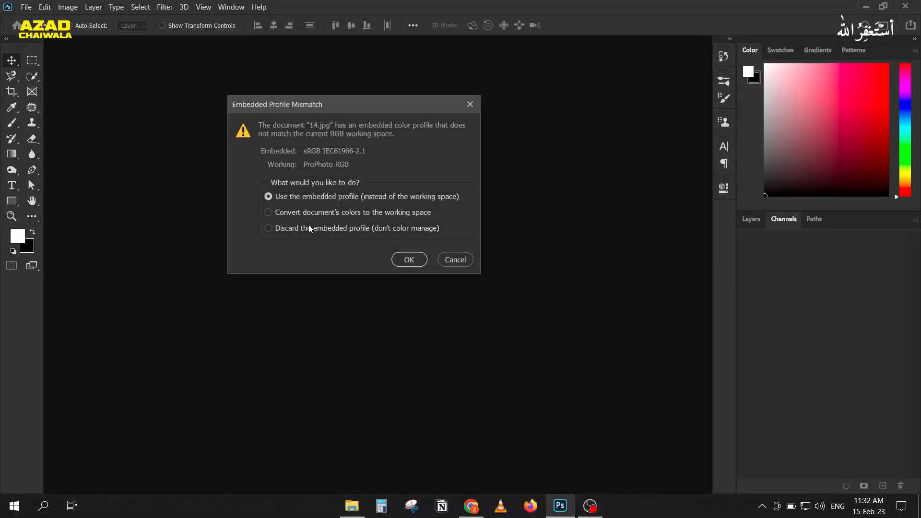
click(304, 212)
click(410, 259)
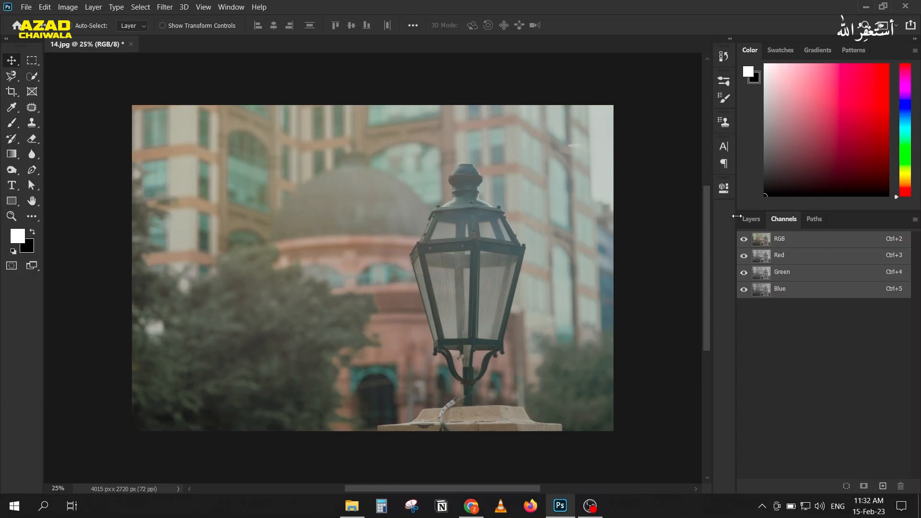
Add an empty layer above the Background layer and activate the Brush tool
click(751, 219)
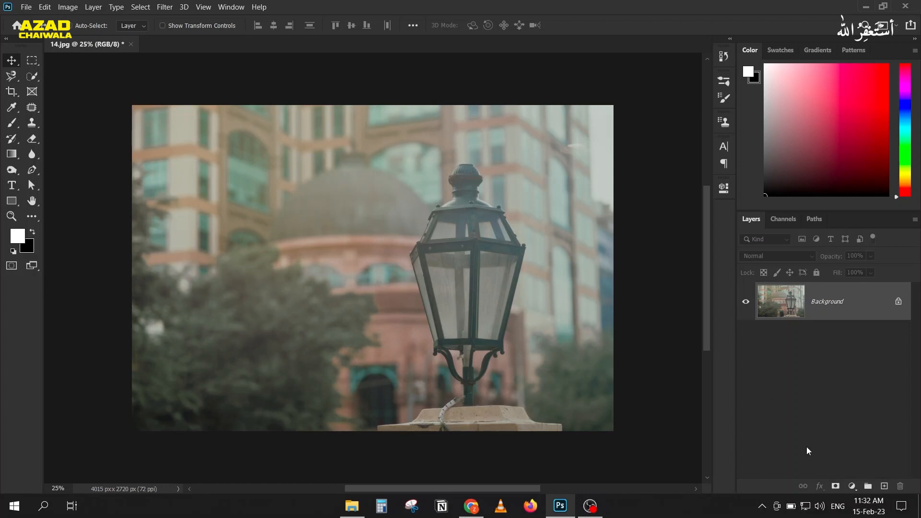
click(885, 486)
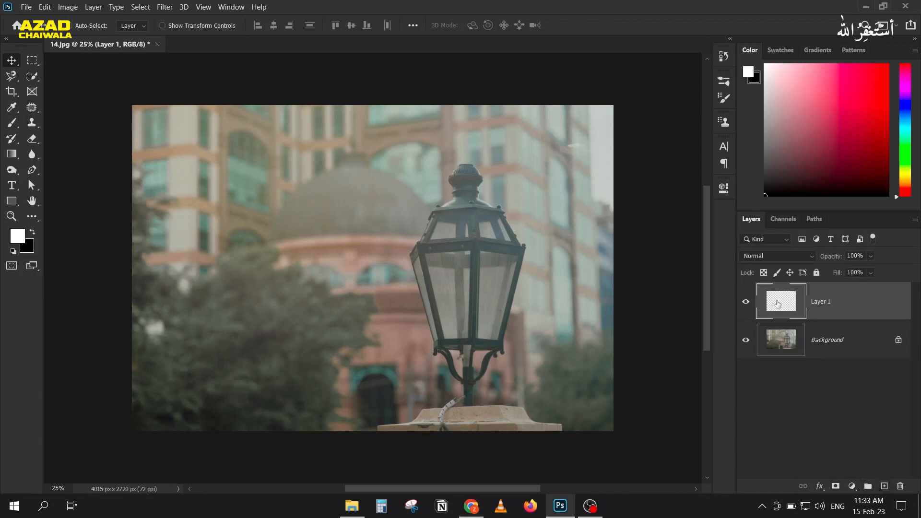
click(11, 123)
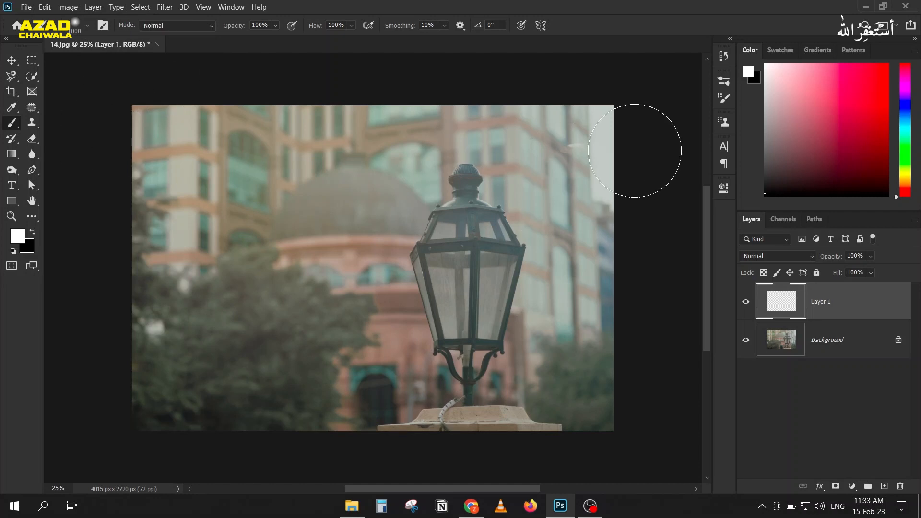
Set the brush's foreground color to a pale warm yellow, ffe4a0
click(906, 186)
click(906, 181)
mouse_move(873, 127)
mouse_down()
mouse_move(882, 83)
mouse_move(841, 64)
mouse_move(856, 67)
mouse_up()
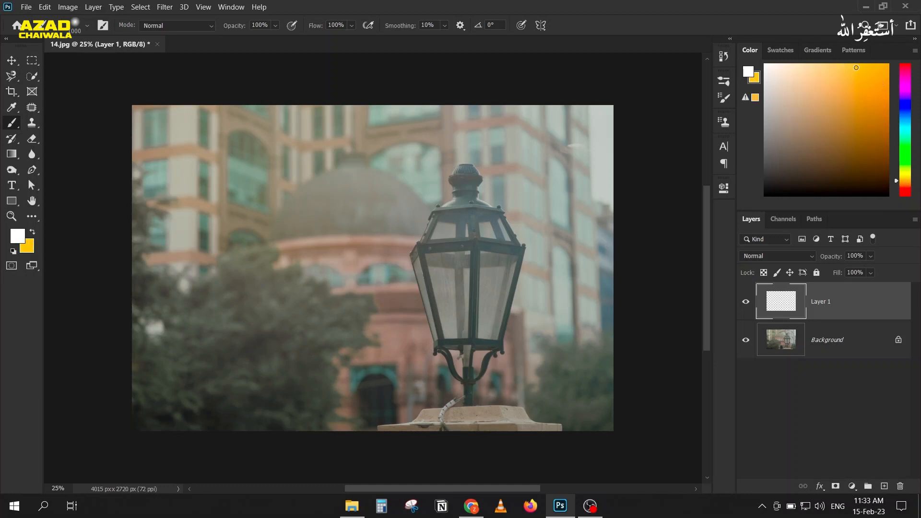
key(x)
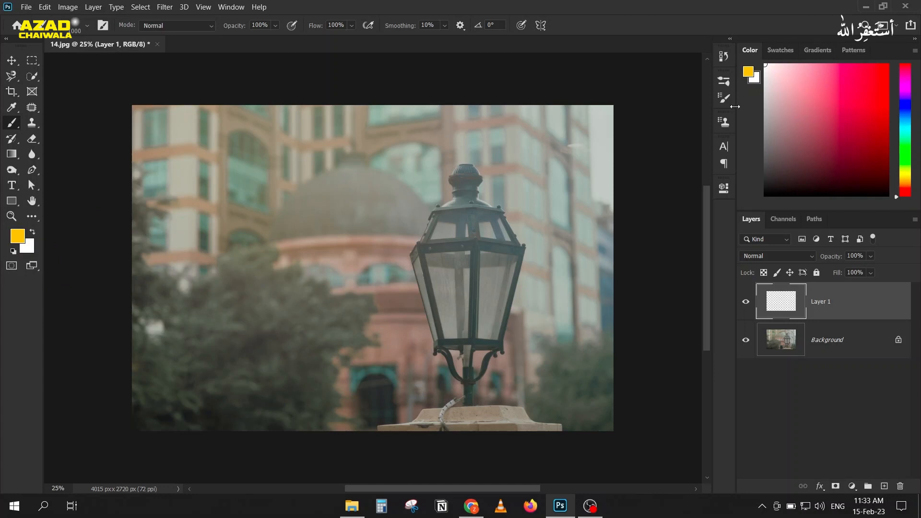
click(19, 237)
mouse_move(669, 111)
mouse_down()
mouse_move(681, 106)
mouse_move(660, 93)
mouse_up()
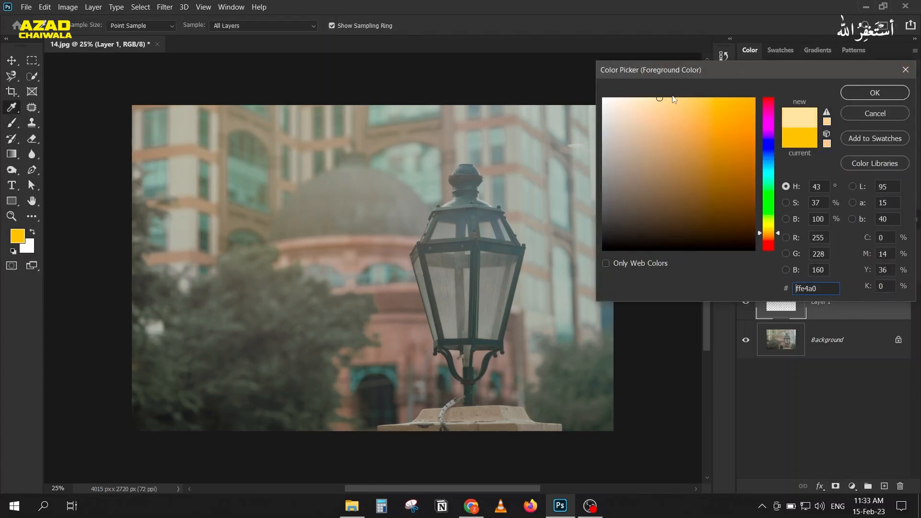
click(875, 92)
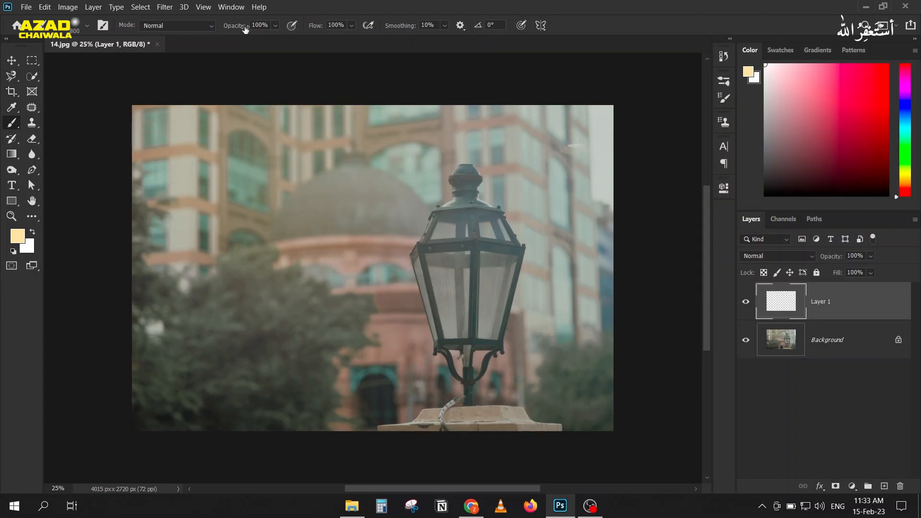
Try painting a warm glow over the lamp glass on Layer 1 with the brush in Color Dodge mode
click(170, 26)
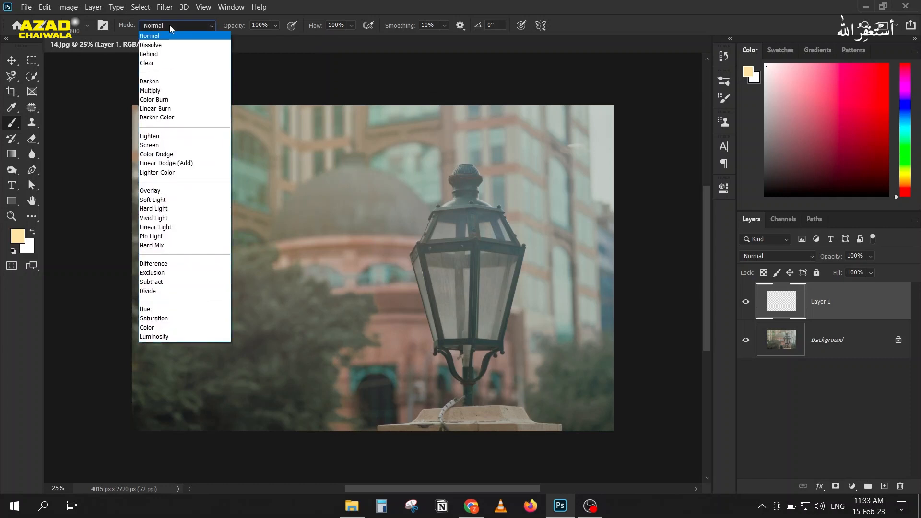
click(192, 155)
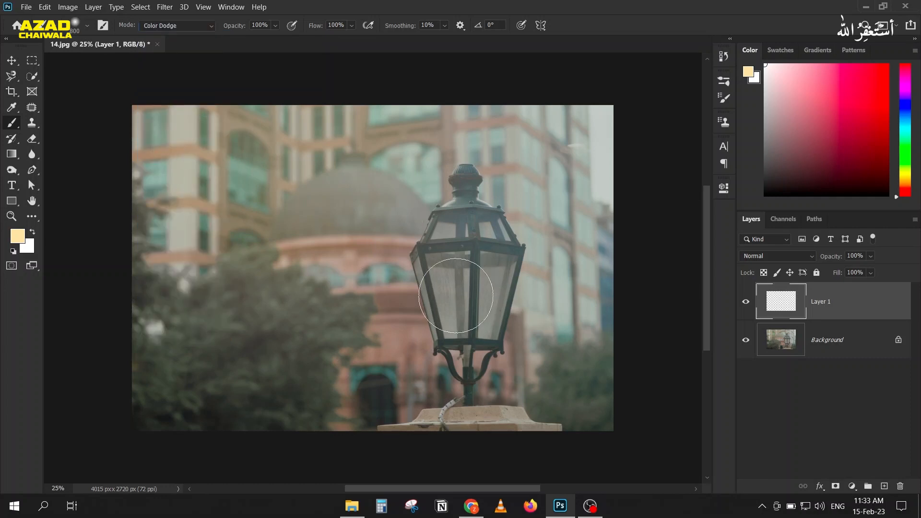
mouse_move(461, 285)
mouse_down()
mouse_move(458, 295)
mouse_move(487, 290)
mouse_move(483, 278)
mouse_move(480, 298)
mouse_up()
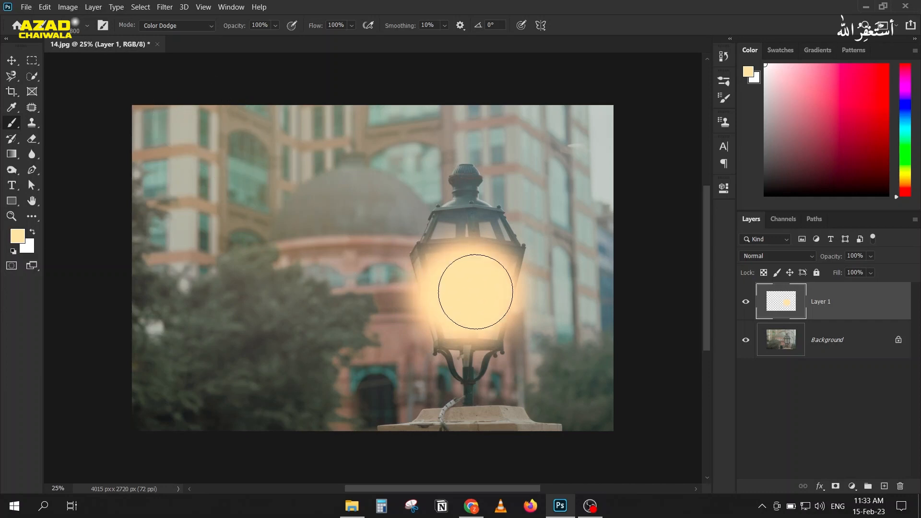
click(468, 294)
drag(474, 288, 439, 314)
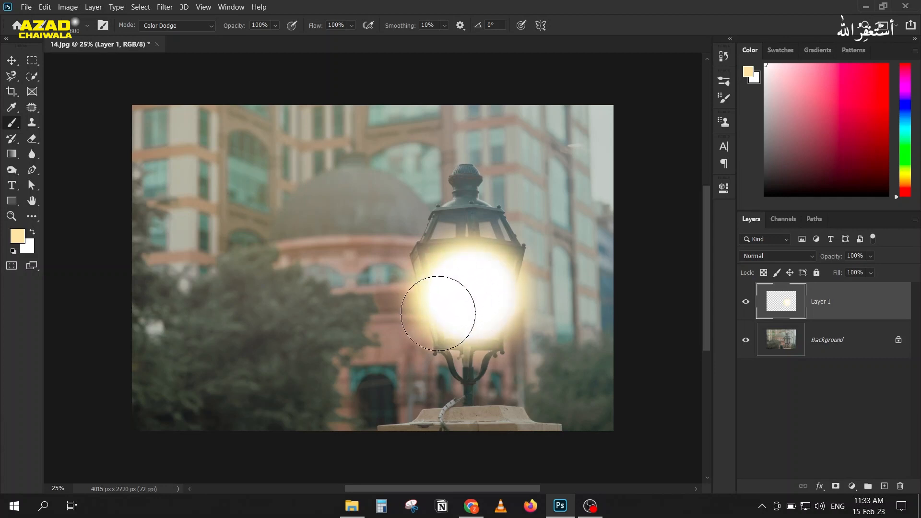
key(ctrl+z)
key(ctrl+z)
key(ctrl+z)
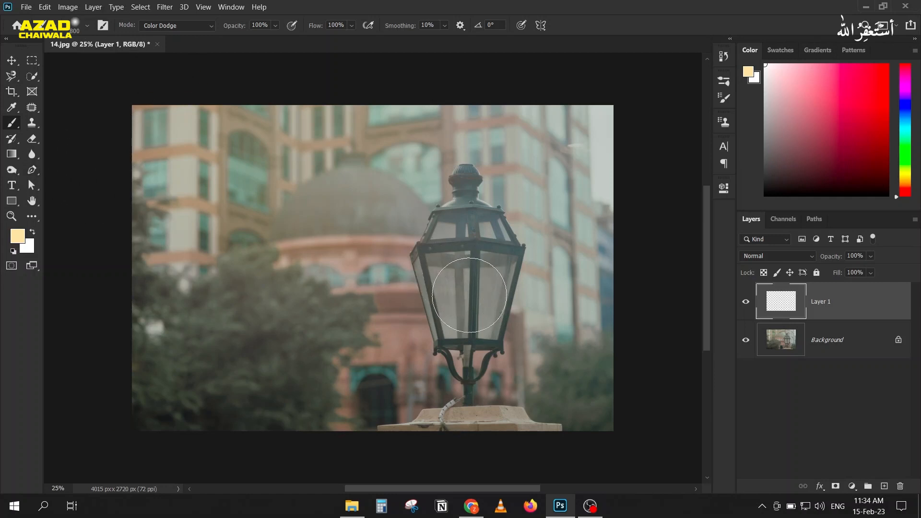
click(445, 287)
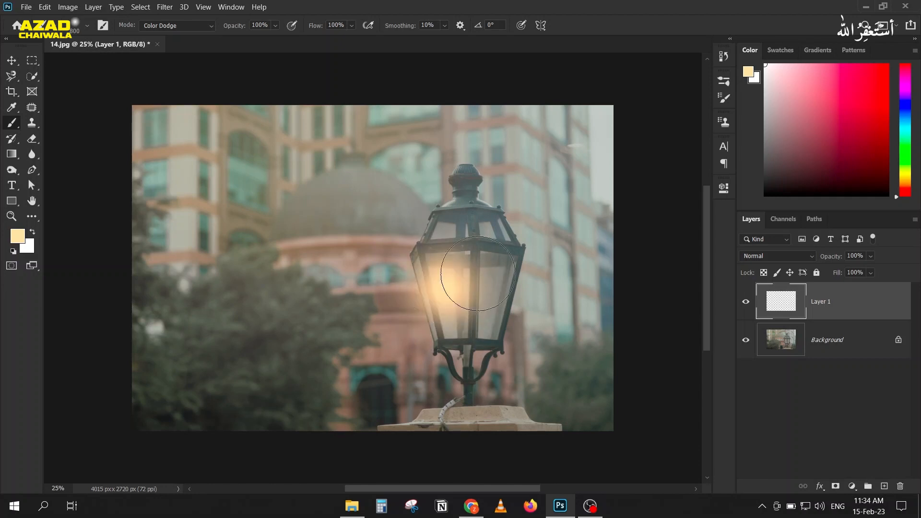
key(ctrl+z)
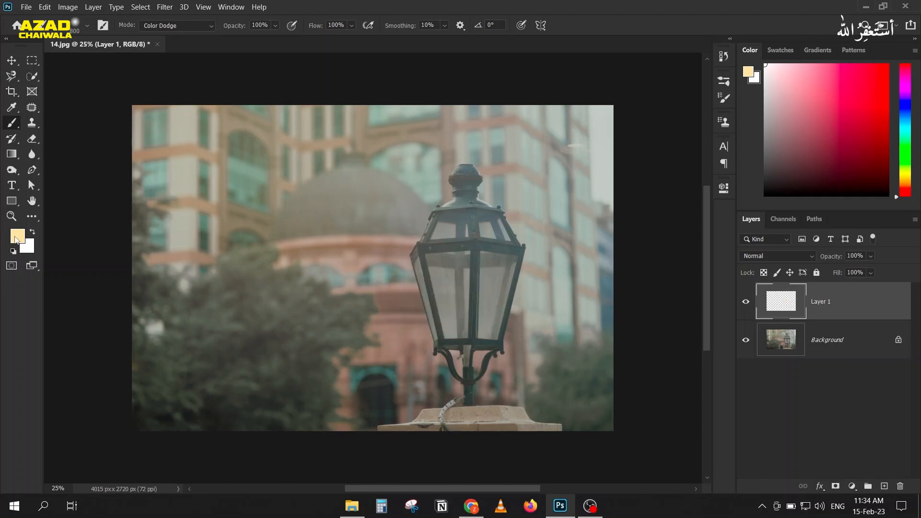
Set the foreground color to the deeper yellow ffcd4d and try another Color Dodge brush glow over the lamp glass
click(17, 236)
drag(710, 97, 709, 98)
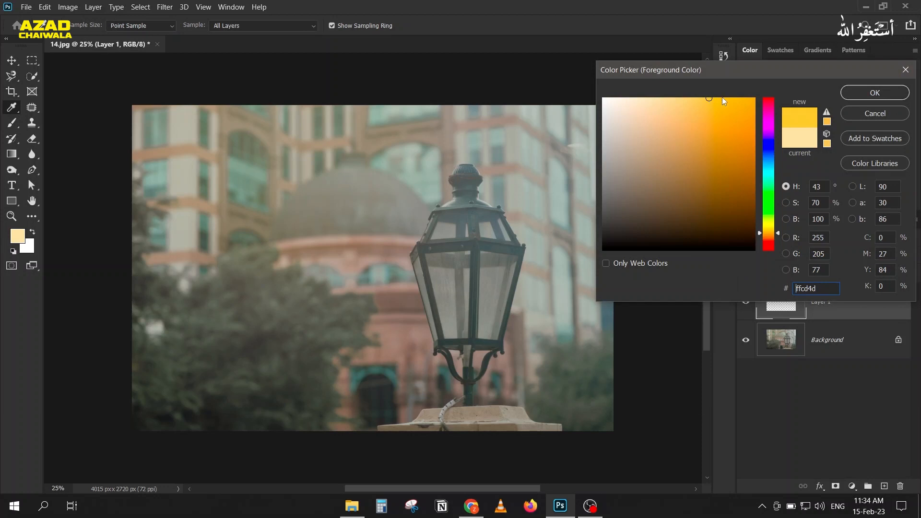
click(858, 92)
key(b)
mouse_move(465, 287)
mouse_down()
mouse_move(468, 316)
mouse_move(470, 294)
mouse_move(455, 291)
mouse_move(462, 321)
mouse_move(466, 294)
mouse_up()
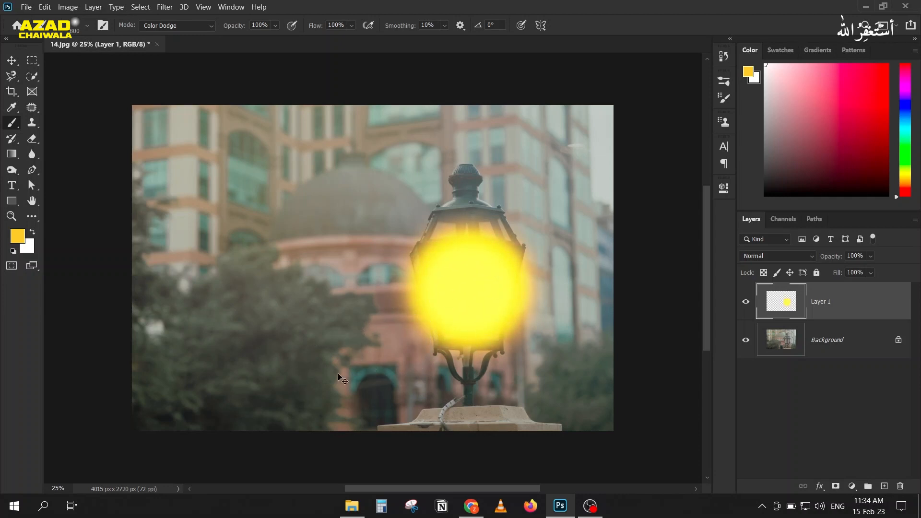
key(ctrl+z)
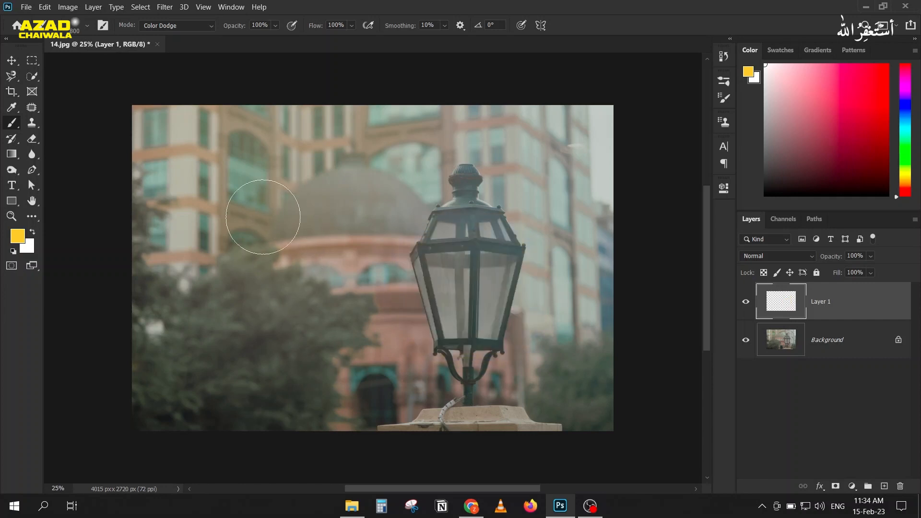
Set the brush mode to Normal and paint a large yellow patch across the building and lamp on Layer 1
click(176, 26)
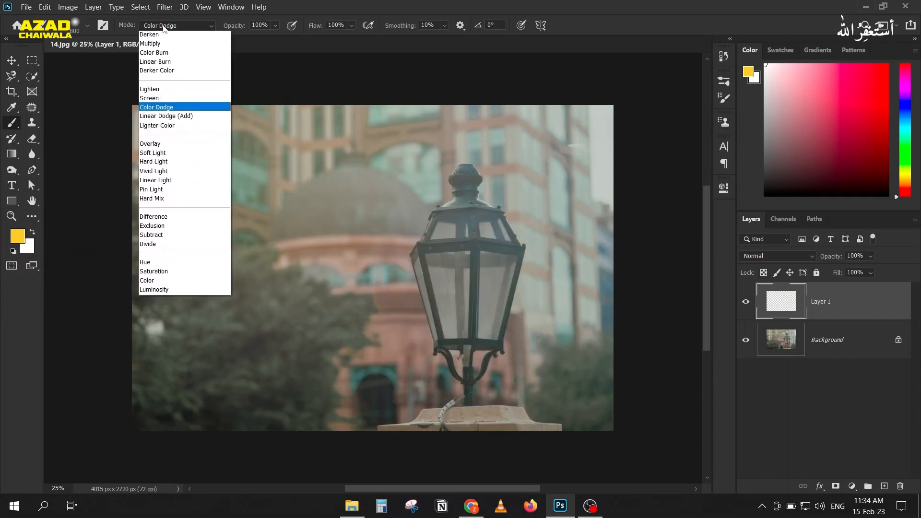
click(158, 36)
mouse_move(379, 180)
mouse_down()
mouse_move(294, 174)
mouse_move(400, 244)
mouse_move(358, 308)
mouse_move(318, 335)
mouse_move(338, 353)
mouse_up()
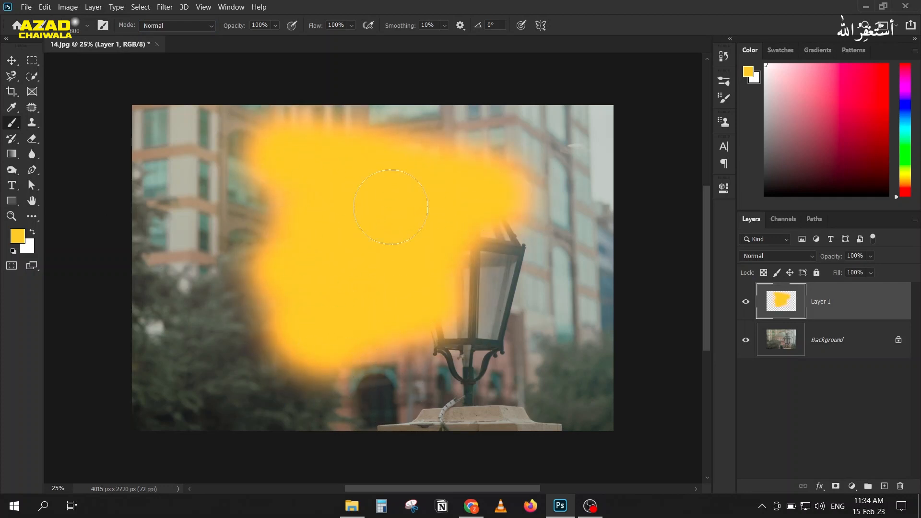
Make red the foreground color and paint around the yellow patch with the brush in Behind mode
click(880, 82)
key(x)
click(160, 26)
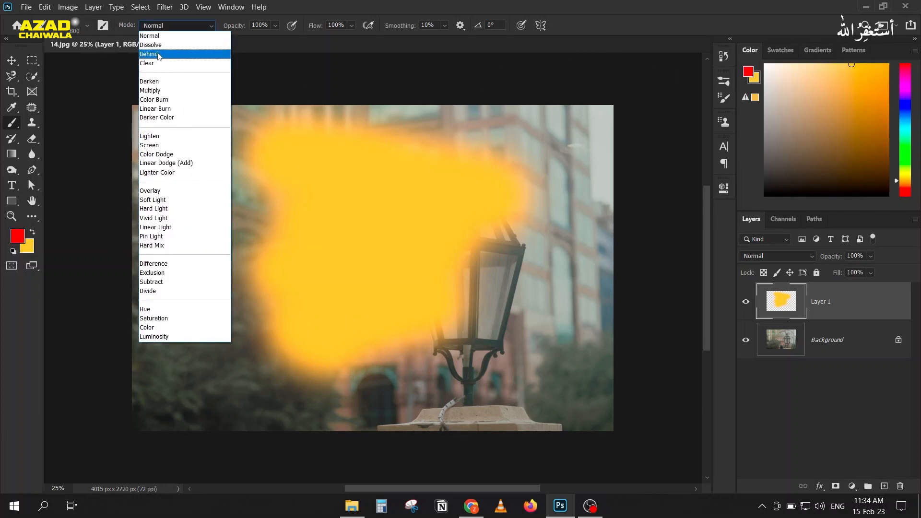
click(160, 56)
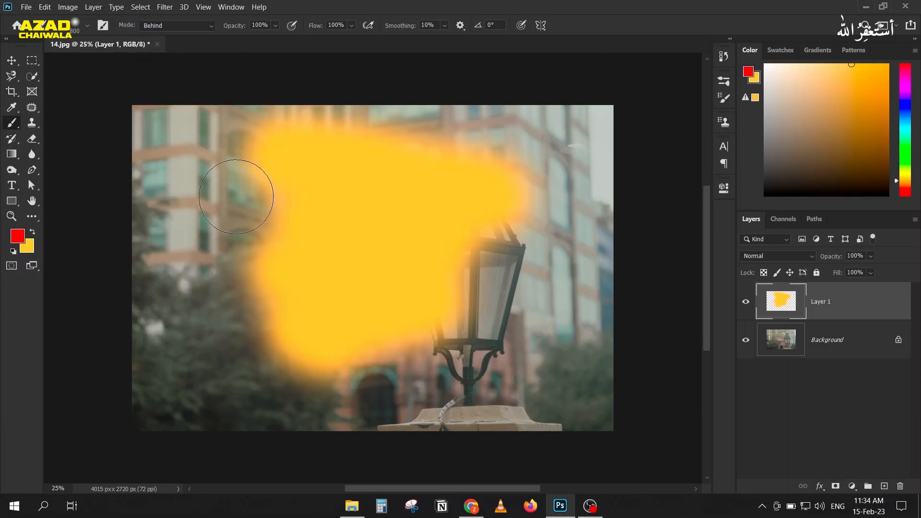
drag(242, 186, 386, 192)
mouse_move(390, 280)
mouse_down()
mouse_move(234, 237)
mouse_move(329, 271)
mouse_move(372, 338)
mouse_move(440, 352)
mouse_move(553, 306)
mouse_move(503, 293)
mouse_move(507, 258)
mouse_move(404, 211)
mouse_move(393, 143)
mouse_move(225, 155)
mouse_move(322, 167)
mouse_move(214, 92)
mouse_up()
Erase all the paint on Layer 1 with the brush in Clear mode, and return the brush mode to Normal
click(174, 26)
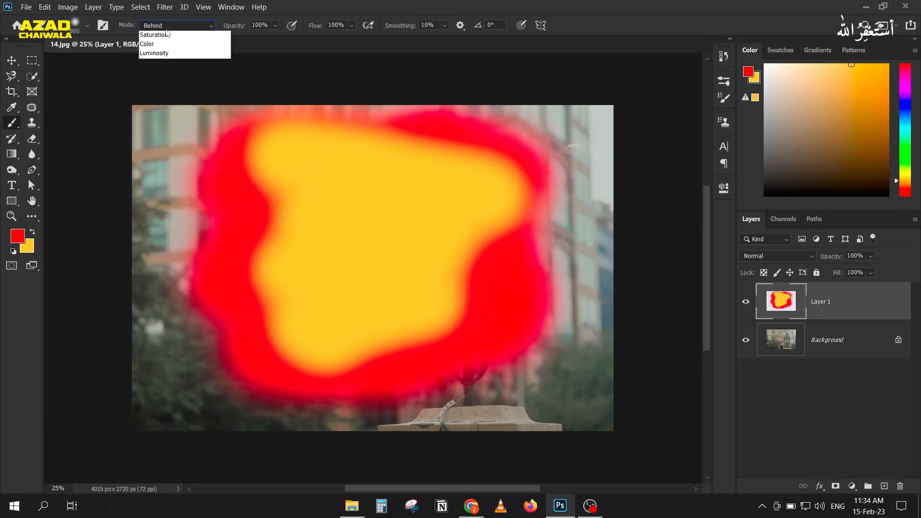
click(160, 66)
mouse_move(214, 154)
mouse_down()
mouse_move(412, 165)
mouse_move(583, 146)
mouse_move(576, 206)
mouse_move(231, 230)
mouse_move(601, 334)
mouse_move(165, 379)
mouse_move(545, 403)
mouse_move(573, 415)
mouse_move(443, 421)
mouse_up()
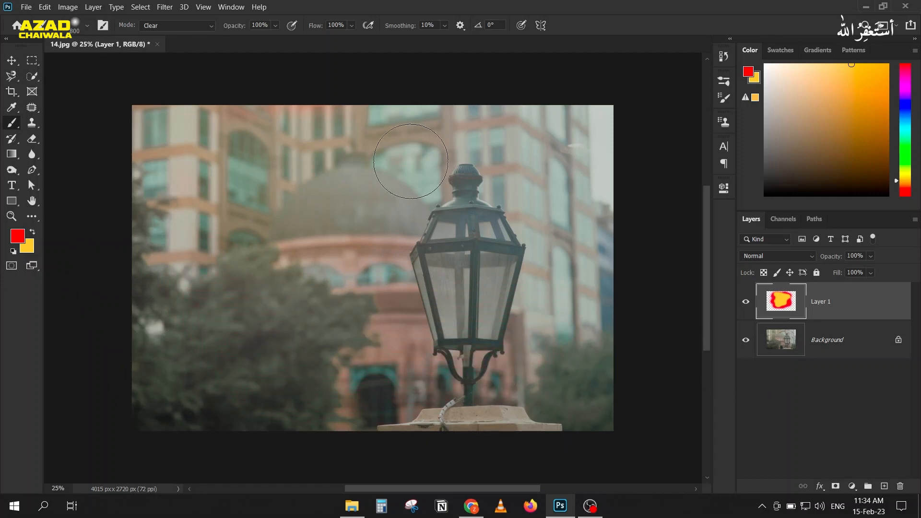
click(174, 30)
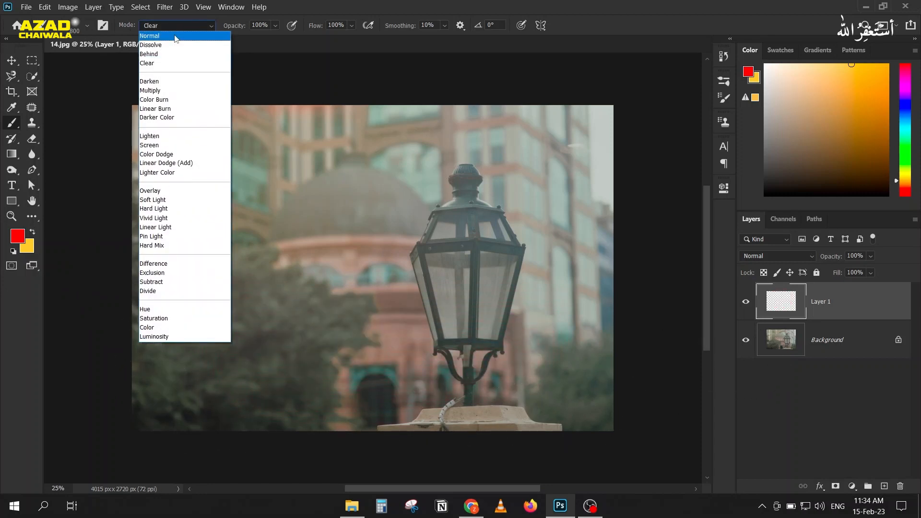
click(175, 37)
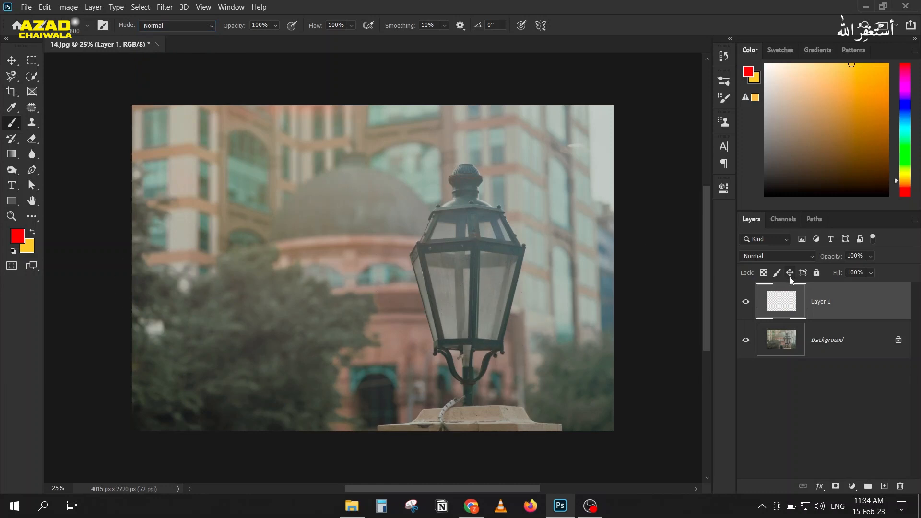
Set the blending mode of Layer 1 to Color Dodge
click(759, 257)
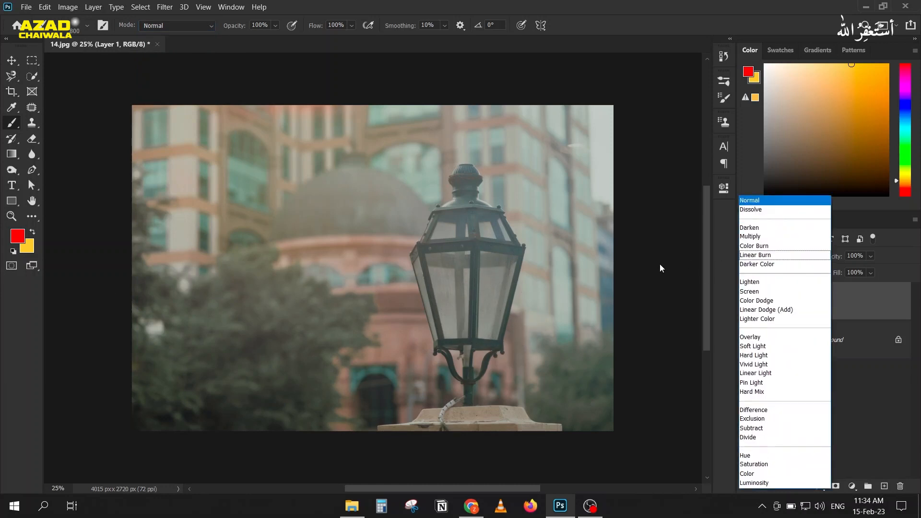
click(778, 301)
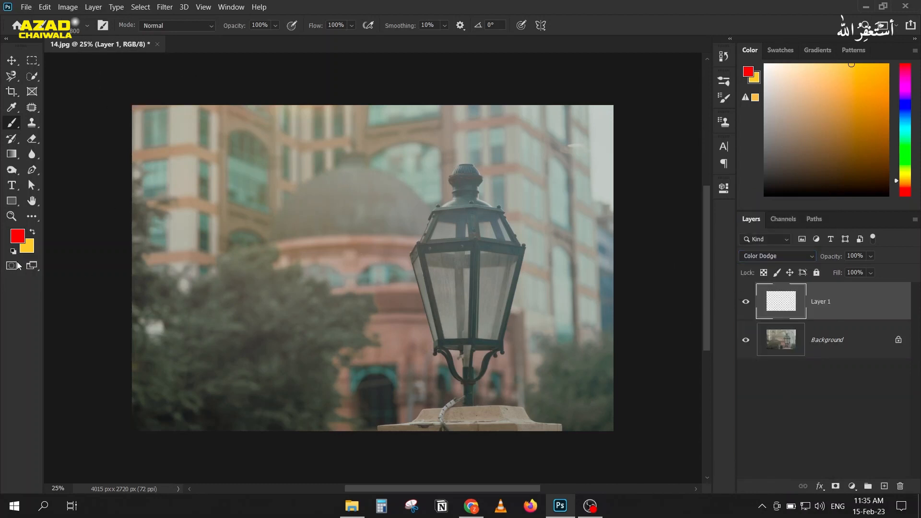
Try painting the lamp glass on Layer 1 with a light yellow foreground at 100% flow, and undo the stroke
click(33, 234)
click(17, 237)
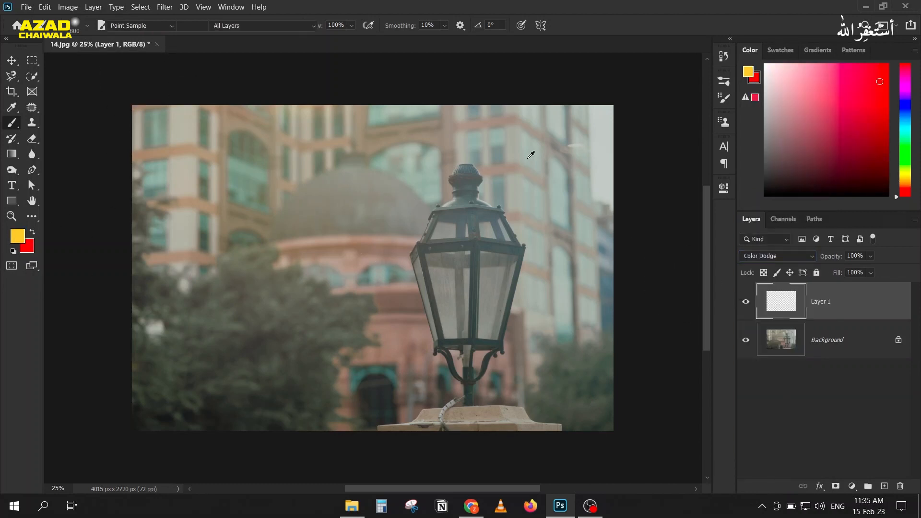
click(675, 95)
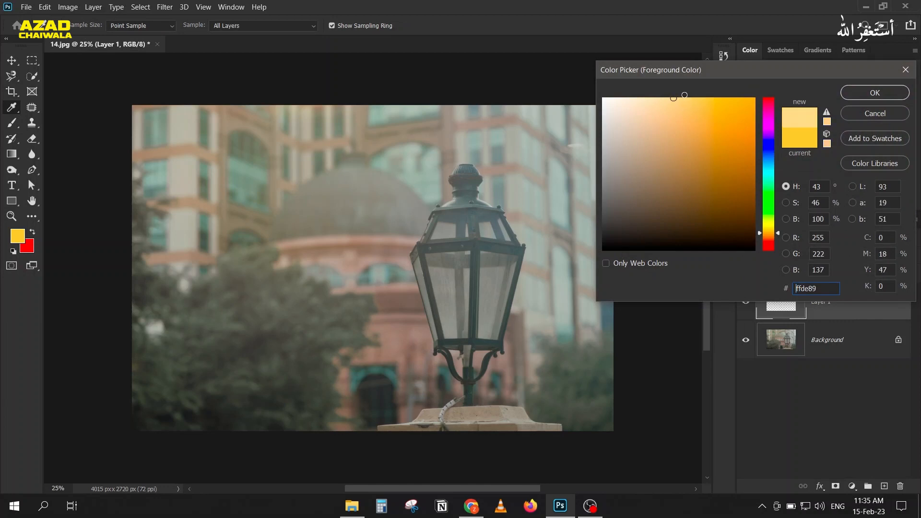
click(875, 92)
key(b)
mouse_move(465, 287)
mouse_down()
mouse_move(461, 276)
mouse_move(468, 283)
mouse_move(456, 307)
mouse_up()
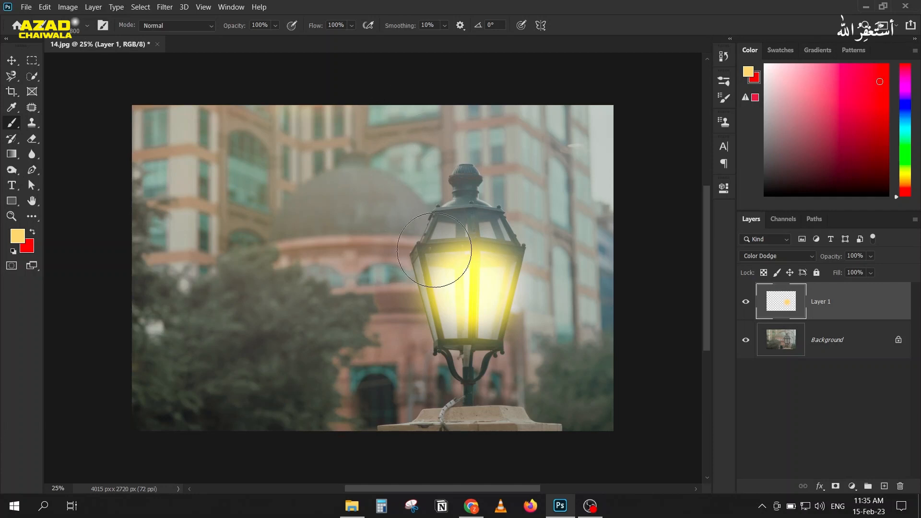
key(ctrl+z)
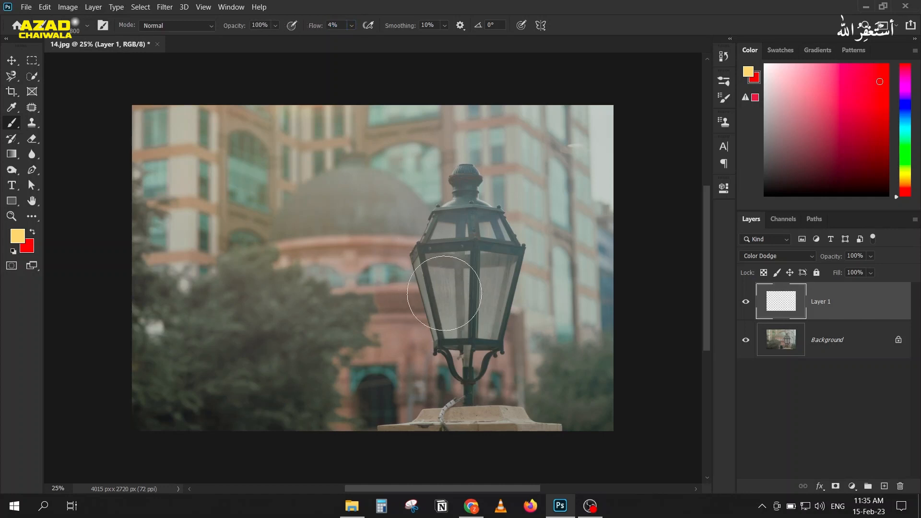
Try painting the lamp glass with the light yellow at 4% flow, and undo the result
click(460, 301)
mouse_move(459, 302)
mouse_down()
mouse_move(475, 295)
mouse_move(457, 290)
mouse_move(482, 292)
mouse_up()
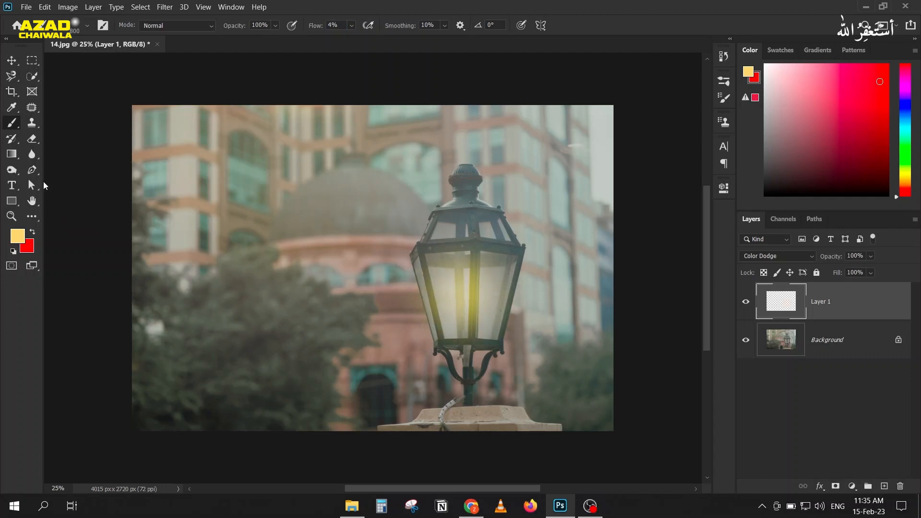
key(ctrl+z)
Make the foreground color a more saturated yellow, test it on the lamp glass, and undo the stroke
click(15, 240)
drag(699, 101, 713, 96)
click(888, 89)
mouse_move(461, 299)
mouse_down()
mouse_move(484, 289)
mouse_move(480, 298)
mouse_move(459, 301)
mouse_move(449, 280)
mouse_move(483, 271)
mouse_move(487, 294)
mouse_move(468, 307)
mouse_up()
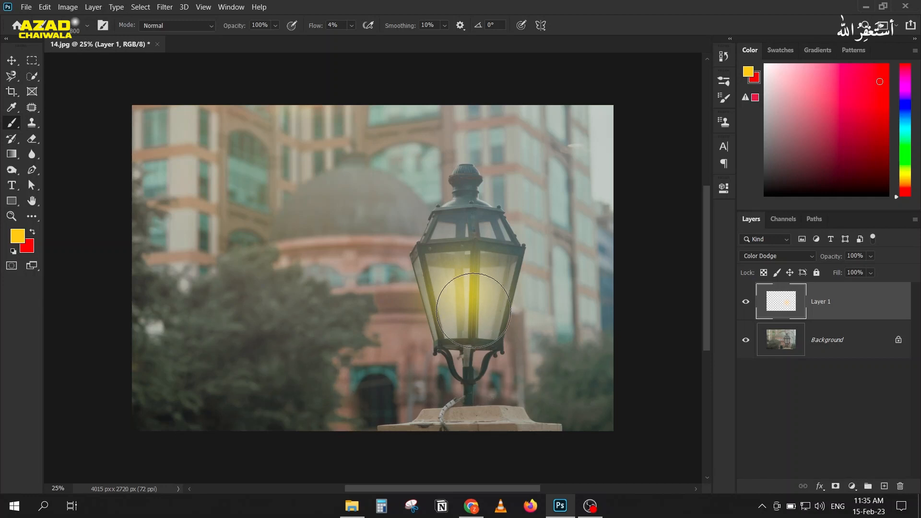
key(ctrl+z)
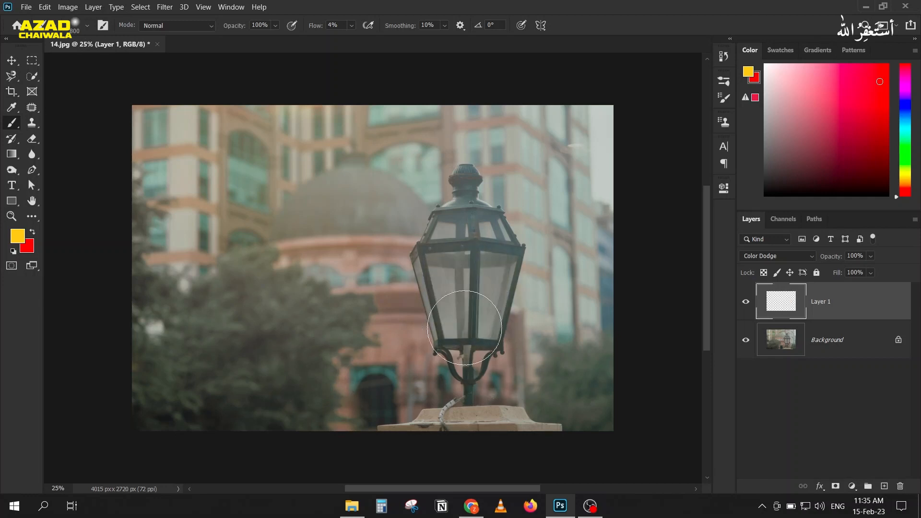
Turn off Transparency Shapes Layer in the blending options of Layer 1
double_click(874, 304)
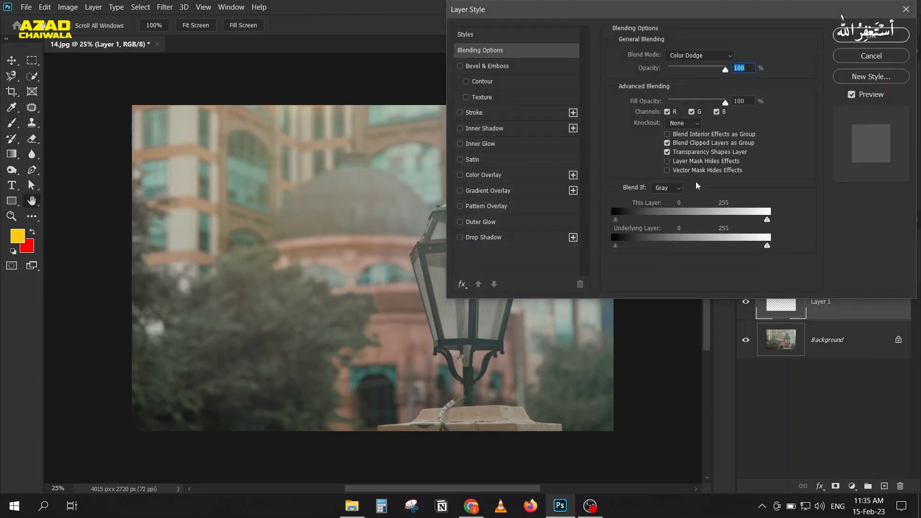
click(670, 152)
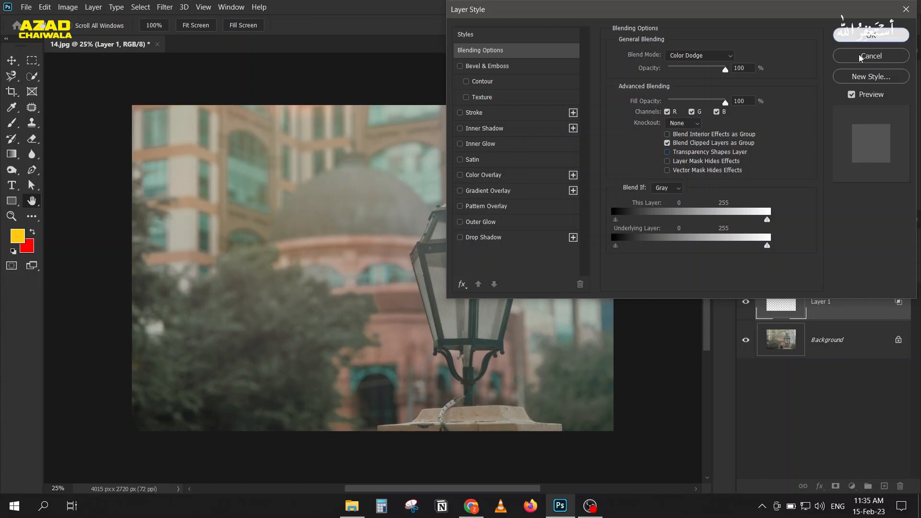
click(871, 35)
Paint a yellow glow over the lamp at 4% flow, reducing the brush size to 400 for the glass panes
key(b)
mouse_move(481, 296)
mouse_down()
mouse_move(451, 309)
mouse_move(465, 277)
mouse_move(487, 295)
mouse_move(471, 292)
mouse_move(487, 293)
mouse_move(480, 303)
mouse_move(478, 272)
mouse_move(500, 269)
mouse_move(476, 253)
mouse_move(448, 260)
mouse_move(441, 294)
mouse_move(506, 307)
mouse_move(496, 251)
mouse_move(418, 268)
mouse_move(463, 314)
mouse_move(517, 272)
mouse_move(466, 230)
mouse_move(425, 294)
mouse_move(439, 320)
mouse_move(488, 301)
mouse_move(476, 278)
mouse_move(507, 253)
mouse_move(451, 227)
mouse_move(461, 292)
mouse_move(439, 255)
mouse_move(519, 271)
mouse_move(475, 221)
mouse_move(427, 269)
mouse_move(520, 287)
mouse_move(455, 214)
mouse_move(446, 295)
mouse_move(466, 316)
mouse_up()
key(bracketleft)
key(bracketleft)
key(bracketleft)
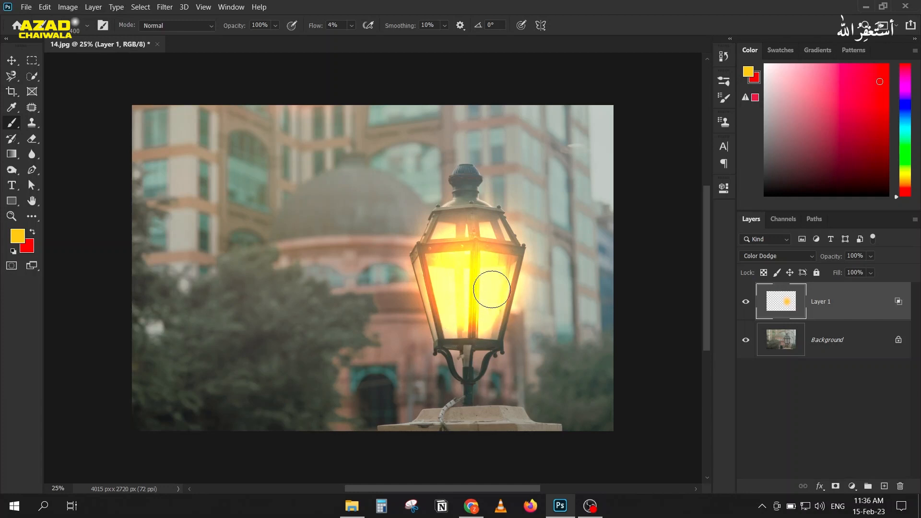
drag(446, 310, 461, 282)
drag(473, 322, 476, 340)
Change the foreground to a pale cream yellow and brush it over the middle of the lamp glass
click(15, 242)
click(656, 99)
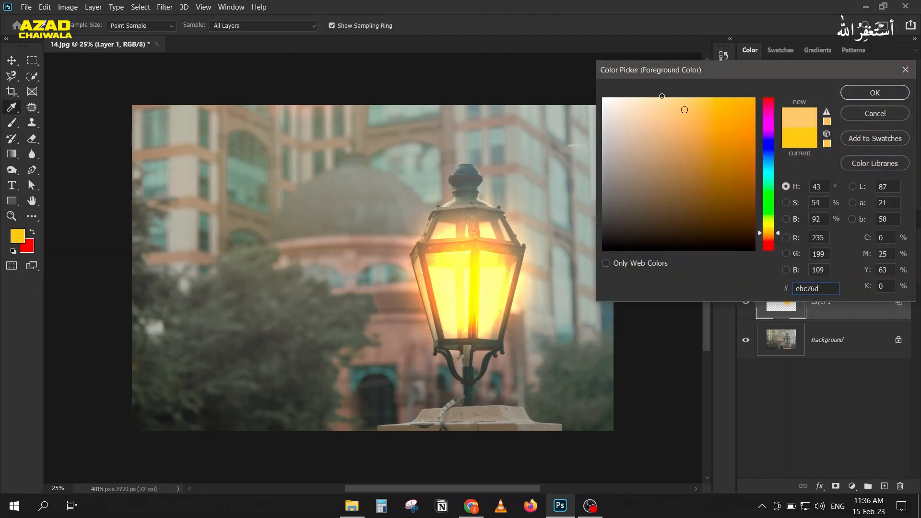
click(874, 93)
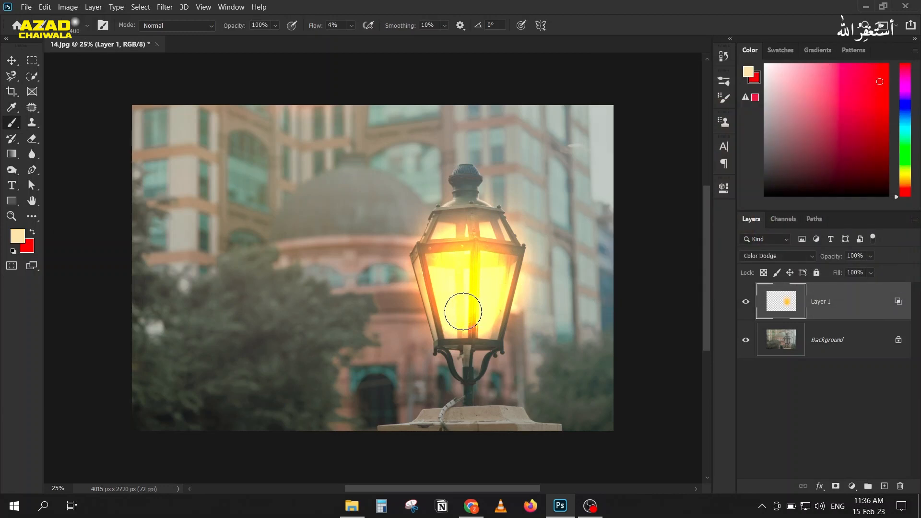
mouse_move(462, 308)
mouse_down()
mouse_move(475, 311)
mouse_move(444, 277)
mouse_move(434, 238)
mouse_move(506, 240)
mouse_move(475, 253)
mouse_up()
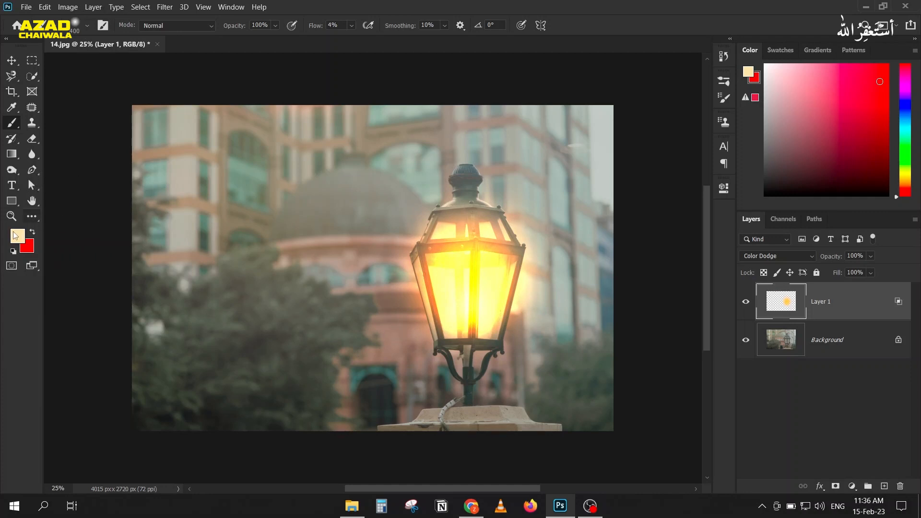
Change the foreground to a saturated amber, paint more glow across the lamp, and compare with Layer 1 hidden
click(19, 238)
click(731, 95)
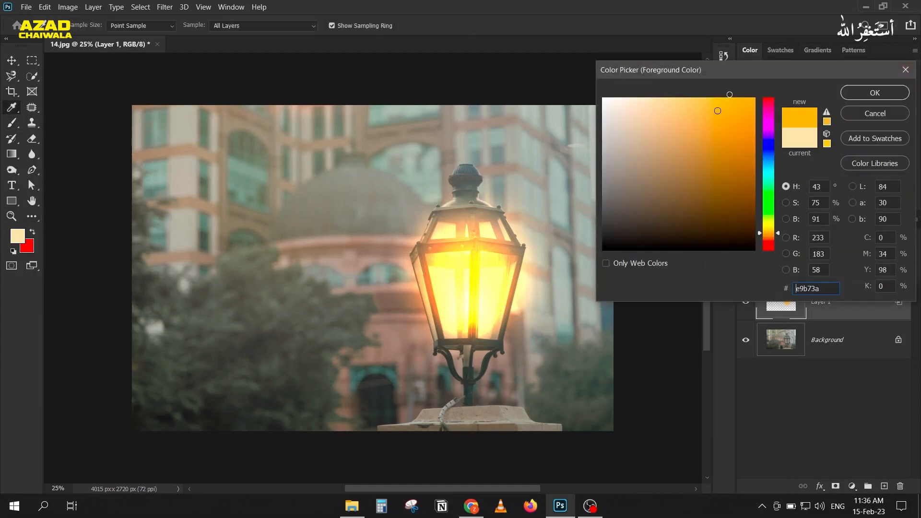
click(875, 92)
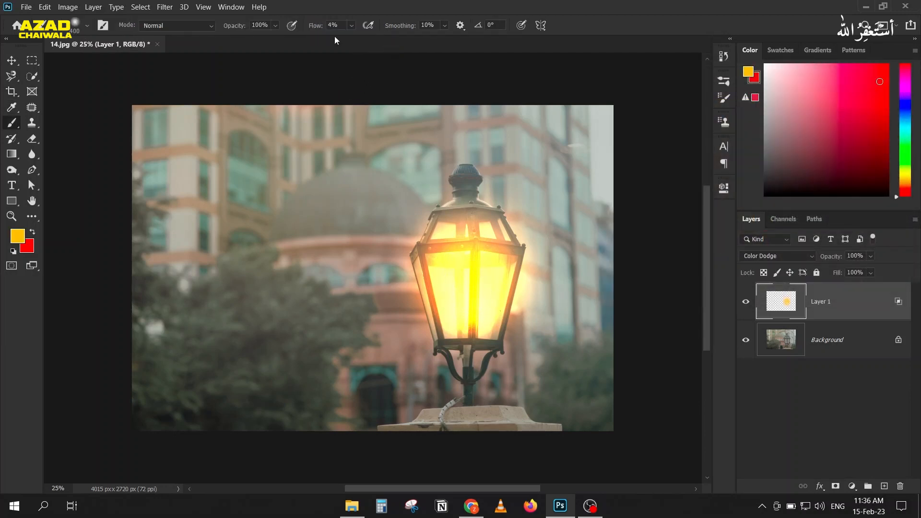
mouse_move(446, 302)
mouse_down()
mouse_move(491, 222)
mouse_move(448, 257)
mouse_move(442, 344)
mouse_move(501, 298)
mouse_move(544, 293)
mouse_move(480, 229)
mouse_move(427, 269)
mouse_move(497, 367)
mouse_move(484, 227)
mouse_move(407, 290)
mouse_move(487, 339)
mouse_move(467, 227)
mouse_move(425, 268)
mouse_up()
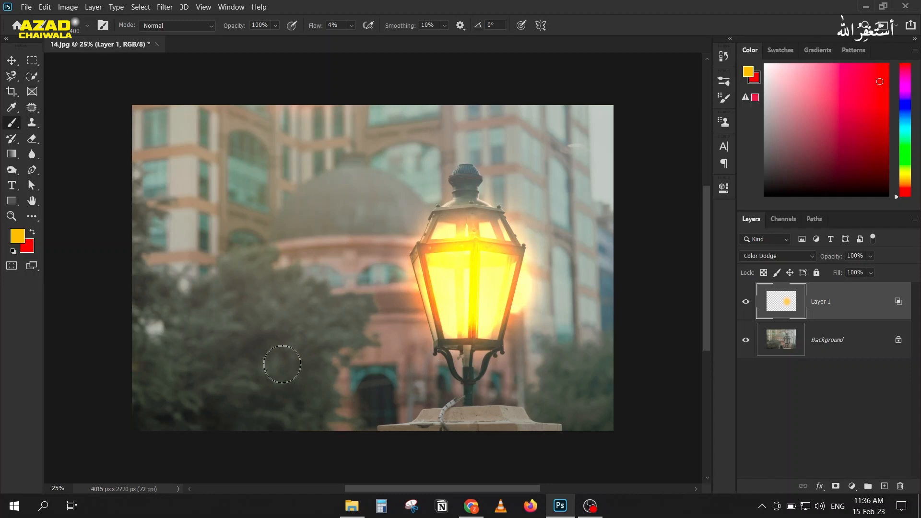
click(748, 302)
click(747, 303)
Add a Color Lookup adjustment layer above Layer 1
click(852, 485)
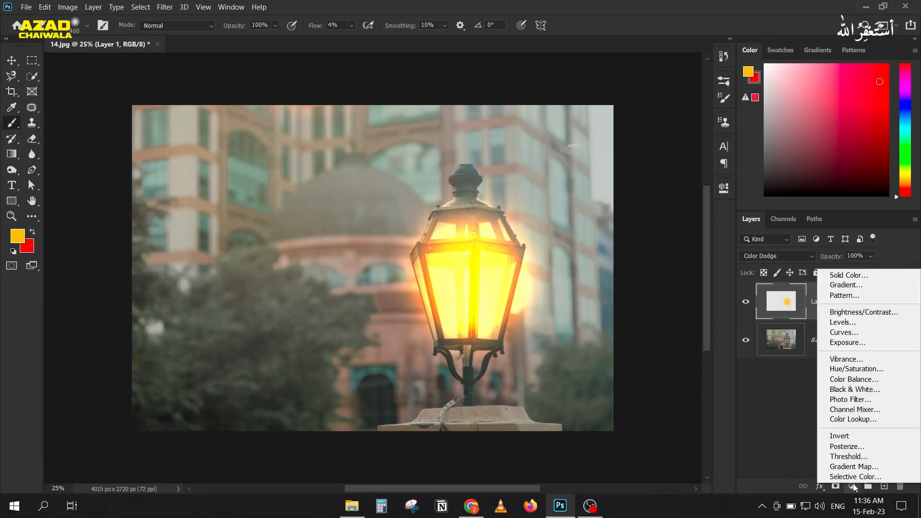
click(871, 422)
click(619, 226)
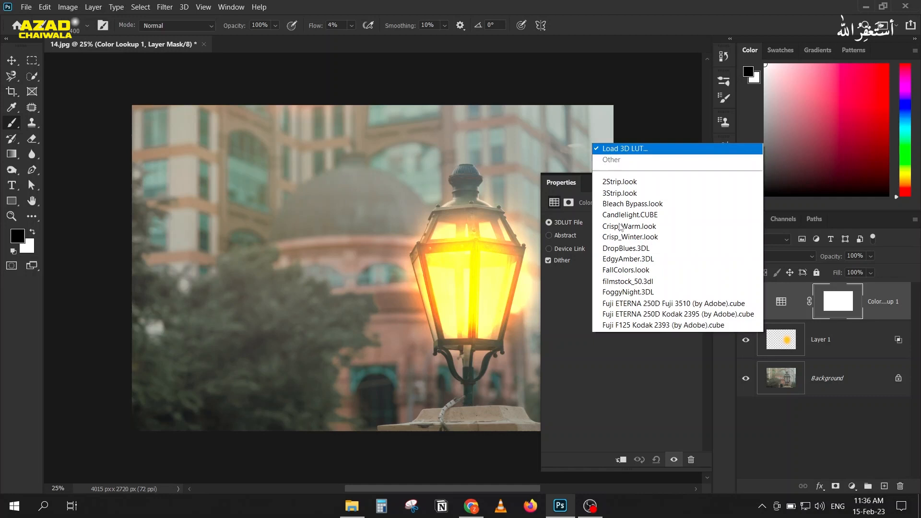
click(598, 344)
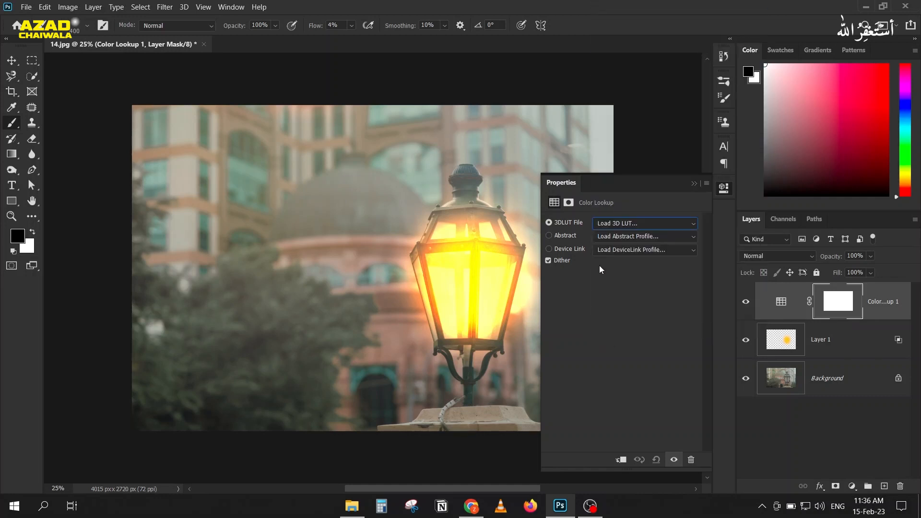
Try the Moonlight.3DL LUT on the Color Lookup layer, and settle on NightFromDay.CUBE
click(610, 223)
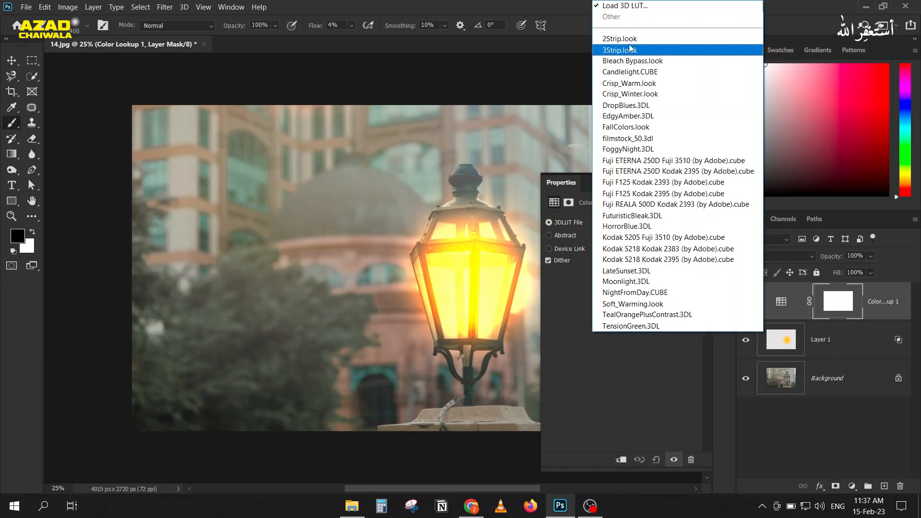
click(653, 282)
click(619, 227)
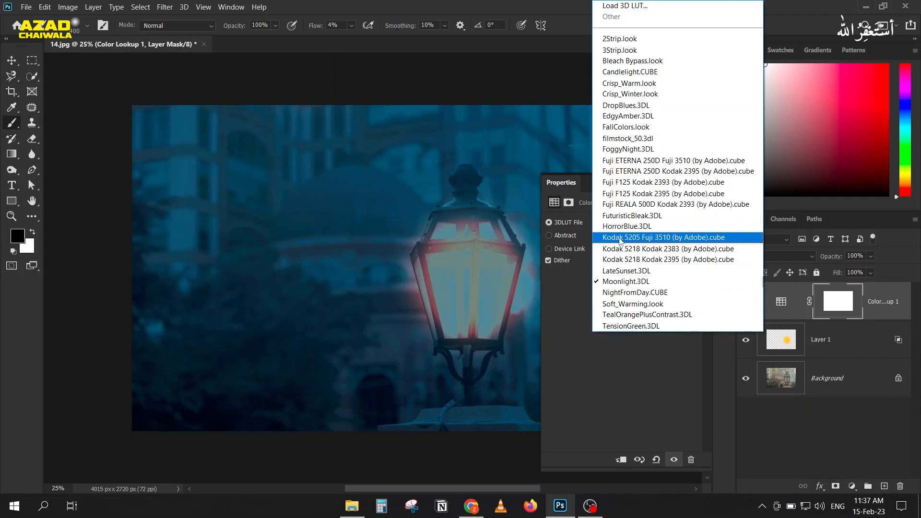
click(624, 291)
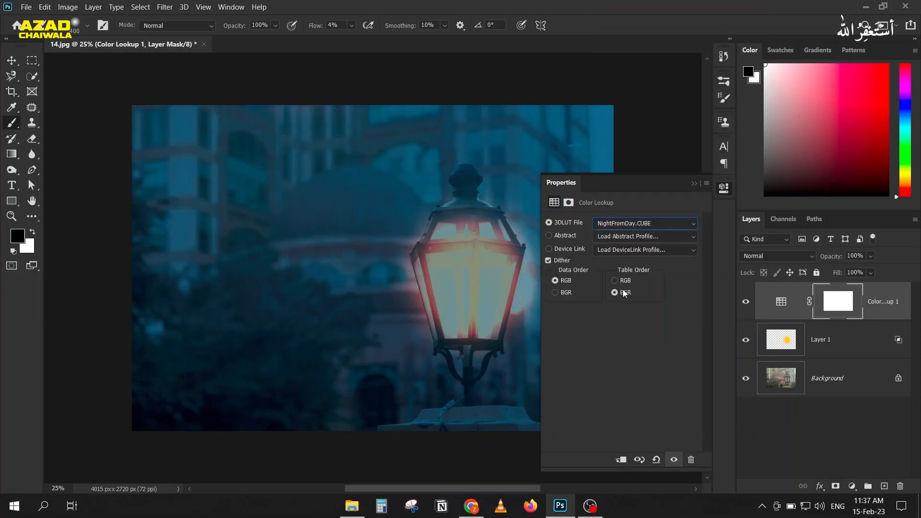
click(698, 184)
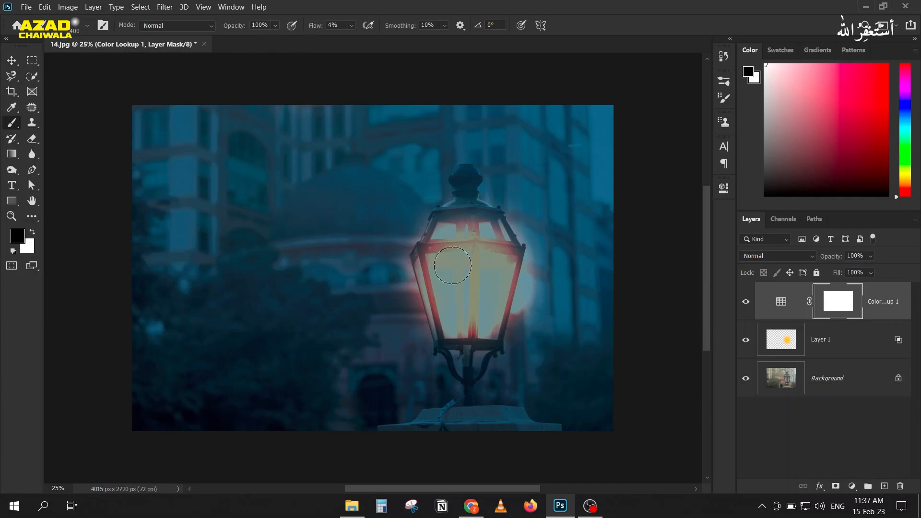
Paint black at 4% flow on the Color Lookup mask over the lamp and its surrounding glow, enlarging the brush to 600
mouse_move(463, 272)
mouse_down()
mouse_move(524, 293)
mouse_move(526, 226)
mouse_move(460, 216)
mouse_move(390, 295)
mouse_move(560, 318)
mouse_move(577, 287)
mouse_move(431, 278)
mouse_move(410, 340)
mouse_move(394, 352)
mouse_move(467, 333)
mouse_move(450, 334)
mouse_move(507, 267)
mouse_move(507, 251)
mouse_move(514, 268)
mouse_move(467, 244)
mouse_move(526, 270)
mouse_move(517, 336)
mouse_move(510, 331)
mouse_move(457, 374)
mouse_move(470, 312)
mouse_move(414, 295)
mouse_move(447, 292)
mouse_move(432, 327)
mouse_move(455, 332)
mouse_move(428, 312)
mouse_move(496, 280)
mouse_move(481, 261)
mouse_move(498, 280)
mouse_move(472, 251)
mouse_move(503, 248)
mouse_move(417, 168)
mouse_move(488, 188)
mouse_move(468, 185)
mouse_move(502, 229)
mouse_move(520, 305)
mouse_move(499, 358)
mouse_move(520, 338)
mouse_move(496, 388)
mouse_move(564, 299)
mouse_move(480, 274)
mouse_move(446, 203)
mouse_move(484, 339)
mouse_up()
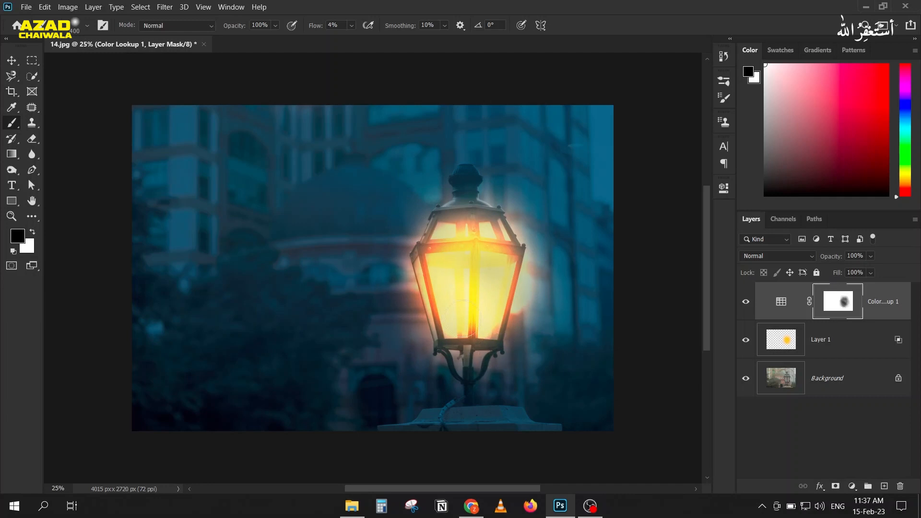
mouse_move(441, 287)
mouse_down()
mouse_move(467, 316)
mouse_move(413, 310)
mouse_move(476, 313)
mouse_move(436, 305)
mouse_move(509, 326)
mouse_move(480, 240)
mouse_move(463, 232)
mouse_move(390, 325)
mouse_move(438, 196)
mouse_up()
key(bracketright)
key(bracketright)
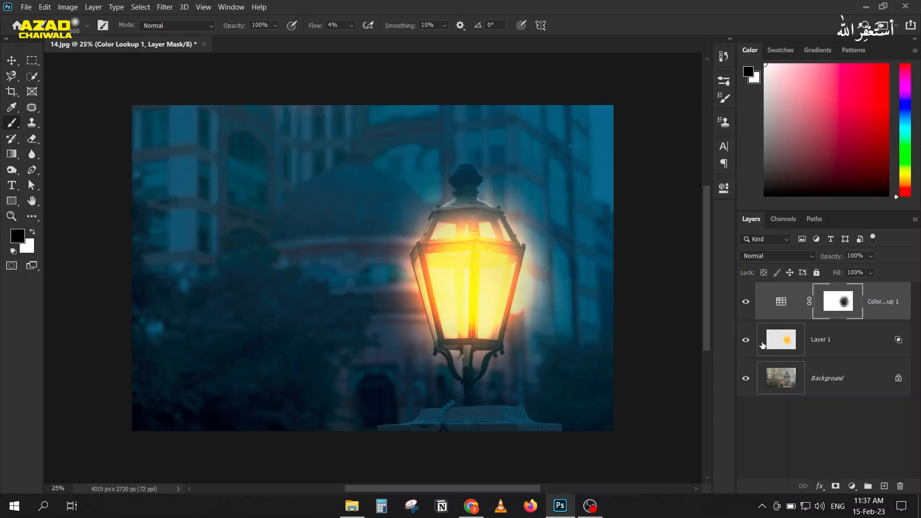
Compare the original photo with the finished night effect by repeatedly isolating the Background layer
alt+click(747, 381)
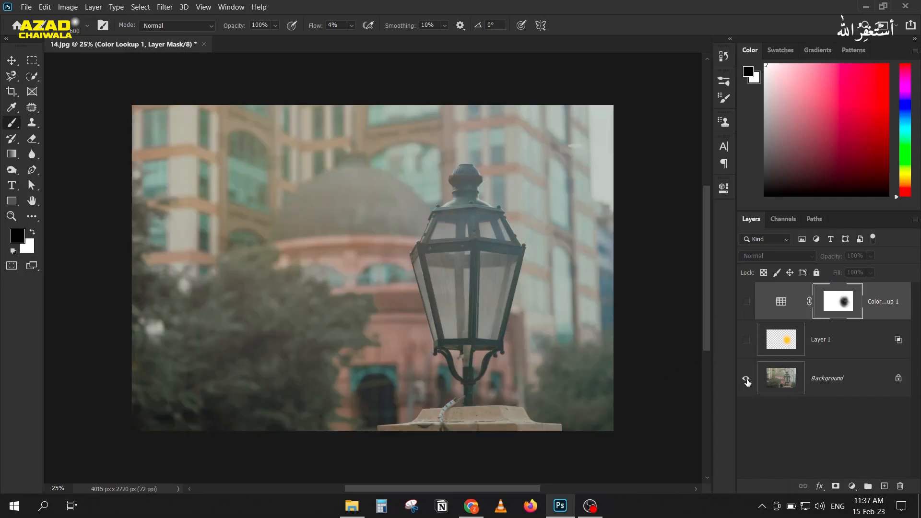
alt+click(747, 381)
alt+click(747, 381)
alt+click(747, 381)
alt+click(747, 382)
alt+click(747, 382)
alt+click(747, 381)
alt+click(747, 382)
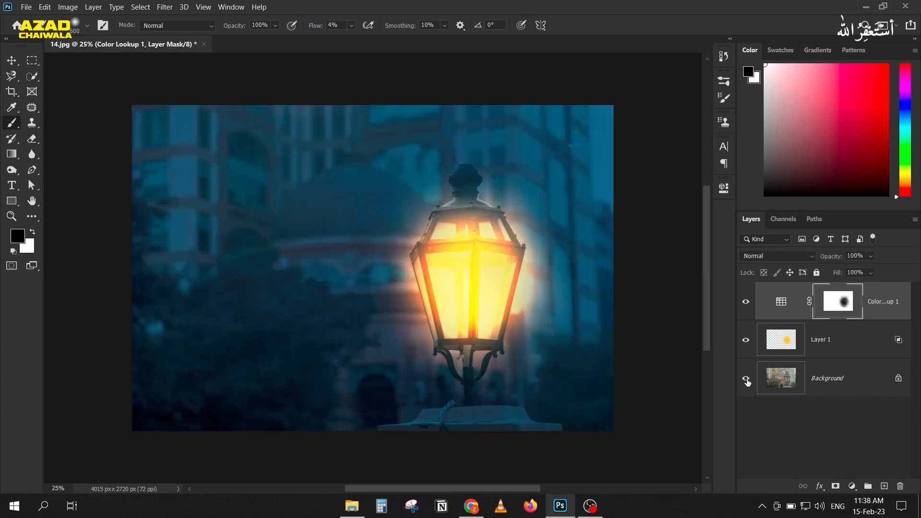
alt+click(747, 382)
alt+click(747, 381)
alt+click(747, 382)
alt+click(747, 383)
Close 14.jpg without saving and open 15.jpg from the 02-Blending Modes folder, converting its colors to the working space
click(205, 44)
key(n)
click(349, 506)
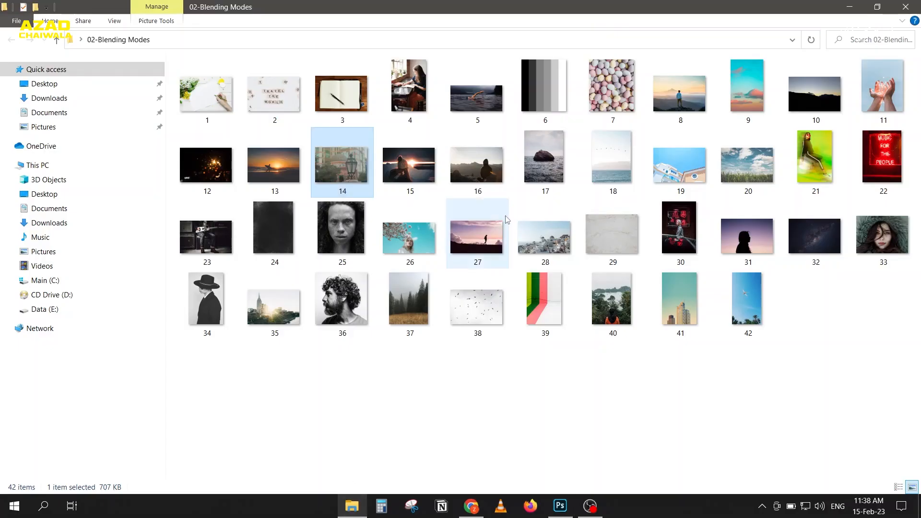
drag(409, 168, 339, 265)
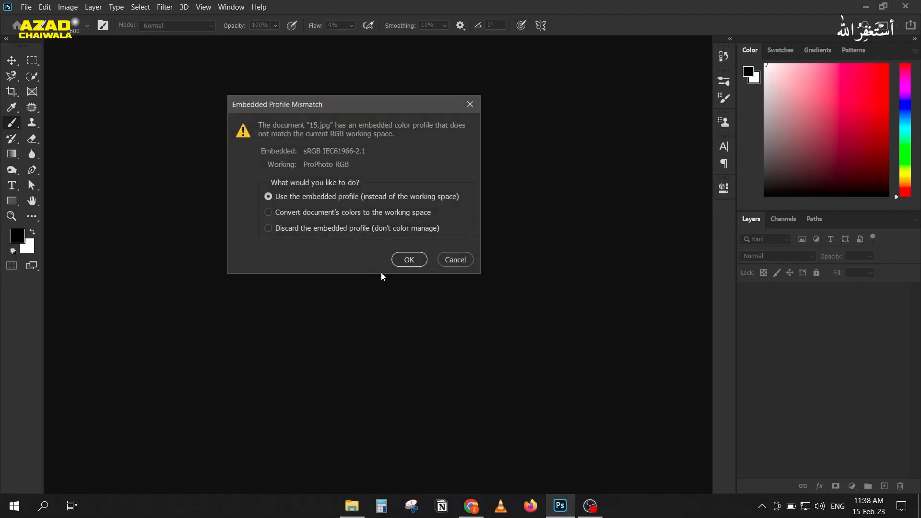
click(379, 214)
click(408, 259)
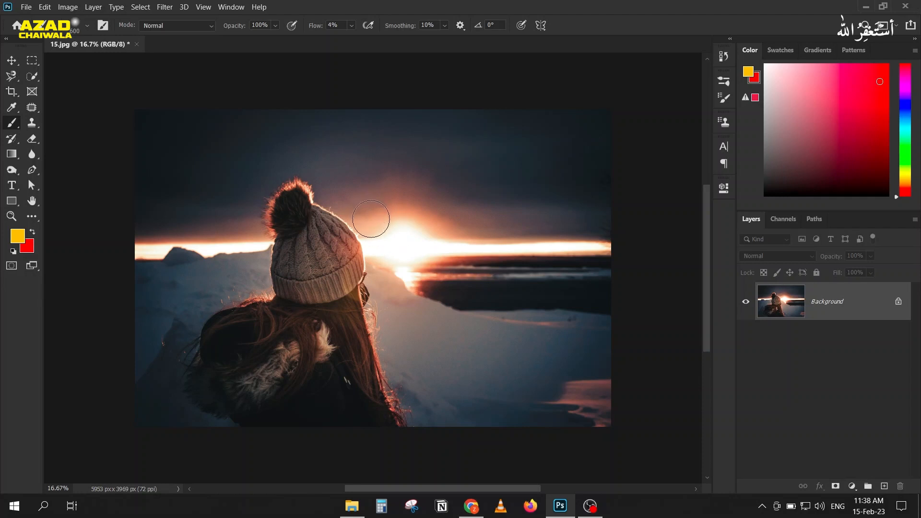
Add a new layer above the sunset photo and set its blending mode to Color Dodge
click(884, 486)
click(771, 255)
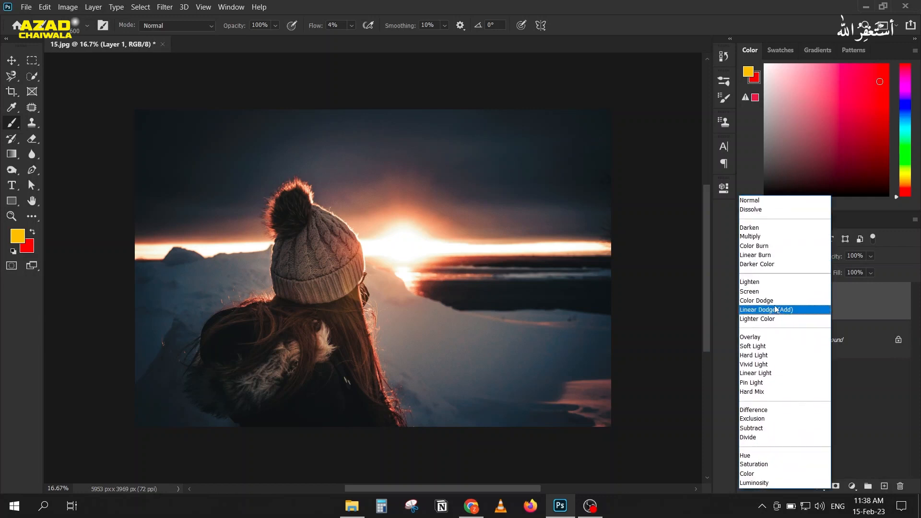
click(773, 300)
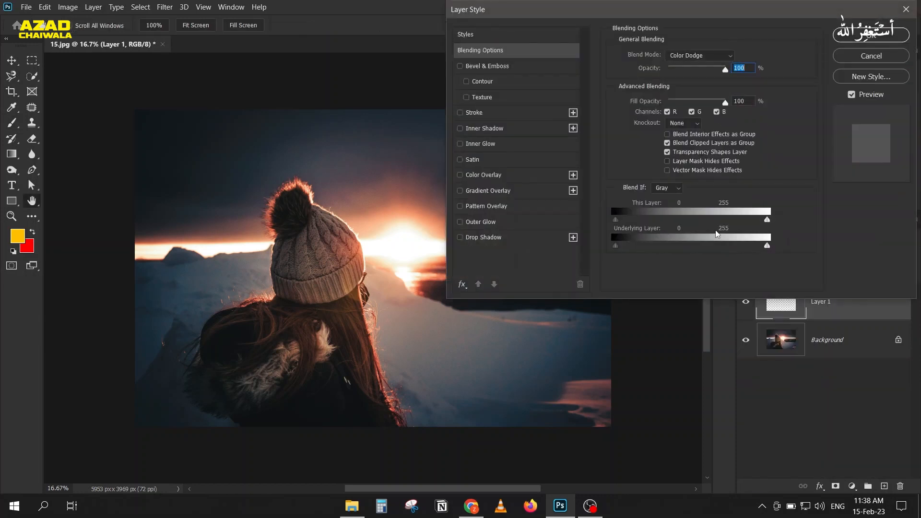
Turn off Transparency Shapes Layer for the new Color Dodge layer in 15.jpg and make the Brush tool active
click(667, 152)
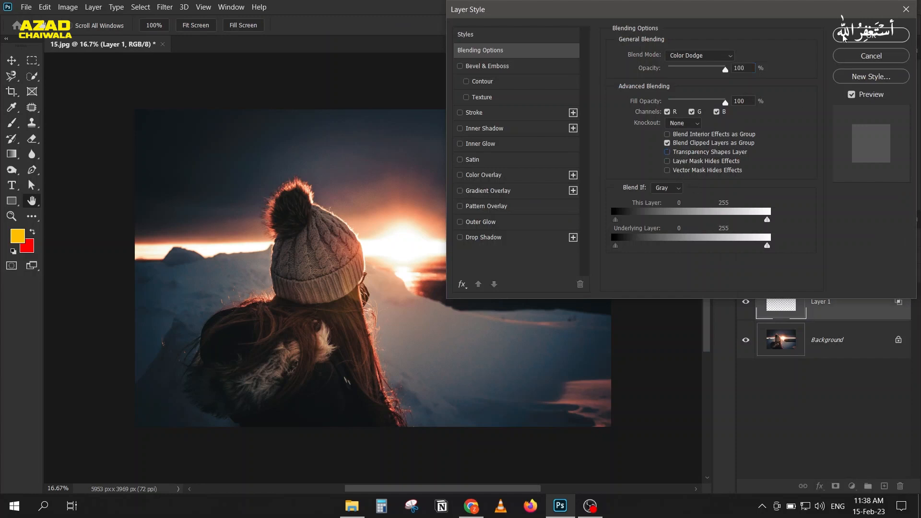
click(843, 38)
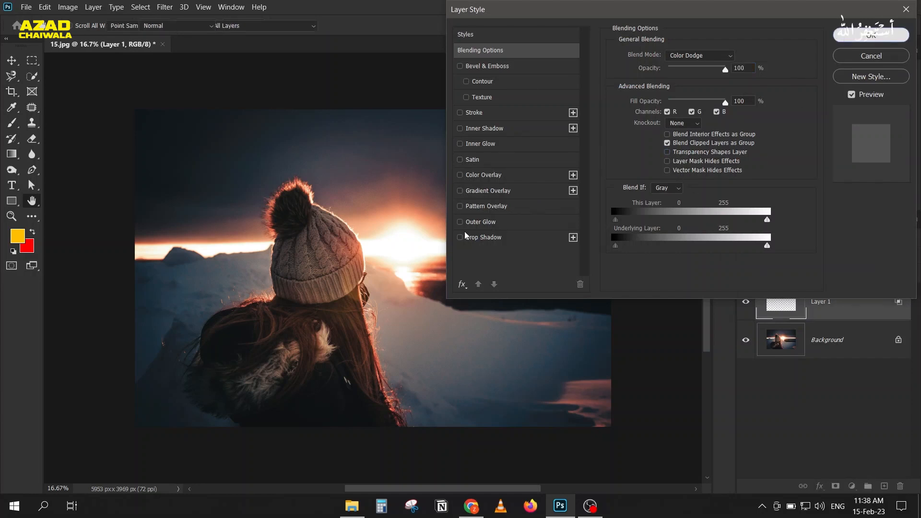
key(b)
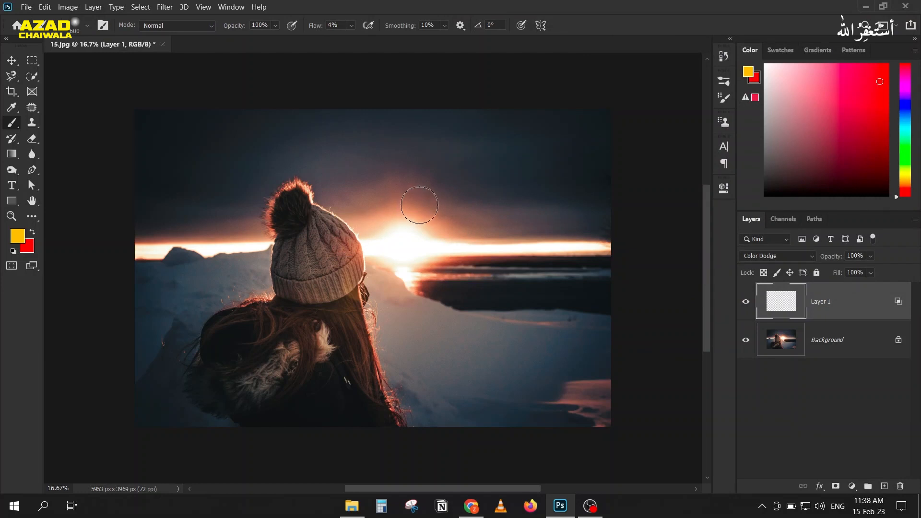
Sample the orange glow beside the sun as the brush color and set the brush flow to 8%
key(alt)
key(alt)
alt+click(425, 217)
drag(311, 29, 318, 29)
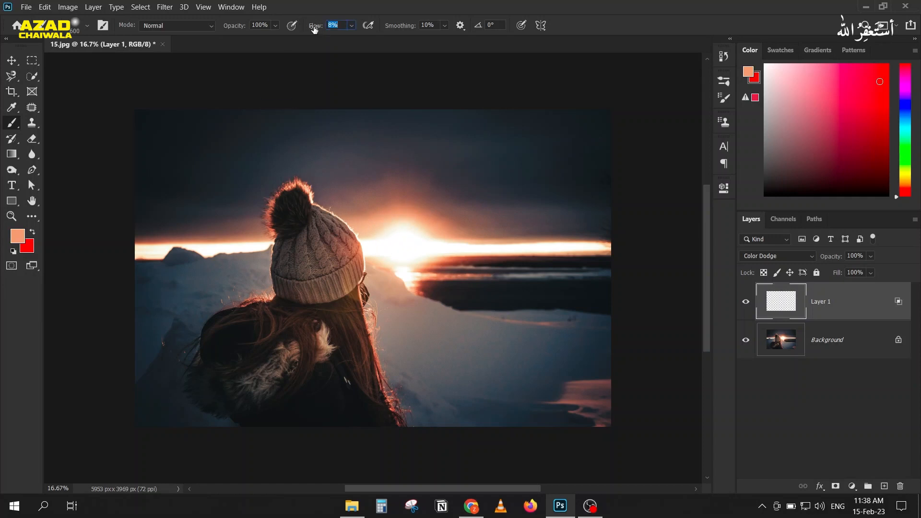
Enlarge the brush and paint a glow over the setting sun on the Color Dodge layer
key(bracketright)
key(bracketright)
key(bracketright)
key(bracketright)
key(bracketright)
mouse_move(407, 269)
mouse_down()
mouse_move(333, 238)
mouse_move(401, 271)
mouse_move(489, 360)
mouse_move(445, 395)
mouse_move(365, 355)
mouse_move(309, 302)
mouse_move(328, 299)
mouse_move(376, 187)
mouse_move(407, 251)
mouse_up()
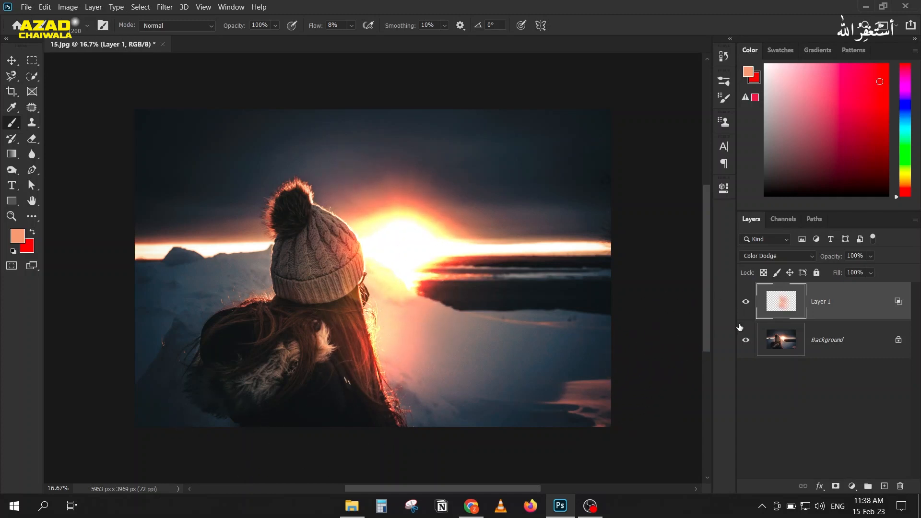
Compare the sunset photo with and without the painted glow by repeatedly toggling Layer 1's visibility
click(749, 304)
click(749, 304)
click(749, 304)
click(747, 302)
click(747, 303)
click(747, 303)
click(747, 302)
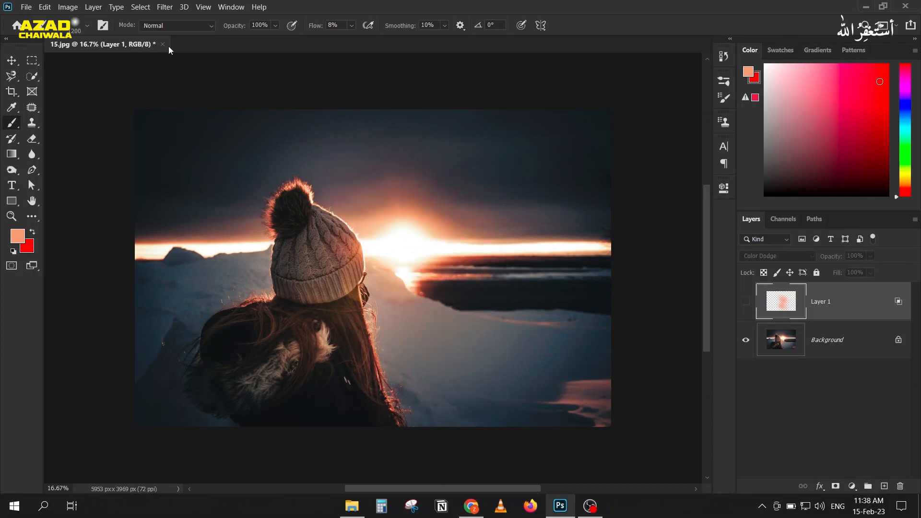
Close 15.jpg without saving and open 16.jpg from the 02-Blending Modes folder, converting its colors to the working space
click(163, 44)
click(477, 198)
click(352, 506)
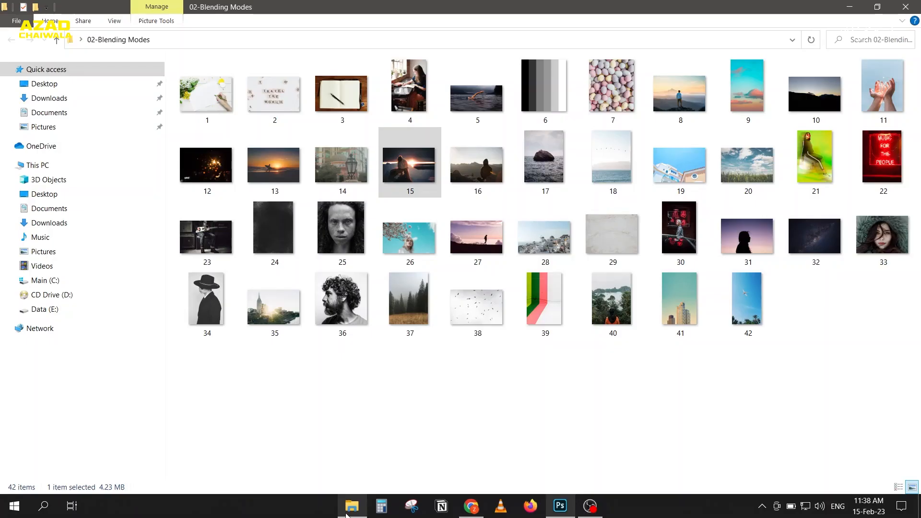
drag(459, 209, 277, 267)
click(338, 217)
click(409, 259)
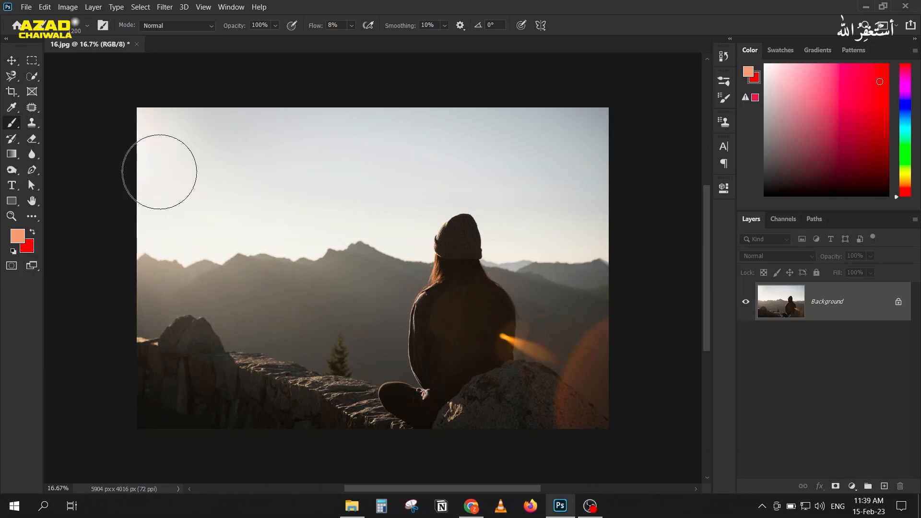
Add a new layer above the mountain photo and edit the Gradient tool's dark stop to the brown sampled from the woman's jacket
click(884, 486)
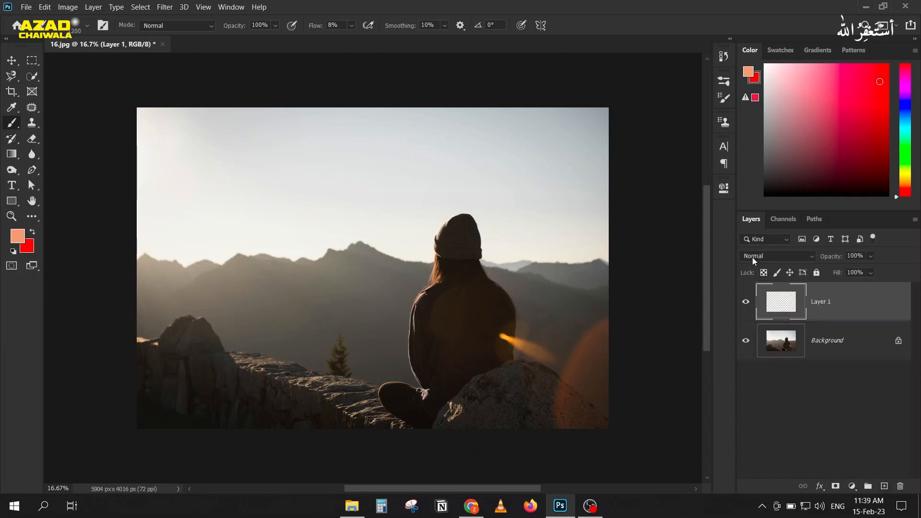
click(13, 156)
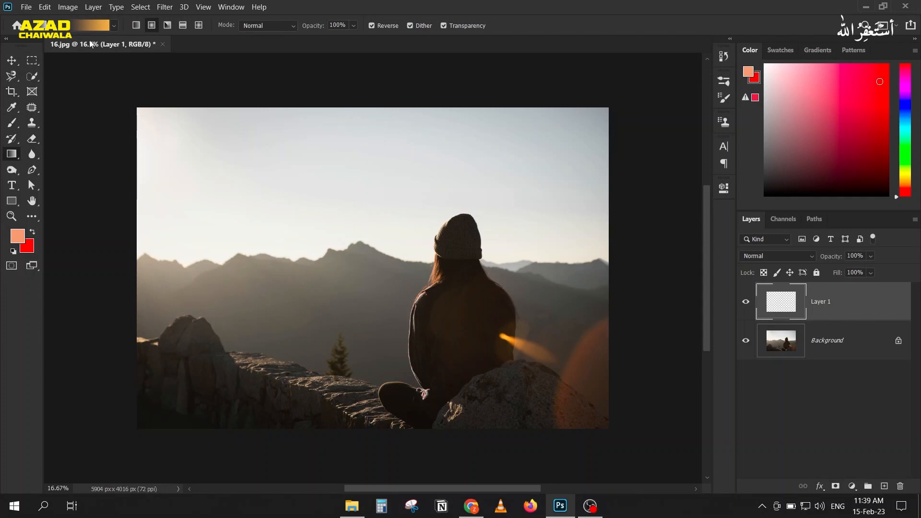
click(80, 30)
click(627, 281)
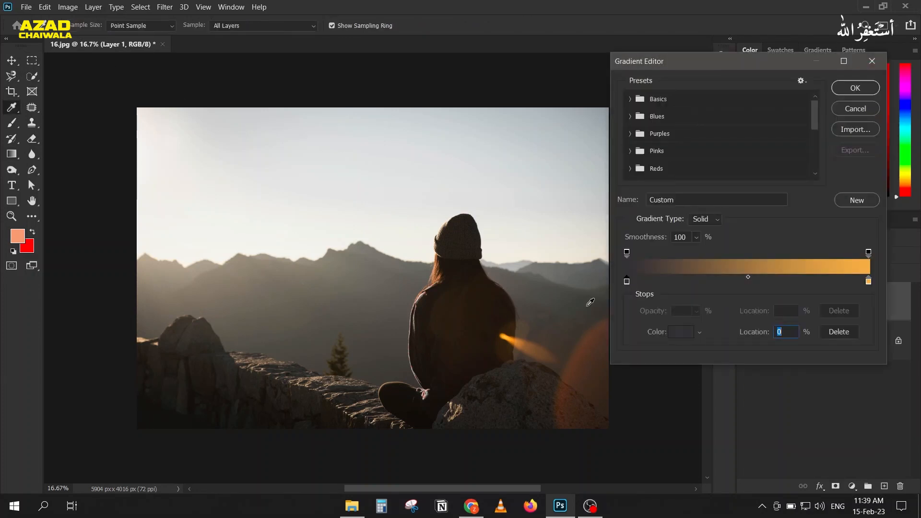
click(440, 344)
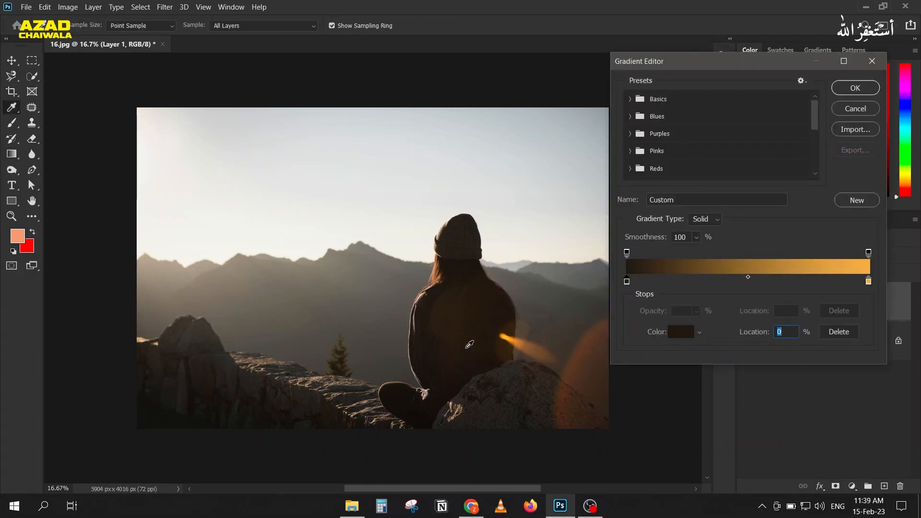
click(868, 281)
click(840, 91)
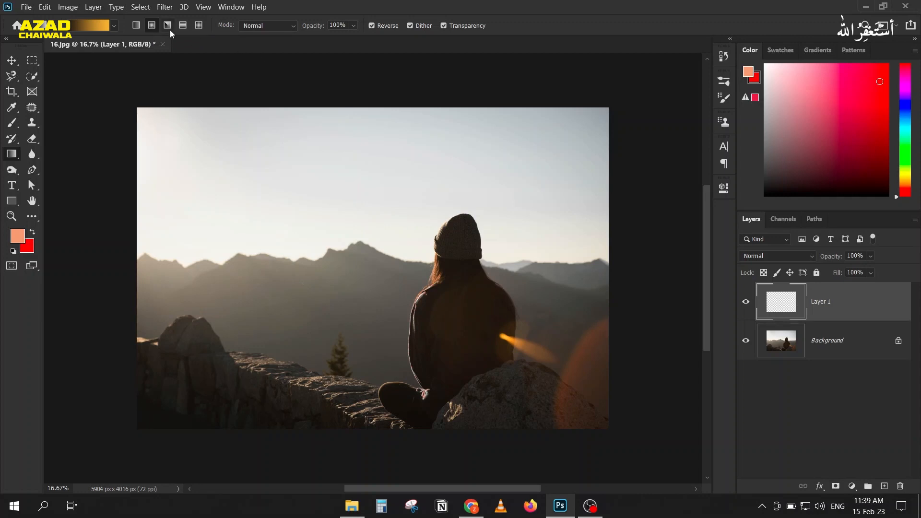
Draw a radial gradient from the photo's upper-left corner to the woman's jacket and set Layer 1's blending mode to Color Dodge
drag(135, 108, 516, 348)
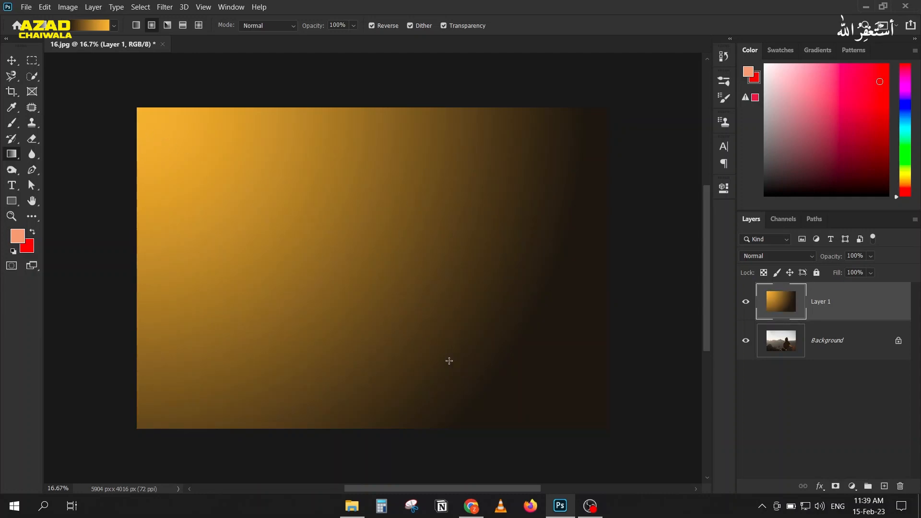
click(803, 255)
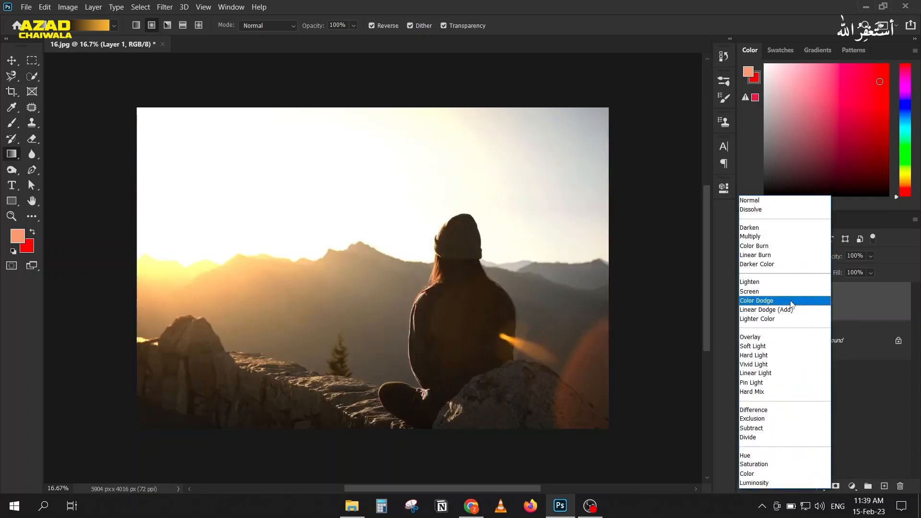
click(802, 300)
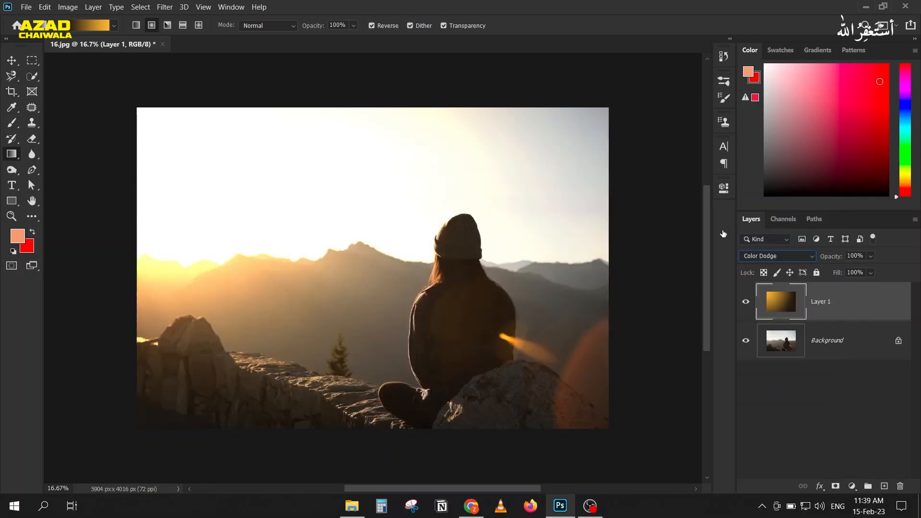
Turn off Transparency Shapes Layer for the Color Dodge gradient layer and hide the layer to compare with the original photo
click(669, 155)
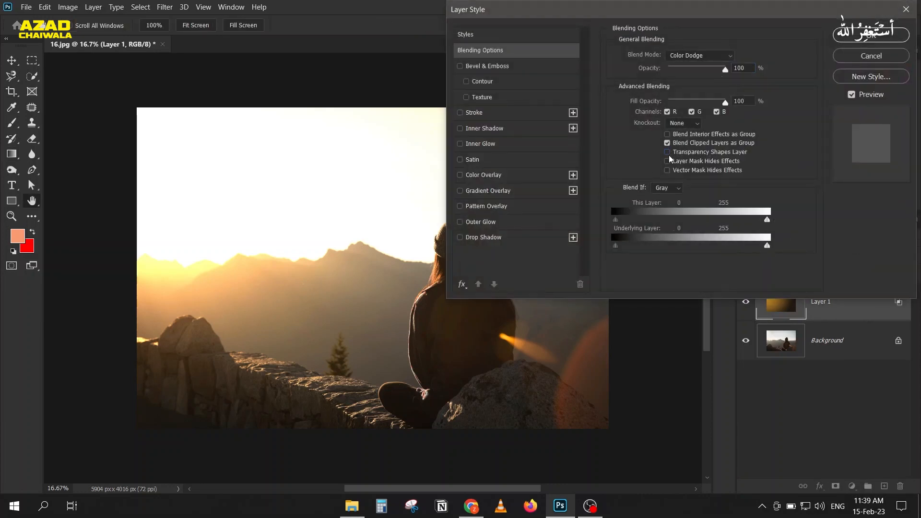
click(857, 36)
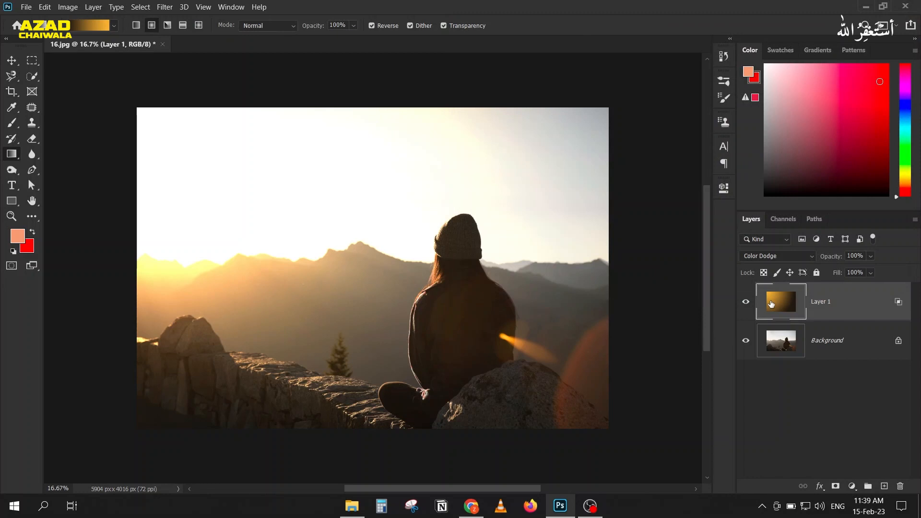
click(745, 258)
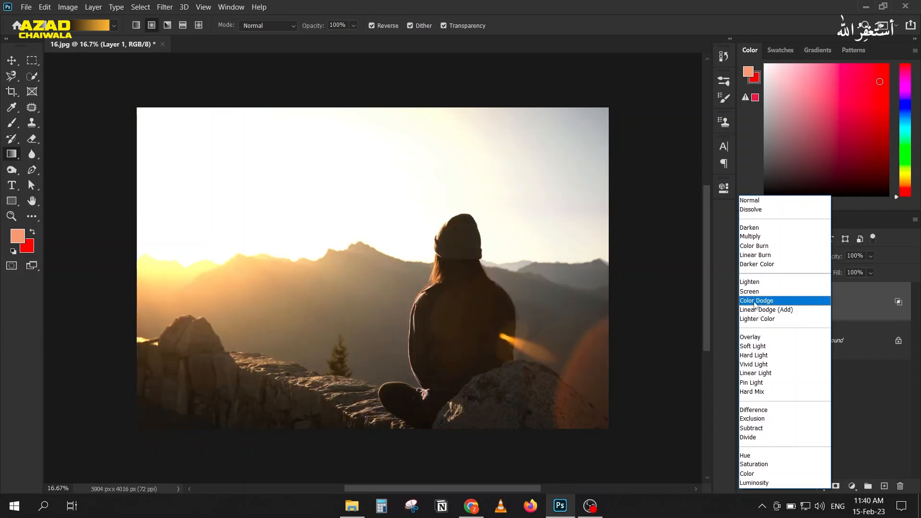
click(756, 302)
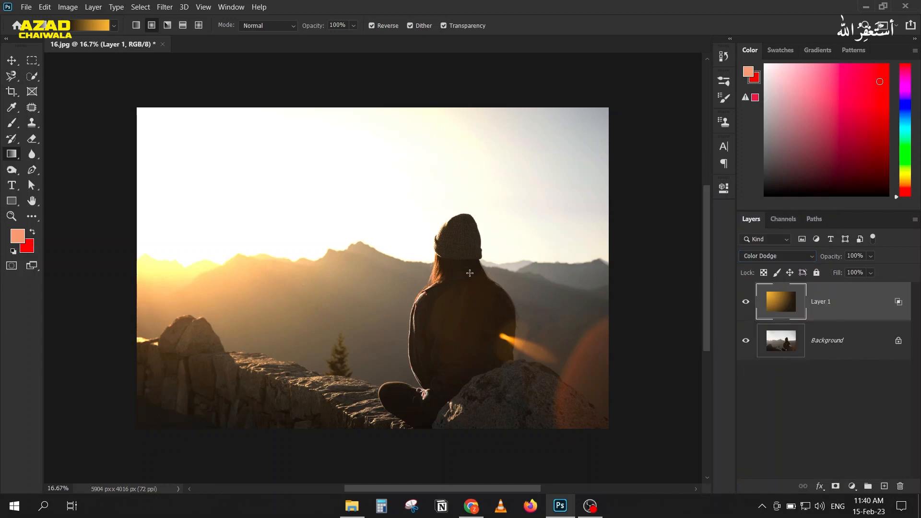
click(744, 303)
Close 16.jpg without saving and open 17.jpg from the 02-Blending Modes folder, converting its colors to the working space
click(162, 44)
key(n)
click(352, 506)
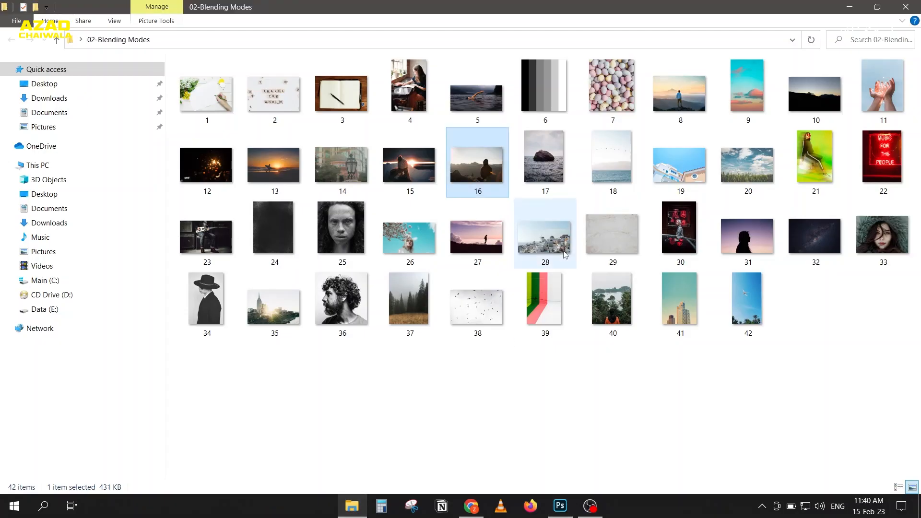
drag(543, 158, 560, 504)
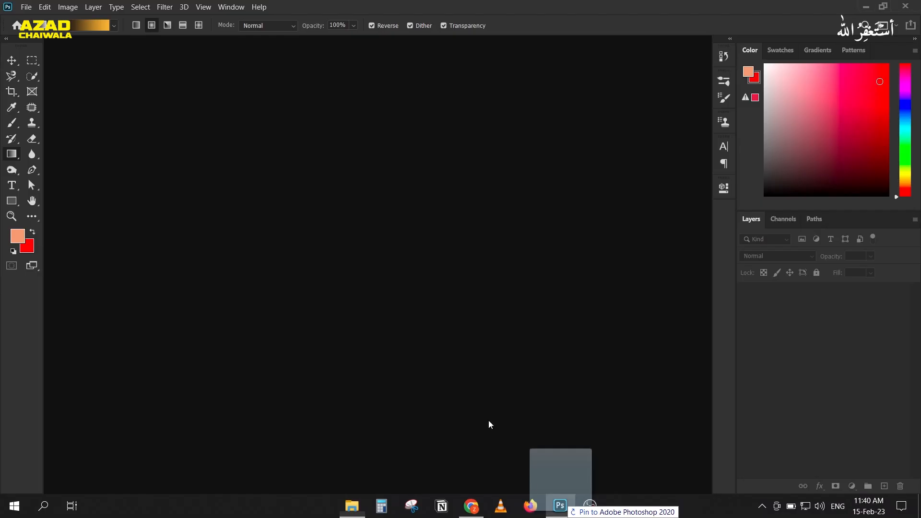
drag(490, 424, 384, 260)
click(308, 213)
key(Return)
Place image 18 over the sea rock photo, enlarging it and positioning its birds in the upper sky
click(353, 506)
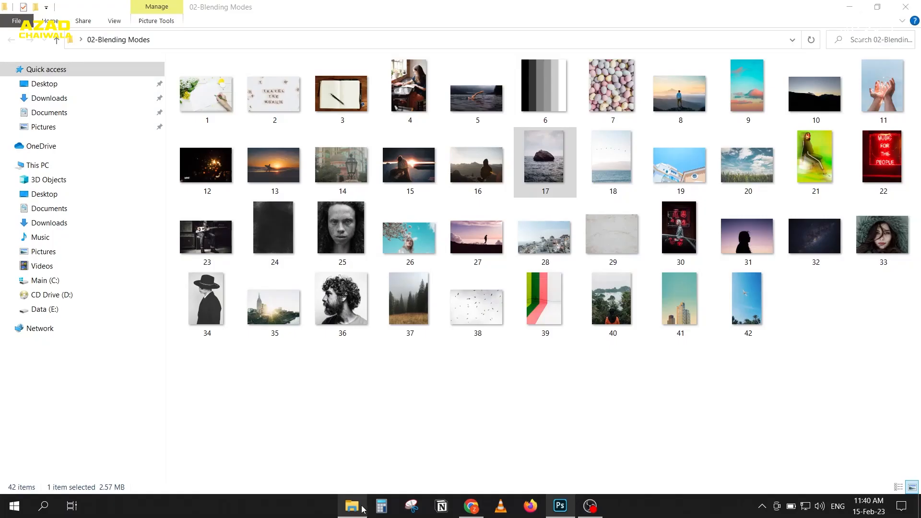
drag(612, 158, 390, 291)
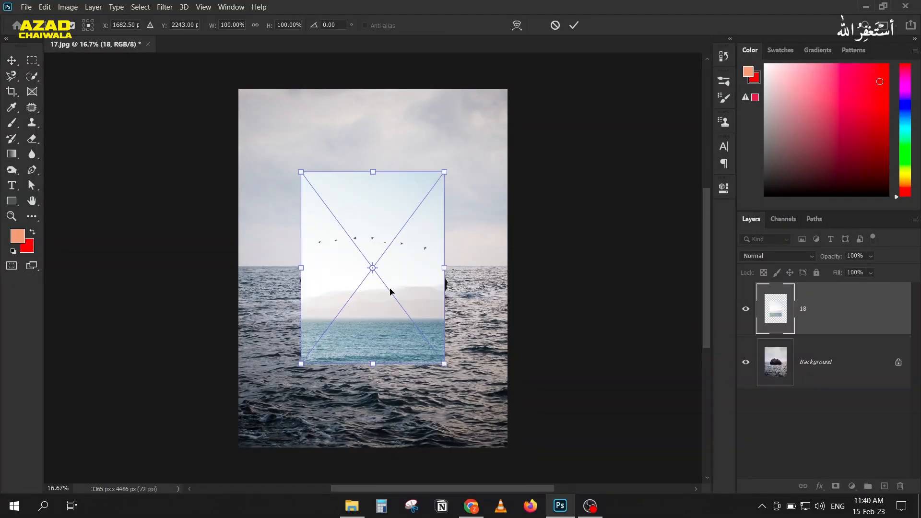
drag(350, 269, 343, 201)
drag(289, 298, 259, 341)
drag(315, 254, 325, 269)
key(Return)
key(g)
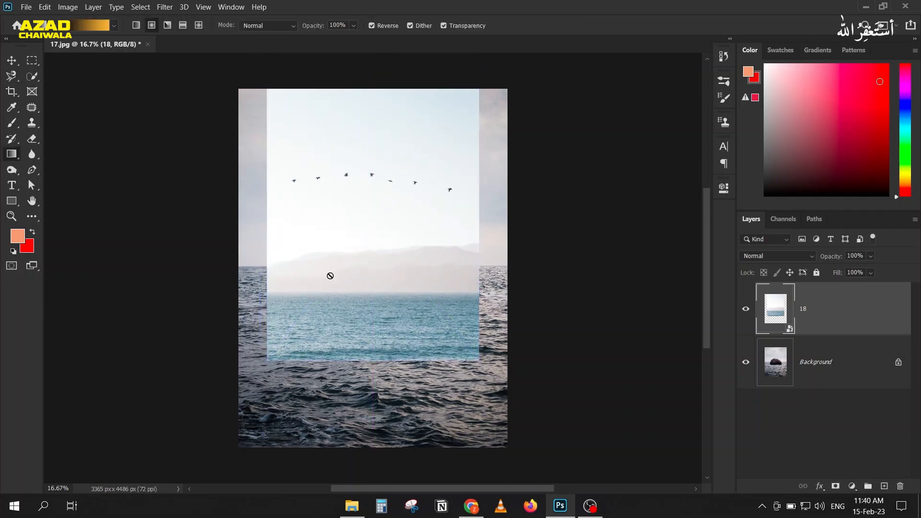
Set layer 18's blending mode to Darken and examine the edges of a bird up close
scroll(379, 192, up, 2)
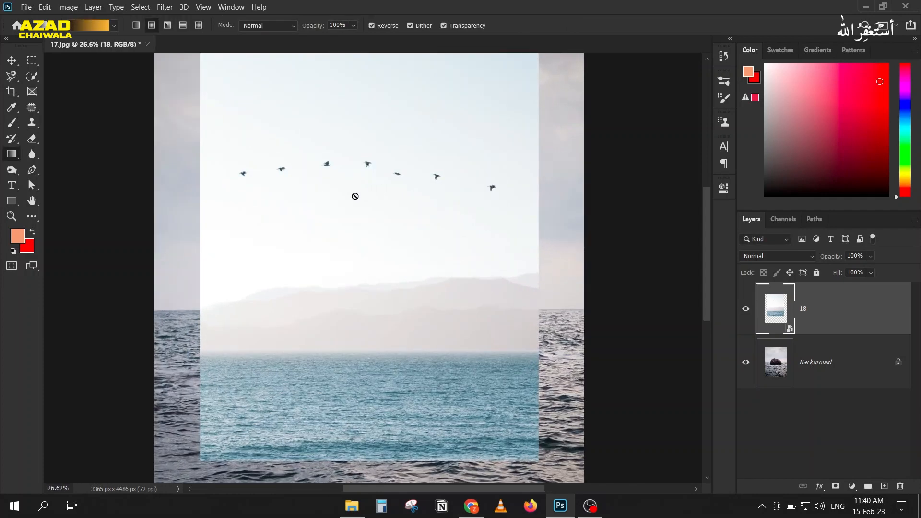
drag(351, 208, 354, 260)
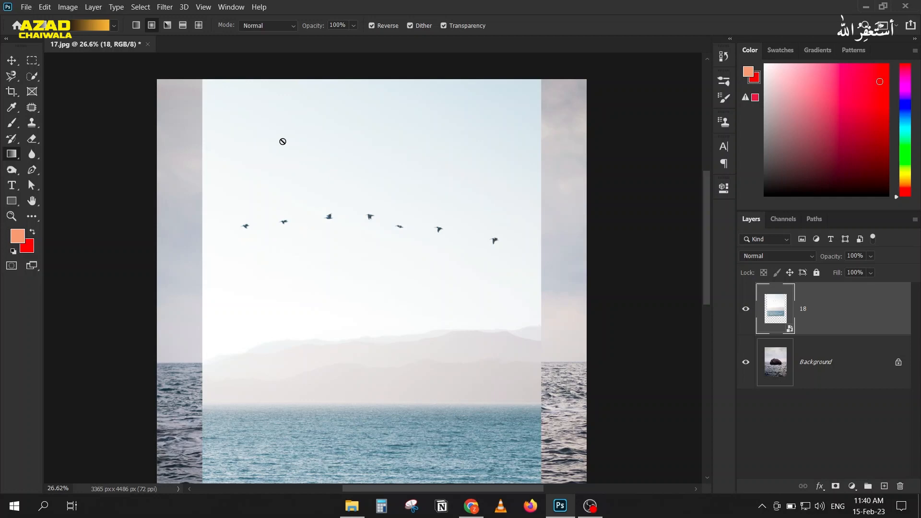
click(752, 257)
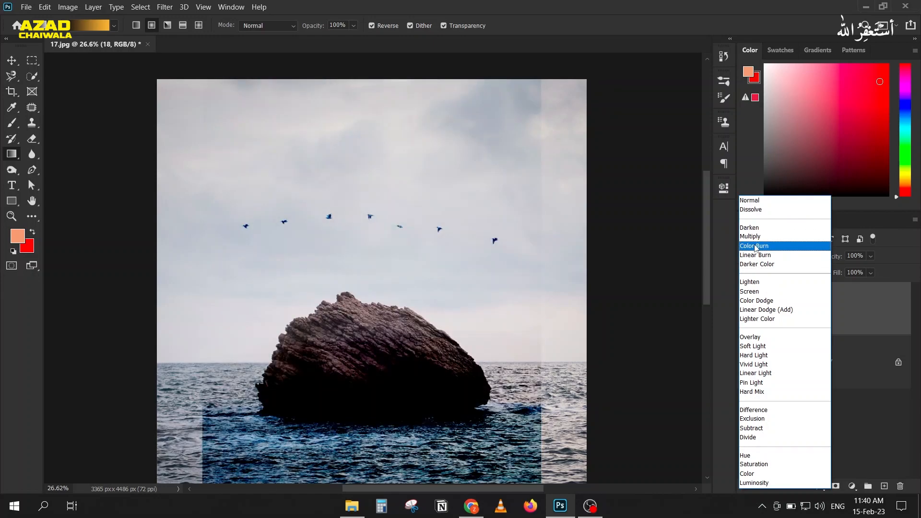
click(743, 228)
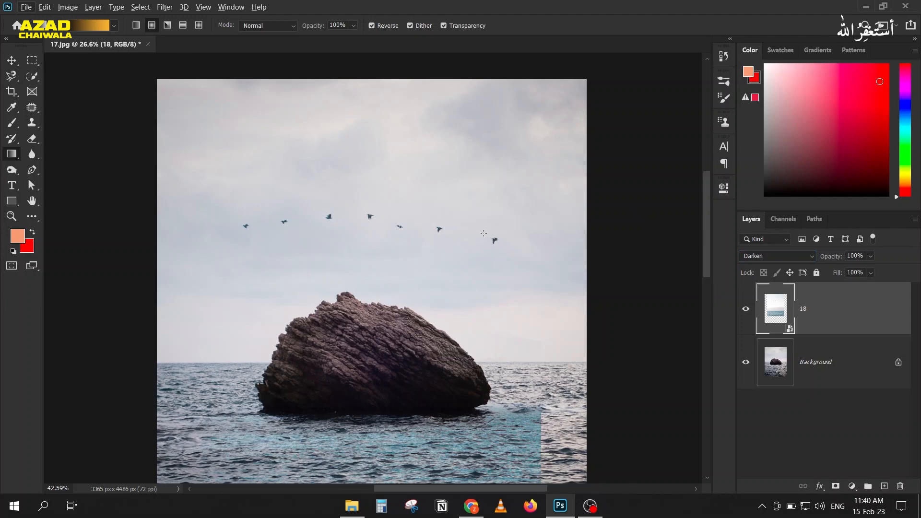
scroll(472, 228, up, 10)
scroll(465, 236, down, 2)
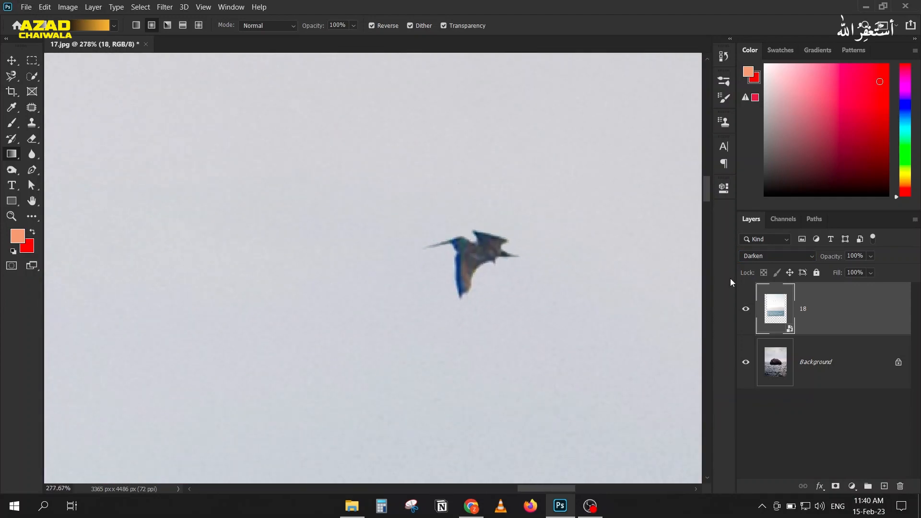
Set layer 18's blending mode to Multiply, comparing the birds and sky against the Darken preview
click(758, 256)
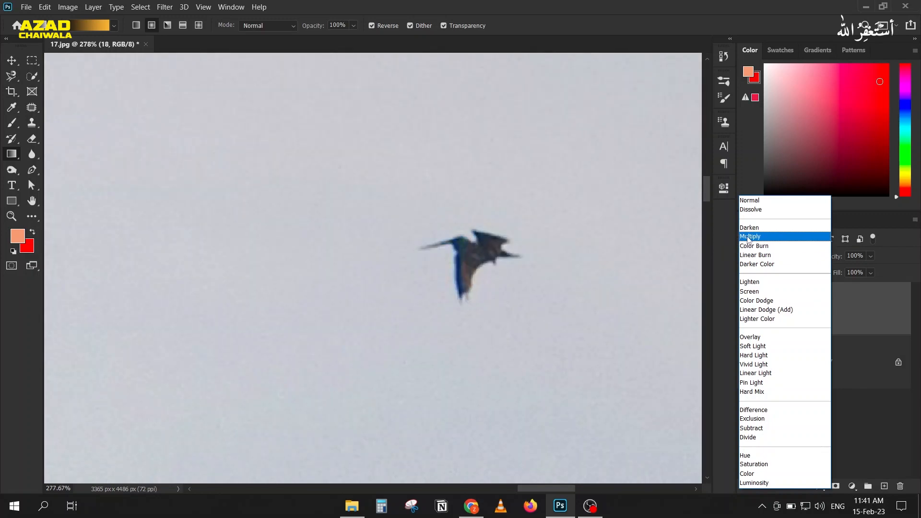
click(749, 237)
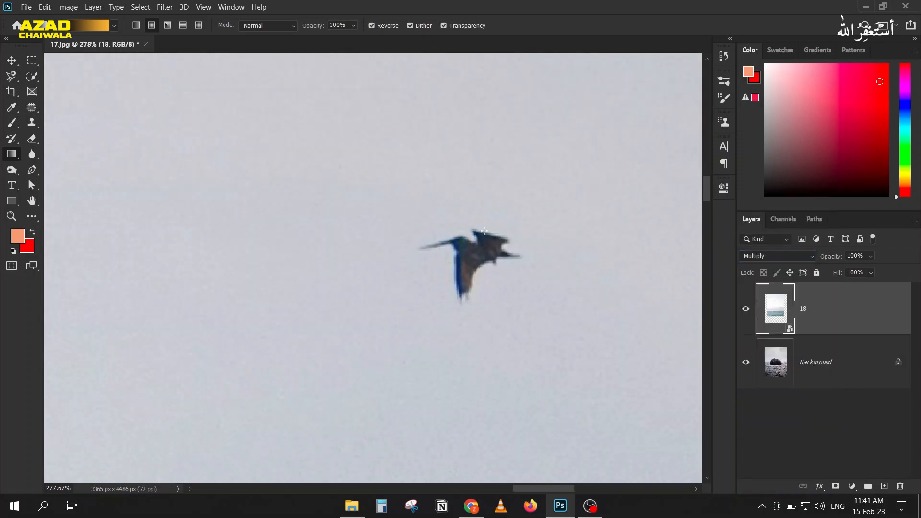
scroll(484, 231, down, 10)
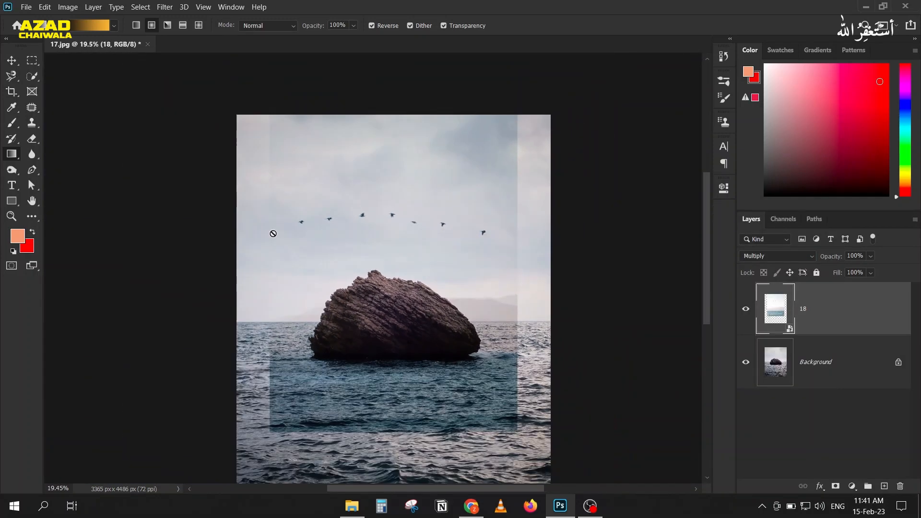
drag(306, 249, 302, 208)
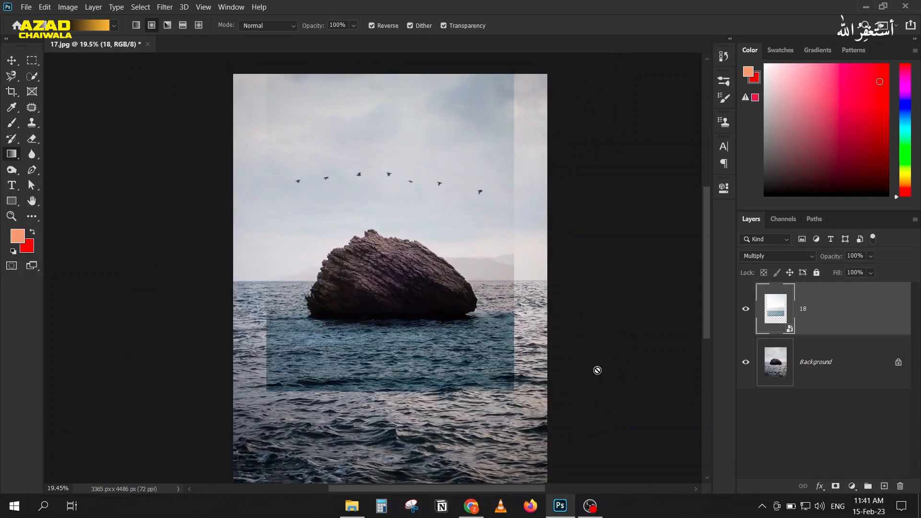
scroll(420, 168, up, 5)
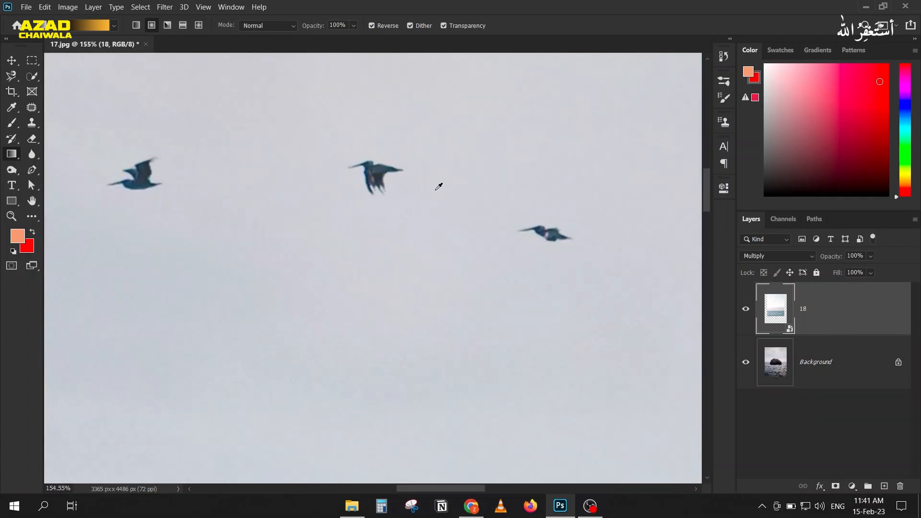
scroll(439, 187, down, 5)
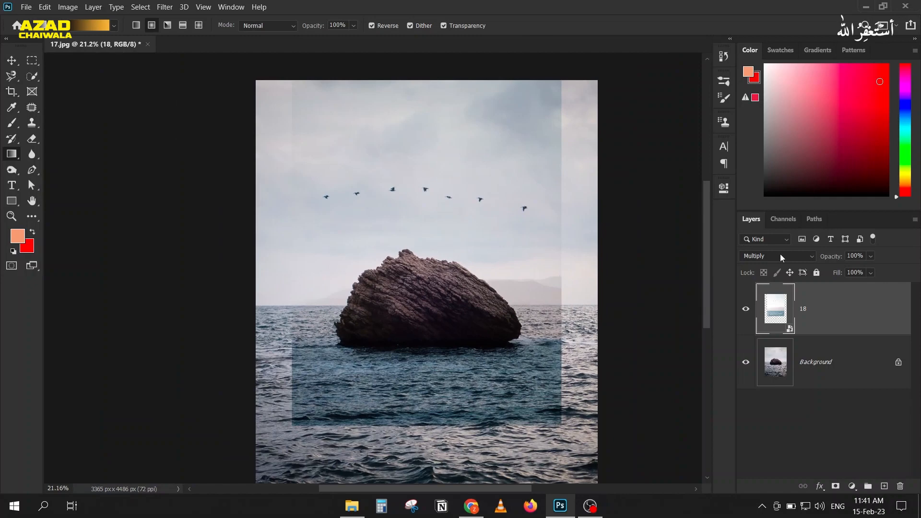
click(780, 256)
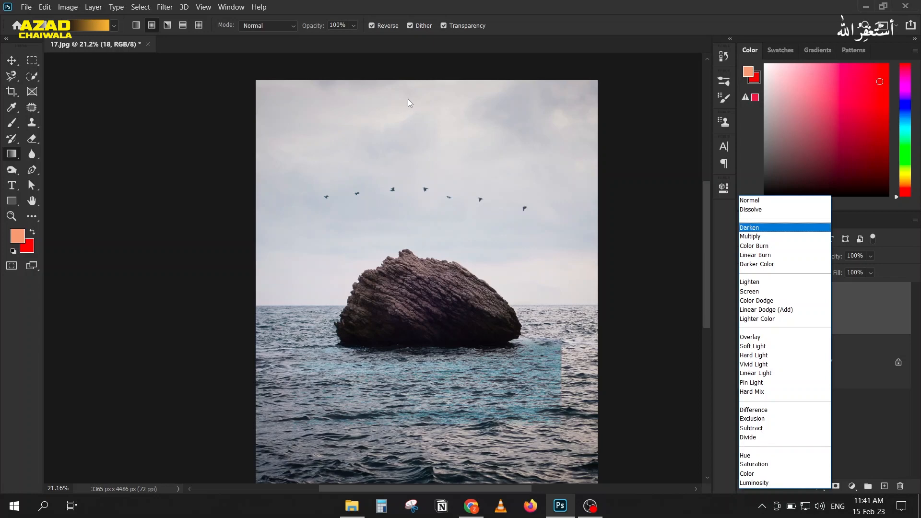
click(750, 238)
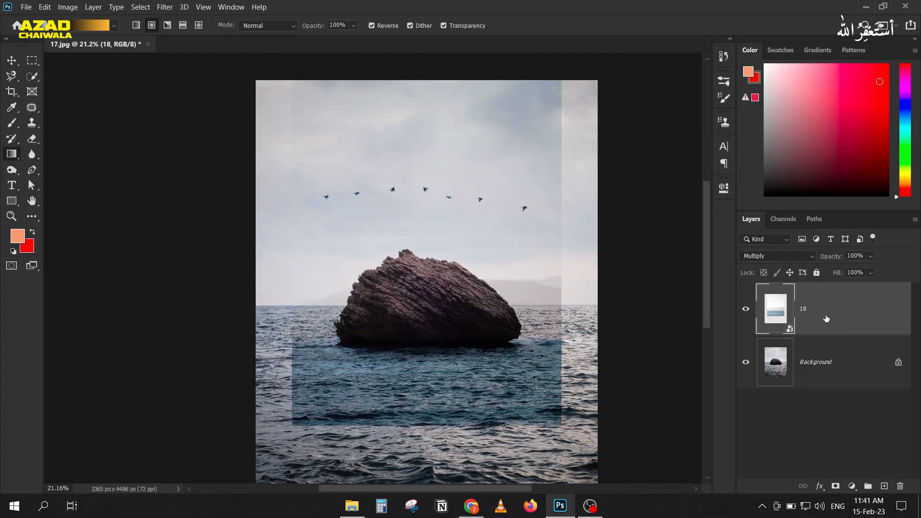
key(ctrl+l)
drag(586, 55, 672, 70)
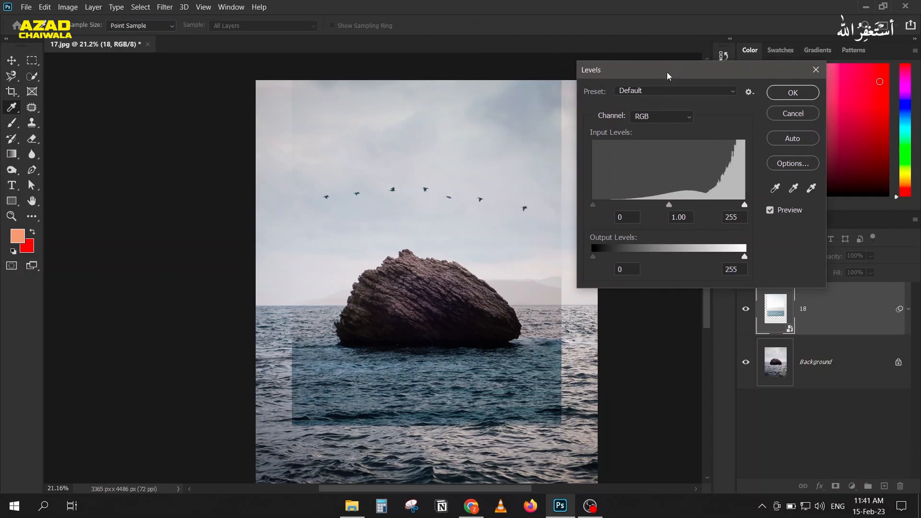
drag(745, 205, 726, 207)
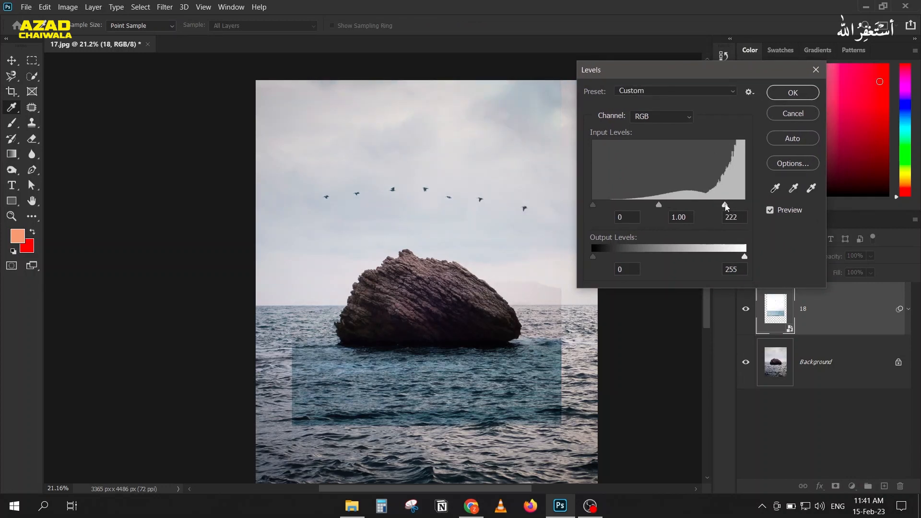
drag(728, 207, 687, 207)
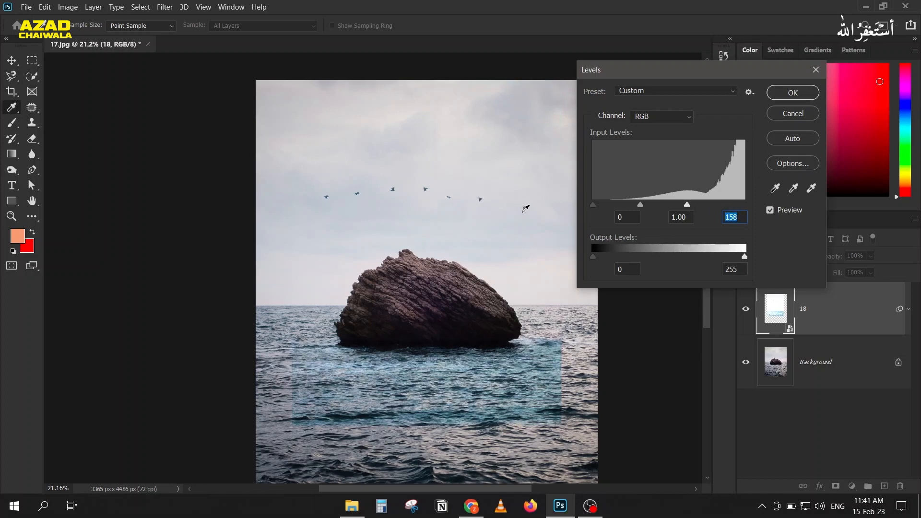
click(810, 113)
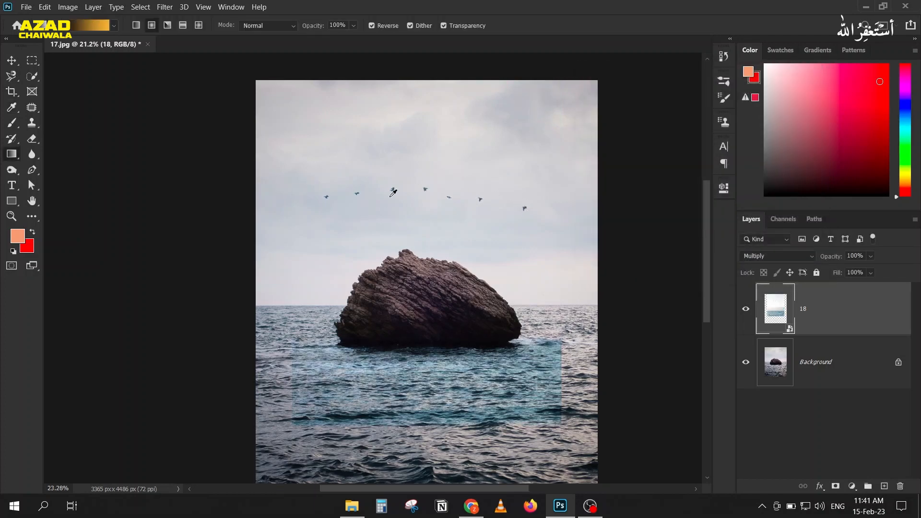
Apply Levels to layer 18, lowering the white input to about 201 and slightly raising the black input
scroll(395, 190, up, 10)
scroll(404, 215, down, 5)
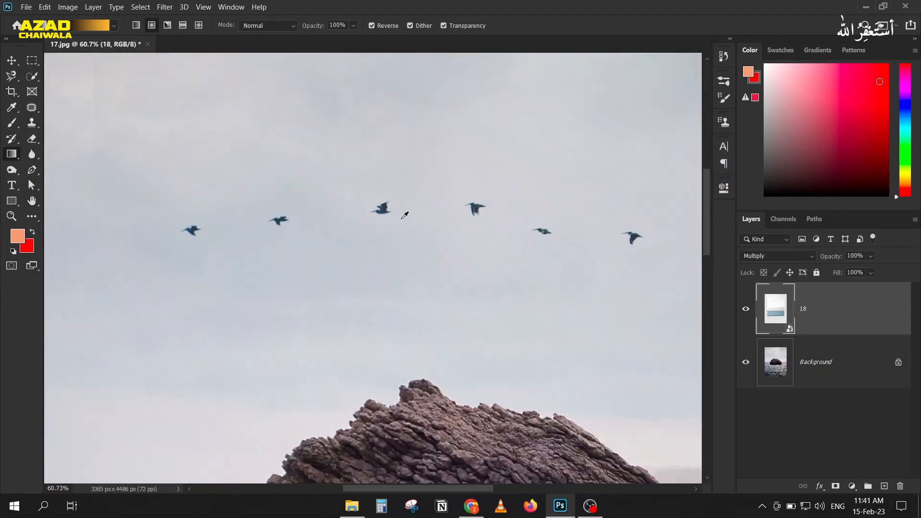
mouse_move(319, 321)
mouse_down()
mouse_move(313, 337)
mouse_move(300, 338)
mouse_move(303, 324)
mouse_up()
scroll(301, 338, down, 1)
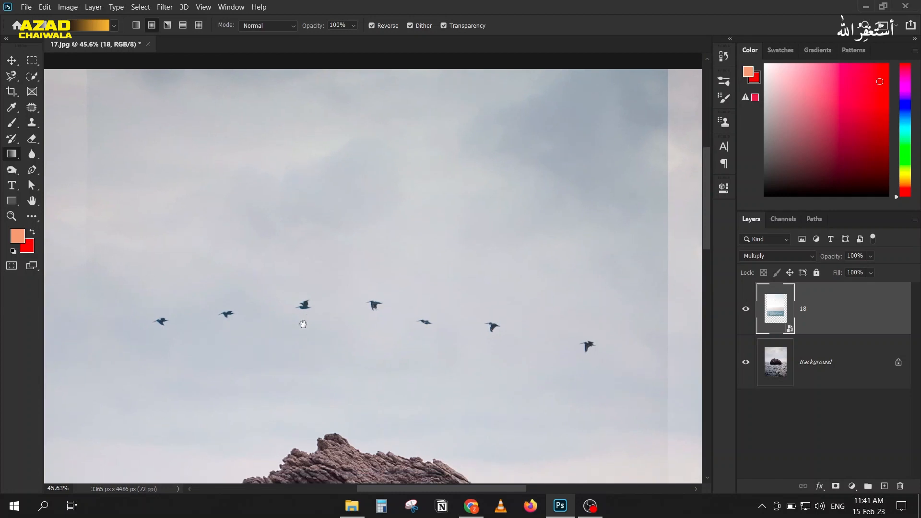
key(ctrl+l)
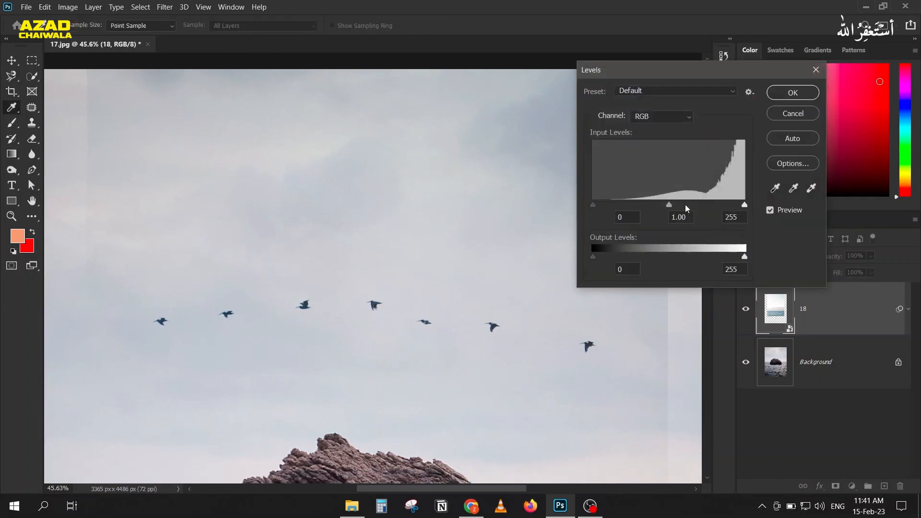
drag(745, 205, 714, 206)
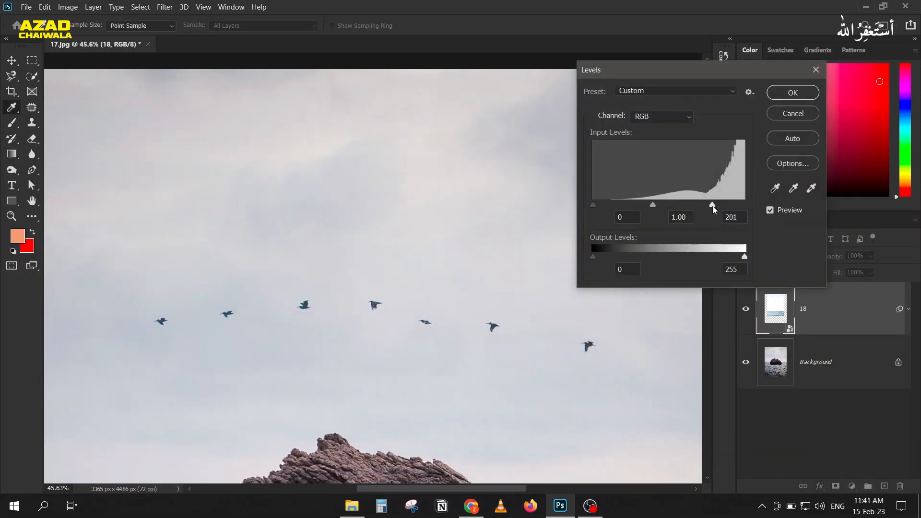
drag(593, 205, 605, 206)
click(793, 95)
Add a mask to layer 18 and paint black at 100% flow over its tinted sea rectangle to hide it
scroll(287, 193, down, 6)
drag(261, 250, 284, 169)
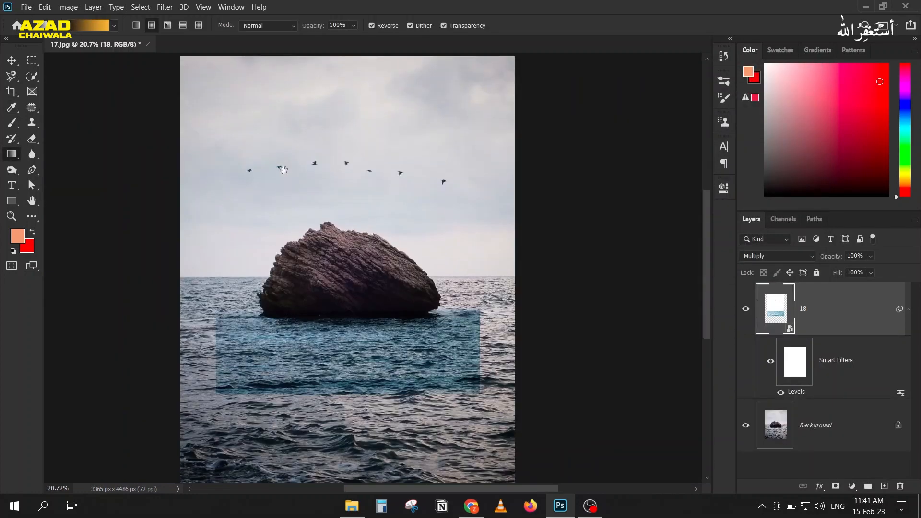
click(836, 486)
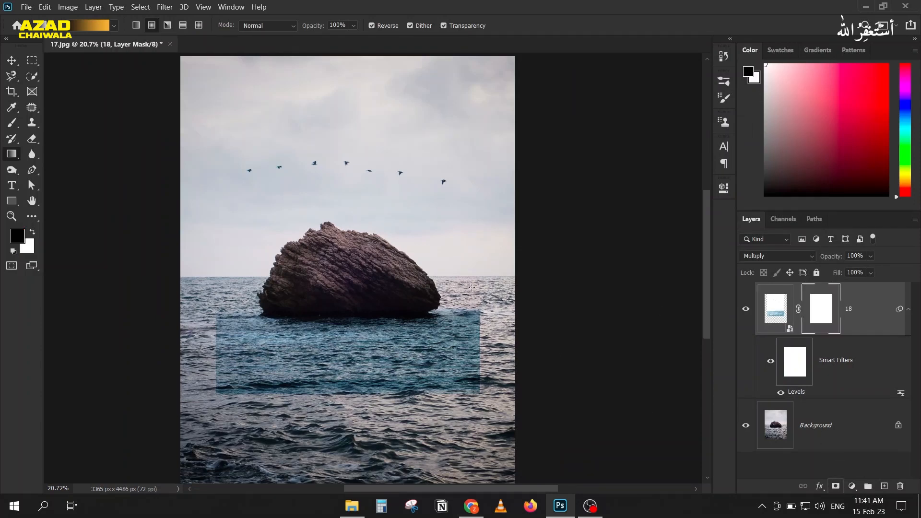
key(b)
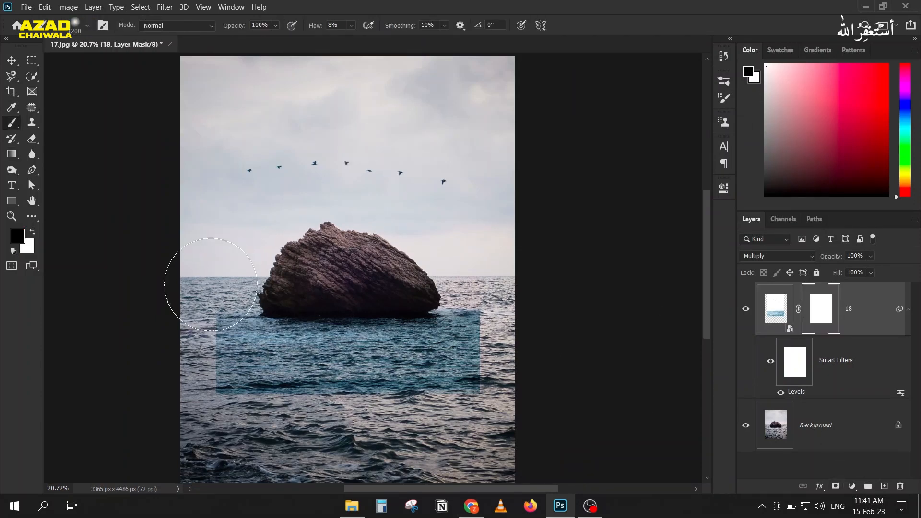
drag(453, 324, 269, 331)
drag(315, 29, 409, 29)
mouse_move(235, 322)
mouse_down()
mouse_move(506, 405)
mouse_move(165, 393)
mouse_move(171, 334)
mouse_move(217, 378)
mouse_up()
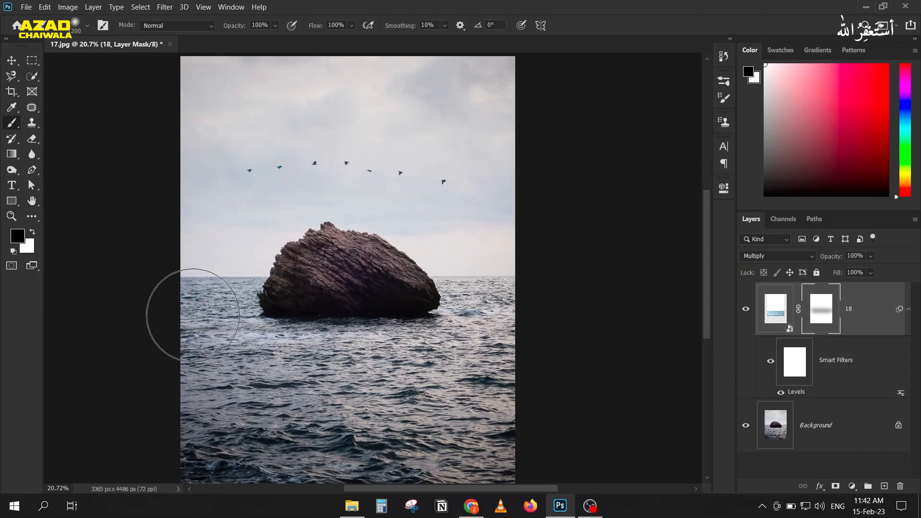
scroll(222, 290, down, 1)
click(13, 59)
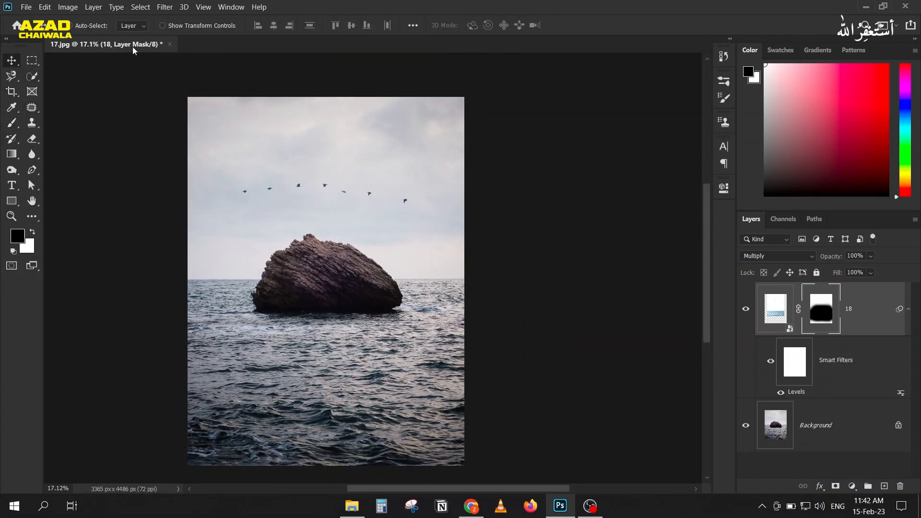
Close 17.jpg without saving and open 19.jpg from the 02-Blending Modes folder, converting its colors to the working space
click(170, 45)
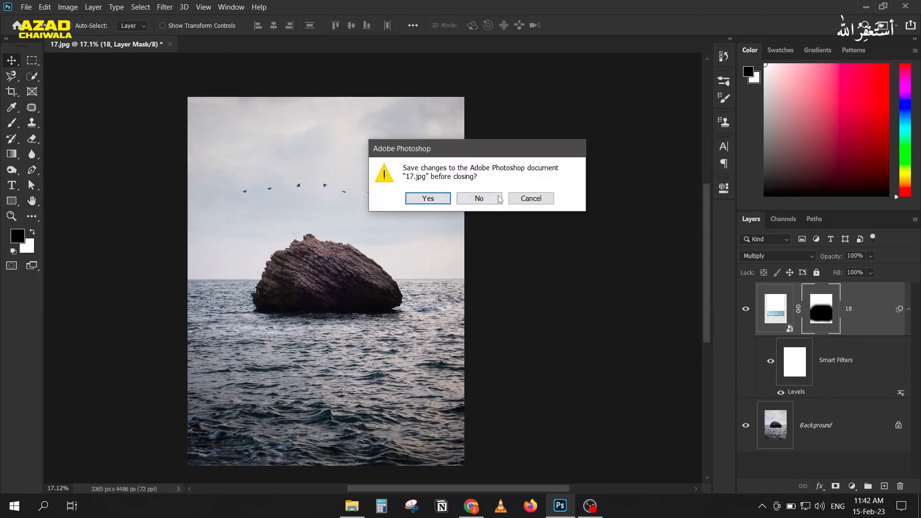
click(497, 197)
click(352, 506)
drag(695, 179, 316, 257)
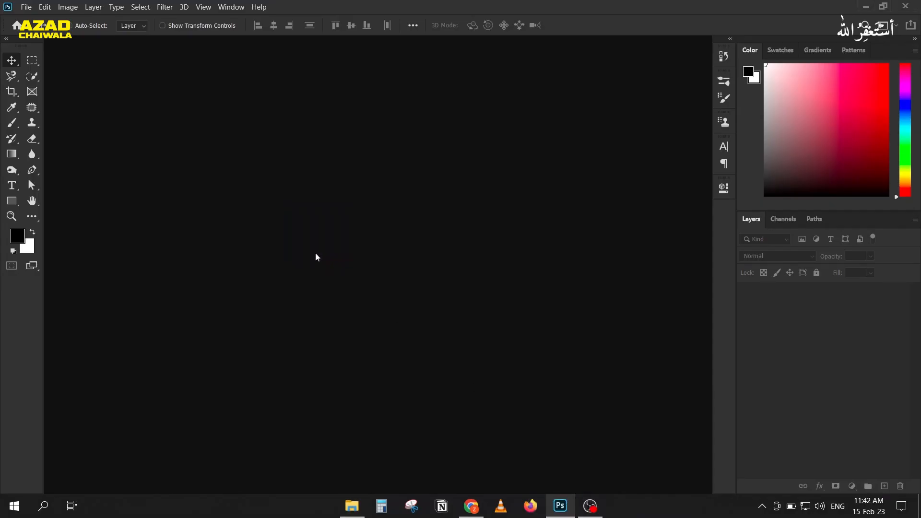
click(336, 212)
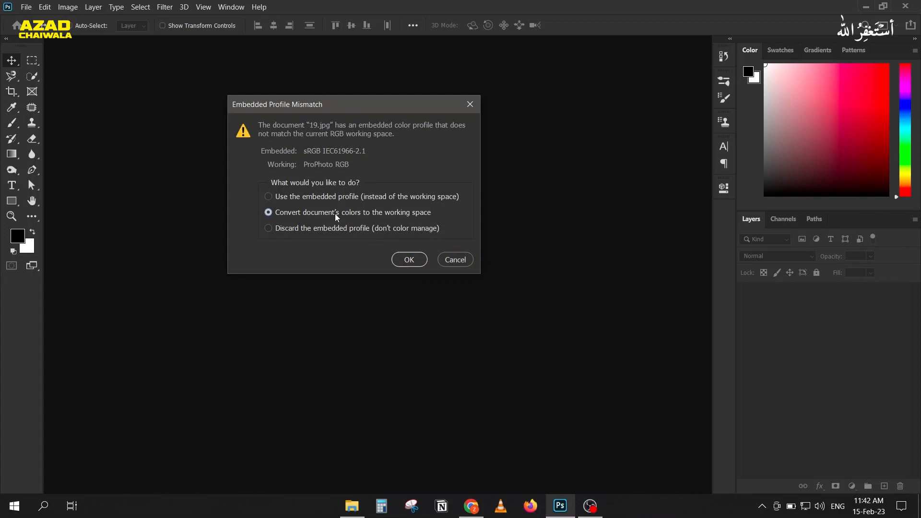
click(409, 259)
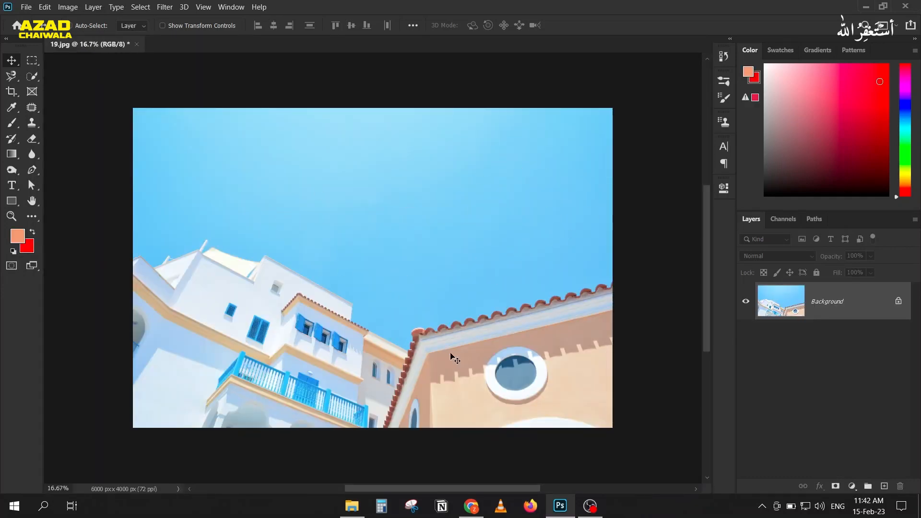
Place image 20 over the white building photo, enlarging it to cover the whole canvas
click(351, 506)
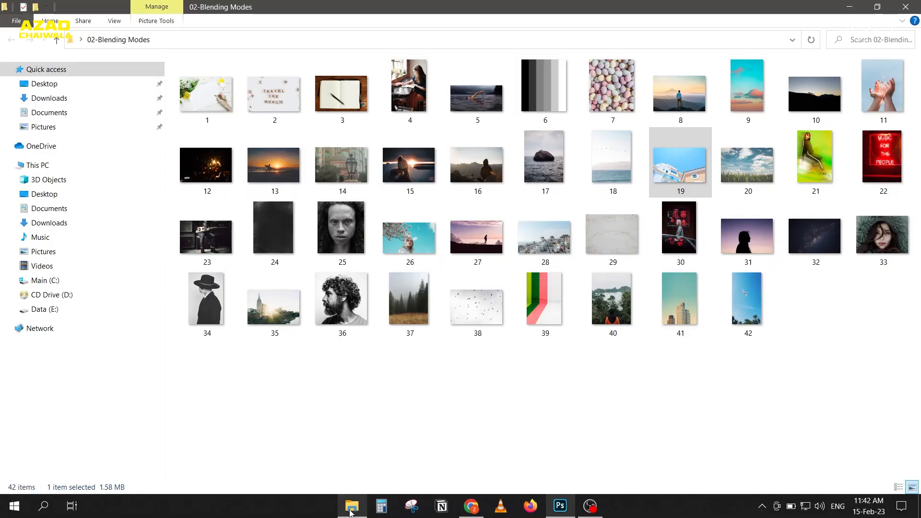
drag(757, 171, 353, 292)
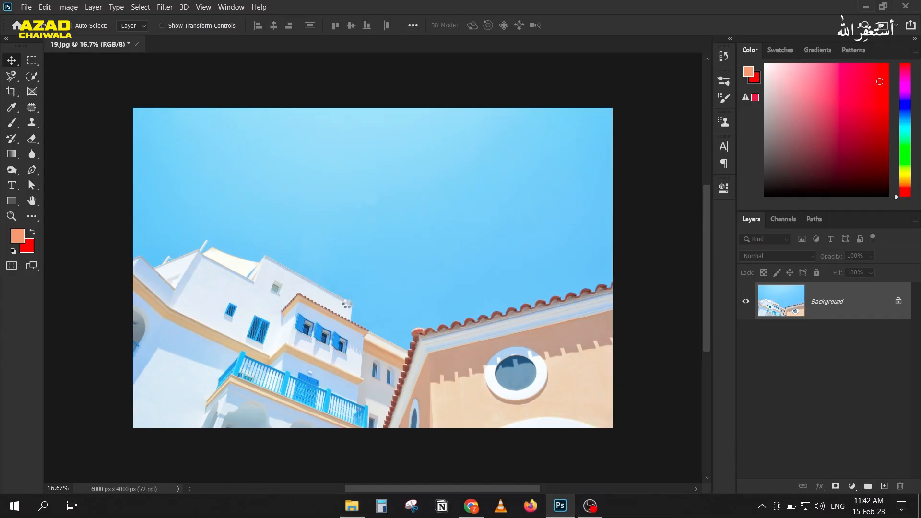
drag(216, 365, 123, 418)
click(574, 25)
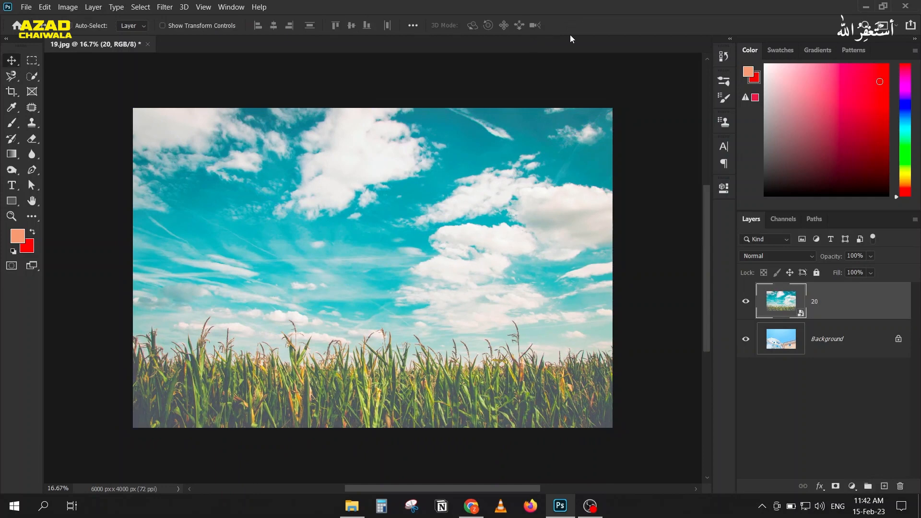
Hide layer 20 and activate the Magic Wand tool
click(746, 301)
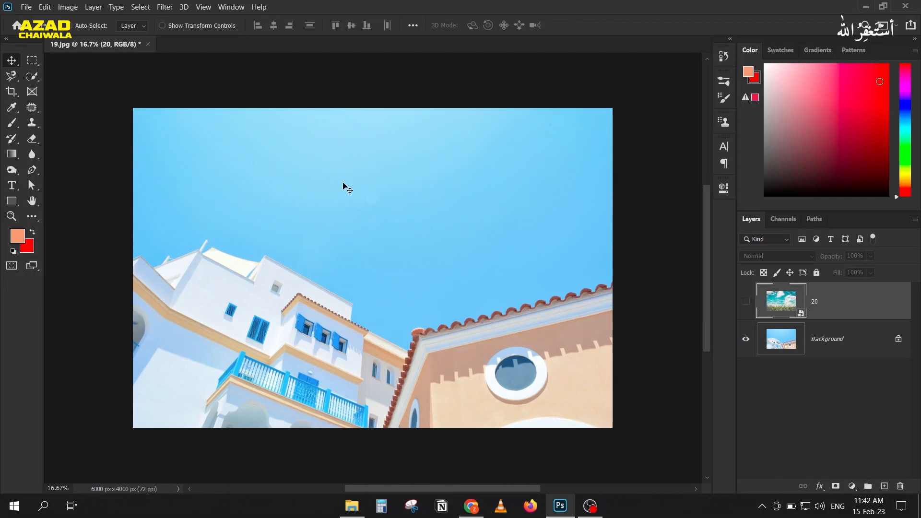
click(30, 79)
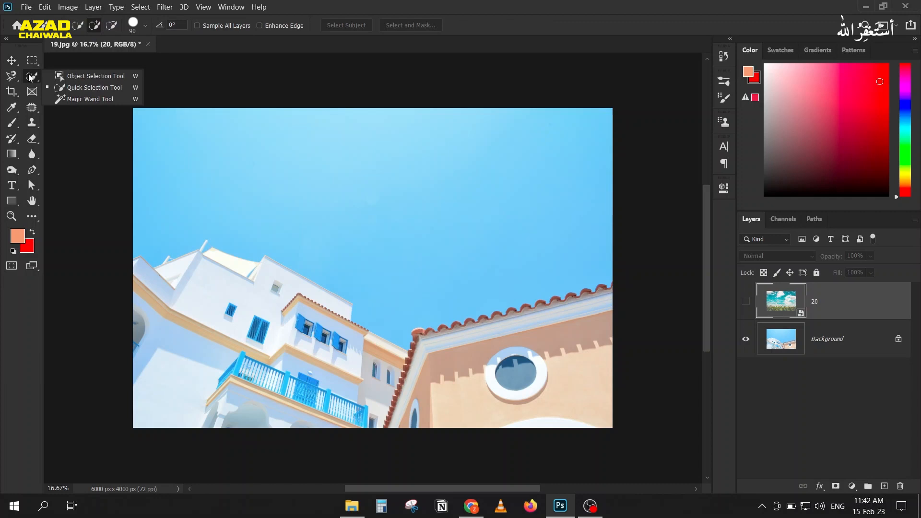
click(75, 99)
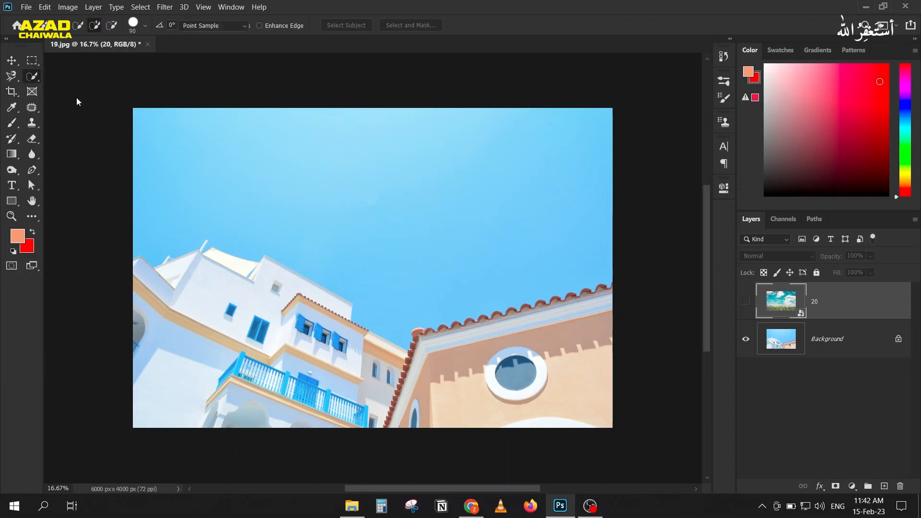
Try to select the building photo's sky with the Magic Wand while layer 20 is active, and clear the selection
click(163, 154)
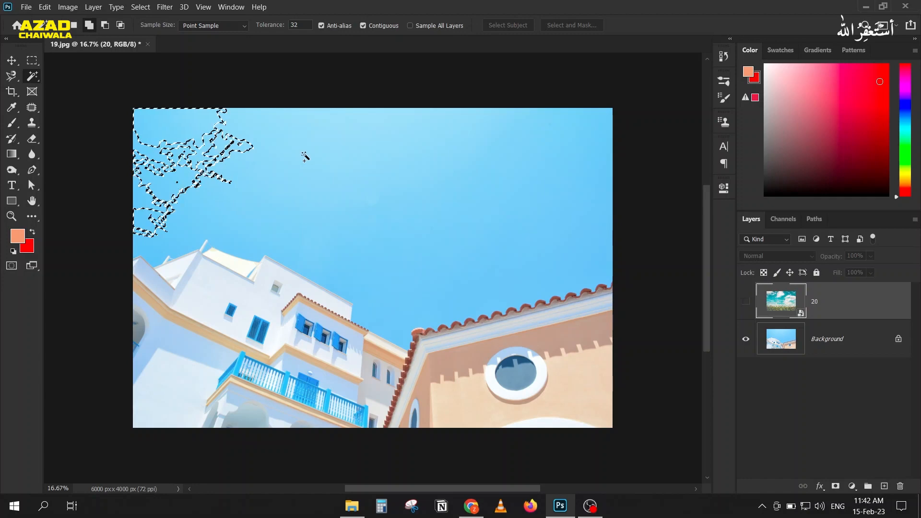
click(379, 254)
click(428, 255)
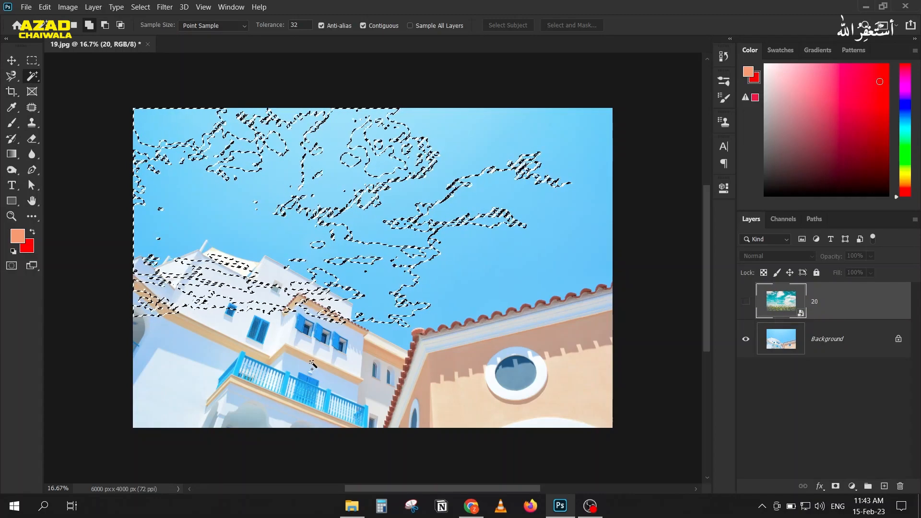
key(ctrl+d)
Activate the Background layer and test Magic Wand sky selections with Contiguous on and off, clearing each selection
click(804, 340)
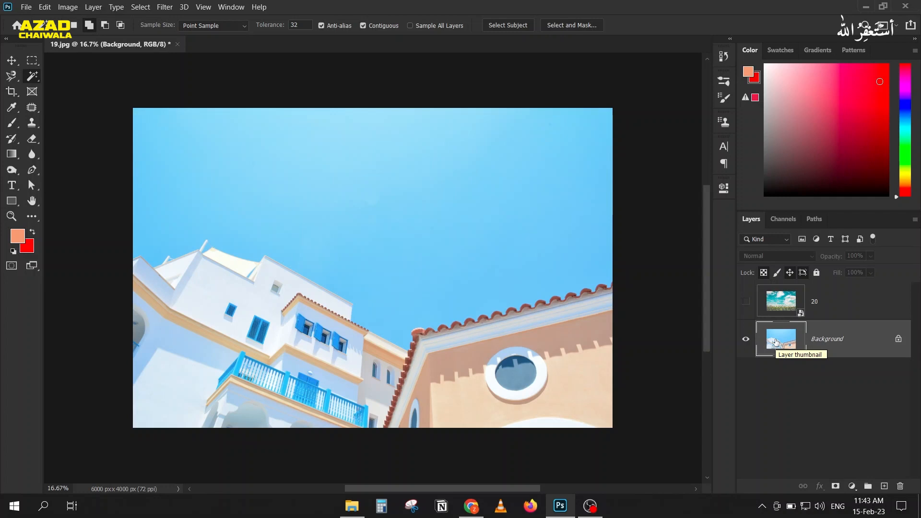
click(157, 139)
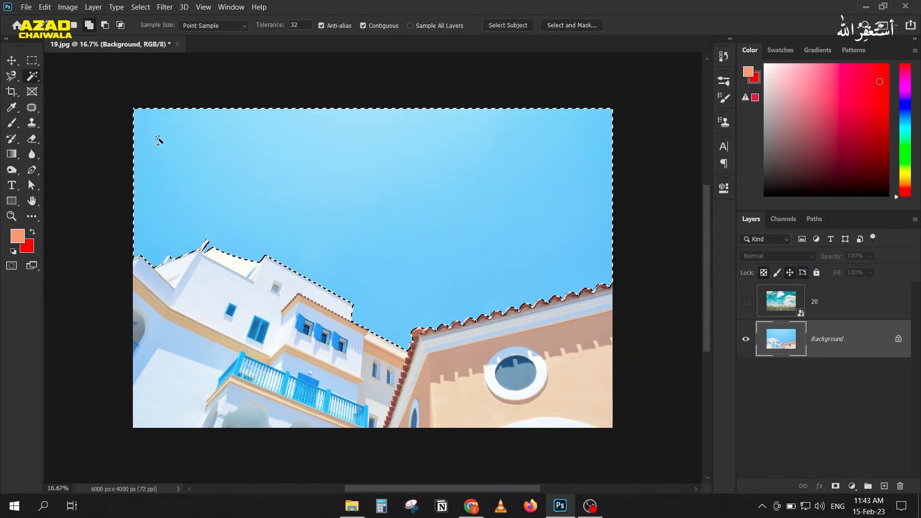
key(ctrl+d)
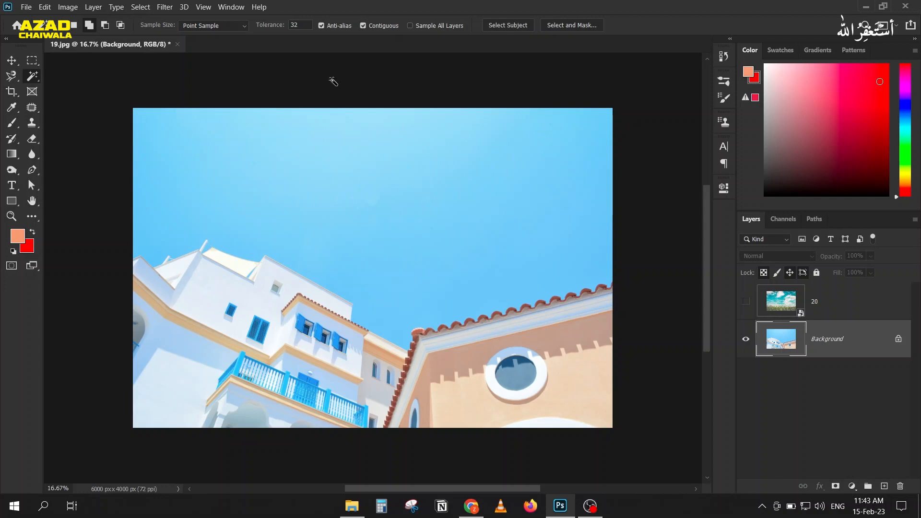
click(365, 27)
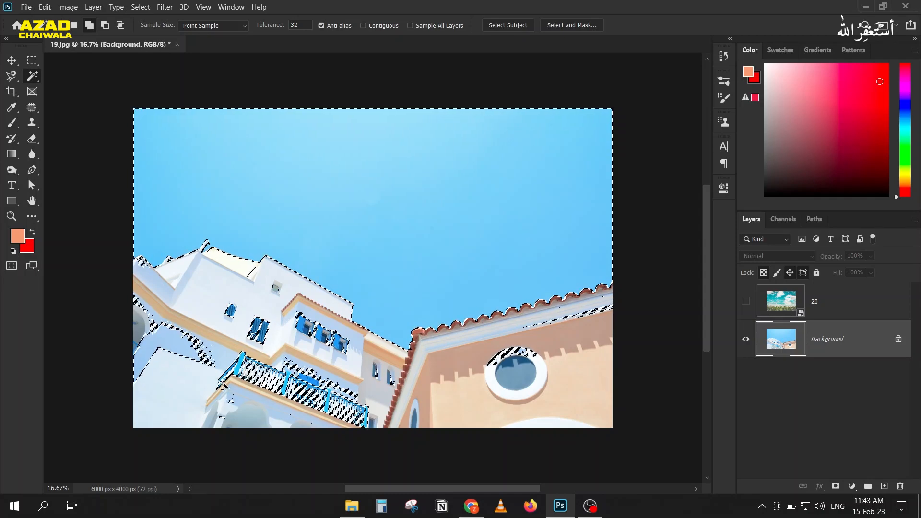
key(ctrl+d)
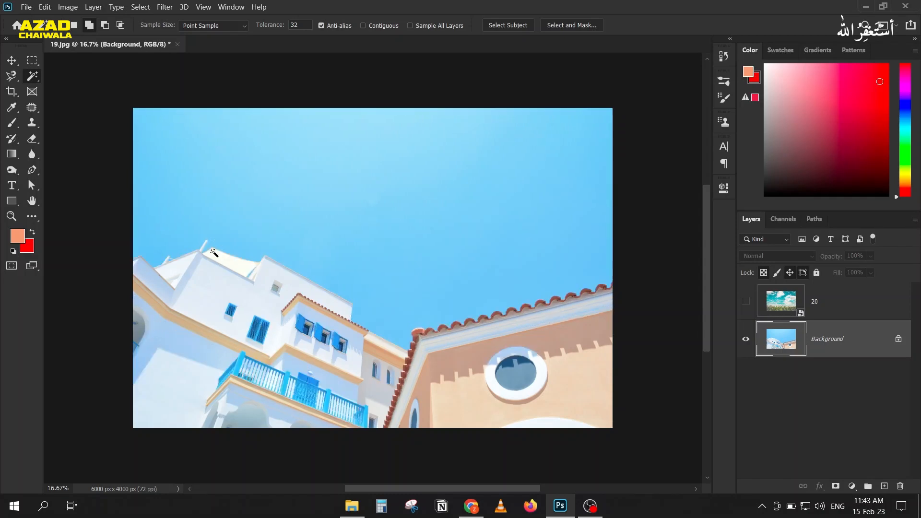
Select the sky with Contiguous enabled, add the small sky gaps around the rooftop canopy, and make layer 20 visible
click(365, 25)
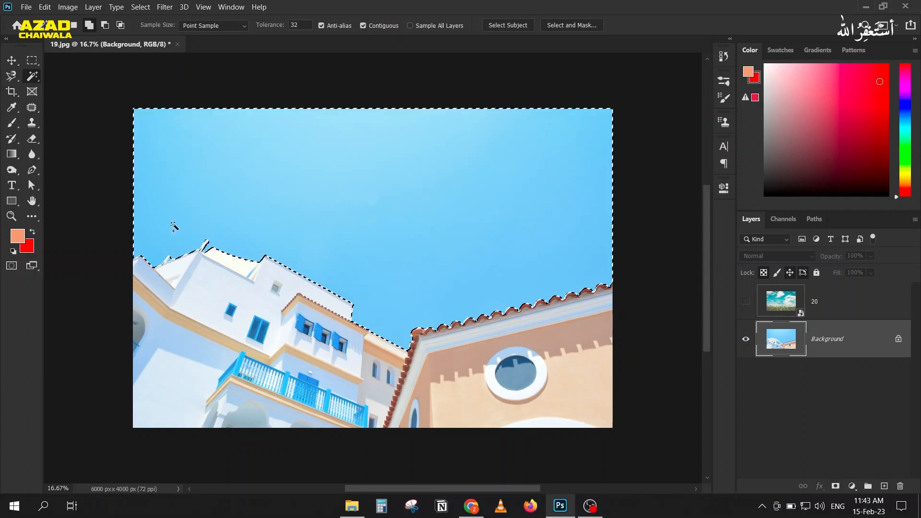
scroll(238, 269, up, 10)
scroll(278, 277, up, 3)
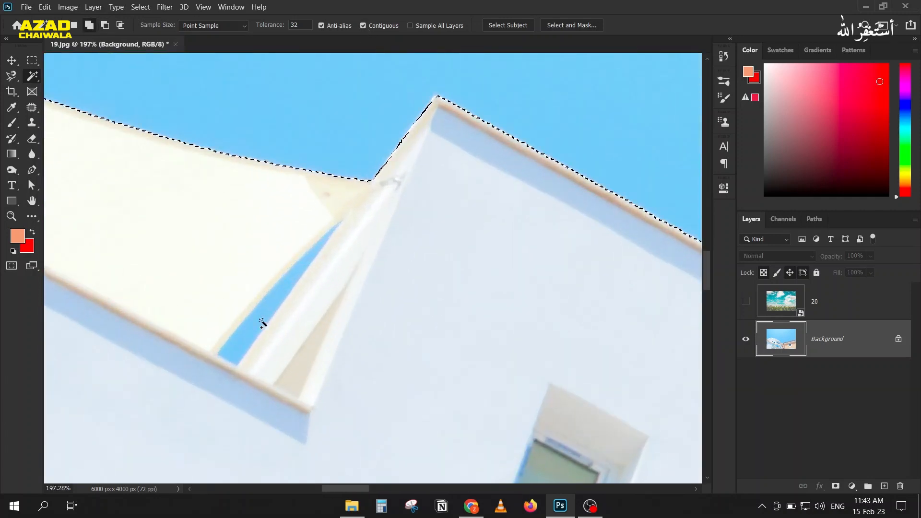
shift+click(249, 325)
scroll(216, 310, down, 4)
drag(113, 227, 600, 226)
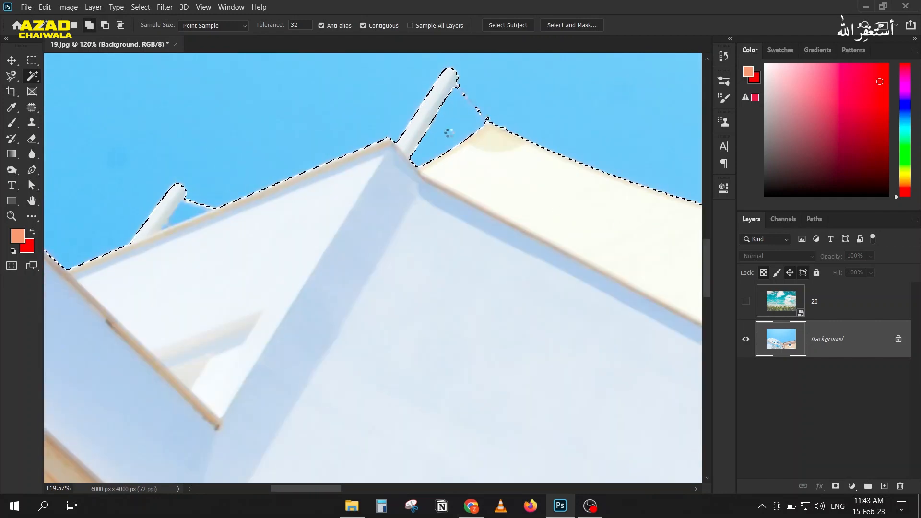
scroll(205, 232, down, 3)
scroll(205, 233, down, 6)
drag(372, 238, 314, 260)
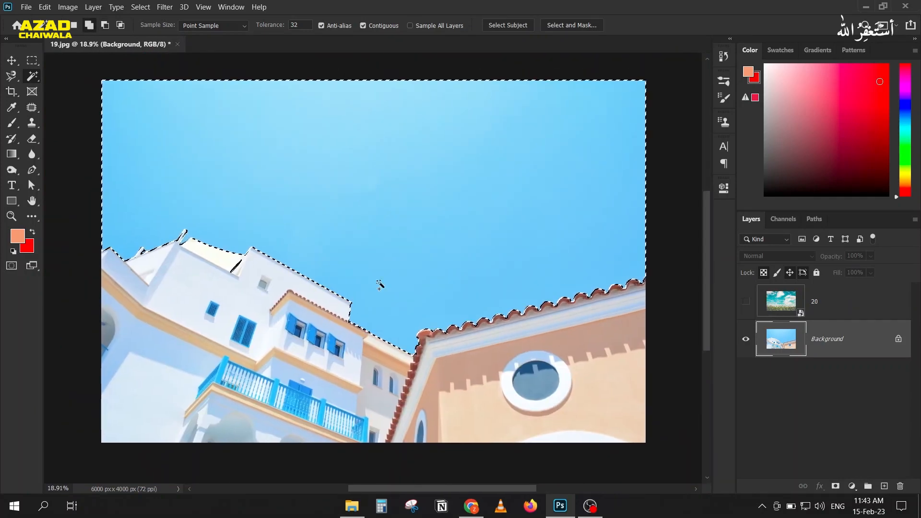
click(746, 301)
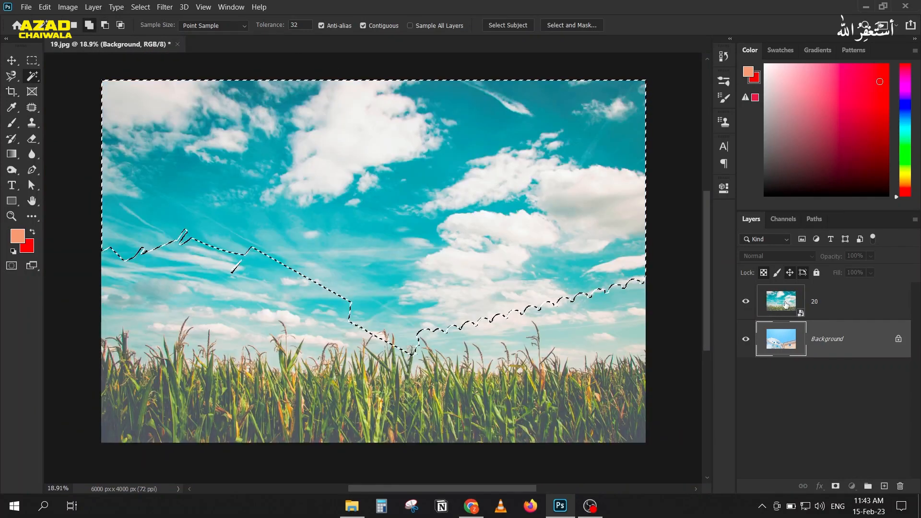
Add a layer mask to layer 20 from the sky selection, and make the layer's image active with the Move tool
click(785, 304)
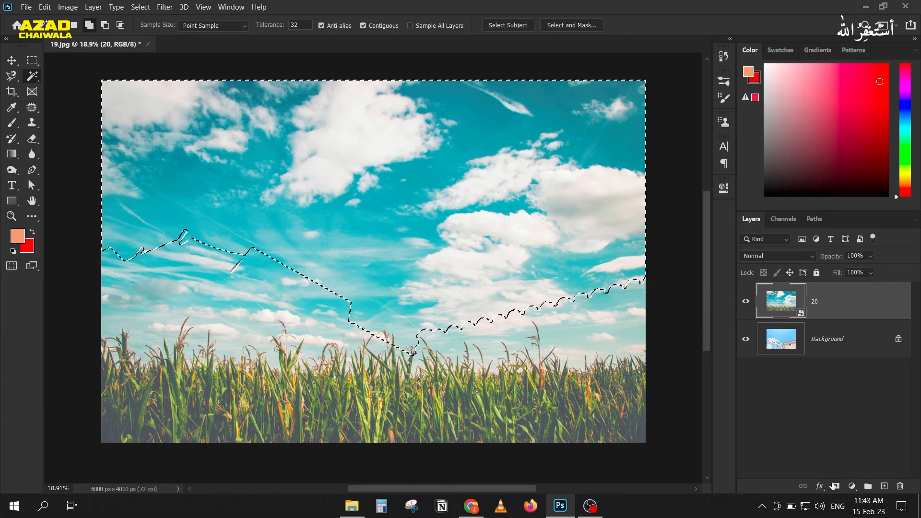
click(836, 486)
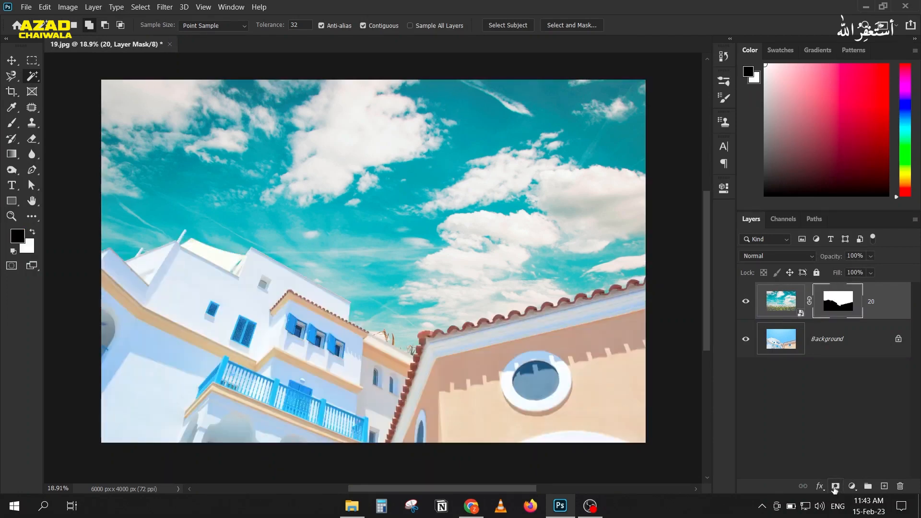
click(12, 60)
drag(226, 240, 244, 231)
click(784, 301)
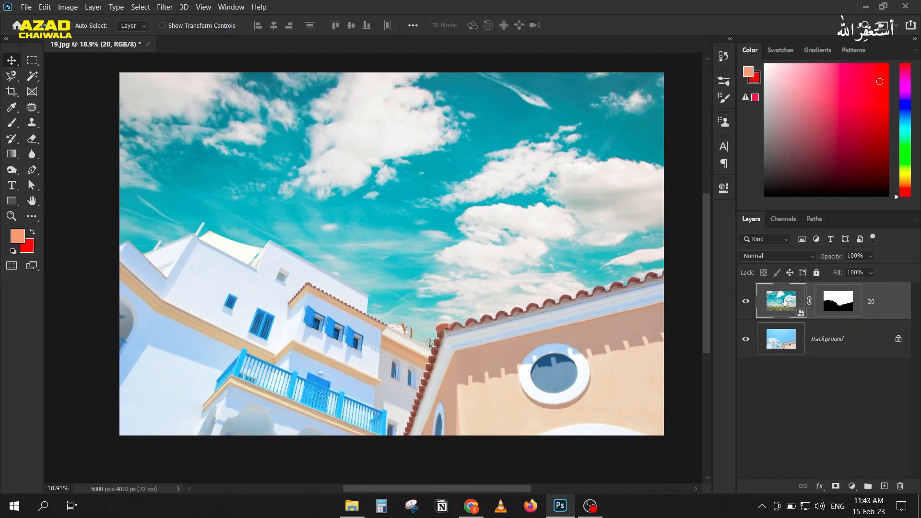
Compare the photo with layer 20 hidden and visible, and set the layer's blend mode to Overlay
click(746, 301)
click(749, 301)
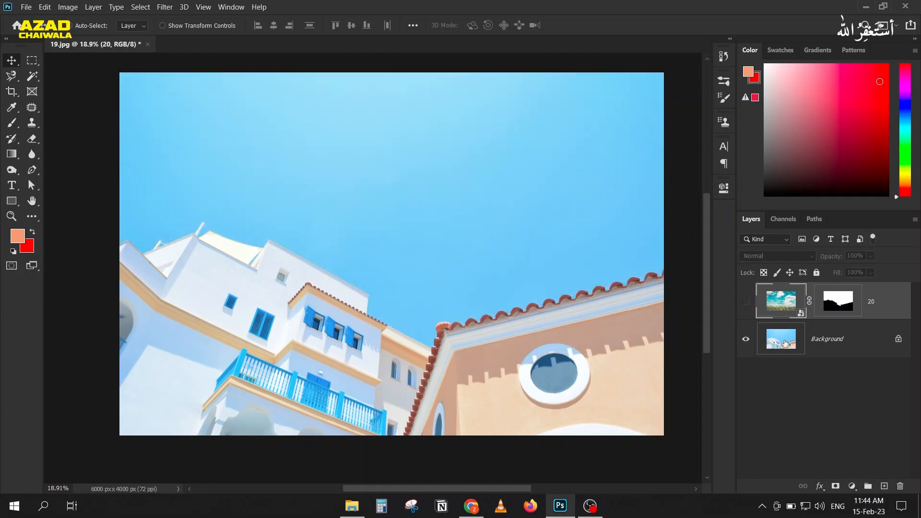
click(746, 301)
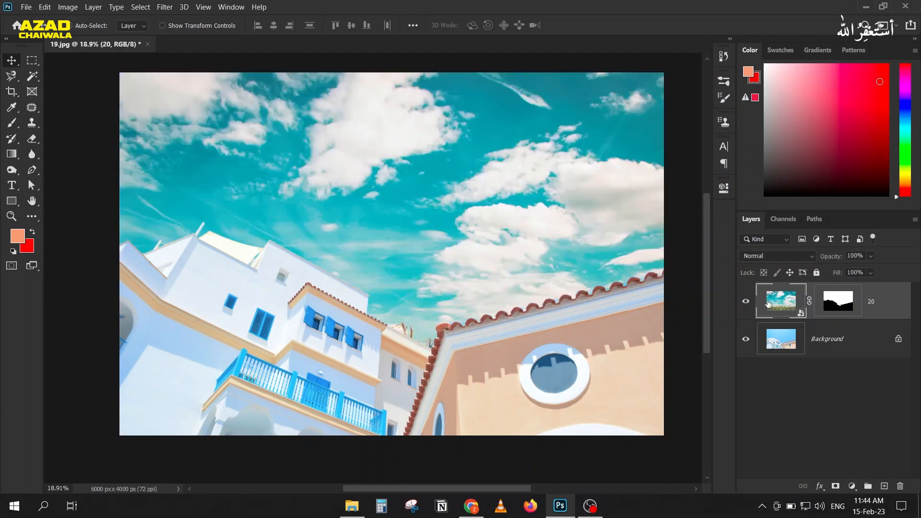
click(756, 259)
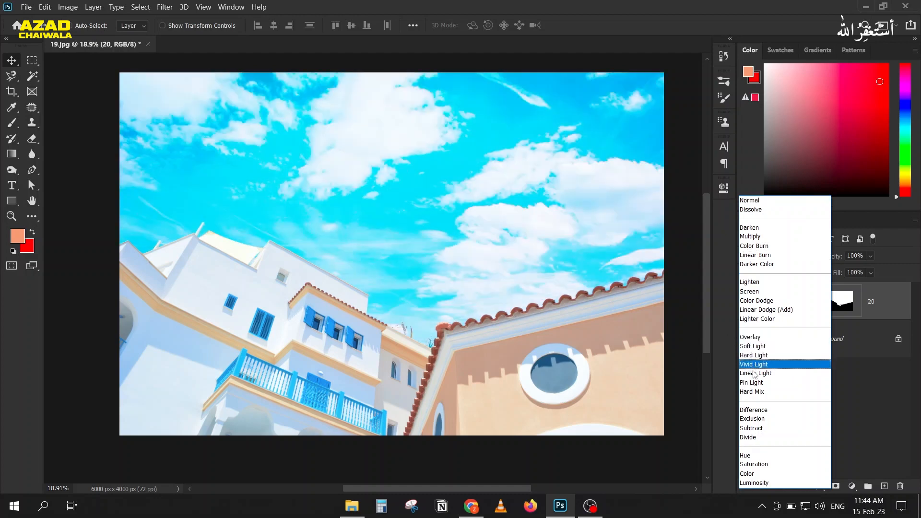
click(760, 337)
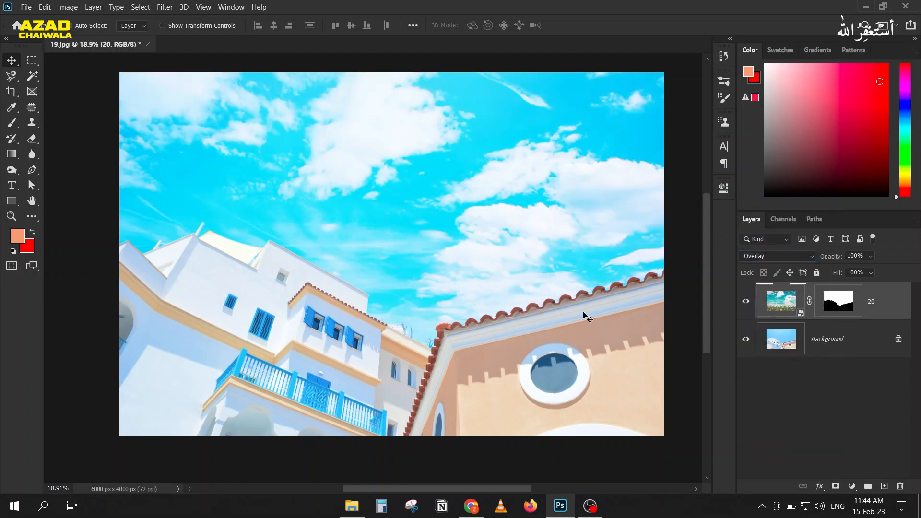
drag(447, 306, 435, 310)
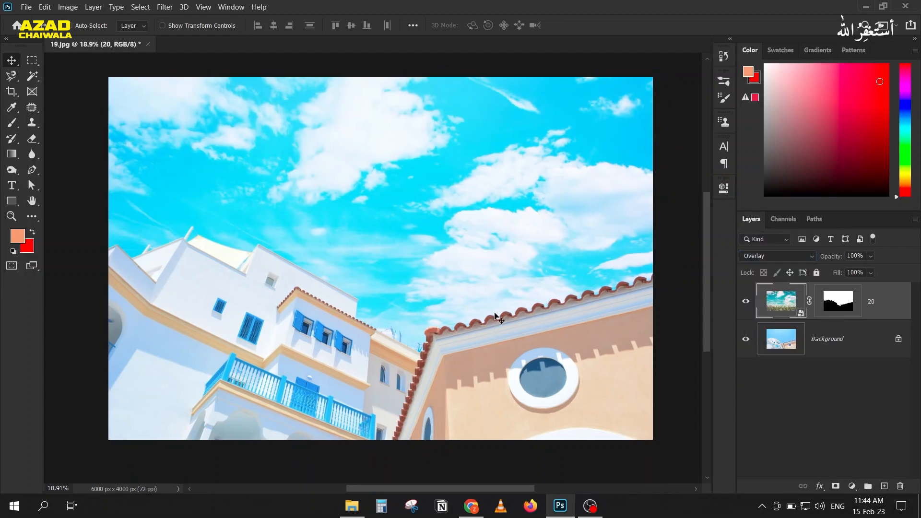
Compare the blended sky around the rooftops with layer 20 and its layer mask toggled off and on
click(746, 301)
click(745, 300)
scroll(393, 342, up, 5)
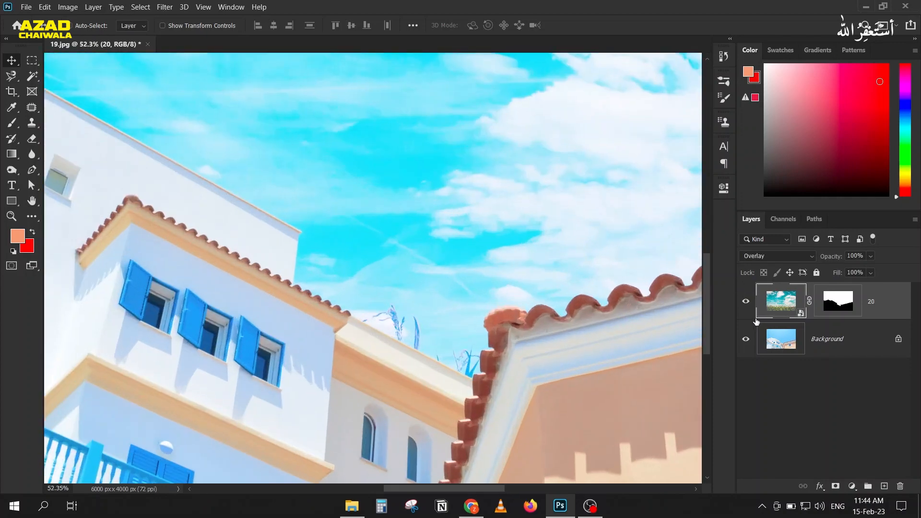
shift+click(840, 304)
shift+click(831, 300)
scroll(419, 272, down, 5)
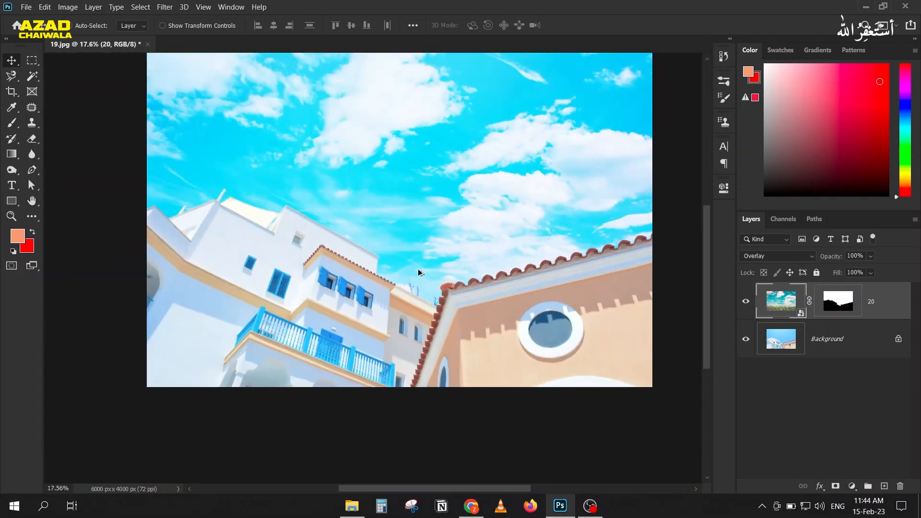
scroll(419, 272, down, 2)
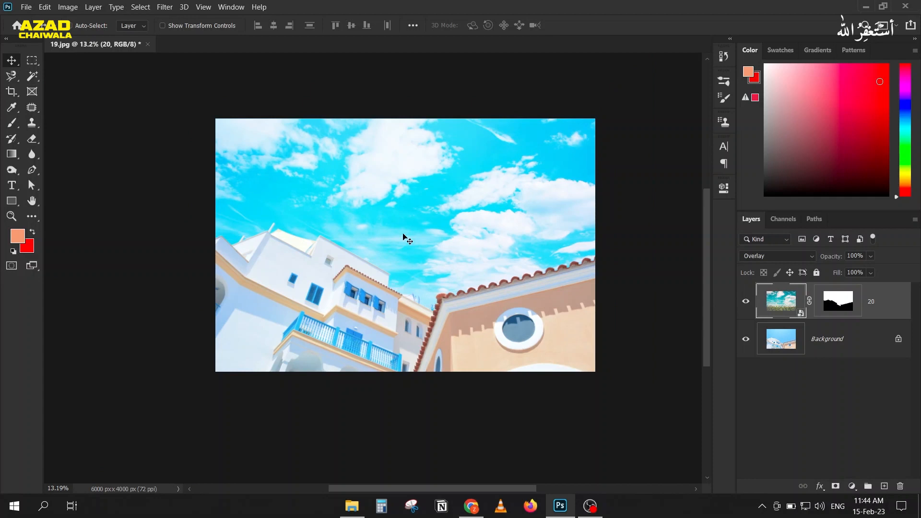
Try moving the sky layer together with its linked mask, and undo the move
drag(404, 238, 410, 259)
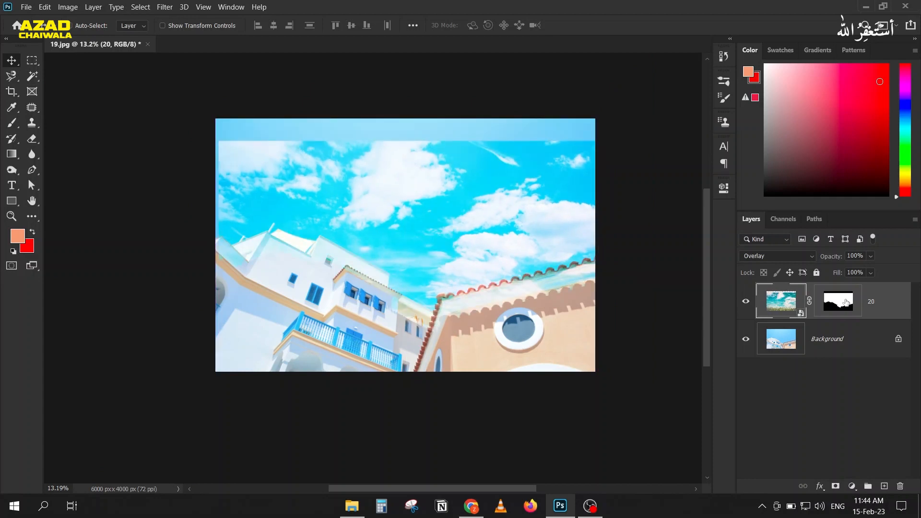
key(ctrl+z)
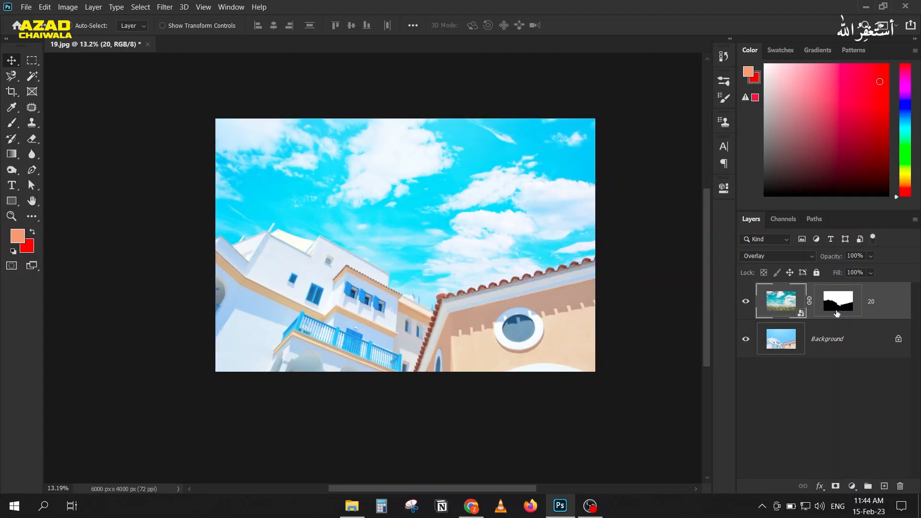
key(ctrl+0)
Unlink the layer mask from layer 20's sky image
click(771, 341)
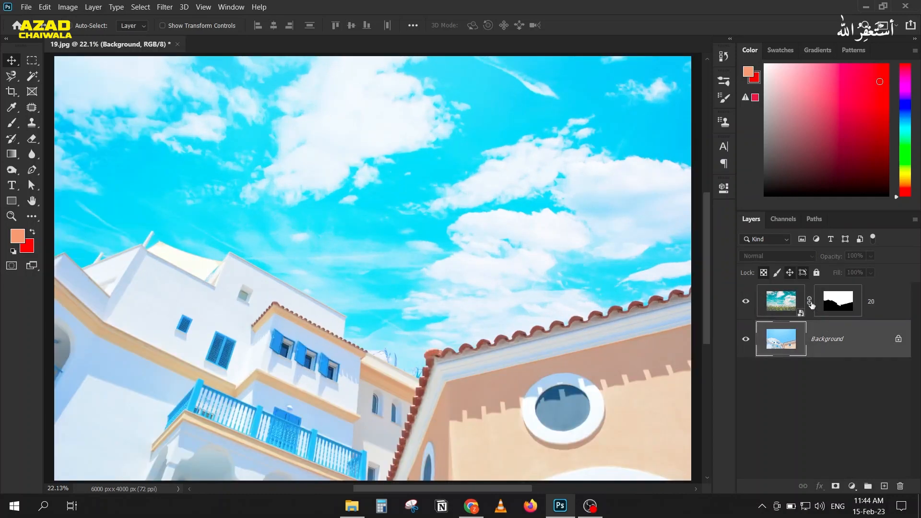
click(810, 301)
scroll(533, 282, down, 1)
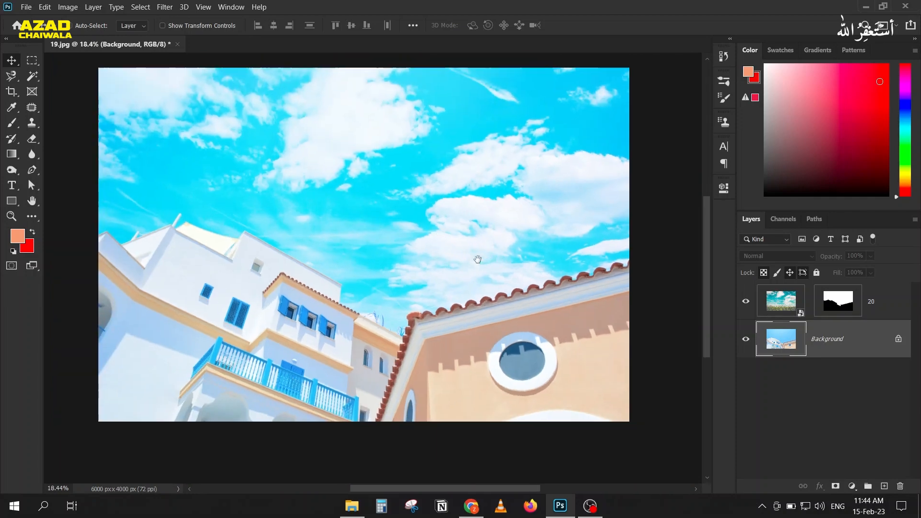
drag(533, 283, 478, 257)
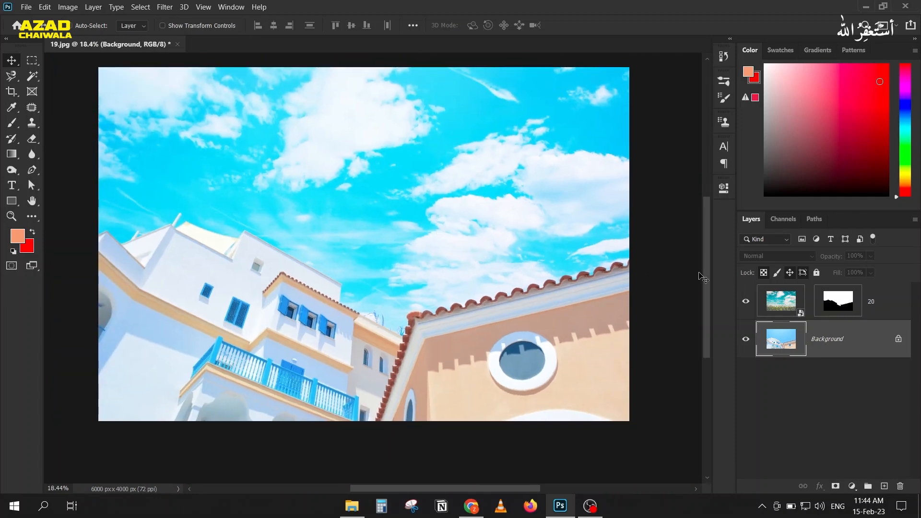
Scale layer 20's sky image to 461.42% and shift it down until its upper edge meets the canvas edge
click(781, 301)
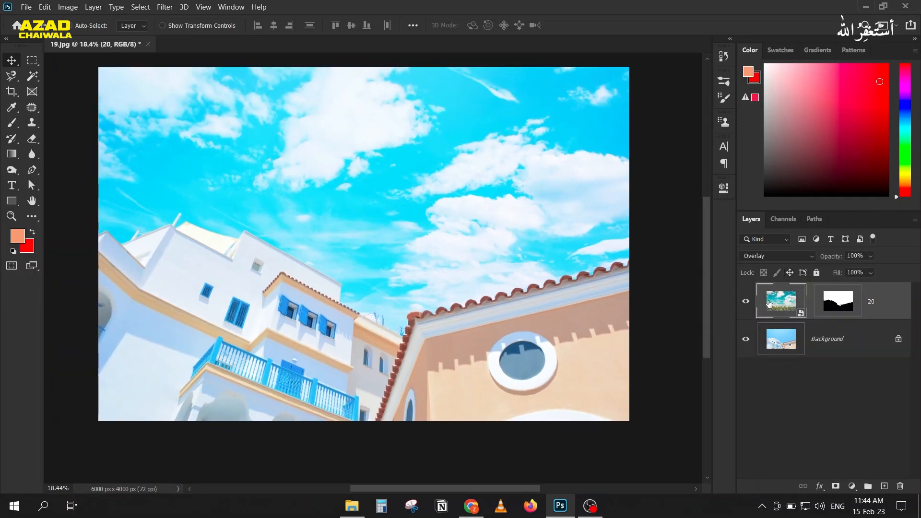
key(ctrl+t)
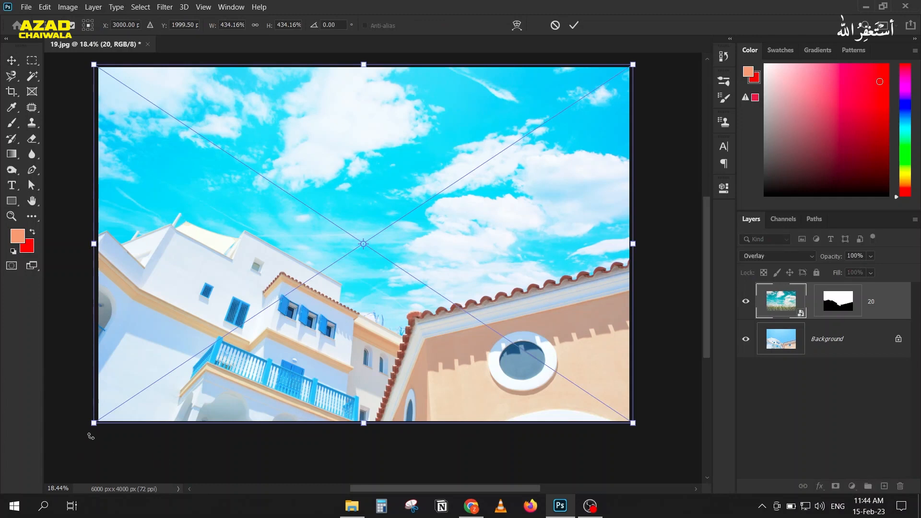
drag(88, 428, 73, 437)
drag(278, 236, 279, 249)
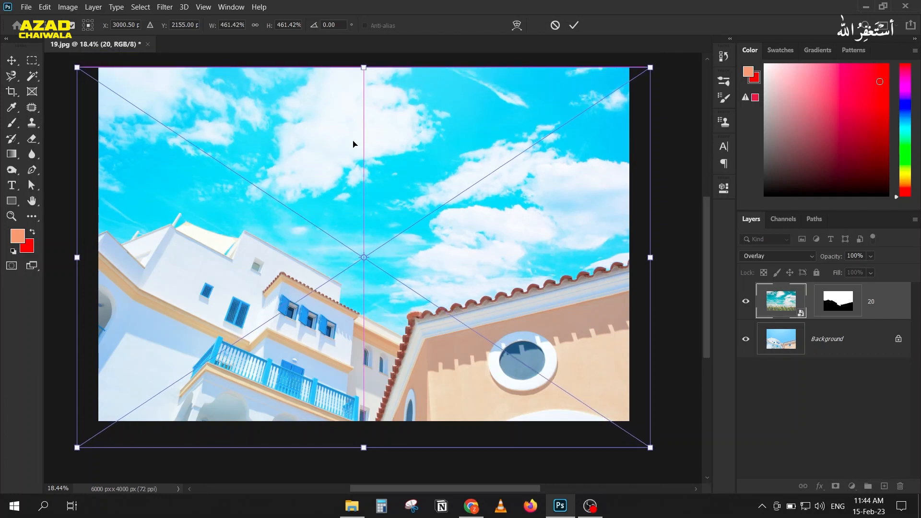
click(574, 25)
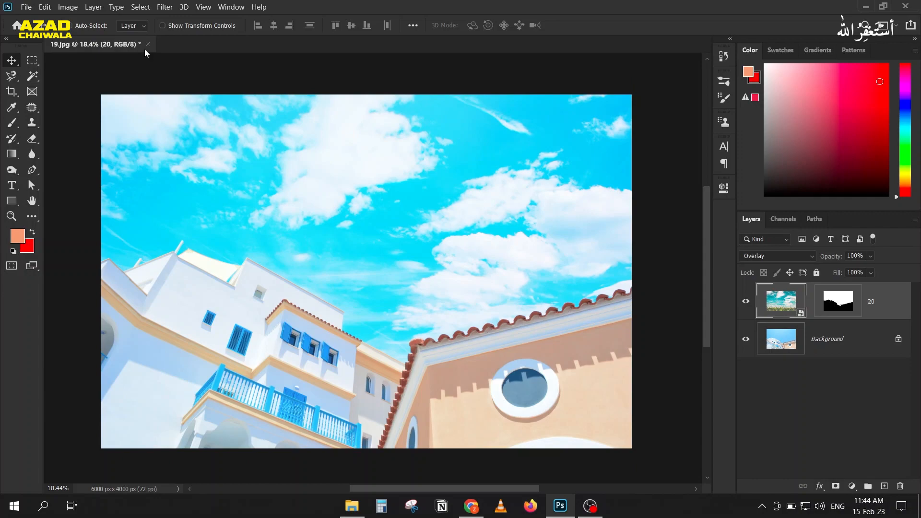
Close 19.jpg without saving and open 21.jpg, converting the document's colors to the working space
click(147, 45)
key(n)
click(352, 505)
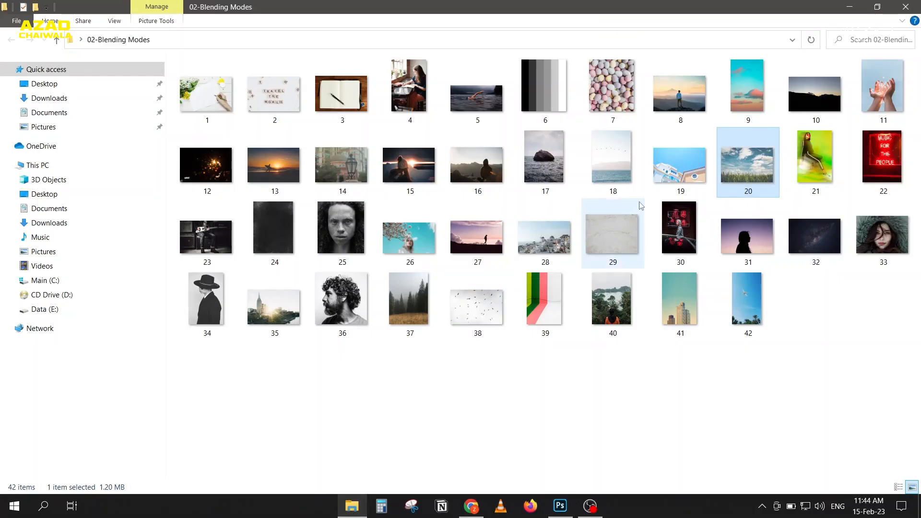
drag(822, 168, 359, 238)
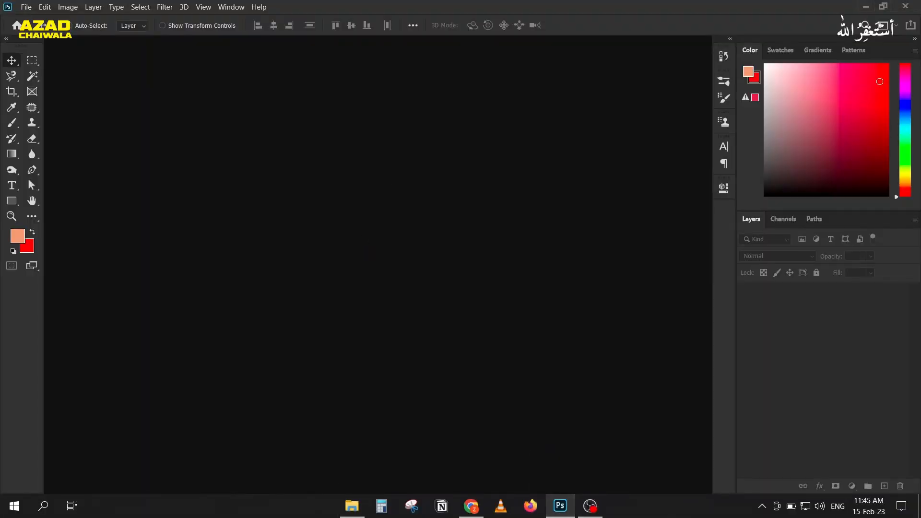
click(349, 513)
click(560, 505)
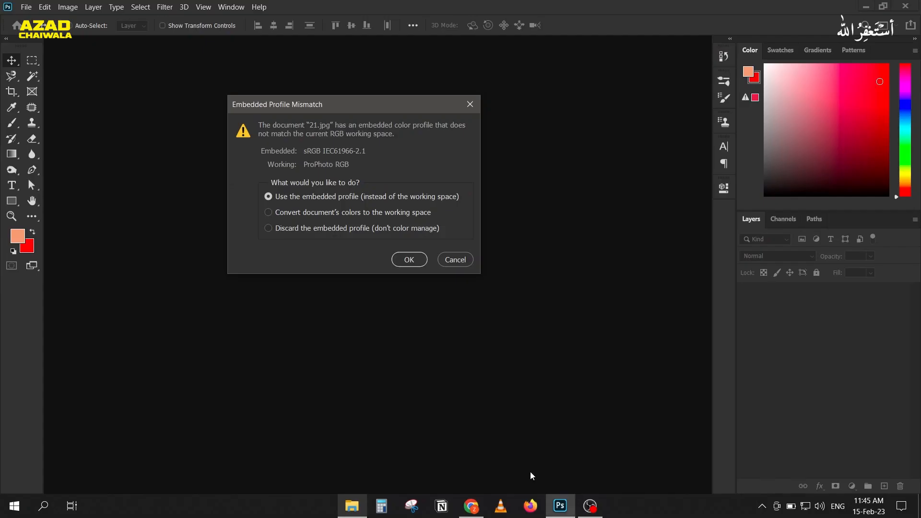
click(346, 214)
click(412, 259)
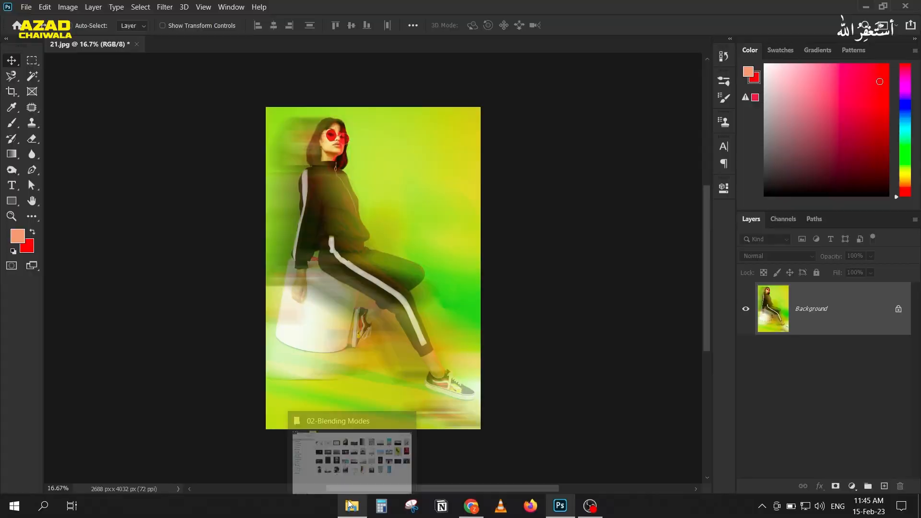
Place image 22, the red neon sign, as a new layer over the woman's photo
click(352, 506)
drag(881, 180, 416, 306)
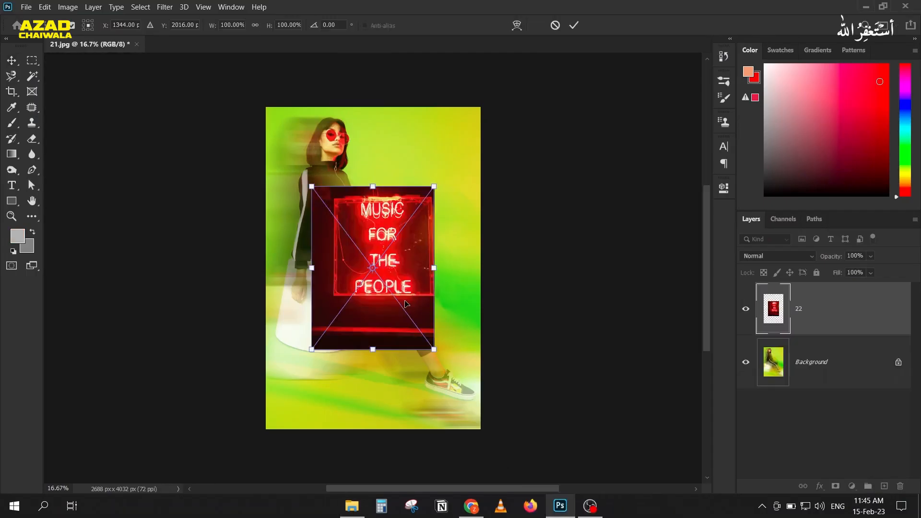
click(573, 27)
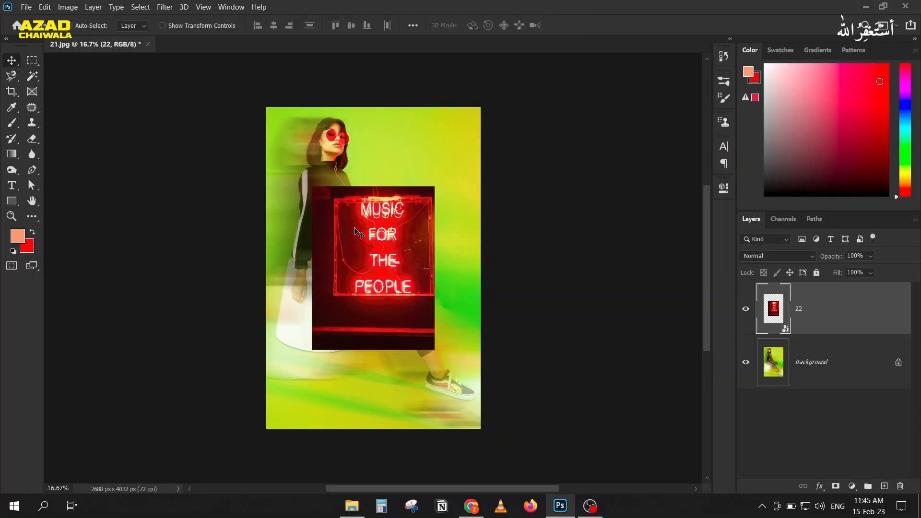
Enlarge the neon sign layer to 160.09% about its centre and set its blend mode to Color Dodge
key(ctrl+t)
drag(306, 180, 274, 137)
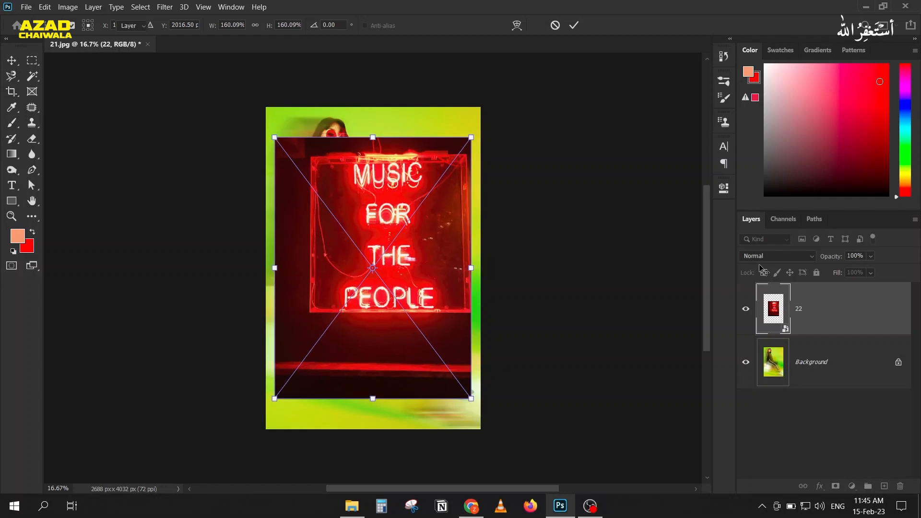
key(Return)
click(778, 256)
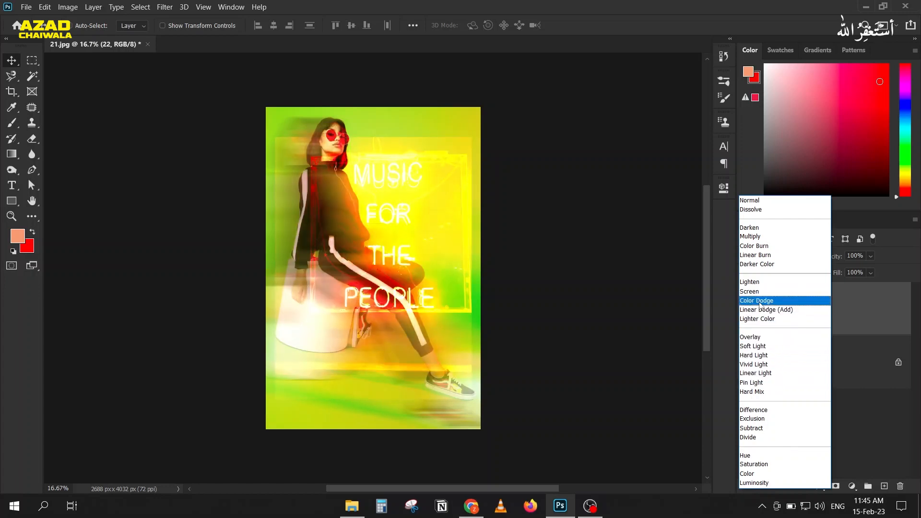
click(760, 301)
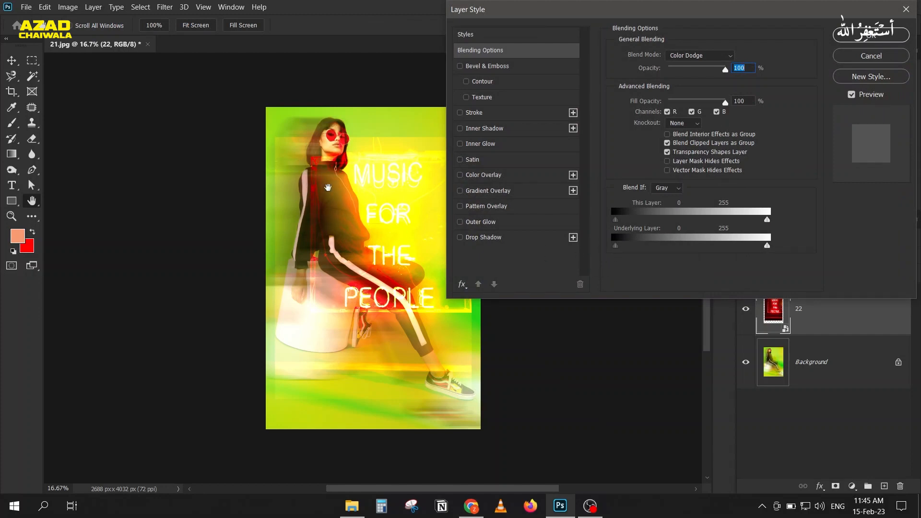
Split the black Underlying Layer slider of layer 22's Blend If settings to 75 / 132 and apply it
drag(618, 248, 660, 249)
key(alt)
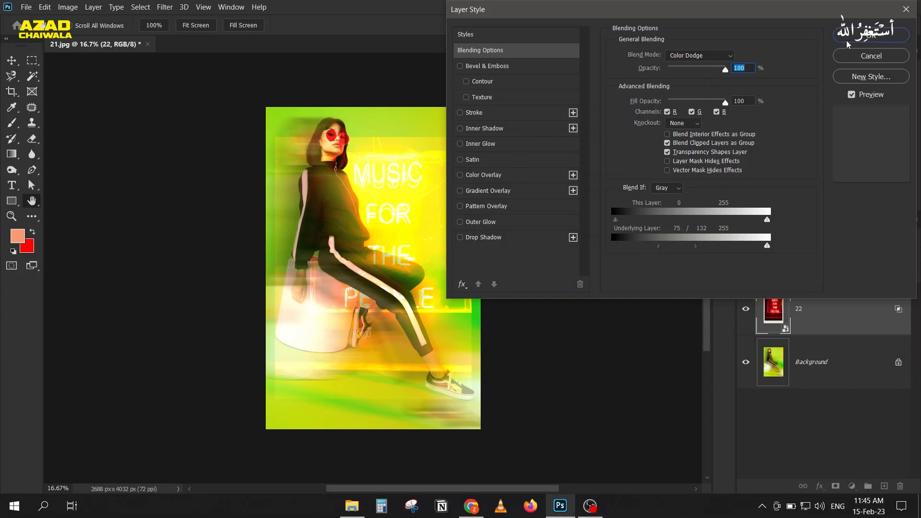
click(858, 35)
mouse_move(411, 201)
mouse_down()
mouse_move(400, 180)
mouse_move(412, 195)
mouse_up()
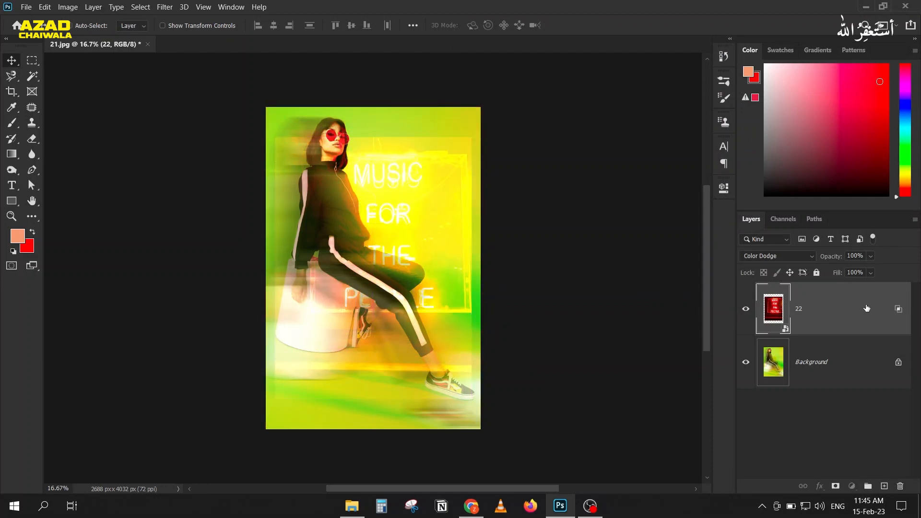
Reset the black Underlying Layer sliders in layer 22's Blend If settings to 0
double_click(816, 322)
drag(697, 248, 594, 247)
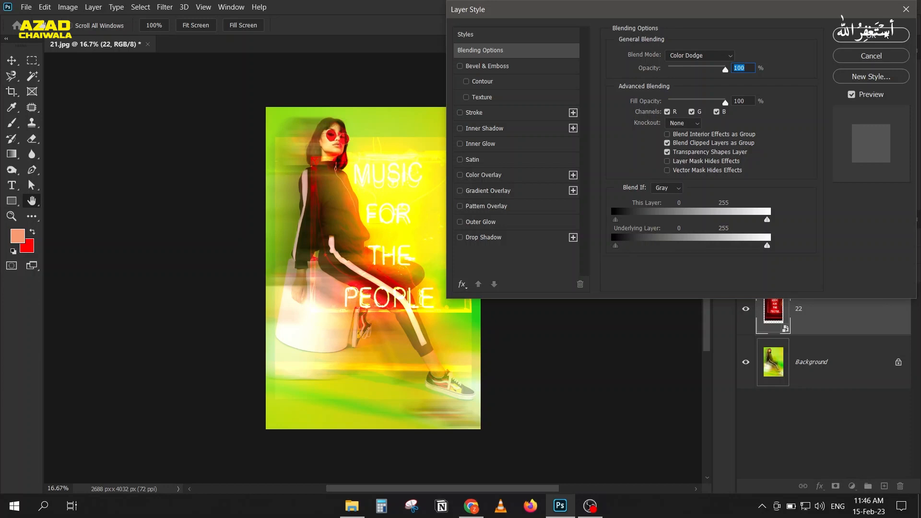
click(885, 34)
Hide layer 22, make the Background layer active, and show layer 22 again
click(745, 309)
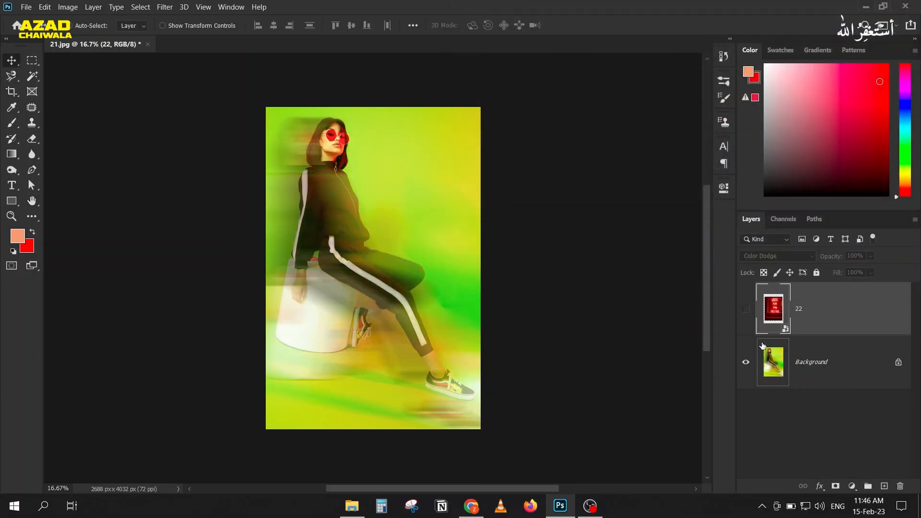
click(770, 366)
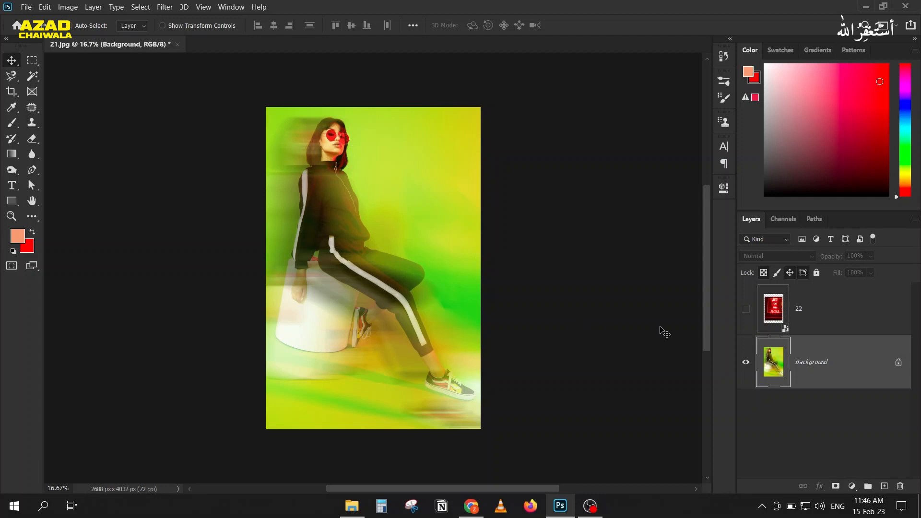
click(745, 311)
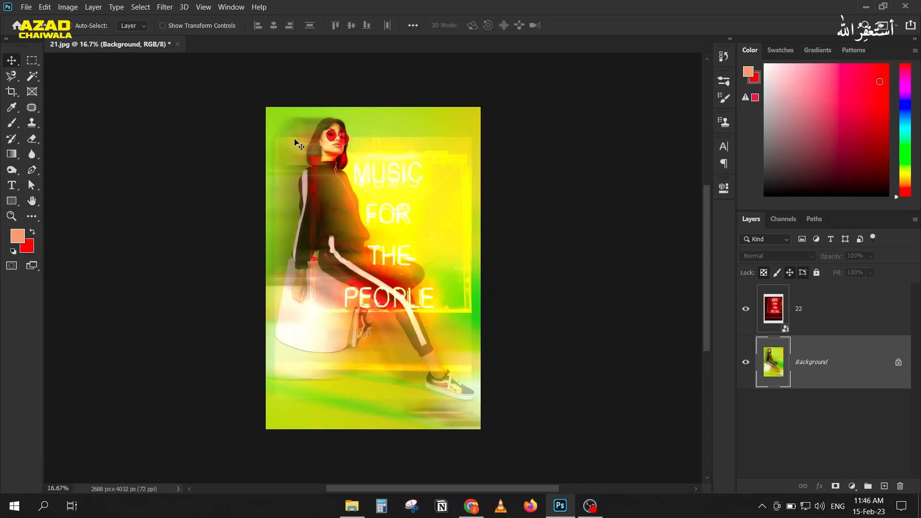
Hide layer 22 and select the seated woman on the Background layer with Select Subject
click(748, 312)
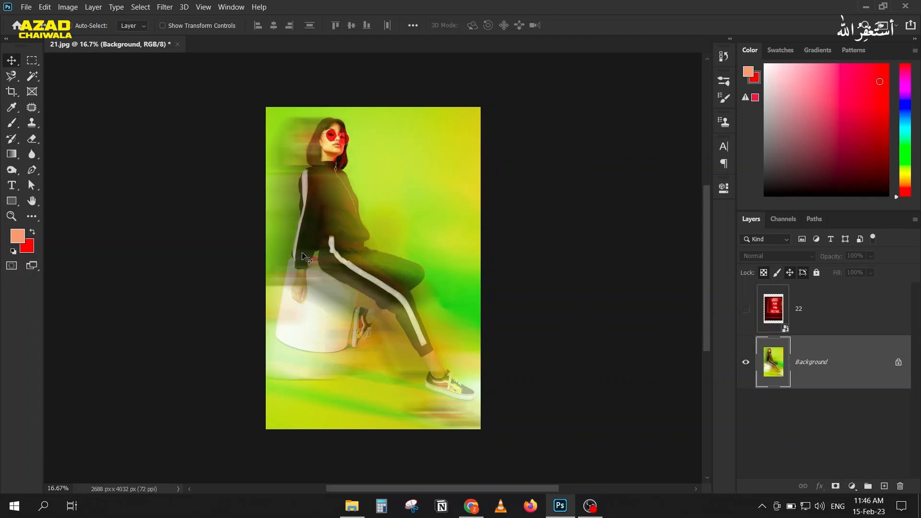
click(141, 6)
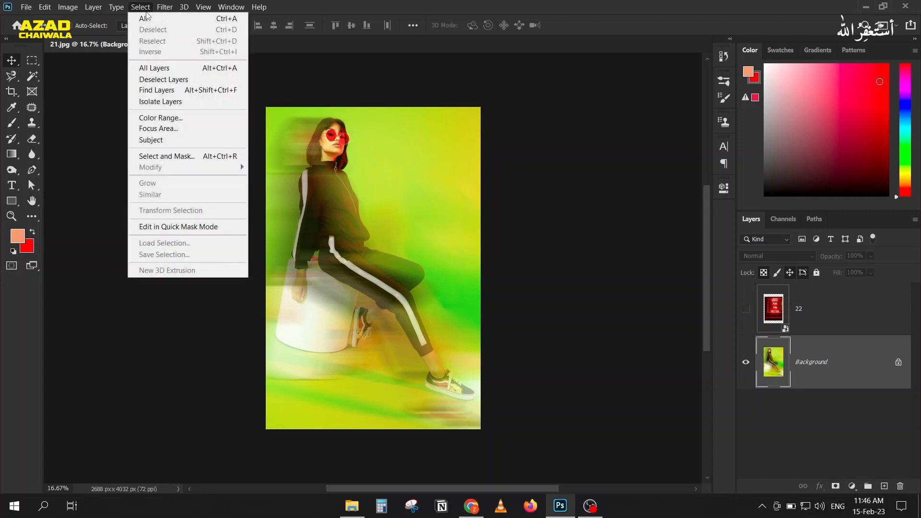
click(175, 146)
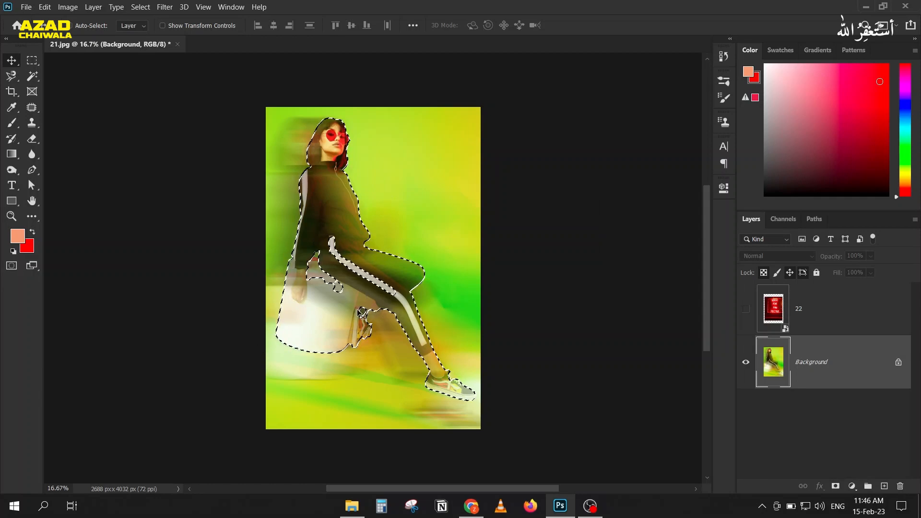
Show layer 22 again, add a layer mask to it from the selection, and invert the mask
click(745, 309)
click(761, 311)
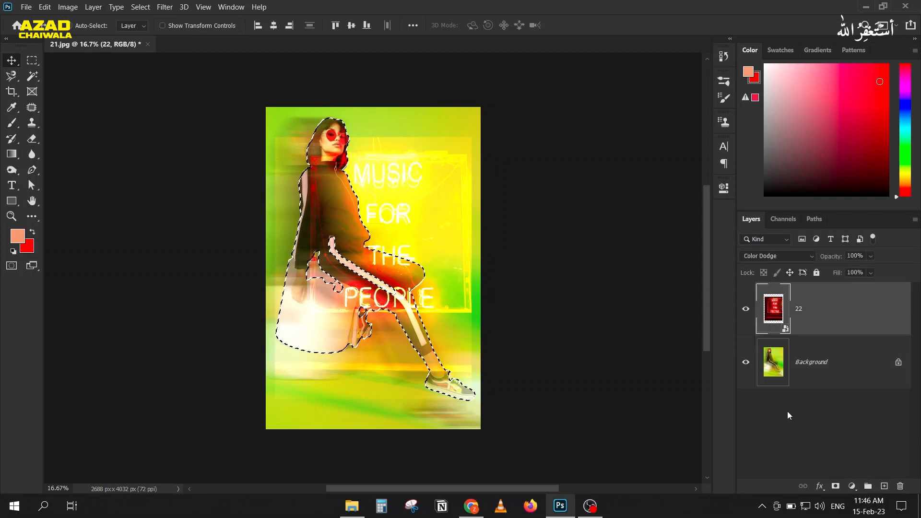
click(835, 486)
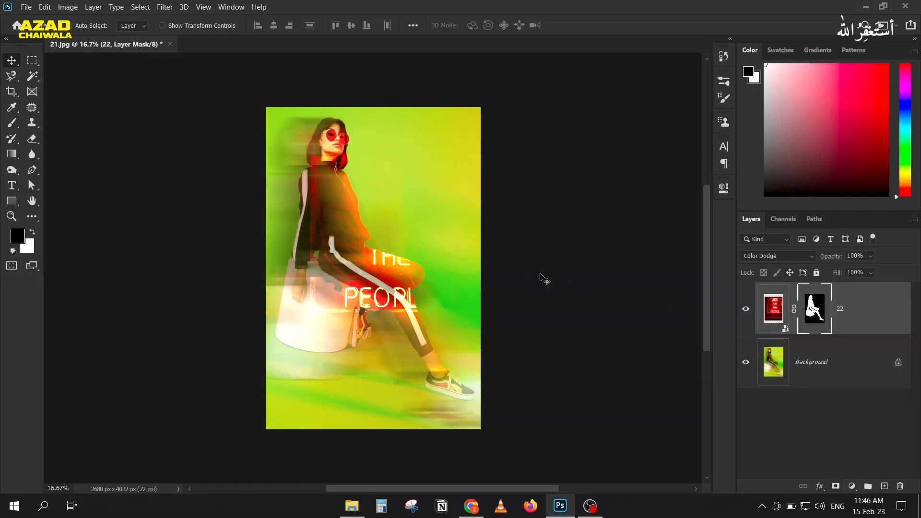
click(778, 312)
click(811, 309)
key(ctrl+i)
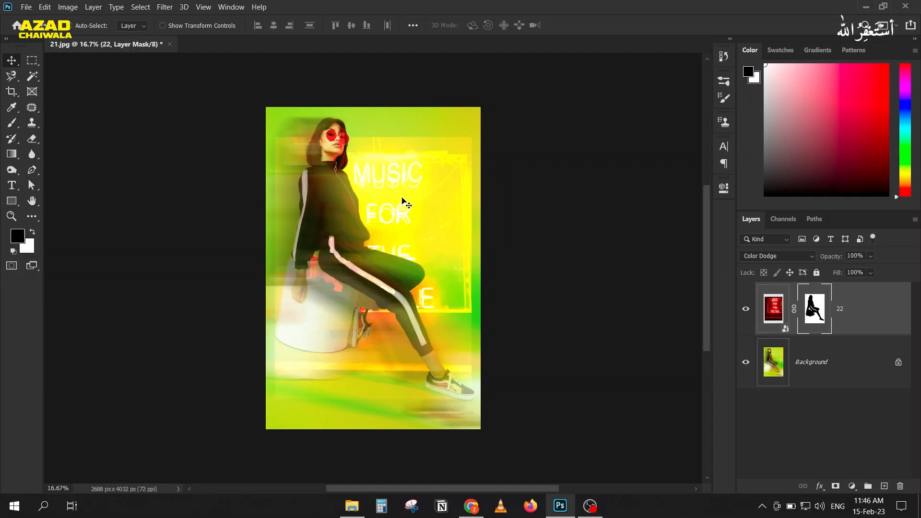
key(ctrl+t)
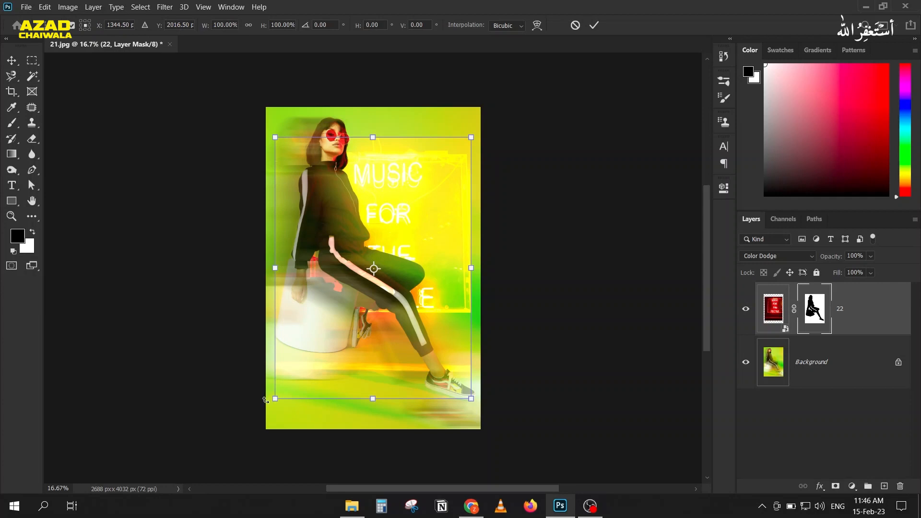
drag(277, 396, 333, 320)
key(ctrl+z)
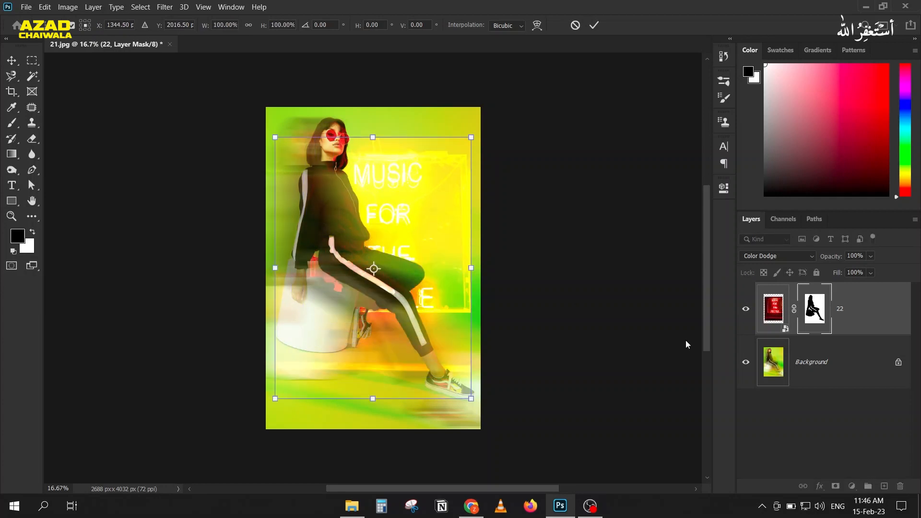
Unlink layer 22's mask, then scale only the neon sign to 113.48% and move it to about X 1684, Y 1162 px
click(794, 308)
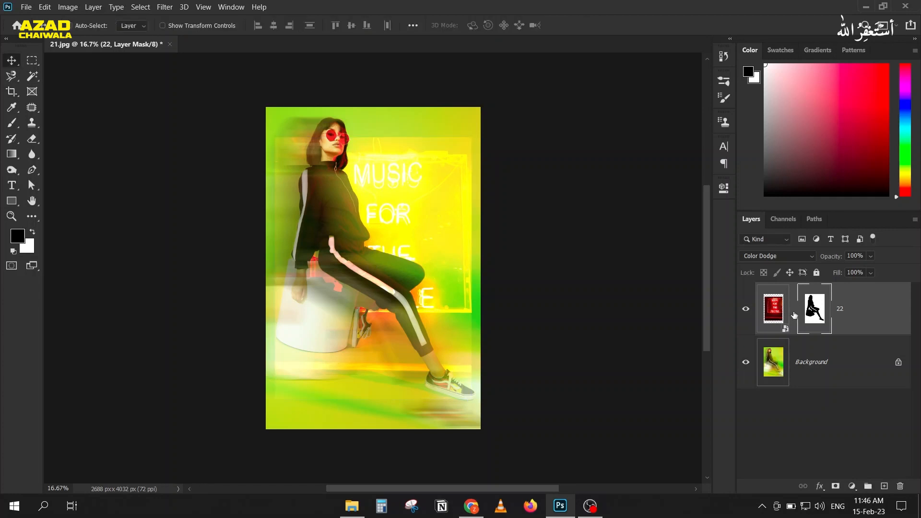
click(771, 312)
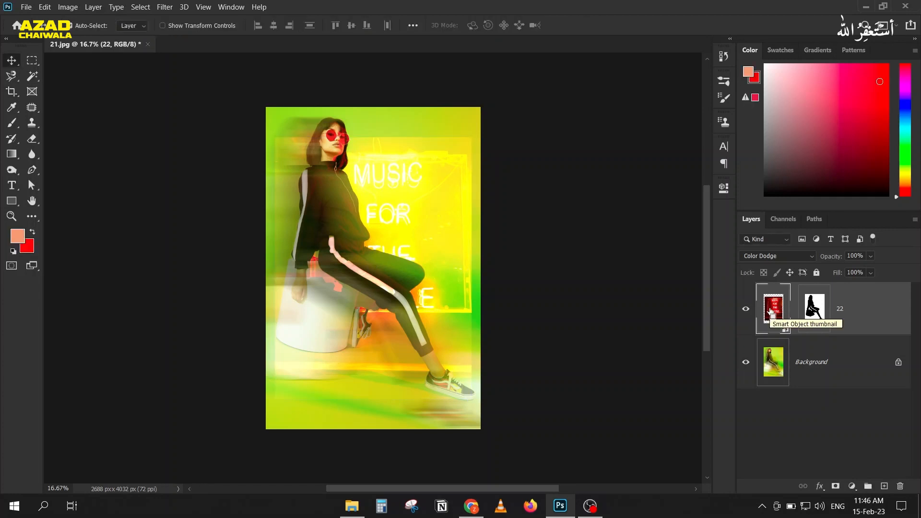
key(ctrl+t)
drag(289, 377, 343, 302)
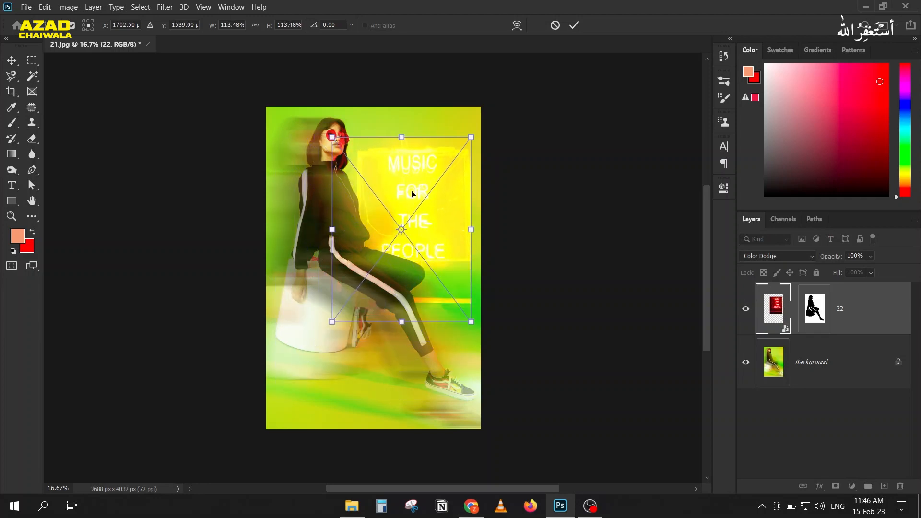
mouse_move(398, 193)
mouse_down()
mouse_move(397, 152)
mouse_move(395, 178)
mouse_up()
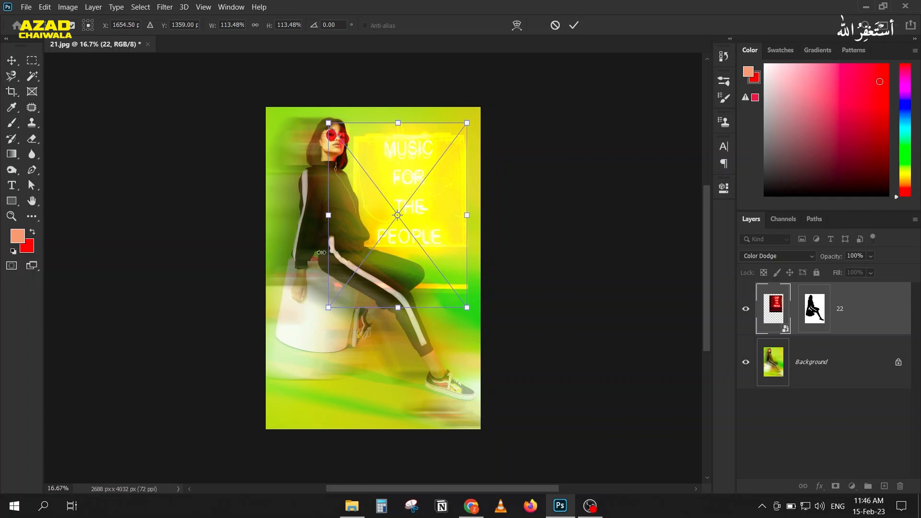
drag(369, 167, 373, 151)
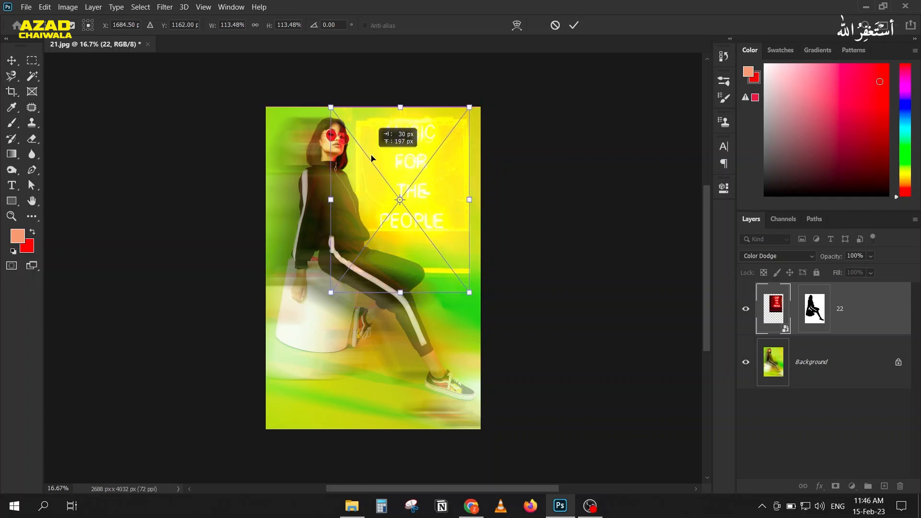
key(Return)
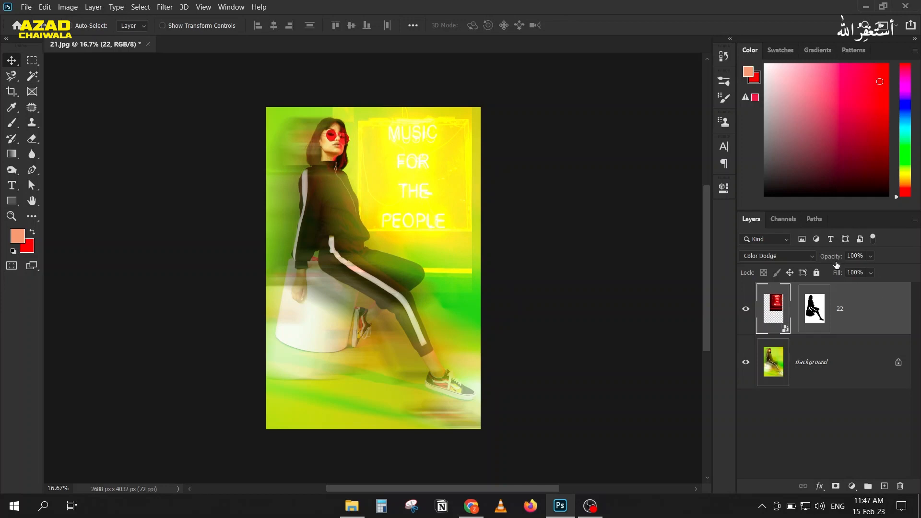
Turn off Transparency Shapes Layer in layer 22's blending options and apply the change
double_click(859, 317)
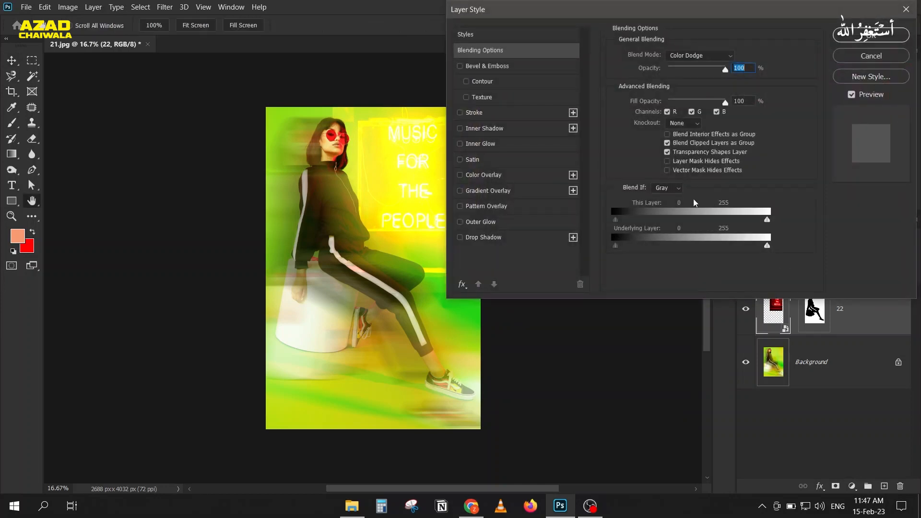
click(668, 152)
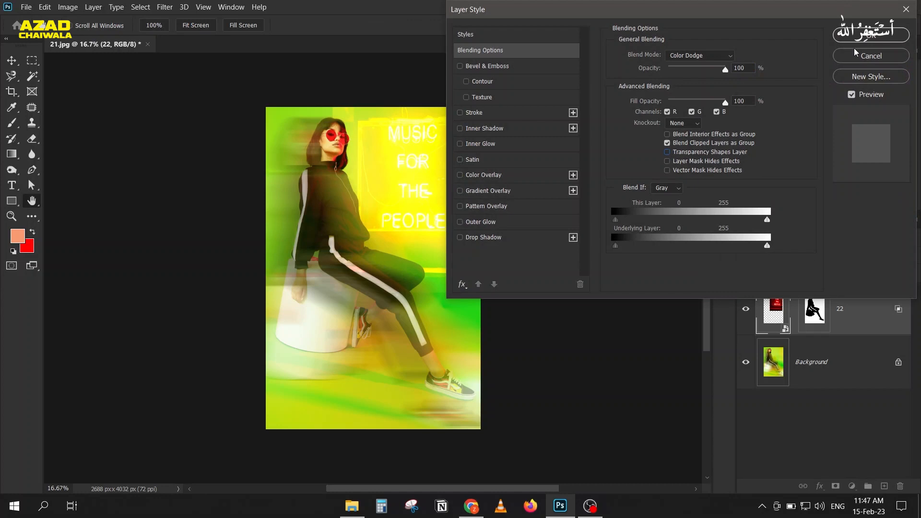
click(855, 36)
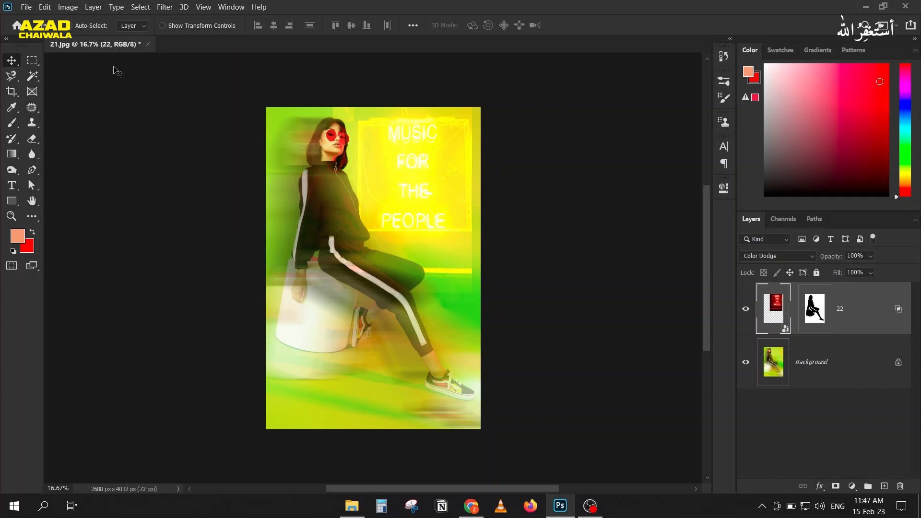
click(148, 44)
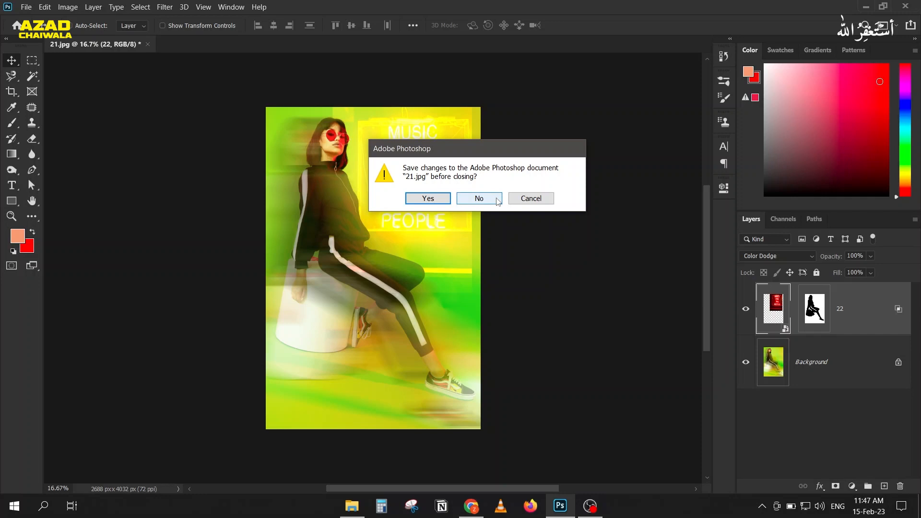
click(530, 198)
click(758, 256)
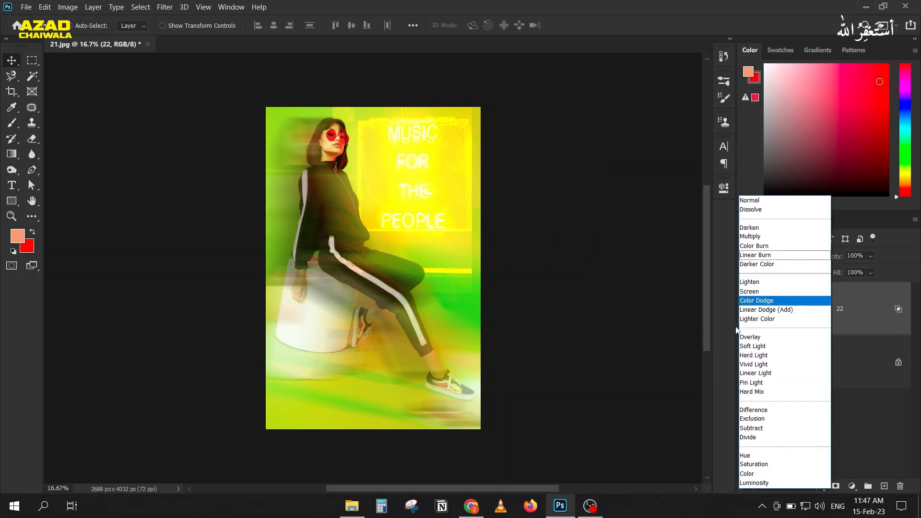
click(753, 300)
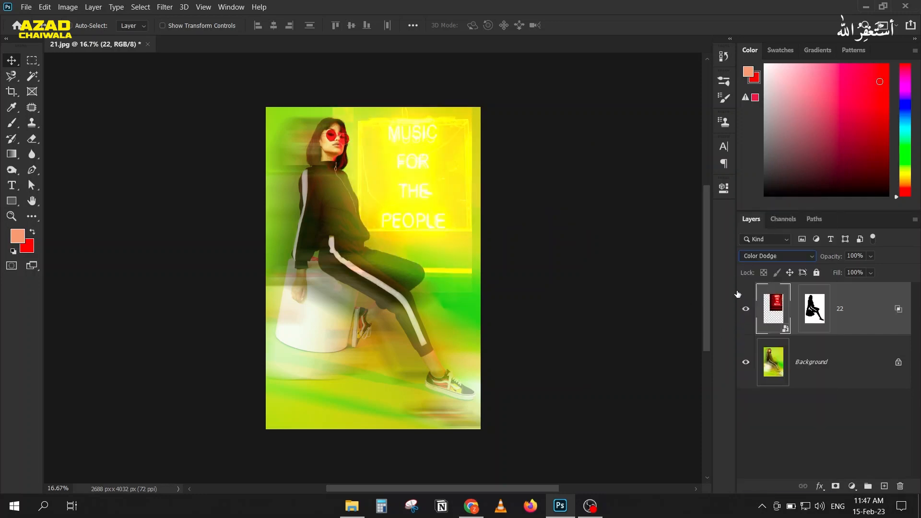
Close 21.jpg without saving and open the guitarist photo 23.jpg, converting its colors to the working space
click(148, 44)
click(475, 199)
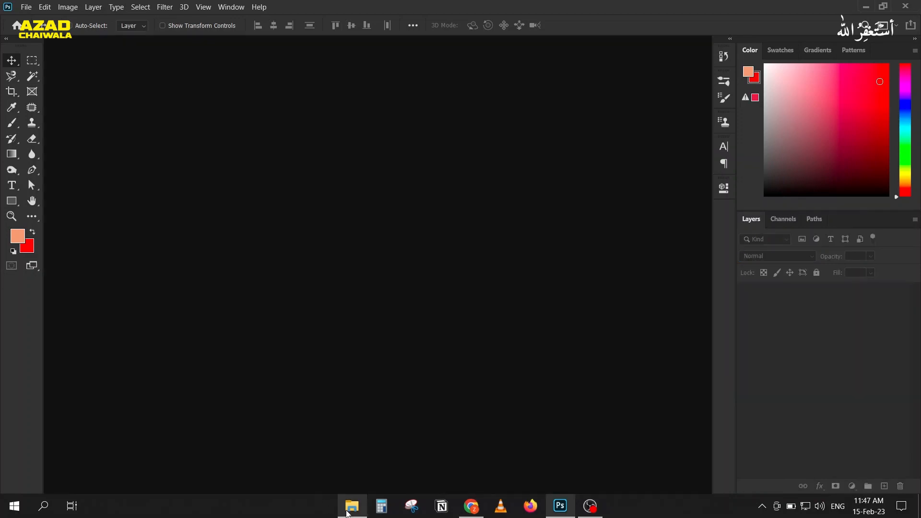
click(352, 505)
drag(206, 237, 406, 257)
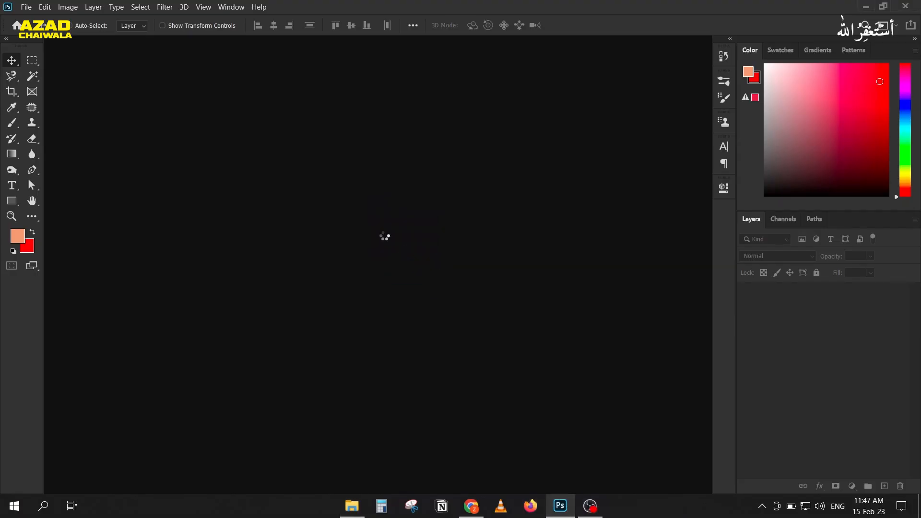
click(300, 214)
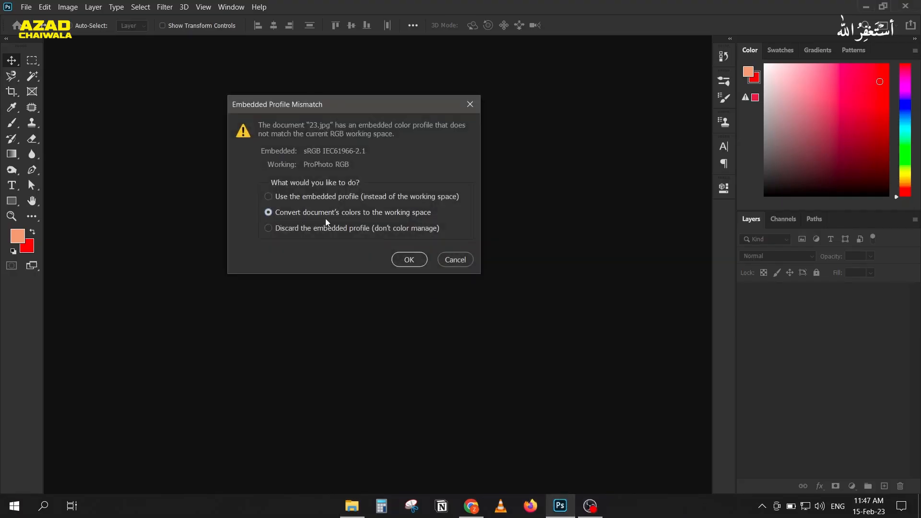
click(416, 259)
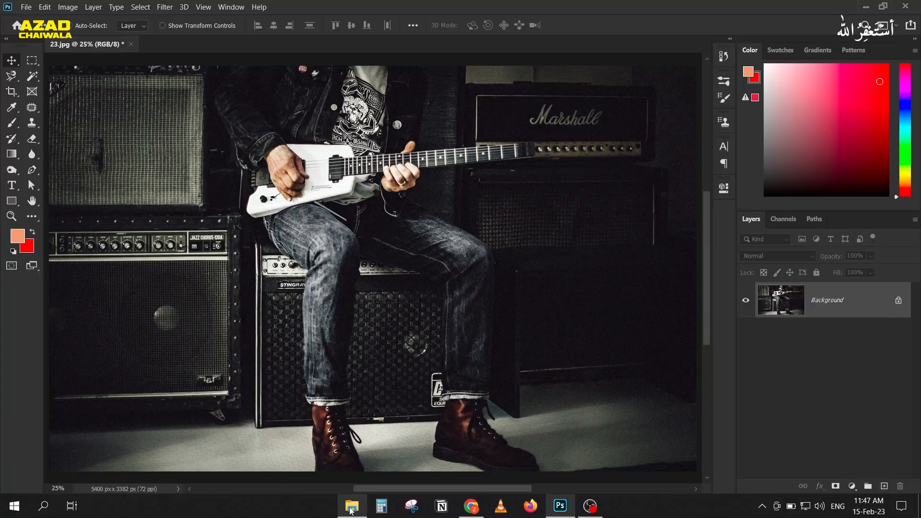
Place the scratched dark texture image 24 into 23.jpg and rotate it by 90 degrees
click(351, 505)
drag(280, 238, 402, 252)
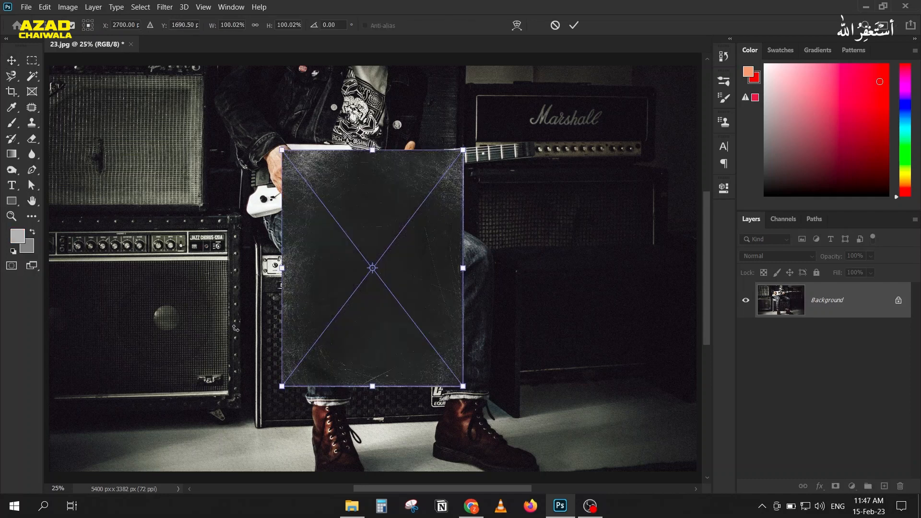
drag(476, 399, 202, 381)
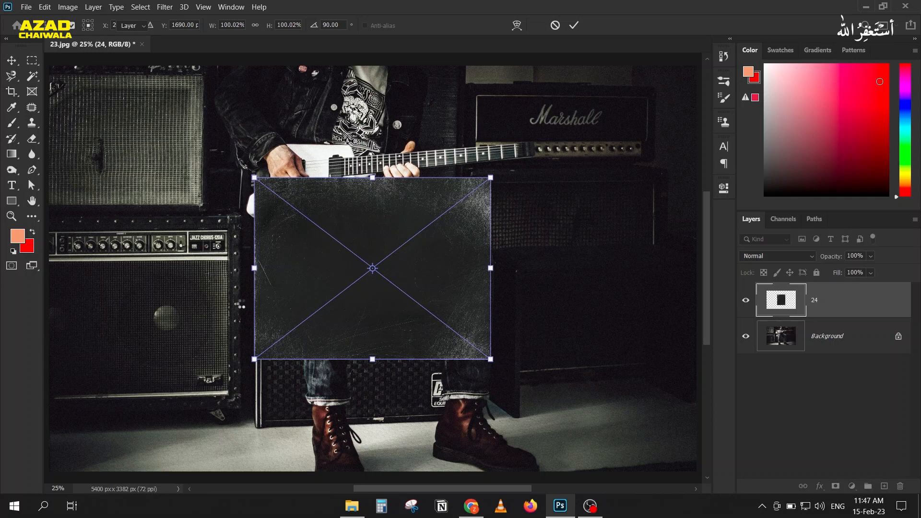
key(Return)
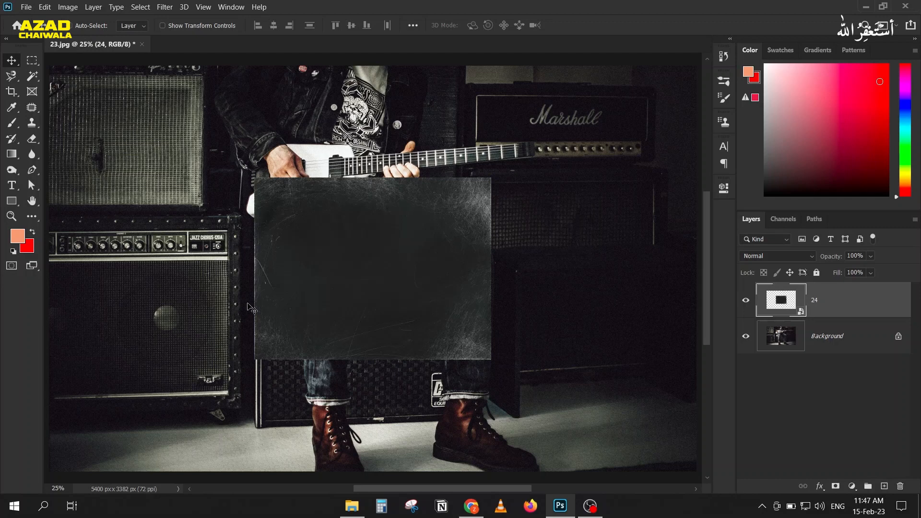
Enlarge the texture layer 24 about its centre until it covers the whole canvas
scroll(248, 308, down, 2)
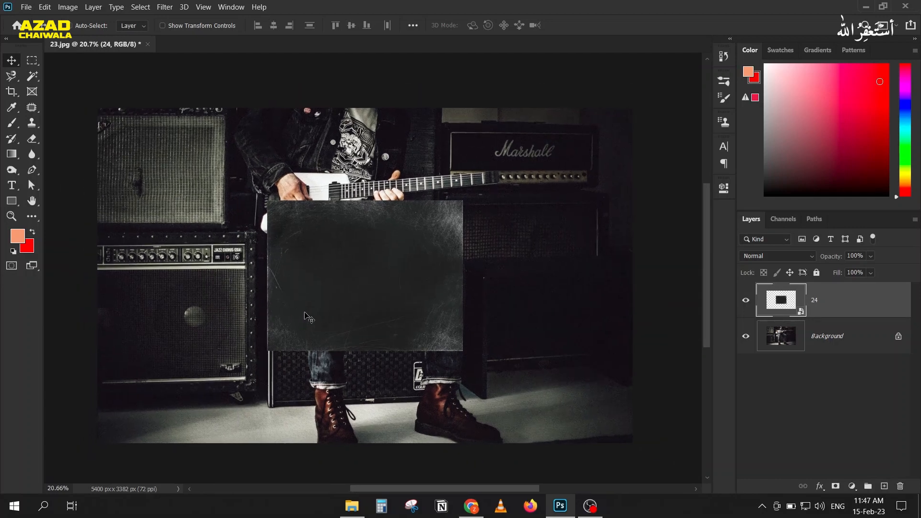
key(ctrl+t)
drag(248, 358, 65, 453)
key(Return)
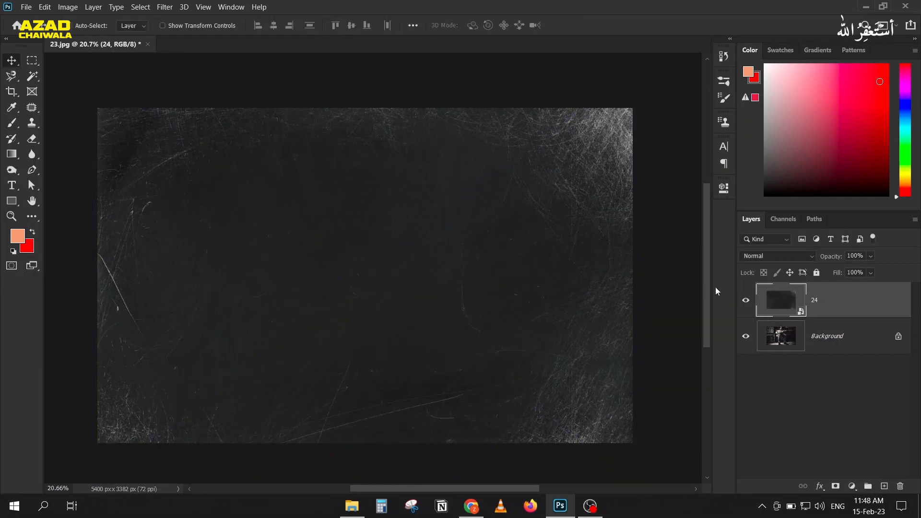
Try the Screen blend mode on texture layer 24 over the guitarist photo and set it back to Normal
click(746, 301)
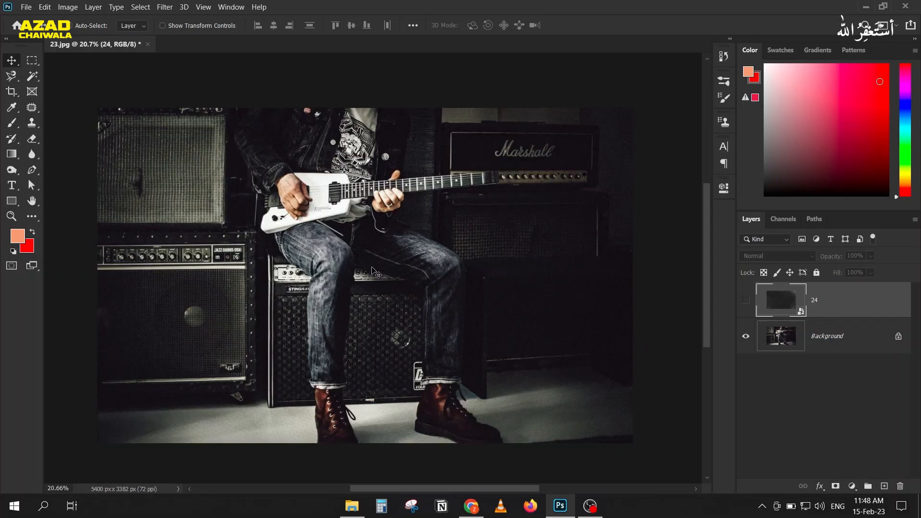
click(746, 300)
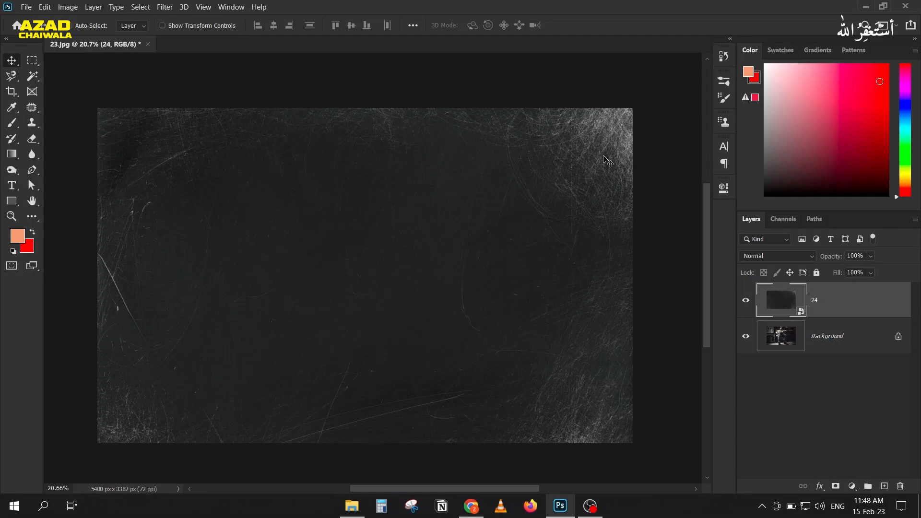
click(759, 257)
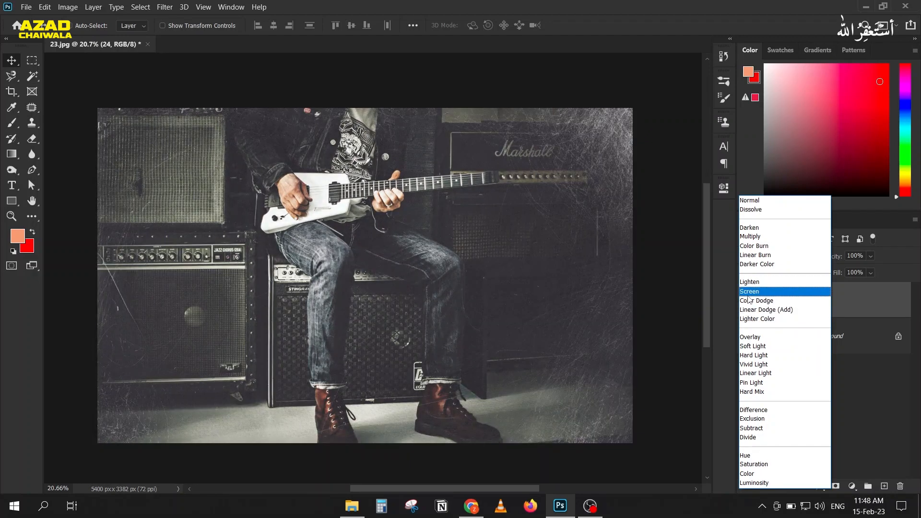
click(750, 292)
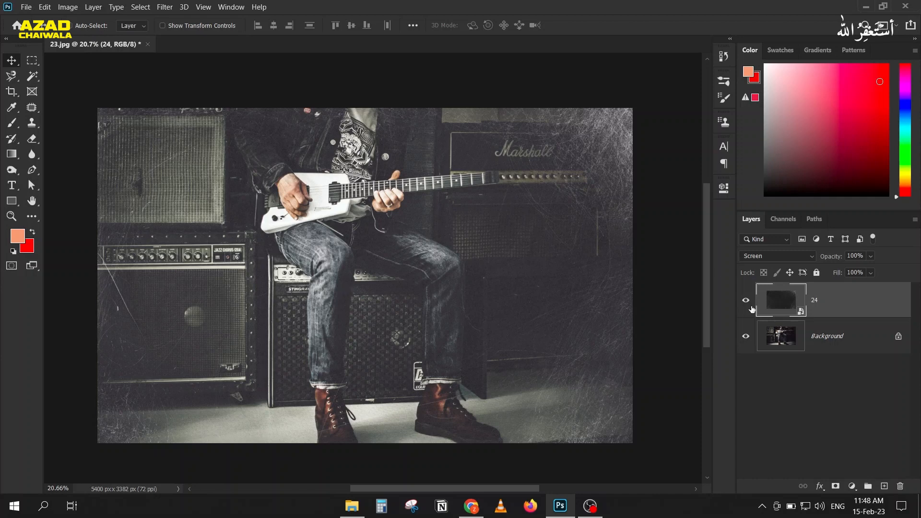
click(751, 255)
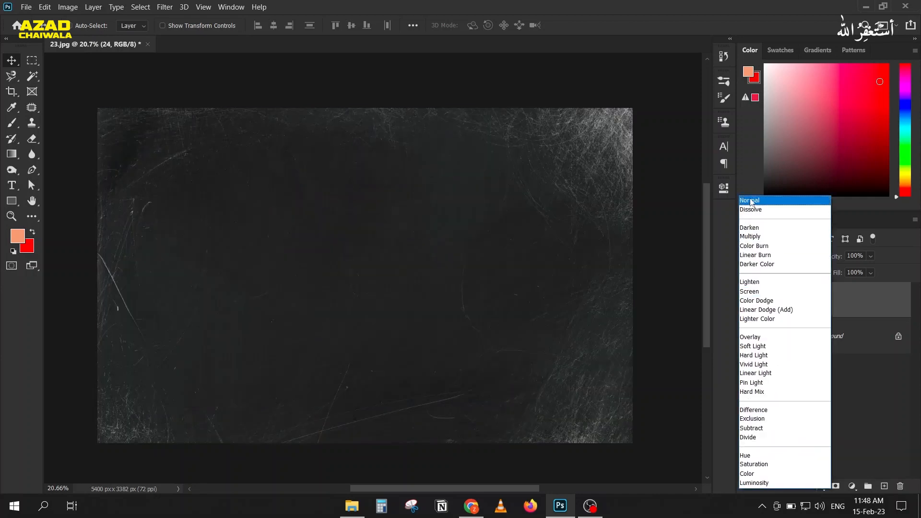
click(746, 201)
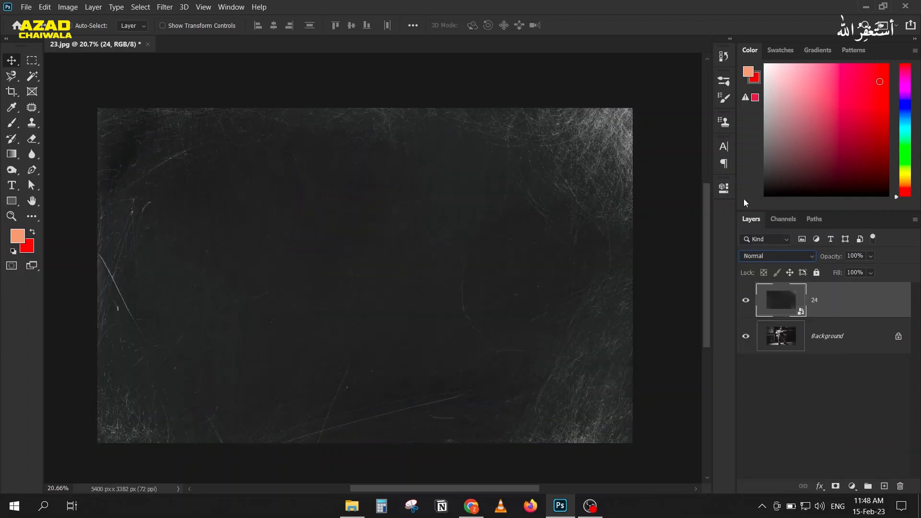
Set texture layer 24 to the Screen blend mode and darken it with Levels, using a black input level of 27
click(761, 256)
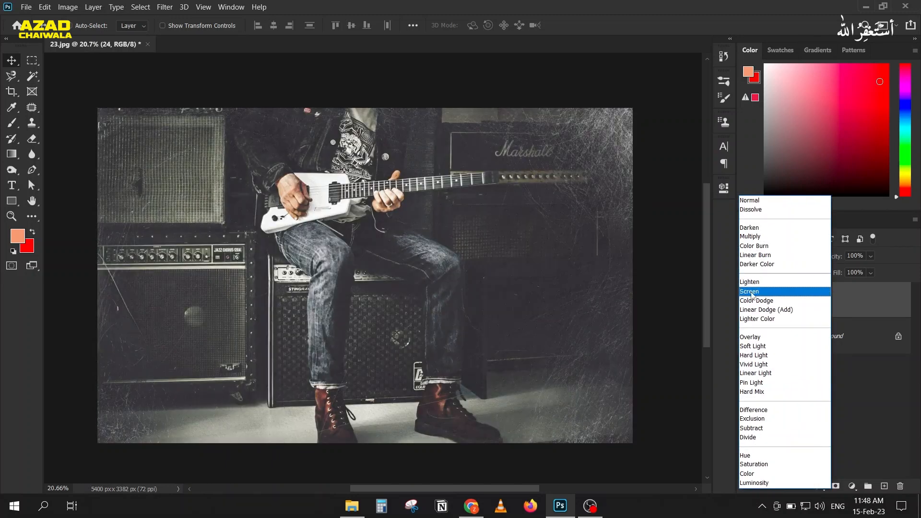
click(751, 291)
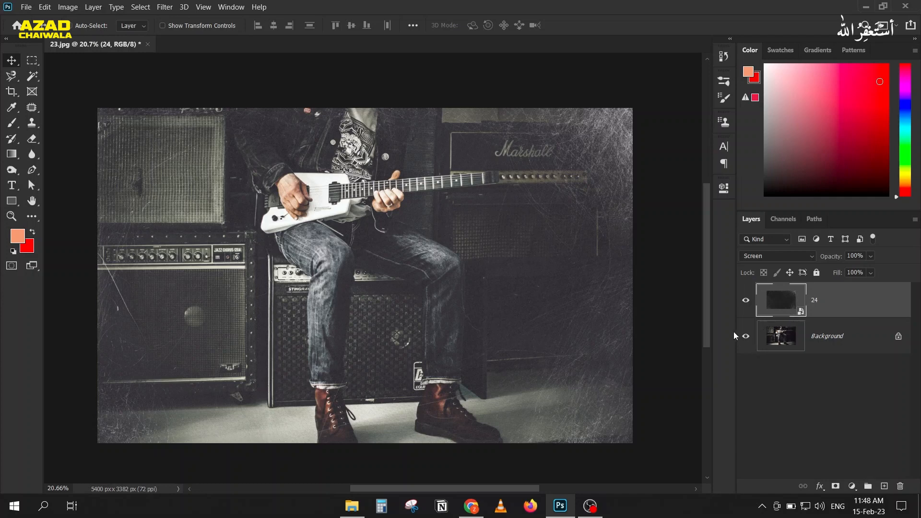
key(ctrl+l)
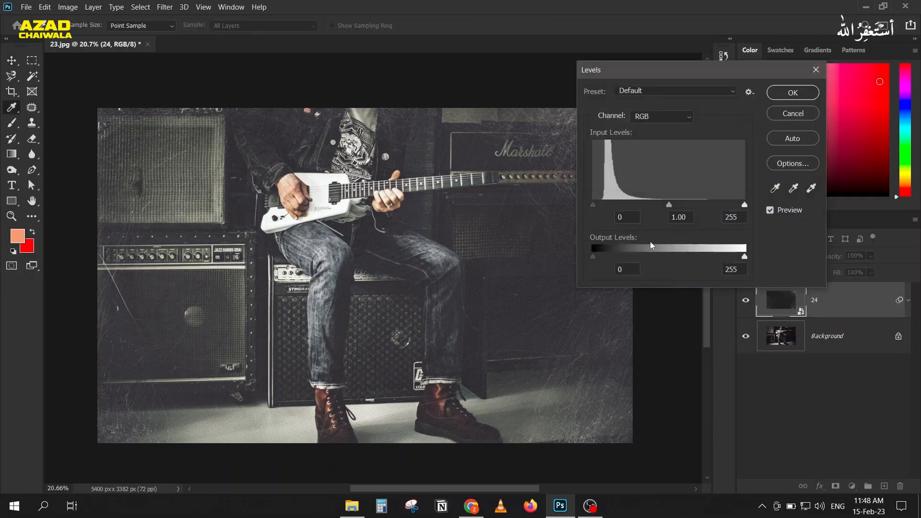
drag(630, 70, 585, 38)
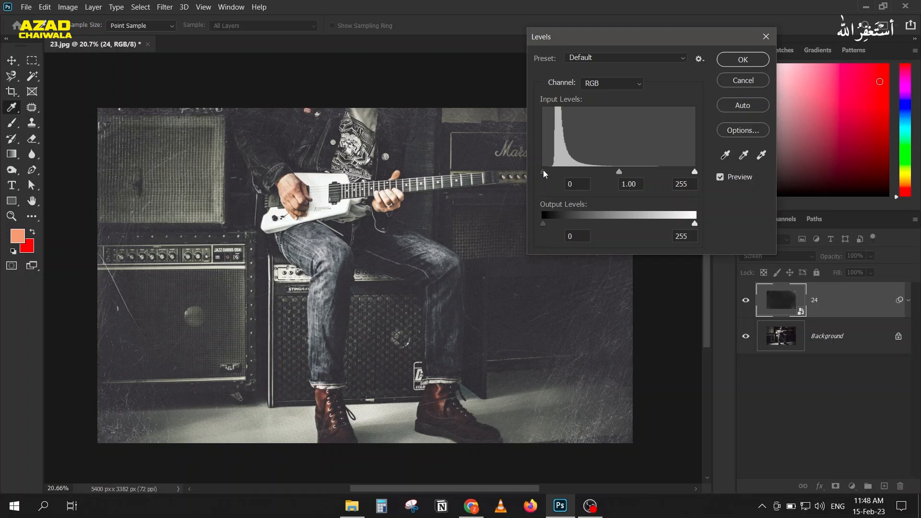
drag(543, 170, 559, 171)
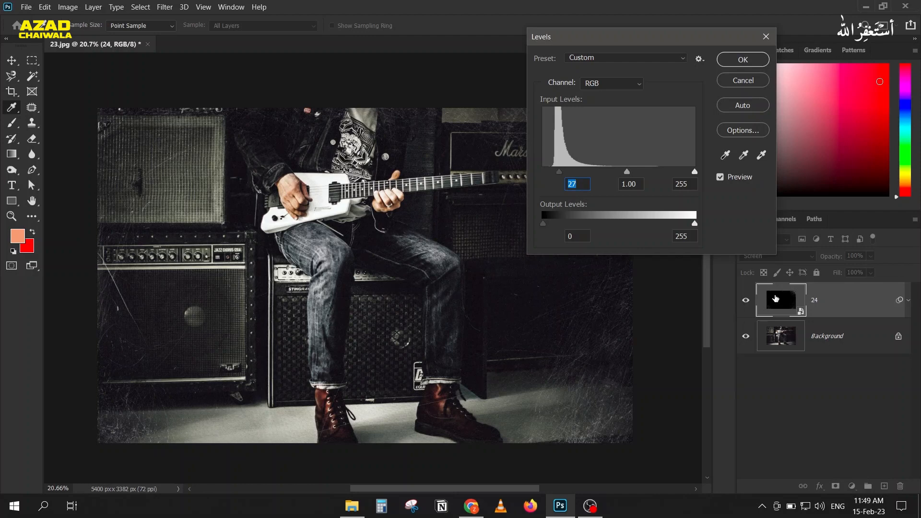
click(725, 66)
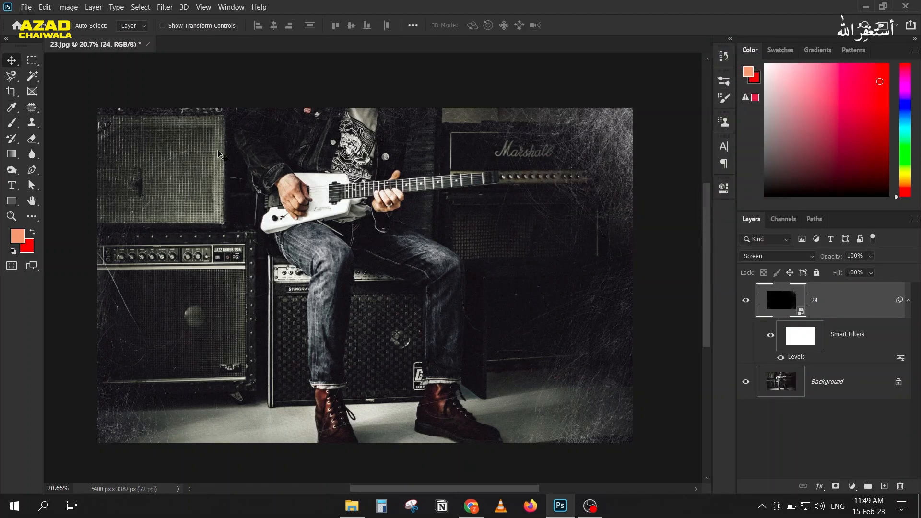
Close 23.jpg without saving and open the portrait 25.jpg, converting its colors to the working space
click(148, 44)
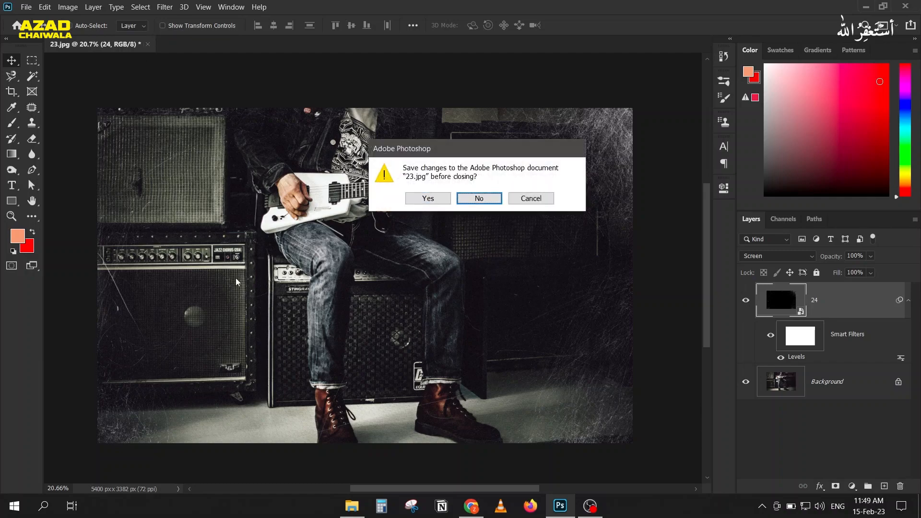
click(479, 197)
click(351, 506)
drag(339, 234, 347, 290)
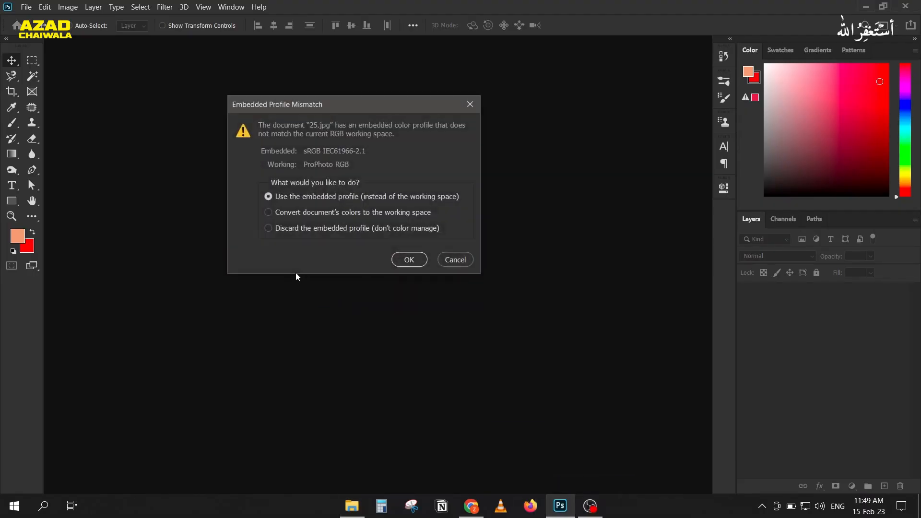
click(323, 212)
click(409, 259)
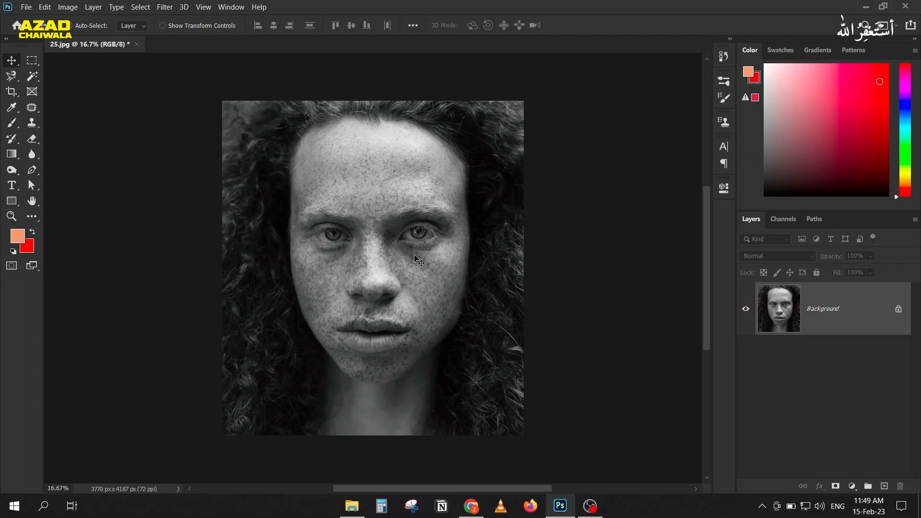
Duplicate the Background layer of portrait 25.jpg and convert the copy to a smart object
scroll(395, 195, up, 2)
scroll(396, 194, down, 2)
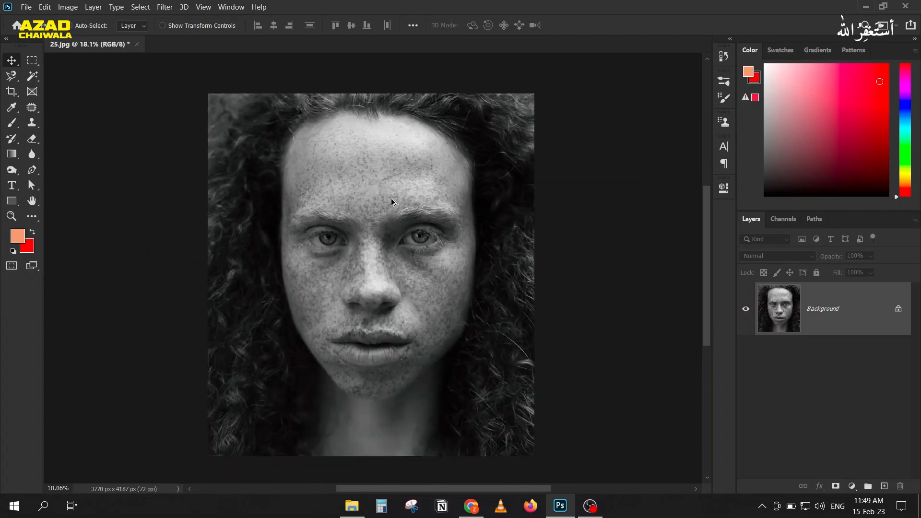
scroll(391, 240, up, 2)
scroll(368, 200, up, 5)
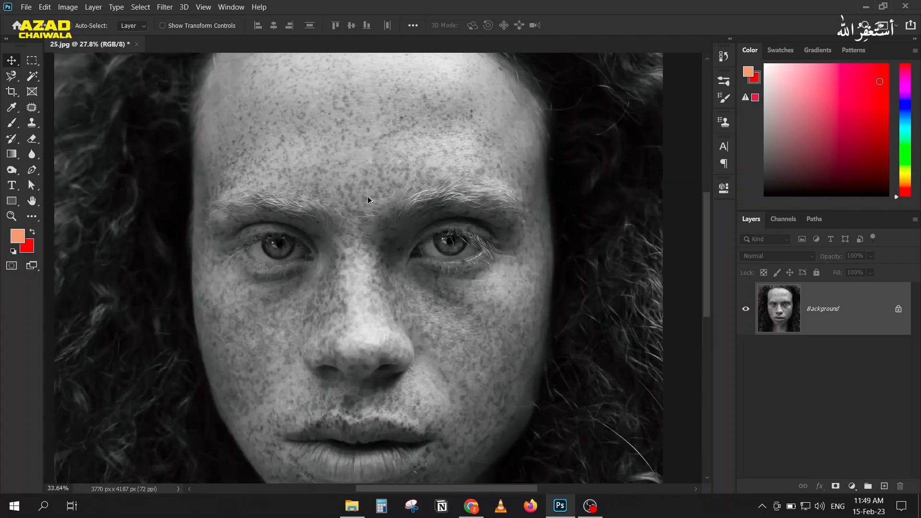
scroll(376, 200, down, 6)
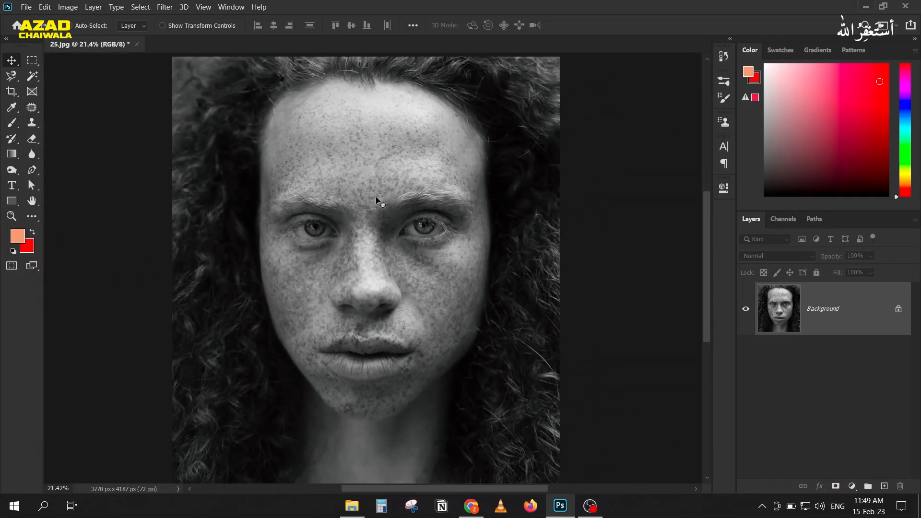
scroll(378, 200, down, 2)
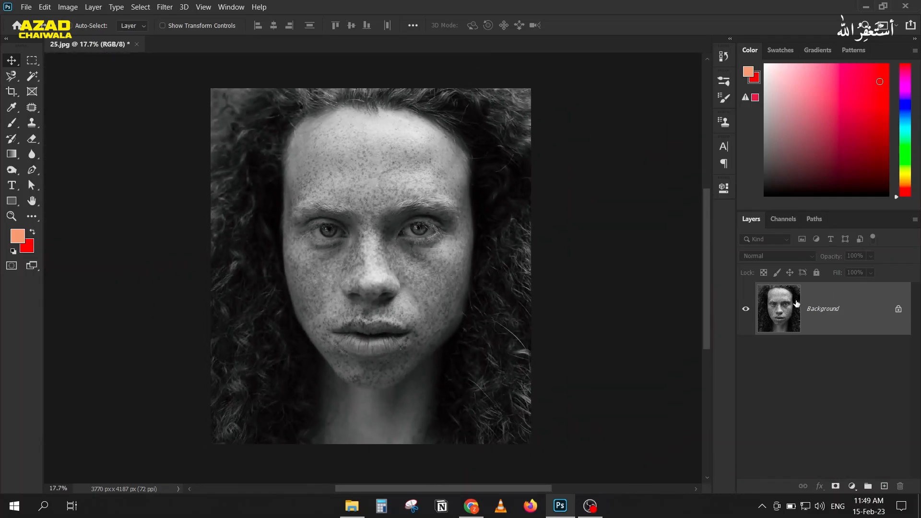
key(ctrl+j)
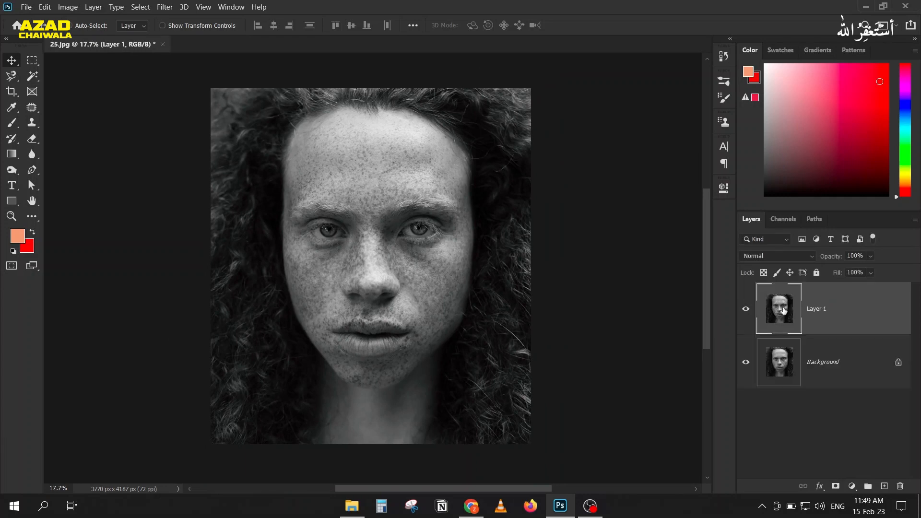
right_click(883, 313)
click(797, 155)
Apply a High Pass filter with a radius of 10.0 pixels to Layer 1
click(172, 8)
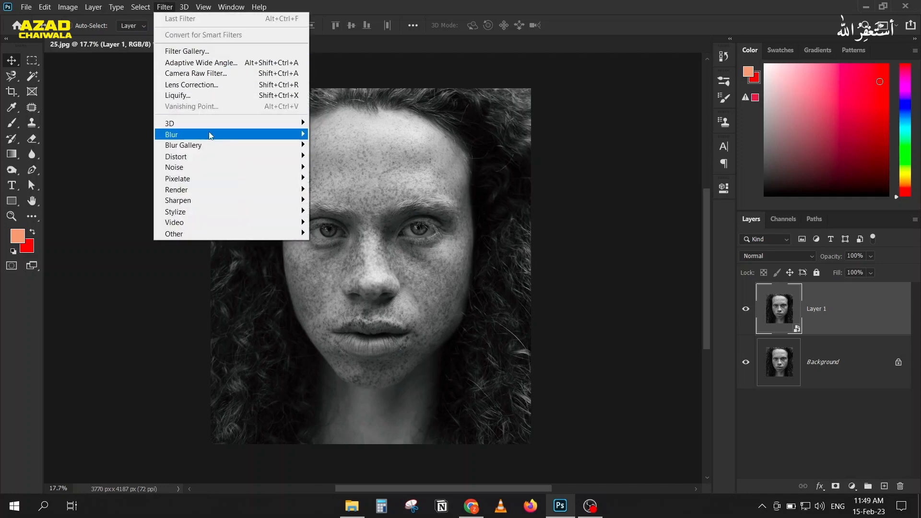
mouse_move(212, 136)
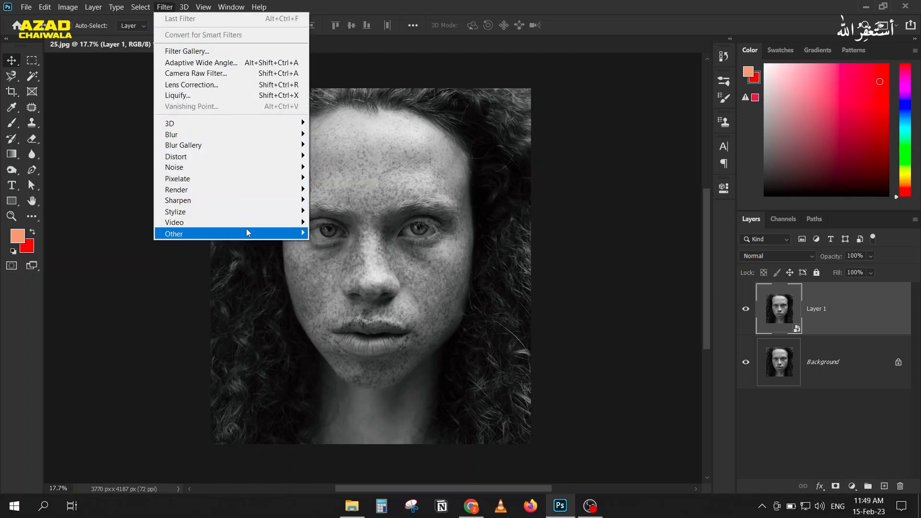
mouse_move(275, 235)
click(334, 245)
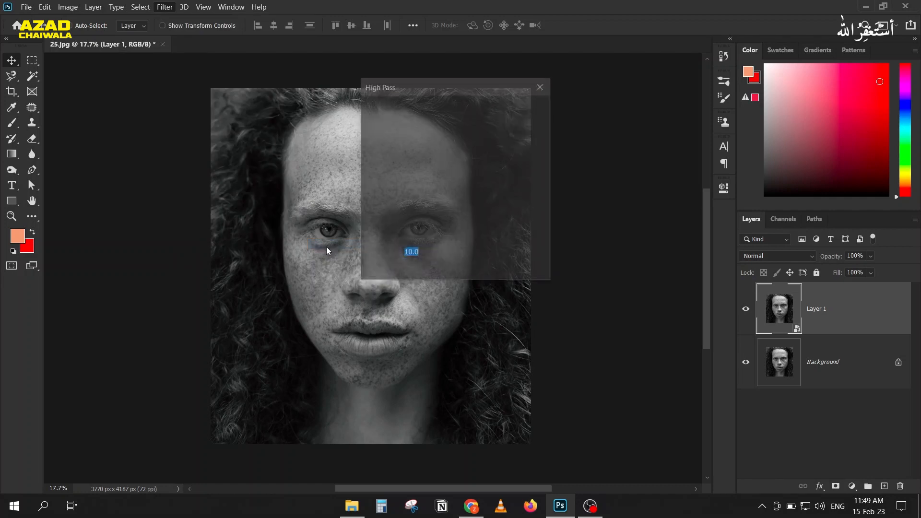
drag(419, 87, 537, 81)
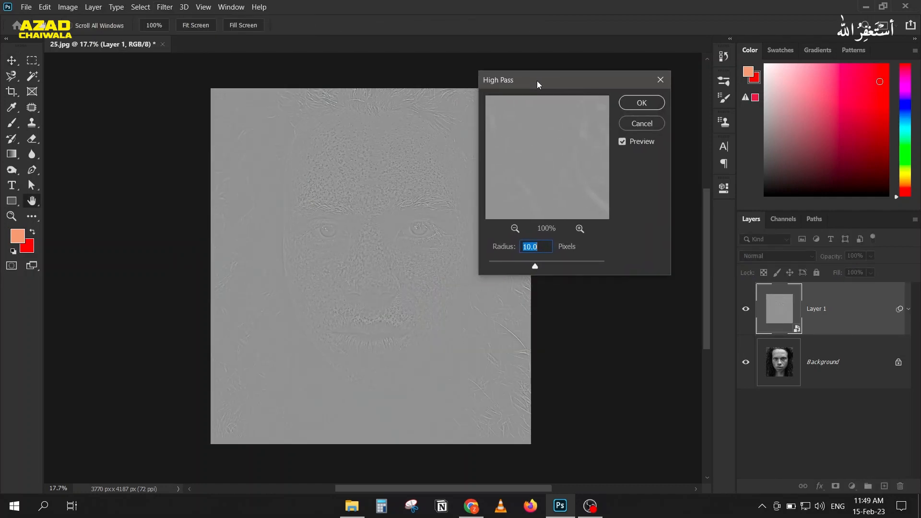
drag(523, 81, 564, 86)
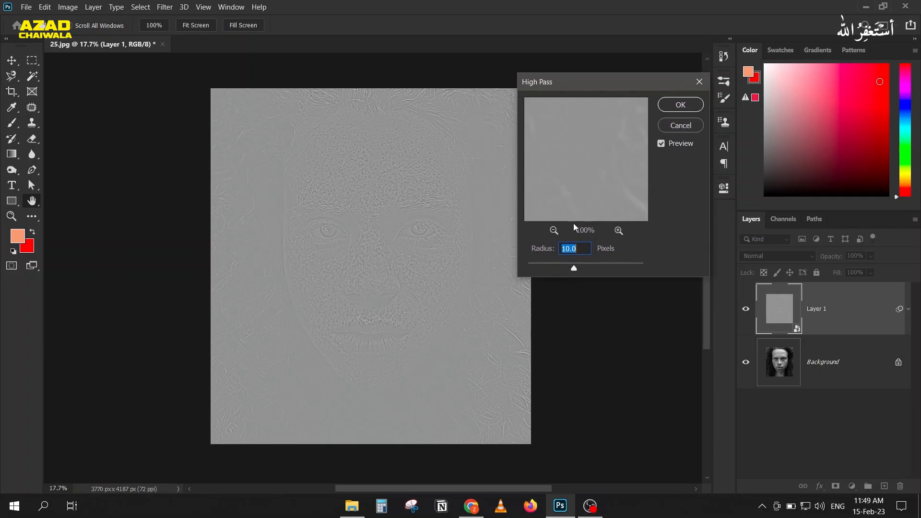
click(681, 104)
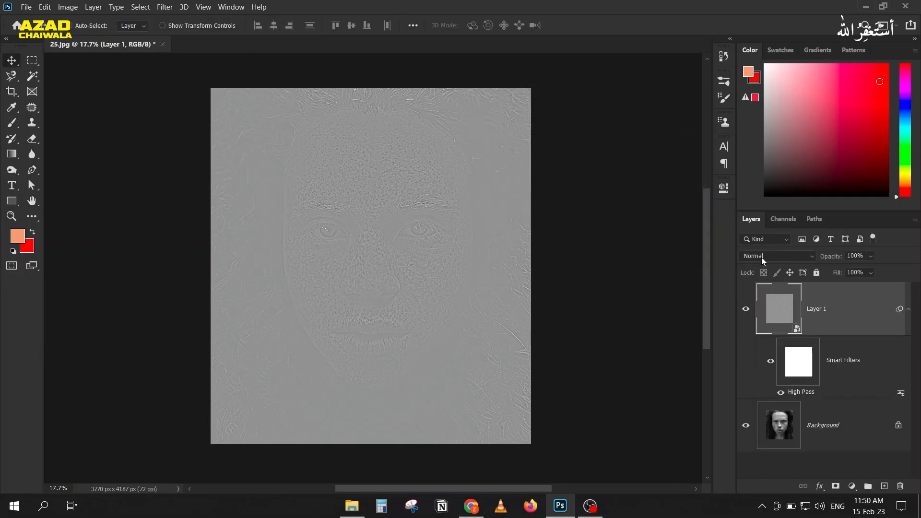
Set Layer 1's blend mode to Overlay and compare the portrait with the layer hidden and shown
click(761, 257)
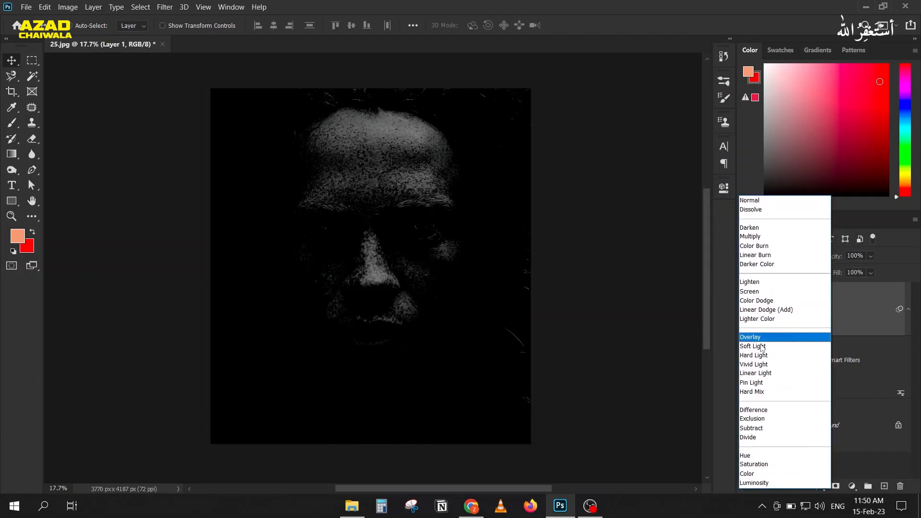
click(756, 337)
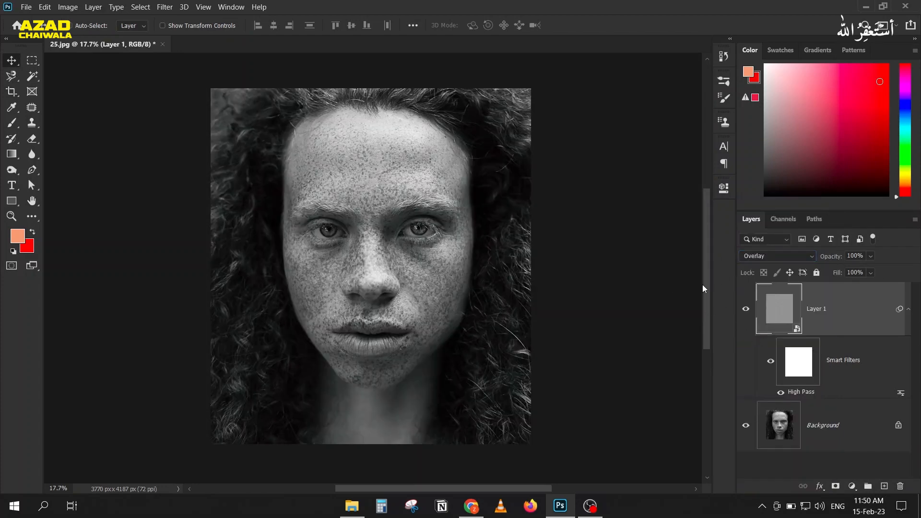
key(ctrl+0)
click(778, 413)
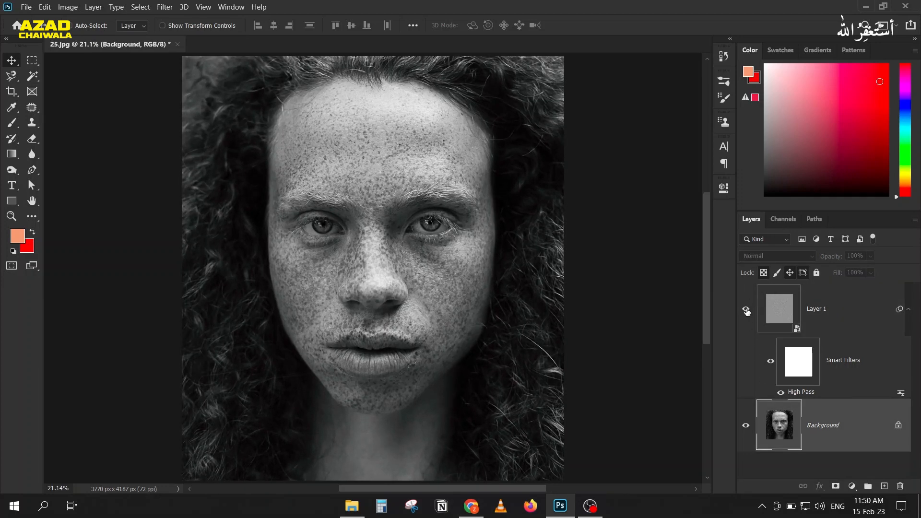
click(747, 310)
click(747, 311)
Readjust the radius of the High Pass smart filter on Layer 1
double_click(800, 392)
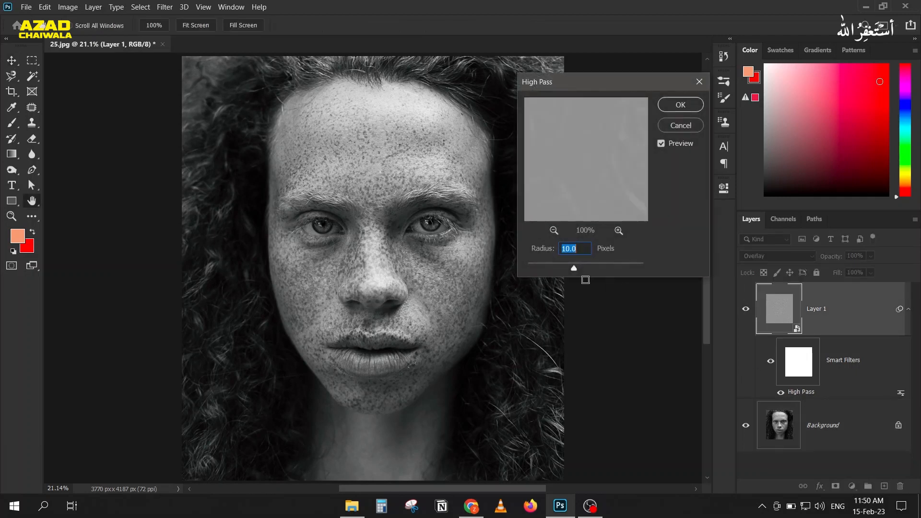
mouse_move(574, 268)
mouse_down()
mouse_move(595, 269)
mouse_move(565, 268)
mouse_move(578, 268)
mouse_up()
text(10)
click(682, 105)
key(v)
scroll(315, 180, down, 2)
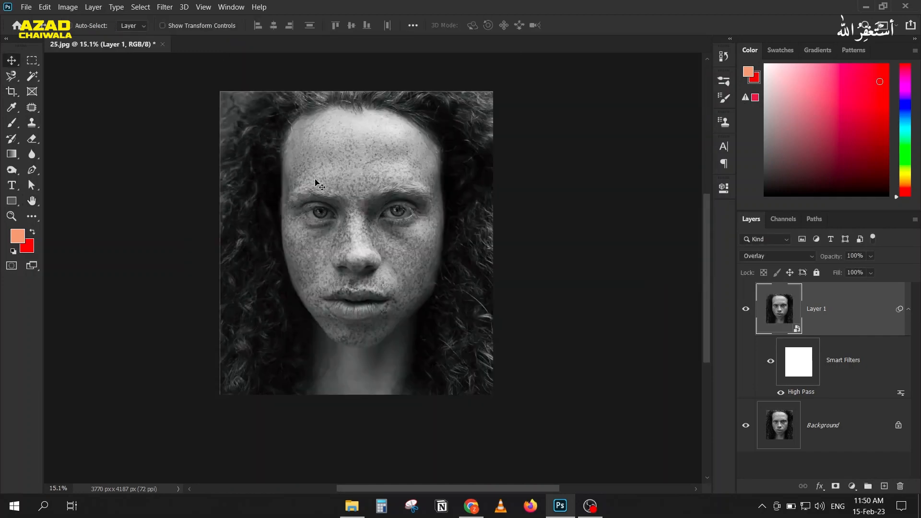
scroll(315, 183, up, 1)
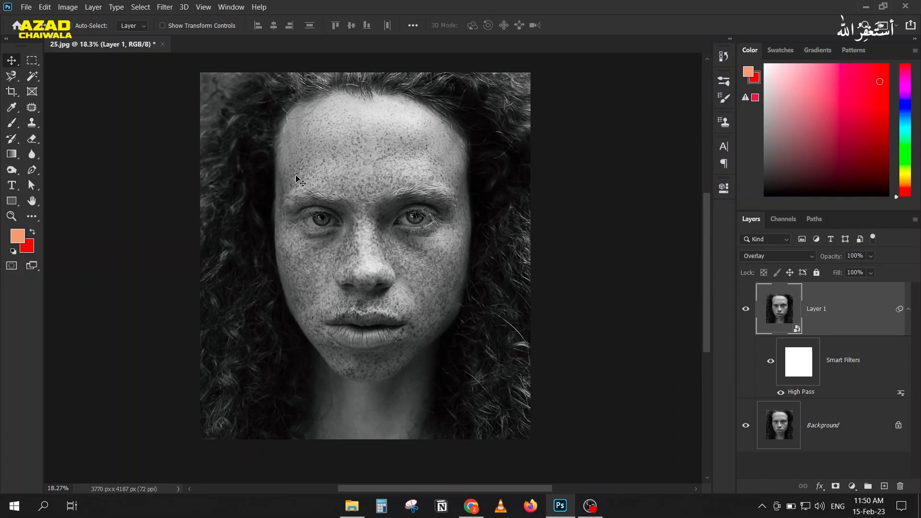
Close 25.jpg without saving and open photo 26.jpg of the woman beneath the blossoming branches
click(162, 45)
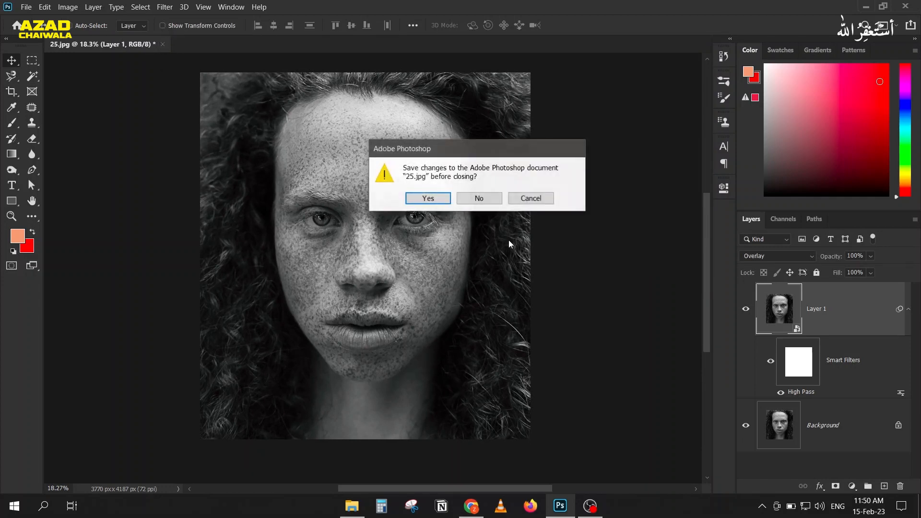
click(479, 198)
click(359, 511)
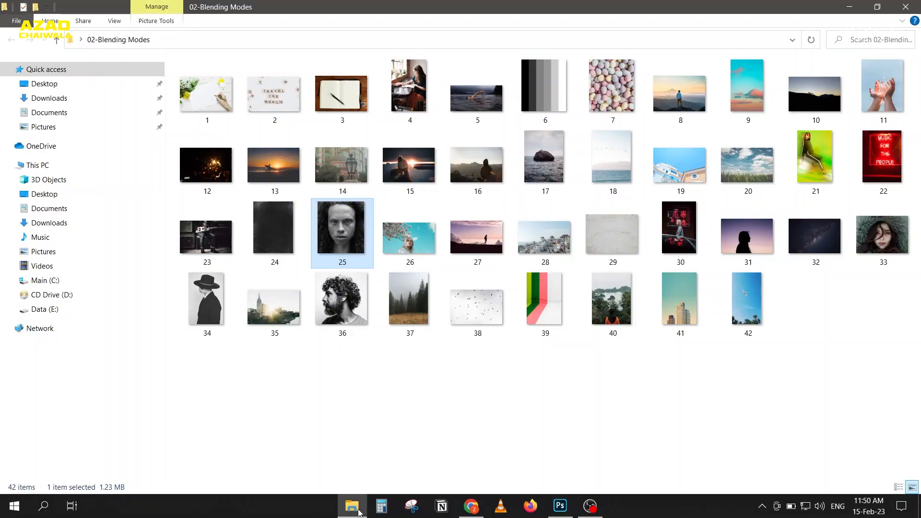
click(417, 259)
drag(417, 259, 383, 304)
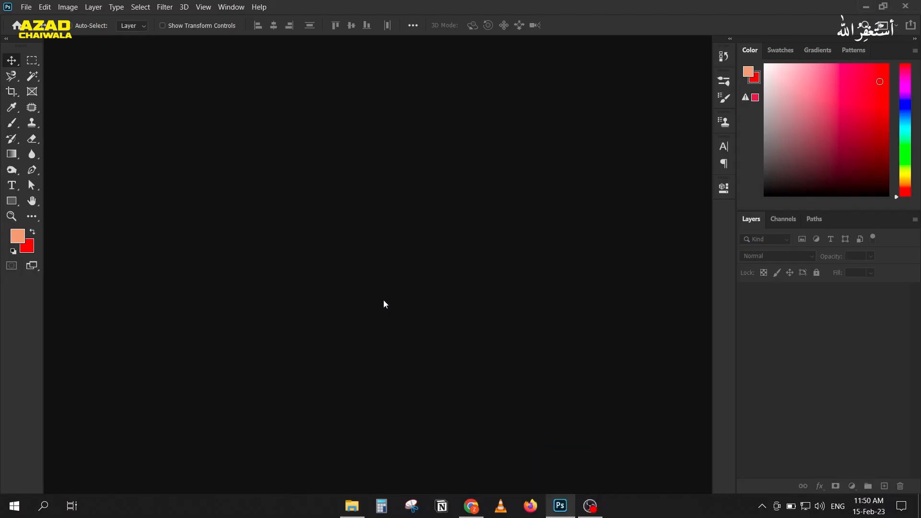
key(Return)
key(v)
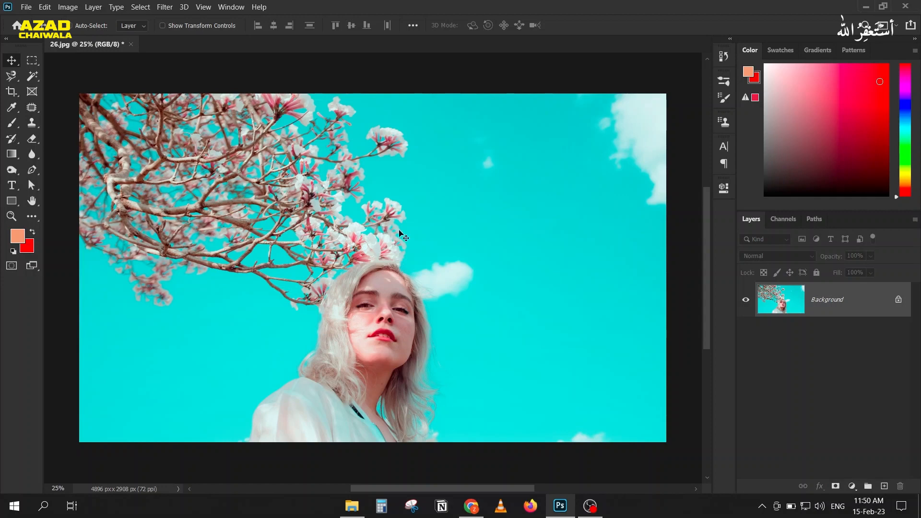
Preview the sRGB IEC61966-2.1 profile on 26.jpg with Assign Profile and return to Working RGB: ProPhoto RGB
click(46, 7)
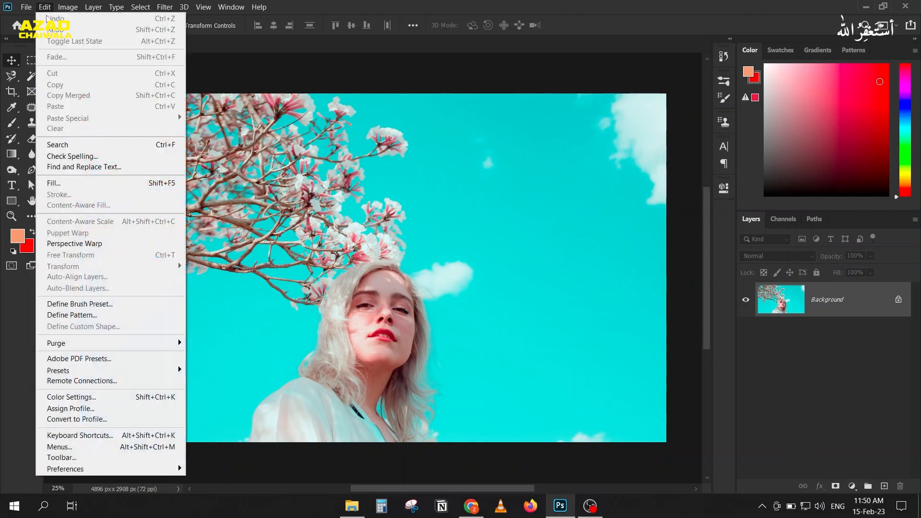
click(107, 411)
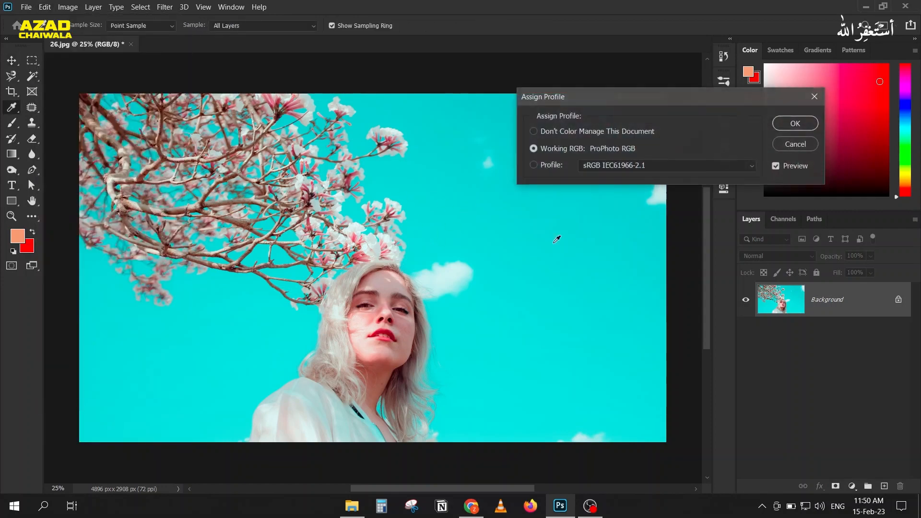
click(534, 165)
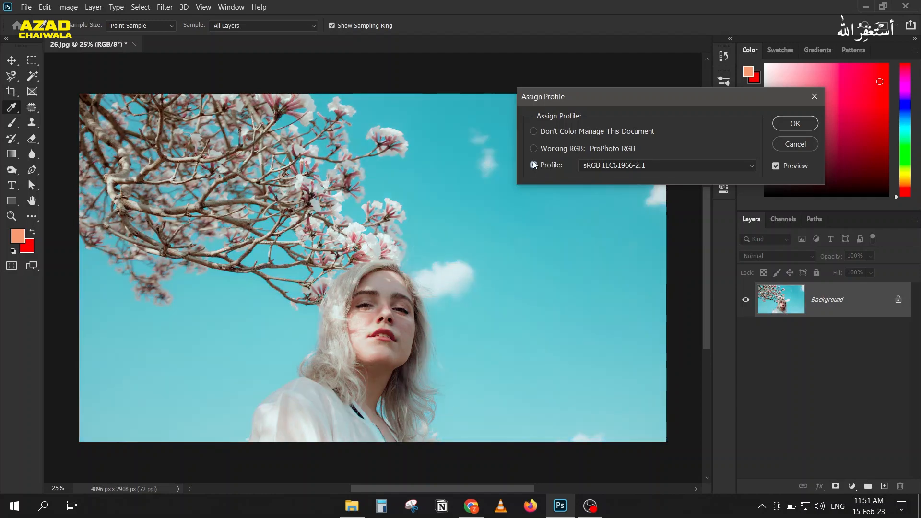
click(533, 149)
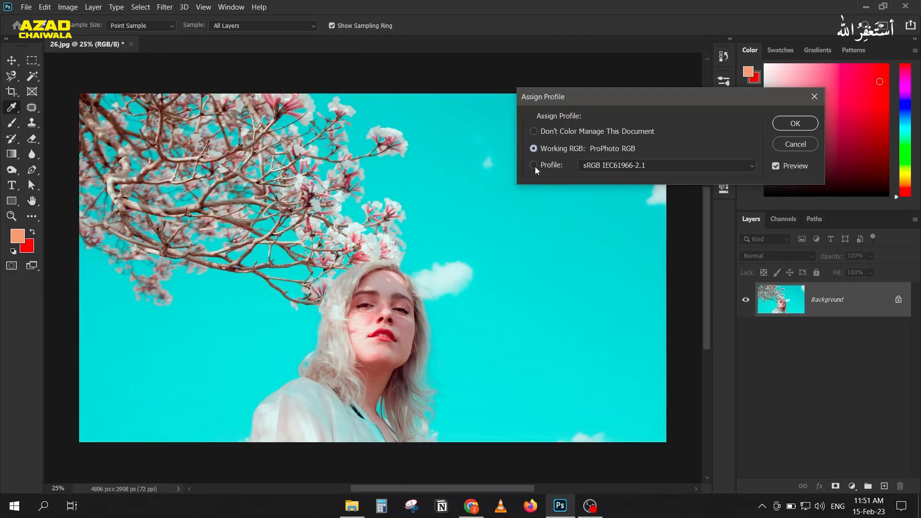
click(791, 126)
key(v)
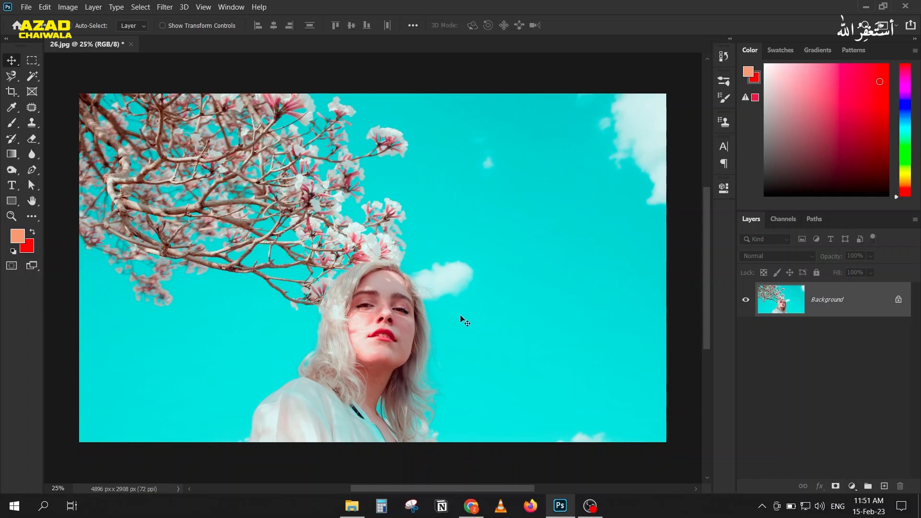
Sample the pink of the blossom in 26.jpg and add a Solid Color fill layer in that color
key(i)
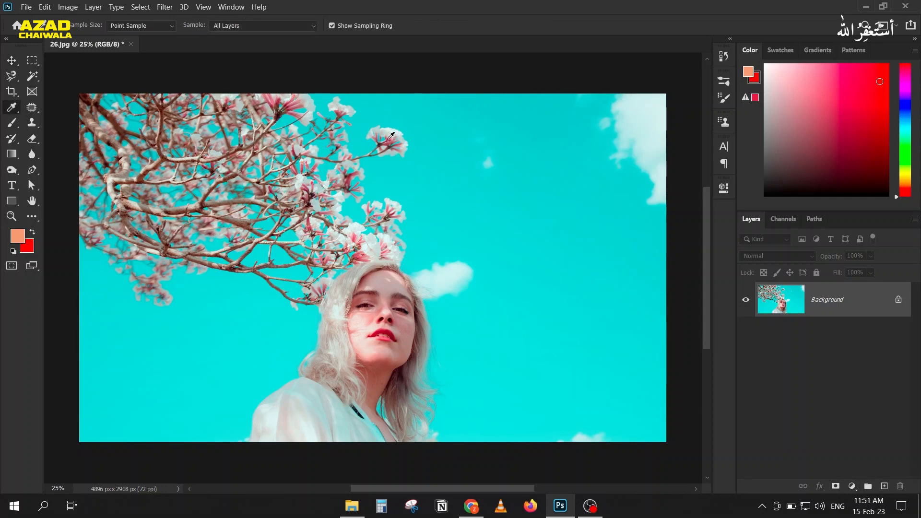
click(388, 139)
click(853, 486)
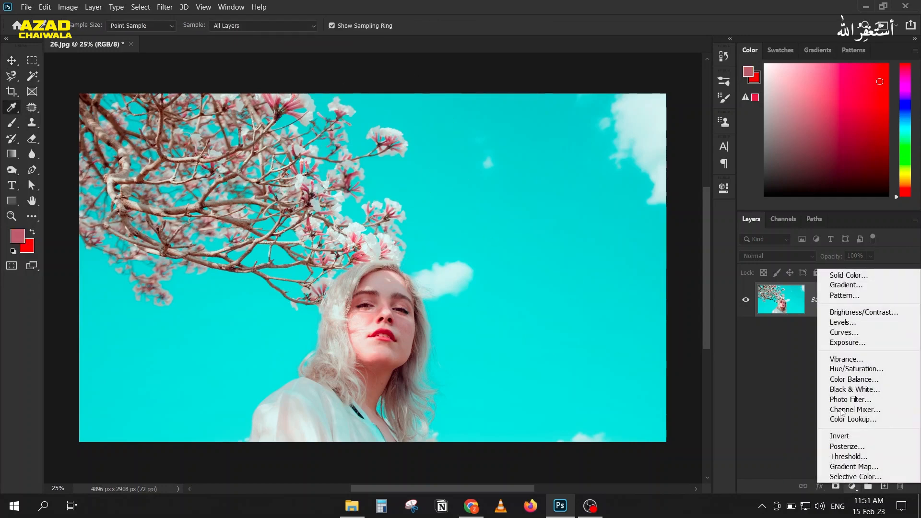
click(844, 274)
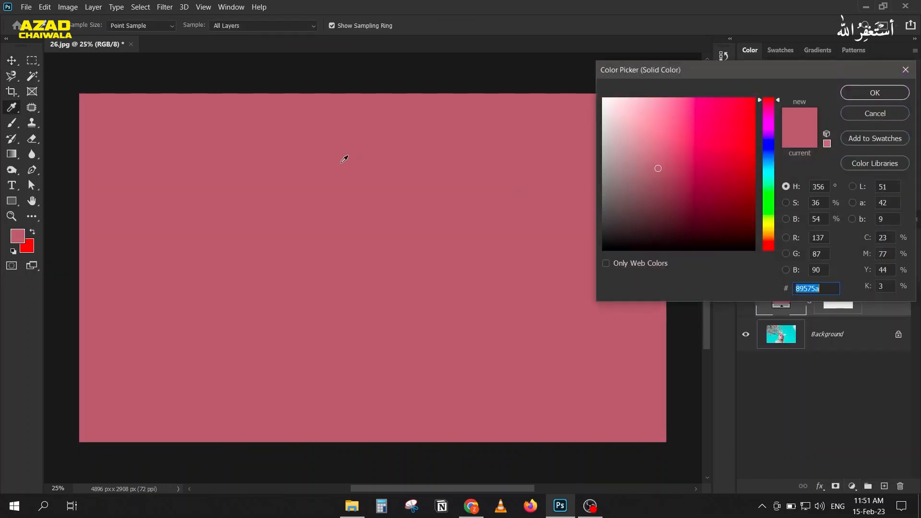
click(875, 93)
Set the pink color fill layer to Color Burn with a Fill of 20%
click(768, 256)
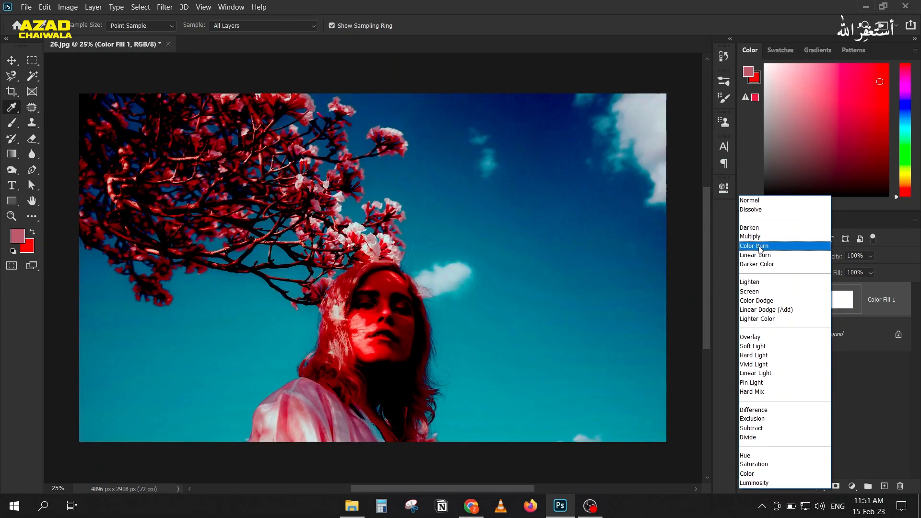
click(759, 246)
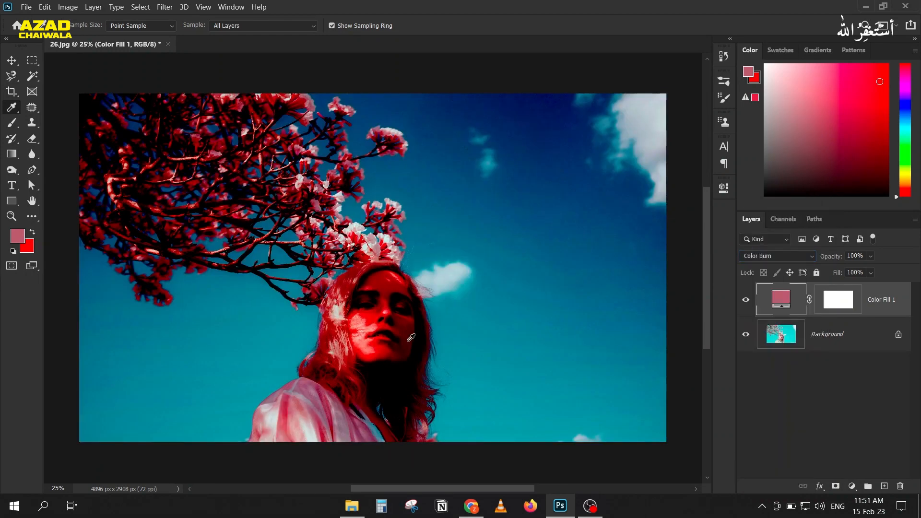
scroll(434, 392, up, 3)
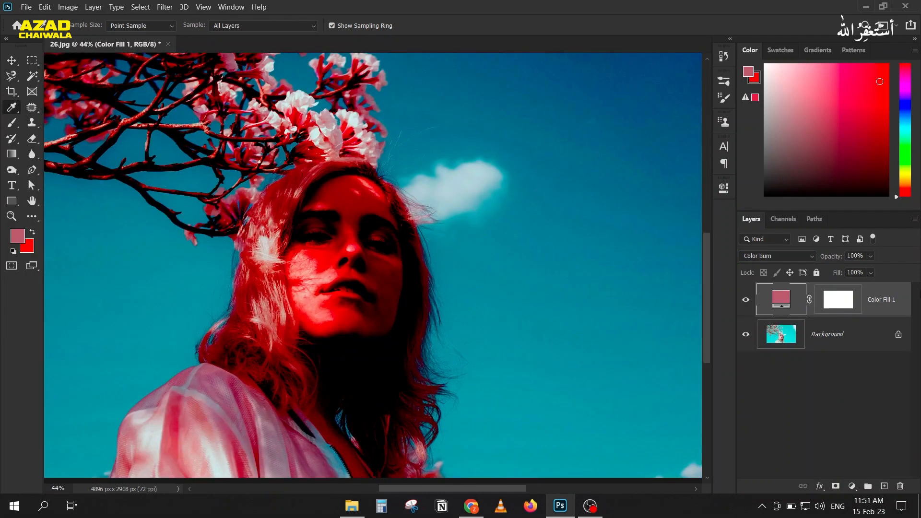
drag(837, 274, 801, 274)
text(20)
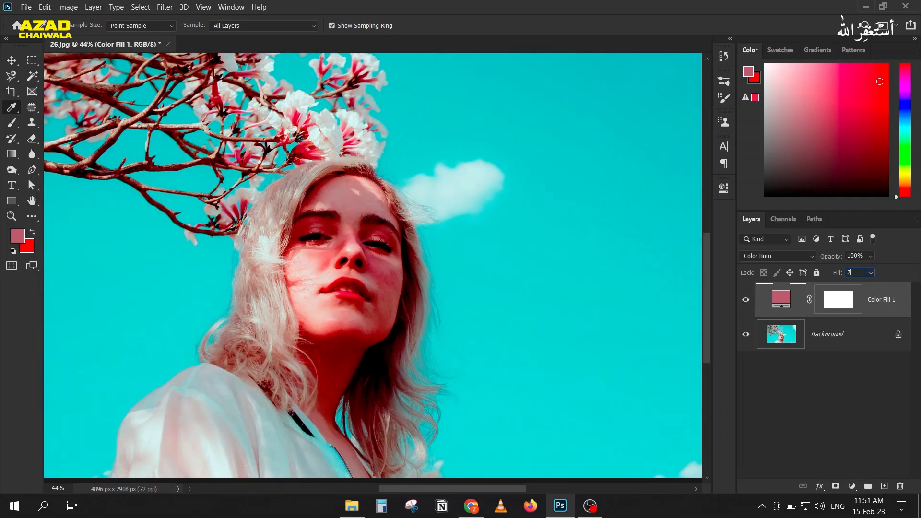
key(Return)
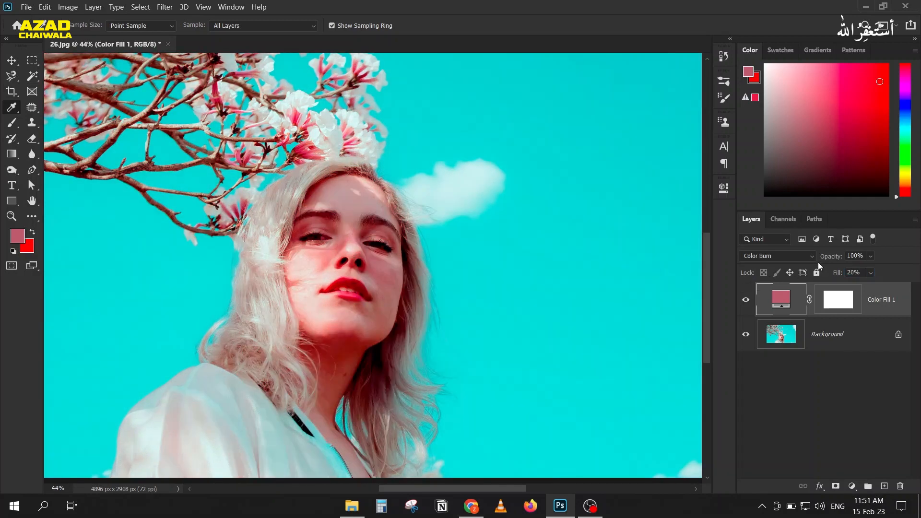
Compare the woman's portrait with the pink color fill layer hidden and shown
click(746, 302)
click(746, 301)
click(746, 302)
click(746, 301)
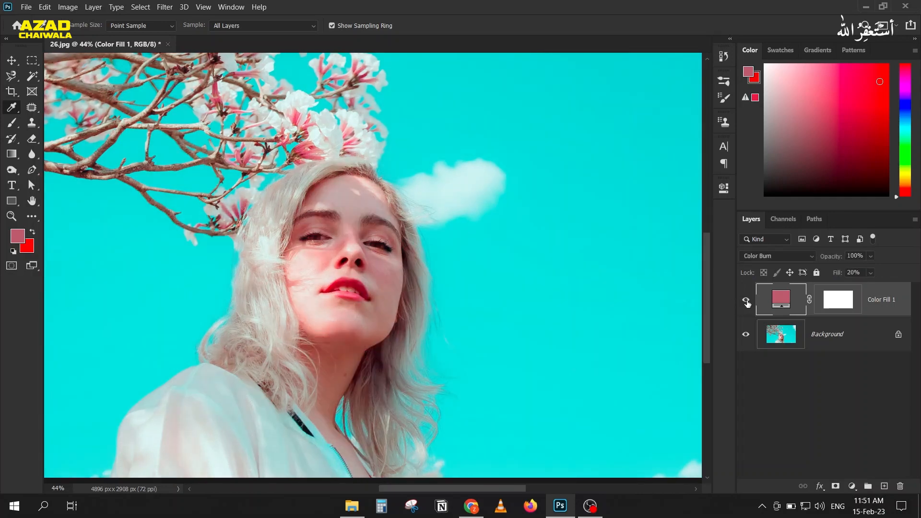
click(746, 301)
click(747, 302)
Reduce the pink color fill layer's opacity to 40%
drag(829, 259, 799, 256)
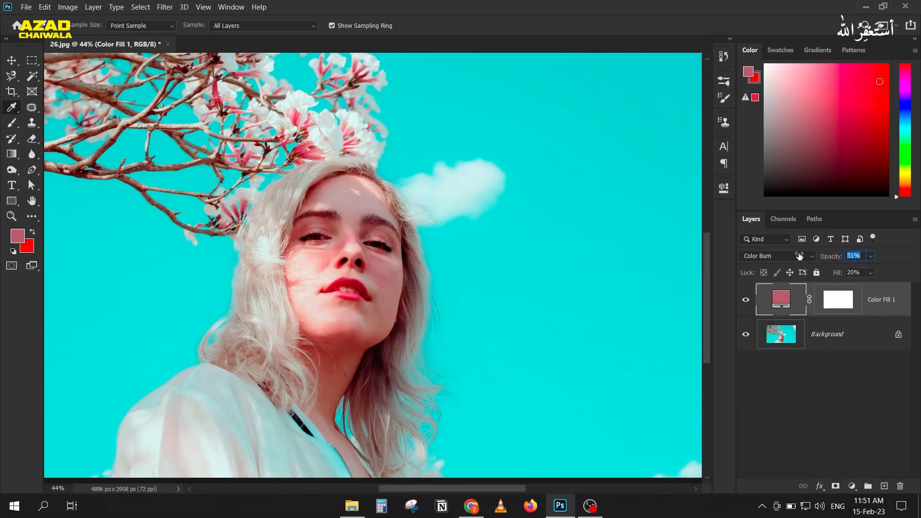
drag(862, 256, 825, 261)
text(40)
key(Return)
Compare the whole photo with the 40% opacity color fill layer hidden and shown
click(748, 302)
click(747, 302)
scroll(362, 223, down, 4)
scroll(363, 221, down, 4)
drag(340, 284, 358, 345)
scroll(353, 293, up, 3)
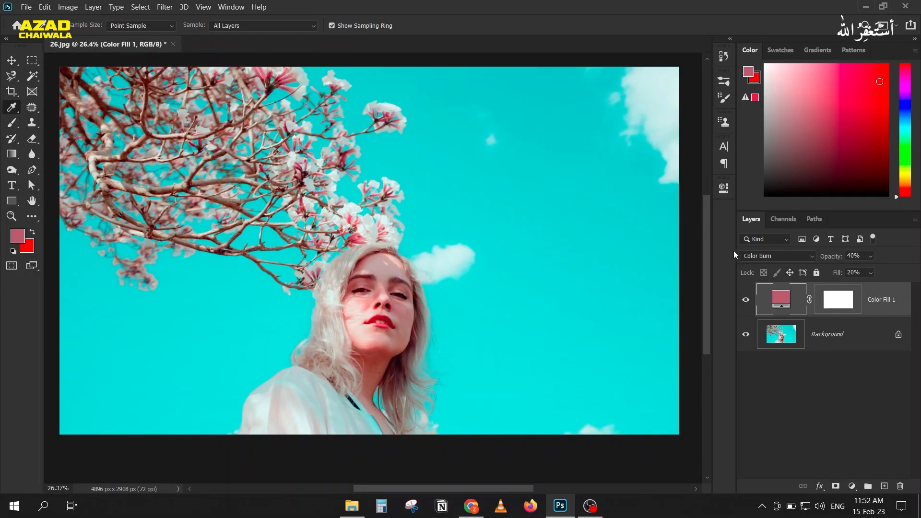
click(745, 302)
click(745, 302)
click(745, 302)
click(745, 303)
click(746, 302)
Try Linear Burn on the color fill layer and return its blend mode to Color Burn
click(755, 257)
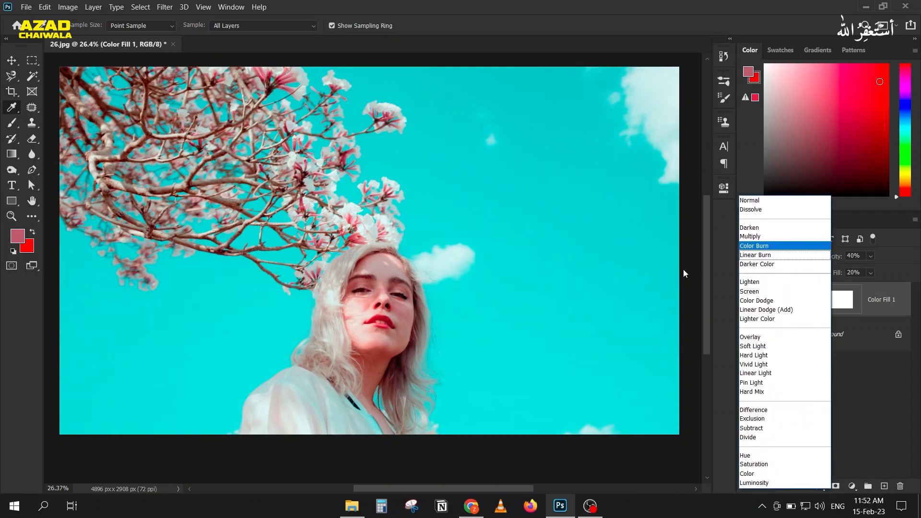
click(743, 256)
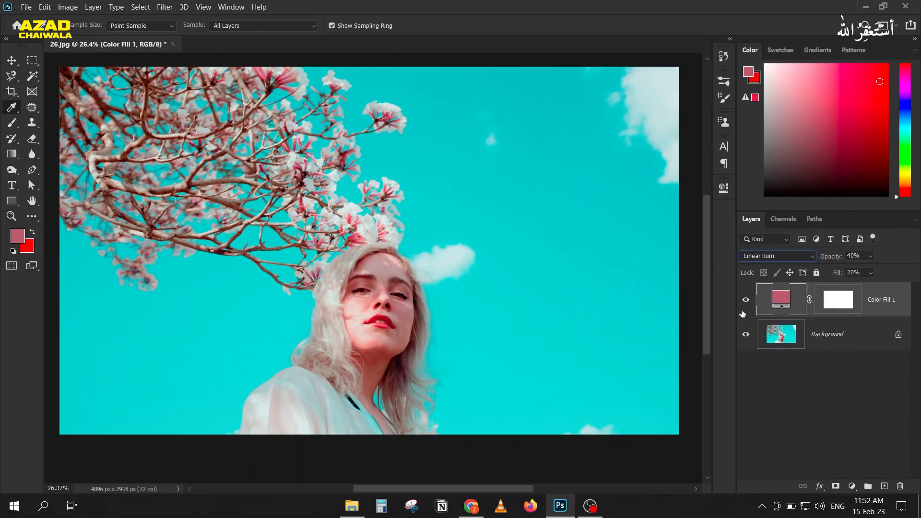
click(746, 260)
click(763, 244)
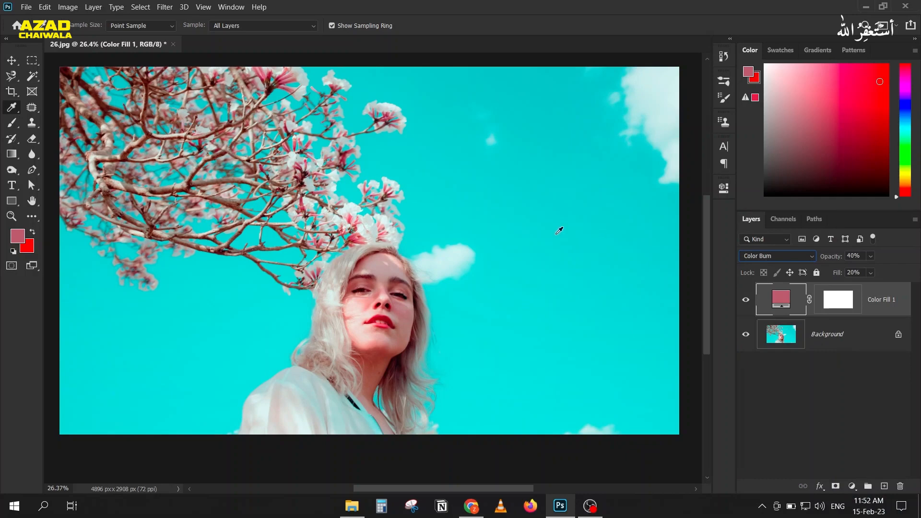
Close 26.jpg without saving and open 27.jpg of the walking hiker, converting its colors to the working space
click(173, 43)
key(n)
click(355, 506)
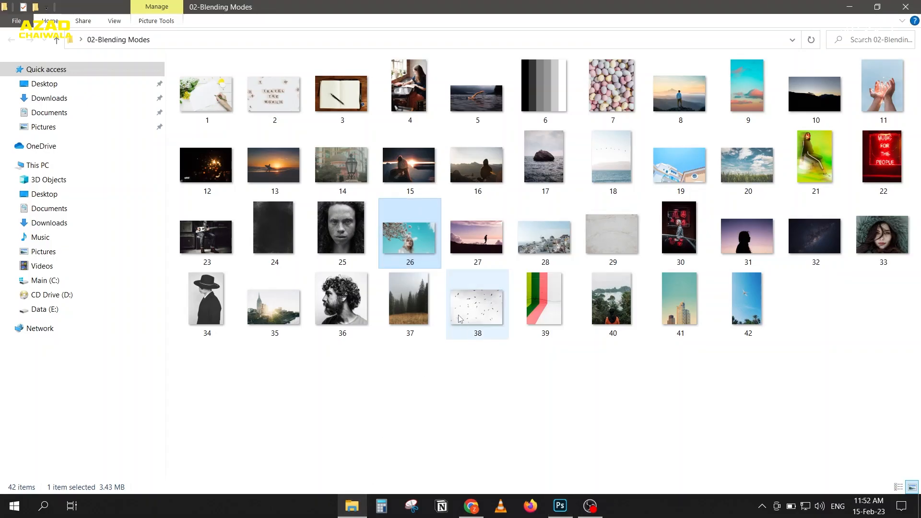
drag(475, 237, 503, 353)
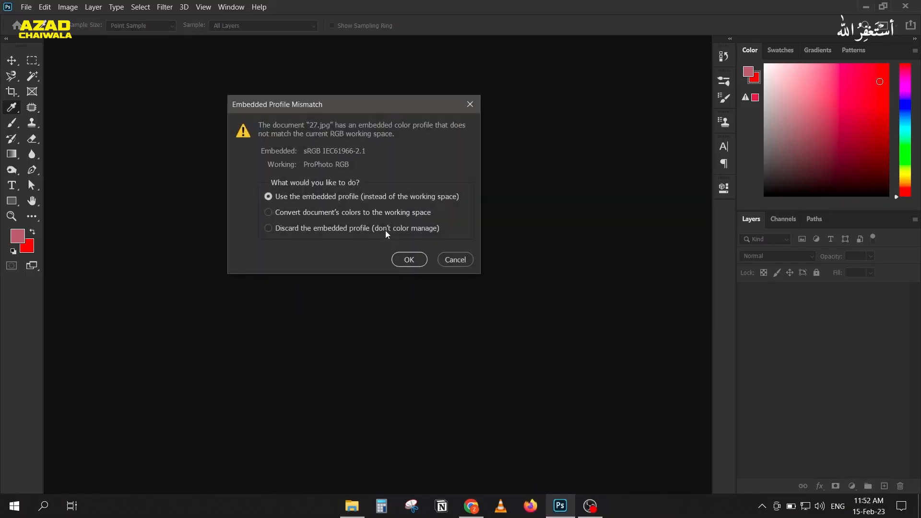
click(380, 218)
click(409, 259)
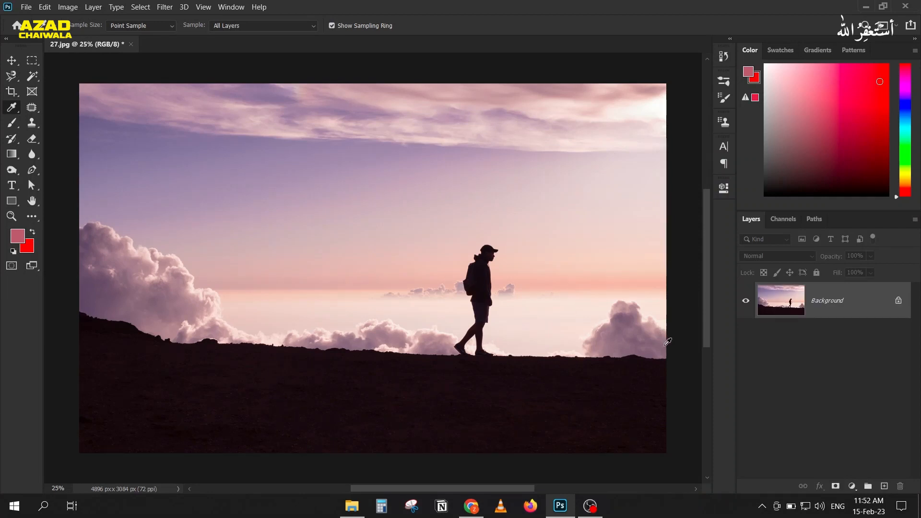
Add a Solid Color fill layer in strong red (#c9010d) above the hiker photo
click(853, 486)
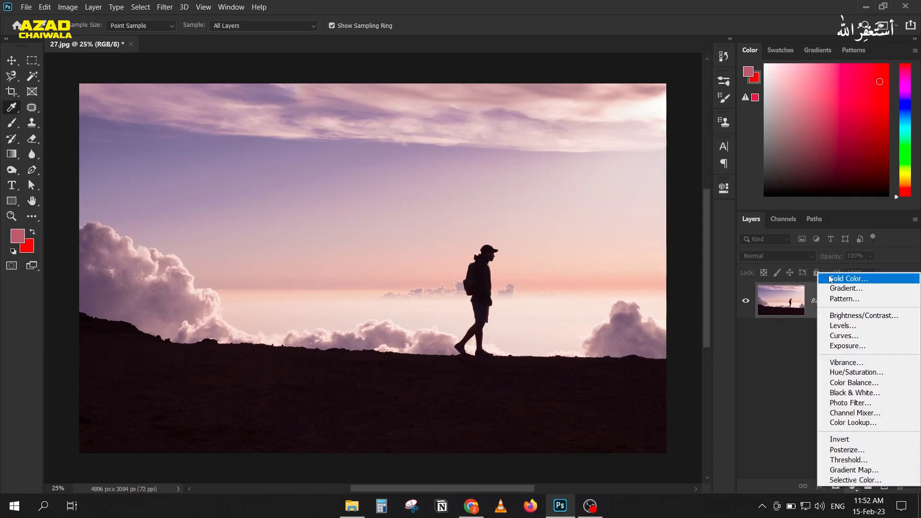
click(825, 277)
drag(725, 151, 754, 130)
click(864, 92)
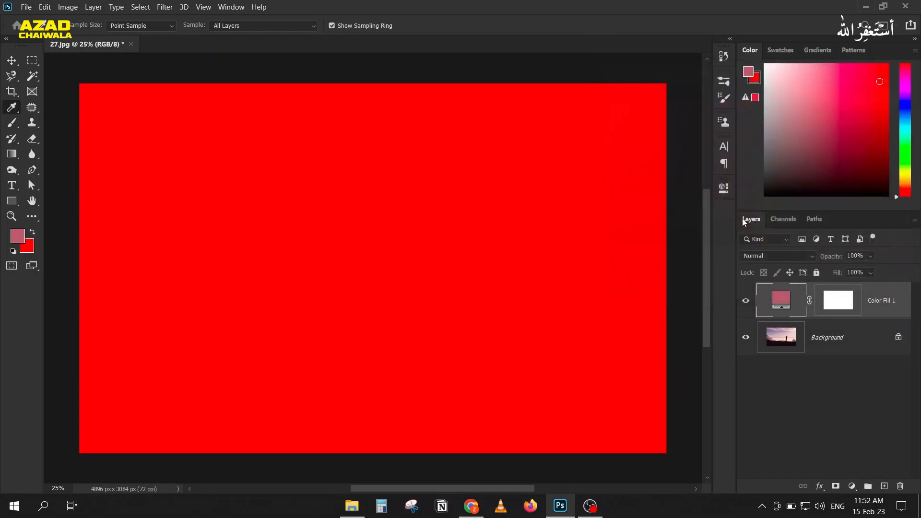
Try the Darken blend mode on the red color fill layer with a darker red
click(758, 258)
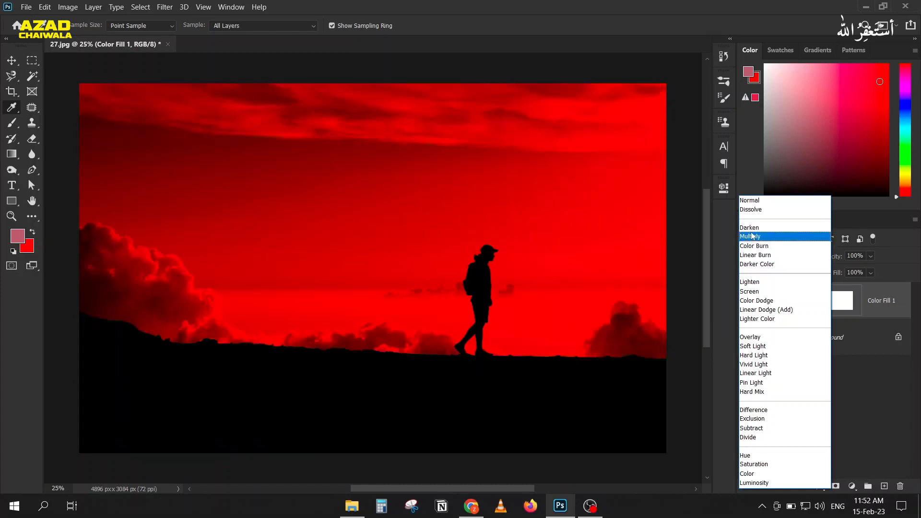
click(751, 228)
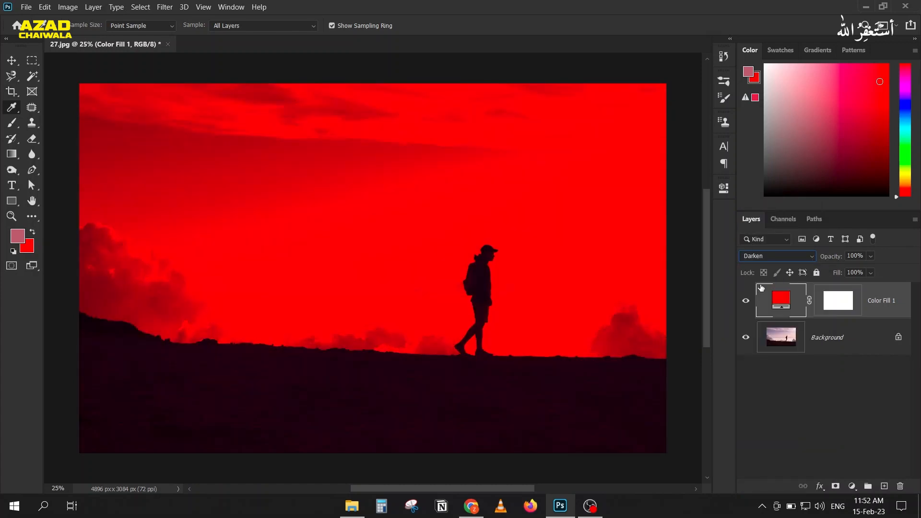
double_click(783, 303)
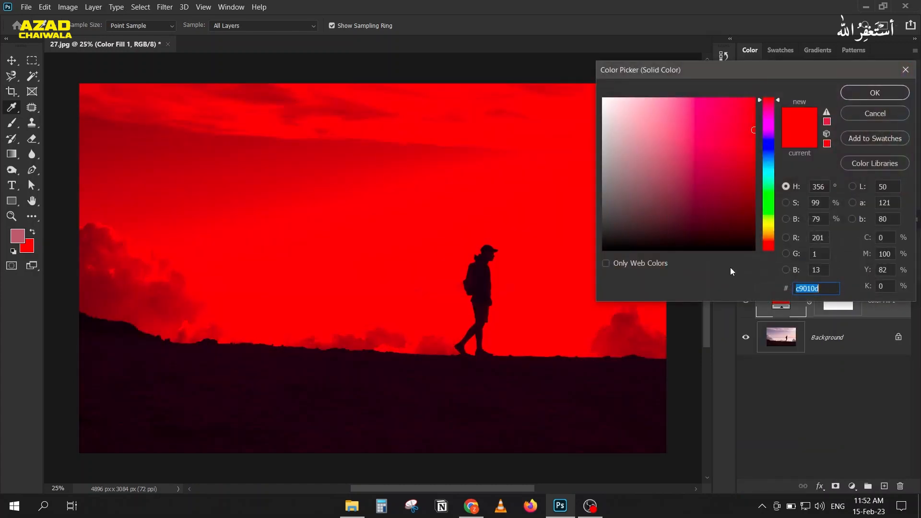
drag(754, 132, 765, 160)
click(885, 94)
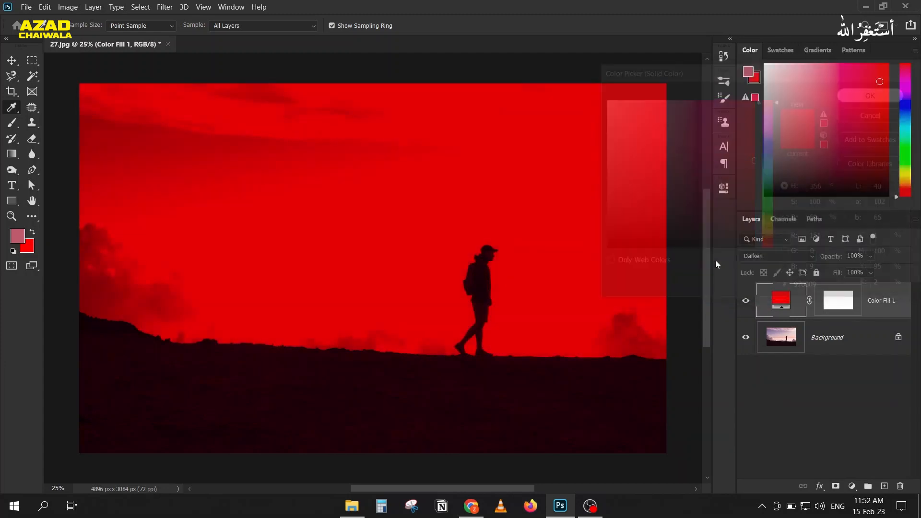
Set the red color fill layer to Hard Mix and adjust its color to #c30612
click(752, 258)
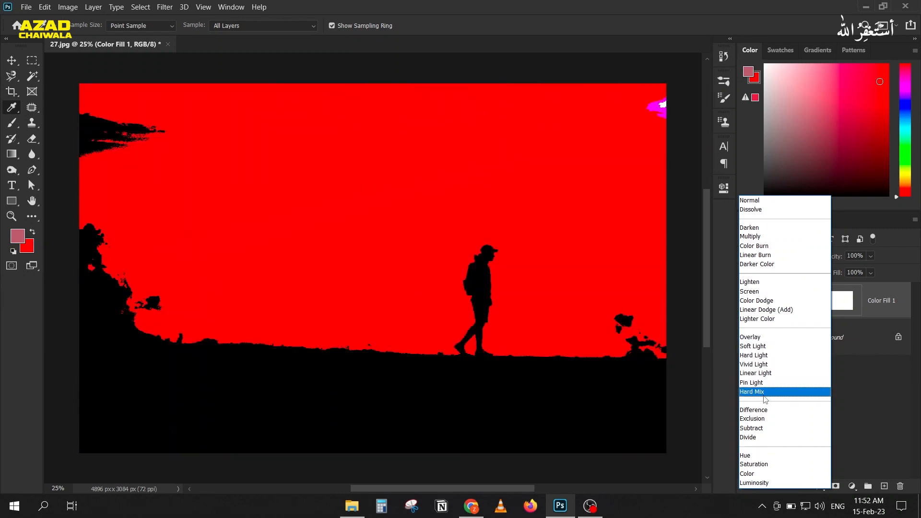
click(752, 392)
double_click(783, 305)
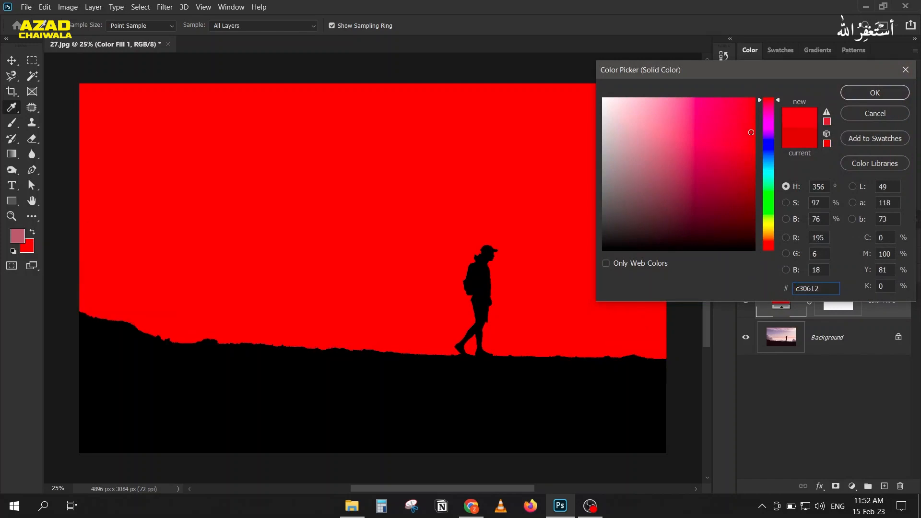
click(855, 98)
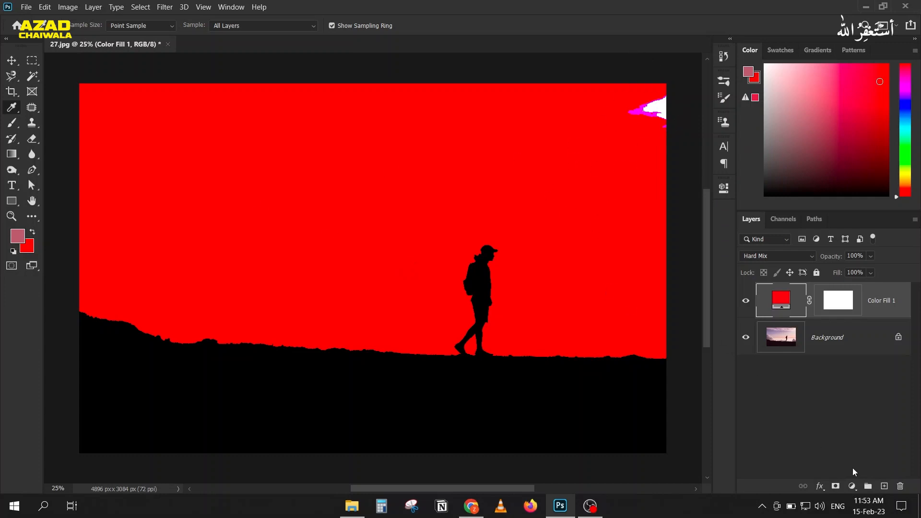
On a new layer, brush the sampled red over the white and magenta patch in the sky's upper right corner
click(884, 485)
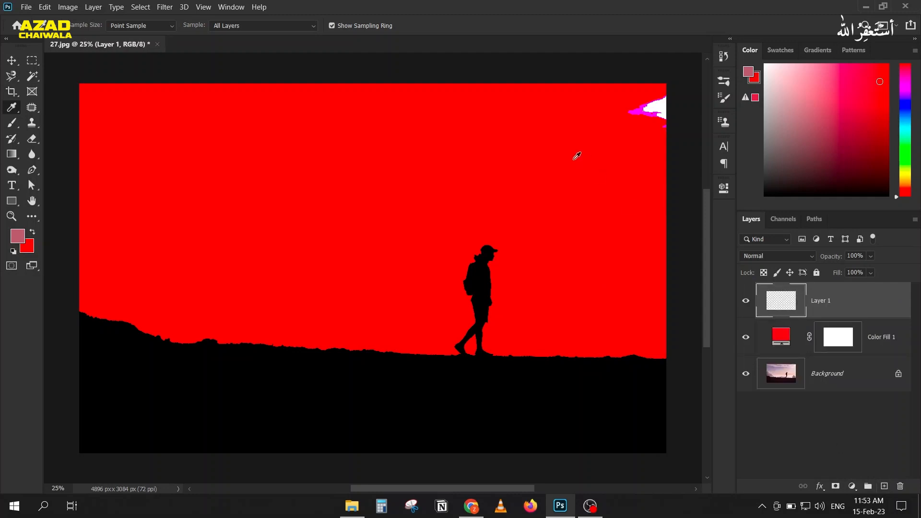
key(b)
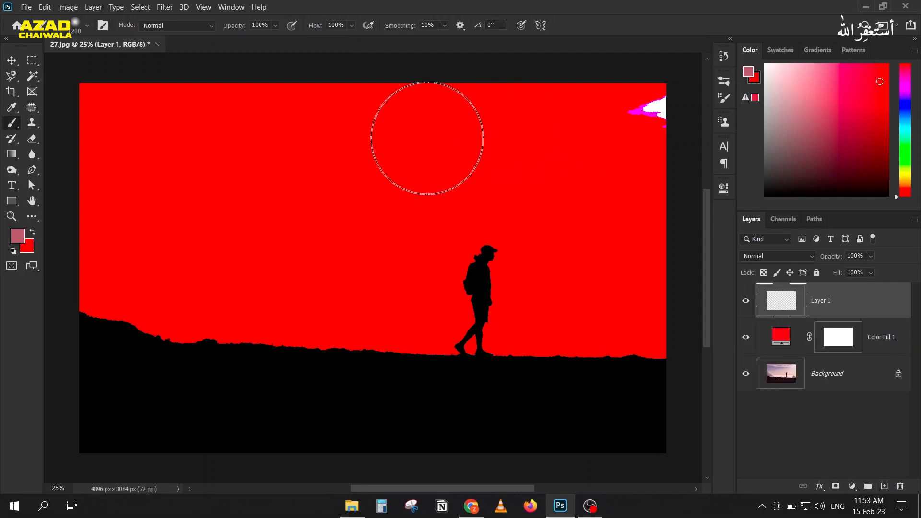
alt+click(427, 138)
drag(638, 107, 621, 107)
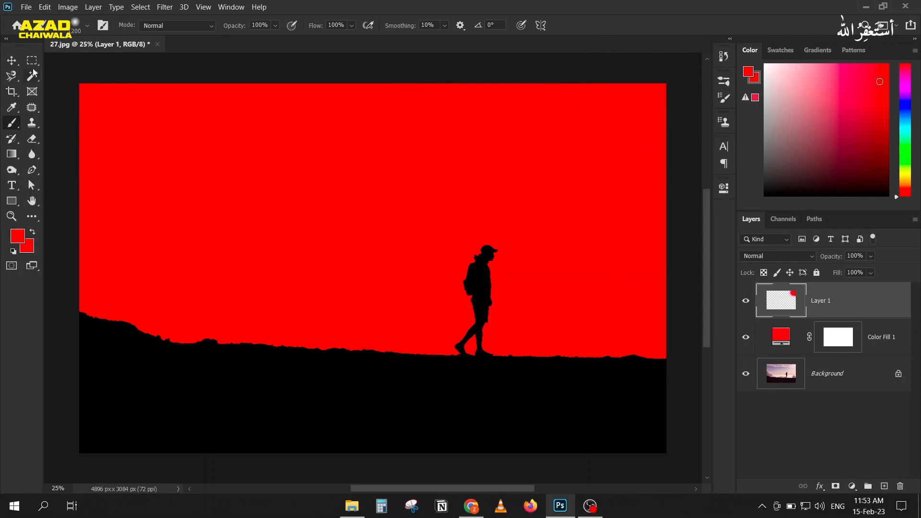
key(v)
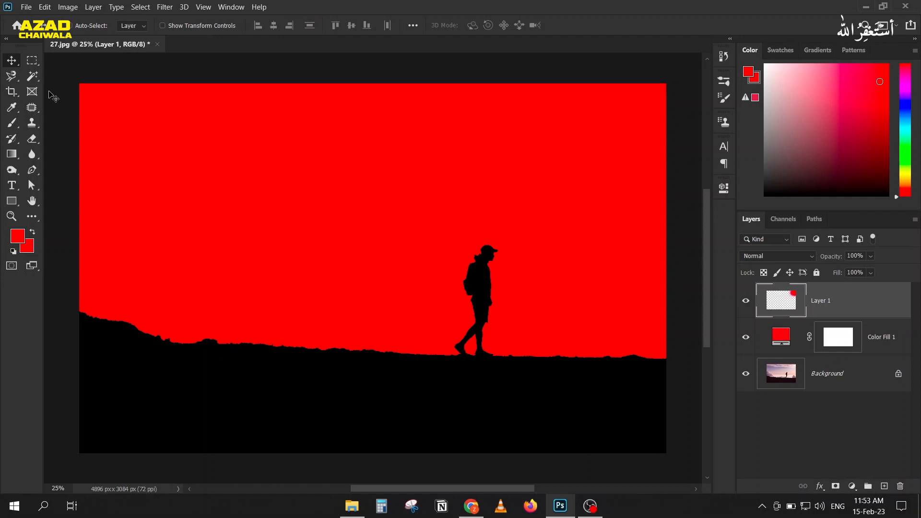
Close 27.jpg without saving and open 28.jpg of the white hillside town, converting its colors to the working space
click(155, 44)
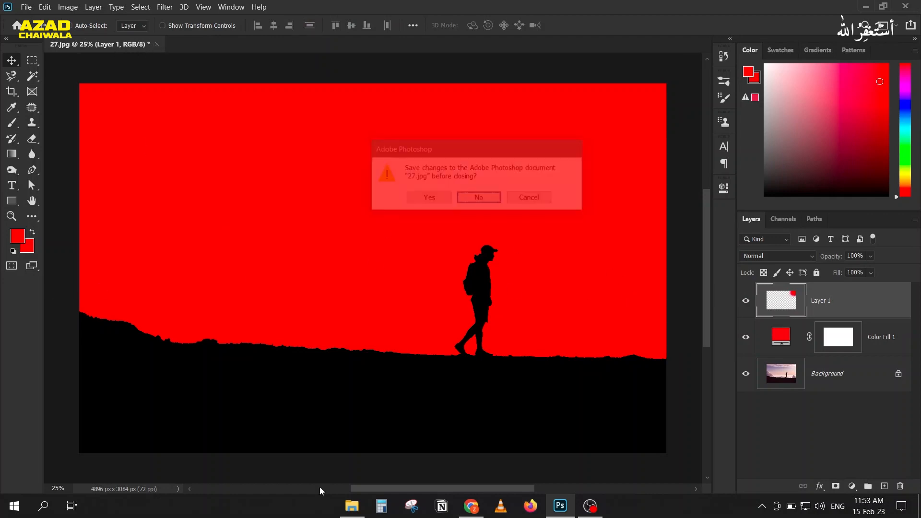
key(n)
key(alt+Tab)
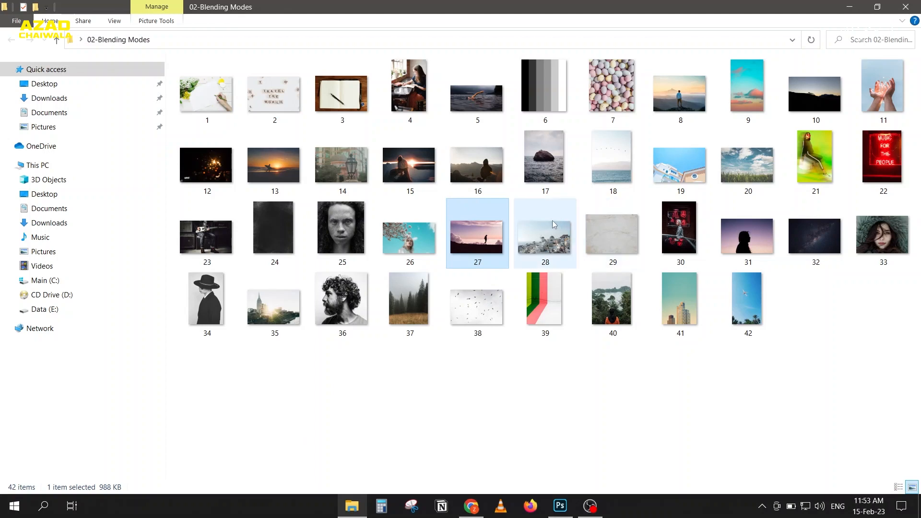
drag(542, 237, 439, 333)
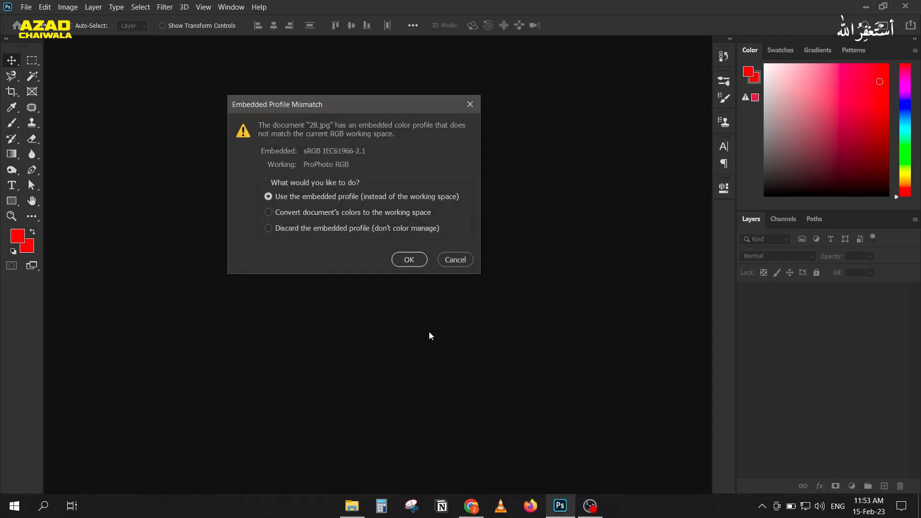
click(384, 212)
click(409, 260)
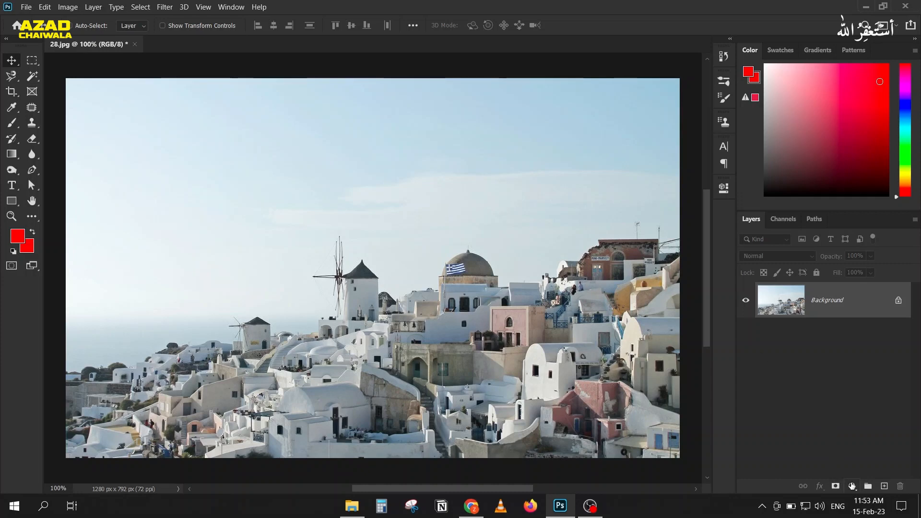
Add a Black & White adjustment layer over the town photo and compare the image with and without it
click(852, 486)
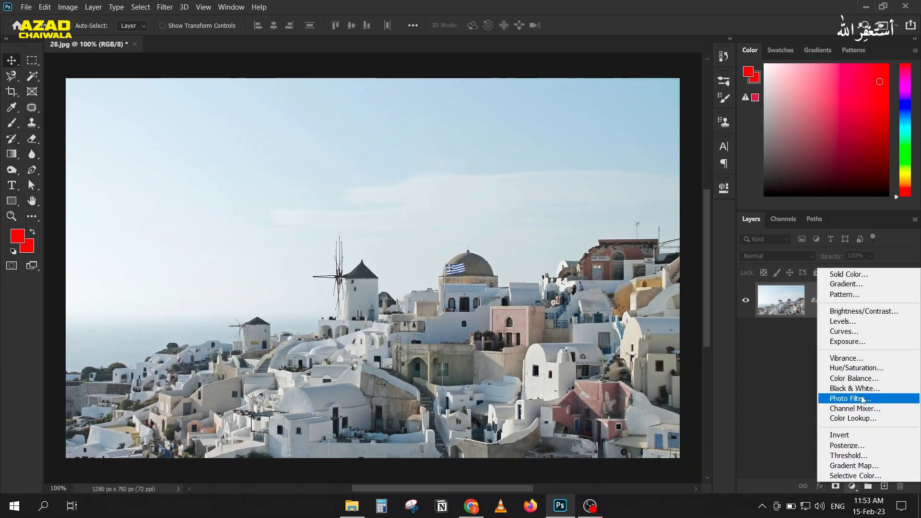
click(891, 390)
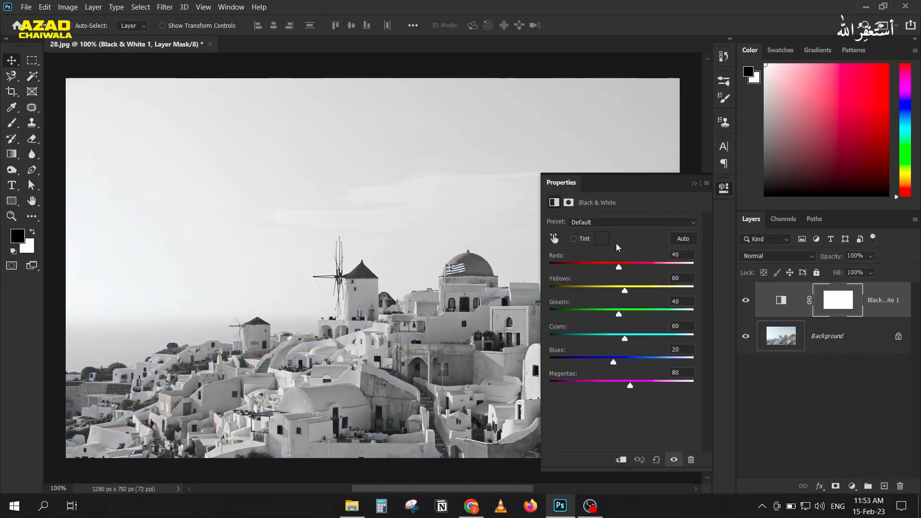
drag(374, 233, 316, 168)
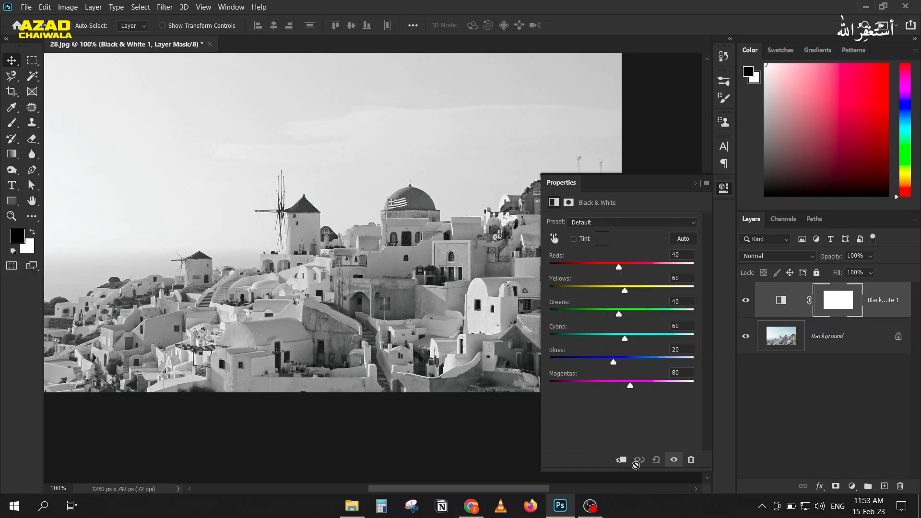
click(674, 459)
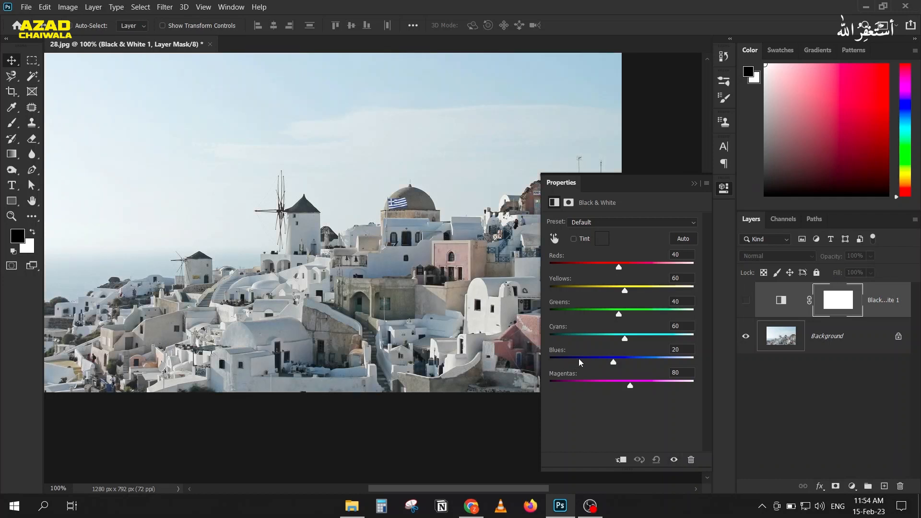
click(674, 459)
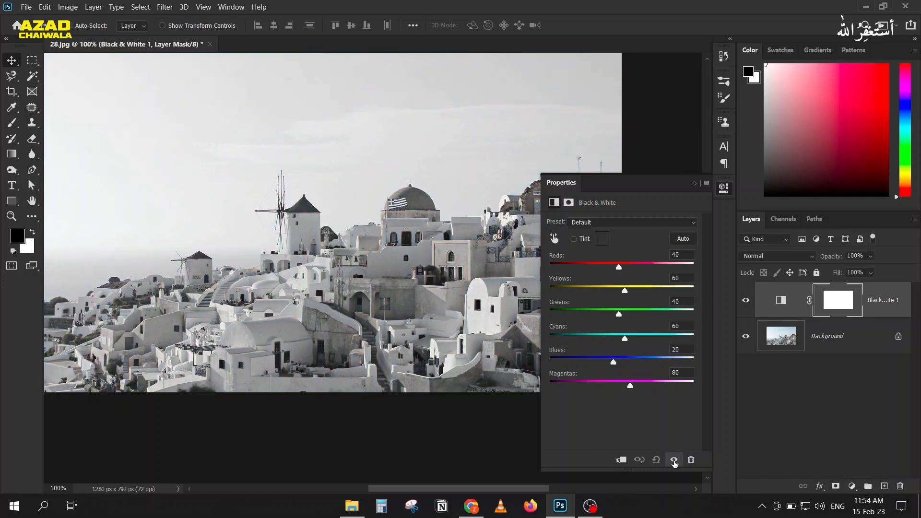
Try lower and higher Reds values in the Black & White adjustment and reset them to the default
drag(617, 271, 579, 263)
drag(644, 263, 670, 264)
click(656, 460)
Enable the tint on the Black & White adjustment, keep its default tint color, and close the adjustment's settings
click(575, 240)
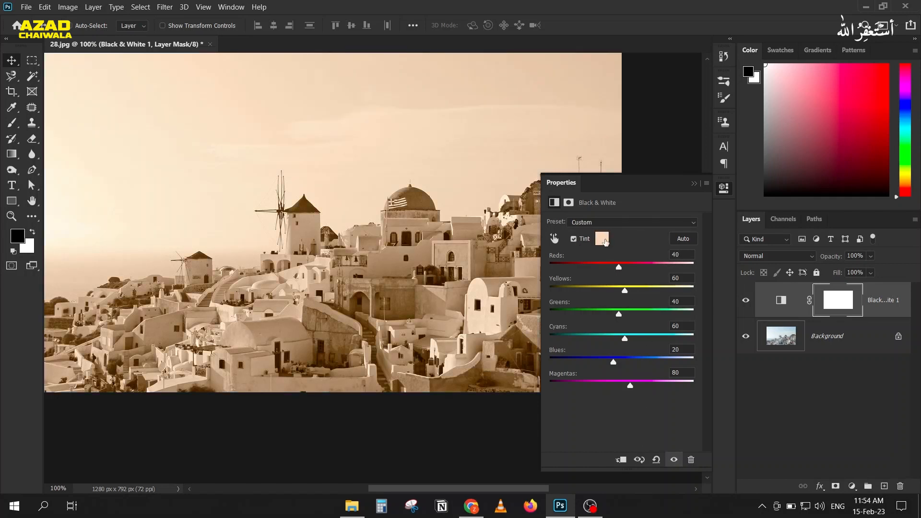
click(604, 240)
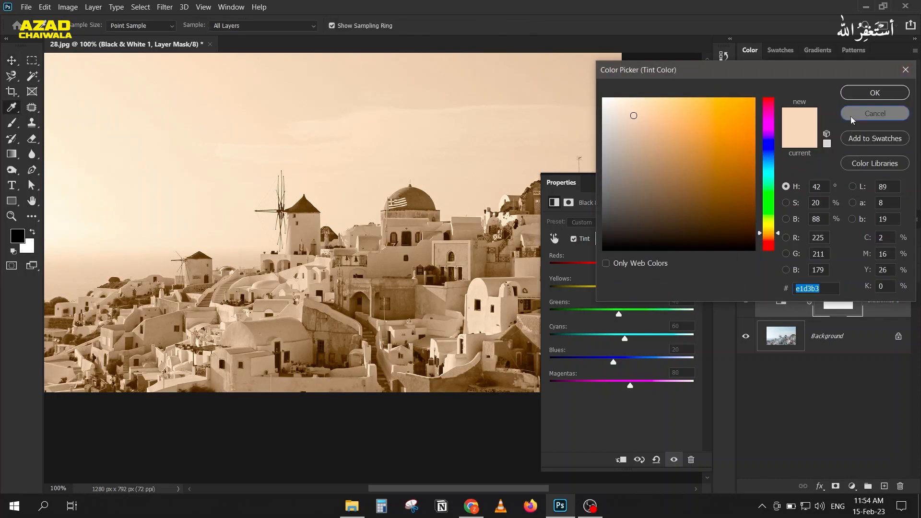
click(853, 116)
click(695, 184)
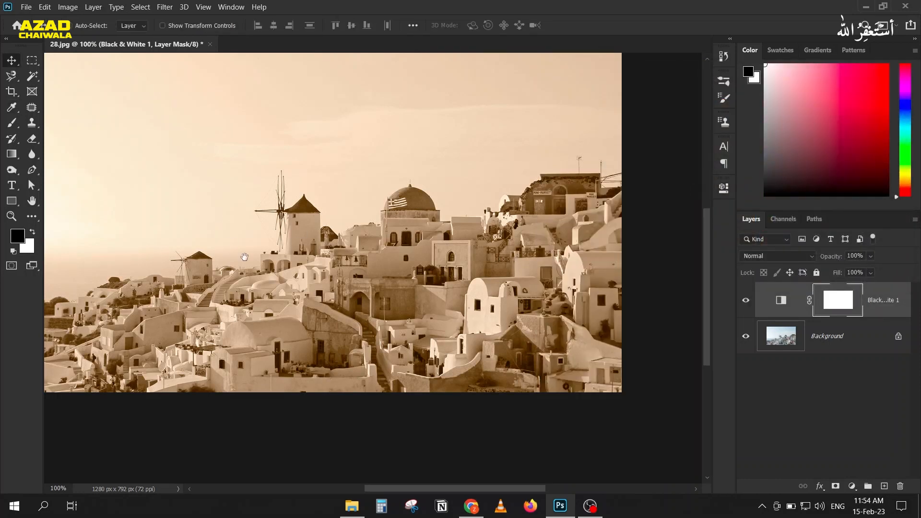
drag(232, 243, 279, 278)
scroll(280, 283, down, 1)
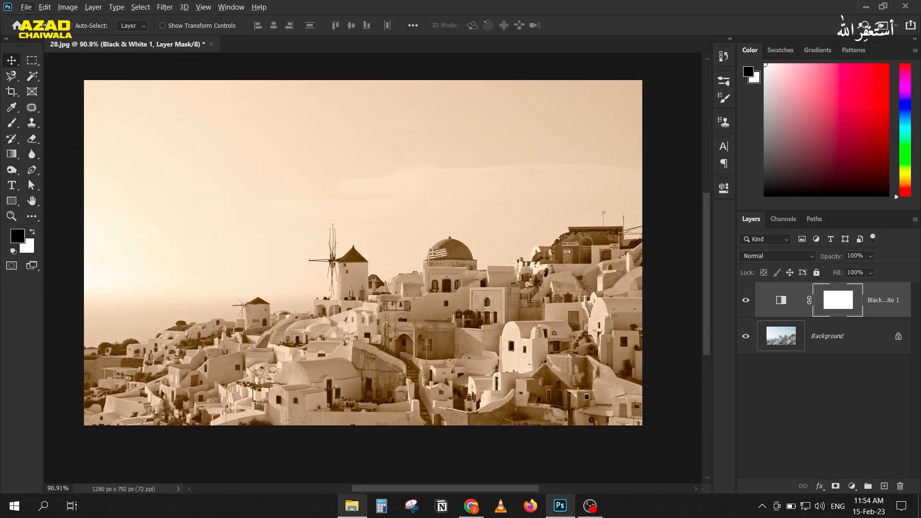
Place the 29 marble texture on top, enlarged to cover the whole canvas, and set its blend mode to Multiply
click(352, 506)
drag(613, 234, 394, 312)
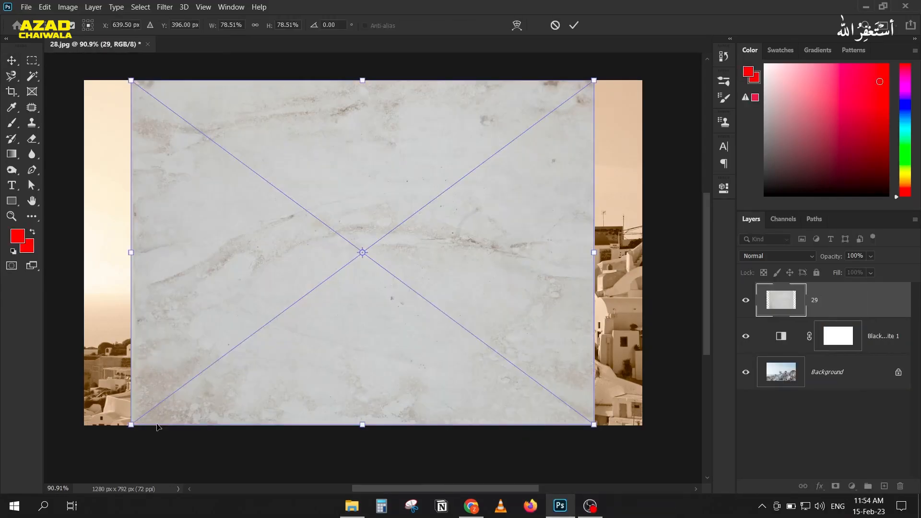
drag(126, 422, 65, 451)
key(Return)
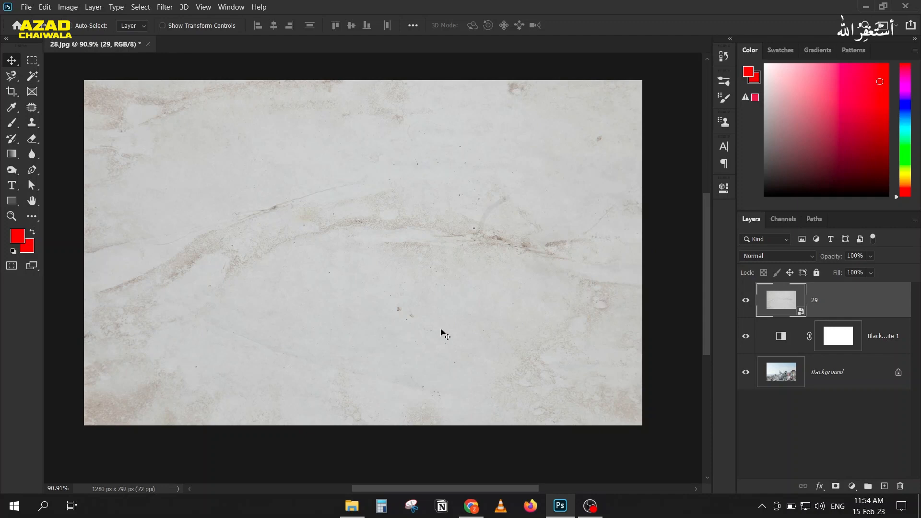
click(753, 258)
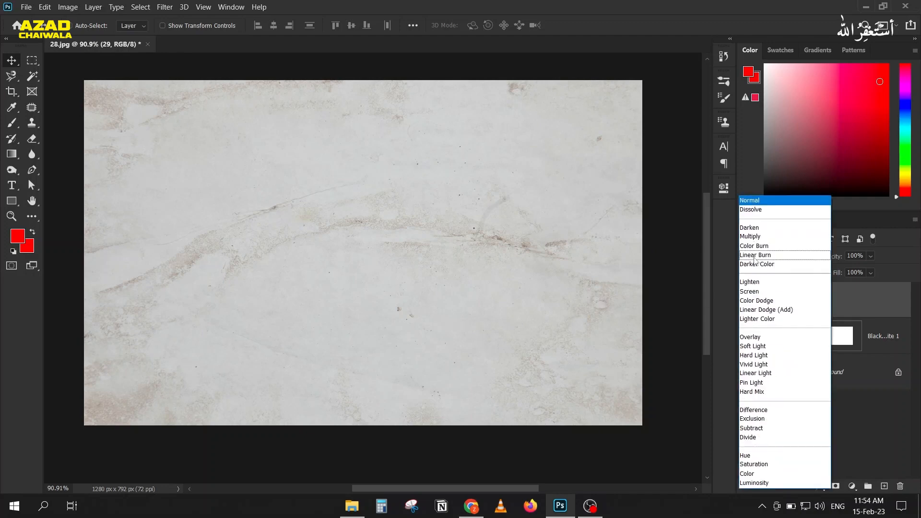
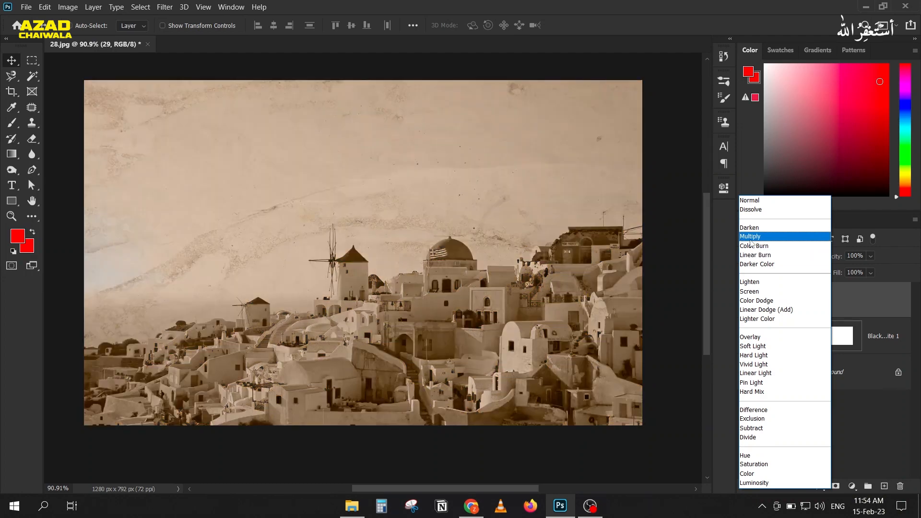
click(751, 237)
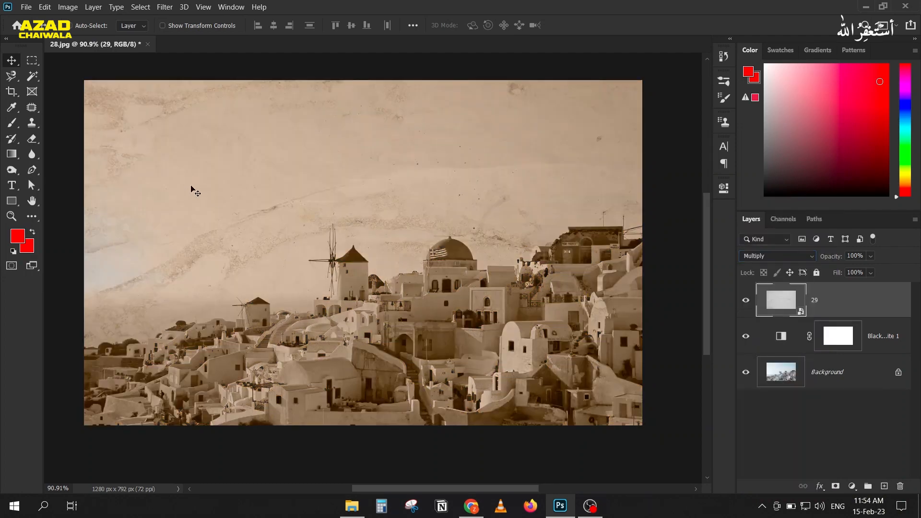
Duplicate the texture layer and rotate the copy diagonally across the photo
scroll(200, 226, down, 1)
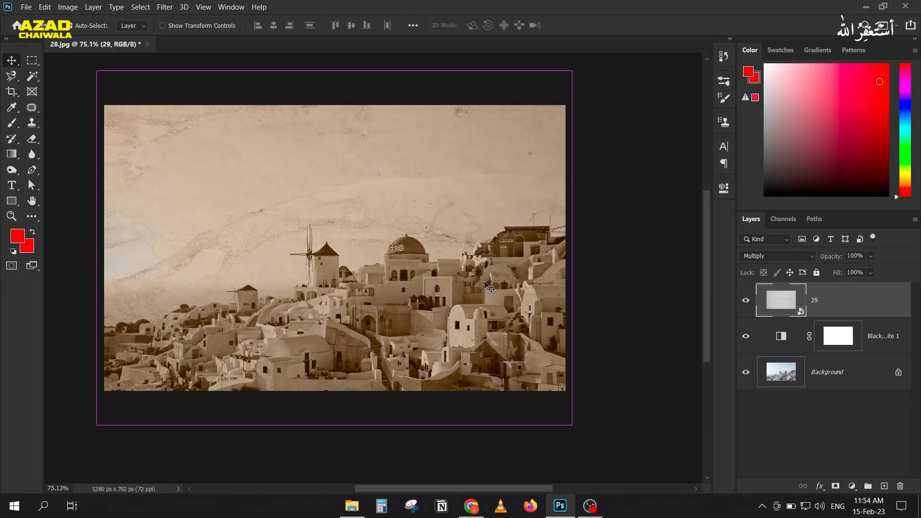
key(ctrl+j)
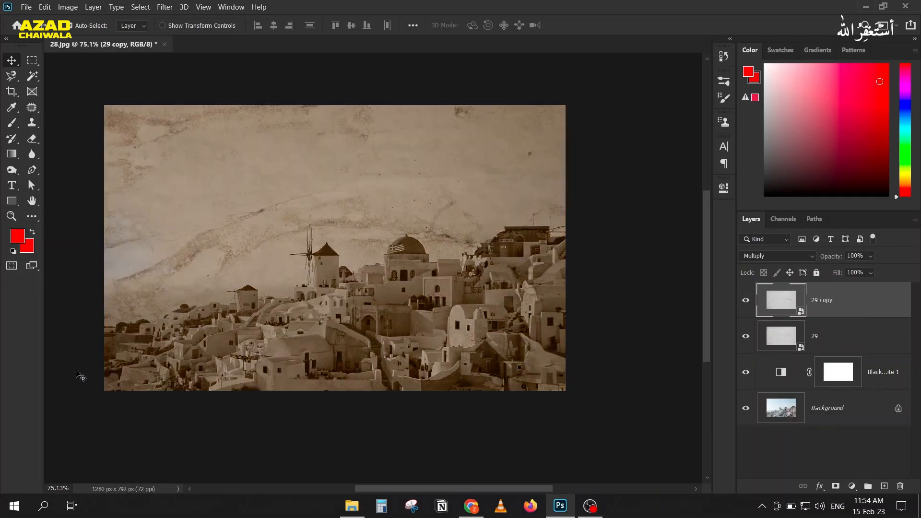
key(ctrl+t)
drag(119, 458, 296, 501)
click(575, 26)
drag(349, 164, 368, 217)
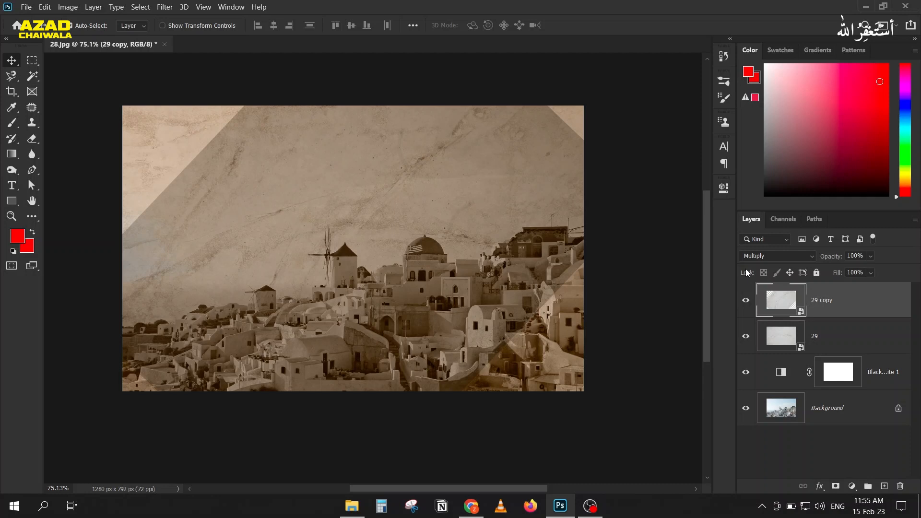
Apply Levels to the texture copy with the white input level set to 194
key(ctrl+l)
drag(603, 30, 662, 36)
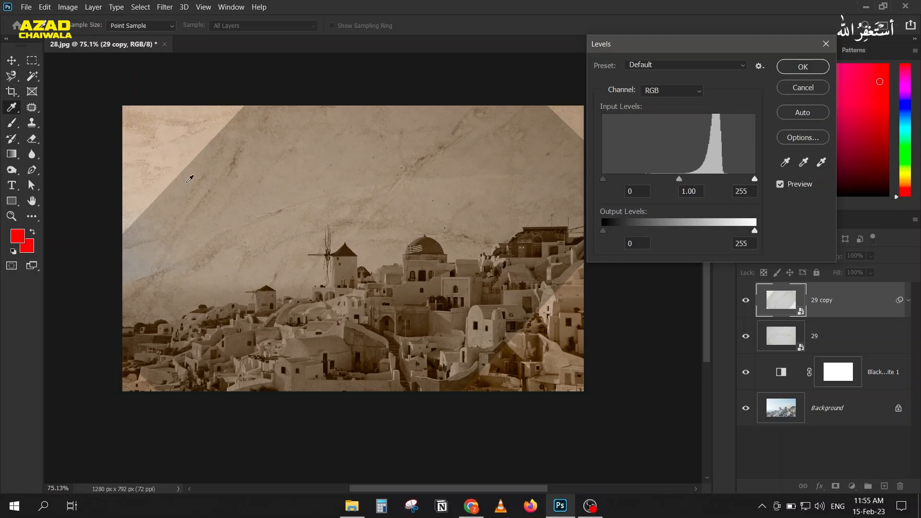
drag(679, 49, 554, 44)
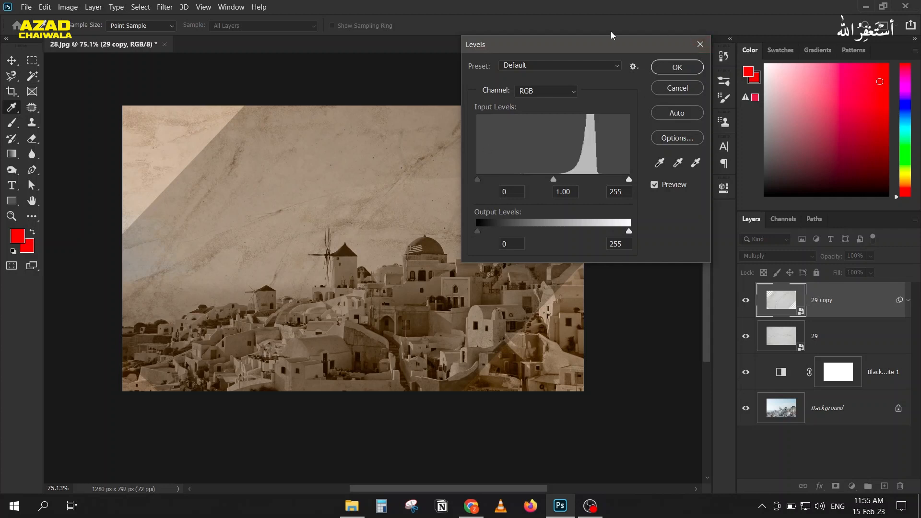
drag(633, 50, 761, 41)
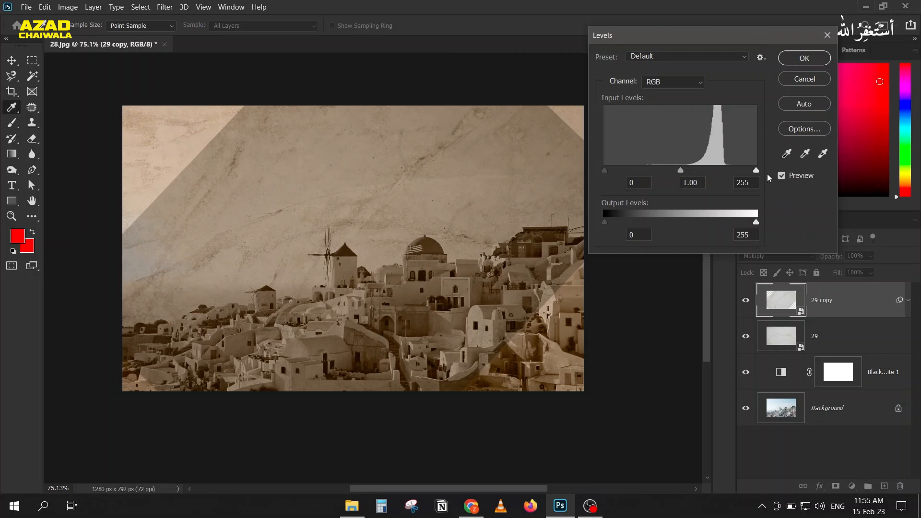
drag(756, 172, 720, 172)
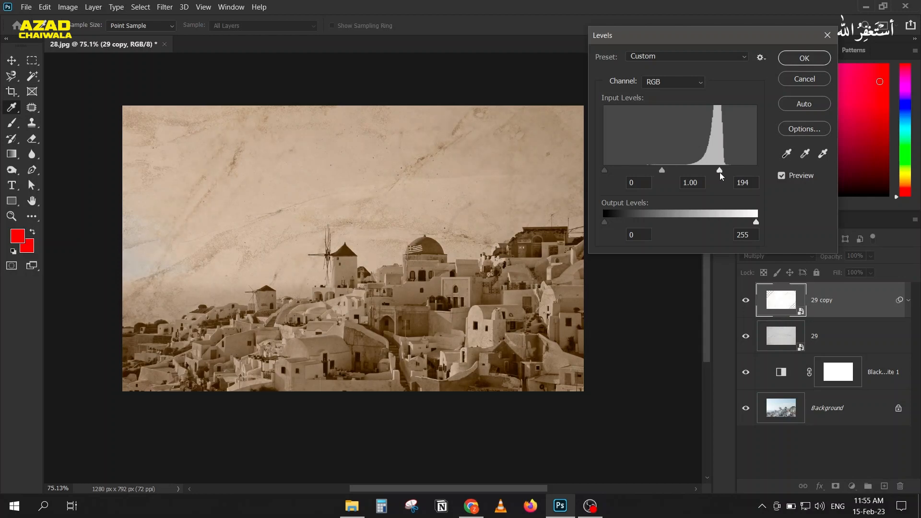
click(804, 58)
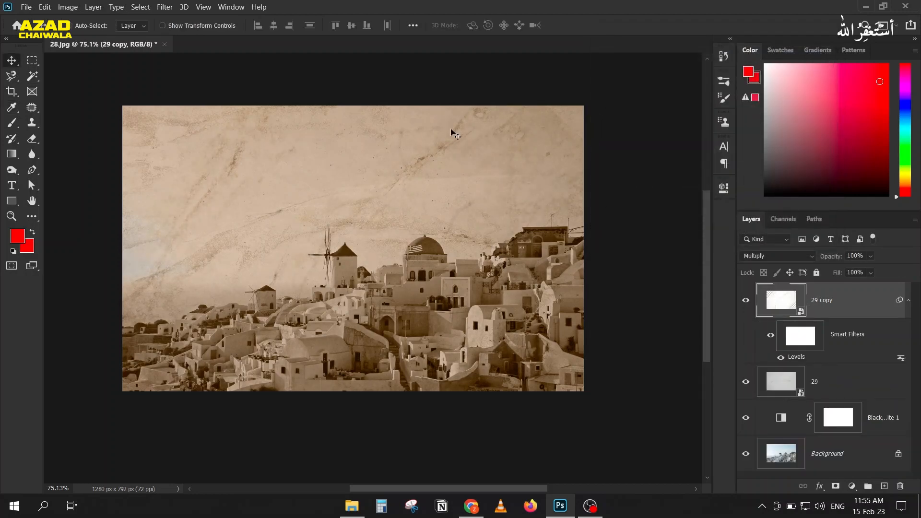
Add a layer mask to the texture copy and paint black with a smaller brush over its edges in the sky's upper corners
click(835, 486)
key(b)
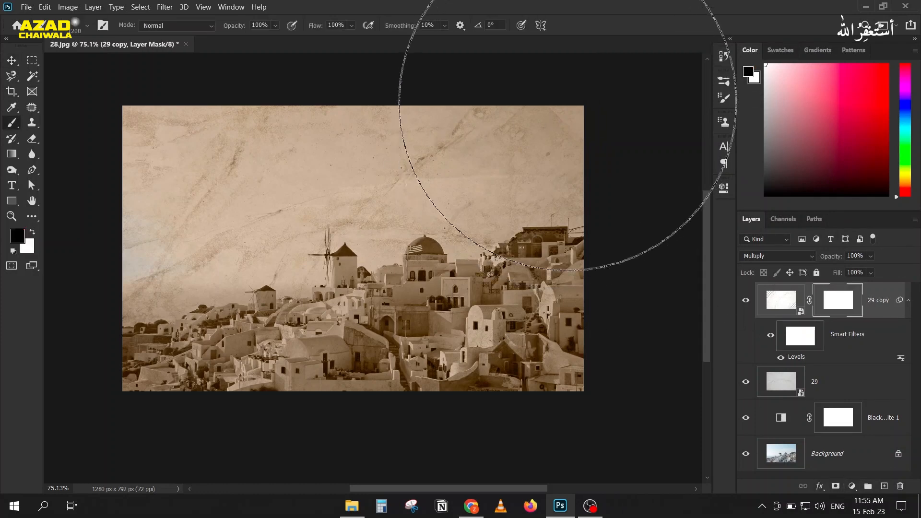
key(bracketleft)
key(bracketleft)
key(bracketleft)
key(bracketleft)
key(bracketleft)
mouse_move(569, 107)
mouse_down()
mouse_move(548, 99)
mouse_move(590, 124)
mouse_up()
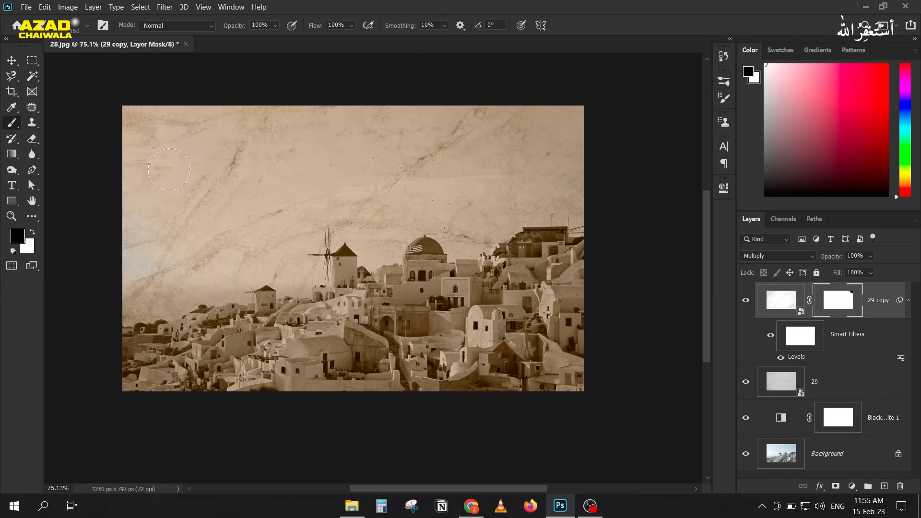
drag(150, 186, 143, 214)
Edit the Levels smart filter on the texture copy, raising the black input level to strengthen the cracks
double_click(781, 301)
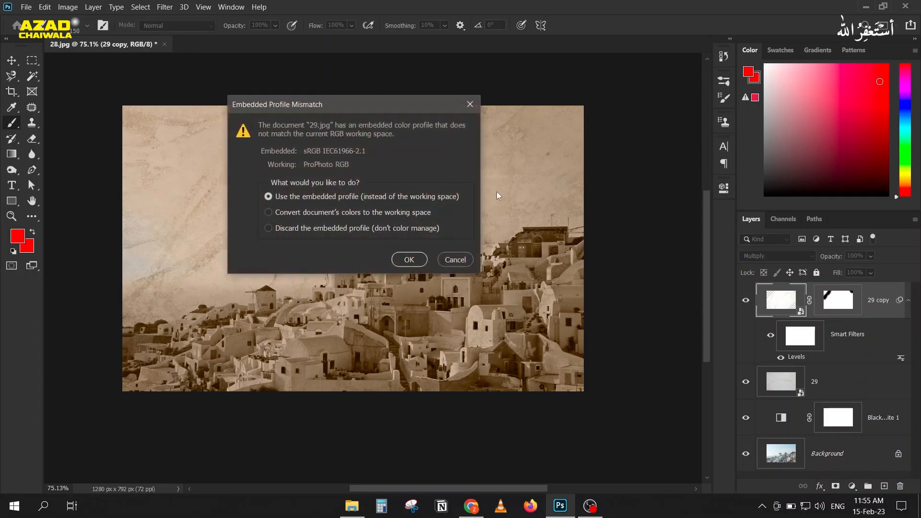
click(460, 260)
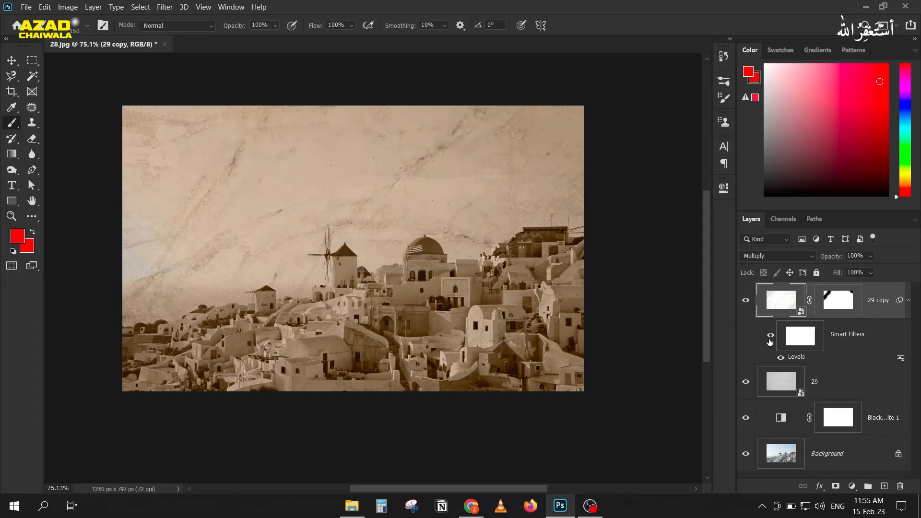
double_click(793, 359)
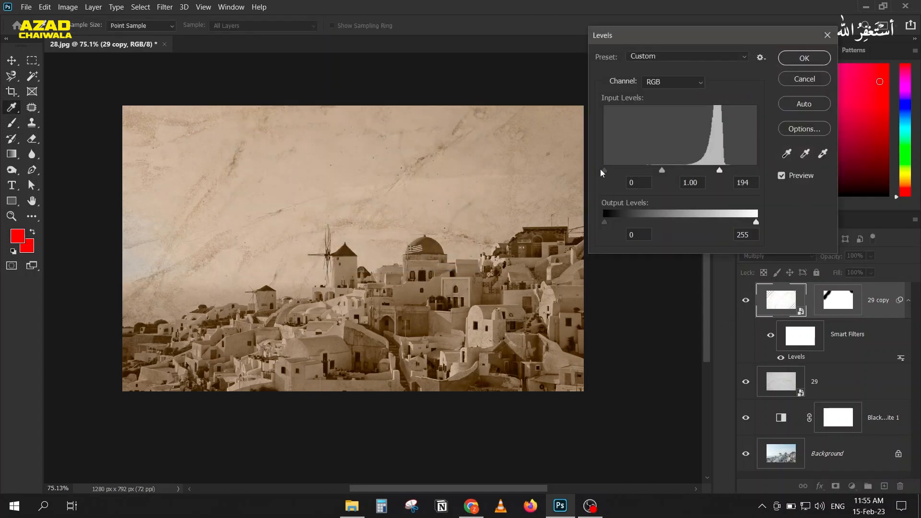
drag(613, 171, 637, 171)
click(793, 66)
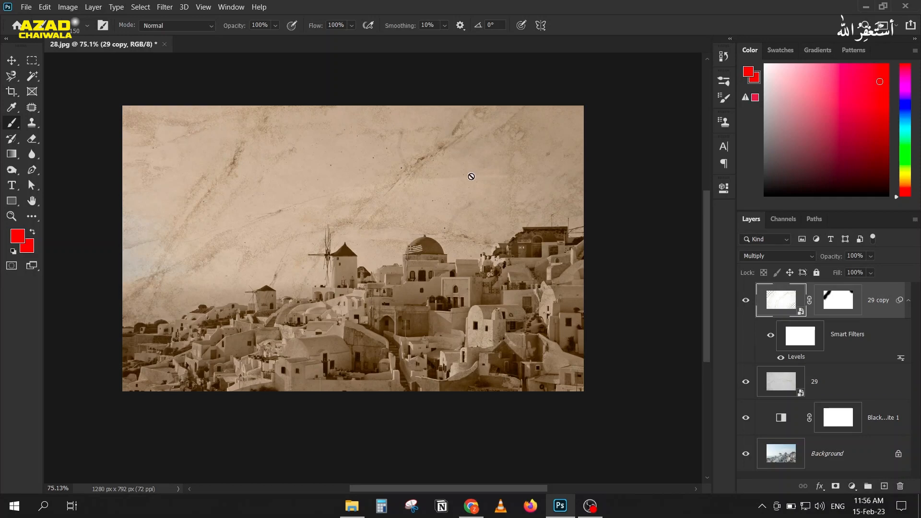
Switch to Firefox and search the web for "paper fold texture"
click(529, 508)
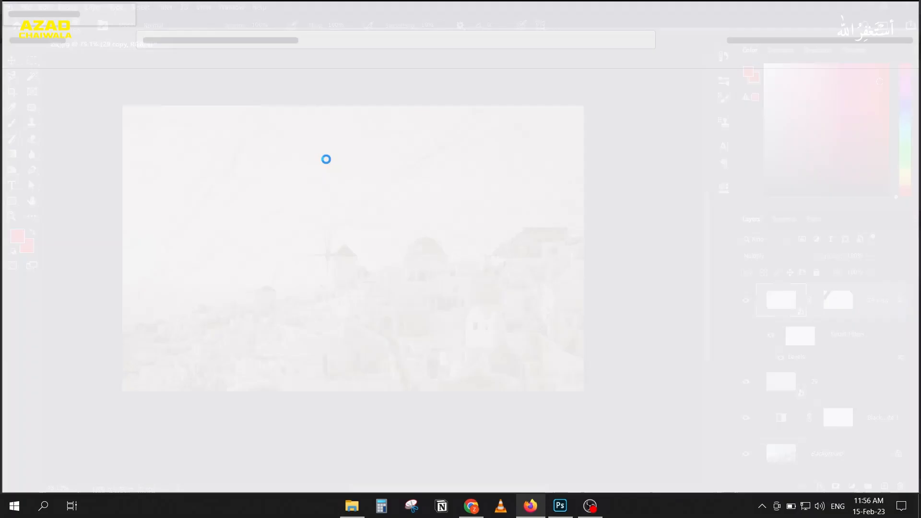
click(255, 39)
click(330, 39)
click(330, 38)
text(paper)
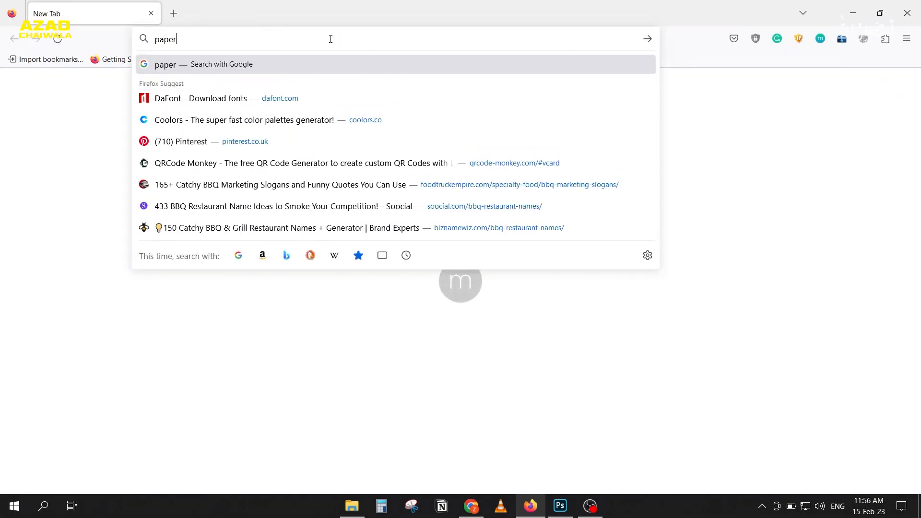
text( fold texture)
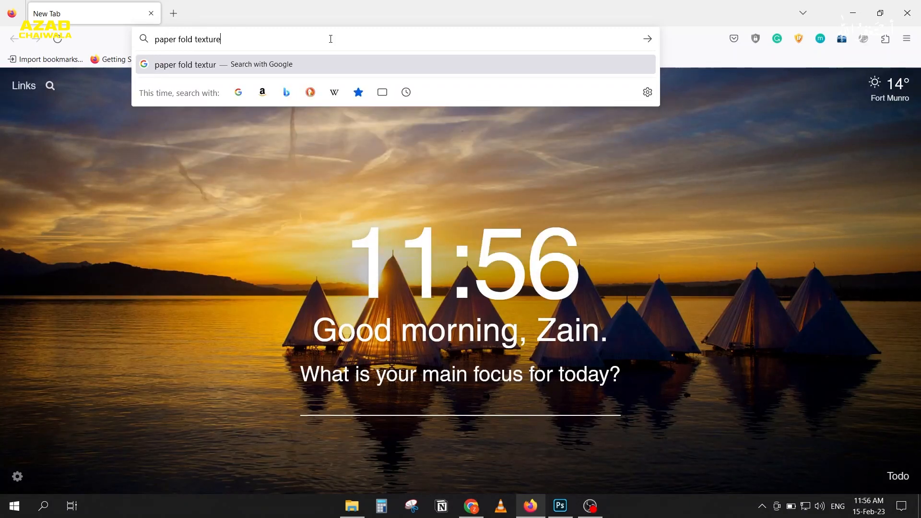
key(Return)
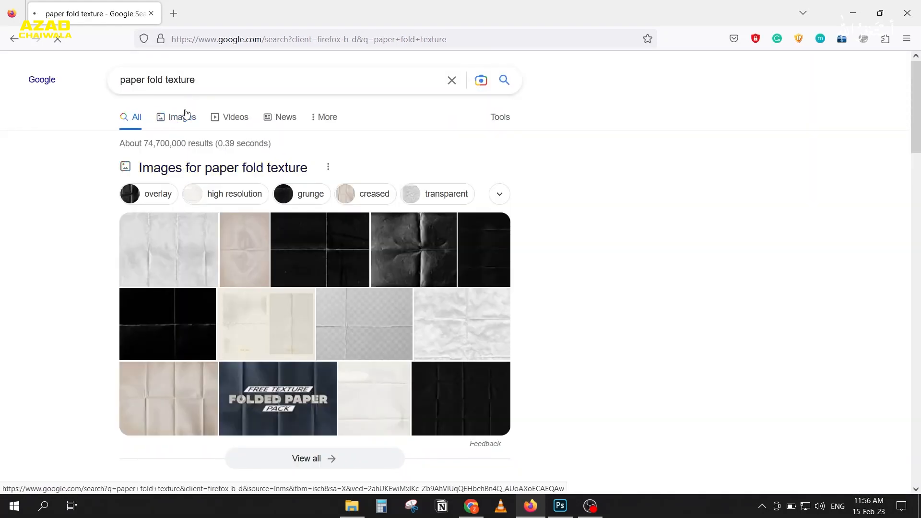
Copy the grey Unsplash folded-paper picture from the image results and paste it into 28.jpg in Photoshop
click(186, 115)
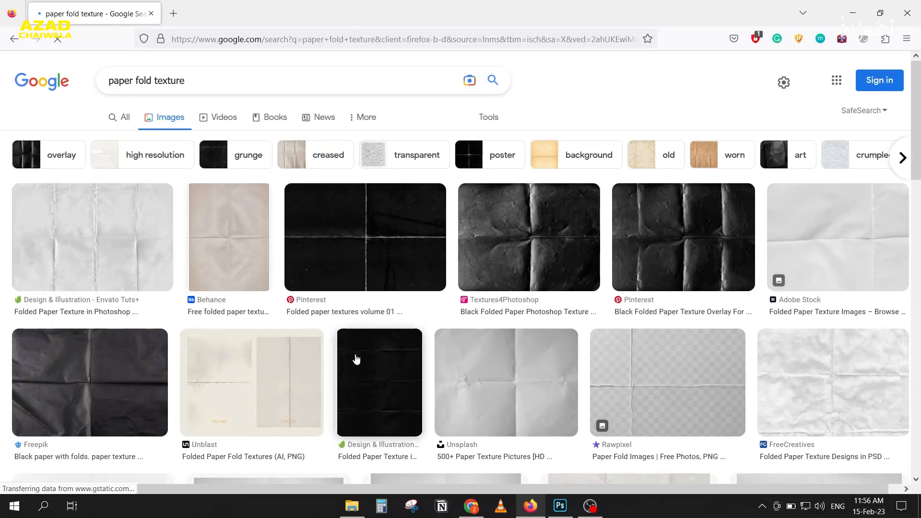
click(442, 361)
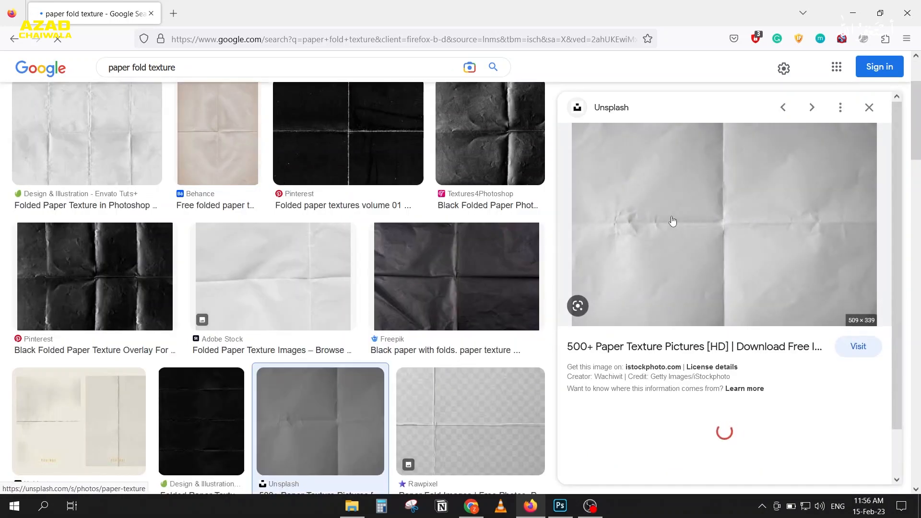
right_click(709, 190)
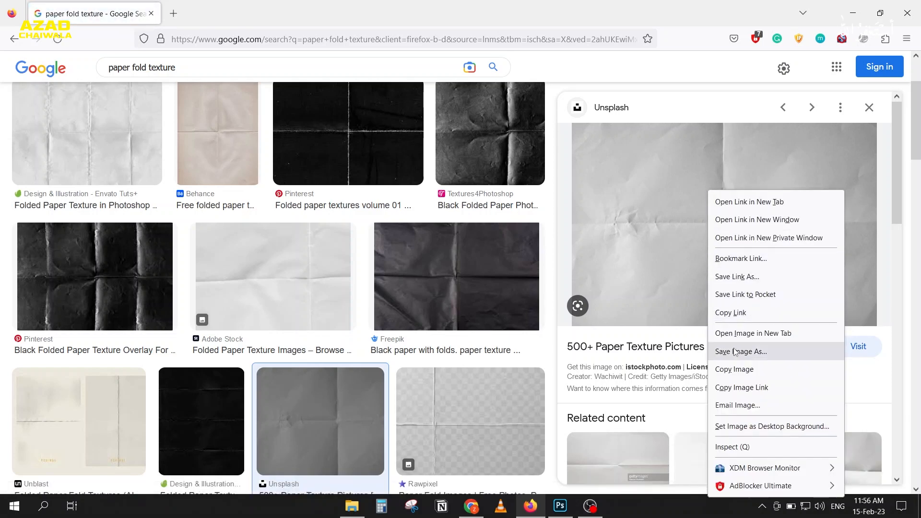
click(736, 369)
click(560, 506)
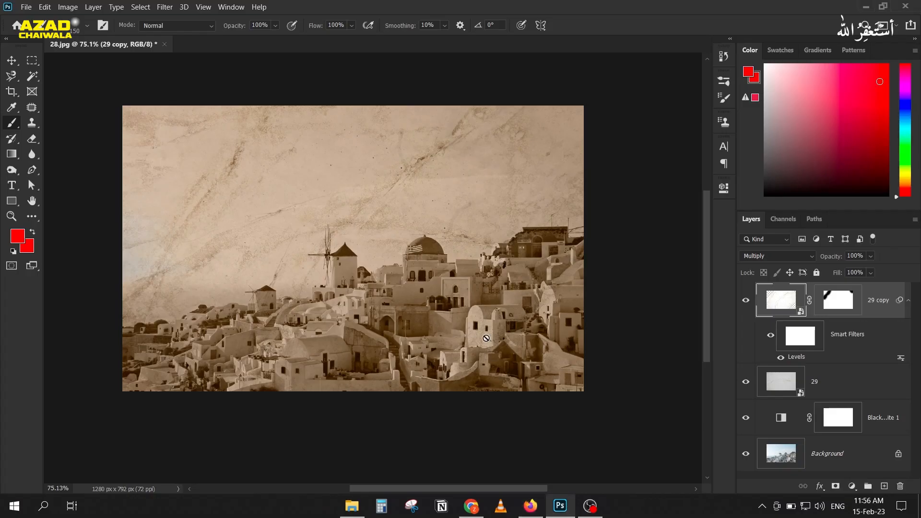
key(ctrl+v)
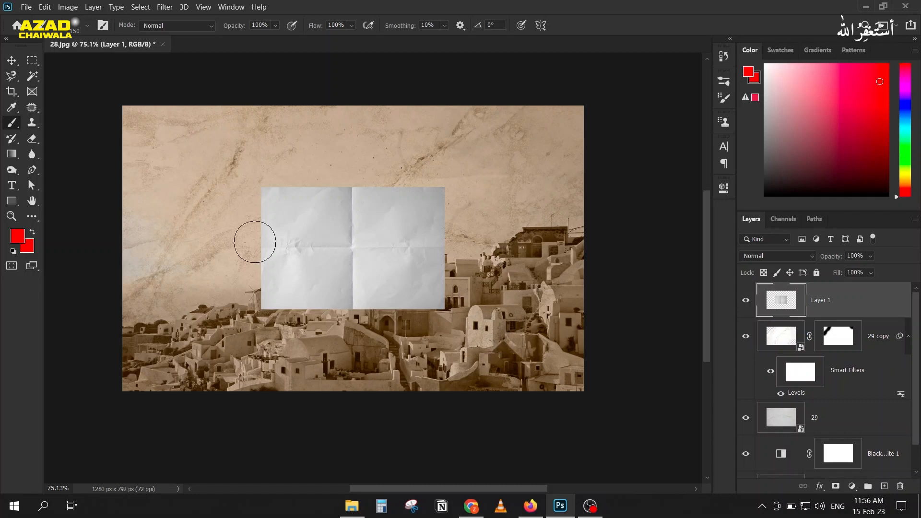
Scale the pasted folded-paper layer up from its centre until it covers the whole canvas
click(11, 61)
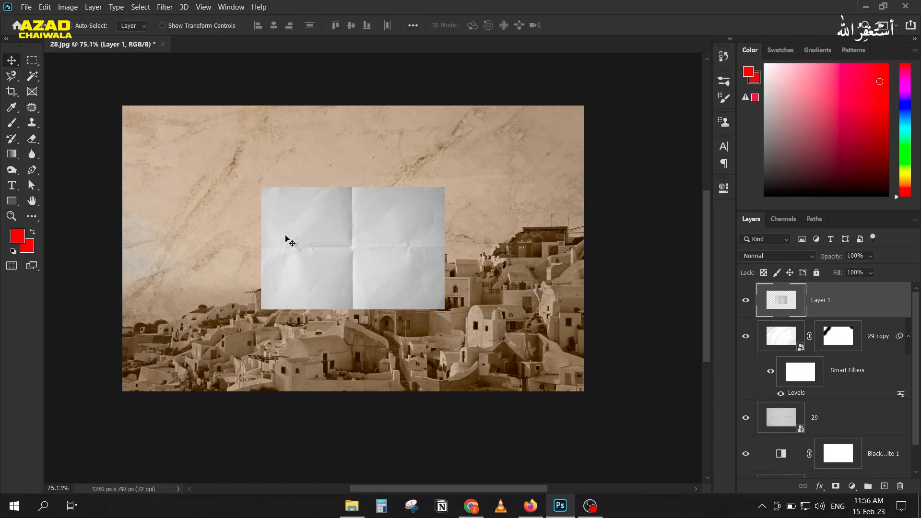
key(ctrl+t)
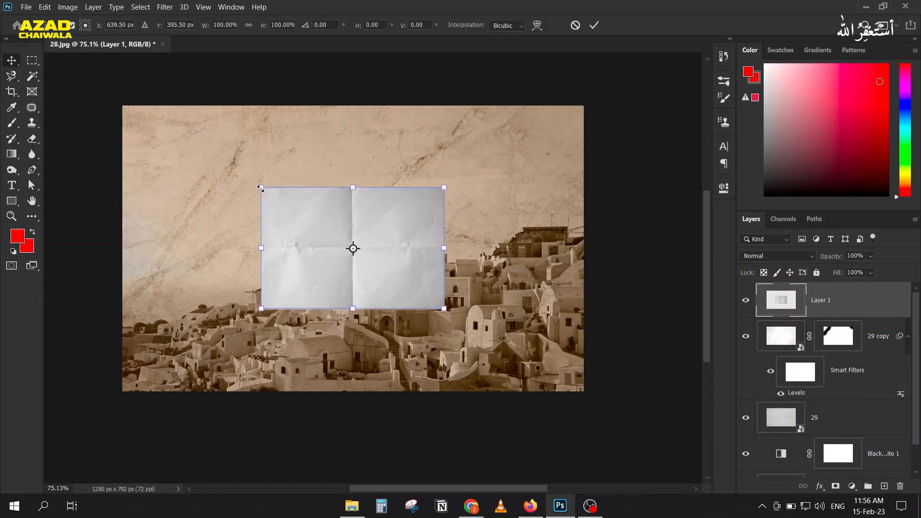
drag(262, 190, 123, 87)
key(Return)
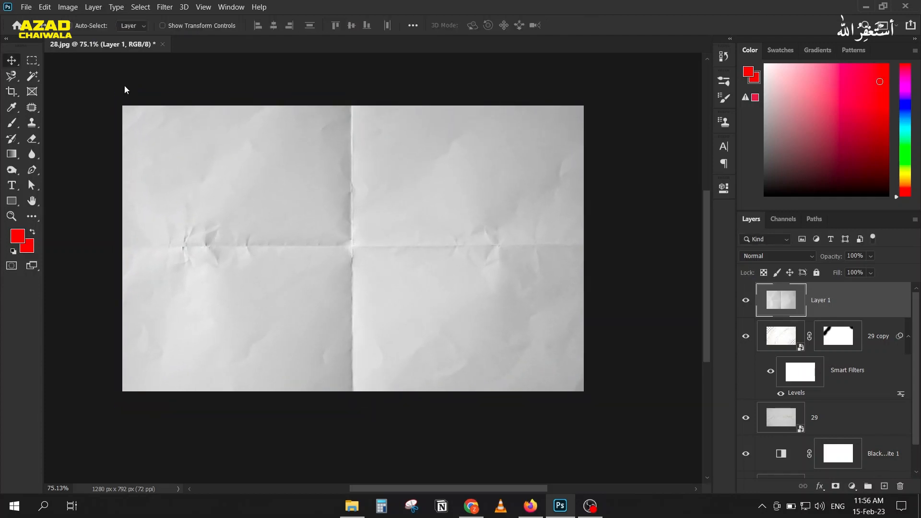
Blend the folded-paper layer into the photo with Linear Burn at 69% opacity
click(778, 259)
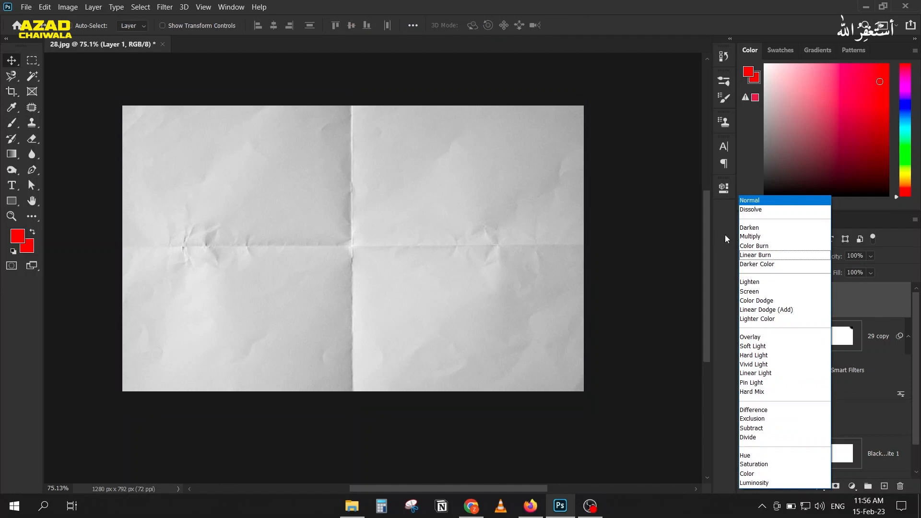
click(743, 237)
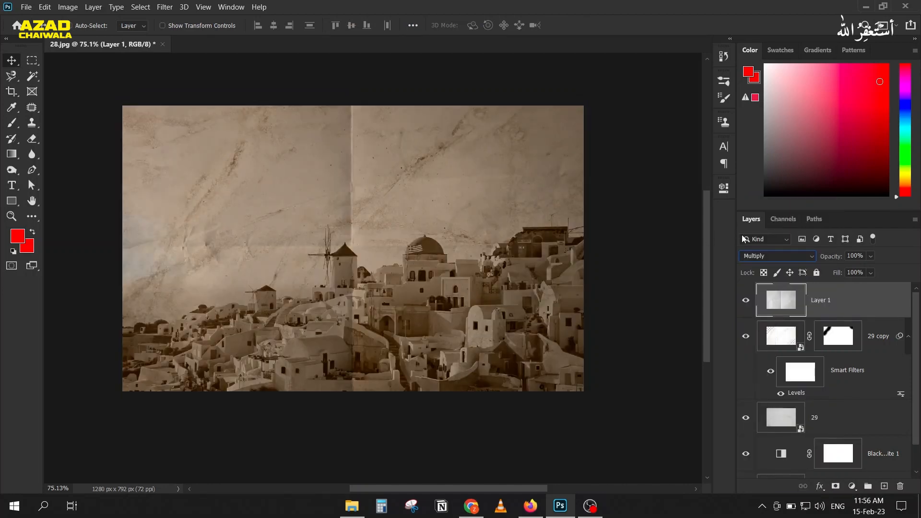
click(762, 258)
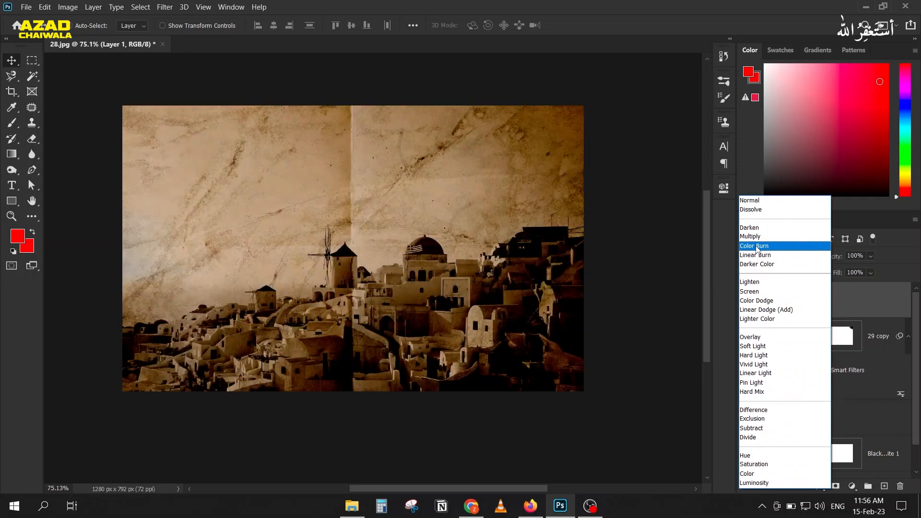
click(758, 255)
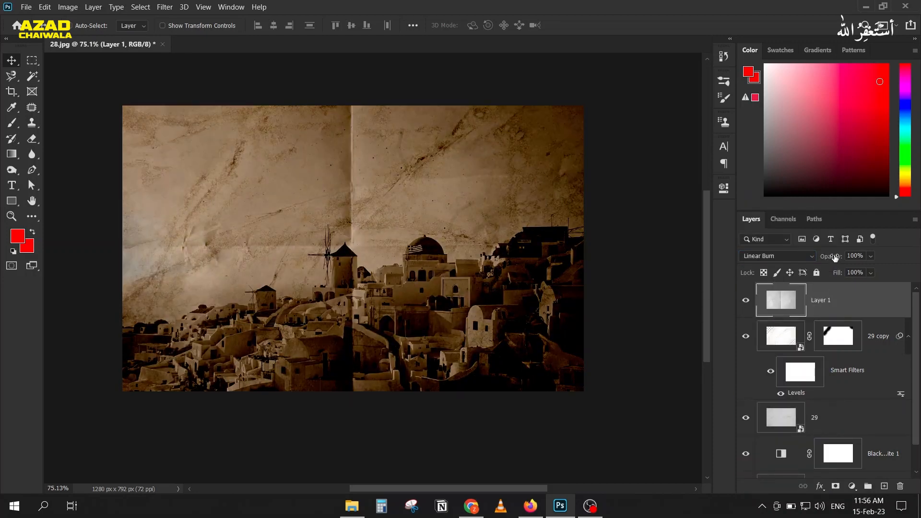
mouse_move(835, 258)
mouse_down()
mouse_move(811, 257)
mouse_move(833, 258)
mouse_up()
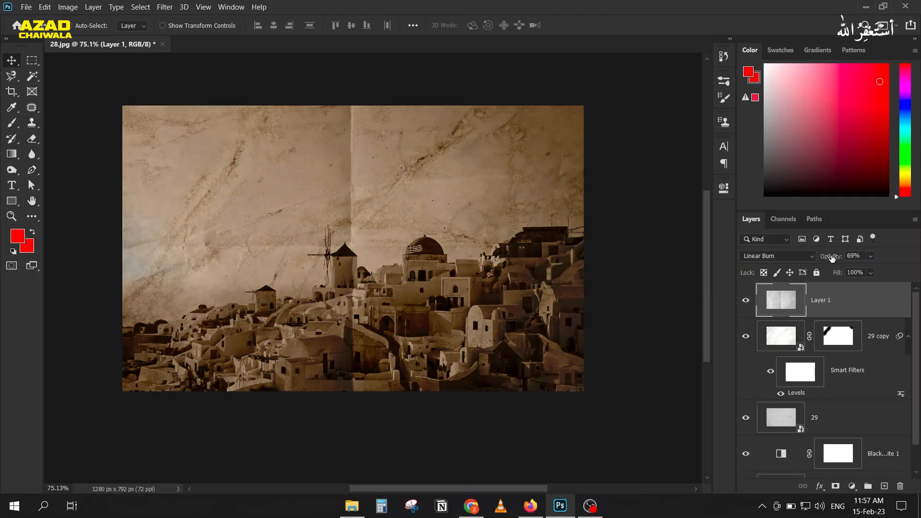
click(764, 255)
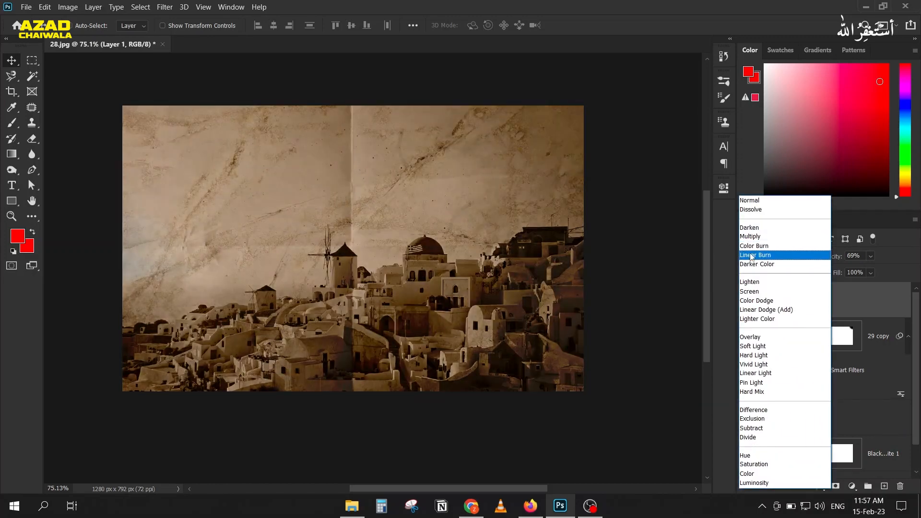
click(752, 257)
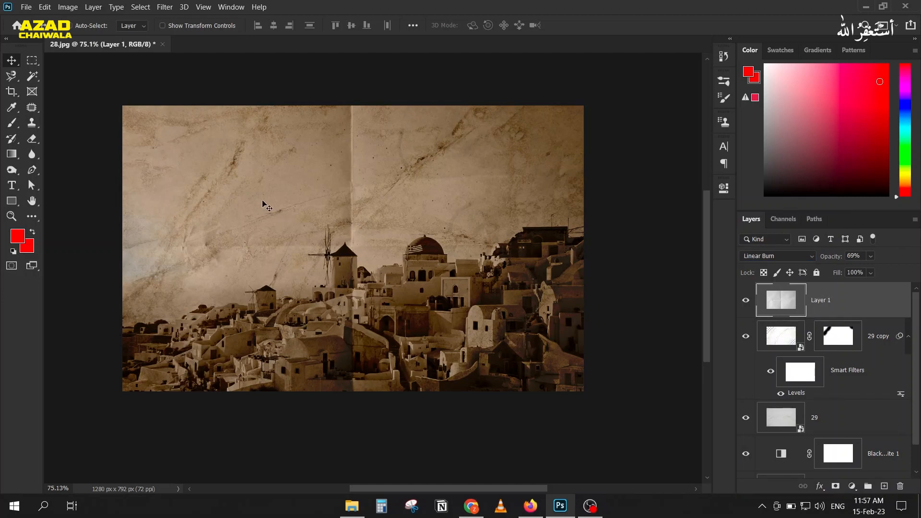
Compare the vintage result with the original Background layer alone, and close 28.jpg without saving
scroll(777, 369, down, 1)
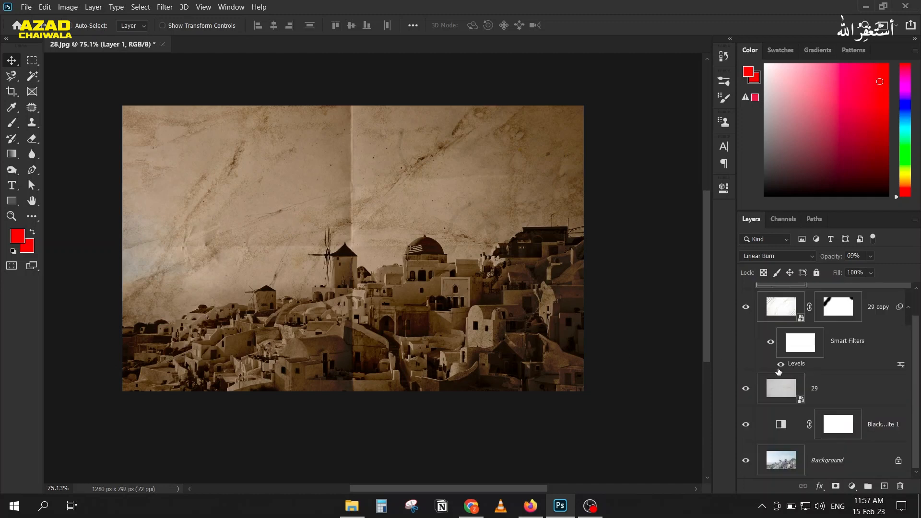
alt+click(745, 463)
alt+click(745, 464)
click(162, 43)
key(n)
Open 30.jpg from the 02-Blending Modes folder, converting its colors to the working space
click(352, 507)
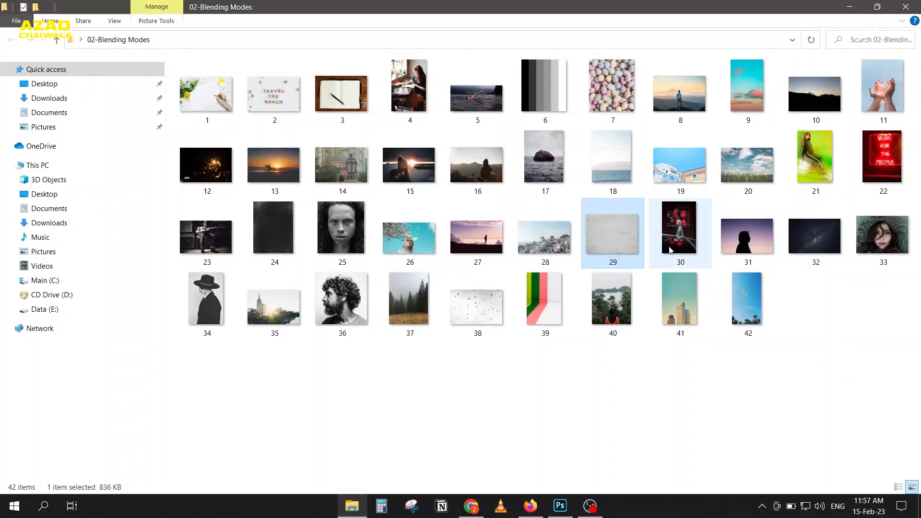
drag(673, 249, 298, 263)
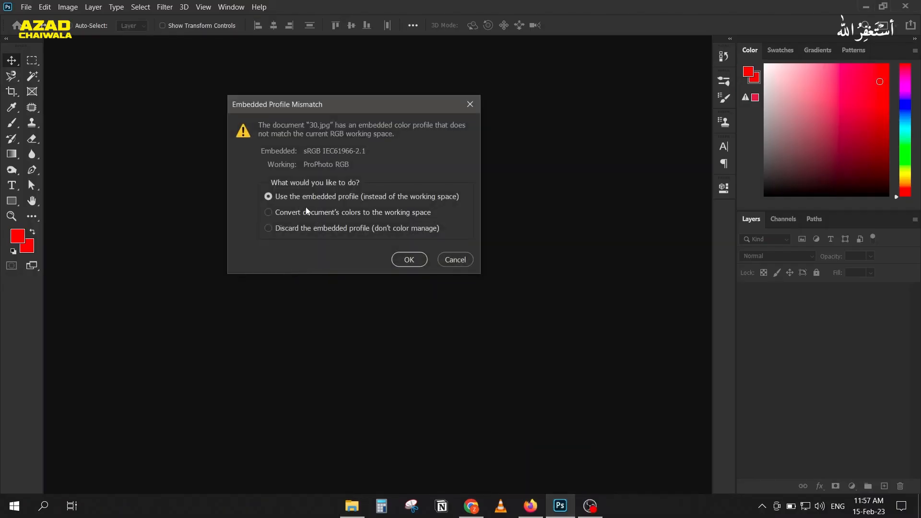
click(306, 212)
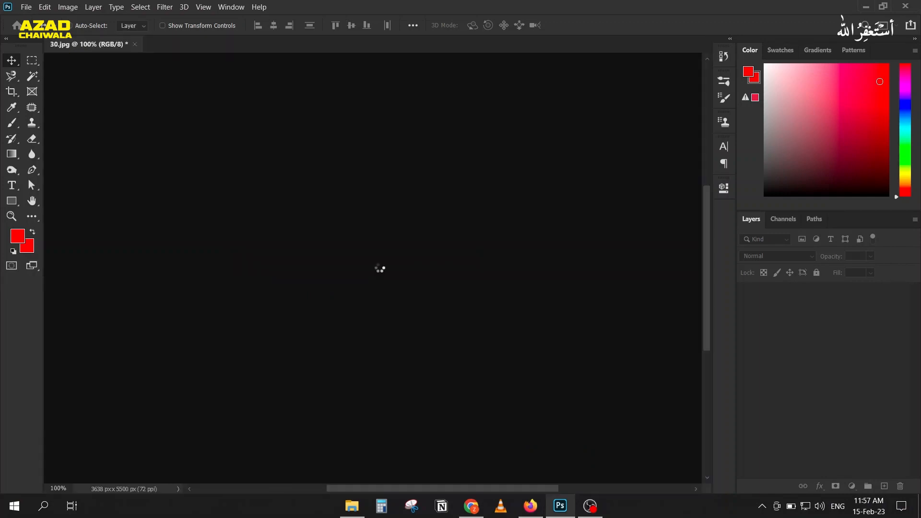
scroll(384, 223, up, 2)
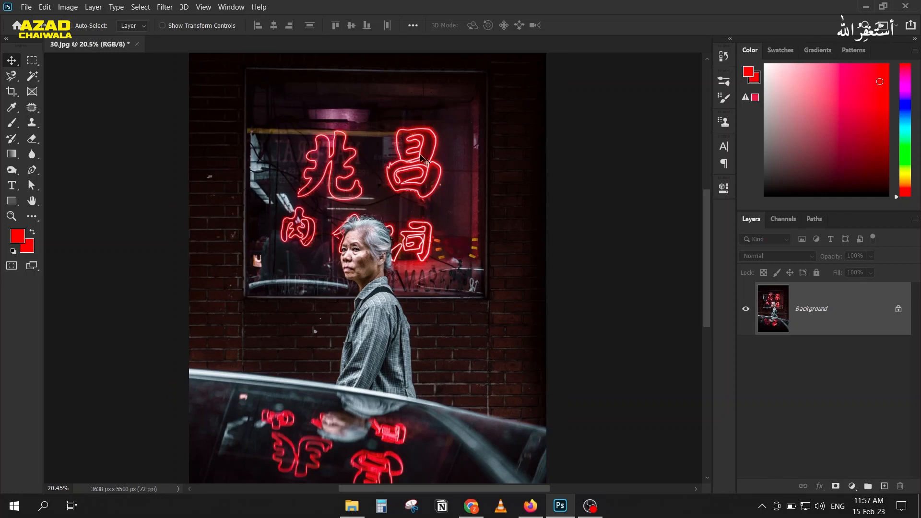
Add a new empty layer above the neon sign photo and ready a larger brush for painting
click(884, 486)
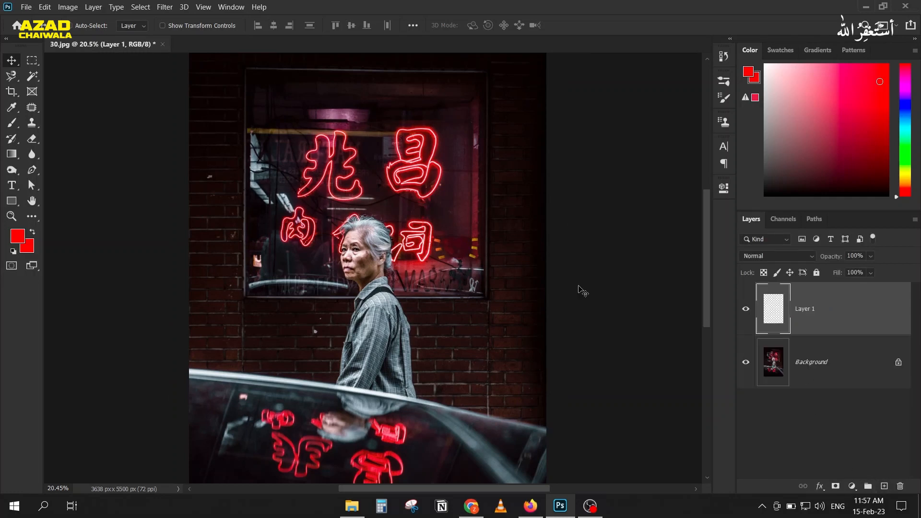
key(b)
key(bracketright)
key(bracketright)
key(bracketright)
key(bracketright)
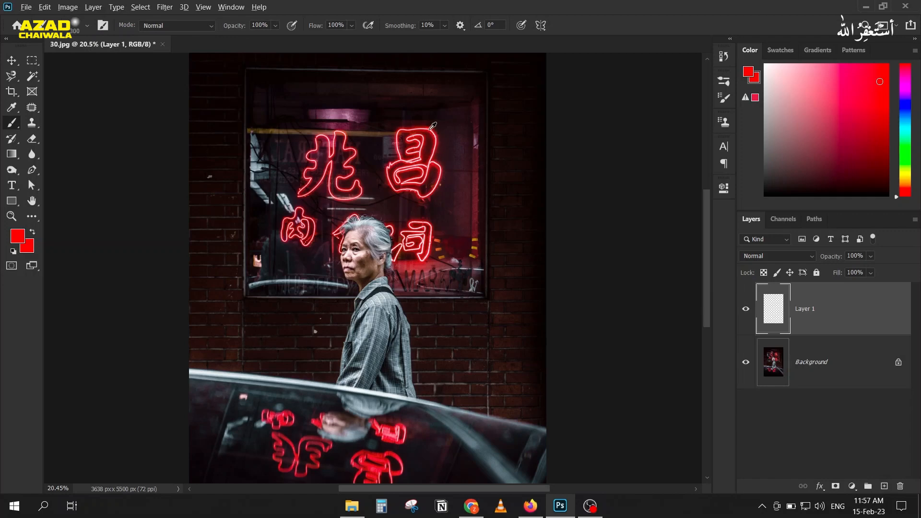
Sample the neon sign's red glow as the paint colour, adjust it to a vivid red, and enlarge the brush further
alt+click(429, 128)
scroll(429, 129, up, 2)
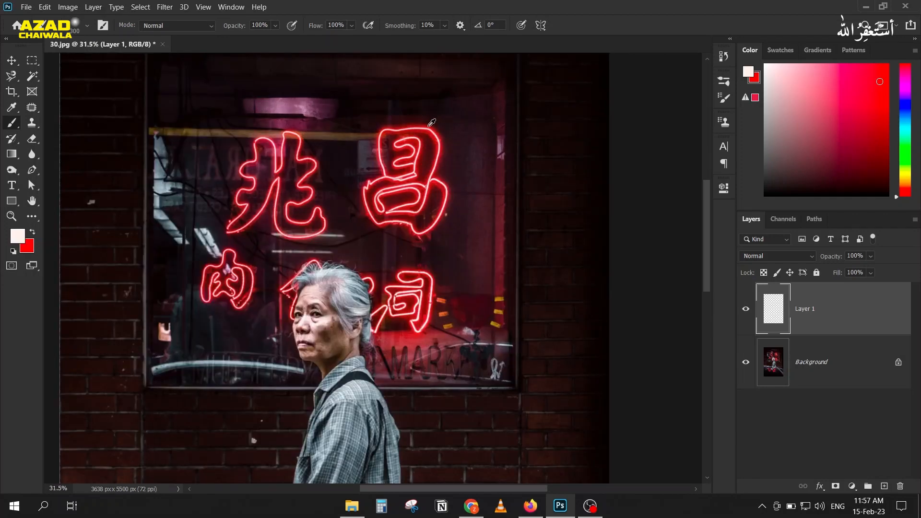
alt+click(430, 126)
scroll(431, 124, up, 6)
scroll(432, 123, up, 1)
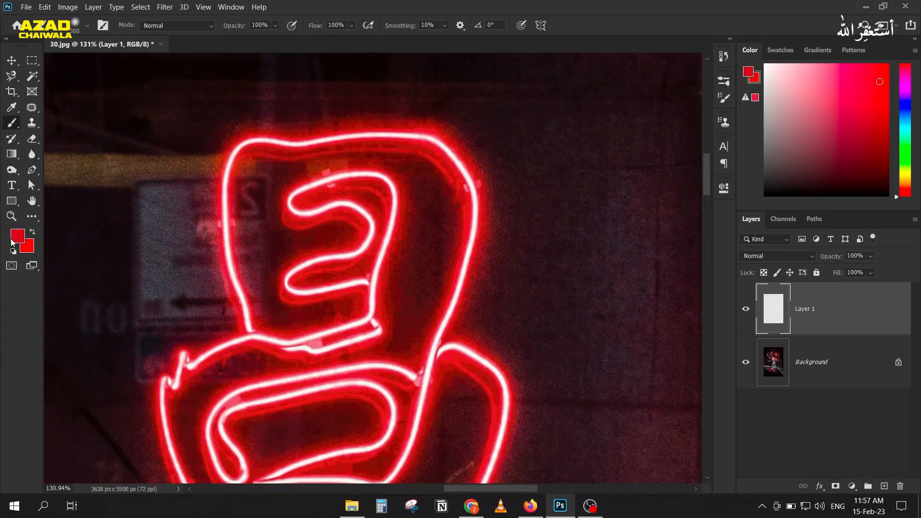
drag(882, 83, 877, 66)
scroll(191, 164, down, 6)
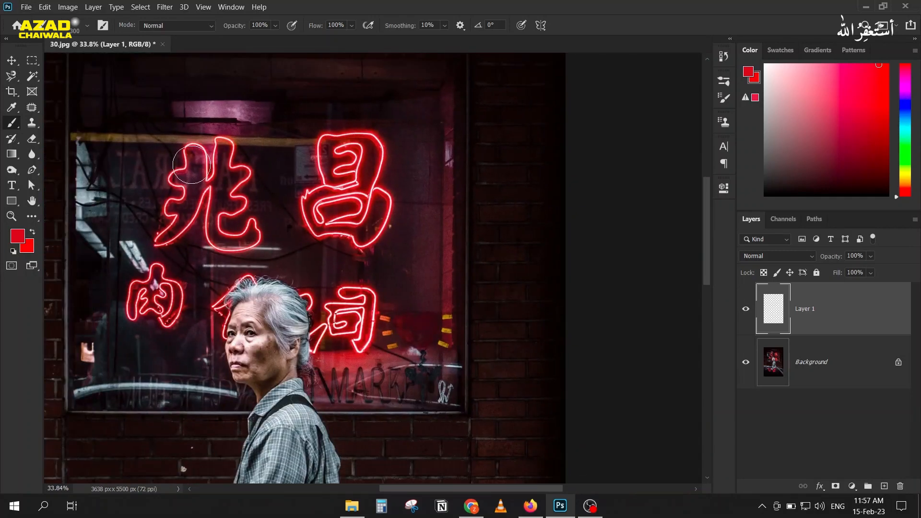
key(bracketright)
key(bracketright)
Try painting red at full flow over the first large neon character, and undo the strokes
click(185, 146)
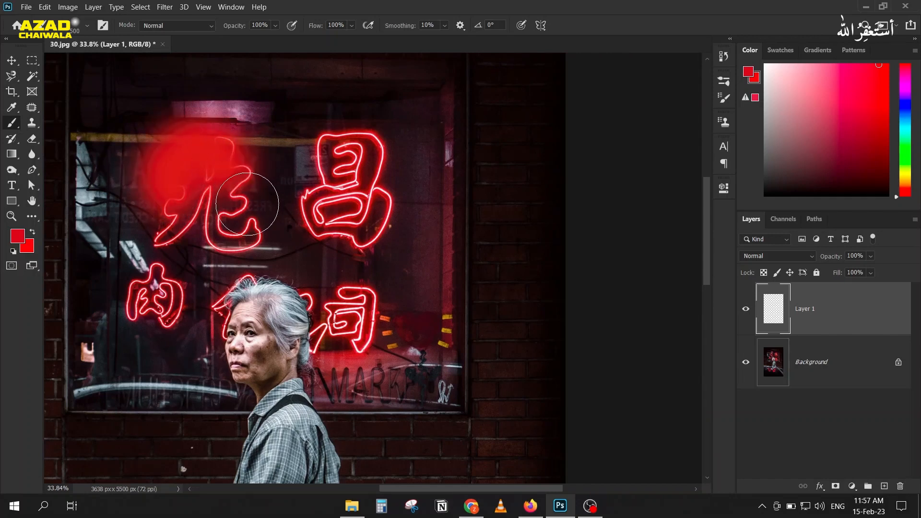
click(247, 204)
key(ctrl+z)
key(ctrl+z)
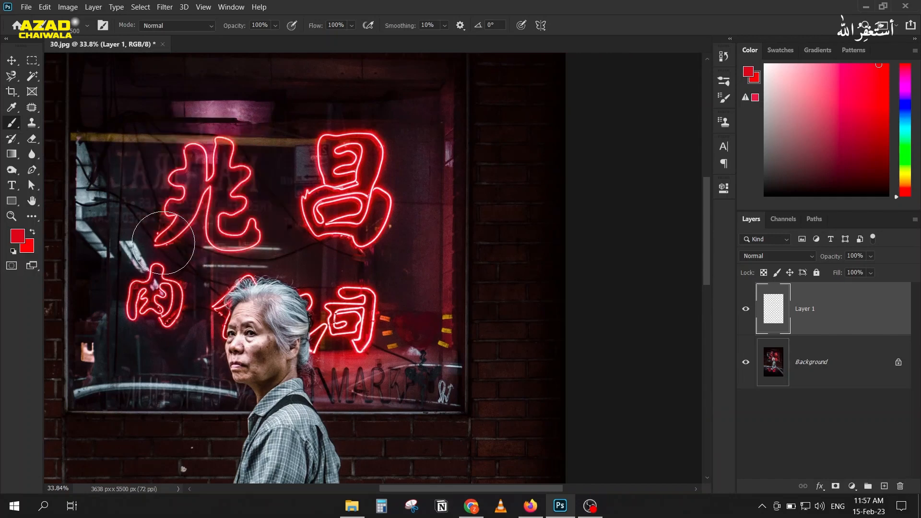
Try a red glow at 18% flow over the first large neon character in Linear Dodge (Add), and undo both
drag(318, 28, 270, 29)
mouse_move(165, 171)
mouse_down()
mouse_move(211, 158)
mouse_move(247, 181)
mouse_move(226, 226)
mouse_move(201, 217)
mouse_up()
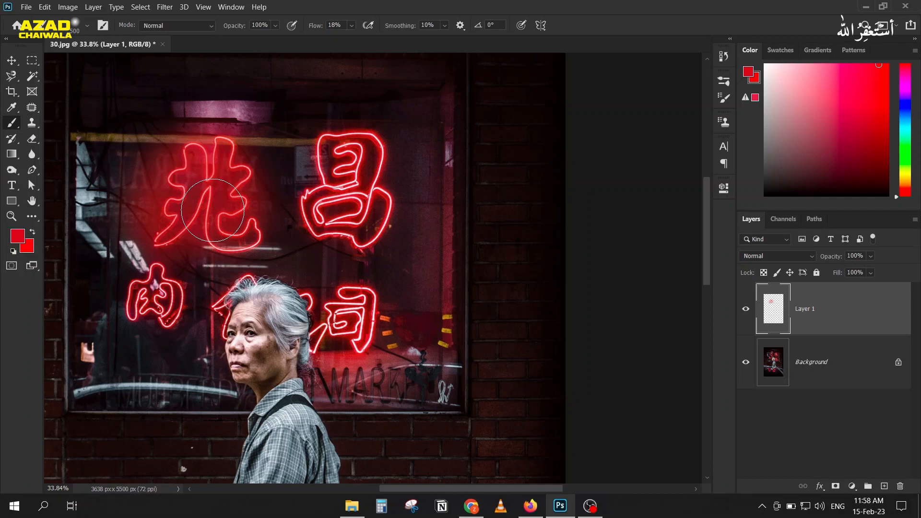
click(774, 257)
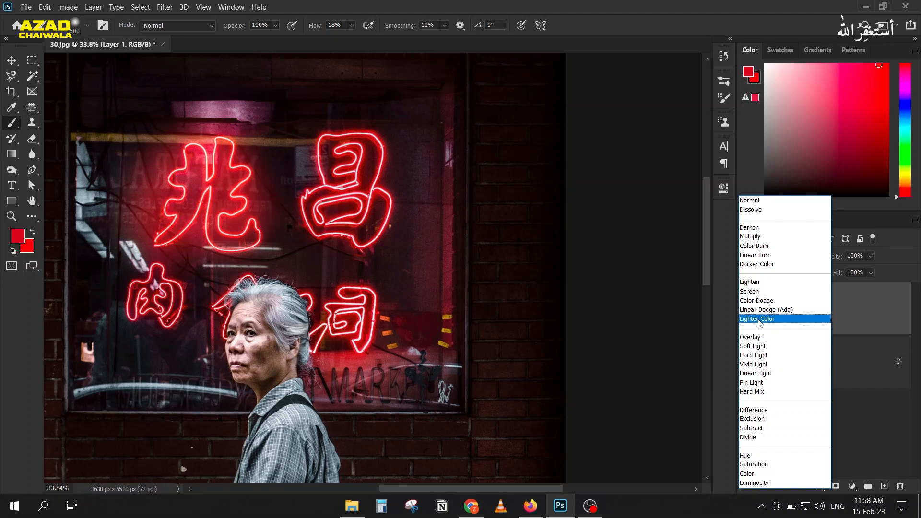
click(759, 310)
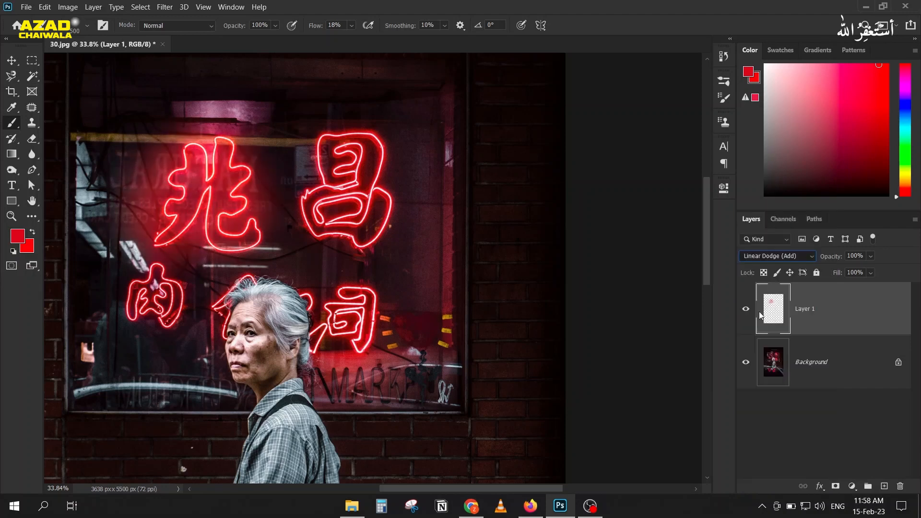
key(ctrl+z)
key(ctrl+z)
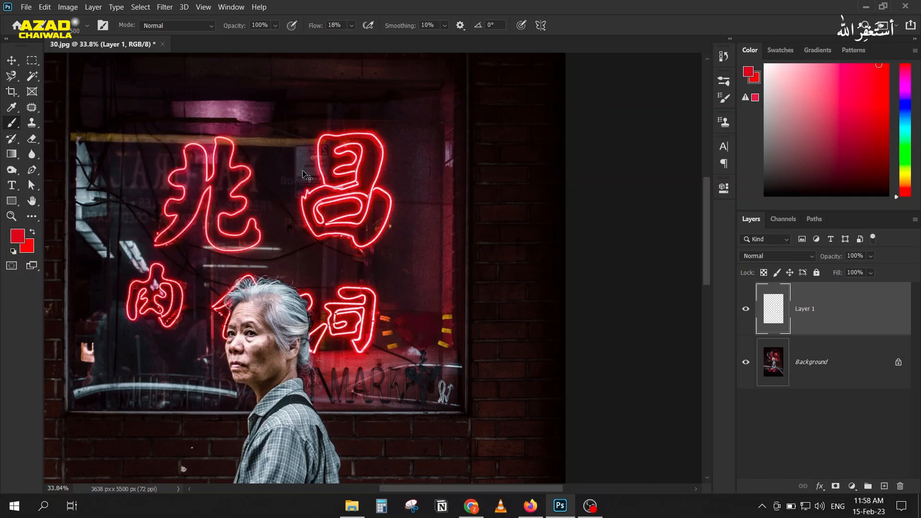
Set Layer 1 to Linear Dodge (Add) and paint a red glow at 8% brush flow over the window's neon characters
click(749, 259)
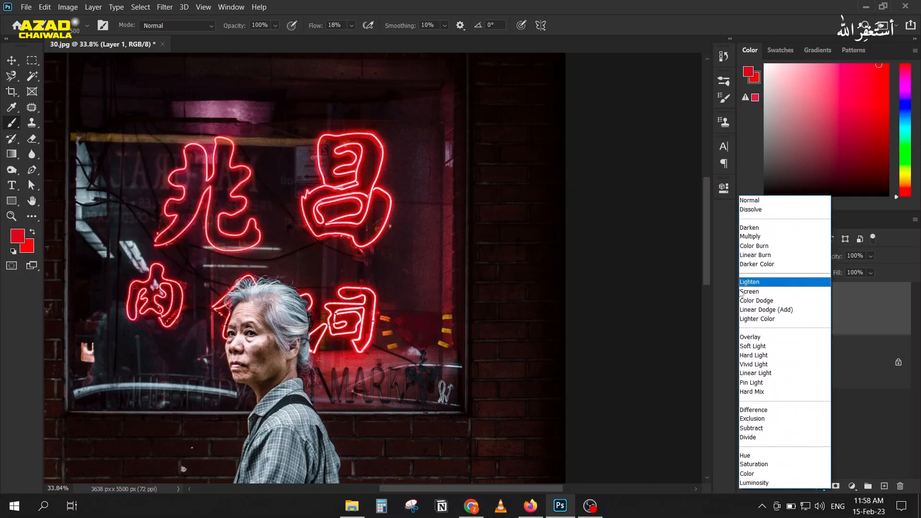
click(760, 309)
drag(314, 26, 304, 28)
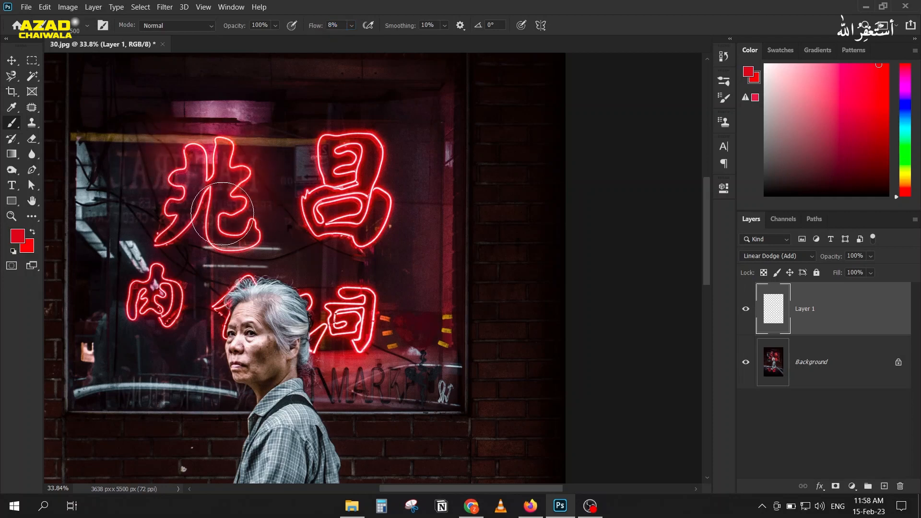
click(215, 216)
mouse_move(313, 176)
mouse_down()
mouse_move(344, 136)
mouse_move(406, 180)
mouse_move(372, 243)
mouse_move(317, 221)
mouse_move(323, 132)
mouse_up()
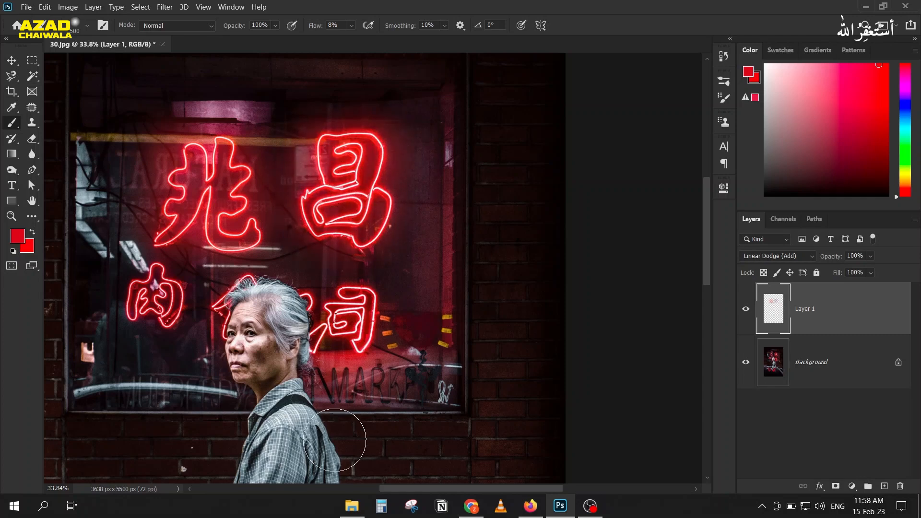
mouse_move(170, 274)
mouse_down()
mouse_move(181, 298)
mouse_move(166, 329)
mouse_up()
mouse_move(351, 330)
mouse_down()
mouse_move(325, 293)
mouse_move(354, 349)
mouse_move(333, 295)
mouse_up()
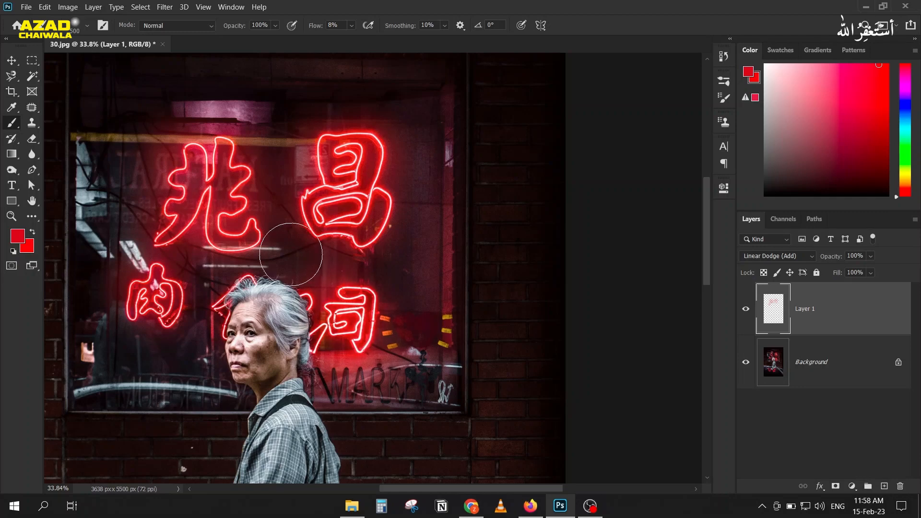
Lower Layer 1's opacity to 72% and compare the neon sign with and without the painted glow
scroll(182, 331, down, 3)
drag(152, 374, 215, 285)
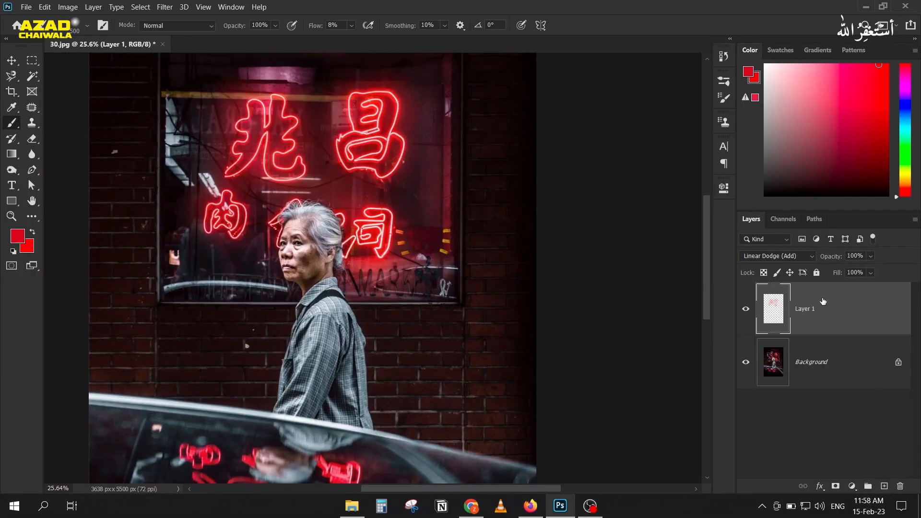
drag(832, 259, 815, 260)
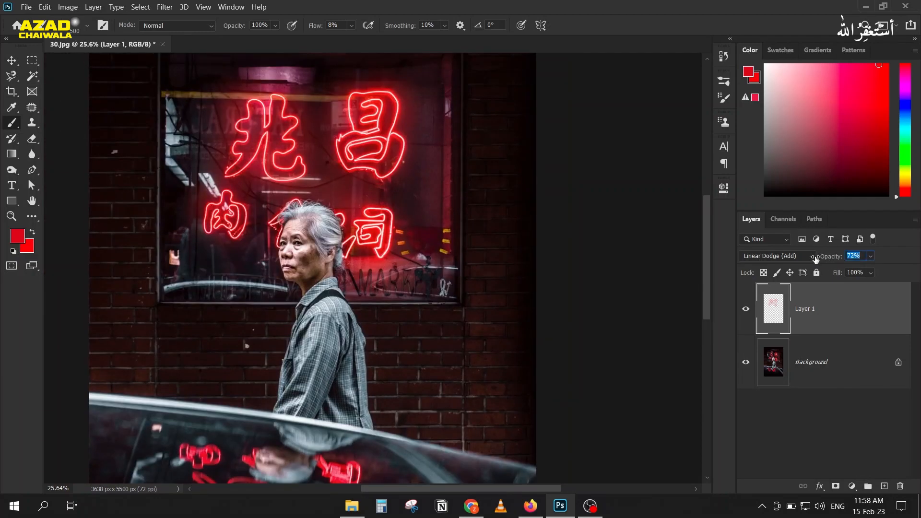
click(746, 311)
click(745, 311)
Paint the red glow over the neon characters' reflections on the dark car surface at 8% brush flow
scroll(303, 250, down, 2)
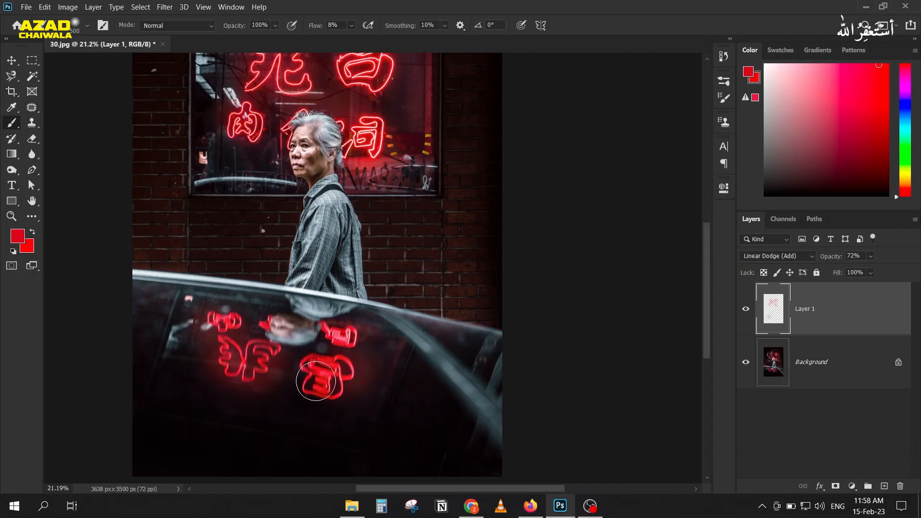
mouse_move(293, 380)
mouse_down()
mouse_move(315, 383)
mouse_move(284, 367)
mouse_up()
scroll(168, 249, down, 5)
drag(168, 244, 244, 290)
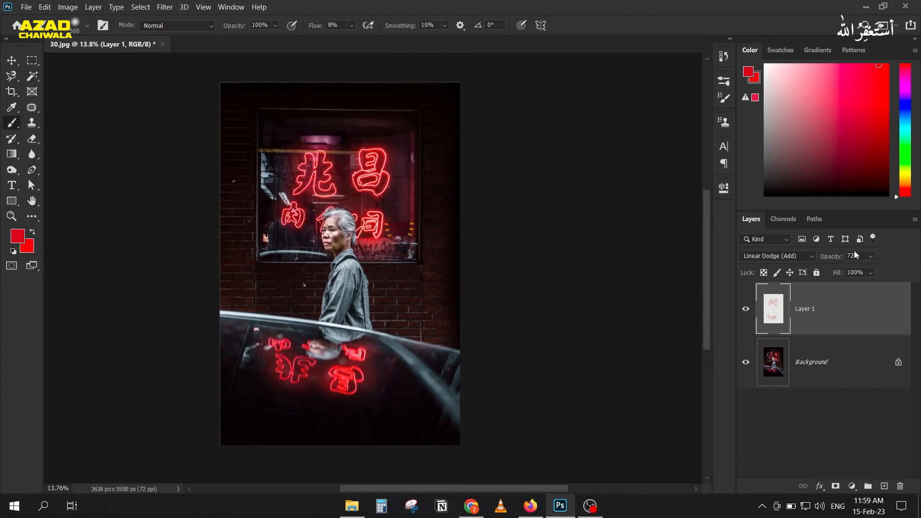
Reduce Layer 1's opacity to 37% and compare the whole photo with and without the glow
drag(832, 258, 809, 259)
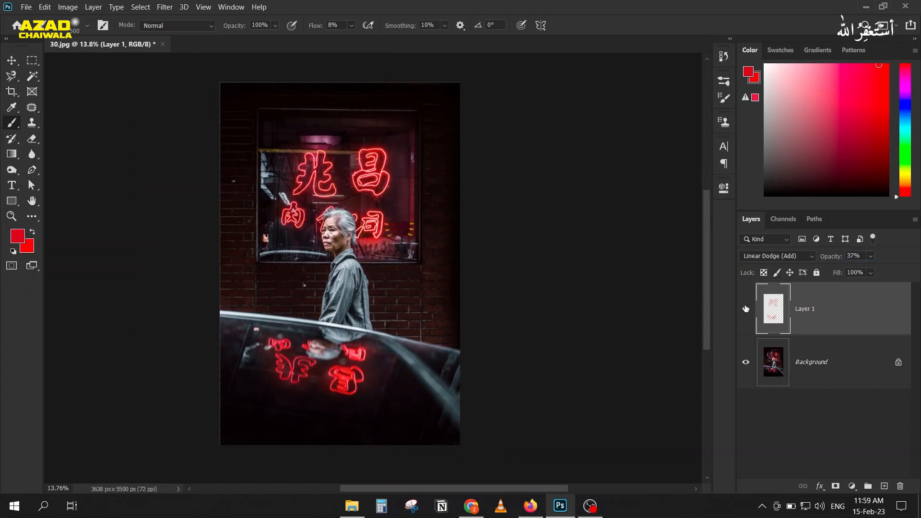
click(746, 311)
click(746, 311)
click(745, 311)
Try duplicating Layer 1 to intensify the glow, and delete the copy
key(ctrl+j)
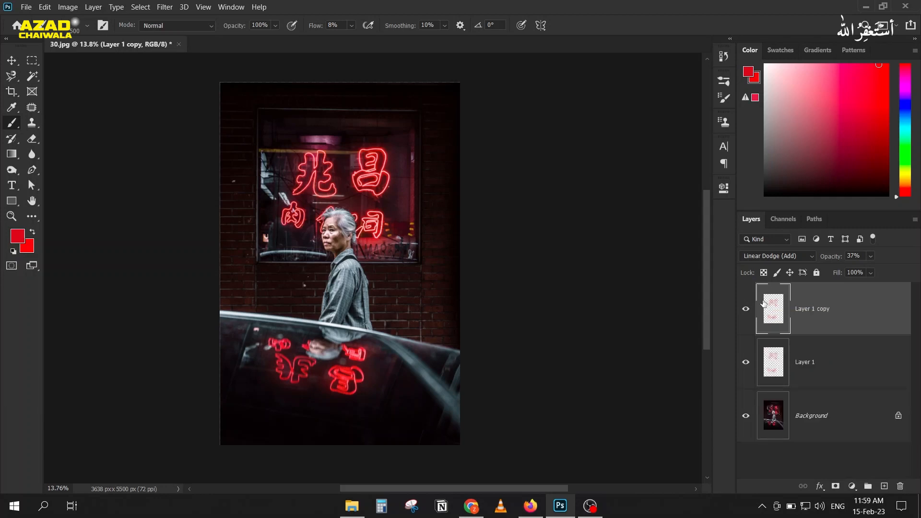
key(Delete)
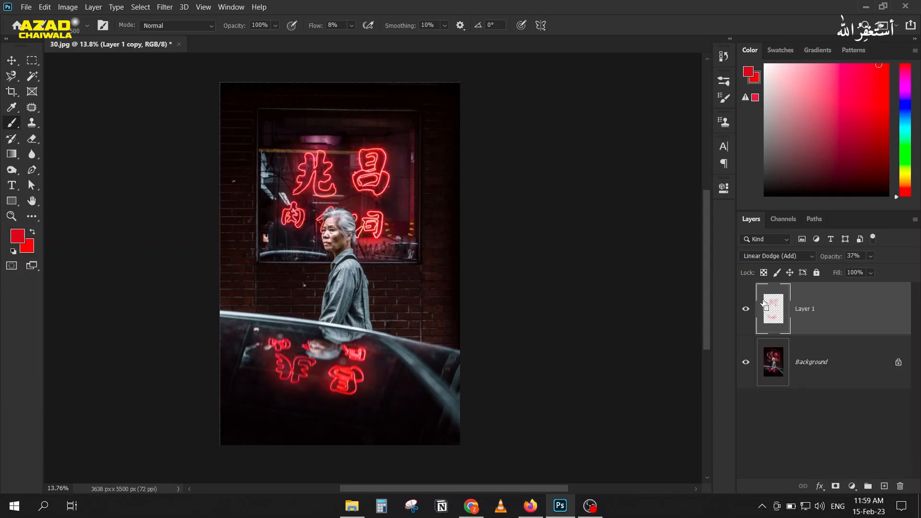
Close 30.jpg without saving and open photo 31.jpg from the 02-Blending Modes folder in Photoshop
click(163, 45)
key(n)
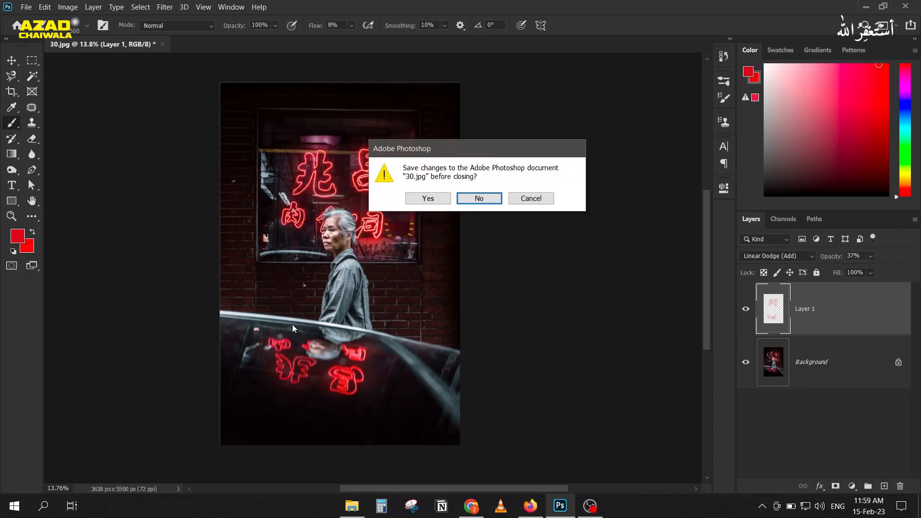
click(355, 511)
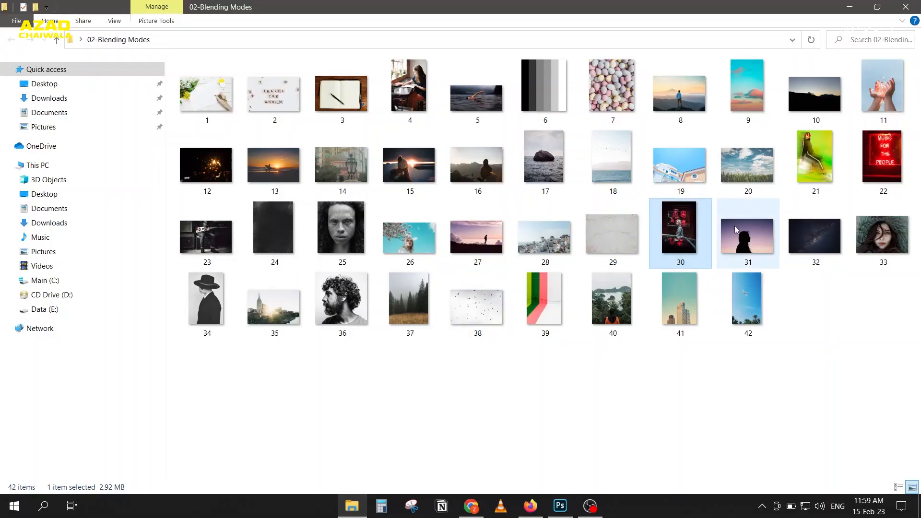
drag(773, 241, 387, 295)
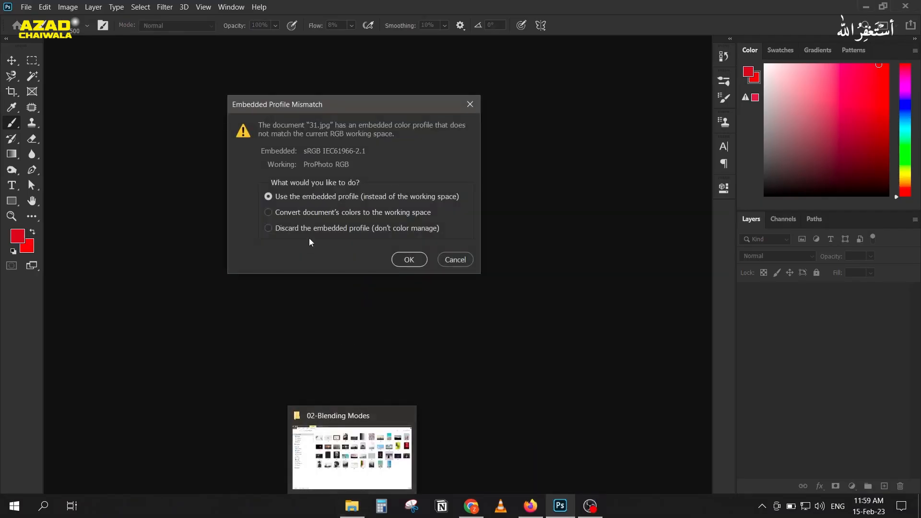
Open 31.jpg with its colors converted to the working space and place starry-sky image 32 over it, scaled to 82.73%
click(292, 212)
click(407, 260)
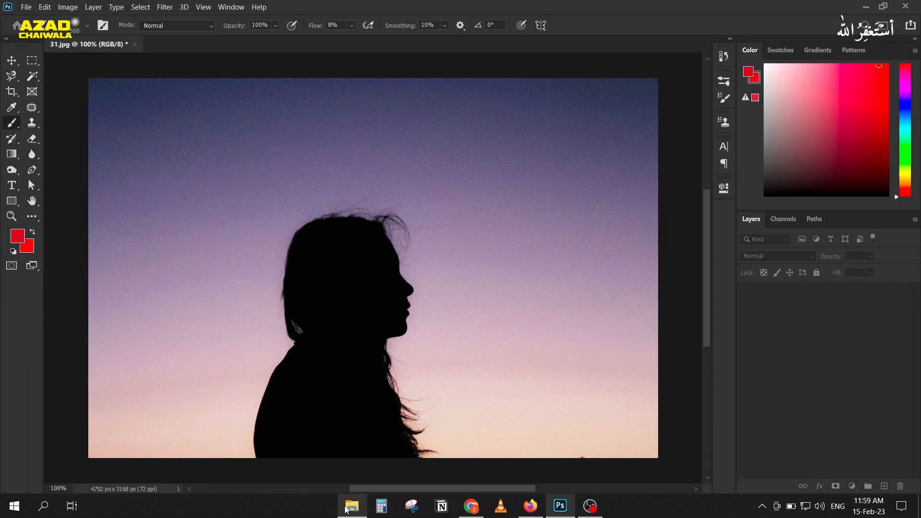
click(352, 506)
drag(830, 224, 561, 503)
drag(376, 272, 376, 270)
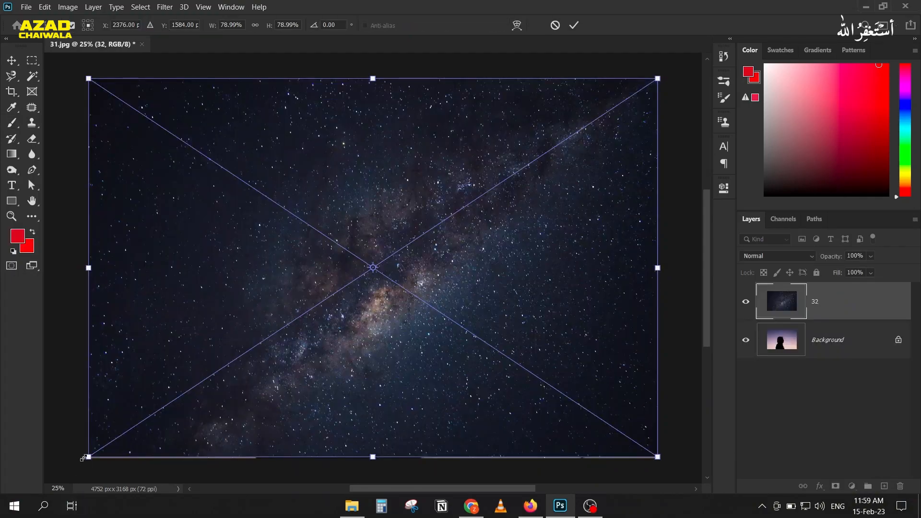
drag(84, 456, 71, 466)
key(Return)
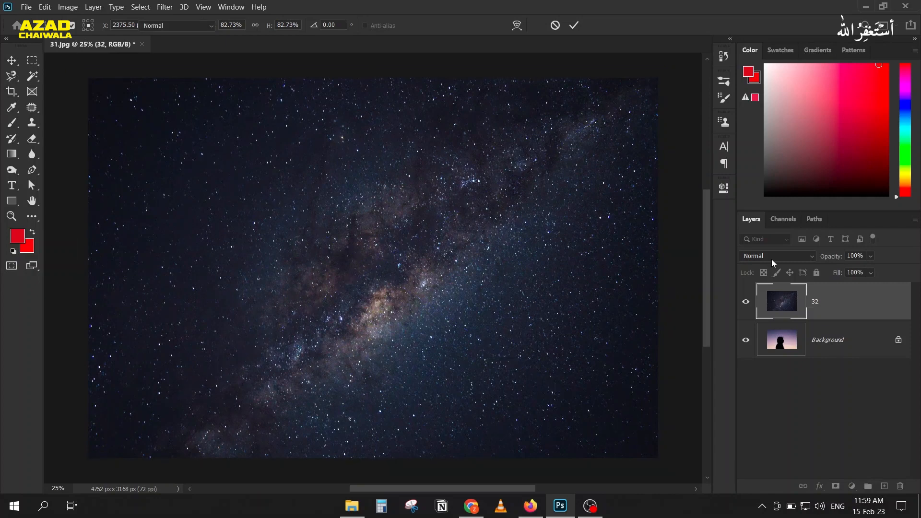
Set the blend mode of starry-sky layer 32 to Screen
click(771, 259)
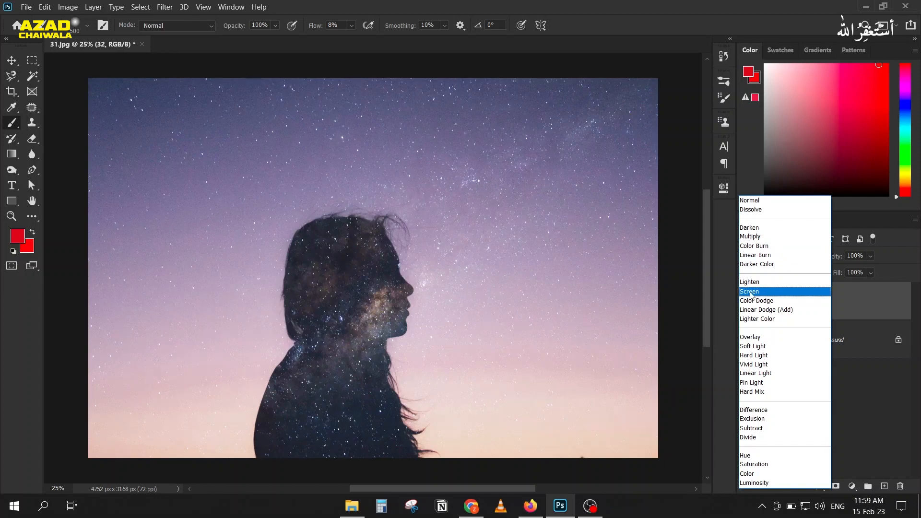
click(751, 293)
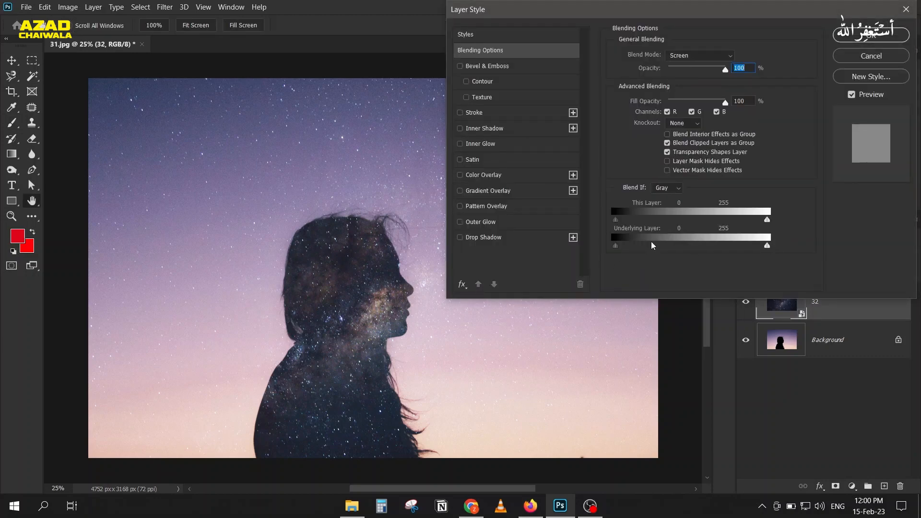
Try raising the black Blend If value of the Underlying Layer to 18 for layer 32, and return it to 0
drag(529, 7, 542, 7)
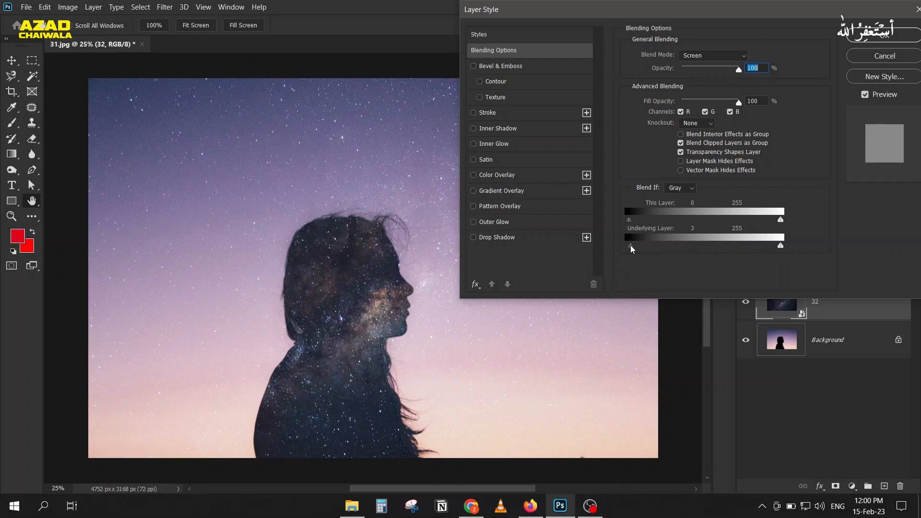
drag(630, 246, 636, 247)
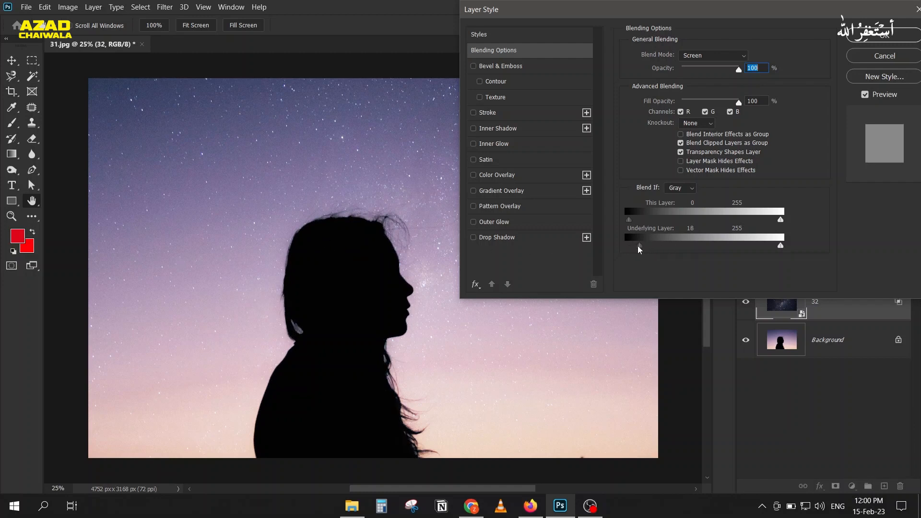
drag(640, 246, 611, 249)
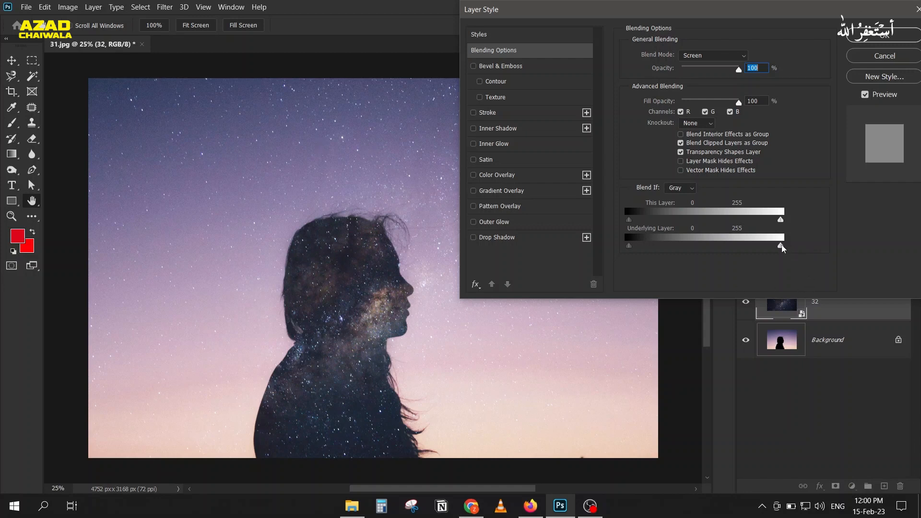
Lower the white Blend If value of the Underlying Layer to about 31 so the stars stay inside the silhouette
drag(781, 248, 727, 249)
drag(704, 248, 650, 246)
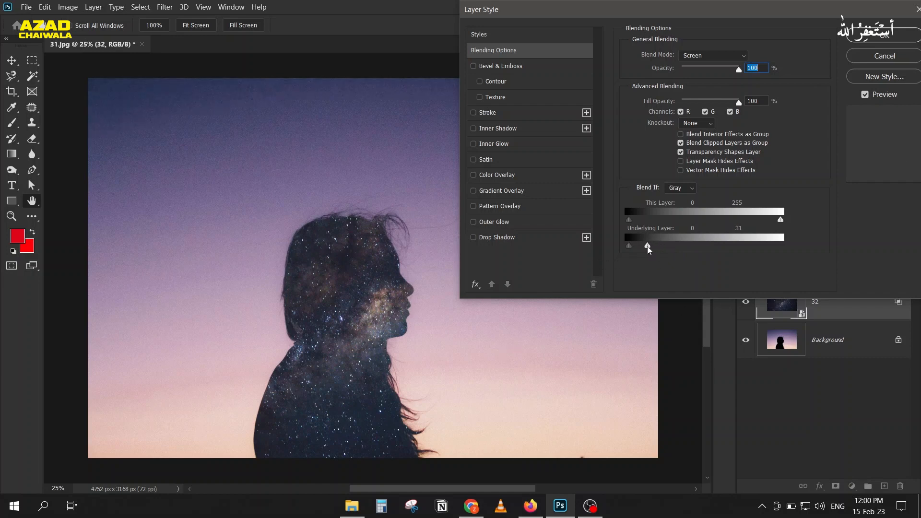
click(867, 38)
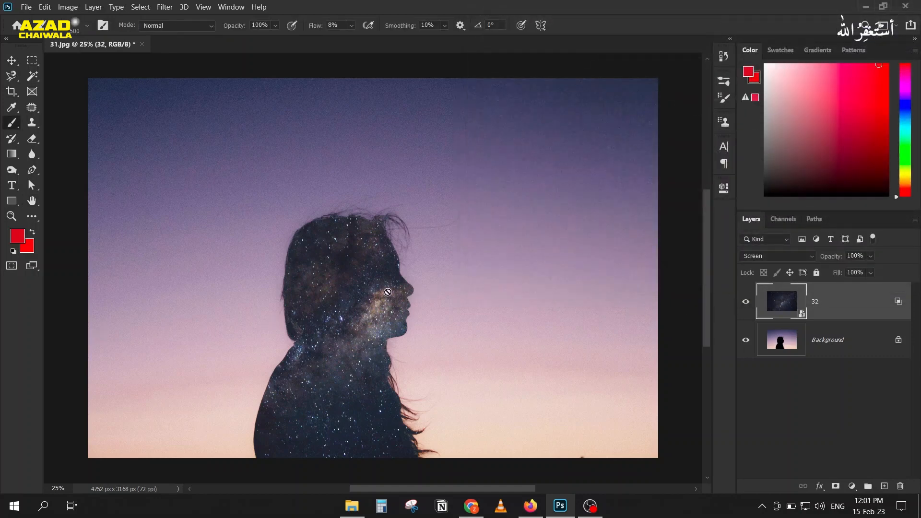
Reposition the starry-sky layer so the bright core of the Milky Way sits within the silhouette's head
key(v)
mouse_move(369, 296)
mouse_down()
mouse_move(367, 263)
mouse_move(355, 268)
mouse_move(350, 297)
mouse_up()
drag(307, 381, 366, 305)
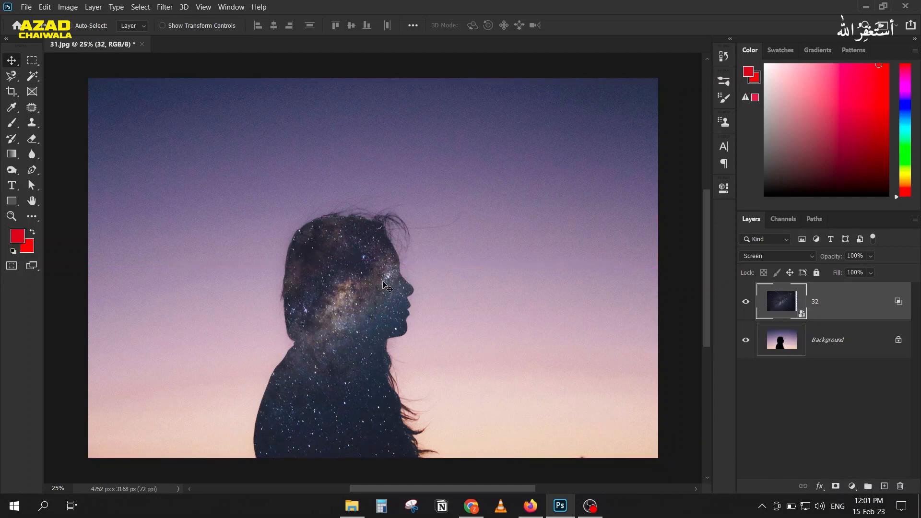
click(327, 334)
scroll(293, 198, down, 3)
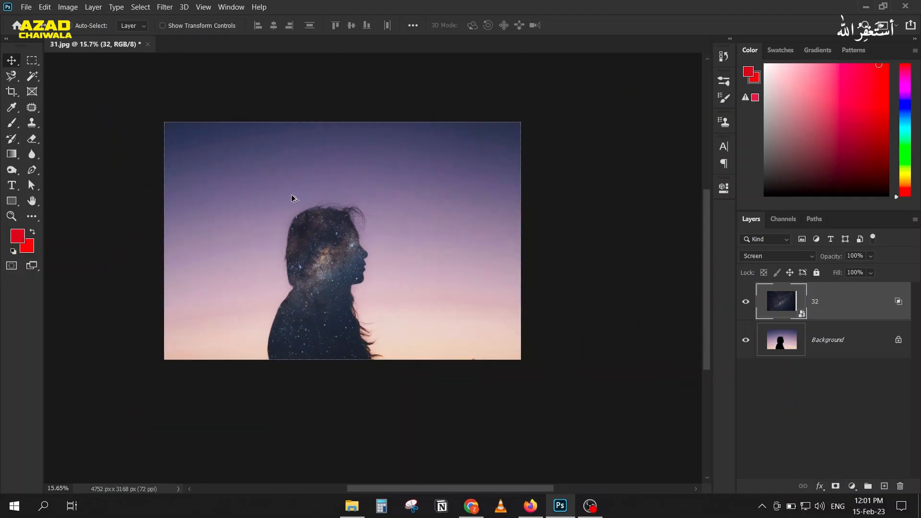
scroll(294, 198, up, 2)
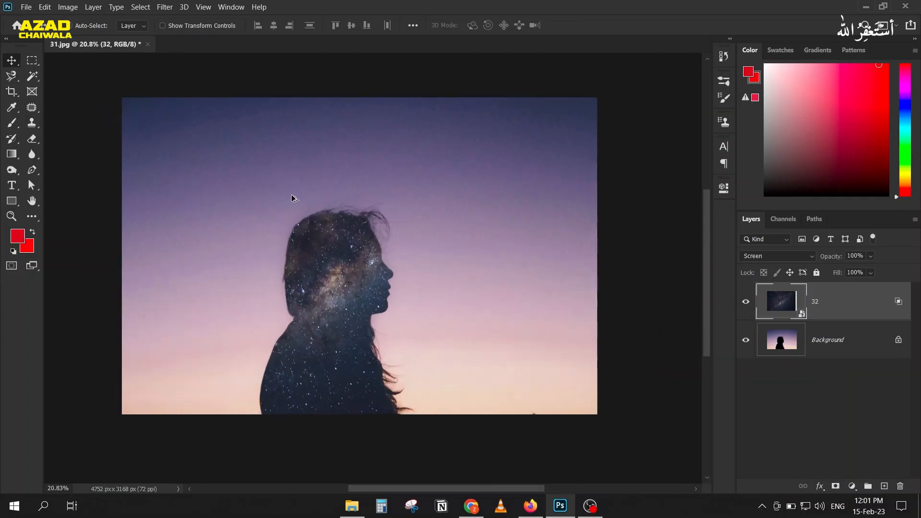
Close 31.jpg without saving and open 33.jpg with its colors converted to the working space
click(148, 44)
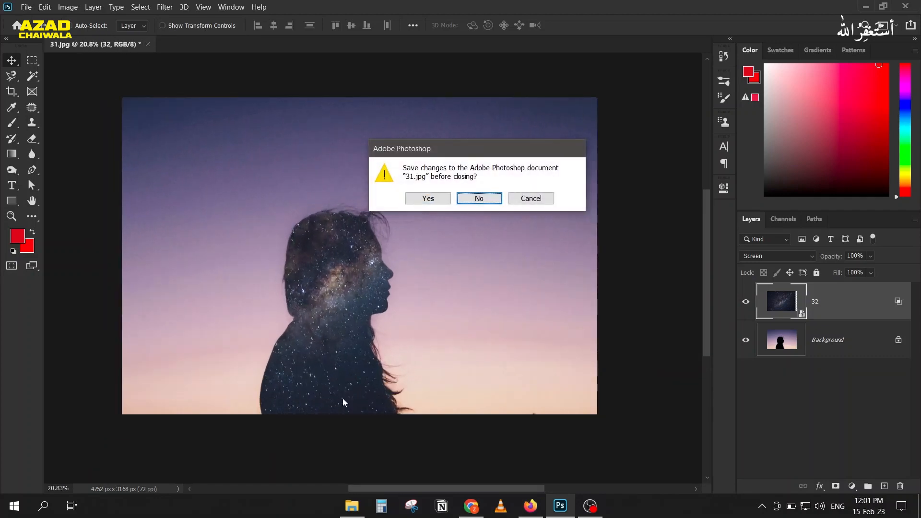
key(Return)
key(alt+Tab)
drag(899, 237, 406, 294)
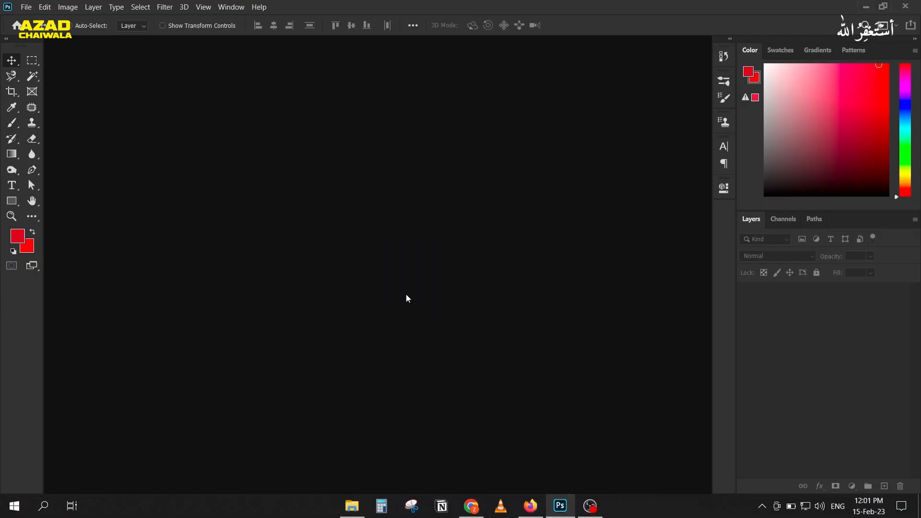
click(312, 215)
click(422, 260)
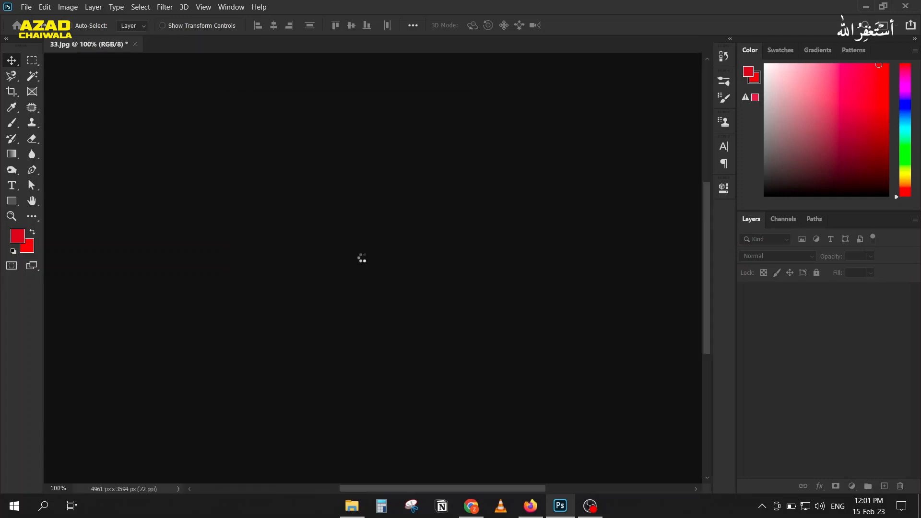
Add a Solid Color fill layer in green #0eae29 above the portrait and invert its layer mask to black
scroll(425, 291, up, 6)
scroll(425, 291, down, 2)
scroll(358, 278, up, 3)
scroll(358, 278, down, 3)
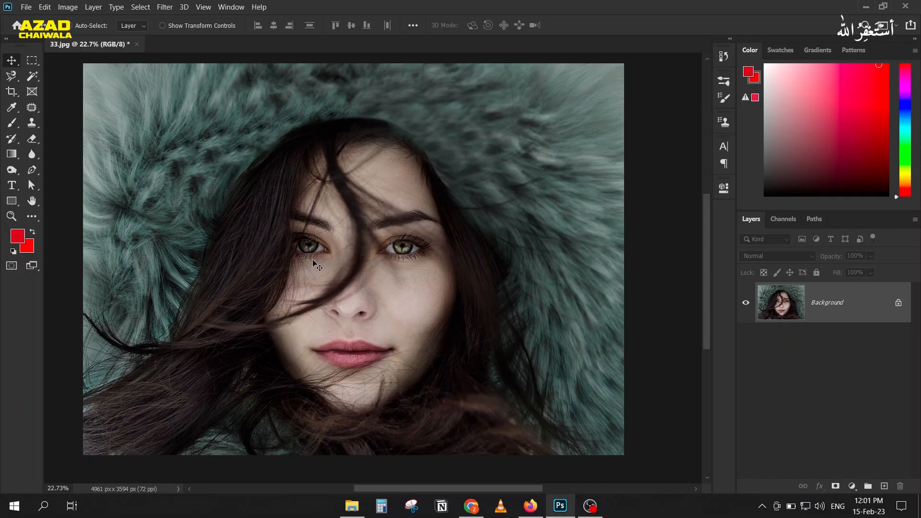
scroll(314, 262, up, 15)
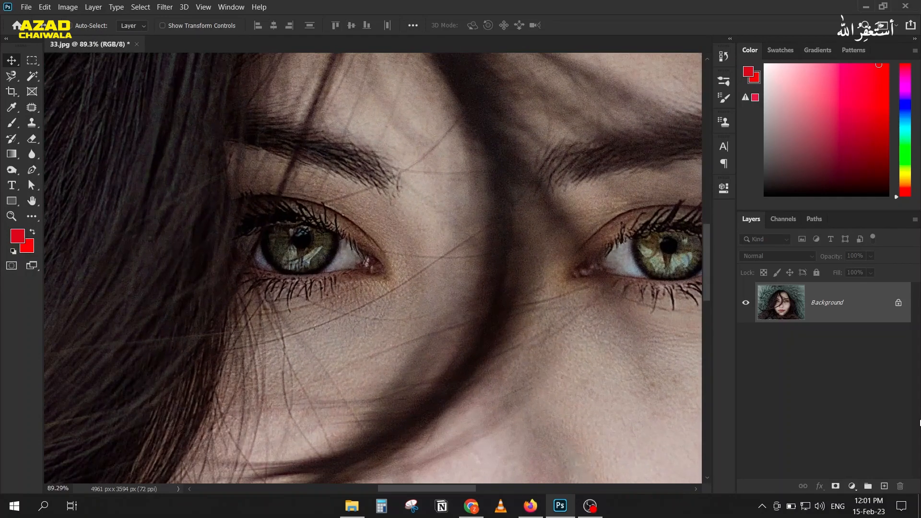
click(884, 486)
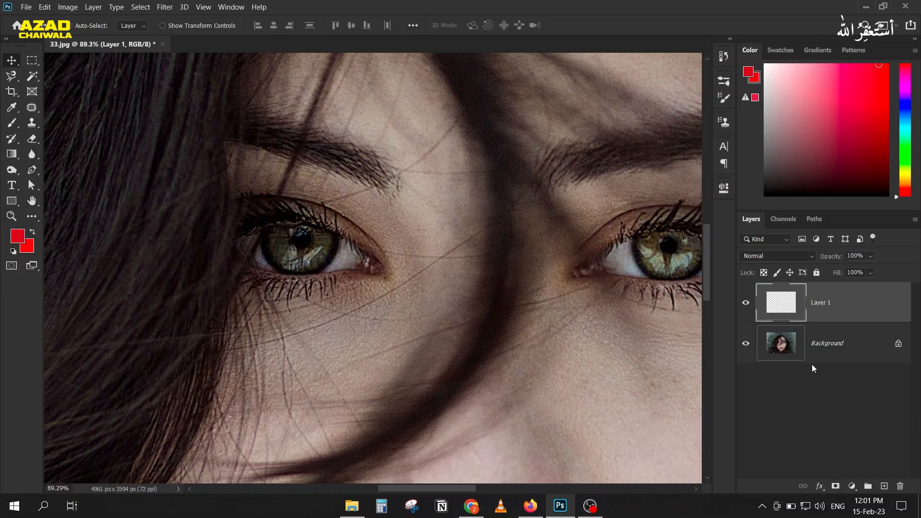
key(Delete)
click(852, 486)
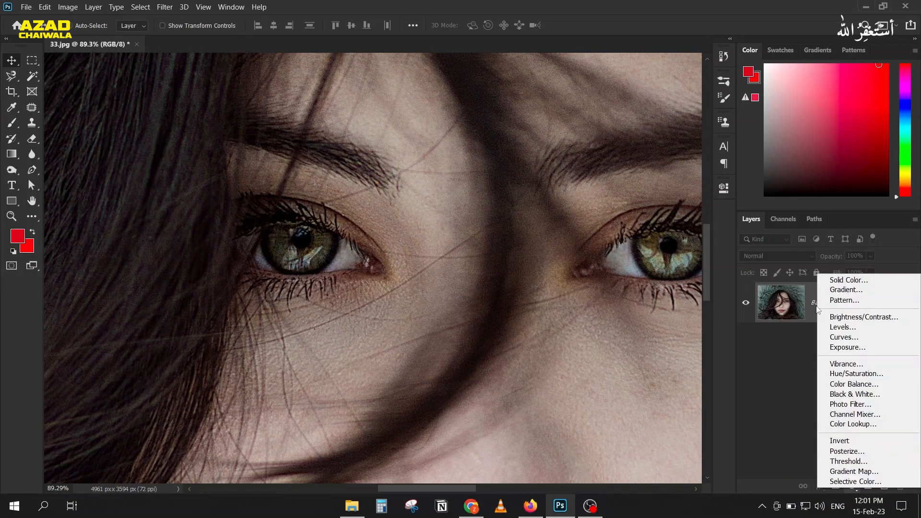
click(848, 281)
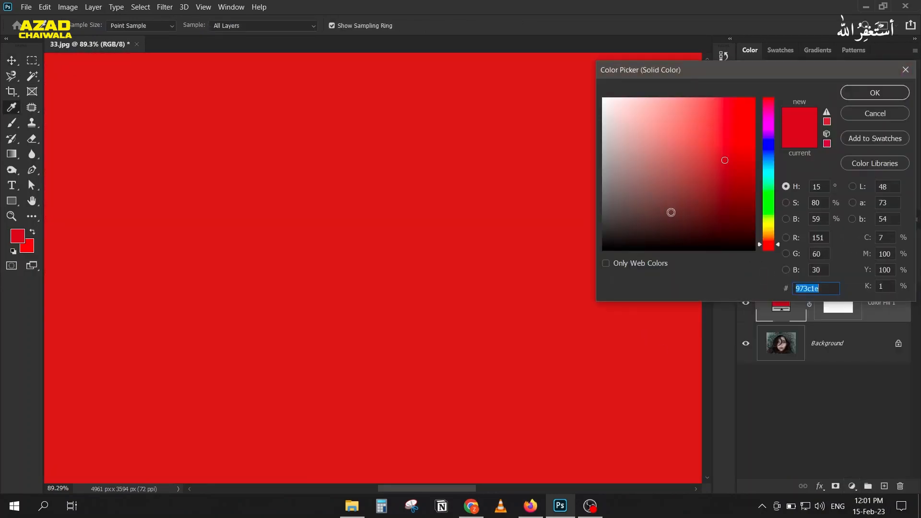
click(733, 124)
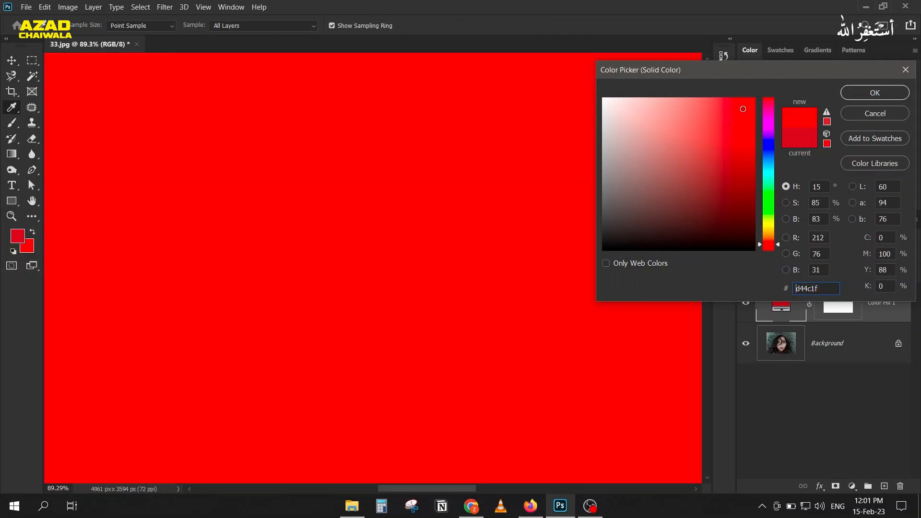
click(768, 197)
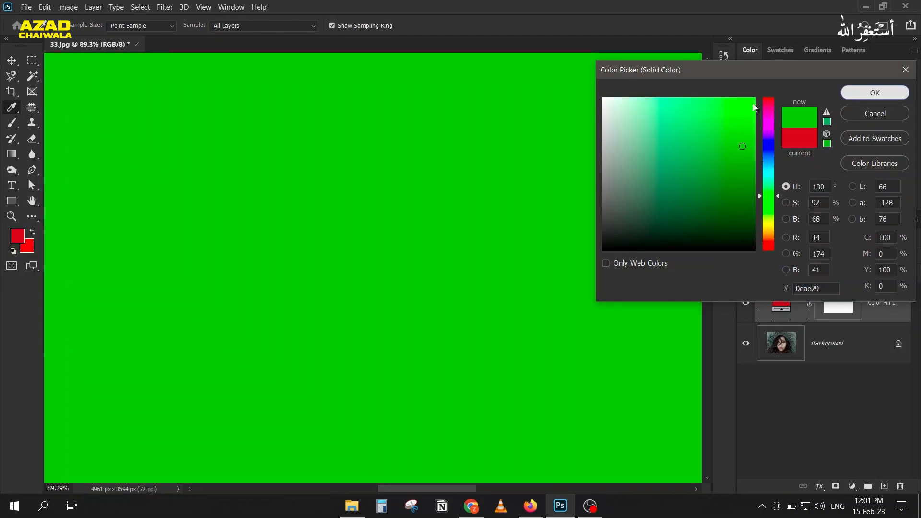
click(879, 93)
click(845, 301)
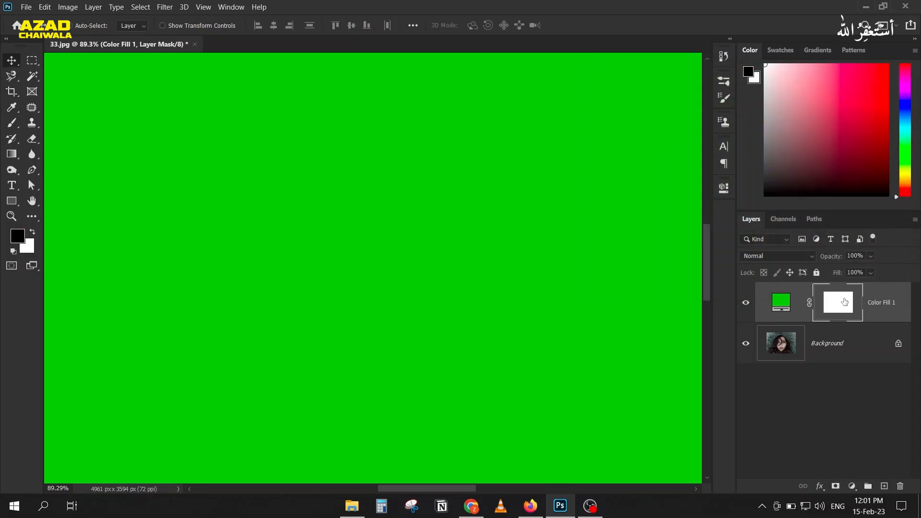
key(ctrl+i)
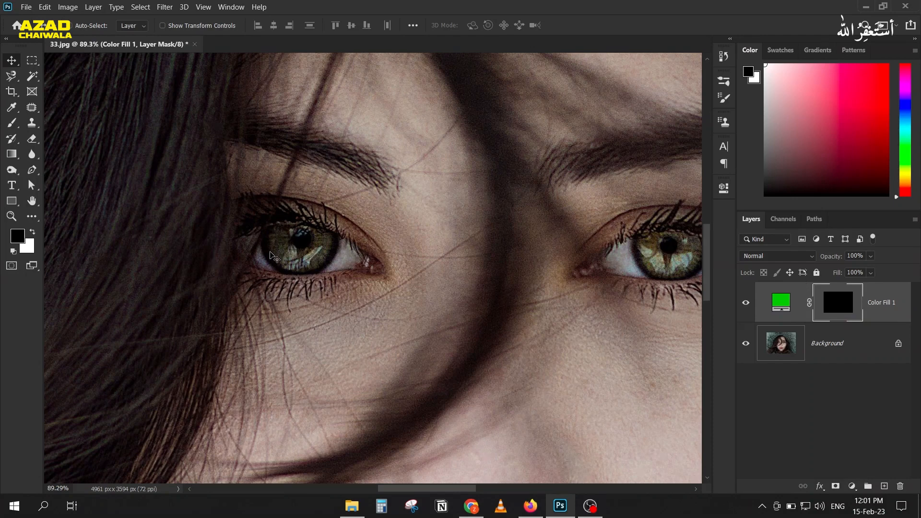
Paint white on the fill layer's mask over the sides and lower part of the left iris, using a small brush at 100% flow
key(b)
click(30, 232)
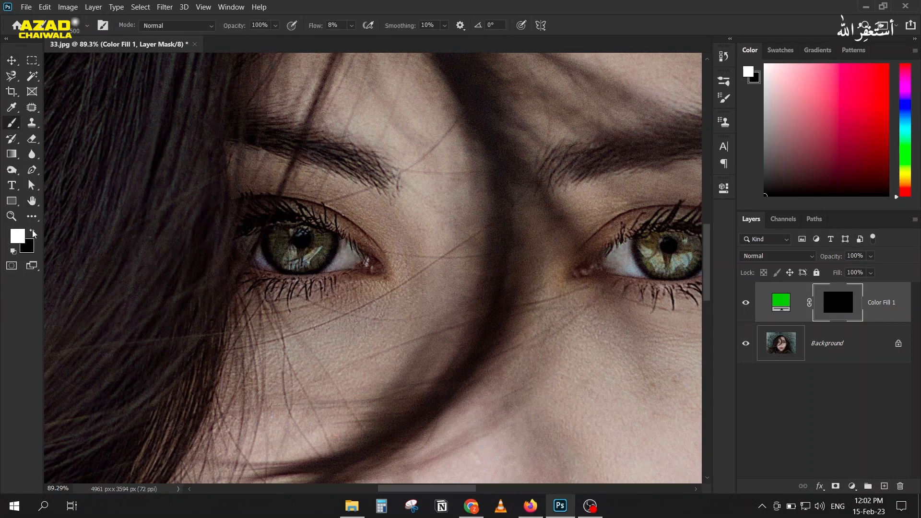
key(bracketleft)
key(bracketleft)
key(bracketleft)
key(bracketleft)
key(bracketleft)
key(bracketleft)
key(bracketleft)
key(bracketleft)
key(bracketleft)
key(bracketleft)
key(bracketleft)
drag(310, 29, 377, 28)
scroll(287, 268, up, 10)
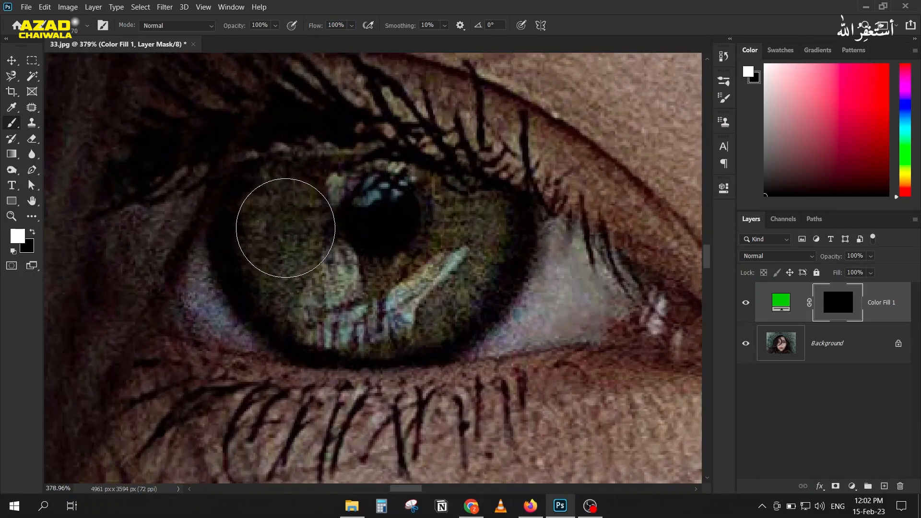
key(bracketleft)
key(bracketleft)
key(bracketleft)
mouse_move(288, 206)
mouse_down()
mouse_move(311, 290)
mouse_move(261, 195)
mouse_move(294, 198)
mouse_move(345, 286)
mouse_move(360, 290)
mouse_move(429, 285)
mouse_move(459, 216)
mouse_move(486, 236)
mouse_move(472, 280)
mouse_move(453, 301)
mouse_move(413, 324)
mouse_move(337, 323)
mouse_move(291, 308)
mouse_move(267, 282)
mouse_move(247, 199)
mouse_up()
key(bracketleft)
key(bracketleft)
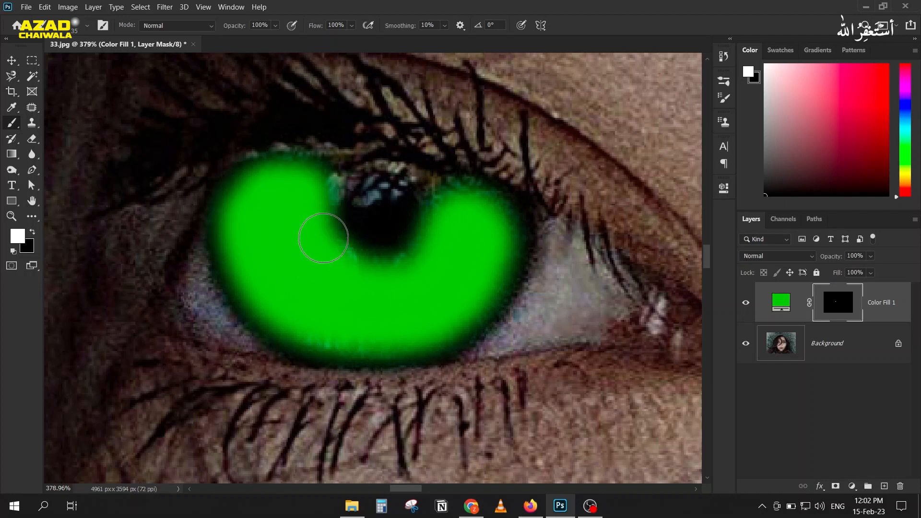
Fill in the rest of the left iris around and above the pupil on the mask with a smaller white brush
mouse_move(340, 179)
mouse_down()
mouse_move(341, 169)
mouse_move(269, 173)
mouse_up()
key(bracketleft)
mouse_move(349, 169)
mouse_down()
mouse_move(426, 182)
mouse_move(440, 202)
mouse_move(411, 176)
mouse_move(435, 223)
mouse_move(417, 175)
mouse_move(493, 200)
mouse_move(429, 188)
mouse_move(456, 214)
mouse_move(459, 231)
mouse_move(441, 219)
mouse_move(451, 237)
mouse_move(448, 214)
mouse_move(425, 194)
mouse_move(470, 212)
mouse_move(467, 198)
mouse_move(498, 223)
mouse_move(486, 279)
mouse_move(453, 307)
mouse_up()
mouse_move(447, 227)
mouse_down()
mouse_move(353, 274)
mouse_move(315, 206)
mouse_move(330, 211)
mouse_move(308, 209)
mouse_up()
key(bracketleft)
mouse_move(336, 174)
mouse_down()
mouse_move(401, 174)
mouse_move(424, 205)
mouse_move(397, 176)
mouse_move(342, 179)
mouse_up()
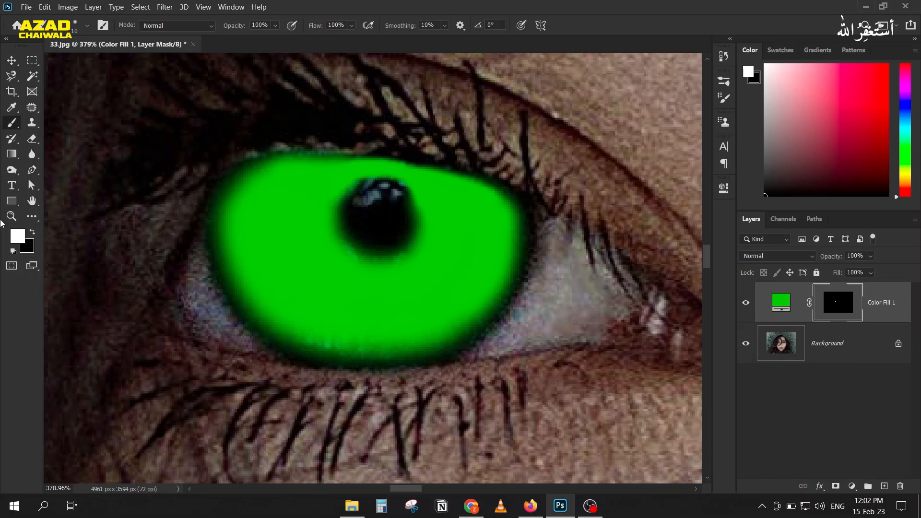
Paint black on the mask over the left eye's pupil to clear the green from it
click(33, 232)
key(bracketright)
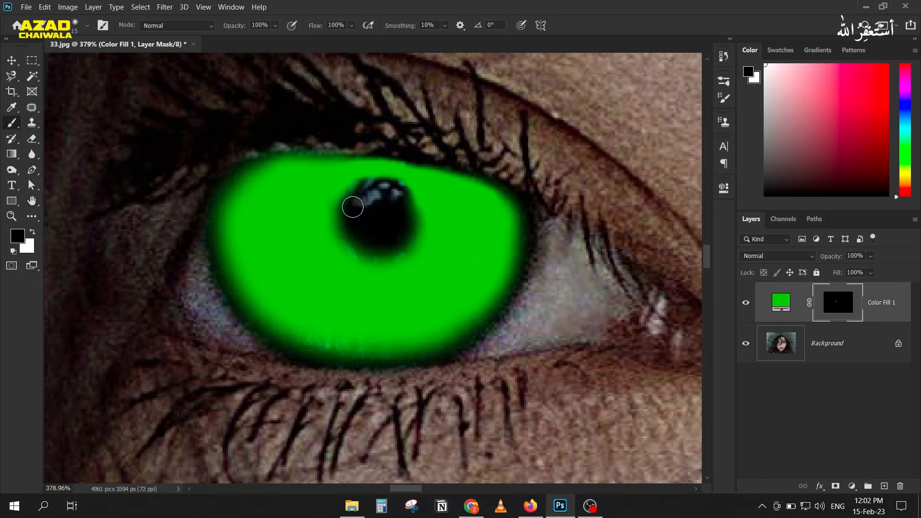
mouse_move(355, 197)
mouse_down()
mouse_move(375, 189)
mouse_move(405, 203)
mouse_move(401, 224)
mouse_move(362, 239)
mouse_move(347, 217)
mouse_move(350, 199)
mouse_move(380, 186)
mouse_move(403, 208)
mouse_move(391, 235)
mouse_move(362, 241)
mouse_up()
scroll(323, 211, down, 10)
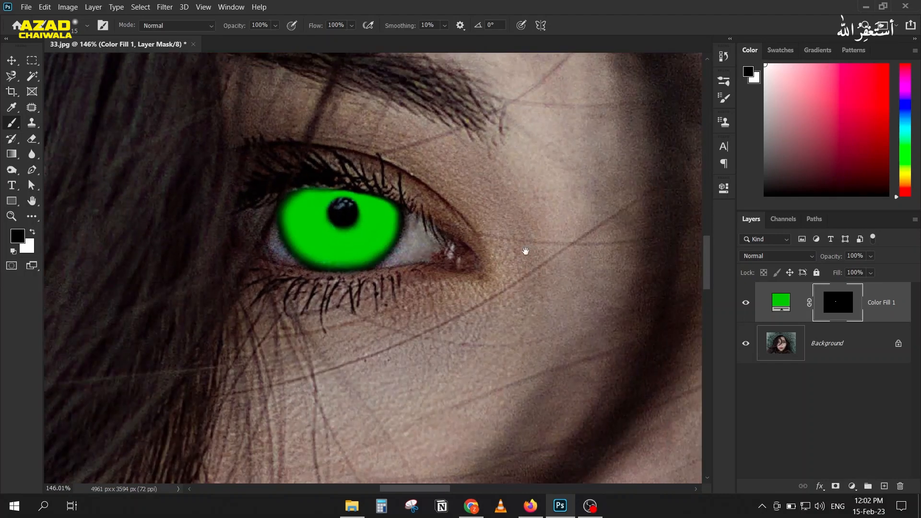
Paint white on the mask over the sides and lower part of the right iris with a larger brush
drag(528, 251, 150, 203)
drag(356, 204, 201, 213)
scroll(305, 208, up, 5)
key(bracketright)
key(bracketright)
key(bracketright)
key(bracketright)
key(bracketright)
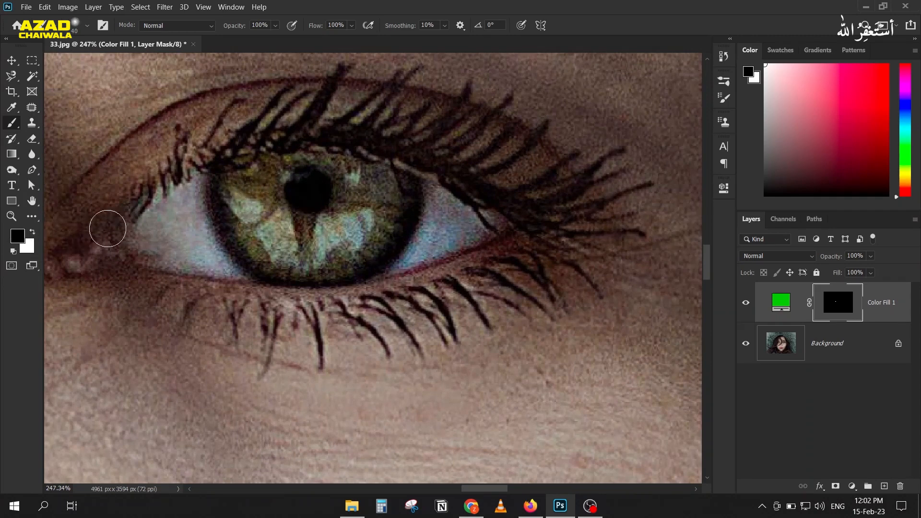
key(x)
mouse_move(285, 189)
mouse_down()
mouse_move(277, 232)
mouse_move(233, 188)
mouse_move(256, 229)
mouse_move(309, 252)
mouse_move(266, 234)
mouse_move(332, 236)
mouse_move(350, 220)
mouse_move(358, 183)
mouse_move(393, 193)
mouse_move(370, 241)
mouse_move(314, 263)
mouse_move(275, 255)
mouse_move(254, 234)
mouse_move(321, 228)
mouse_up()
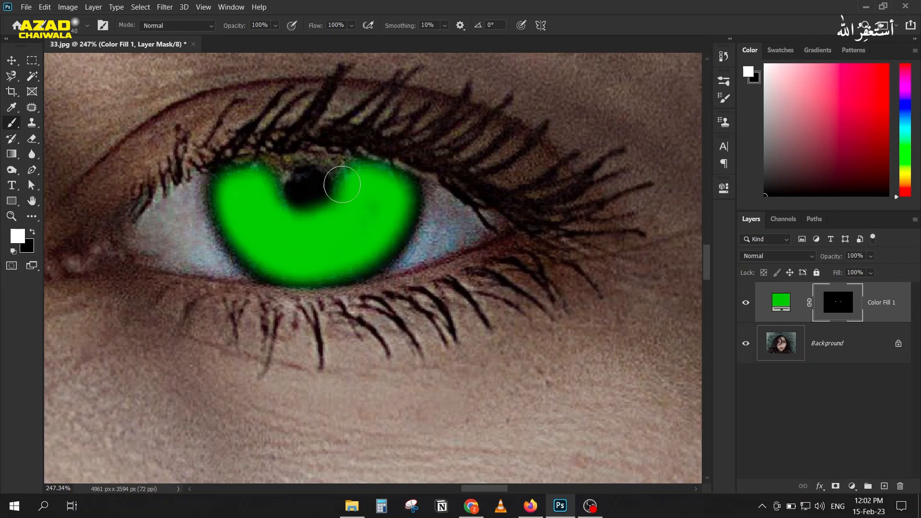
Fill in the remaining upper area and edges of the right iris on the mask with a smaller white brush
scroll(339, 186, up, 5)
key(bracketleft)
key(bracketleft)
mouse_move(180, 161)
mouse_down()
mouse_move(236, 137)
mouse_move(320, 130)
mouse_move(455, 162)
mouse_move(481, 177)
mouse_move(494, 218)
mouse_move(442, 289)
mouse_move(358, 201)
mouse_move(342, 142)
mouse_move(366, 174)
mouse_move(363, 211)
mouse_move(299, 255)
mouse_move(257, 252)
mouse_move(229, 233)
mouse_move(206, 195)
mouse_move(213, 158)
mouse_move(249, 136)
mouse_move(232, 146)
mouse_move(205, 209)
mouse_move(221, 223)
mouse_up()
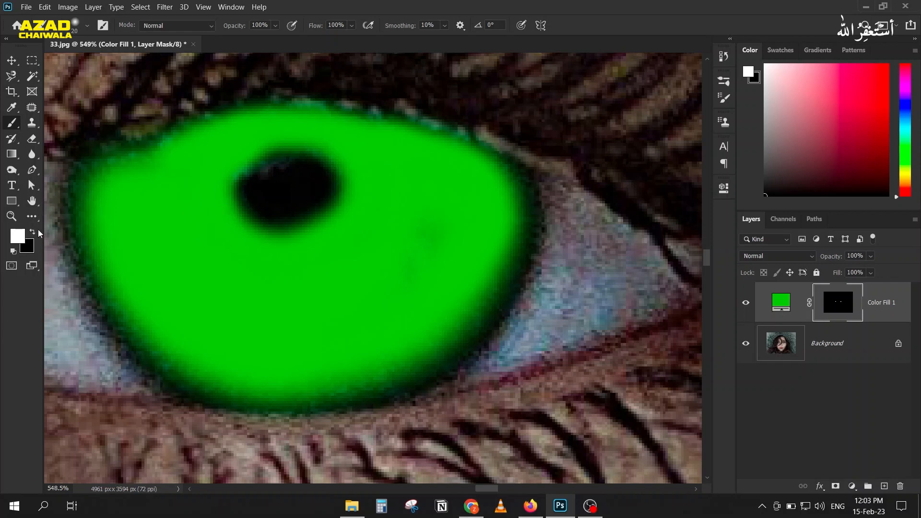
Paint black on the mask over the right eye's pupil to clear the green and round its outline
click(32, 232)
mouse_move(294, 191)
mouse_down()
mouse_move(268, 186)
mouse_move(278, 175)
mouse_move(313, 174)
mouse_move(321, 193)
mouse_move(314, 212)
mouse_move(288, 226)
mouse_move(256, 206)
mouse_move(247, 190)
mouse_move(254, 170)
mouse_move(297, 160)
mouse_move(318, 168)
mouse_move(331, 190)
mouse_move(321, 211)
mouse_move(272, 227)
mouse_move(251, 194)
mouse_move(281, 164)
mouse_up()
scroll(281, 180, down, 6)
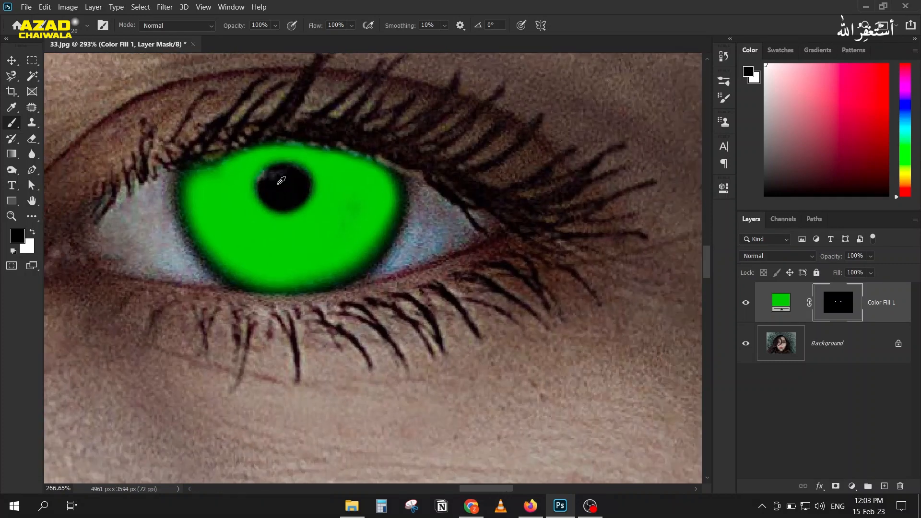
Set the green color fill layer's blend mode to Overlay and check how it blends into both irises
scroll(278, 181, down, 5)
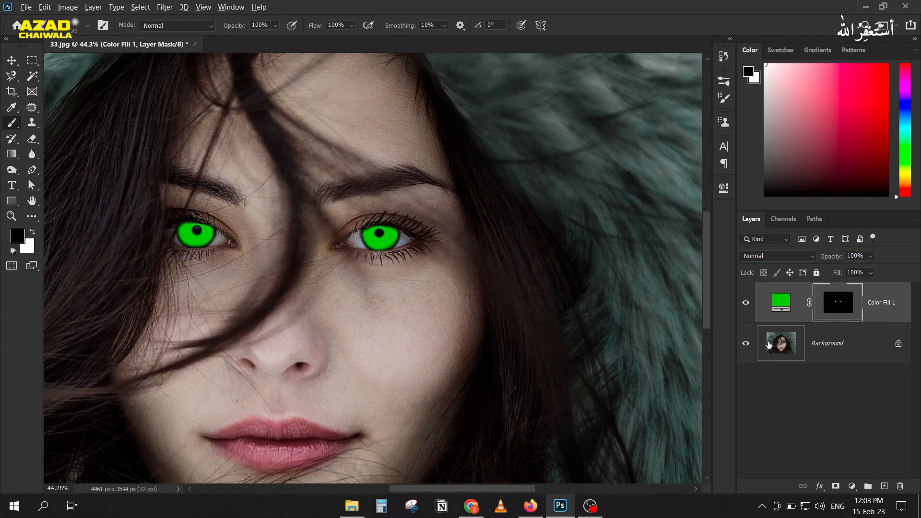
click(769, 345)
key(ctrl+0)
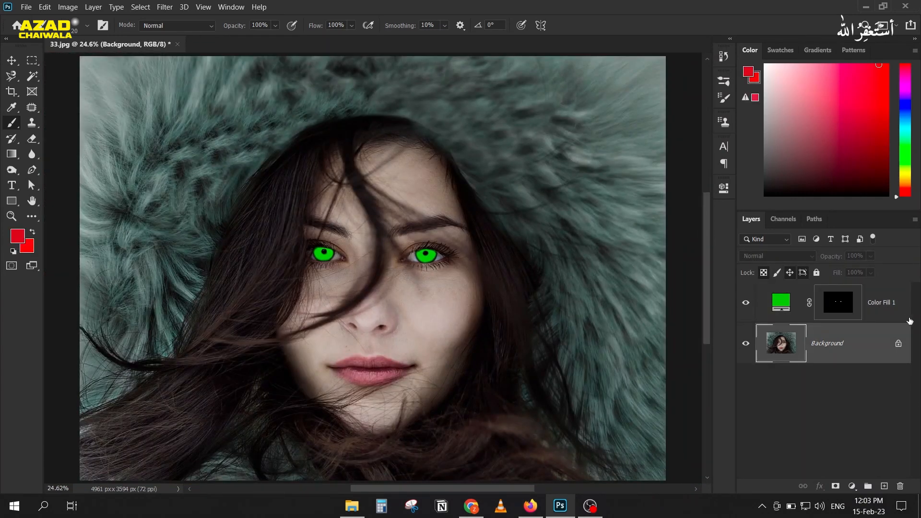
click(797, 297)
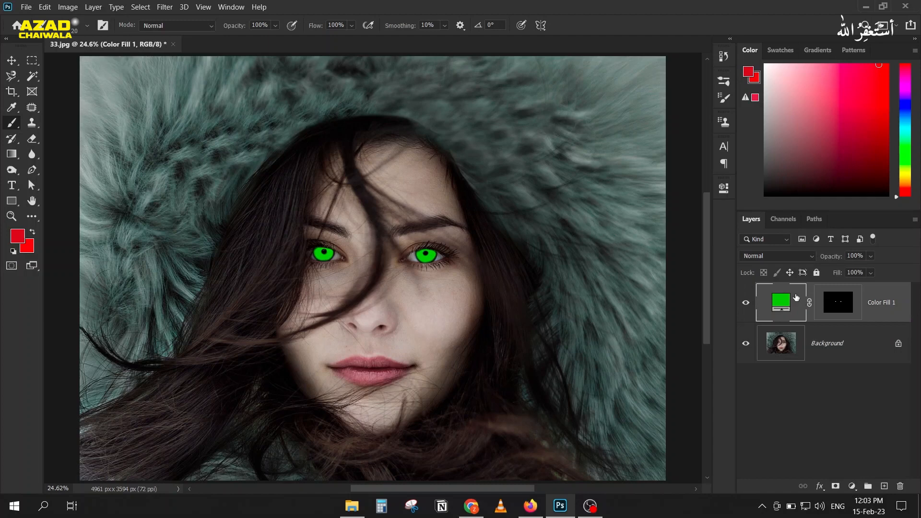
click(761, 261)
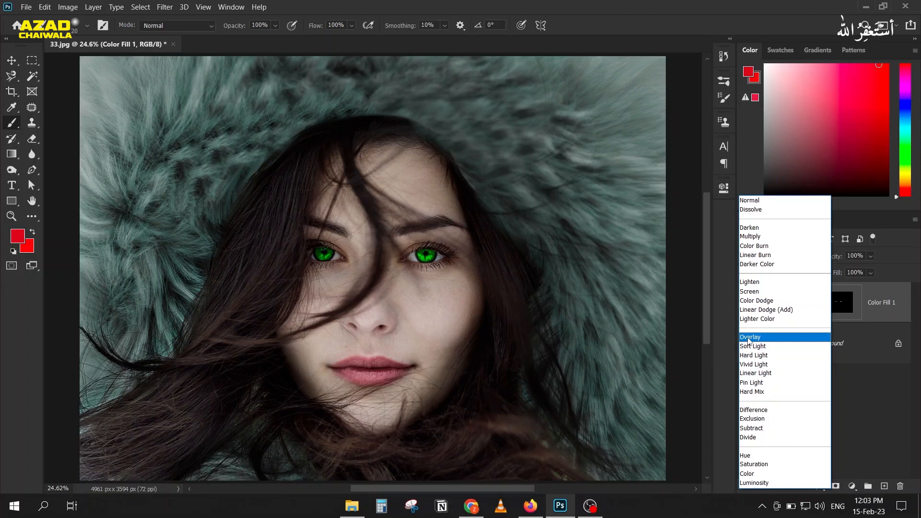
click(749, 338)
scroll(433, 260, up, 5)
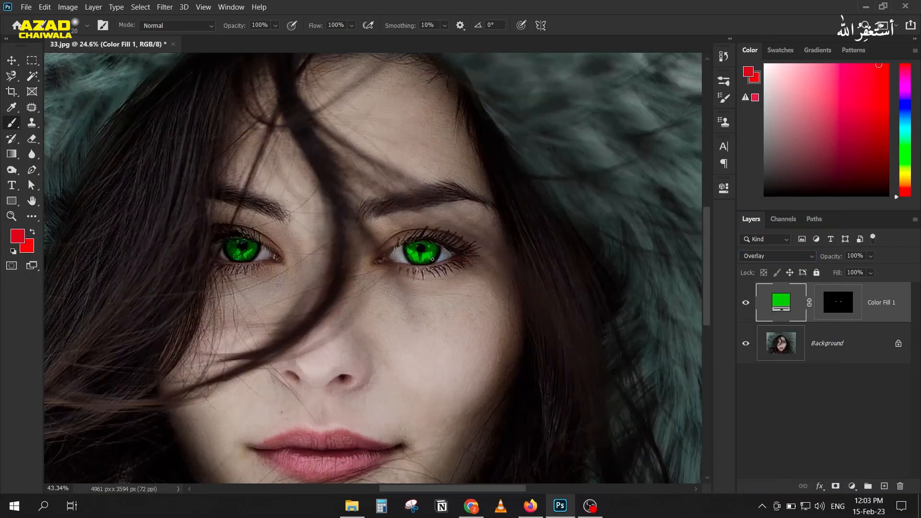
drag(155, 310, 259, 321)
scroll(231, 348, down, 2)
scroll(233, 345, down, 2)
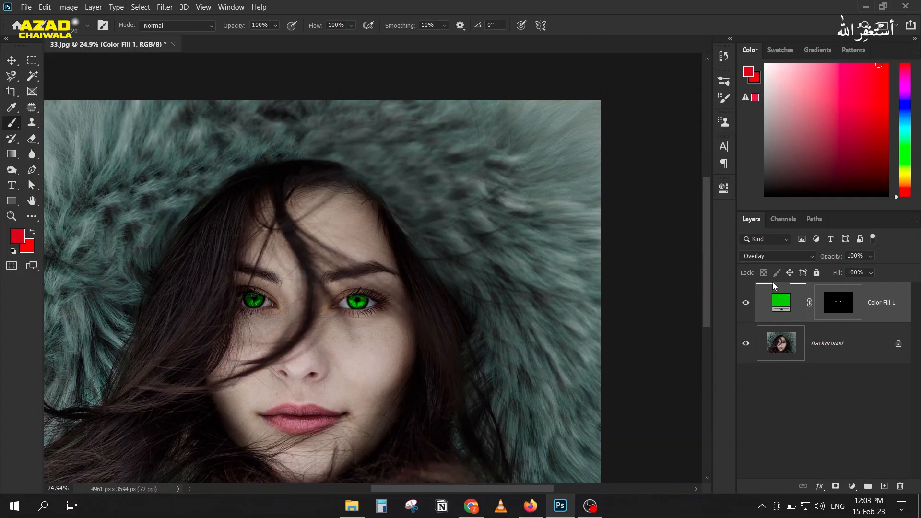
Sample the fur hood's color for the fill layer, then brighten it to the more saturated teal green 4ea47e
double_click(781, 303)
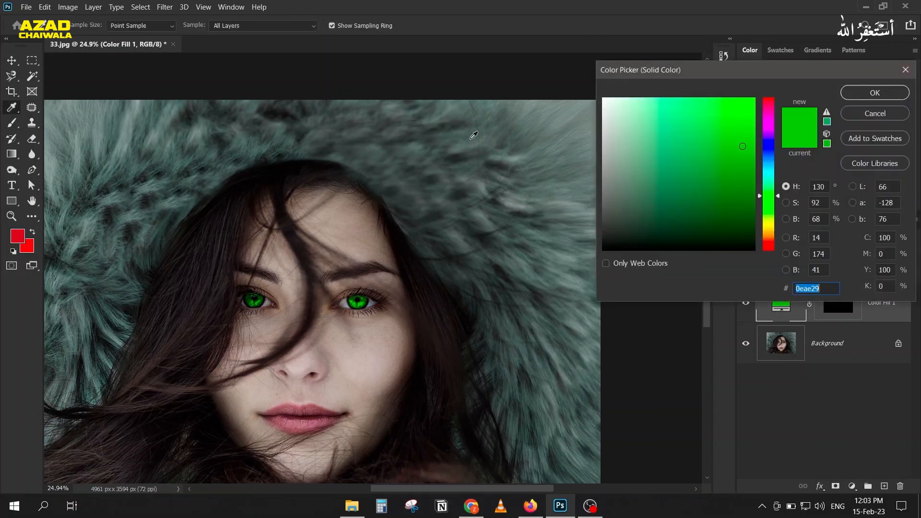
click(473, 137)
click(525, 118)
click(553, 145)
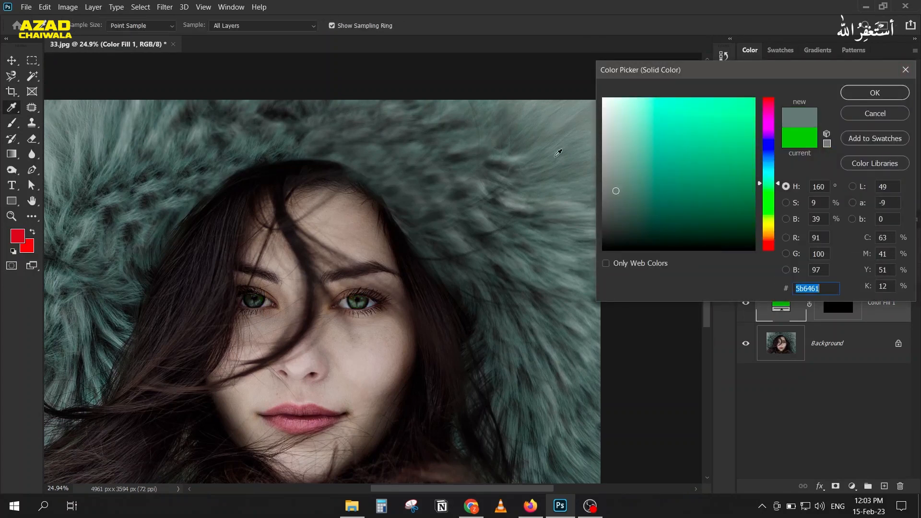
click(541, 182)
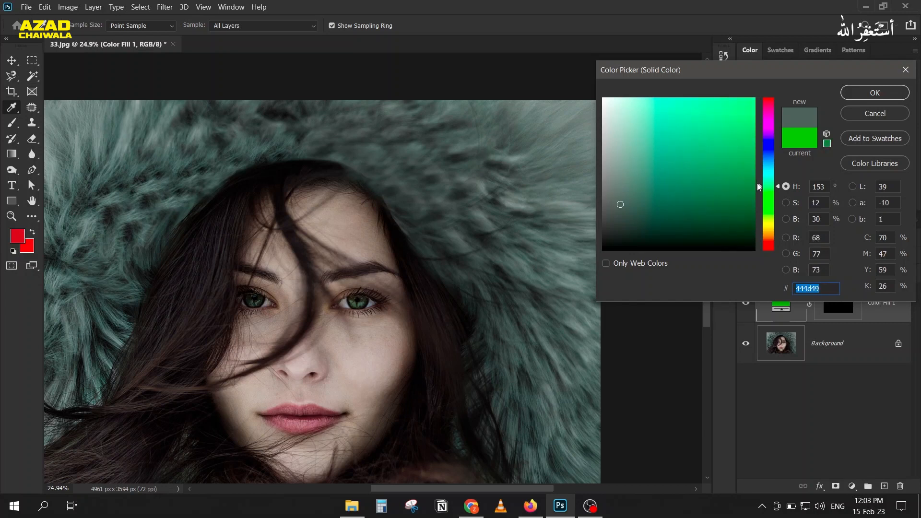
mouse_move(679, 180)
mouse_down()
mouse_move(695, 192)
mouse_move(712, 157)
mouse_move(693, 152)
mouse_up()
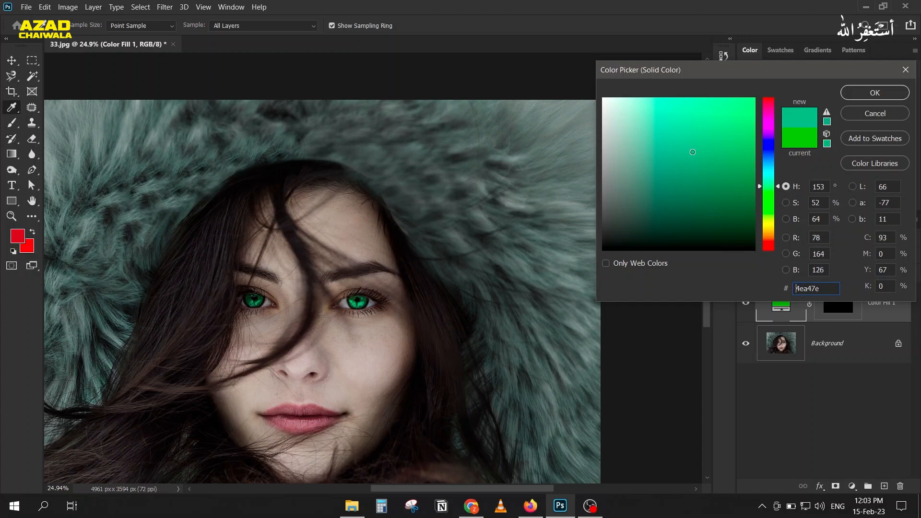
click(889, 99)
key(b)
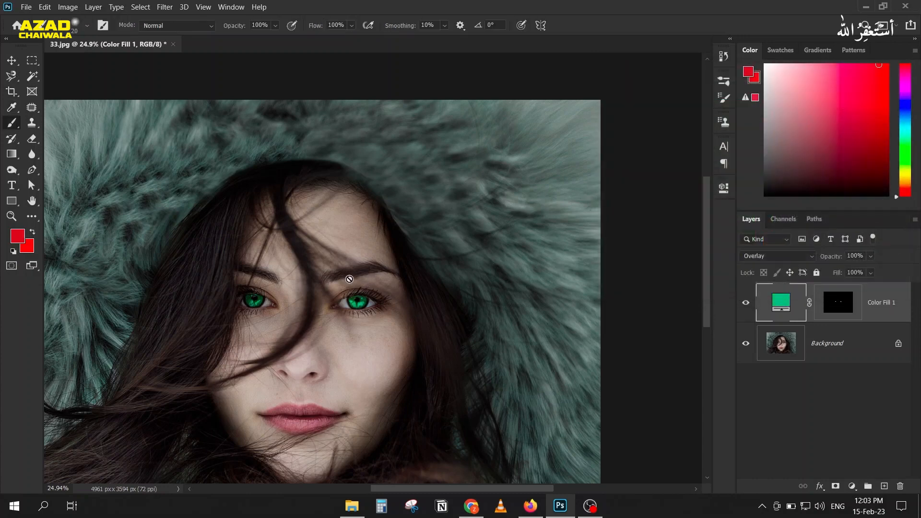
Try Linear Burn on the color fill layer, then set its blend mode to Hue and review the eyes
scroll(307, 313, up, 5)
scroll(293, 317, up, 2)
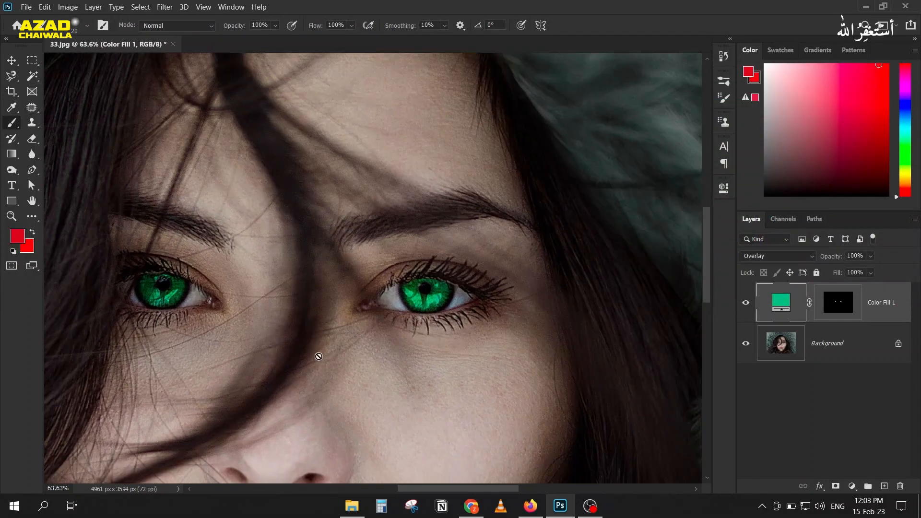
click(766, 259)
click(766, 326)
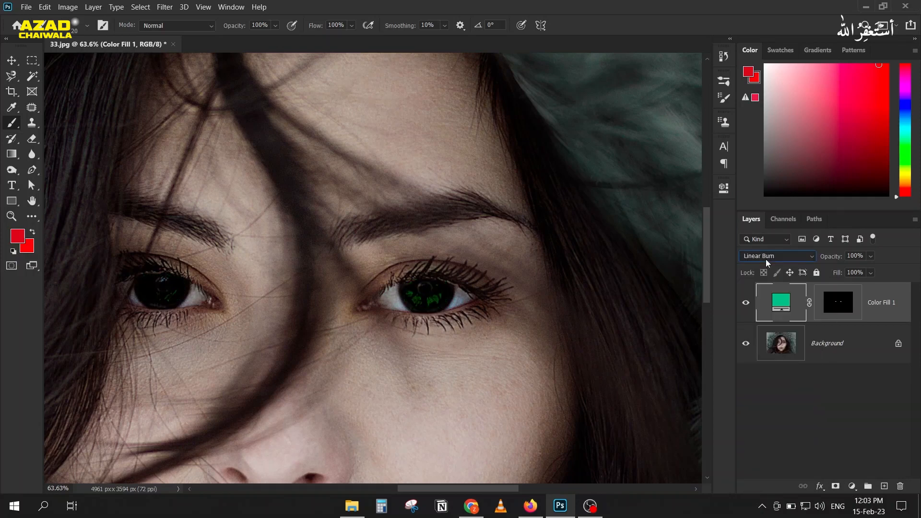
click(765, 259)
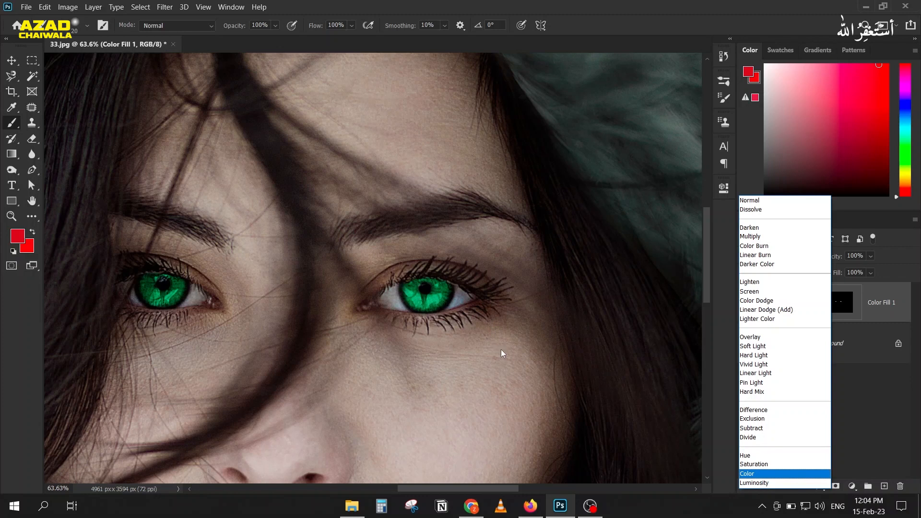
click(745, 458)
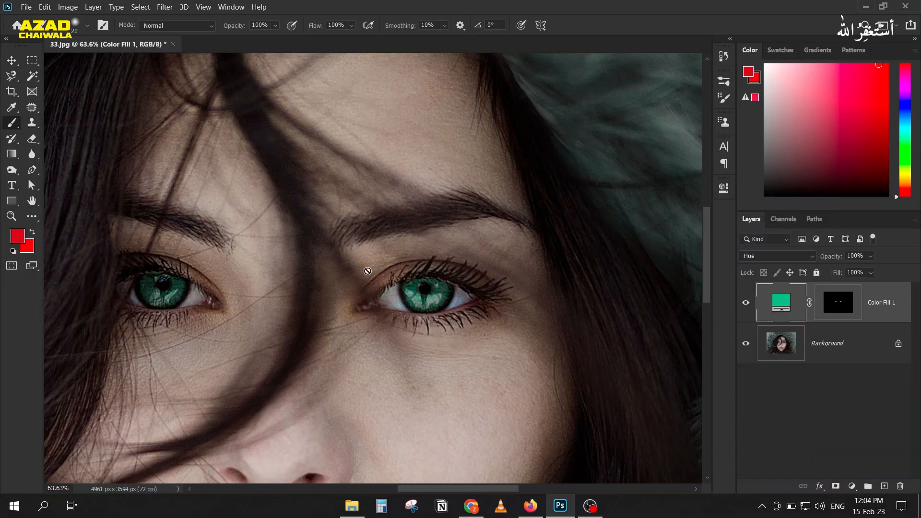
scroll(370, 276, down, 3)
scroll(412, 285, down, 5)
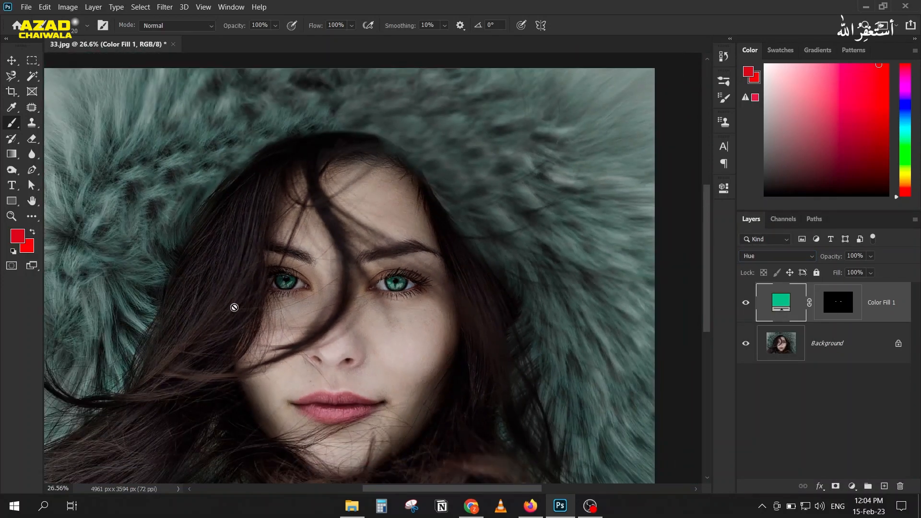
scroll(233, 303, down, 3)
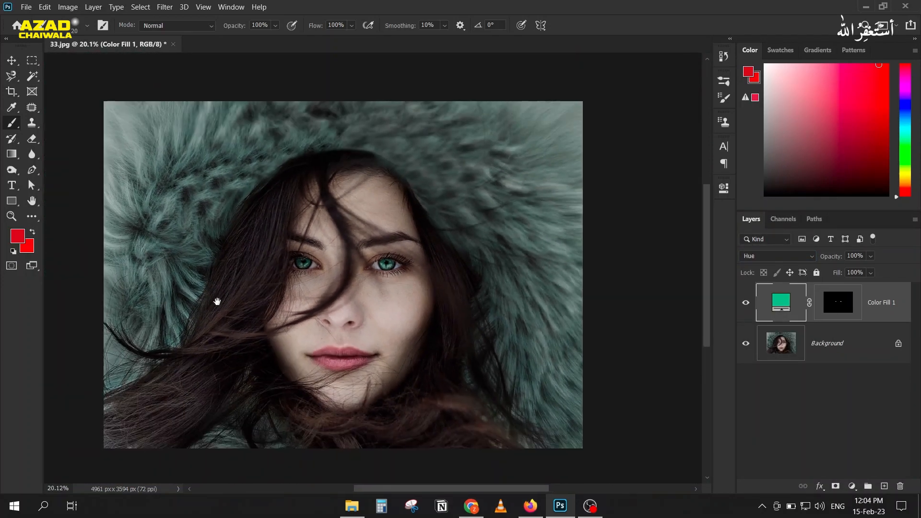
double_click(781, 301)
click(765, 212)
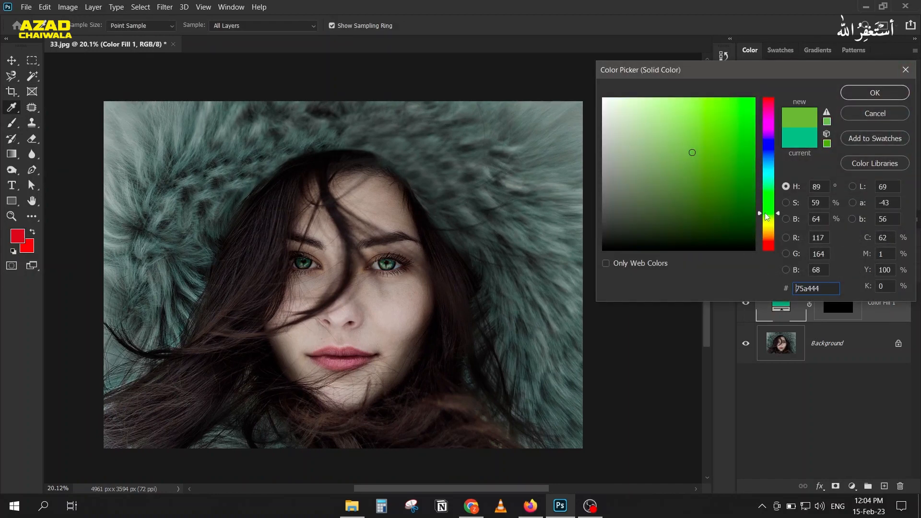
drag(766, 196, 764, 178)
drag(710, 132, 740, 112)
drag(763, 179, 773, 208)
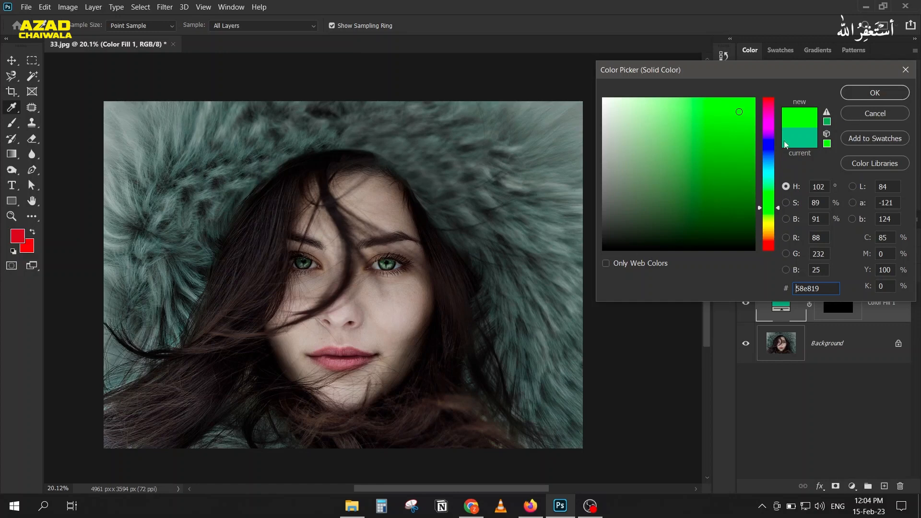
click(865, 112)
Check the recolored eyes up close and in the full portrait, then close 33.jpg
scroll(374, 266, up, 8)
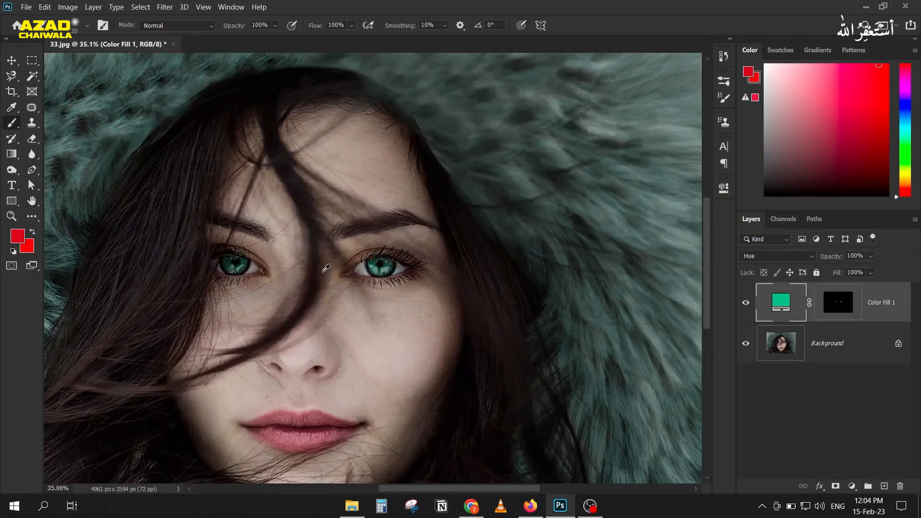
scroll(326, 268, down, 8)
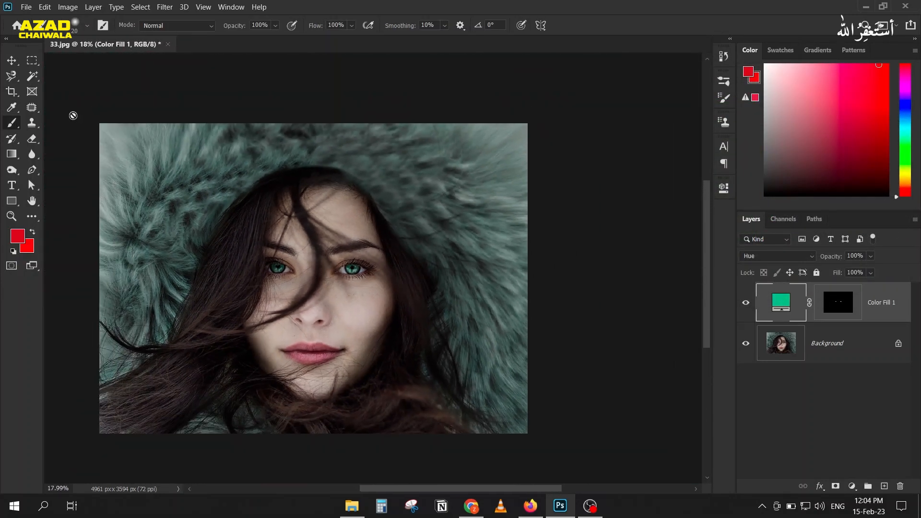
click(168, 44)
click(476, 199)
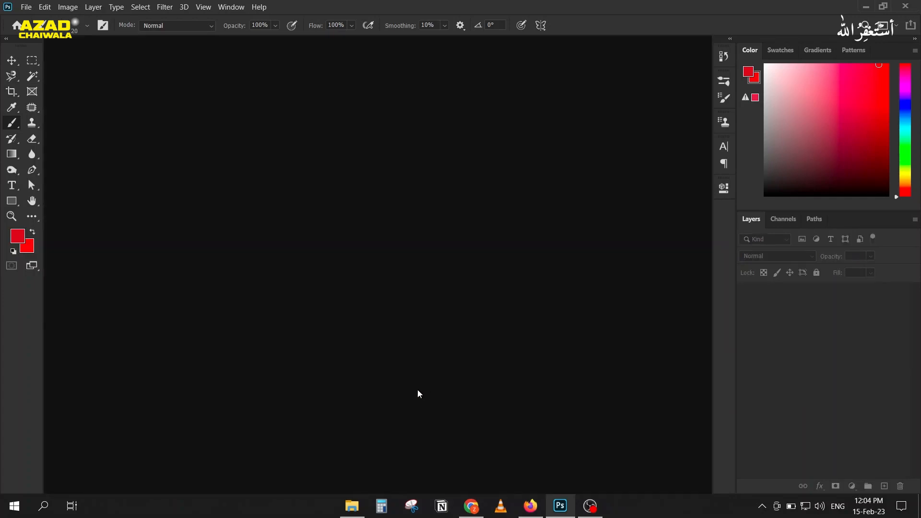
Open 34.jpg from the 02-Blending Modes folder in Photoshop, converting the document's colors to the working space
click(357, 504)
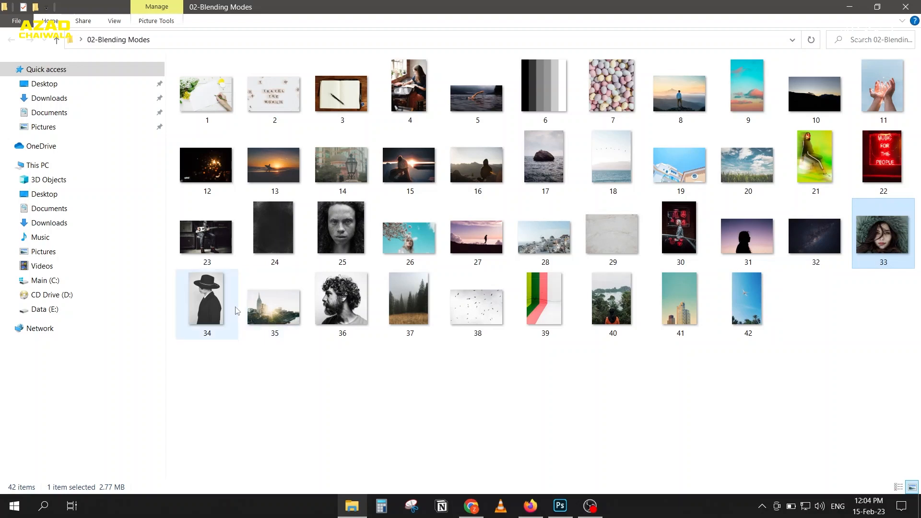
drag(213, 308, 361, 321)
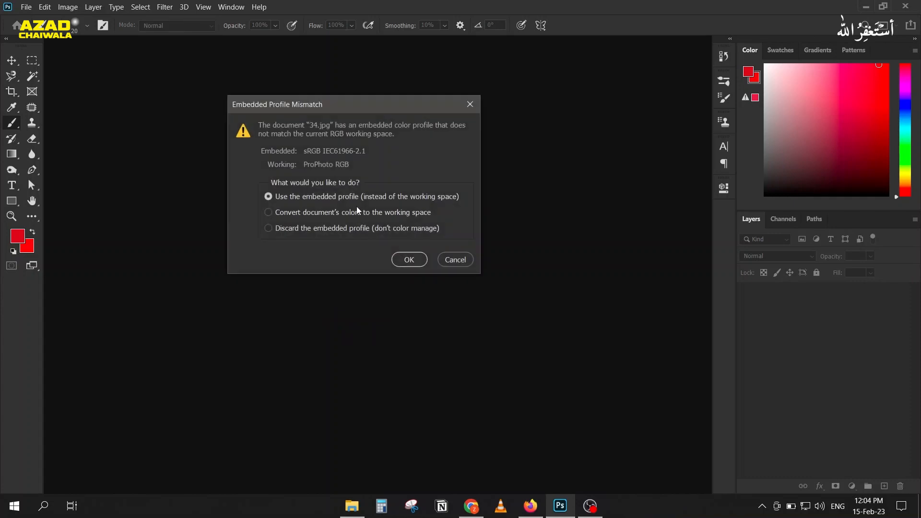
click(381, 212)
click(408, 260)
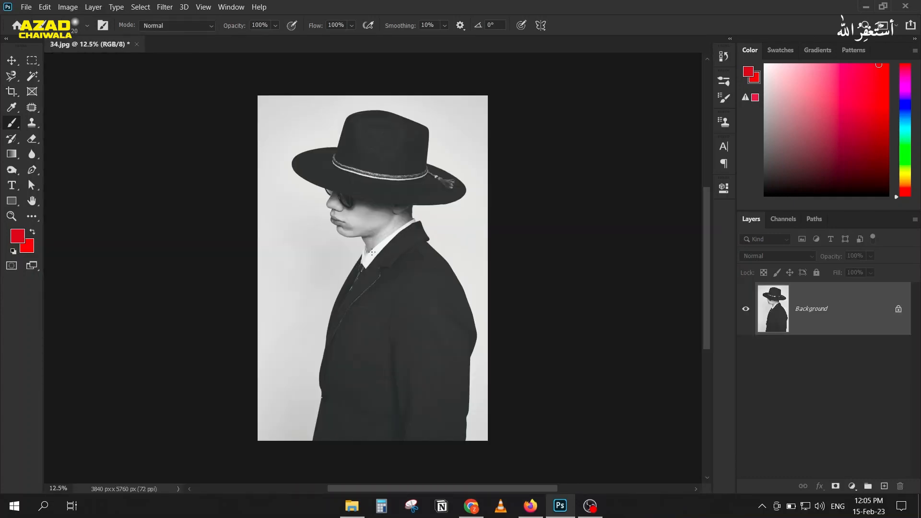
Extend the canvas upward to a height of 6500 pixels, anchoring the existing image at the bottom center
scroll(385, 222, down, 1)
drag(384, 243, 384, 255)
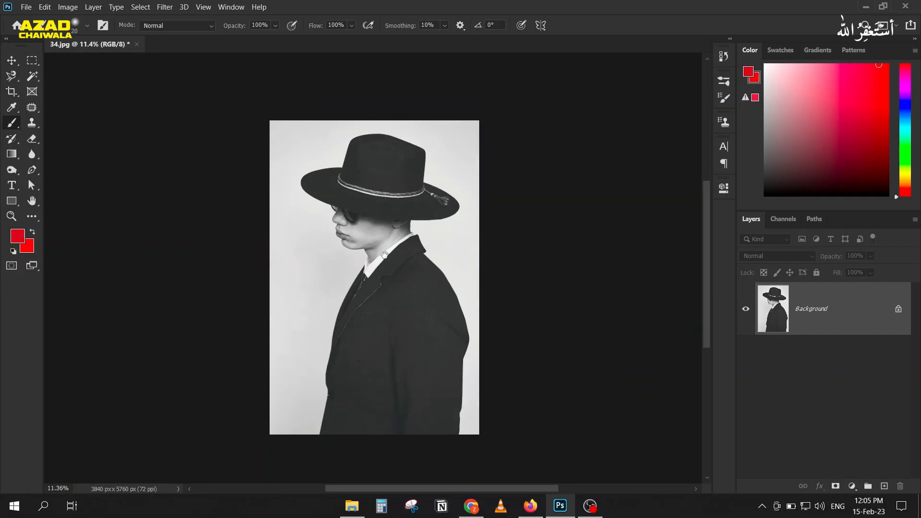
drag(346, 163, 342, 204)
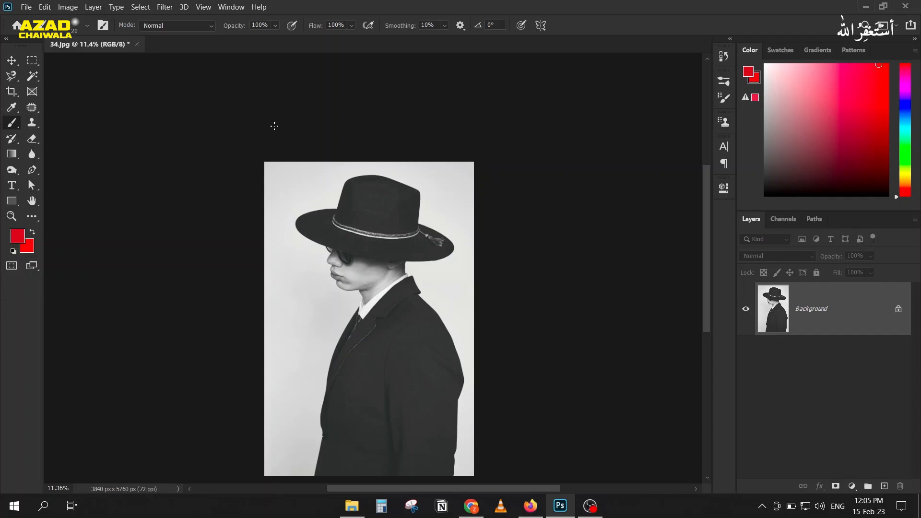
click(67, 7)
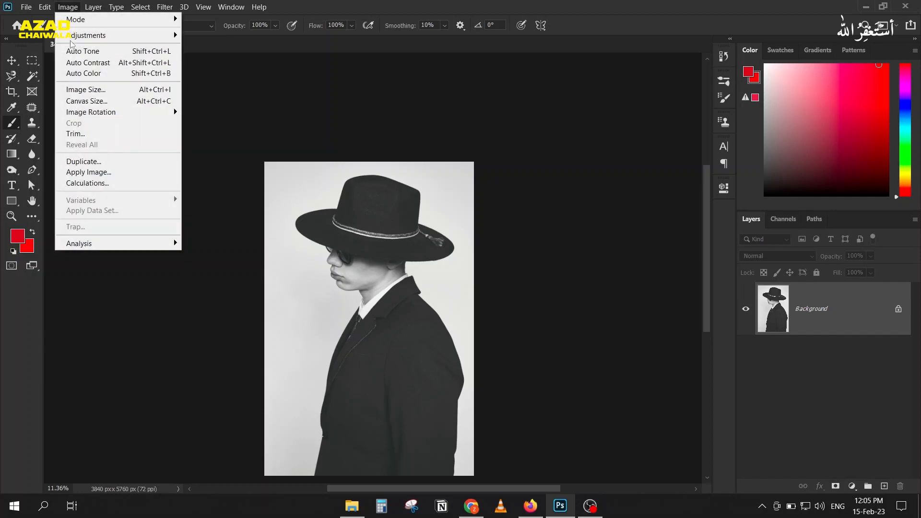
click(91, 101)
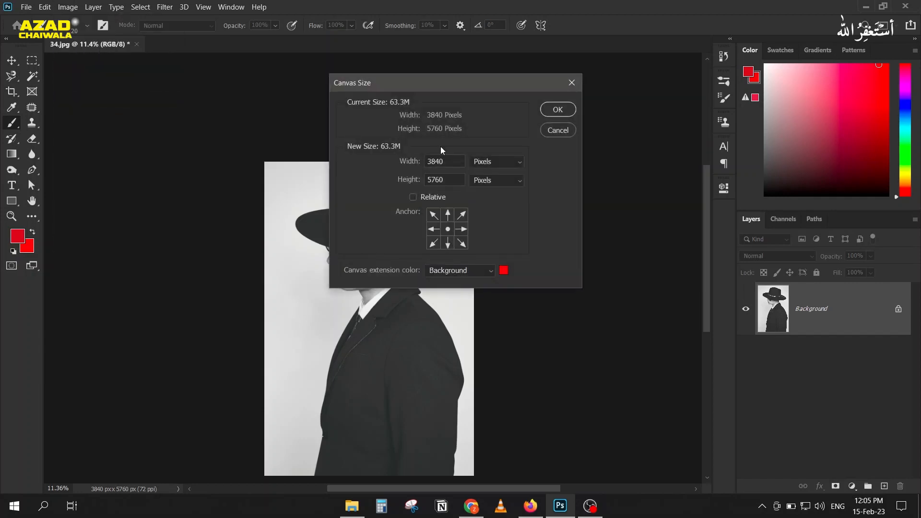
drag(417, 84, 571, 58)
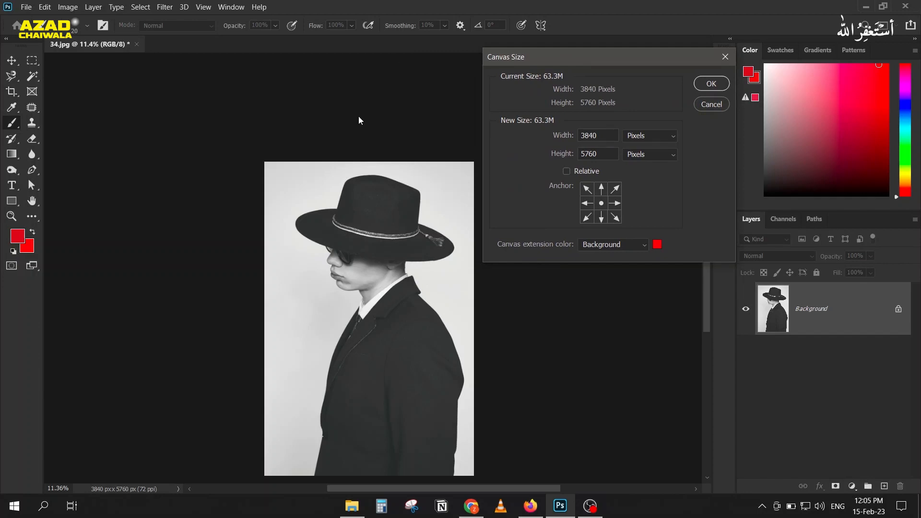
click(602, 218)
double_click(603, 153)
text(6500)
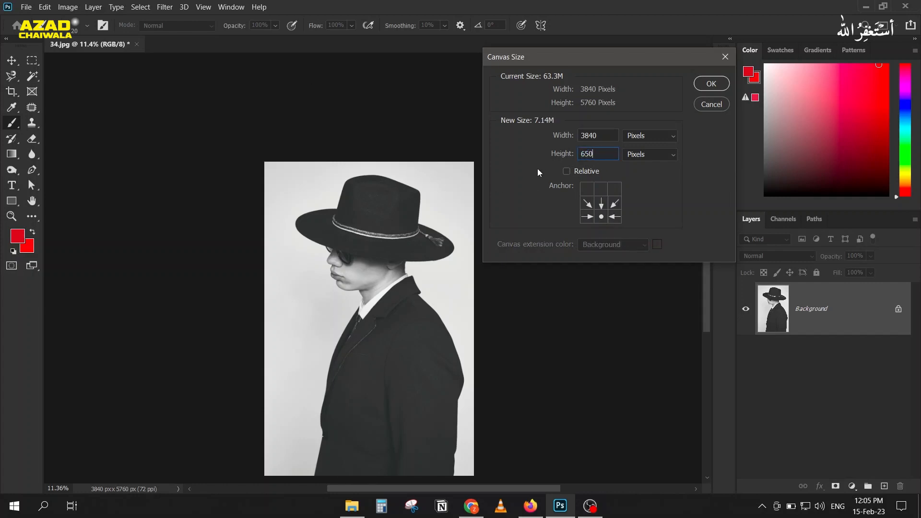
click(710, 84)
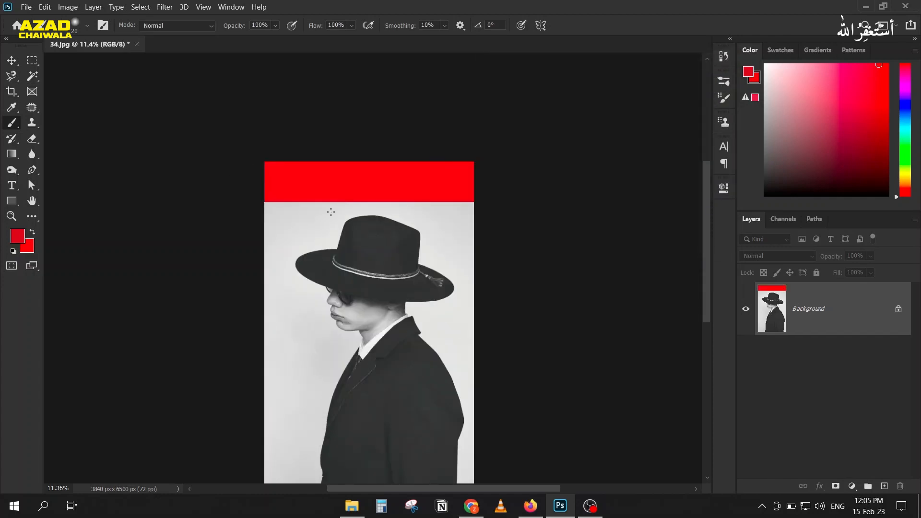
Select the red strip above the portrait with a slight overlap onto the photo and fill it using Content-Aware contents
key(m)
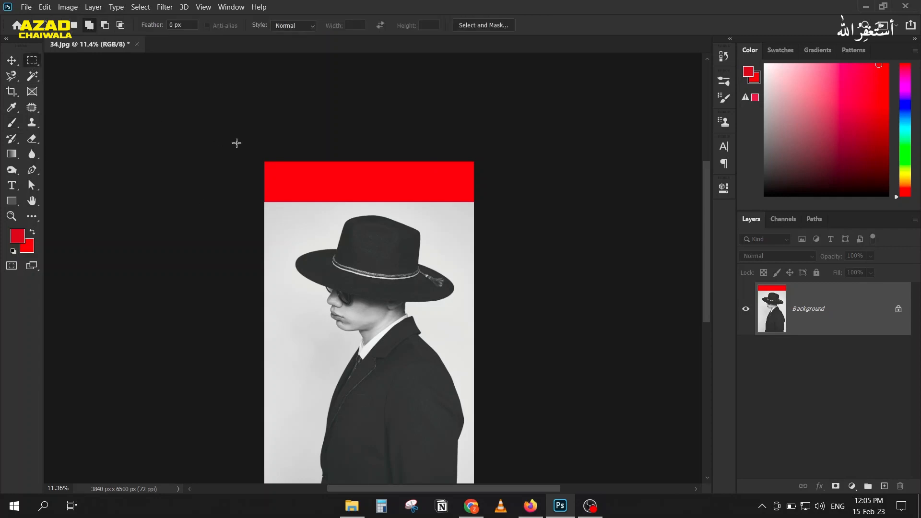
drag(263, 161, 484, 205)
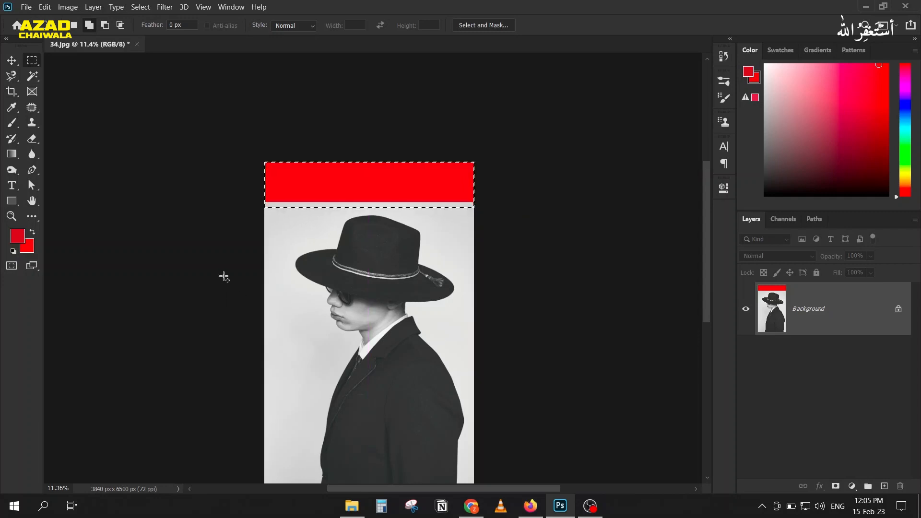
click(46, 5)
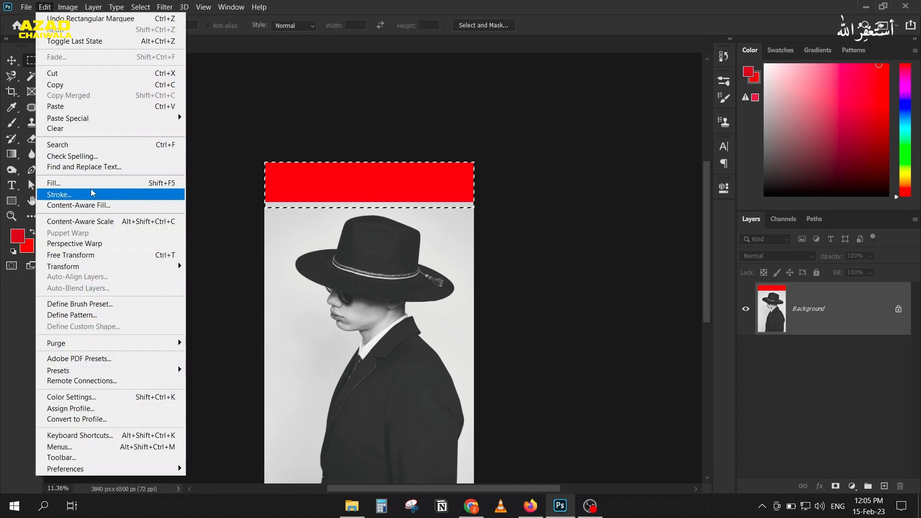
click(90, 183)
drag(196, 117, 126, 60)
click(155, 79)
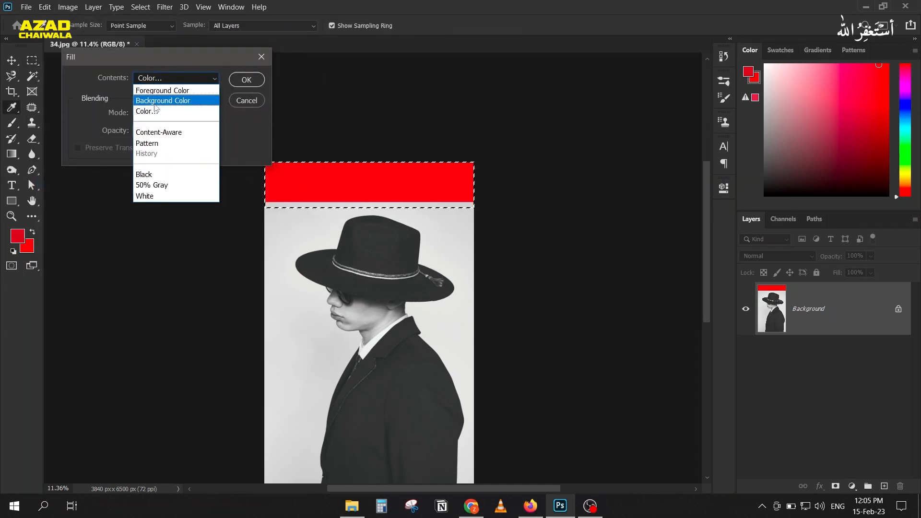
click(165, 132)
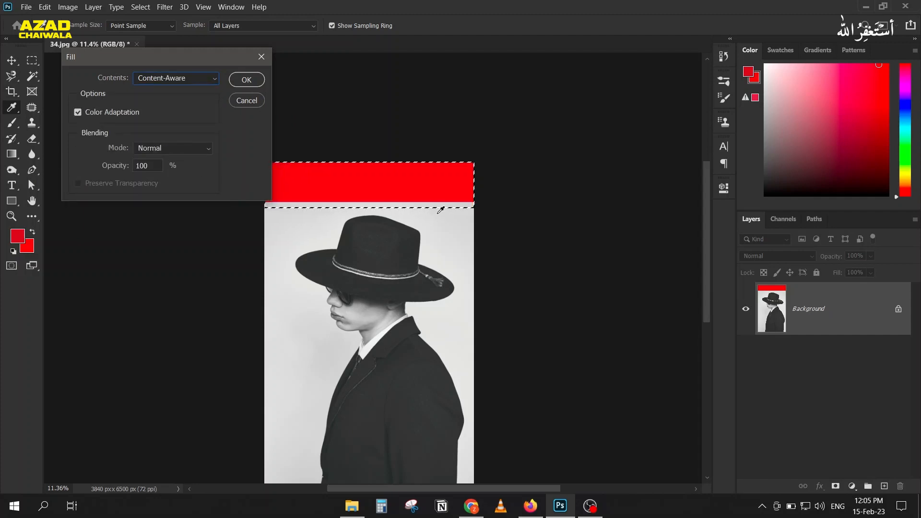
click(235, 79)
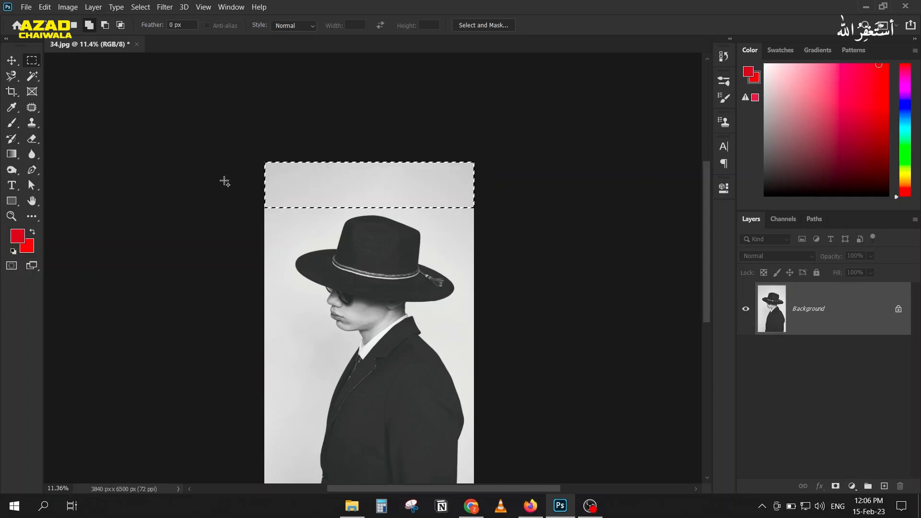
Undo the Content-Aware fill while keeping the strip above the portrait selected
key(ctrl+d)
key(ctrl+shift+d)
key(alt+BackSpace)
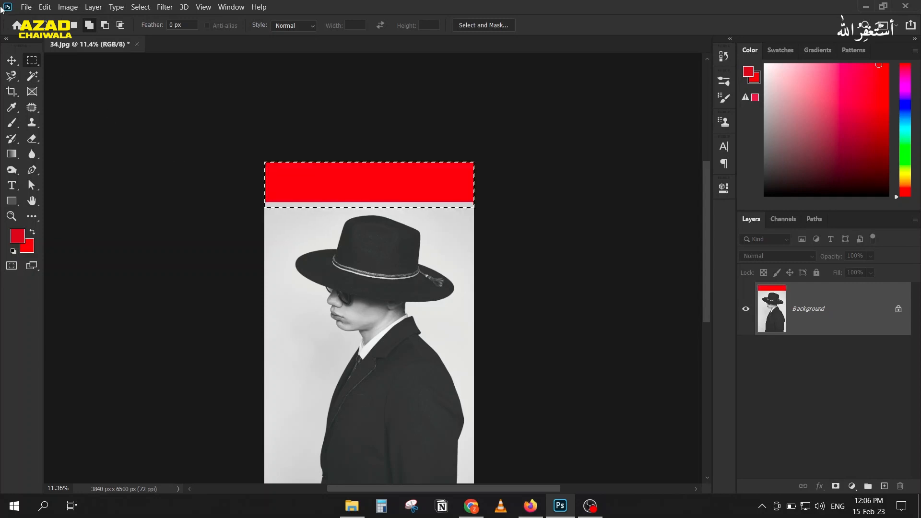
Start Content-Aware Fill on the strip with a Custom sampling area painted over the plain backdrop on both sides of the hat
click(45, 7)
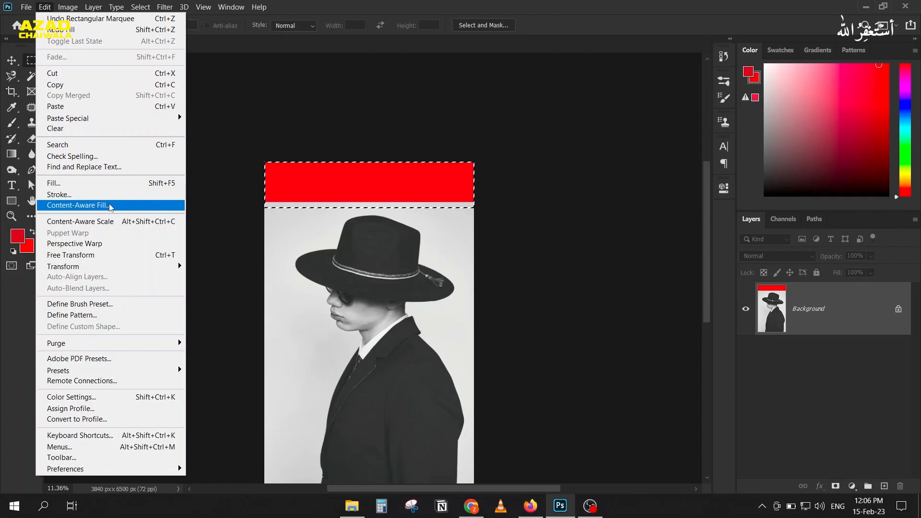
click(77, 205)
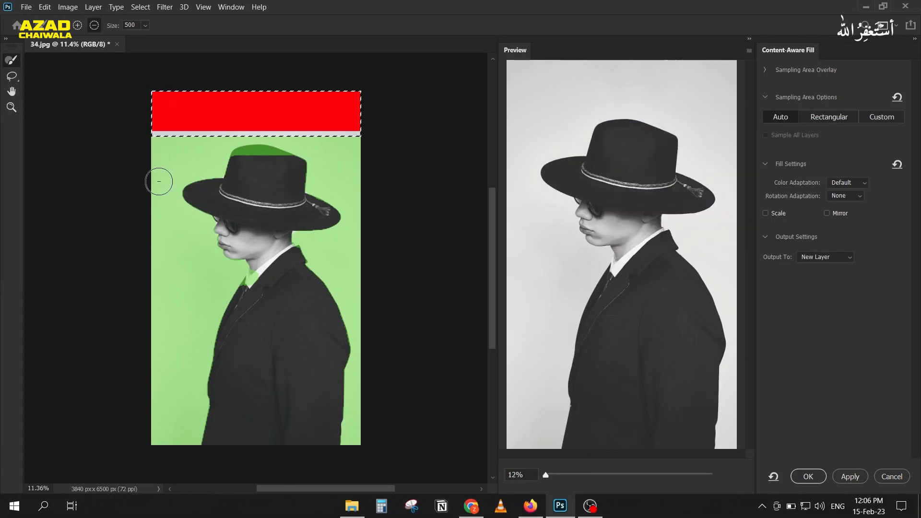
click(873, 120)
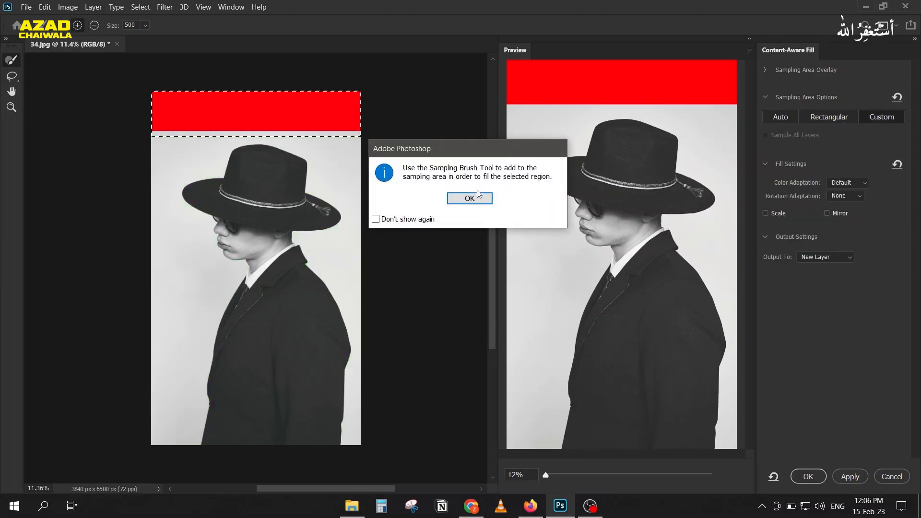
click(478, 195)
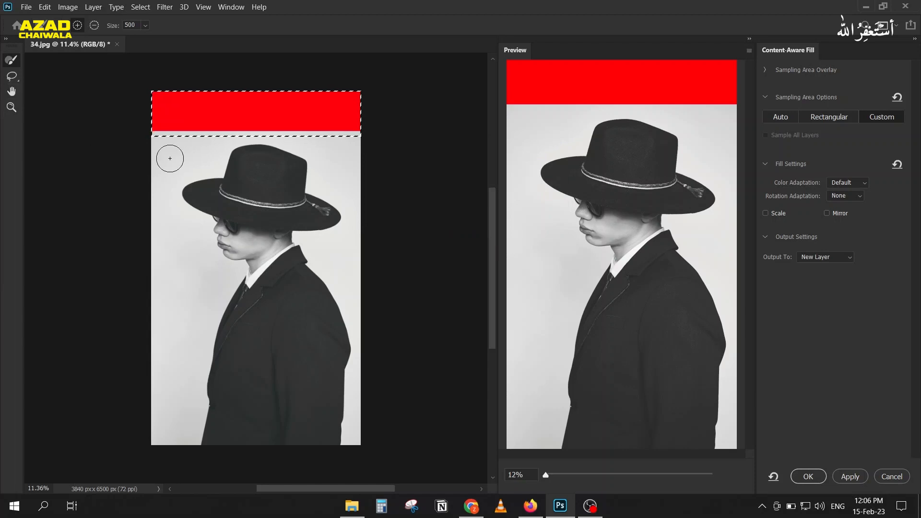
drag(163, 161, 160, 247)
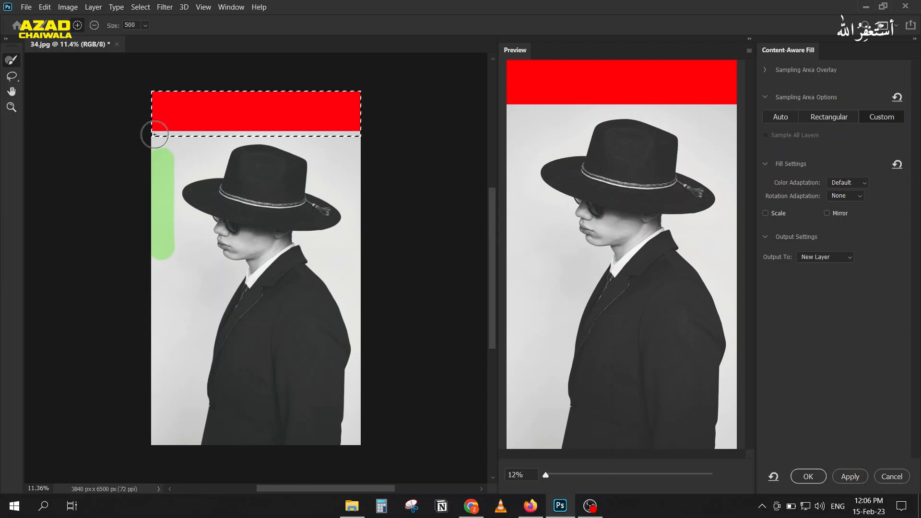
mouse_move(220, 149)
mouse_down()
mouse_move(180, 165)
mouse_move(198, 159)
mouse_move(167, 183)
mouse_up()
mouse_move(318, 149)
mouse_down()
mouse_move(345, 149)
mouse_move(353, 188)
mouse_move(328, 157)
mouse_move(340, 178)
mouse_move(333, 191)
mouse_move(346, 176)
mouse_move(366, 231)
mouse_move(334, 251)
mouse_move(336, 243)
mouse_move(353, 280)
mouse_move(347, 257)
mouse_move(361, 227)
mouse_move(342, 153)
mouse_up()
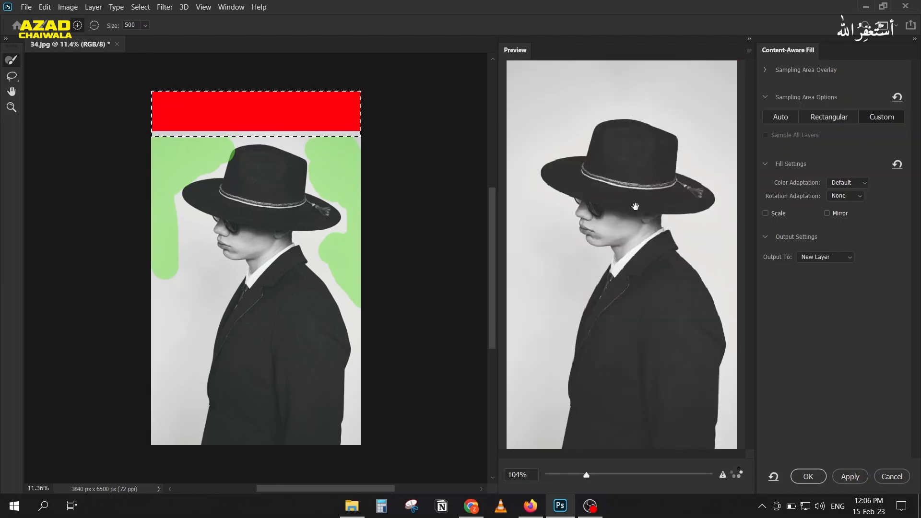
Try Very High color adaptation and mirroring for the Content-Aware Fill, then cancel the fill
click(847, 184)
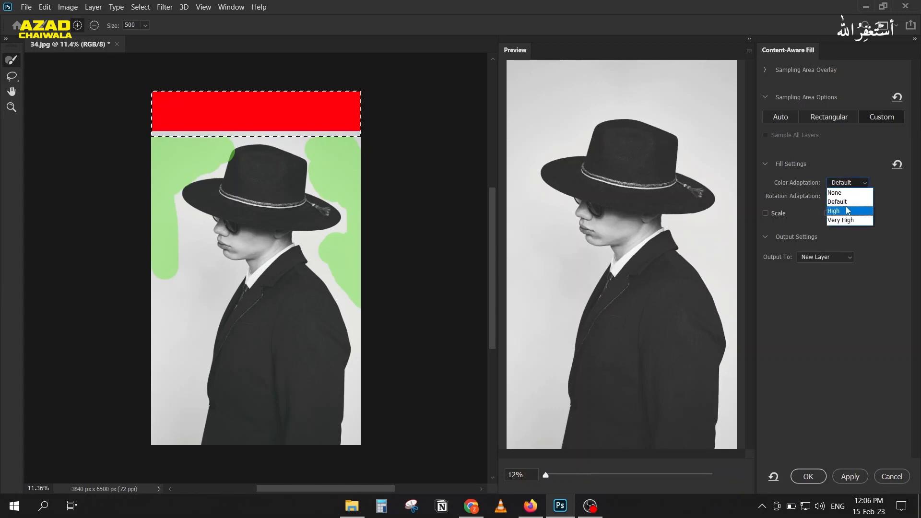
click(851, 219)
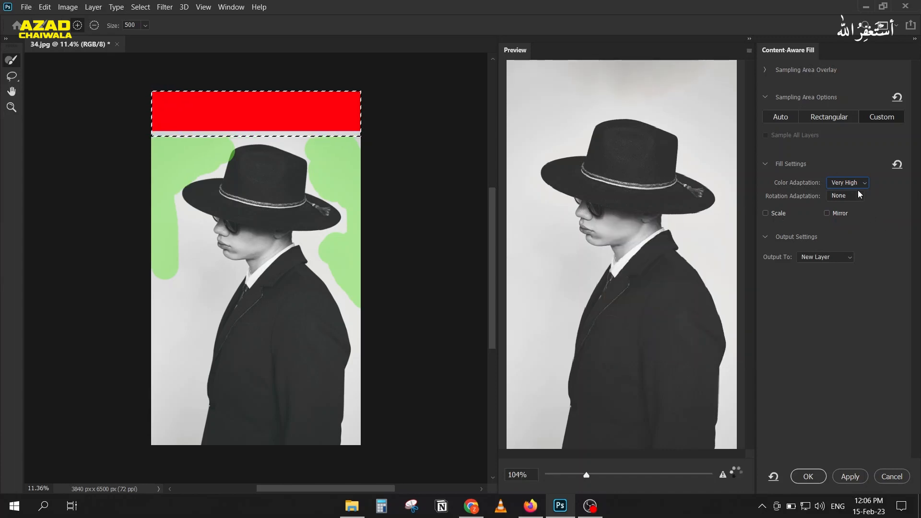
click(765, 163)
click(765, 163)
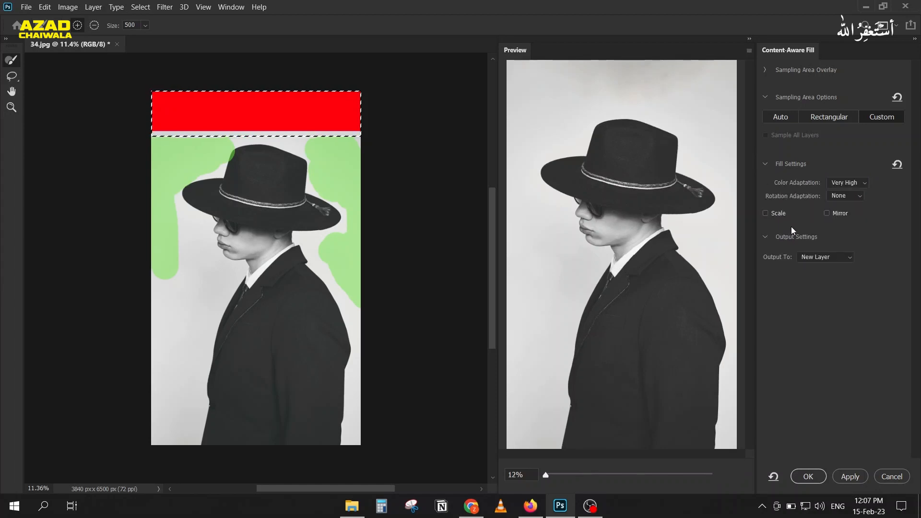
click(836, 213)
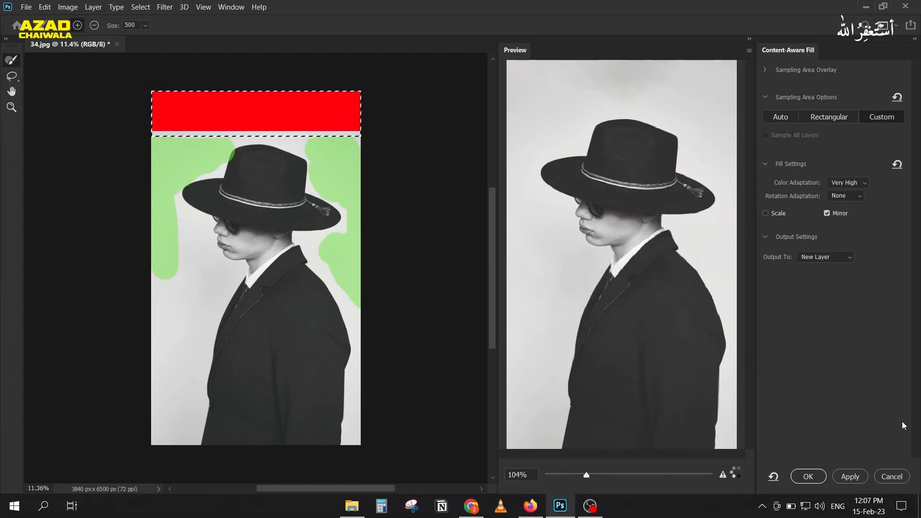
click(893, 477)
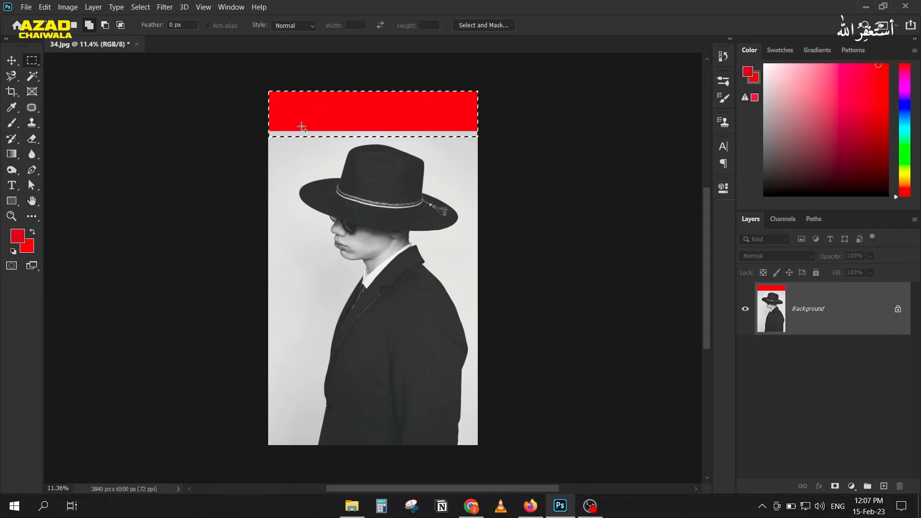
Clear the selection and undo the upward canvas extension
key(ctrl+d)
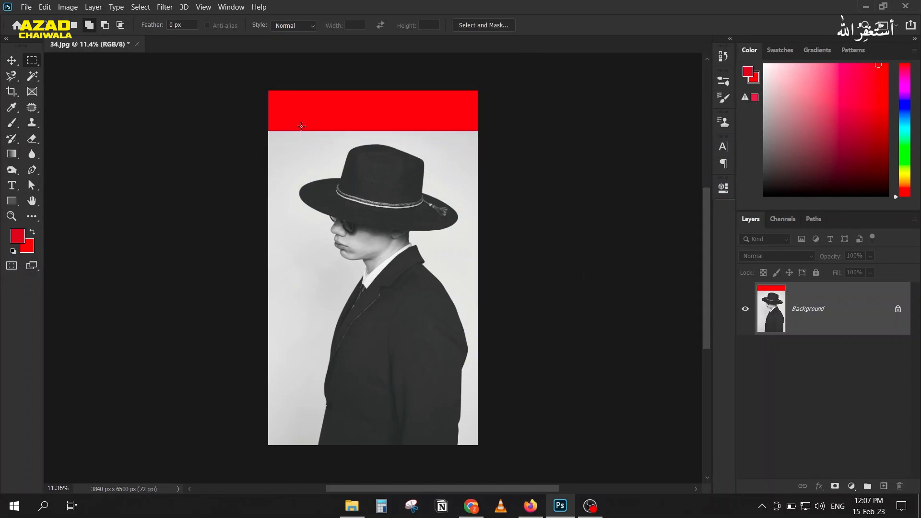
key(ctrl+shift+d)
key(ctrl+d)
key(ctrl+z)
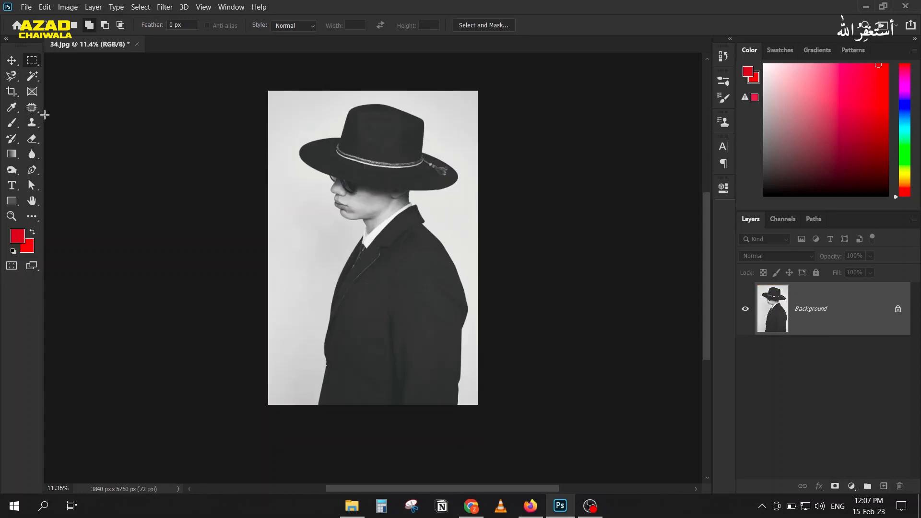
Extend the canvas upward to a height of about 6657 px with a Content-Aware crop
click(12, 93)
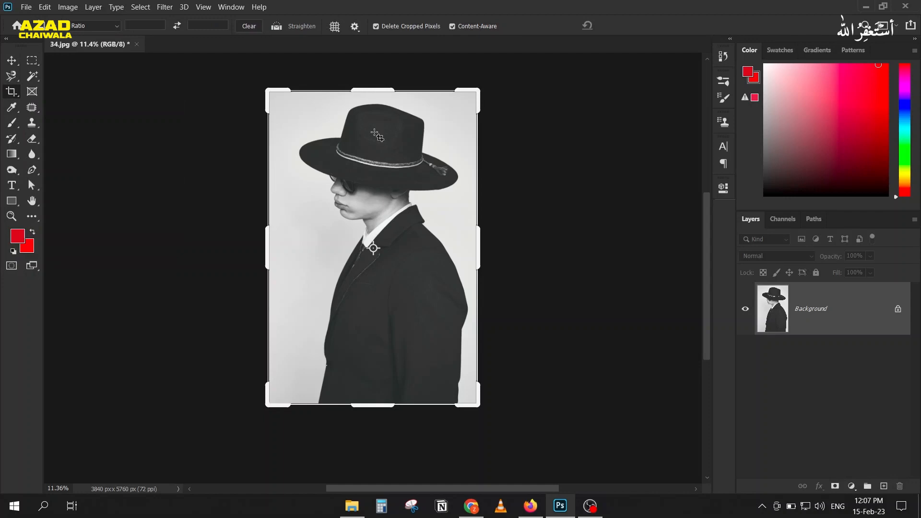
scroll(375, 132, up, 3)
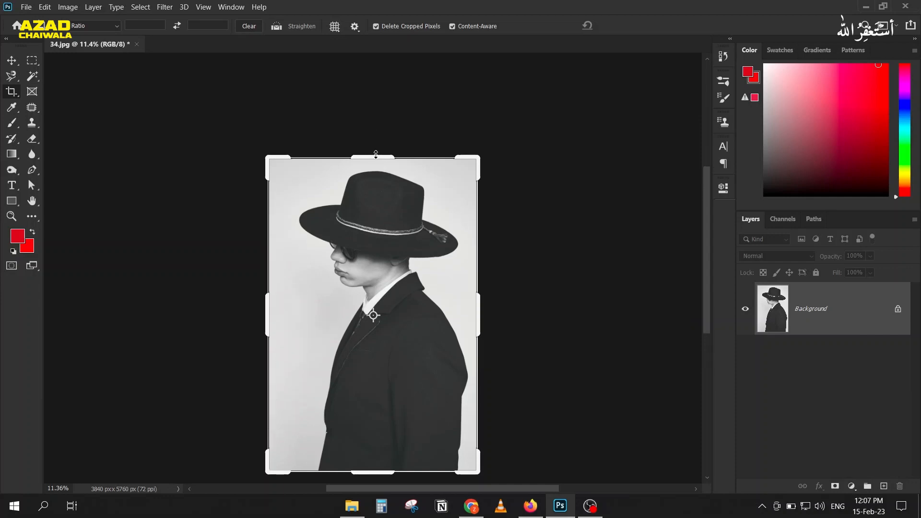
drag(374, 154, 375, 125)
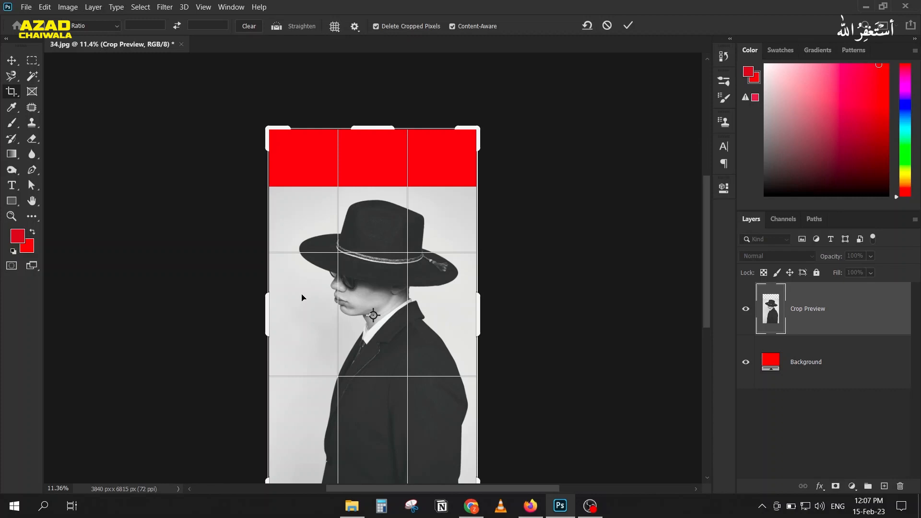
mouse_move(370, 126)
mouse_down()
mouse_move(369, 148)
mouse_move(363, 128)
mouse_up()
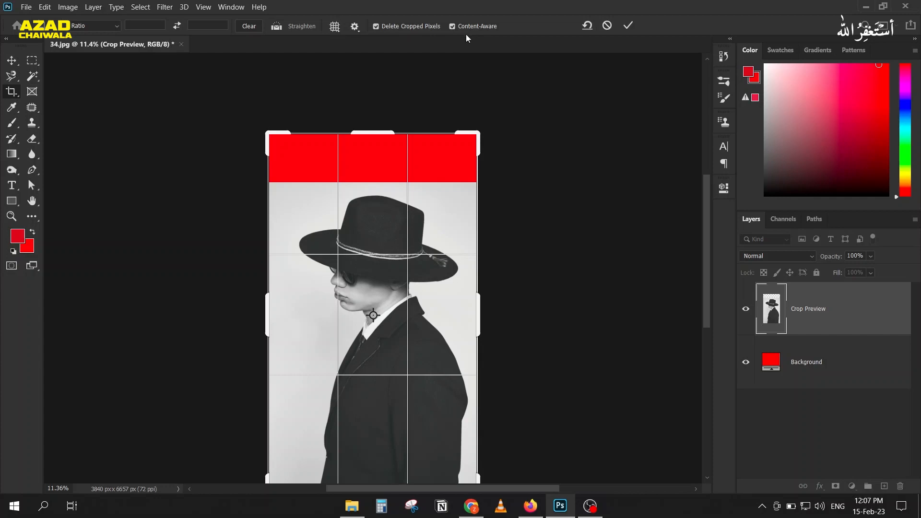
click(626, 27)
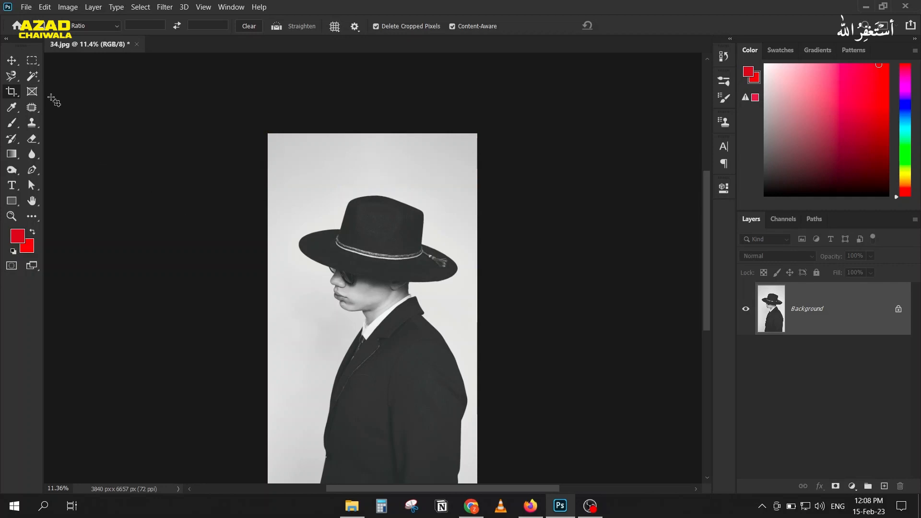
Widen the canvas to the right to about 4074 px with another Content-Aware crop
click(10, 94)
scroll(473, 325, down, 1)
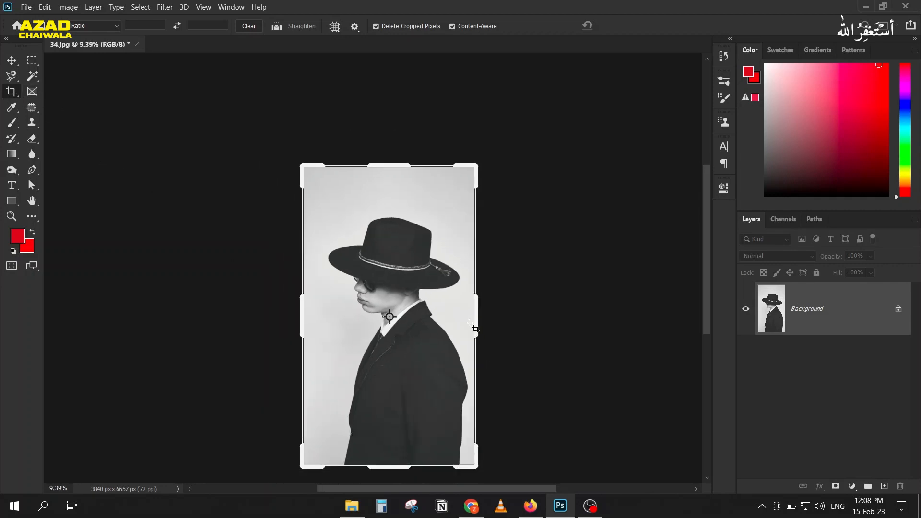
drag(478, 316, 485, 304)
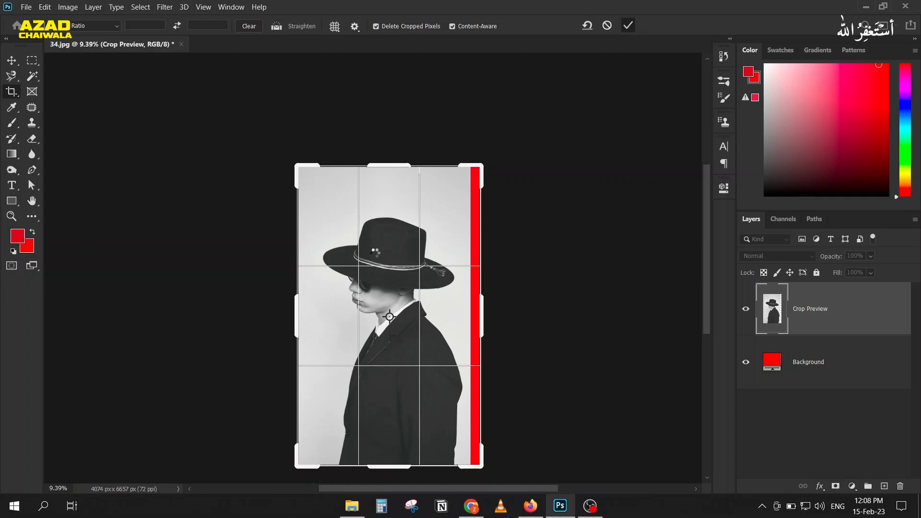
key(Return)
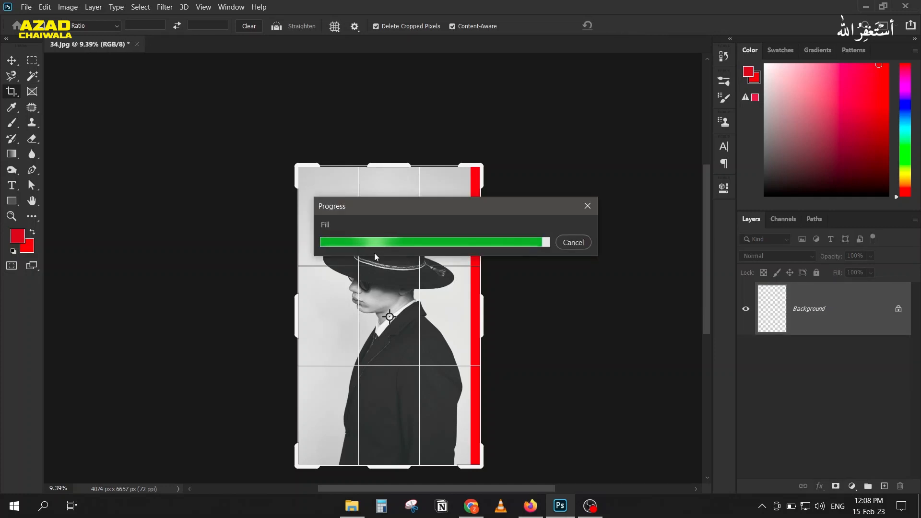
drag(374, 213, 301, 105)
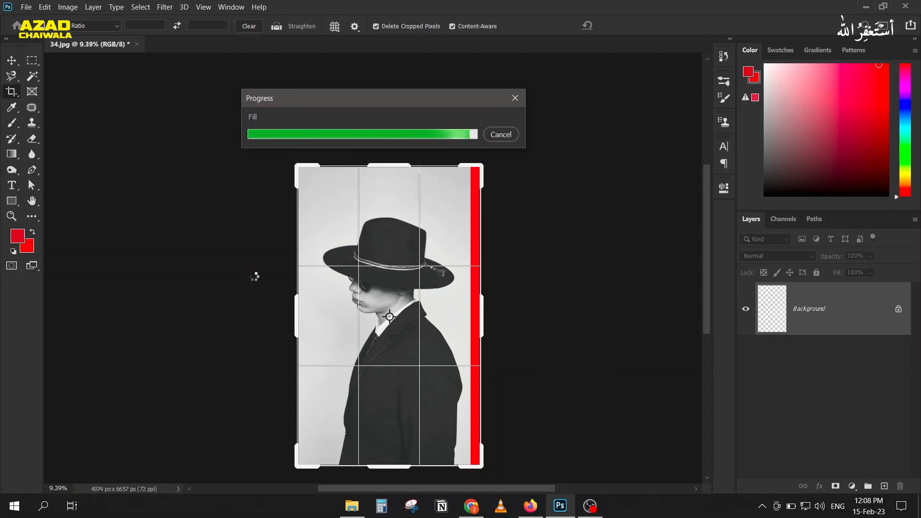
Place image 35 from the 02-Blending Modes folder into the hat portrait document in Photoshop
click(12, 60)
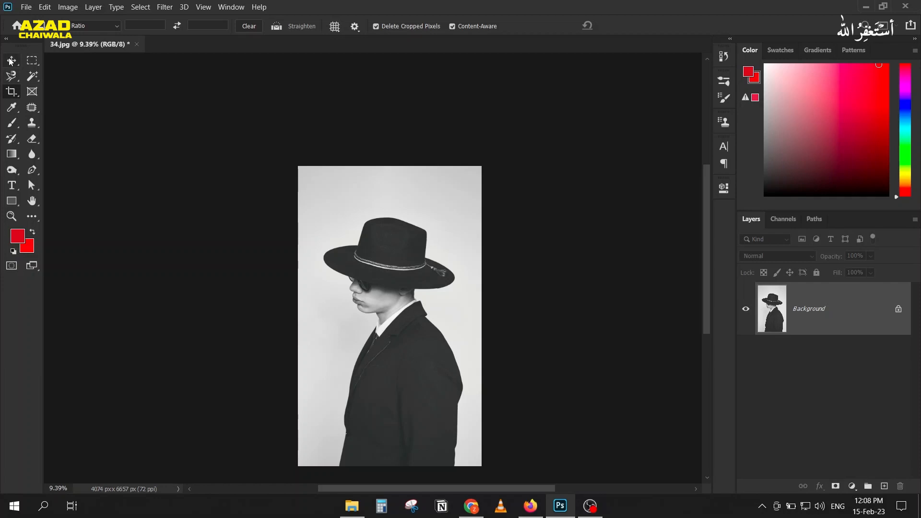
scroll(454, 236, up, 1)
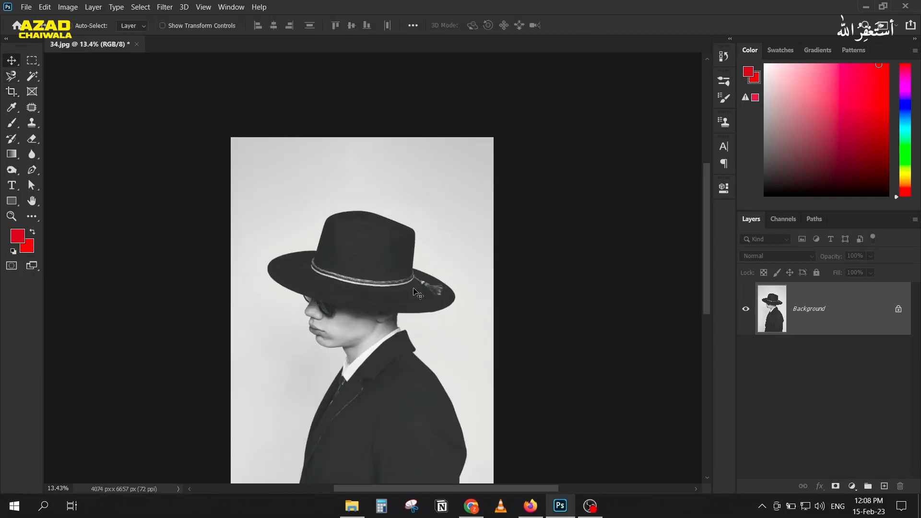
click(352, 506)
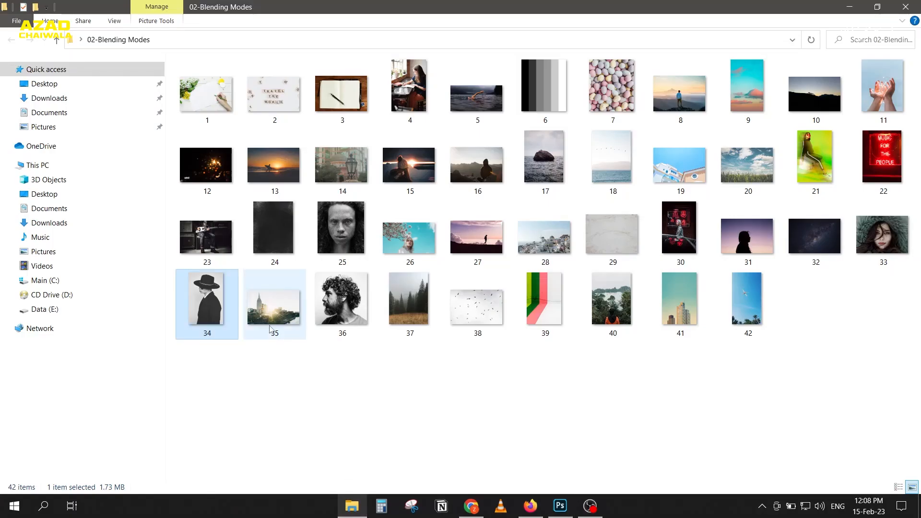
drag(273, 302, 354, 256)
mouse_move(534, 516)
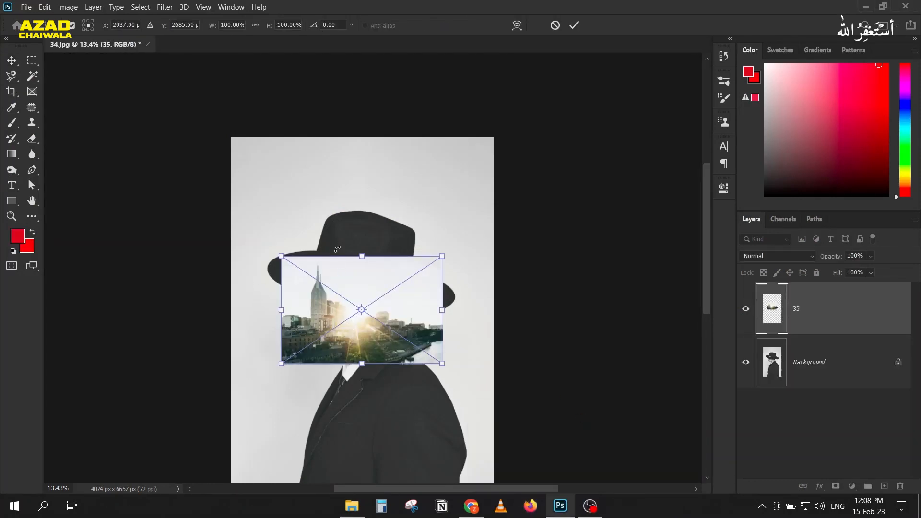
Position the placed city skyline over the crown of the hat at its original scale and commit the placement
drag(334, 308, 335, 230)
scroll(334, 229, up, 4)
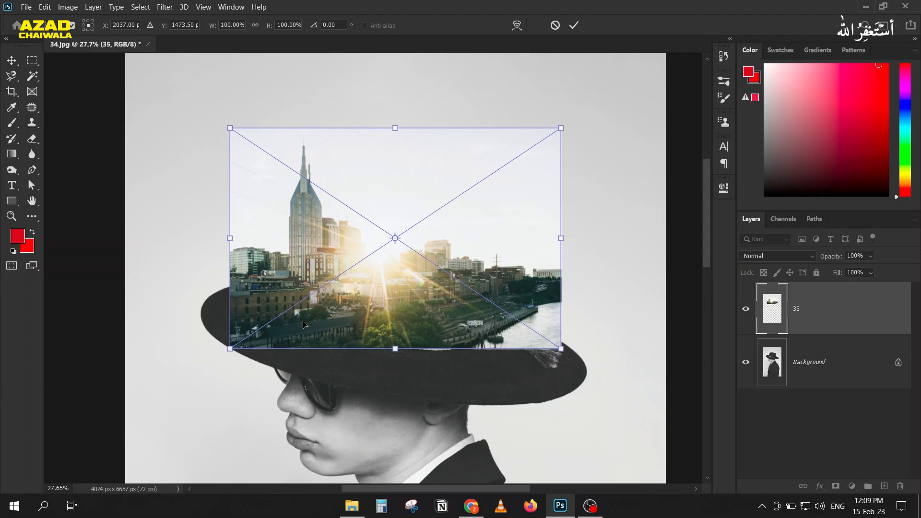
drag(298, 328, 327, 317)
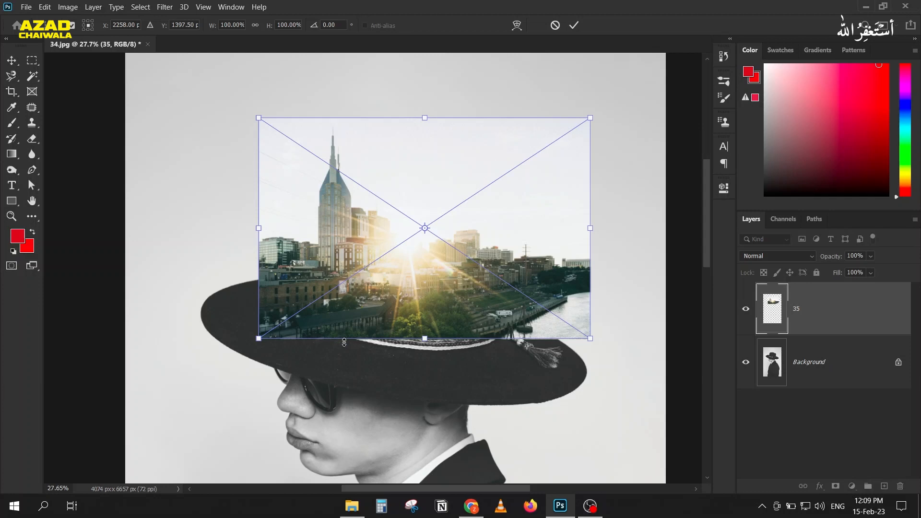
drag(357, 291, 358, 305)
key(Return)
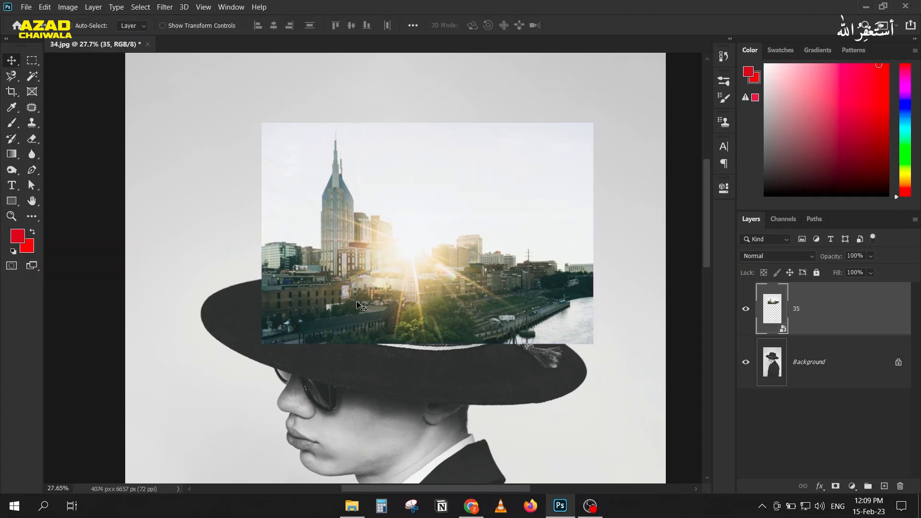
Add a Black & White adjustment layer above layer 35 and toggle its visibility to compare the effect
scroll(358, 304, down, 5)
drag(339, 346, 341, 251)
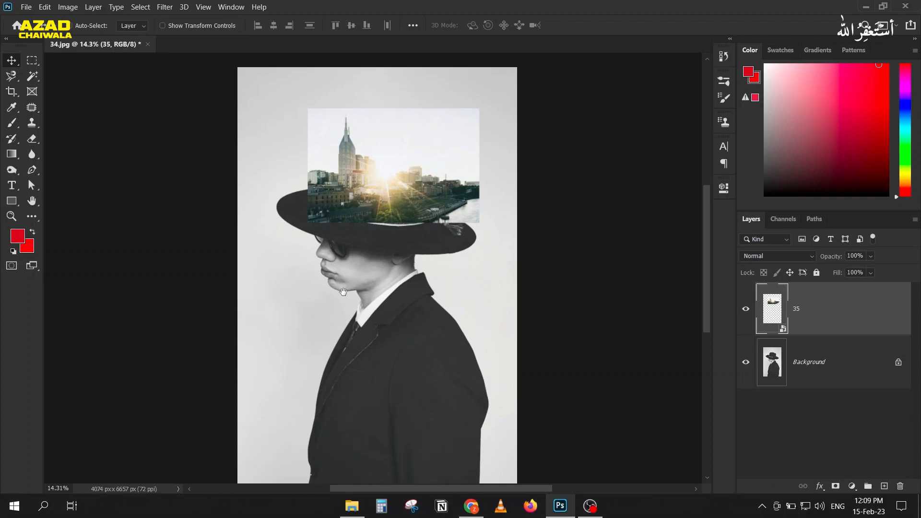
scroll(355, 172, up, 8)
drag(310, 243, 308, 316)
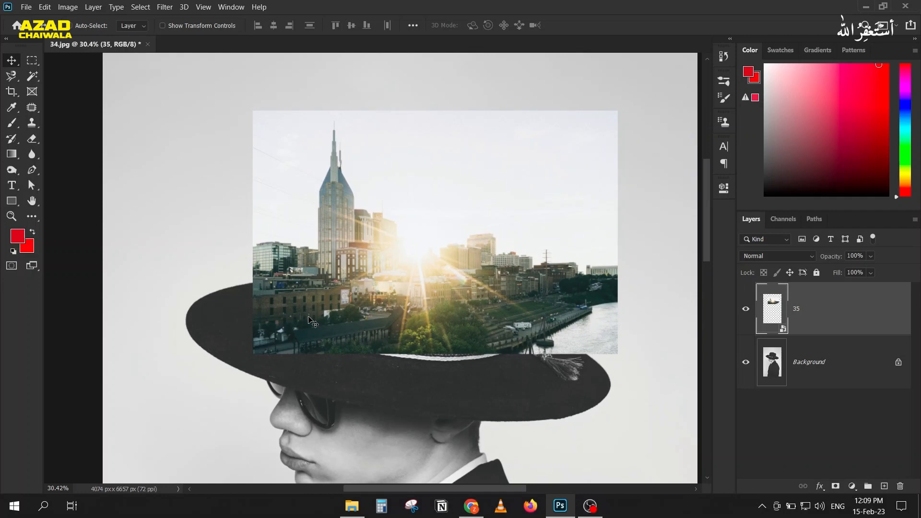
drag(353, 286, 359, 307)
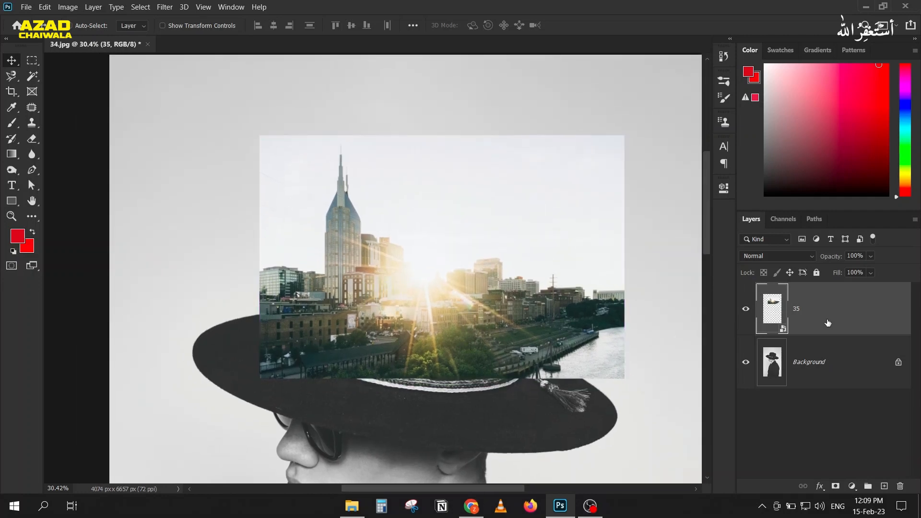
click(852, 487)
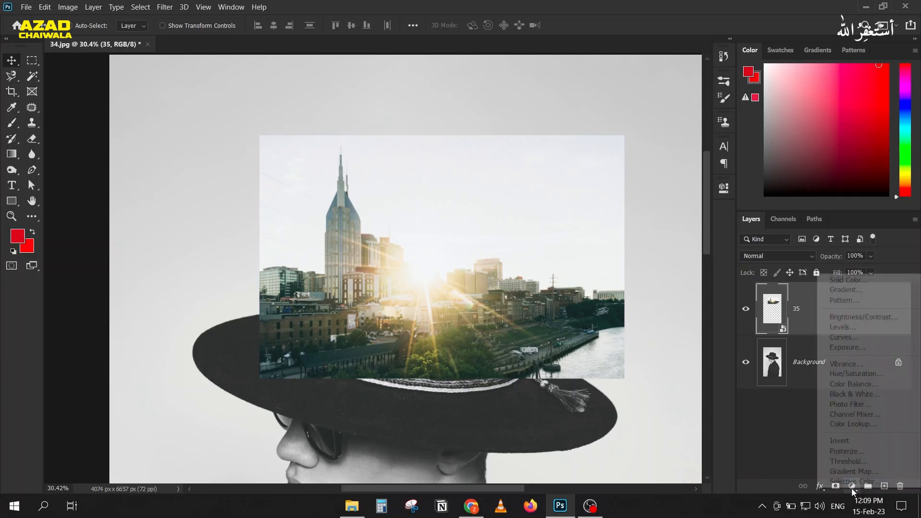
click(848, 394)
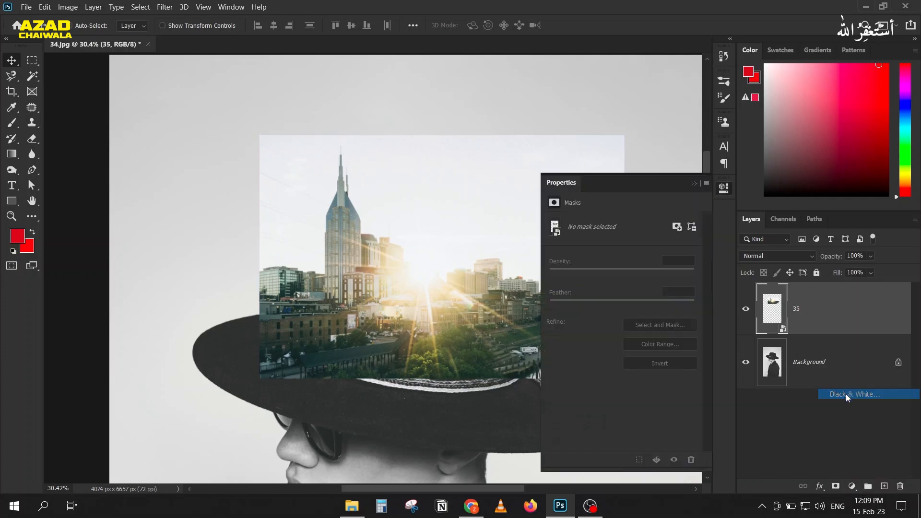
click(694, 183)
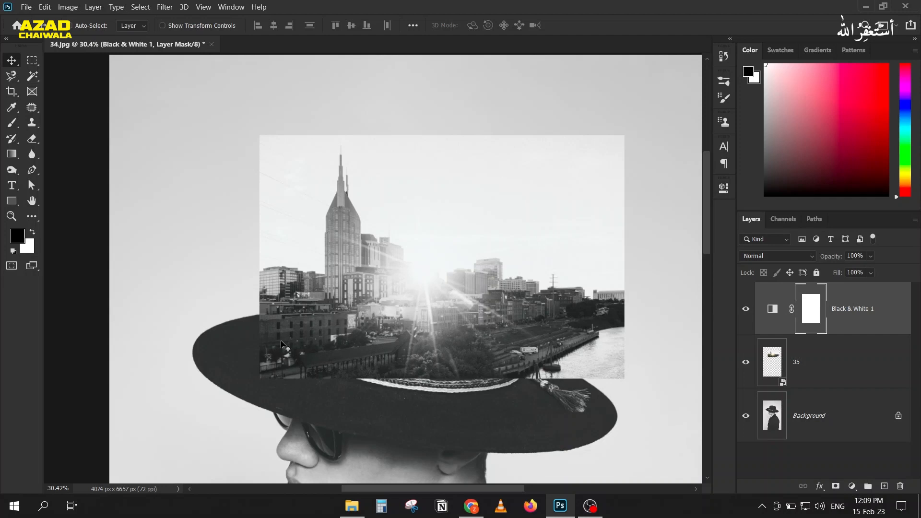
scroll(285, 338, down, 2)
click(746, 309)
click(746, 309)
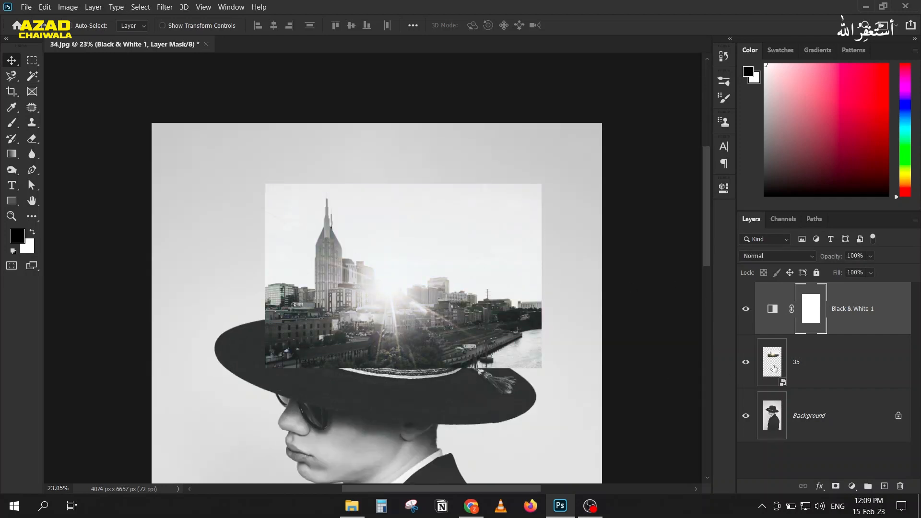
Set the blend mode of skyline layer 35 to Lighten
click(774, 369)
scroll(368, 291, up, 1)
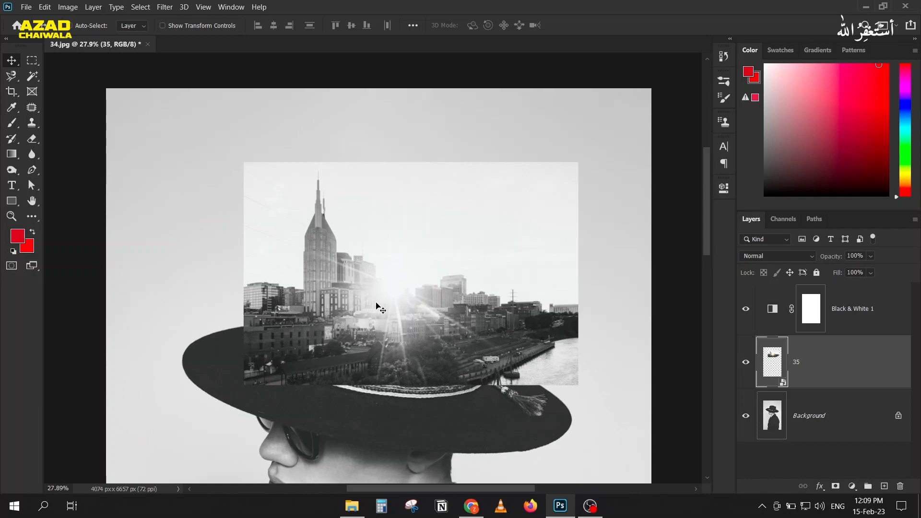
click(770, 254)
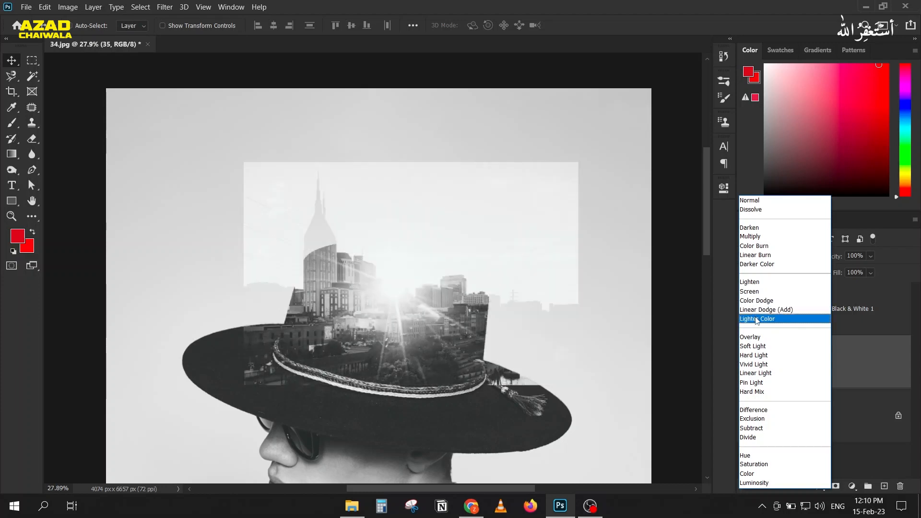
click(747, 283)
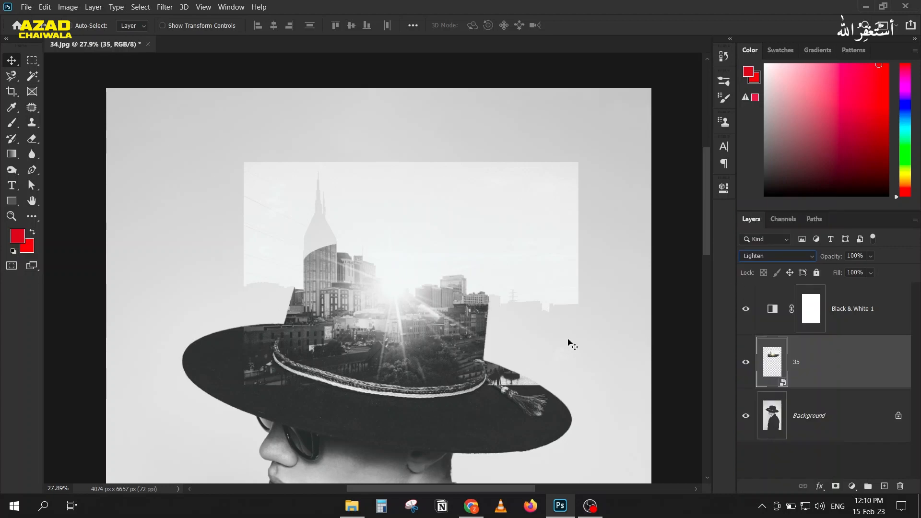
Scale the skyline layer to about 91% and reposition it so the buildings sit within the hat's crown
drag(358, 332, 305, 240)
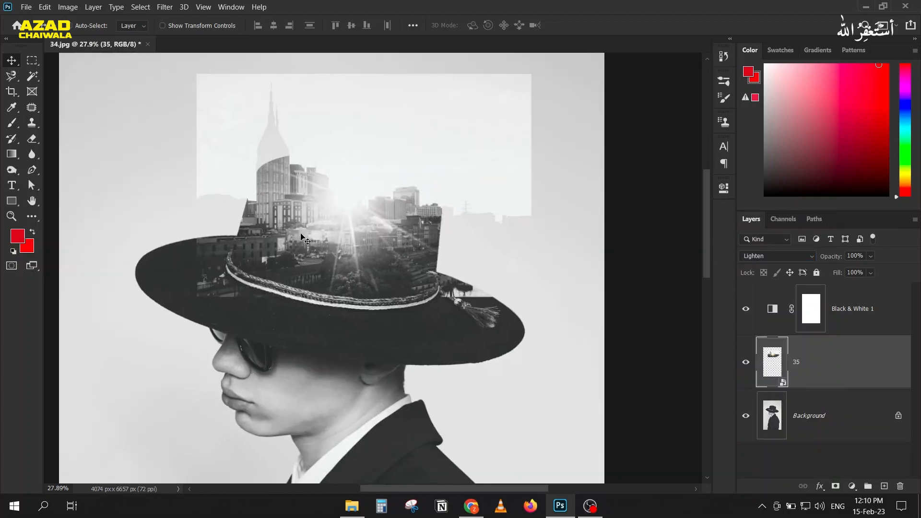
key(ctrl+t)
scroll(189, 110, up, 1)
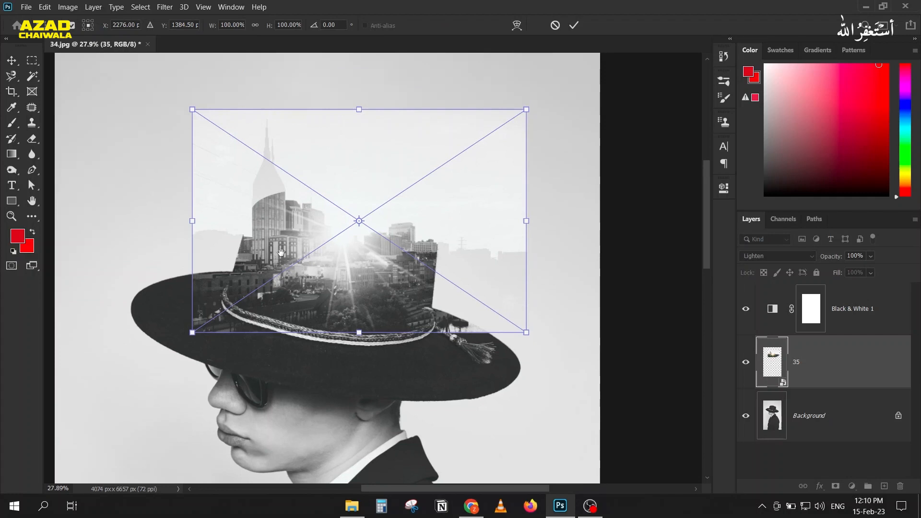
drag(188, 110, 211, 127)
drag(395, 300, 392, 308)
drag(524, 341, 517, 344)
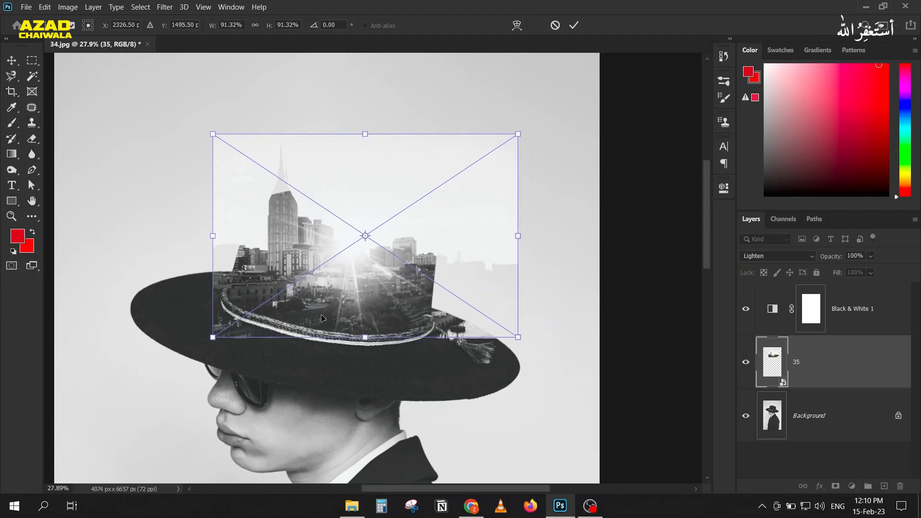
mouse_move(322, 319)
mouse_down()
mouse_move(327, 312)
mouse_move(320, 316)
mouse_up()
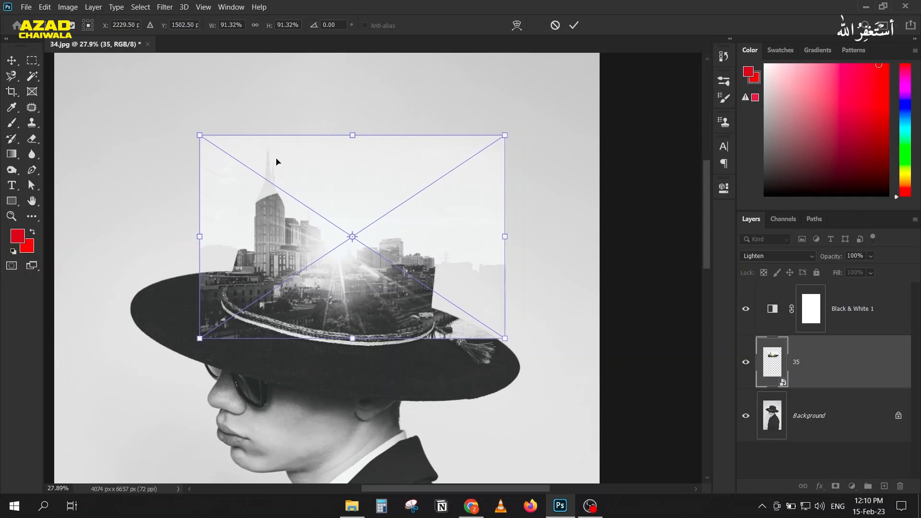
click(575, 27)
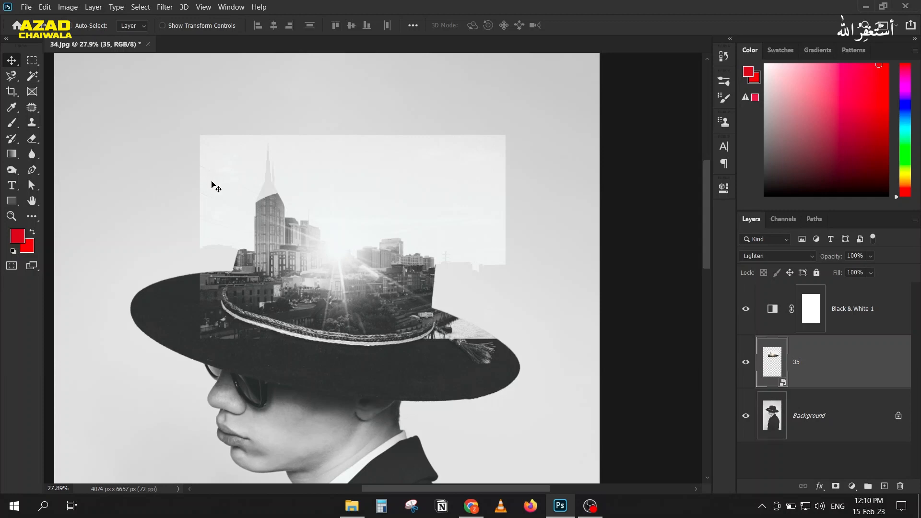
Brighten the Background layer with Levels by setting the highlight input level to 235
click(813, 409)
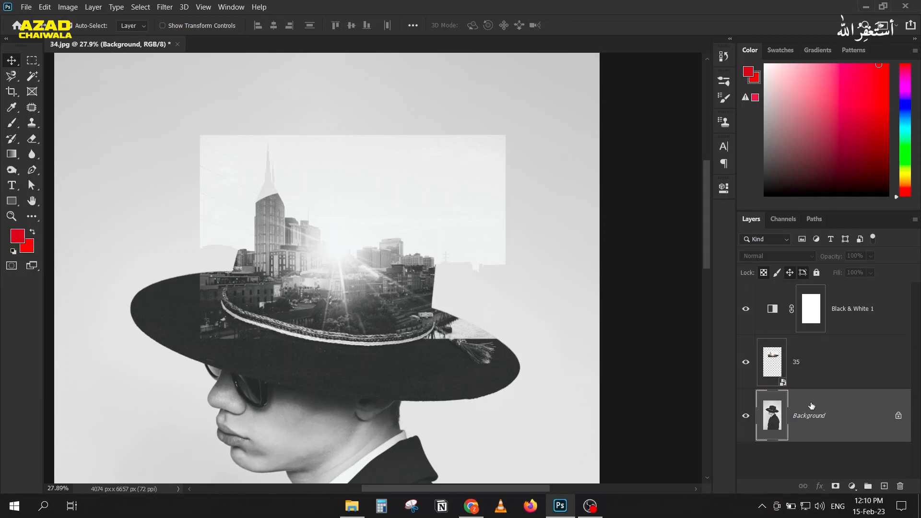
key(ctrl+l)
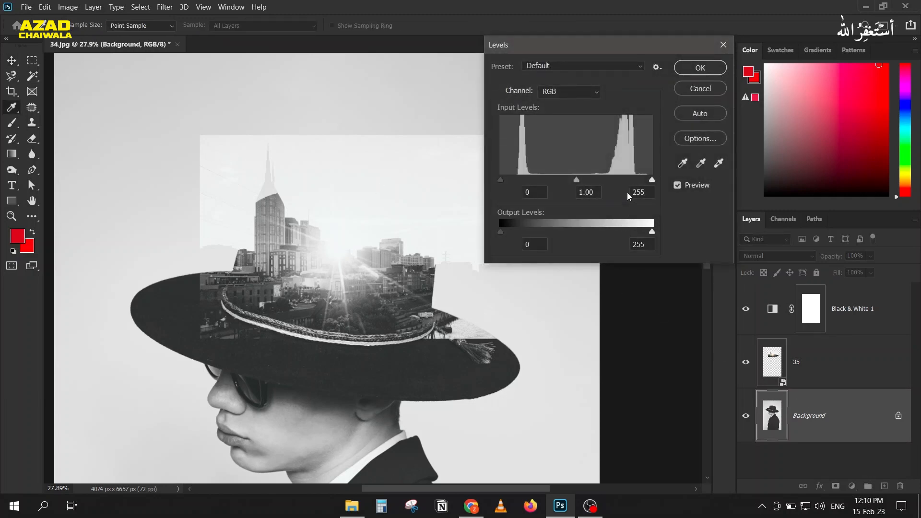
key(Down)
key(Down)
key(Down)
key(Down)
key(Down)
key(Down)
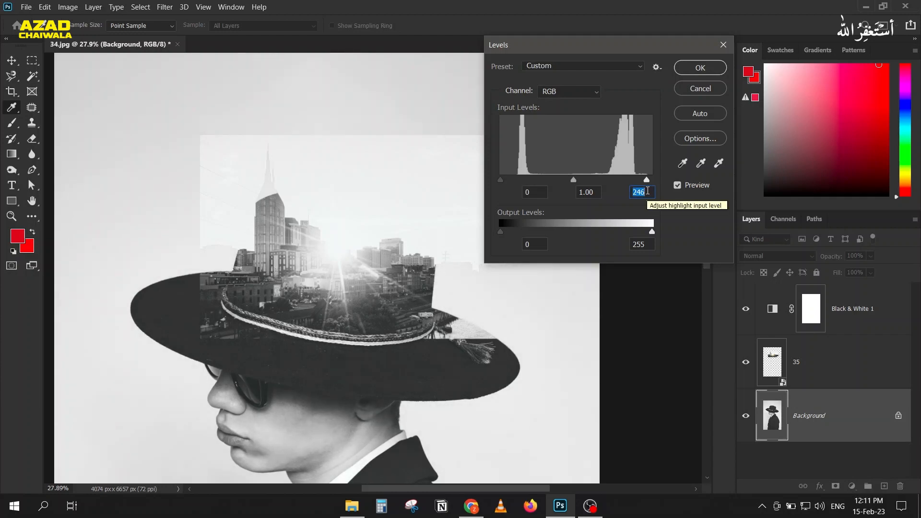
key(Down)
key(Down)
key(Down)
key(Down)
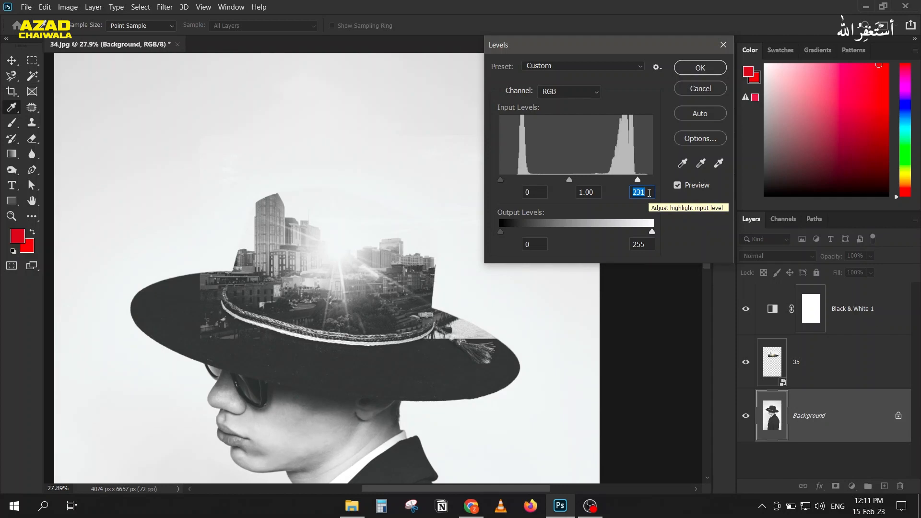
key(Down)
key(Down)
key(Down)
key(Down)
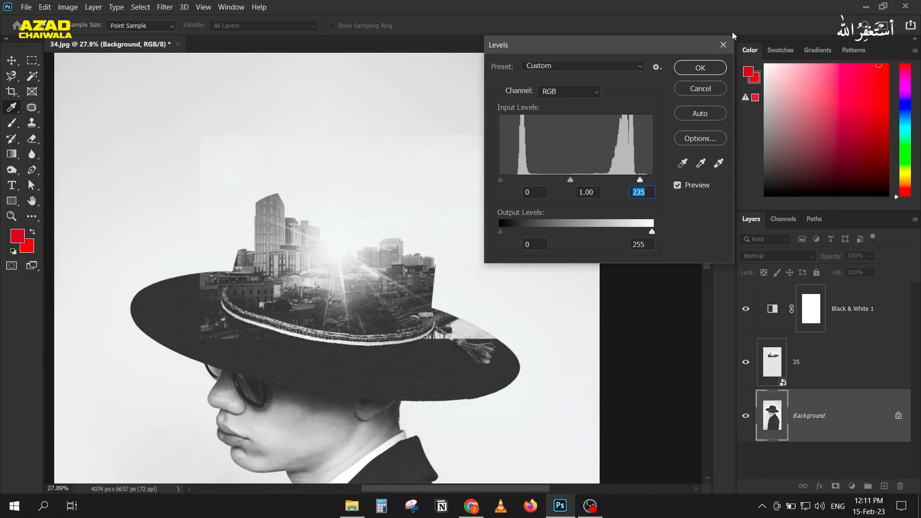
click(710, 69)
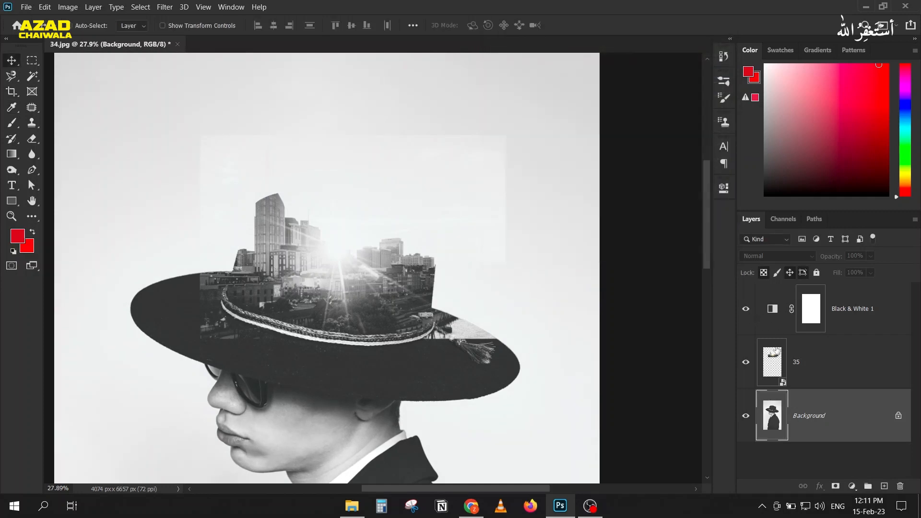
Apply Levels to layer 35 with a shadow input of 0 and a highlight output of 254, and collapse its smart filters
click(770, 357)
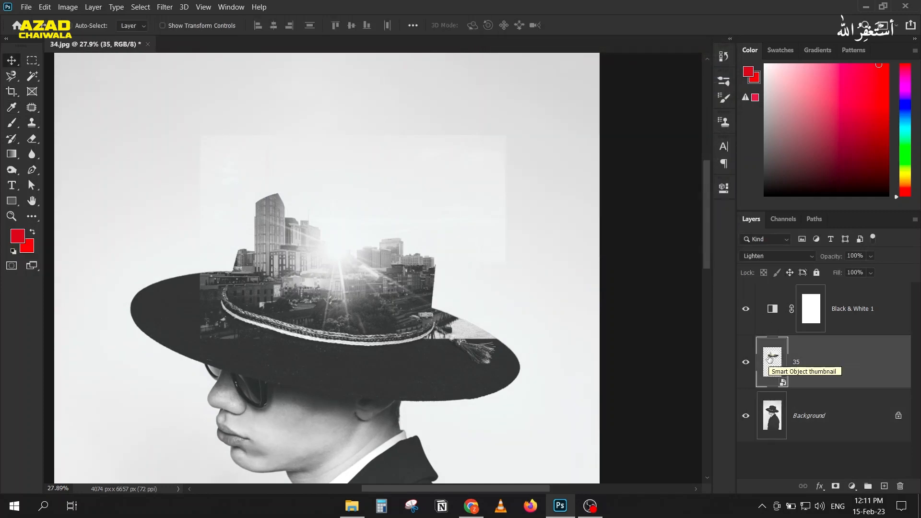
key(ctrl+l)
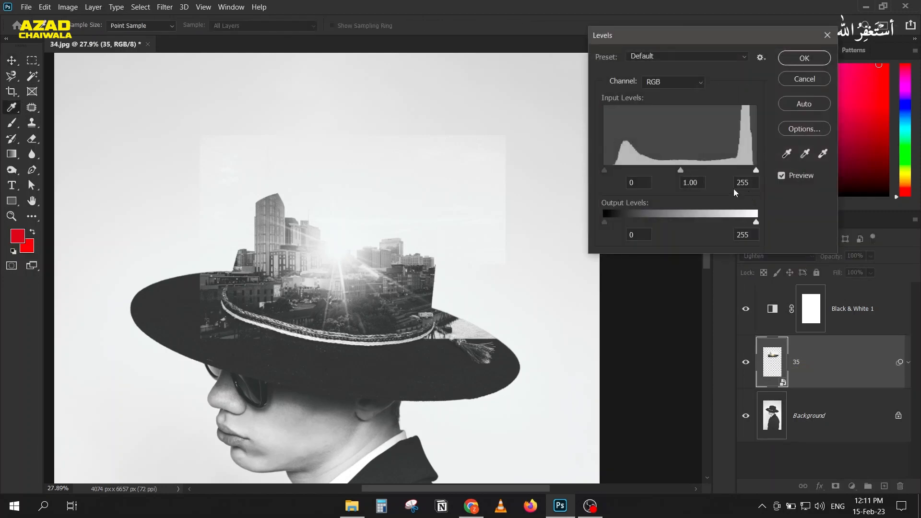
drag(605, 171, 630, 171)
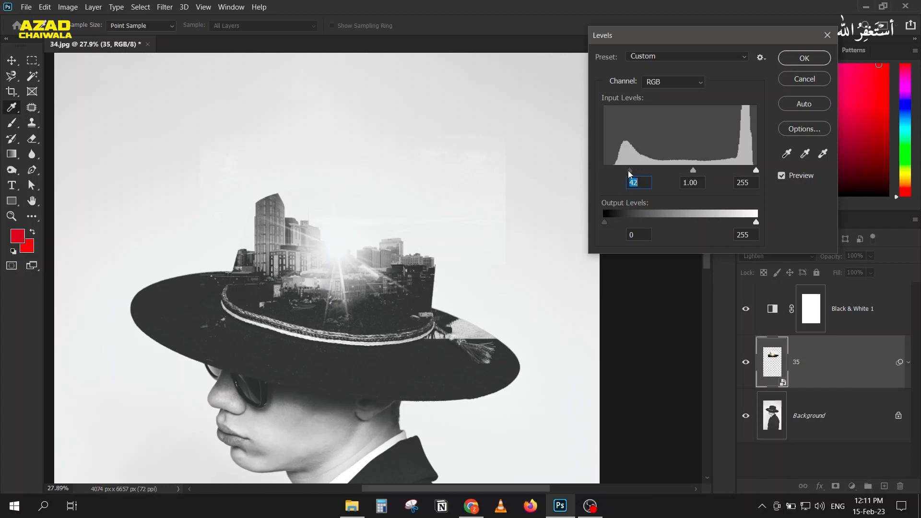
drag(629, 172, 571, 166)
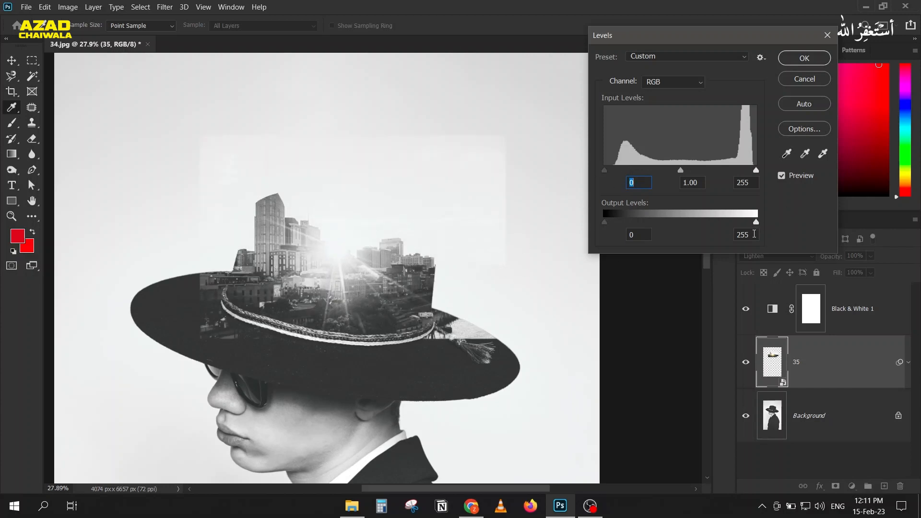
key(Down)
key(Down)
key(Down)
key(Up)
key(Up)
key(Up)
key(Up)
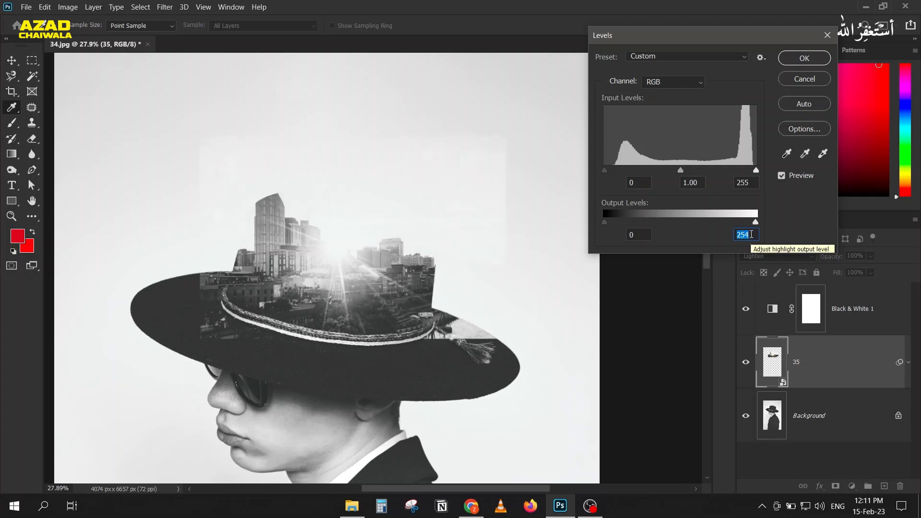
click(802, 58)
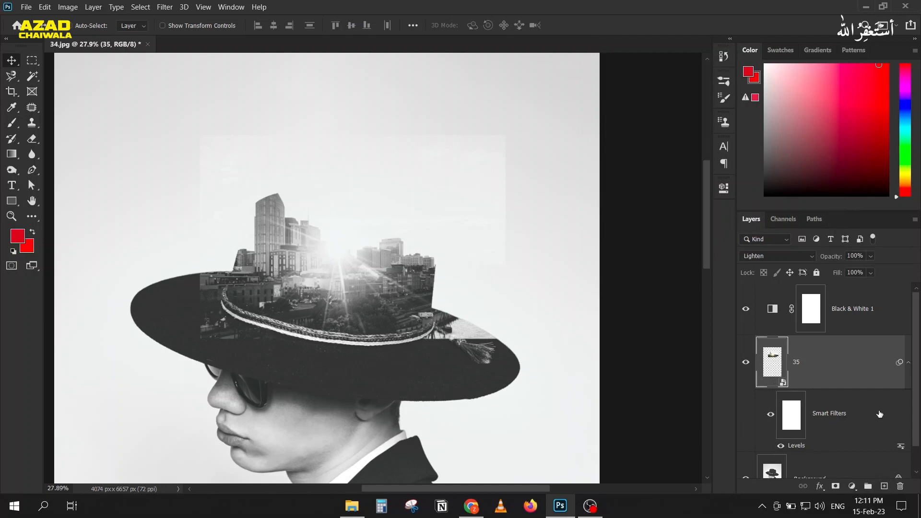
click(908, 362)
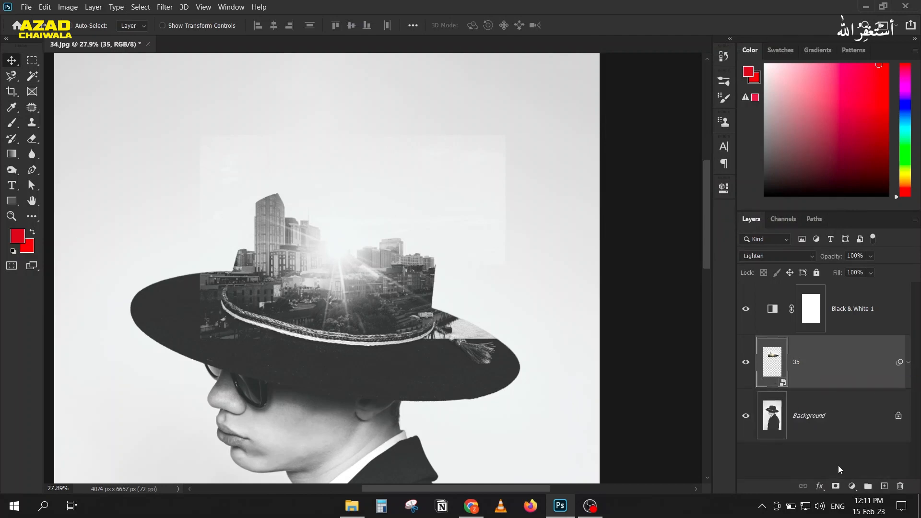
Add a layer mask to layer 35 and paint black with an enlarged brush to hide the city over the hat's brim and tassel
click(836, 486)
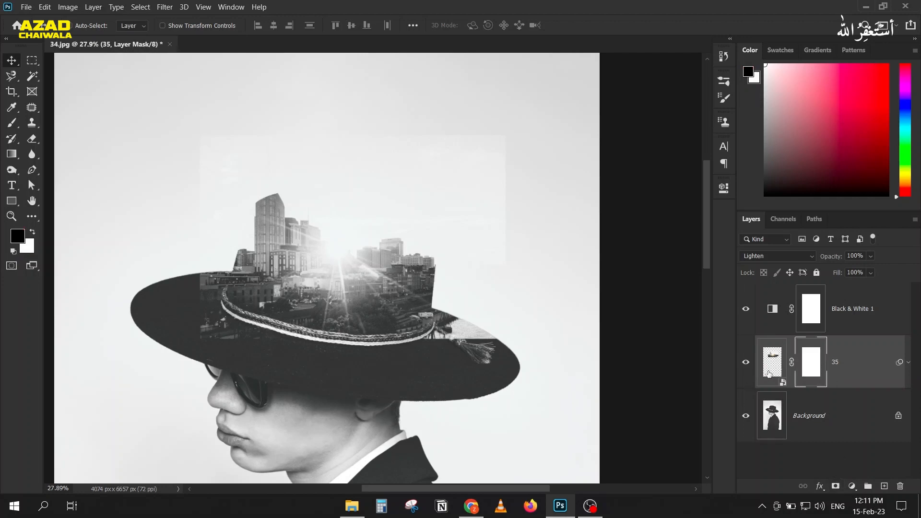
key(b)
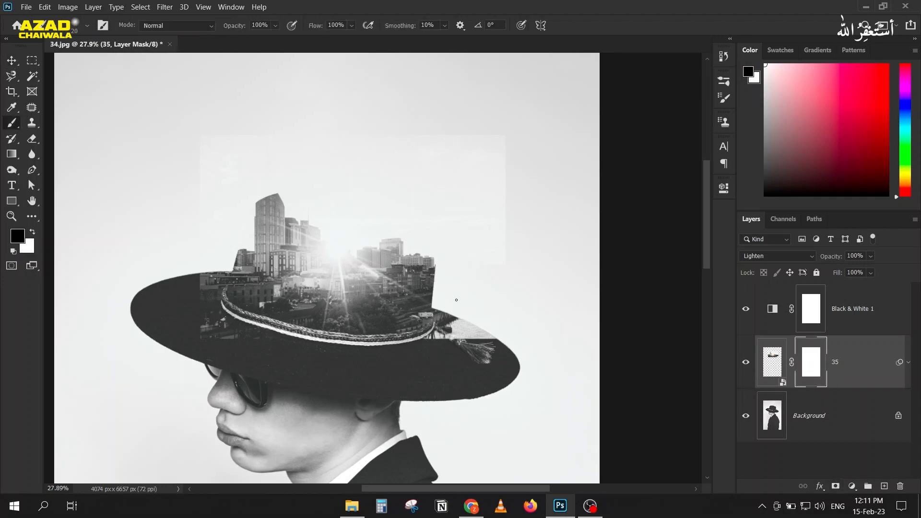
key(bracketright)
key(bracketright)
key(bracketright)
key(bracketright)
key(bracketright)
key(bracketright)
mouse_move(439, 366)
mouse_down()
mouse_move(488, 310)
mouse_move(478, 318)
mouse_move(461, 301)
mouse_move(435, 356)
mouse_move(426, 355)
mouse_move(475, 335)
mouse_up()
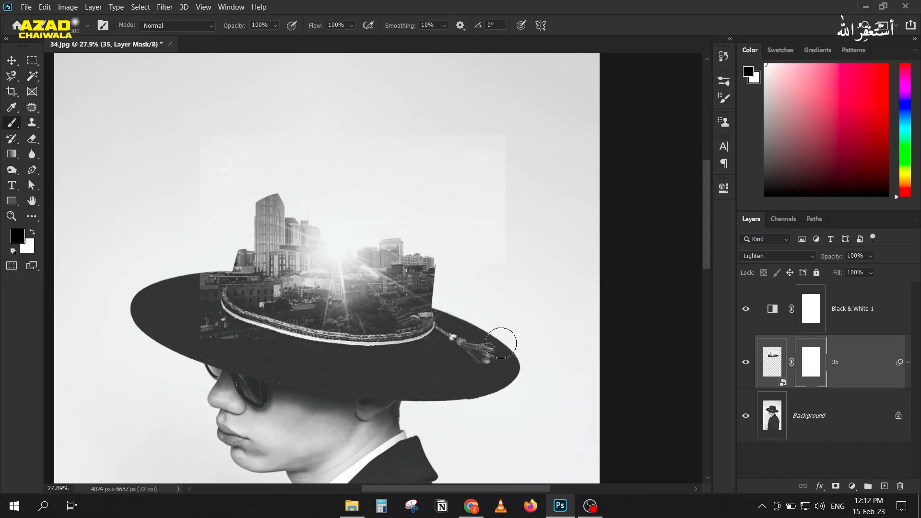
mouse_move(288, 348)
mouse_down()
mouse_move(200, 318)
mouse_move(185, 295)
mouse_move(207, 309)
mouse_move(200, 263)
mouse_move(213, 256)
mouse_move(206, 286)
mouse_move(220, 322)
mouse_move(205, 310)
mouse_up()
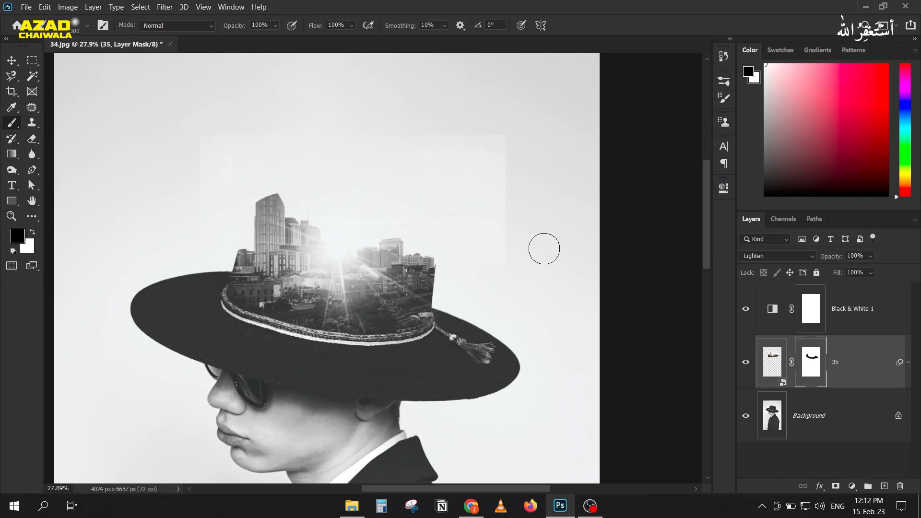
Paint layer 35's mask black to hide the photo's hard sky edges around the skyline, restoring the area beside the tall tower with white
mouse_move(408, 202)
mouse_down()
mouse_move(364, 206)
mouse_move(295, 300)
mouse_up()
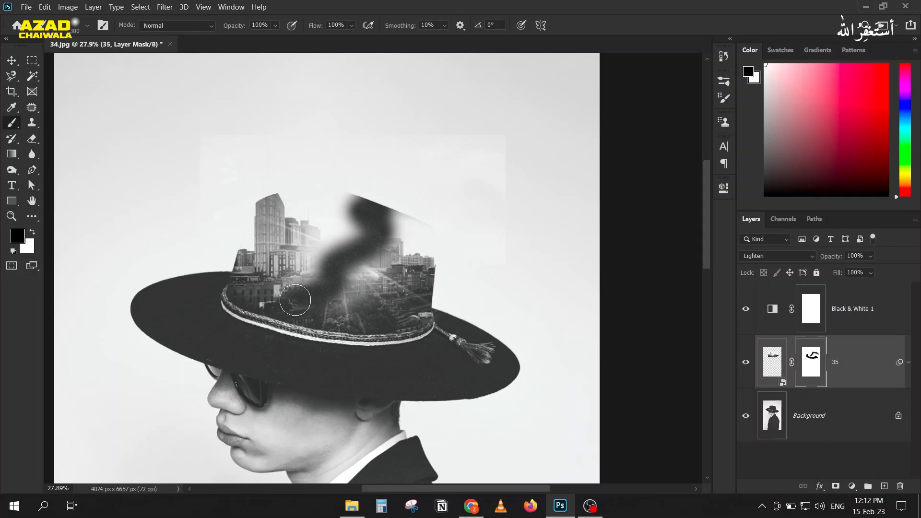
key(ctrl+z)
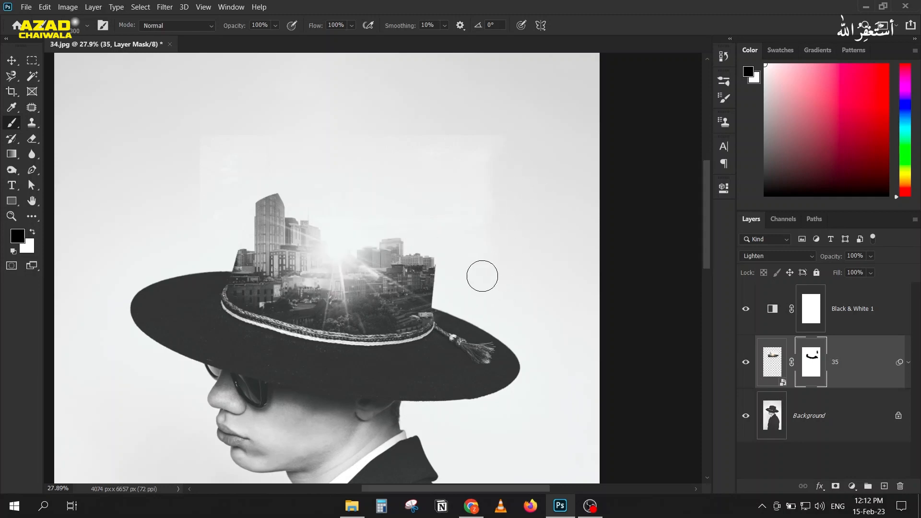
mouse_move(440, 147)
mouse_down()
mouse_move(455, 137)
mouse_move(194, 133)
mouse_move(235, 211)
mouse_move(194, 225)
mouse_up()
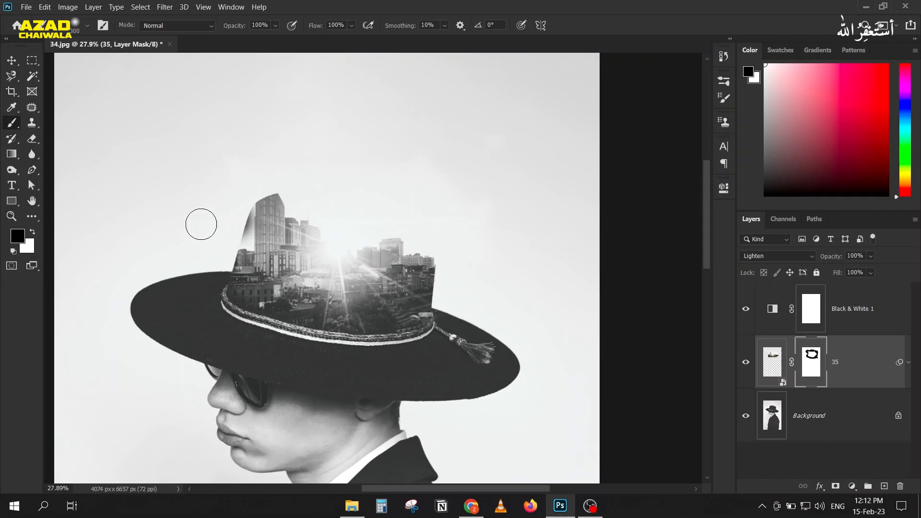
click(33, 233)
mouse_move(241, 232)
mouse_down()
mouse_move(246, 208)
mouse_move(244, 240)
mouse_move(232, 232)
mouse_move(251, 212)
mouse_up()
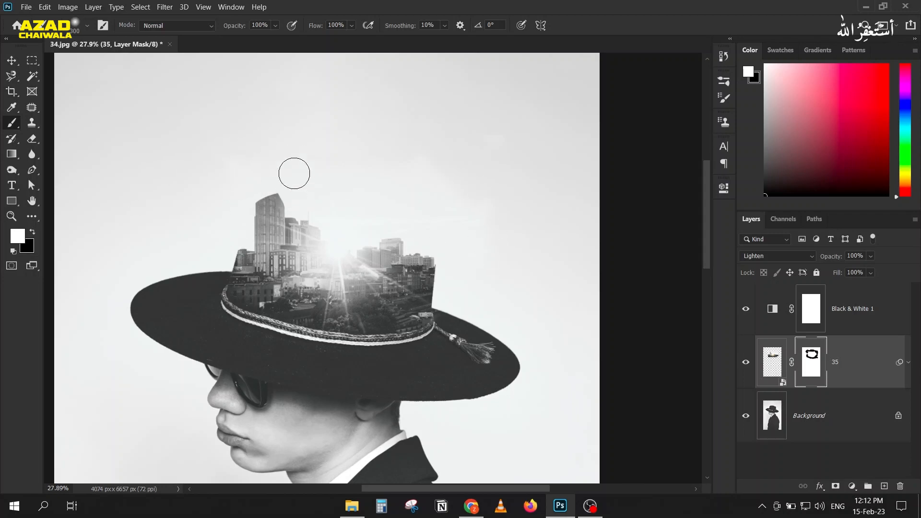
Duplicate layer 35 and set the copy's blend mode to Darken
click(781, 366)
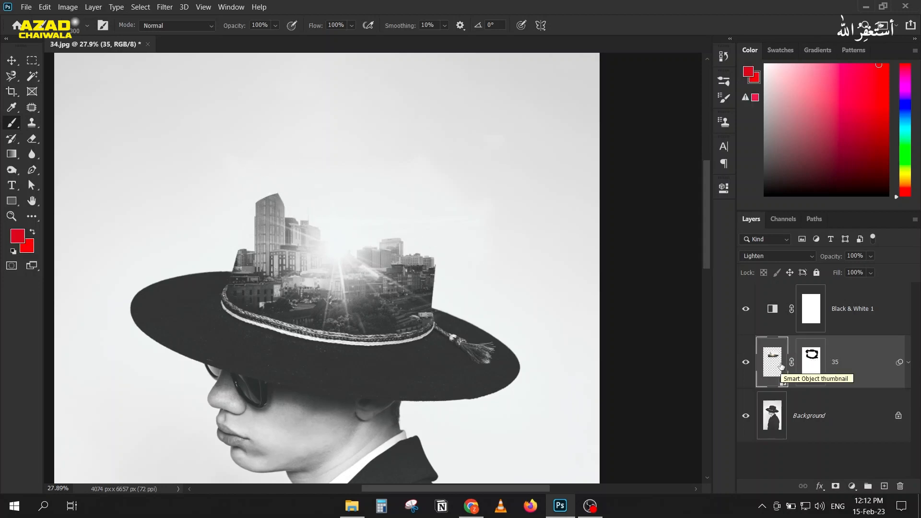
key(ctrl+j)
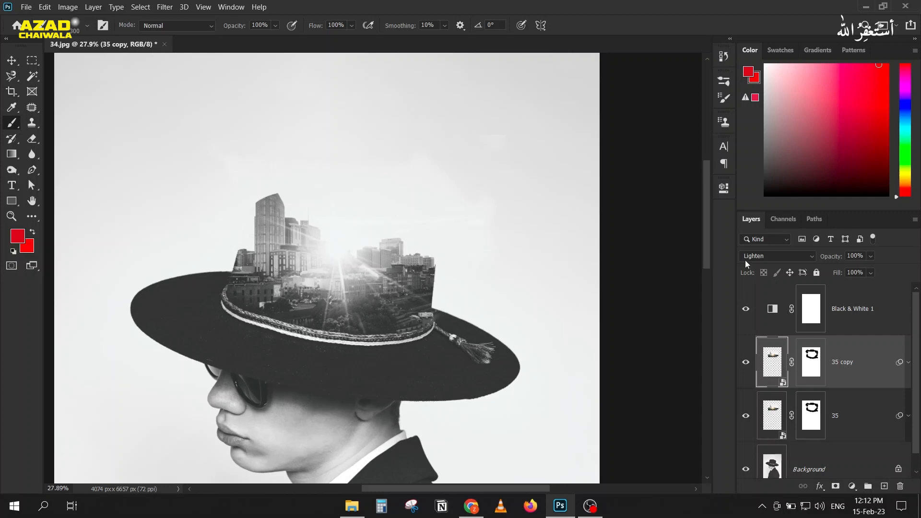
click(745, 260)
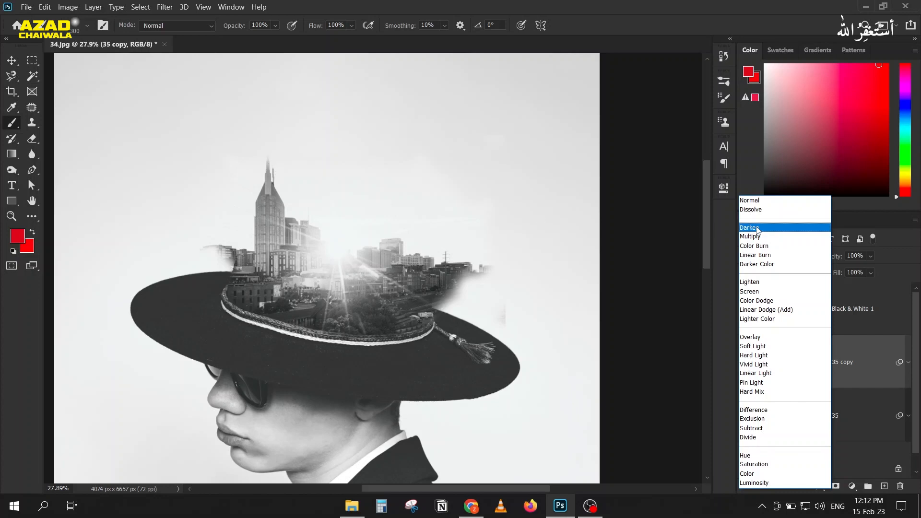
click(757, 230)
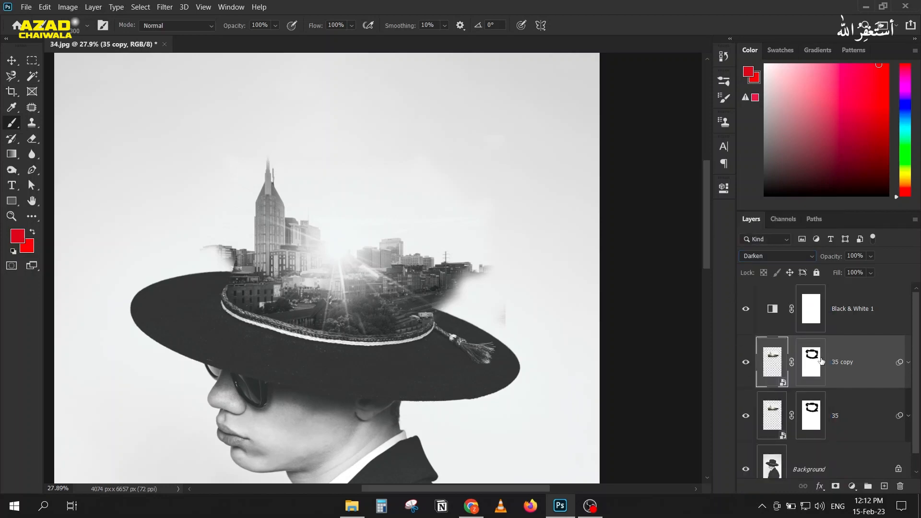
Fill the 35 copy layer's mask with black and paint white over the tallest tower to reveal its spire above the hat
click(822, 360)
key(d)
key(x)
drag(266, 157, 270, 185)
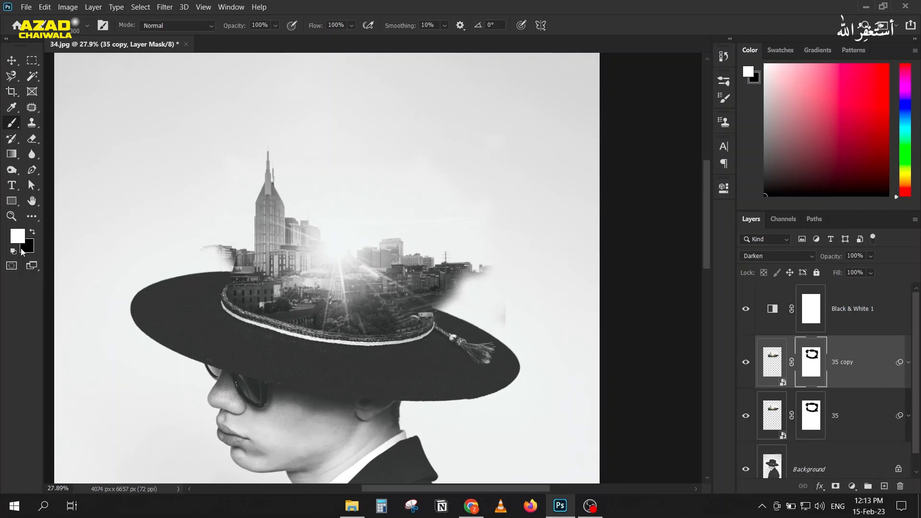
key(ctrl+BackSpace)
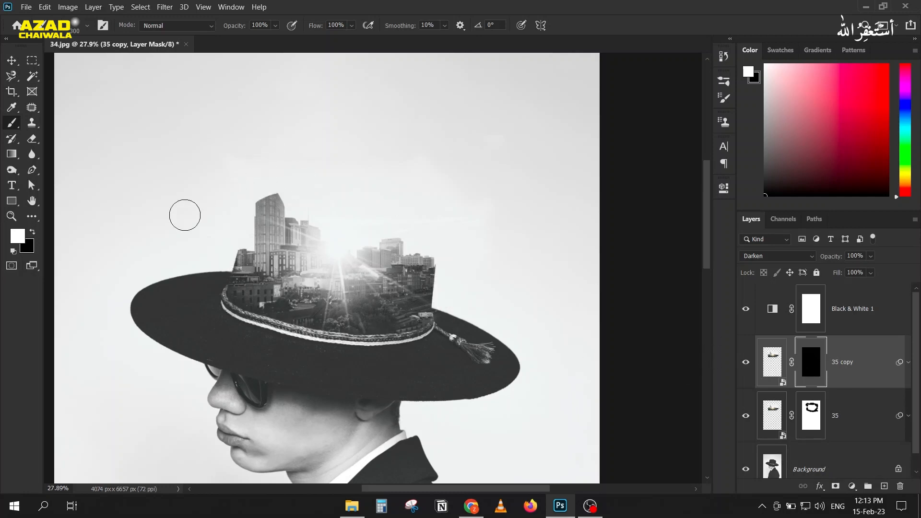
mouse_move(276, 188)
mouse_down()
mouse_move(267, 156)
mouse_move(277, 191)
mouse_move(262, 211)
mouse_move(279, 166)
mouse_up()
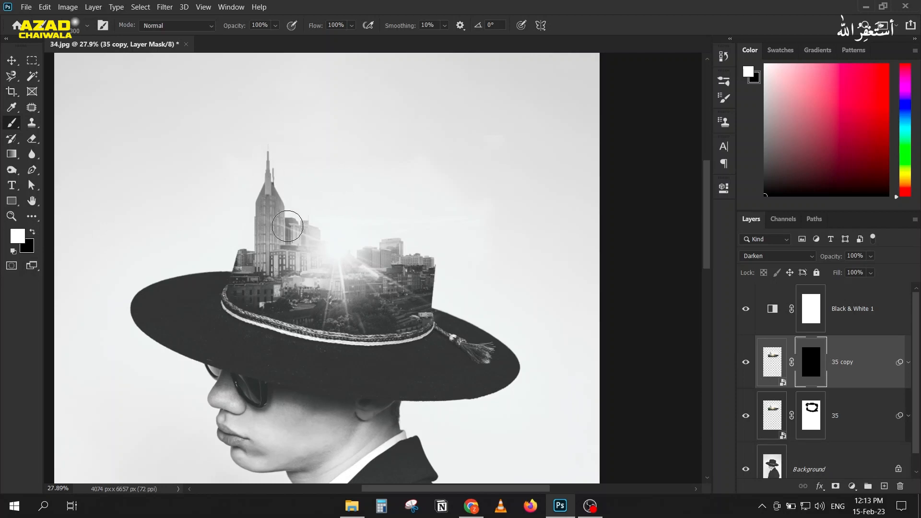
scroll(235, 175, down, 2)
drag(189, 306, 211, 234)
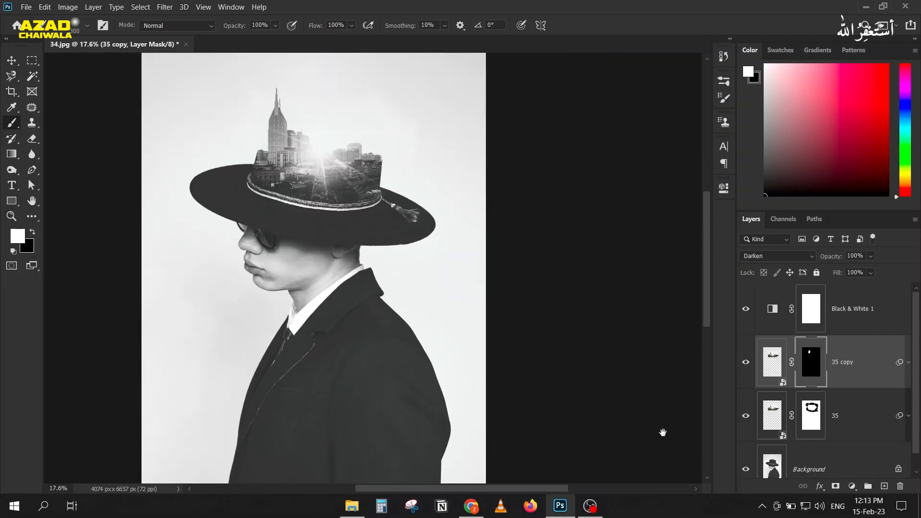
Hide the Black & White 1 adjustment layer to bring back the city's colours and review the whole composition
click(746, 309)
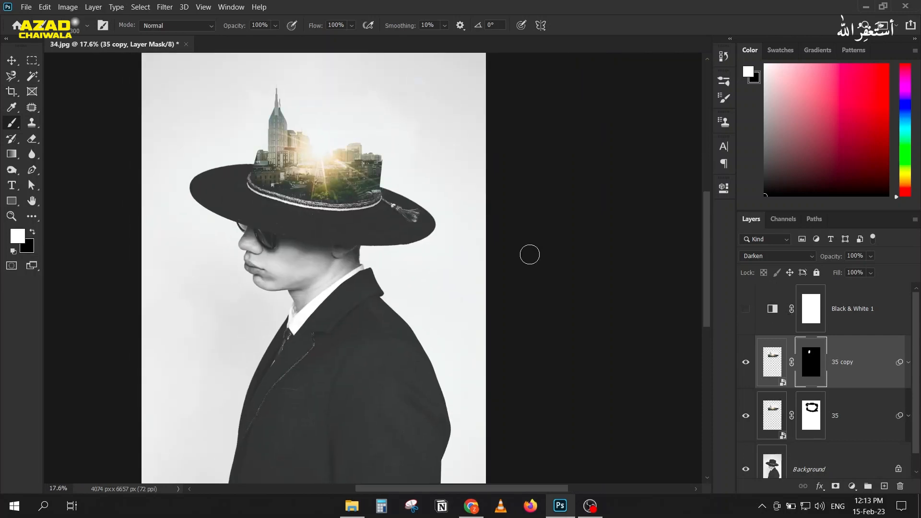
scroll(452, 163, down, 2)
scroll(452, 164, up, 4)
scroll(452, 163, down, 4)
scroll(452, 163, up, 2)
scroll(452, 164, down, 4)
scroll(457, 160, up, 3)
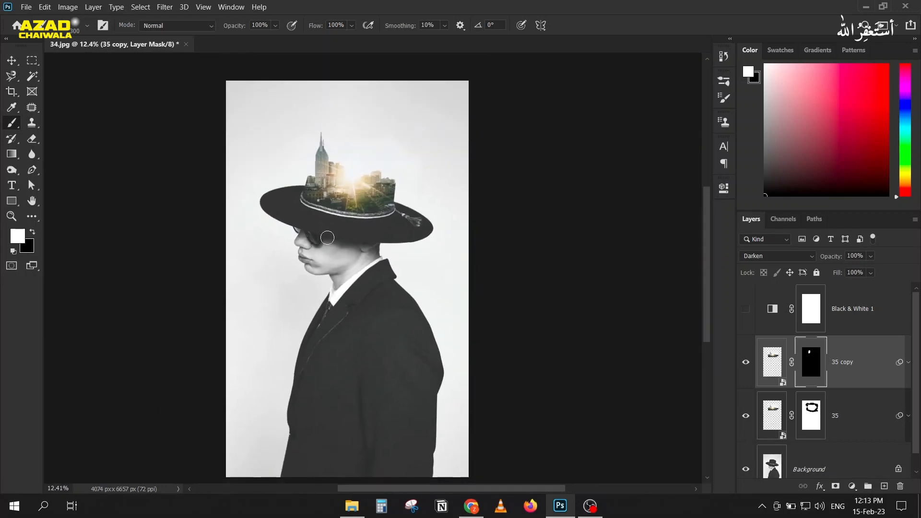
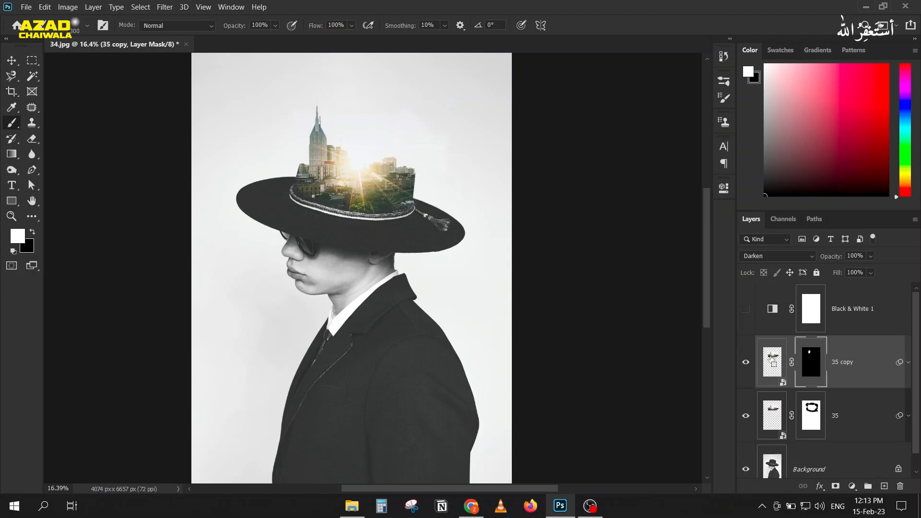
Stamp all visible layers into a new merged layer above 35 copy
key(ctrl+shift+alt+e)
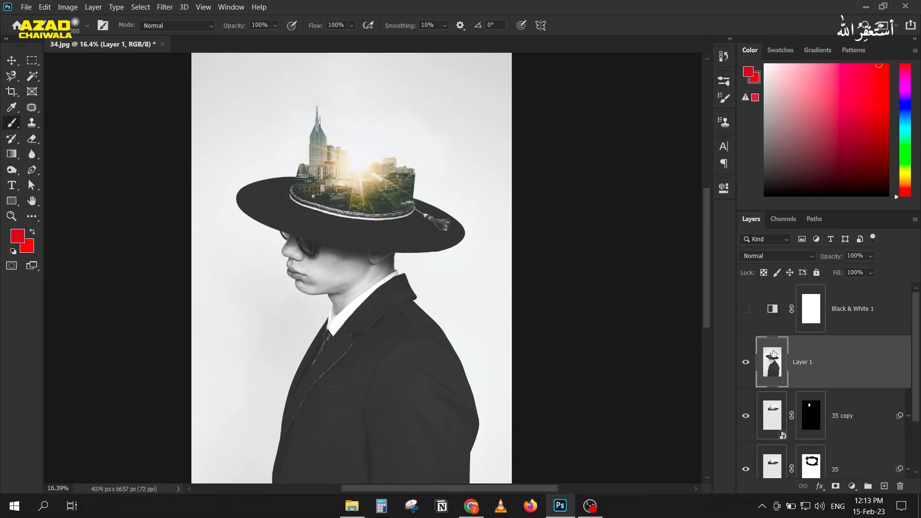
scroll(774, 351, down, 3)
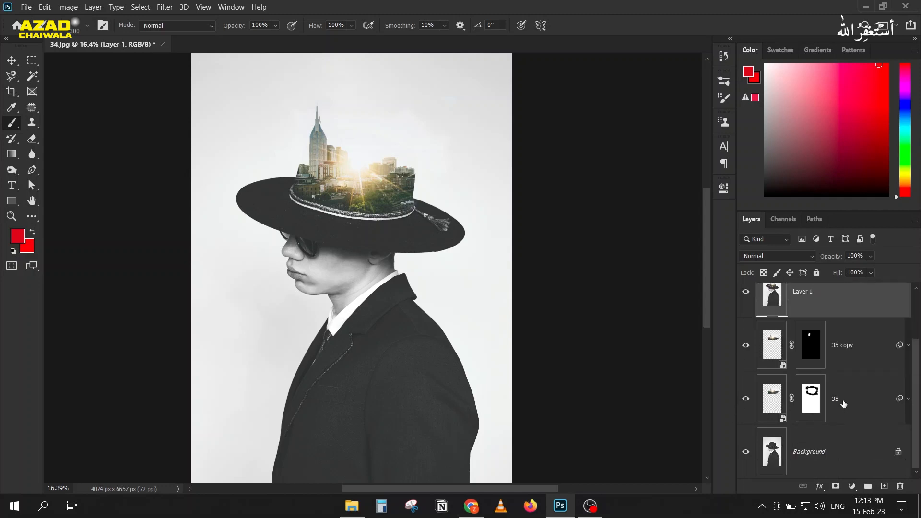
scroll(780, 328, up, 3)
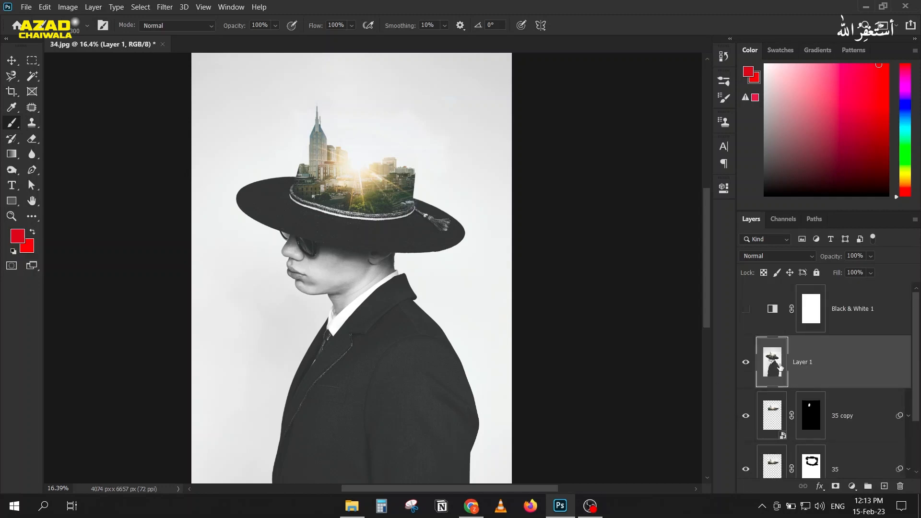
Apply a Lens Flare to the merged layer with the 50-300mm Zoom lens at 105% brightness, centred on the sun in the city
click(164, 7)
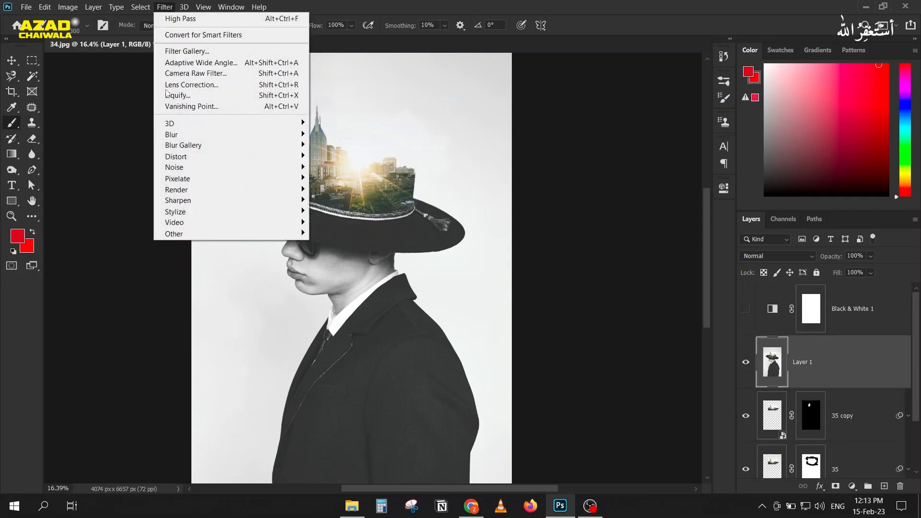
mouse_move(198, 191)
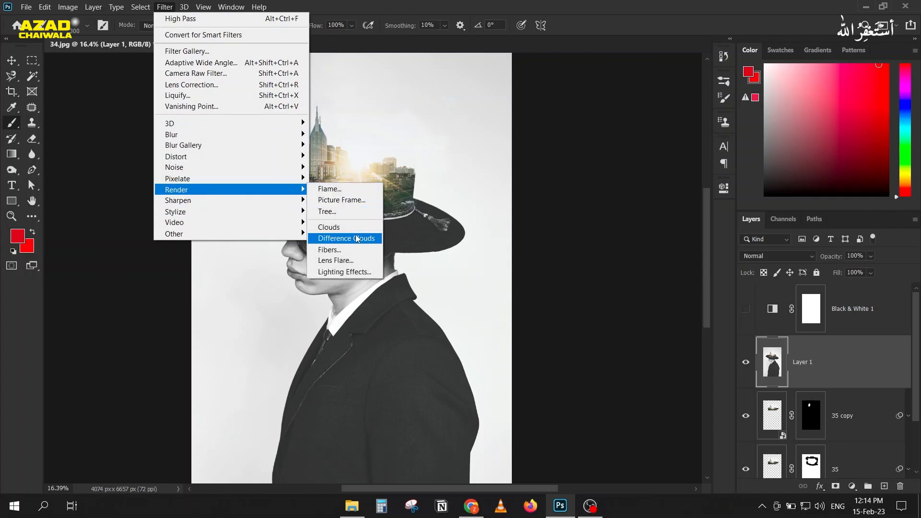
click(336, 260)
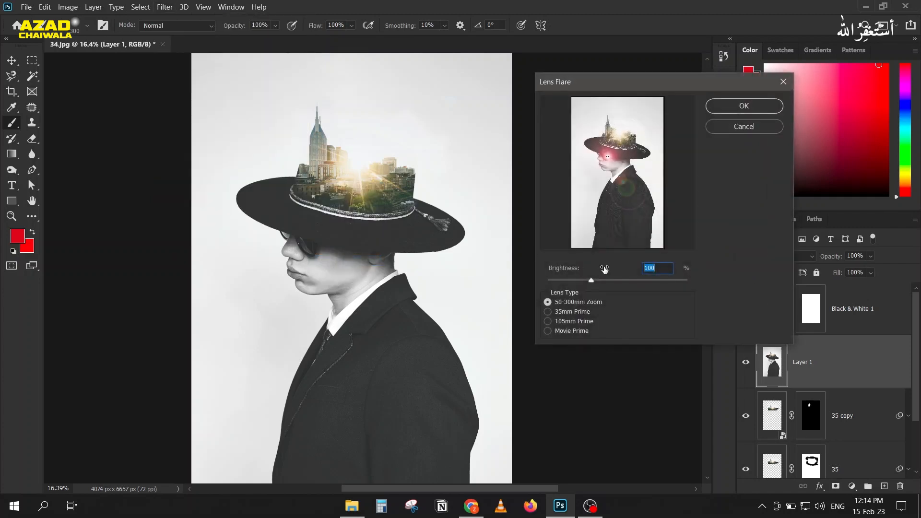
click(547, 312)
click(547, 321)
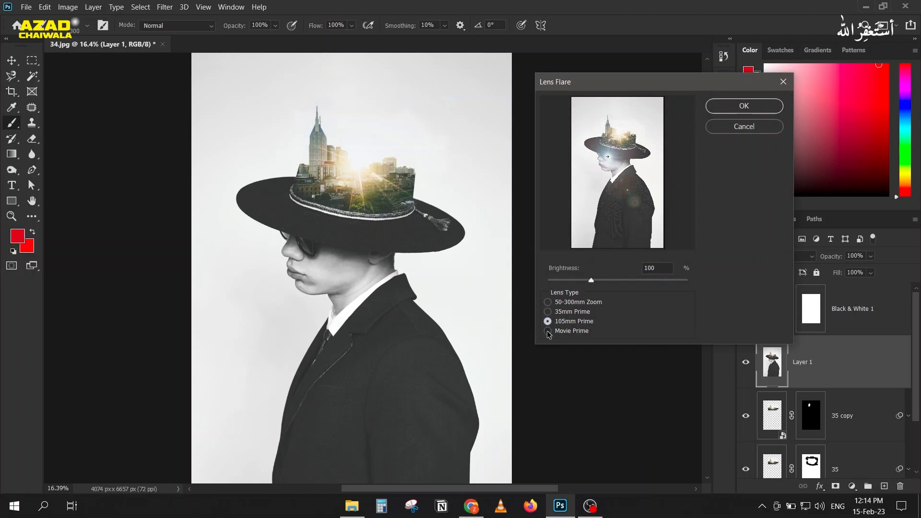
click(547, 331)
click(548, 302)
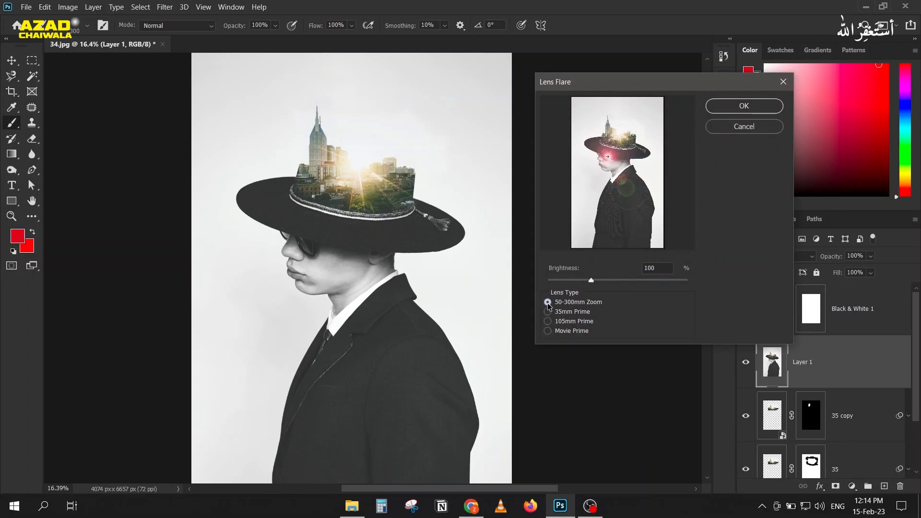
mouse_move(594, 278)
mouse_down()
mouse_move(606, 278)
mouse_move(597, 281)
mouse_up()
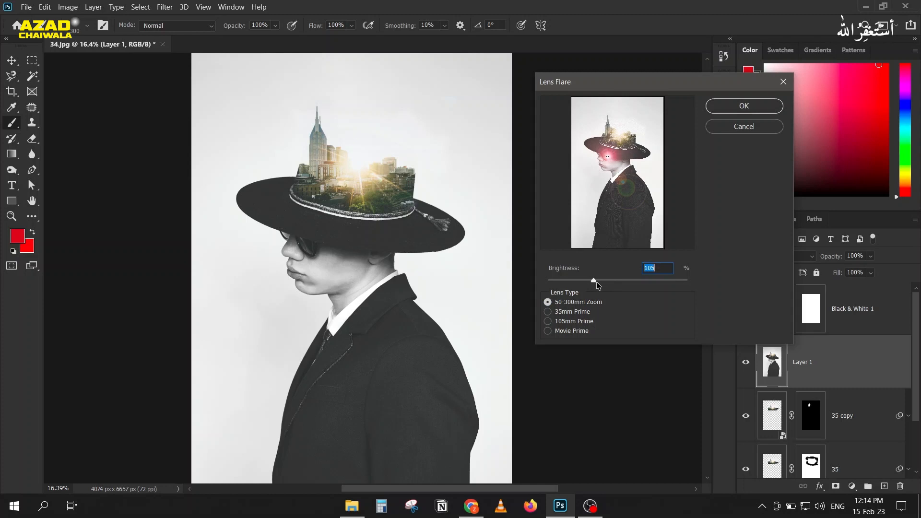
click(659, 267)
drag(608, 159, 622, 136)
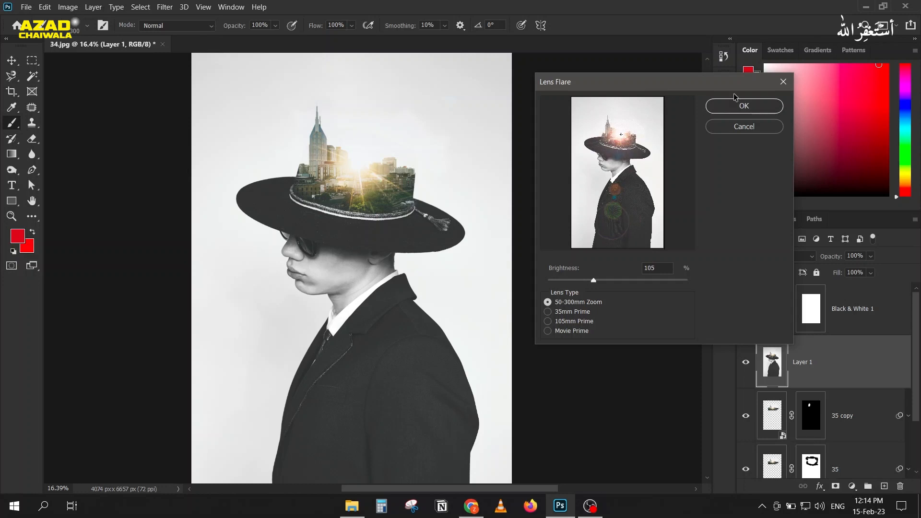
click(737, 105)
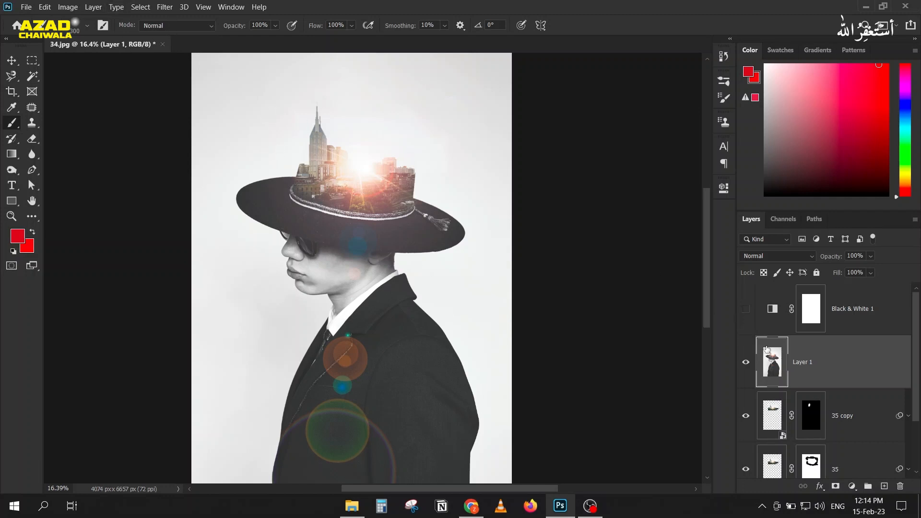
Fill Layer 1 with black and reapply the last Lens Flare filter to it
key(d)
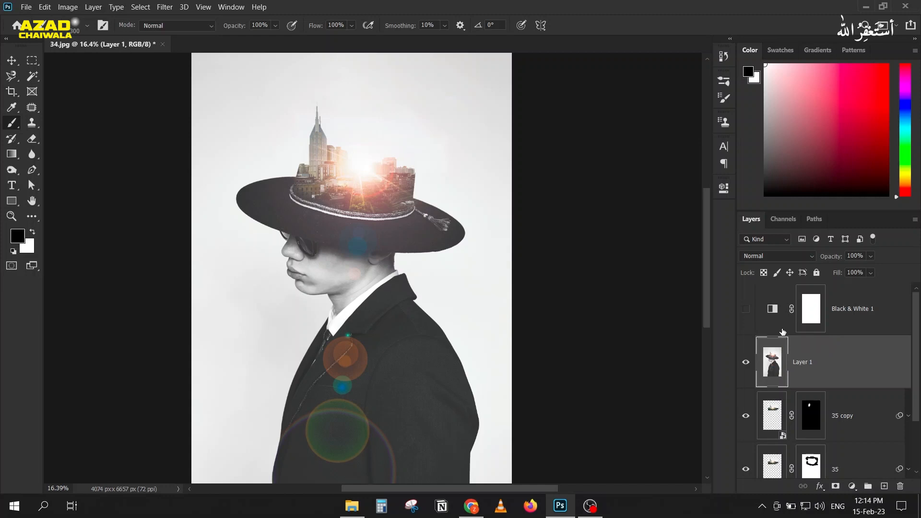
key(alt+BackSpace)
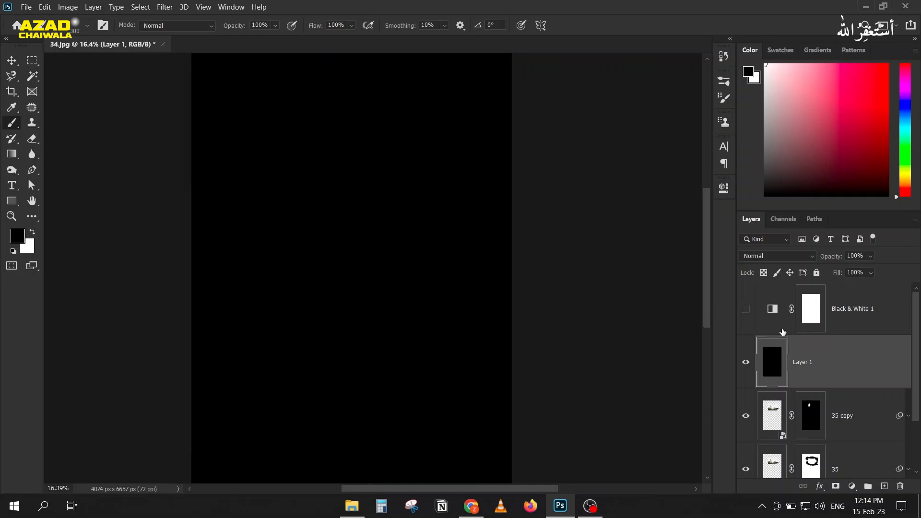
click(164, 8)
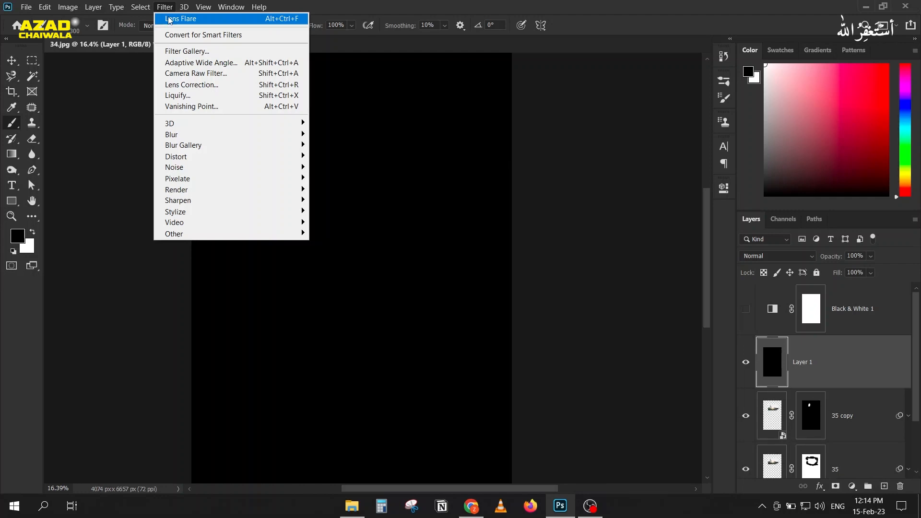
click(169, 19)
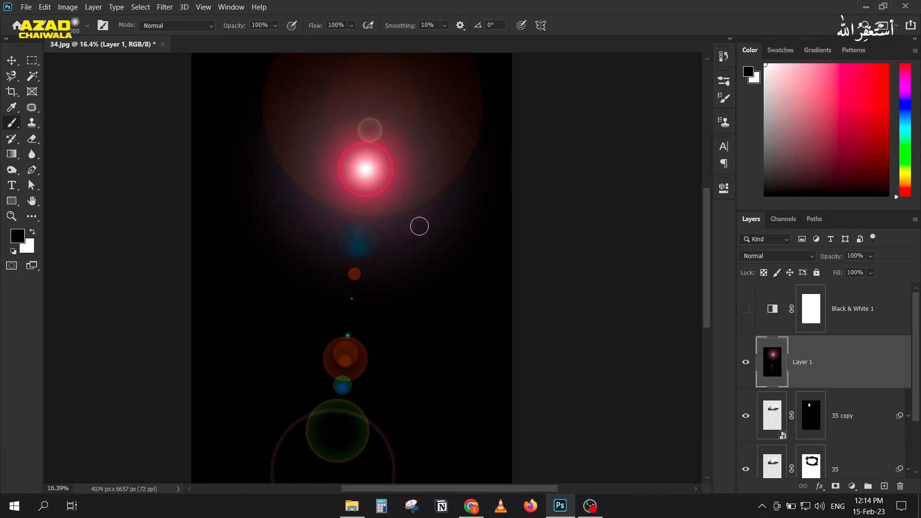
Set the blend mode of the black lens flare layer to Screen
click(778, 257)
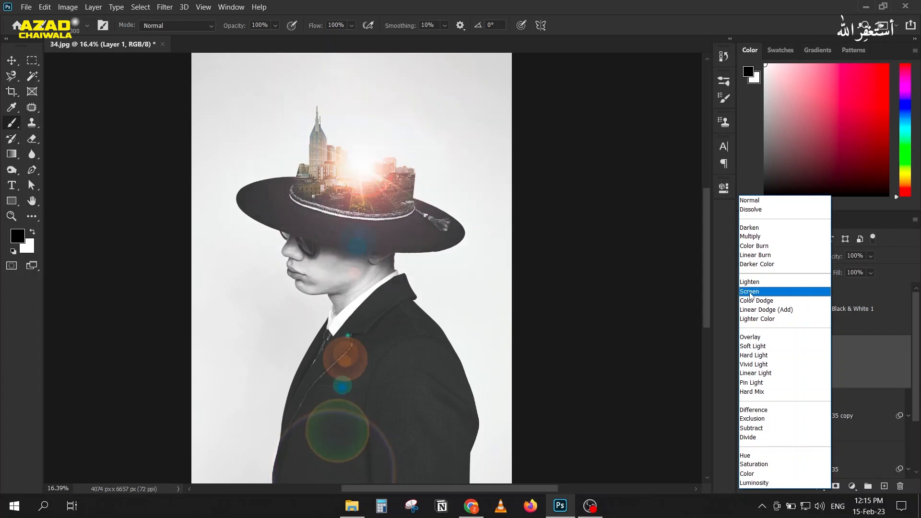
click(751, 295)
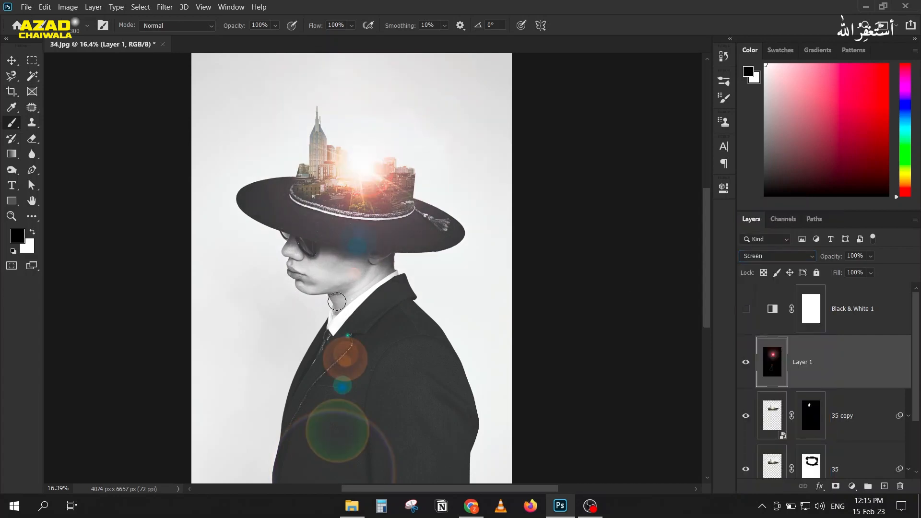
scroll(367, 303, down, 3)
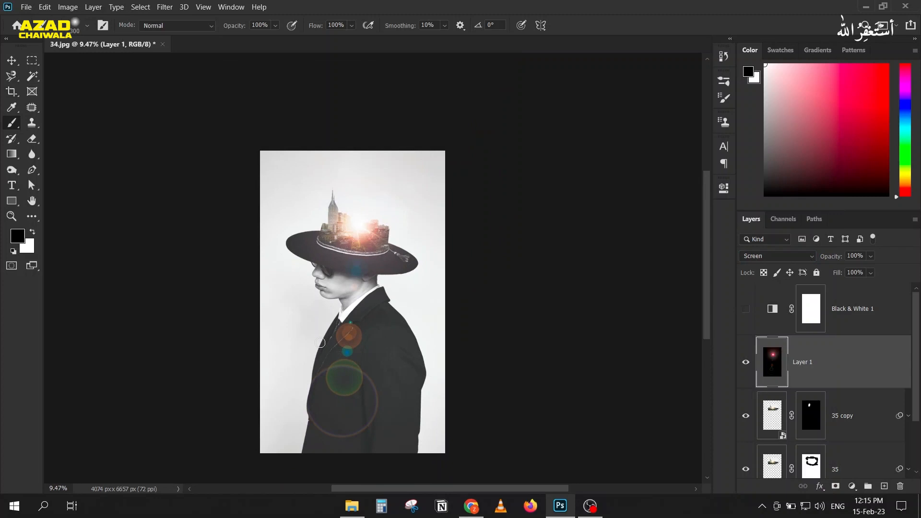
Add a layer mask to Layer 1 and paint black with an enlarged brush to hide the flare circles over the face and suit
click(842, 486)
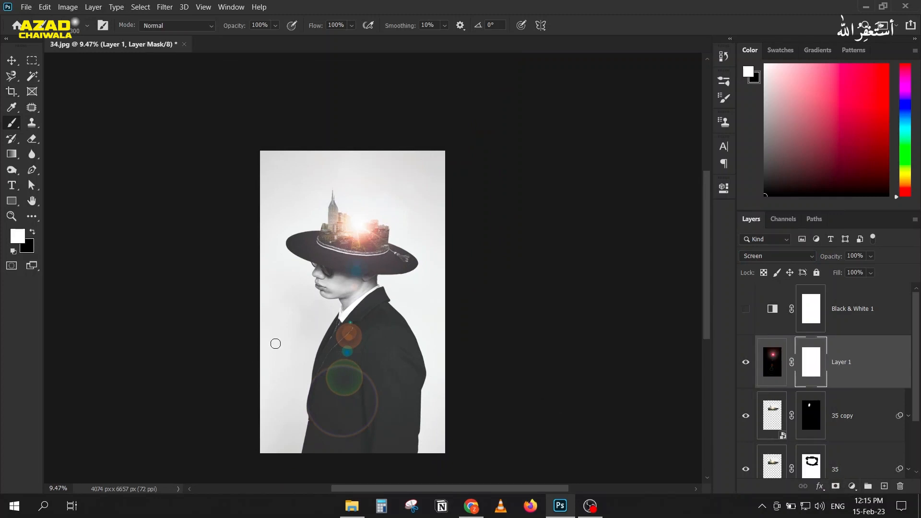
key(bracketright)
key(bracketright)
key(bracketright)
key(bracketright)
key(bracketright)
key(bracketright)
key(bracketright)
click(34, 233)
mouse_move(355, 327)
mouse_down()
mouse_move(440, 379)
mouse_move(294, 373)
mouse_move(389, 410)
mouse_move(260, 410)
mouse_move(394, 420)
mouse_move(289, 407)
mouse_move(342, 423)
mouse_move(322, 347)
mouse_move(285, 306)
mouse_move(288, 295)
mouse_move(348, 287)
mouse_move(344, 270)
mouse_move(355, 288)
mouse_move(311, 284)
mouse_move(383, 292)
mouse_move(304, 288)
mouse_move(320, 274)
mouse_up()
scroll(333, 259, up, 2)
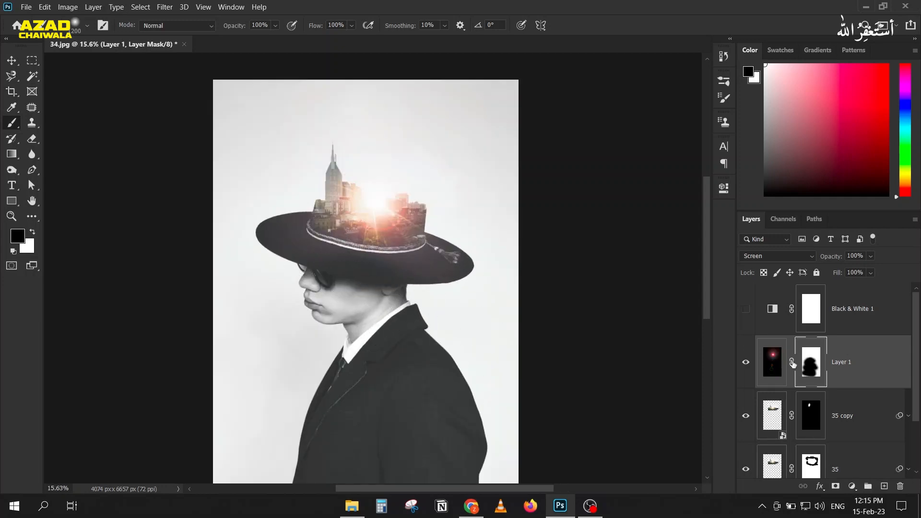
Undo the last mask painting on Layer 1 and repaint the mask black only over the flare circles on the suit
key(ctrl+z)
scroll(305, 336, down, 2)
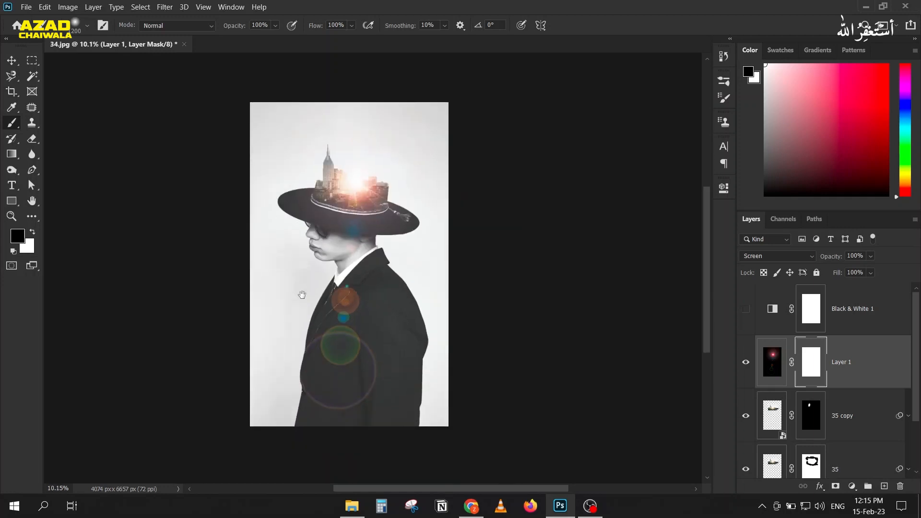
mouse_move(340, 309)
mouse_down()
mouse_move(390, 303)
mouse_move(395, 322)
mouse_move(247, 370)
mouse_move(284, 353)
mouse_move(391, 346)
mouse_up()
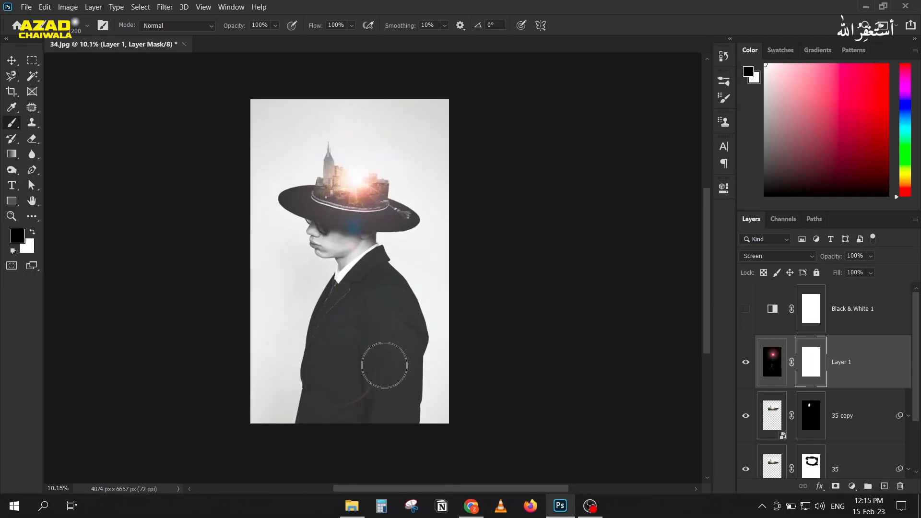
scroll(275, 312, up, 2)
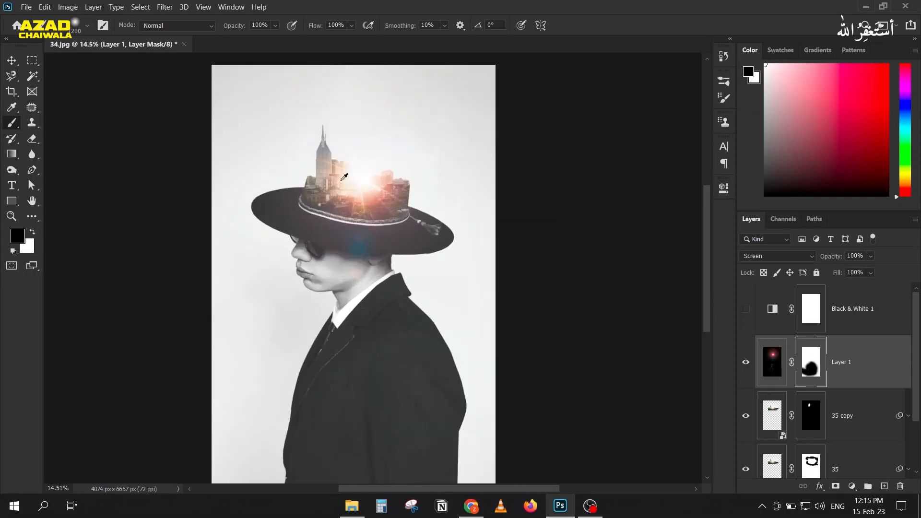
mouse_move(350, 268)
mouse_down()
mouse_move(382, 276)
mouse_move(351, 268)
mouse_move(332, 310)
mouse_up()
key(ctrl+z)
Apply Levels to the lens flare image on Layer 1, raising the black input level to 21
key(ctrl+l)
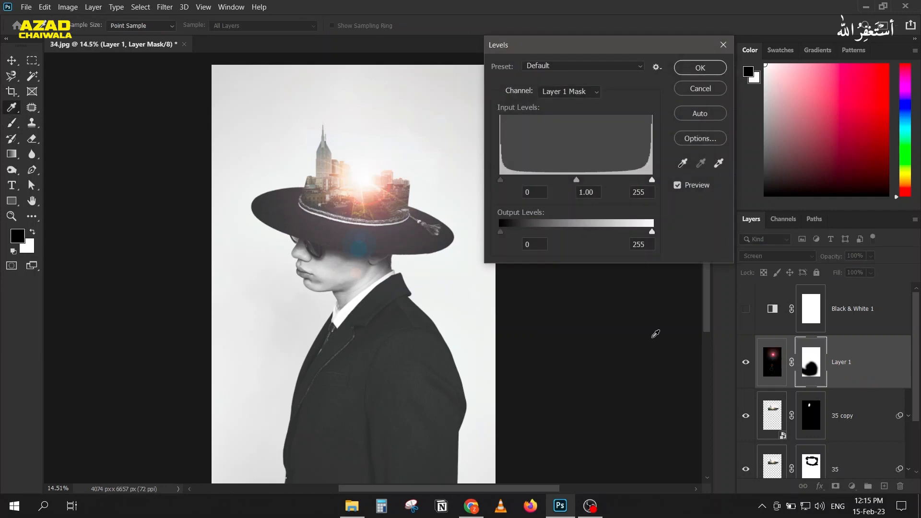
click(700, 88)
click(770, 369)
key(ctrl+l)
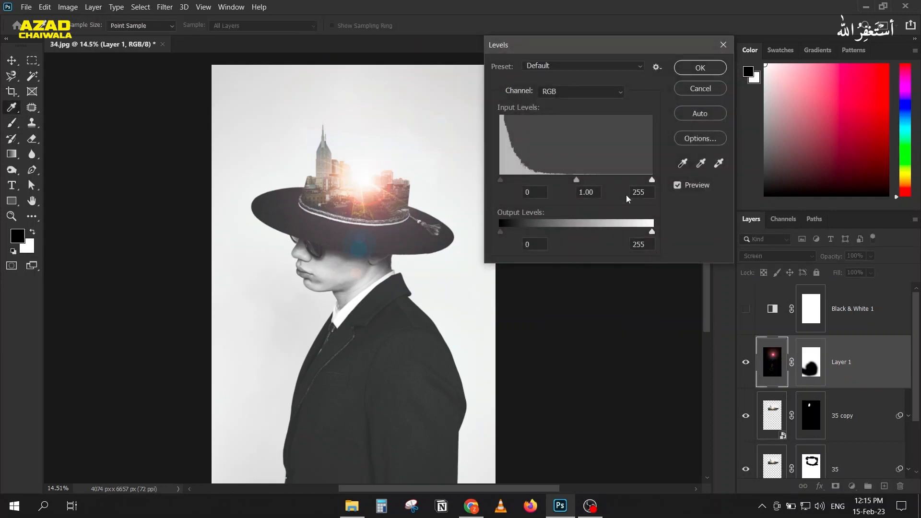
drag(501, 182, 518, 184)
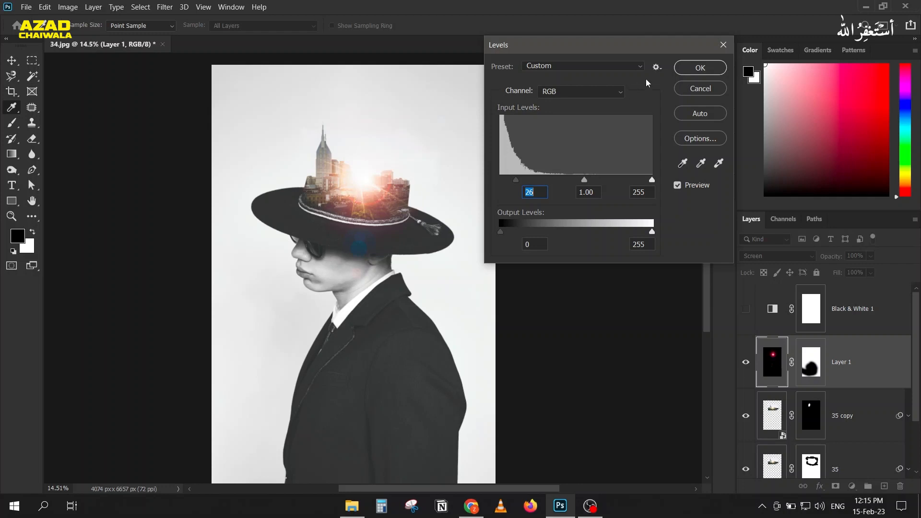
click(688, 74)
mouse_move(513, 182)
mouse_down()
mouse_move(502, 181)
mouse_move(514, 182)
mouse_up()
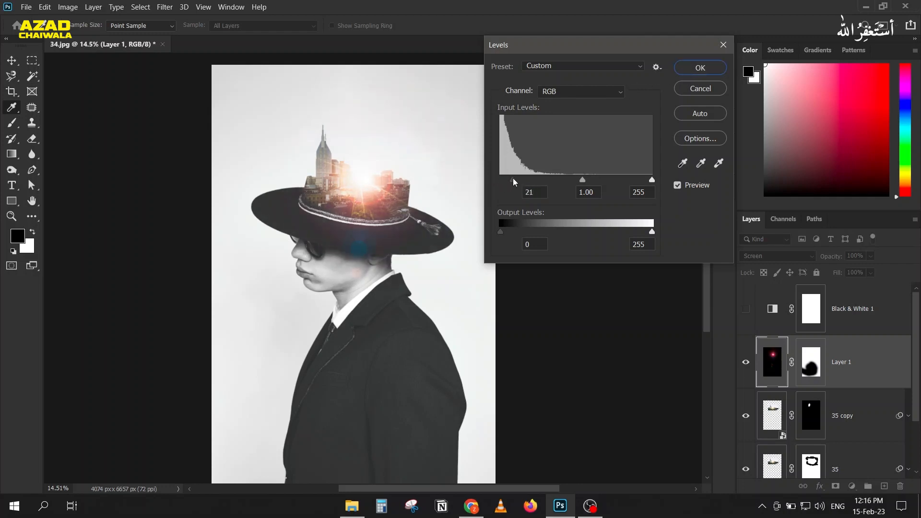
click(700, 68)
Paint black with a smaller brush on Layer 1's image over the blue flare spot beneath the hat brim
key(b)
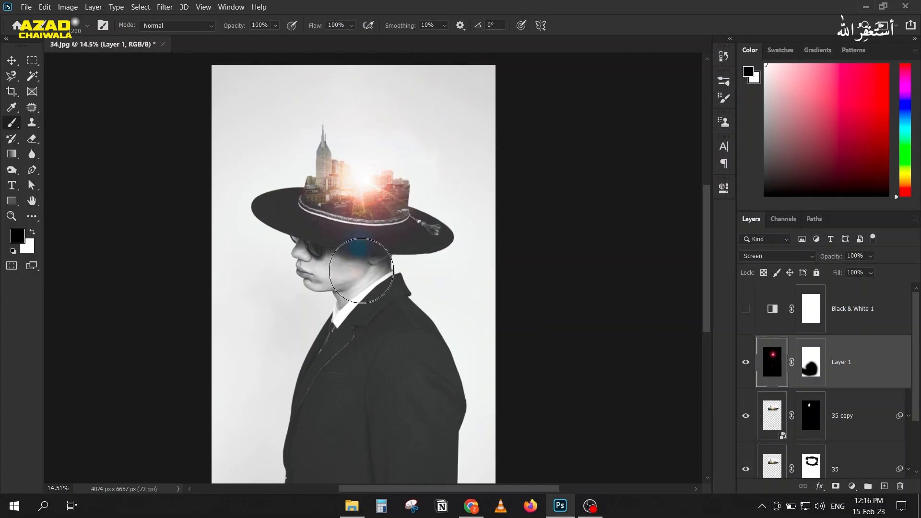
key(bracketleft)
key(bracketleft)
key(bracketleft)
drag(355, 255, 364, 255)
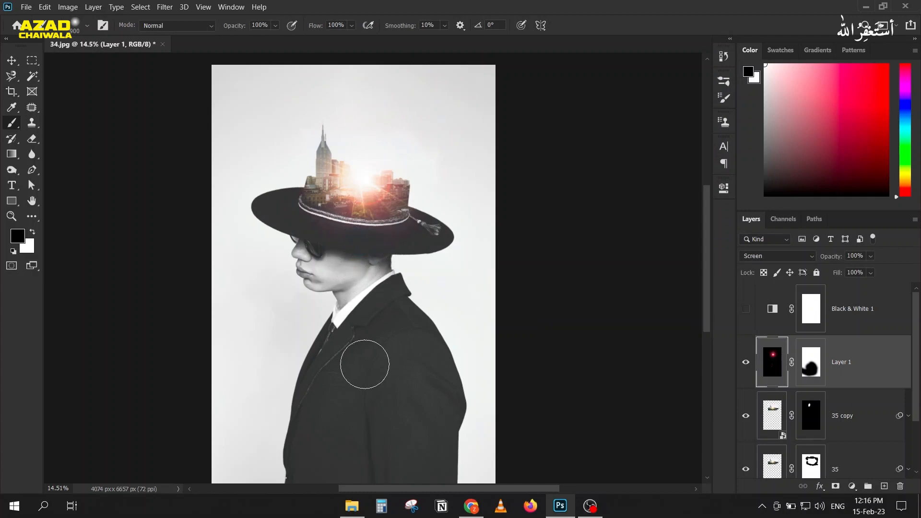
scroll(252, 285, down, 3)
scroll(253, 285, up, 3)
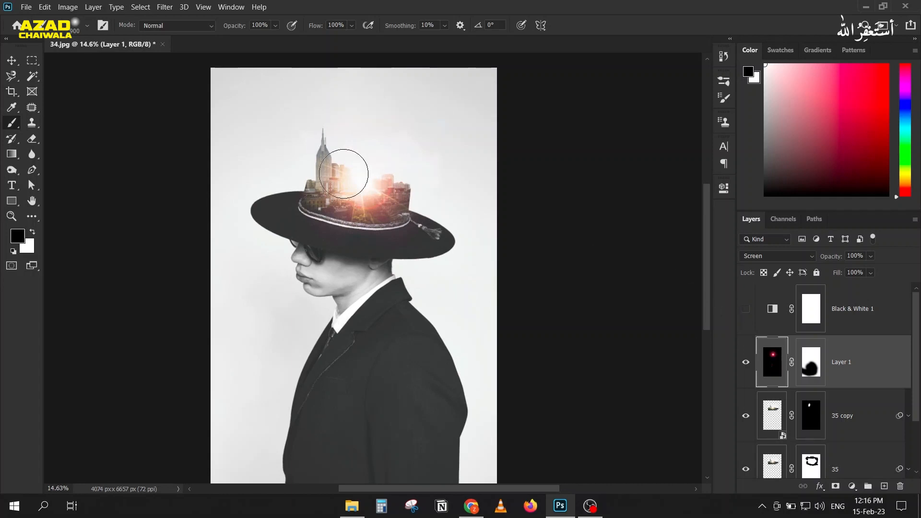
Hide Layer 1 and add a Vibrance adjustment layer above it with Vibrance +38 and Saturation +15
click(747, 366)
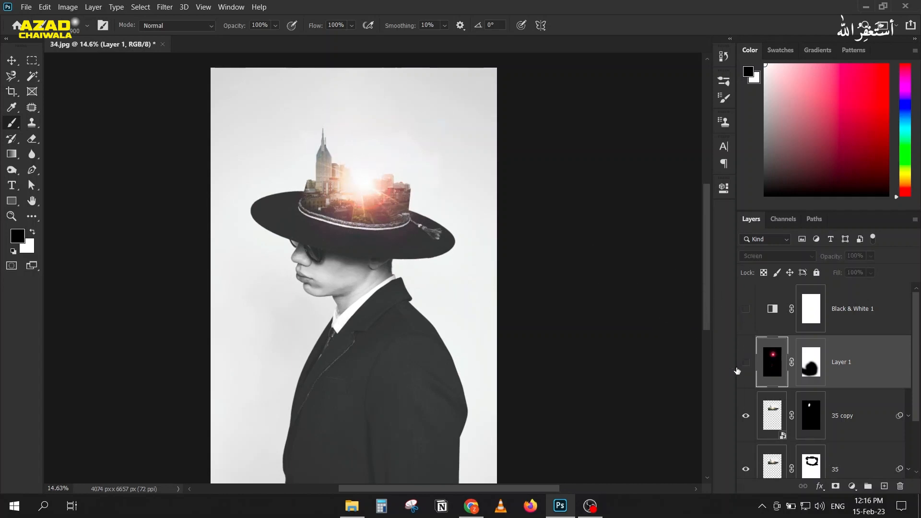
click(772, 417)
click(780, 382)
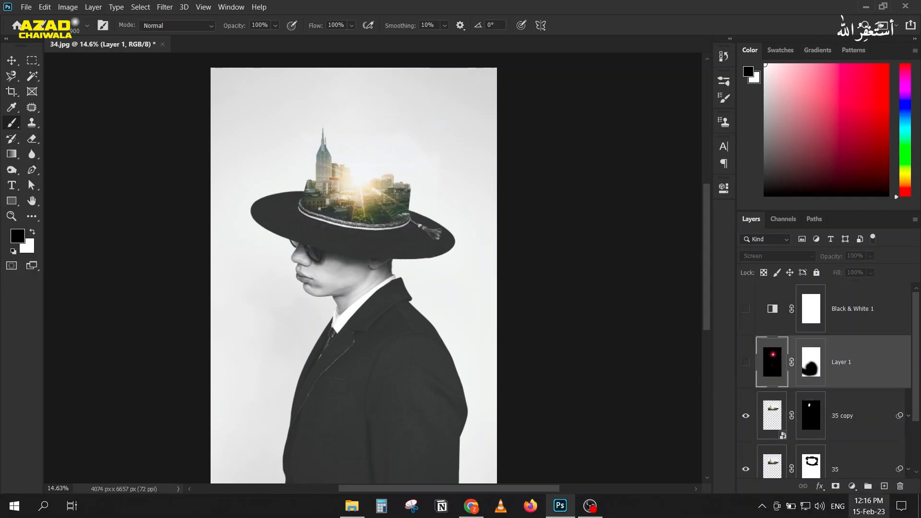
click(852, 488)
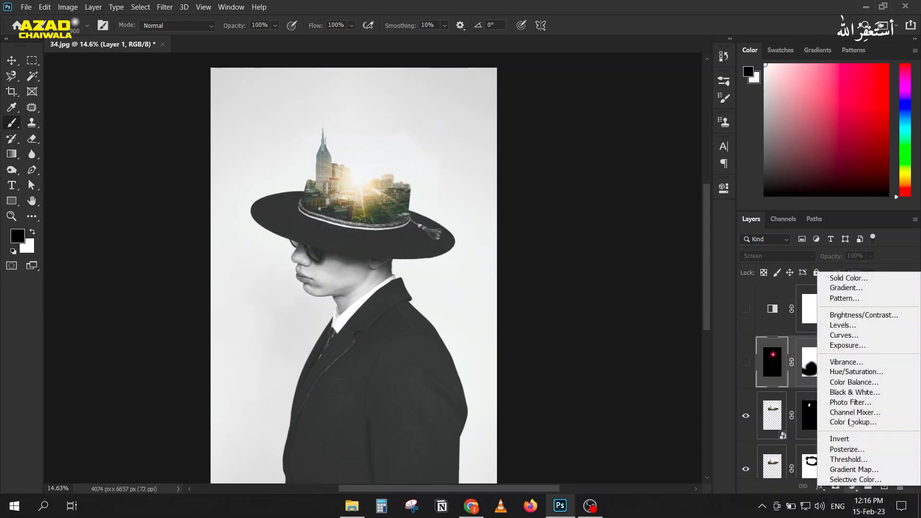
click(848, 362)
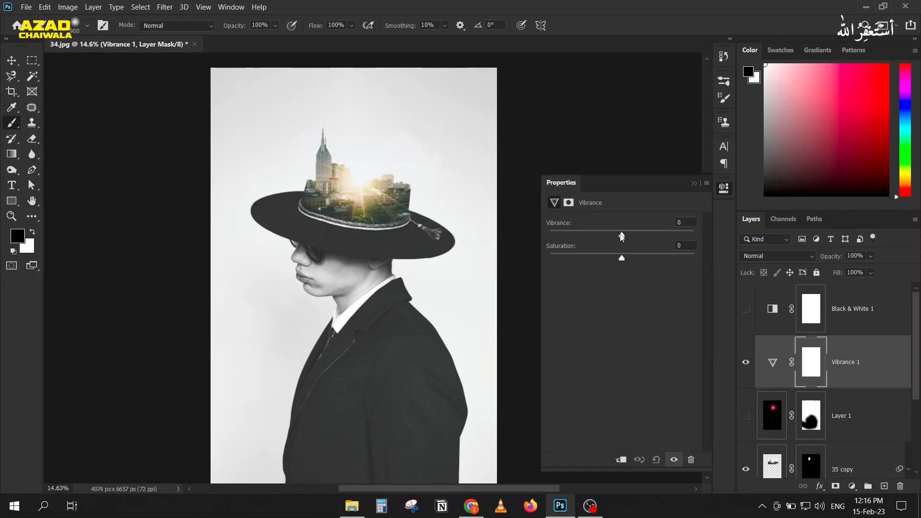
drag(622, 236, 657, 233)
drag(657, 232, 633, 259)
drag(652, 238, 649, 237)
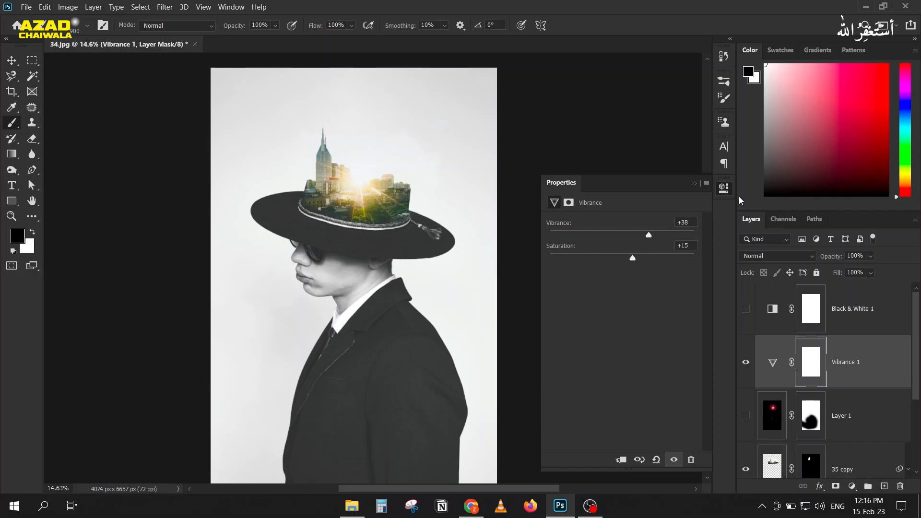
click(695, 184)
Compare the composite with and without the lens flare by toggling Layer 1's visibility, leaving it hidden
click(746, 415)
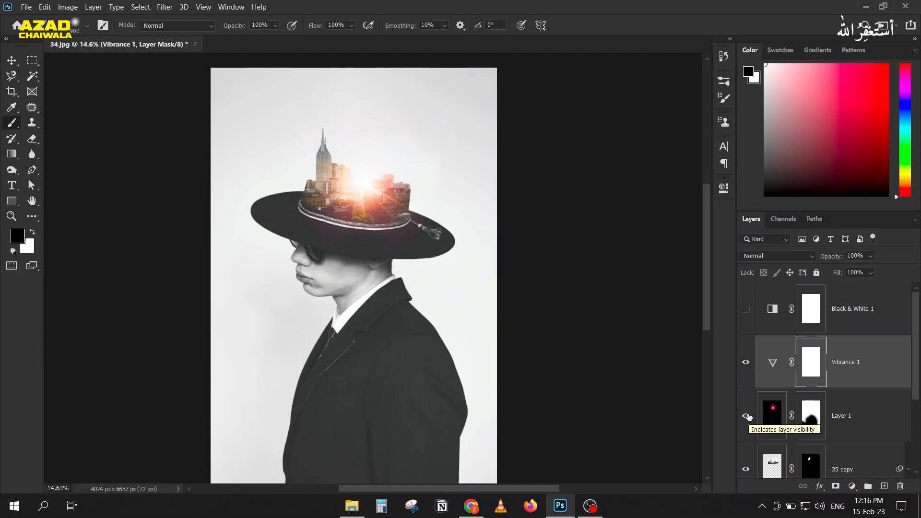
click(746, 416)
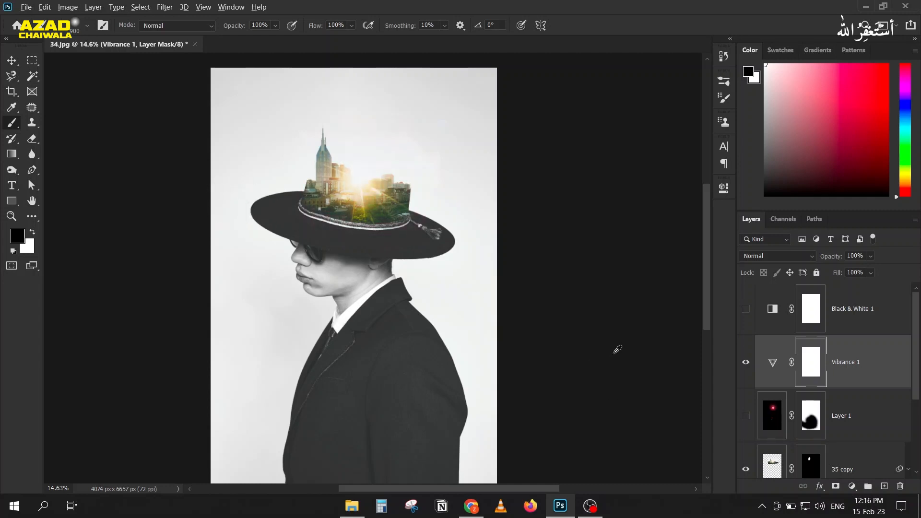
click(746, 416)
click(746, 415)
scroll(239, 202, down, 2)
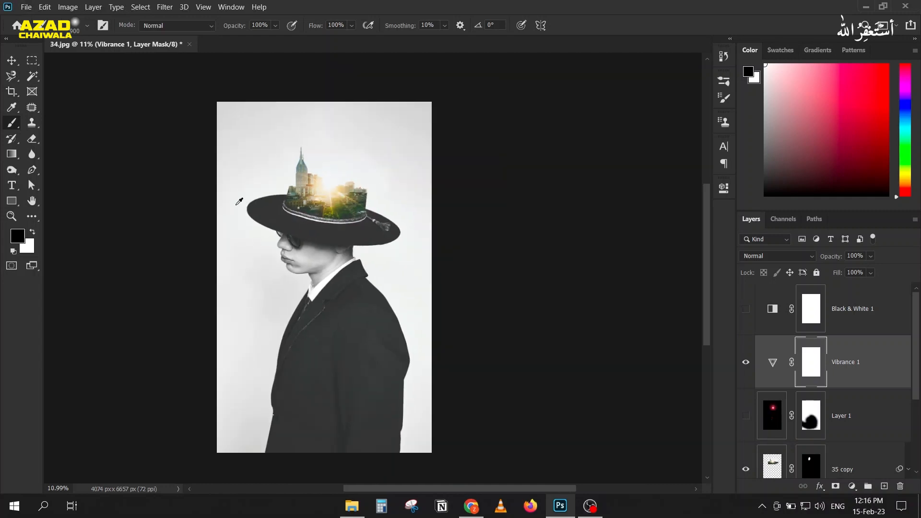
scroll(236, 205, down, 3)
drag(217, 243, 256, 224)
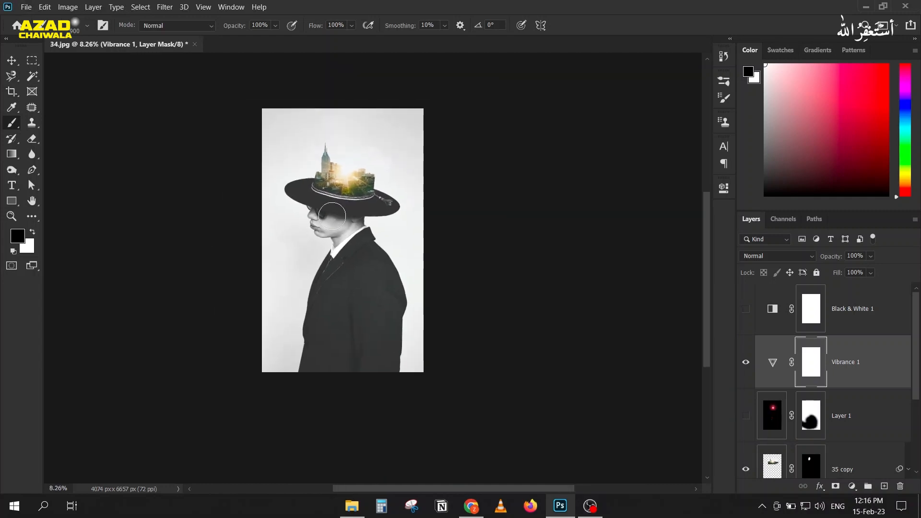
click(746, 415)
click(746, 415)
Select the Background layer and show the Black & White 1 adjustment layer
scroll(756, 446, down, 3)
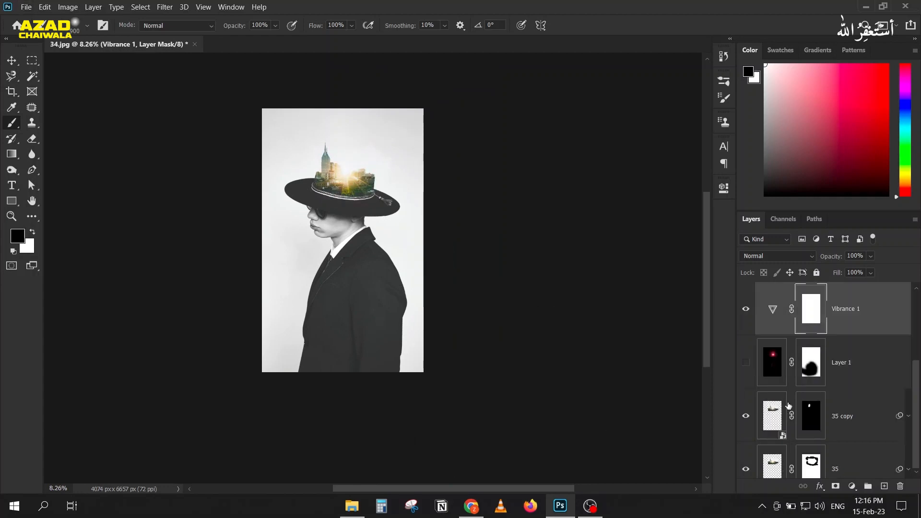
click(768, 453)
scroll(294, 194, up, 5)
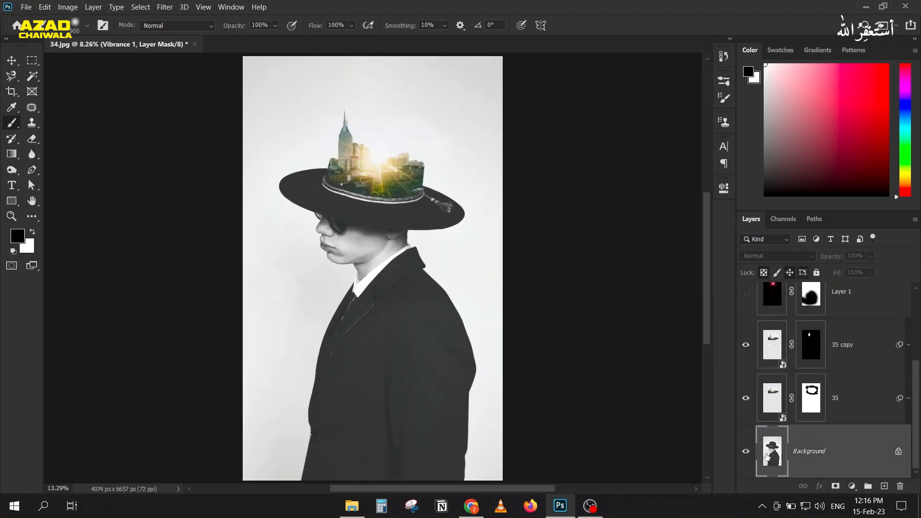
scroll(757, 310, up, 3)
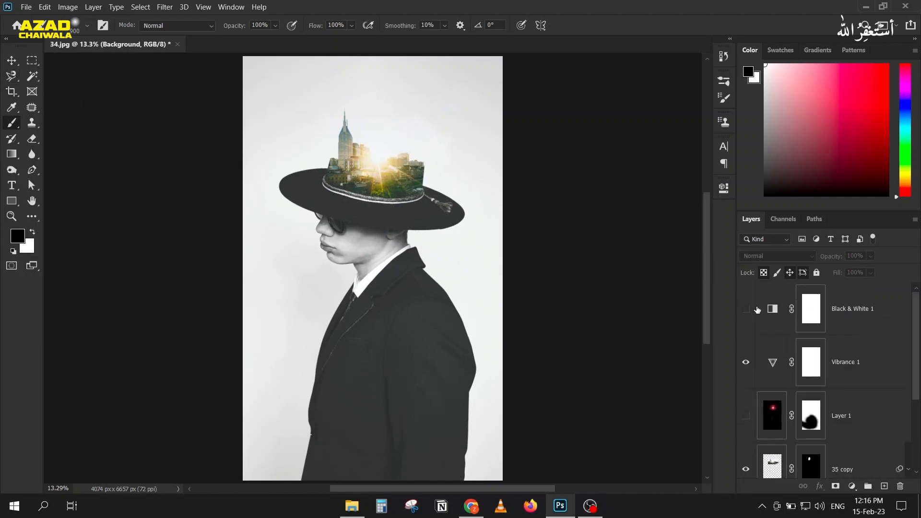
click(746, 309)
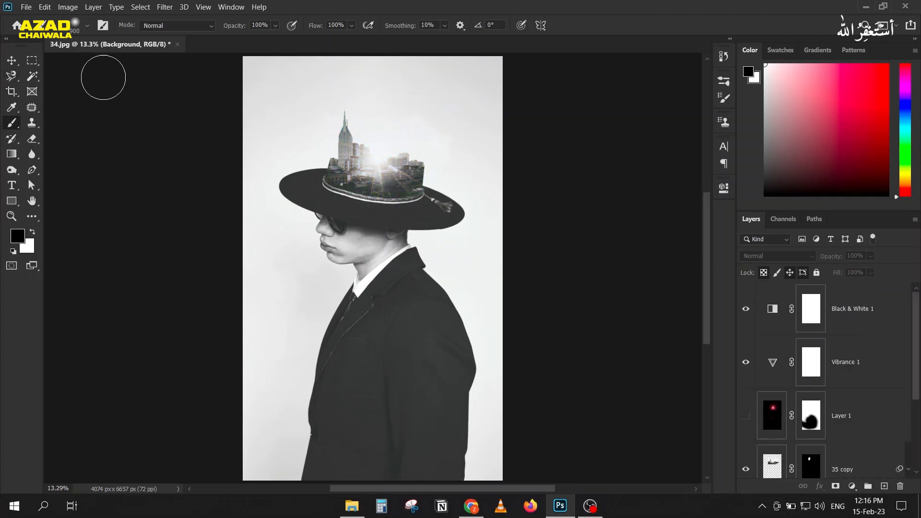
Close 34.jpg without saving and open image 36 from the 02-Blending Modes folder in Photoshop
click(176, 45)
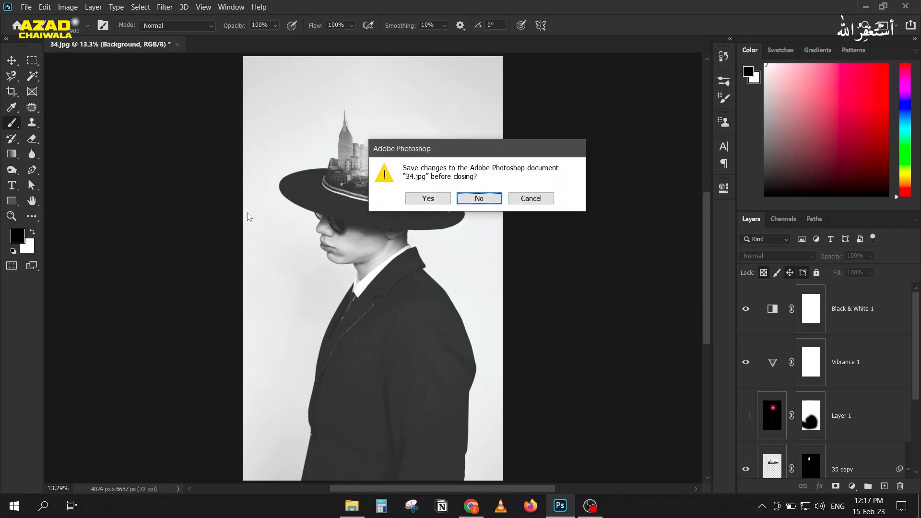
click(475, 197)
click(352, 506)
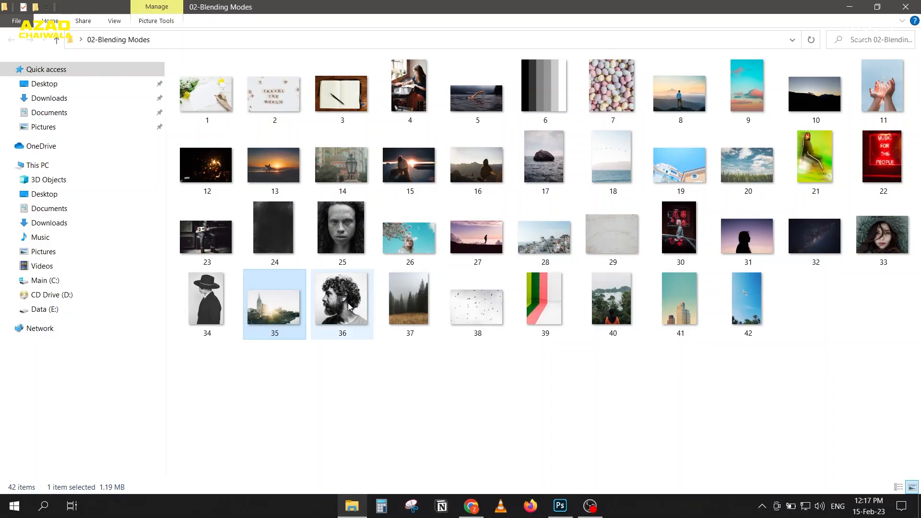
drag(339, 311, 338, 354)
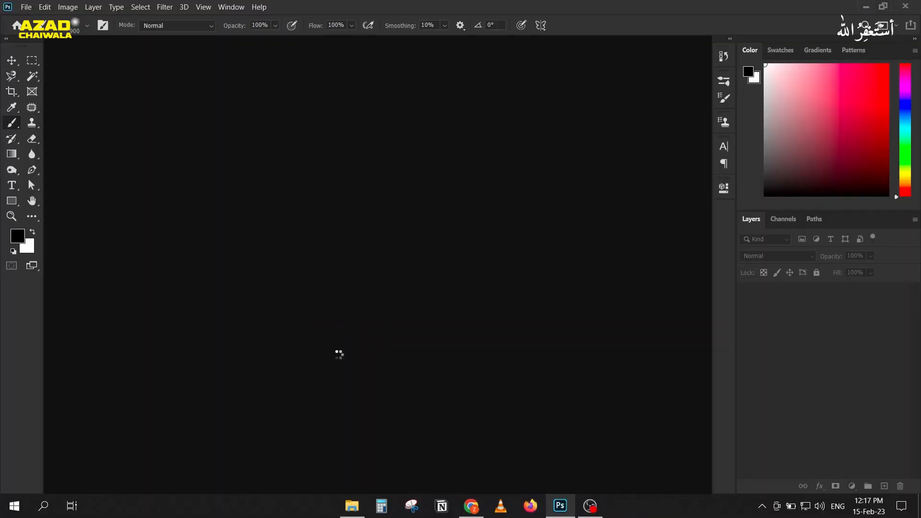
click(350, 213)
click(409, 259)
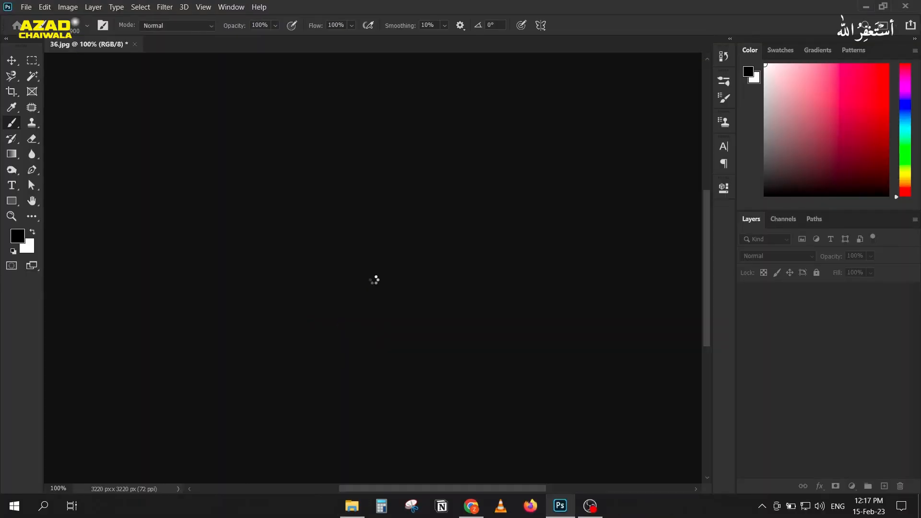
scroll(331, 311, down, 2)
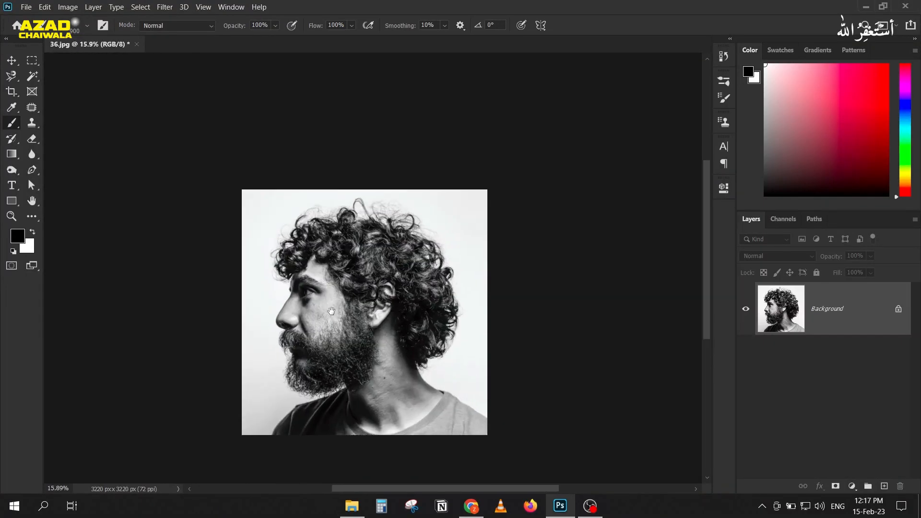
Extend the canvas above the man's head to about 3220 x 4025 px with a Content-Aware crop
click(11, 92)
drag(365, 188, 364, 157)
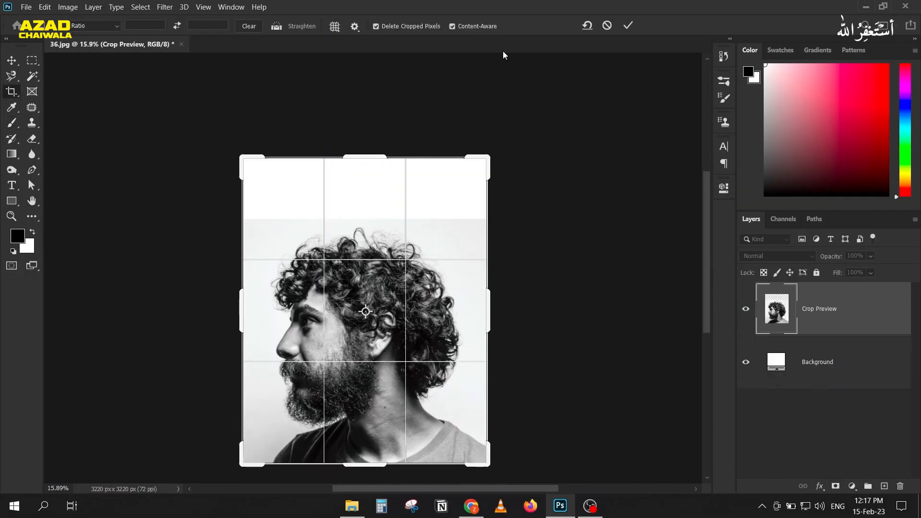
click(628, 25)
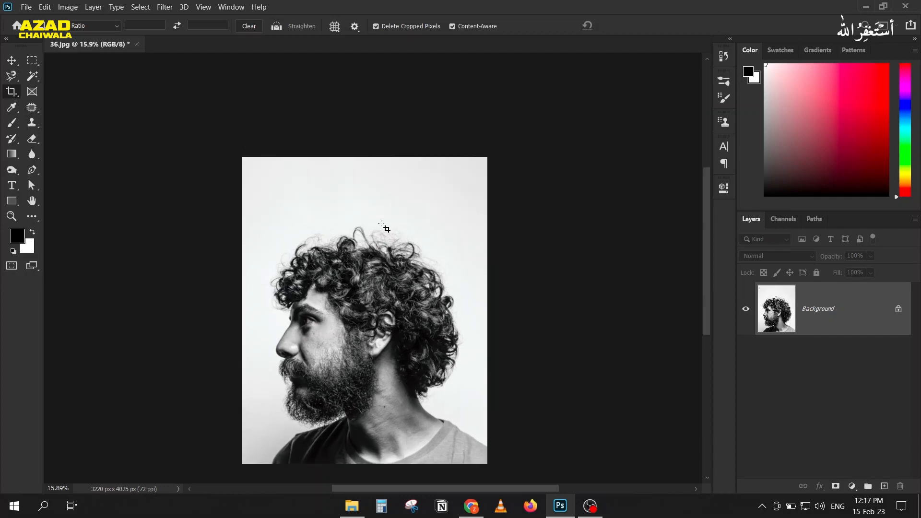
Place forest image 37 from the 02-Blending Modes folder over the portrait and switch to the Move tool
click(352, 506)
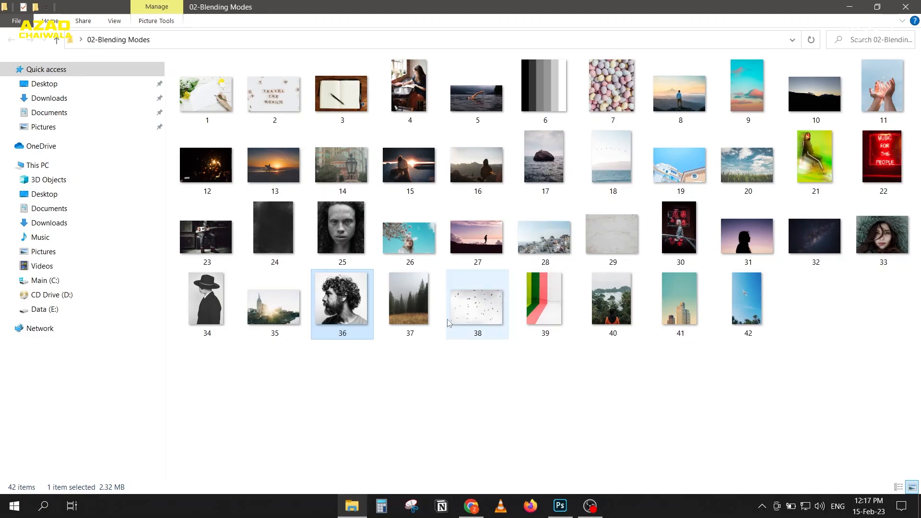
drag(417, 309, 349, 358)
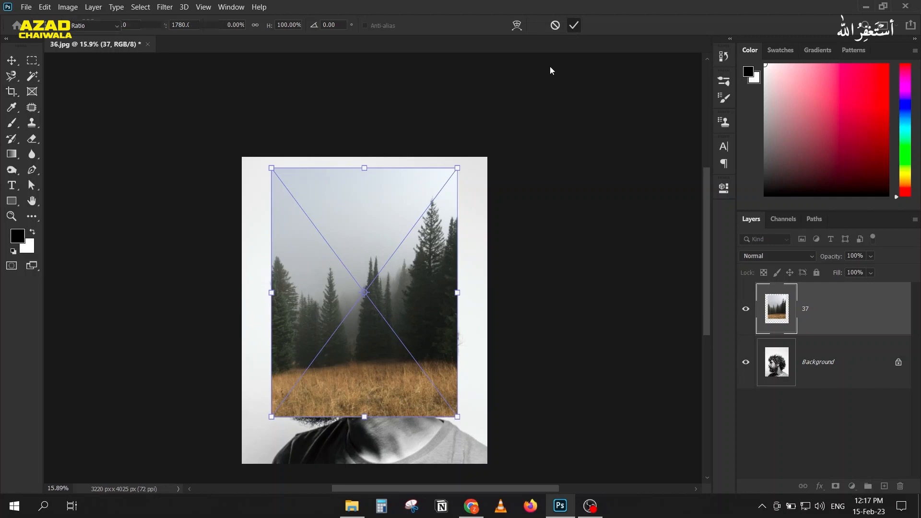
key(c)
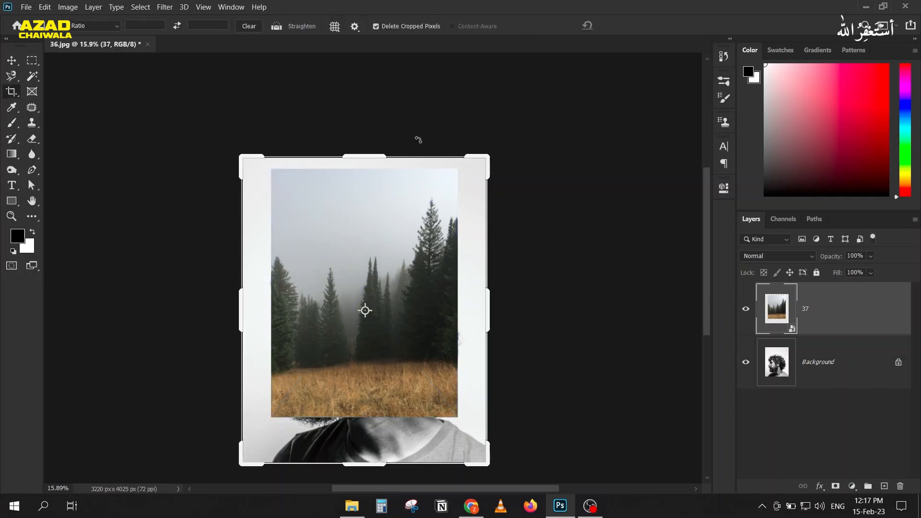
click(11, 64)
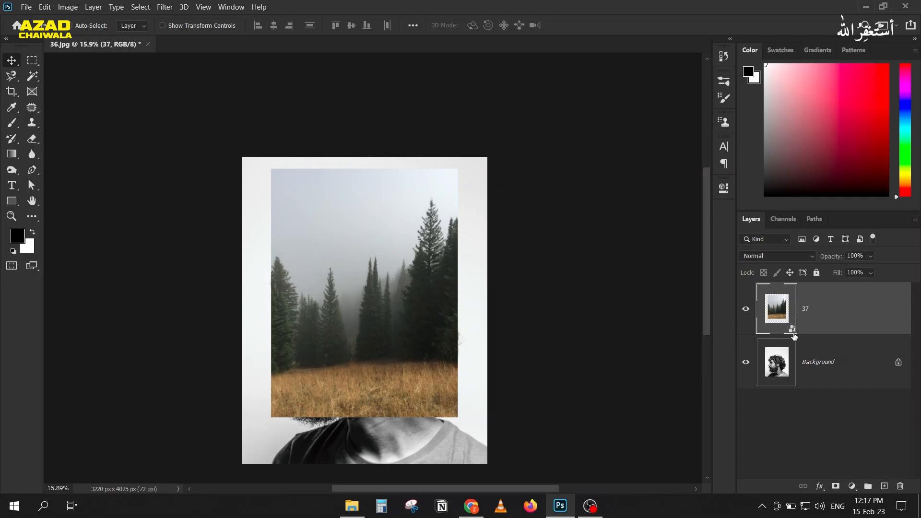
click(68, 7)
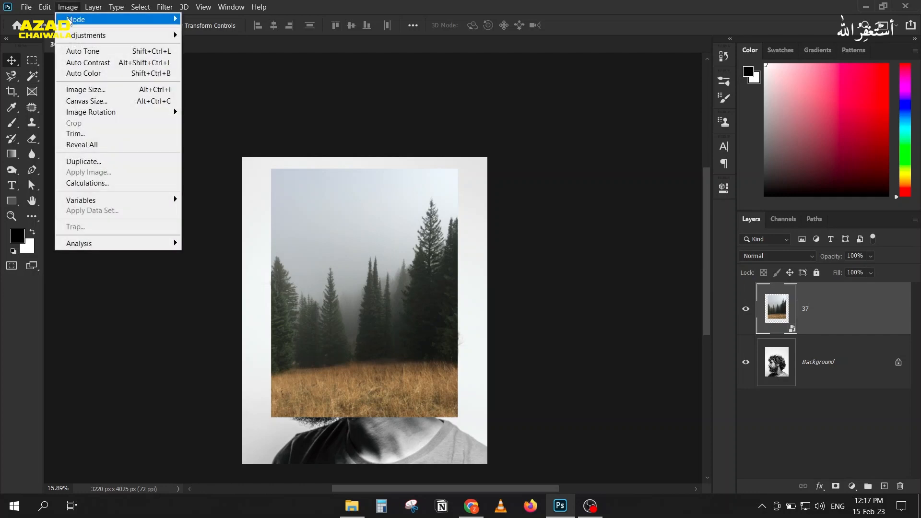
mouse_move(71, 37)
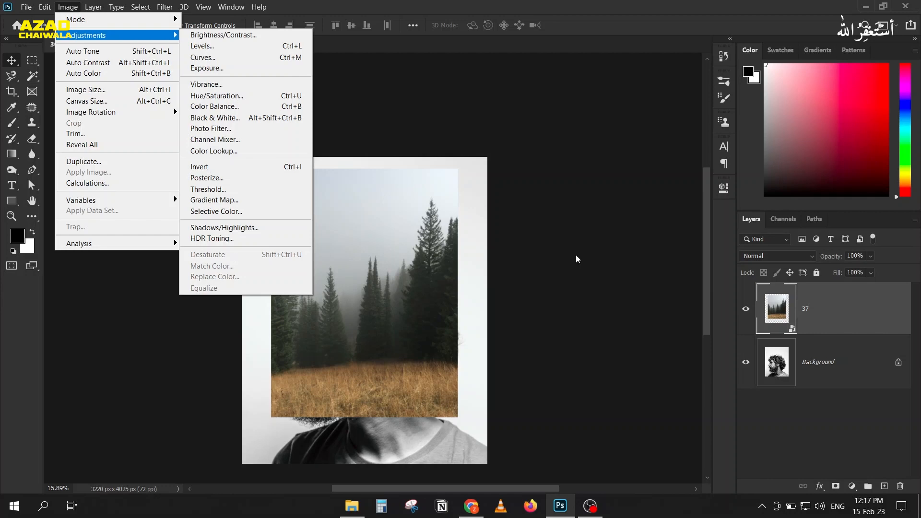
click(810, 298)
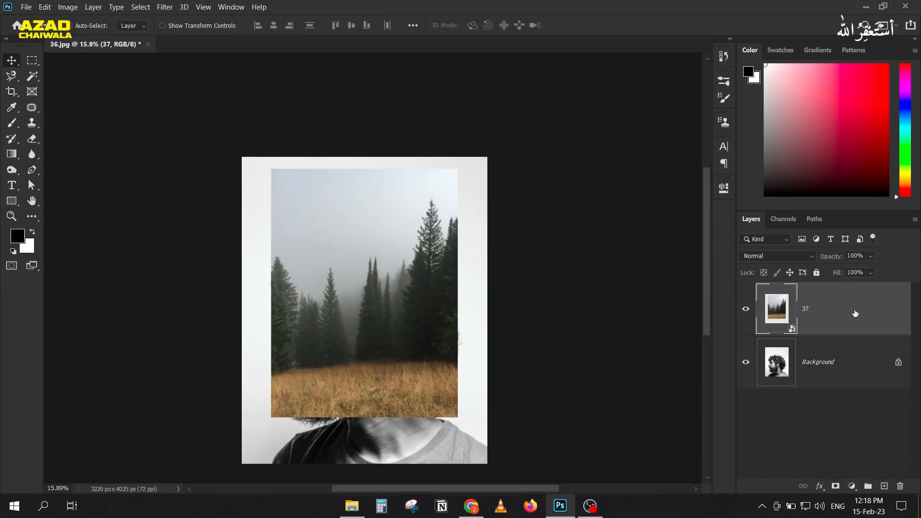
Open the contents of forest smart object 37, converting its colors to the working space, and desaturate the image
double_click(778, 307)
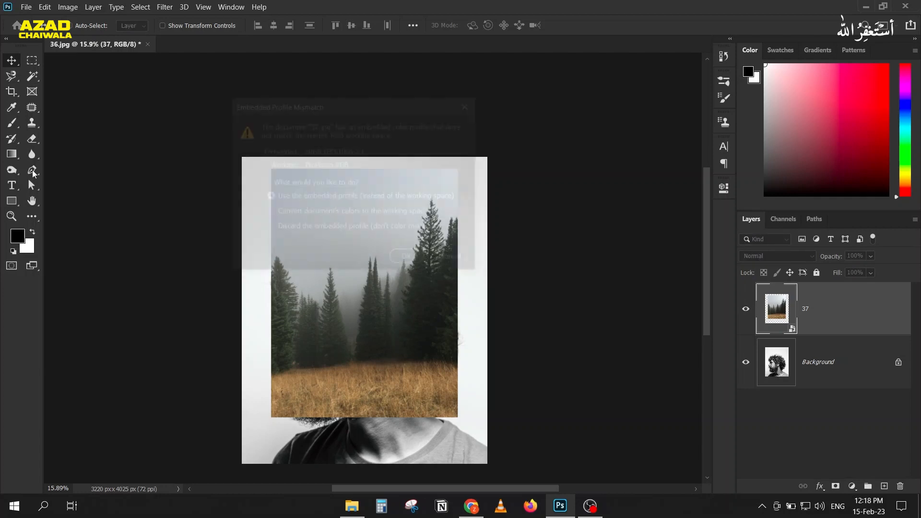
click(311, 209)
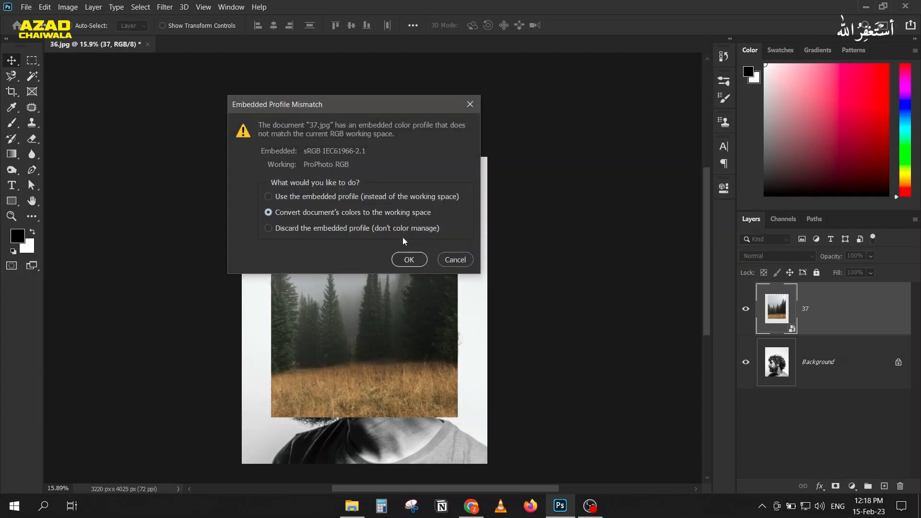
click(410, 260)
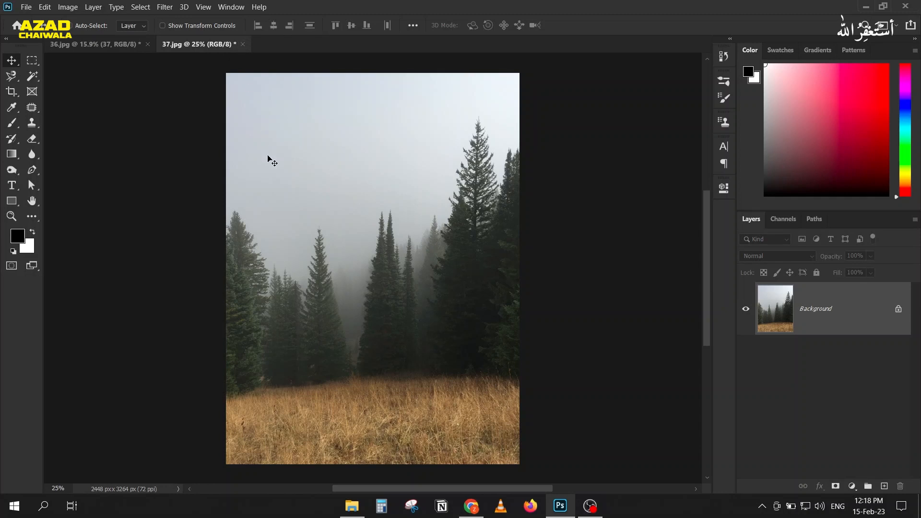
key(ctrl+shift+u)
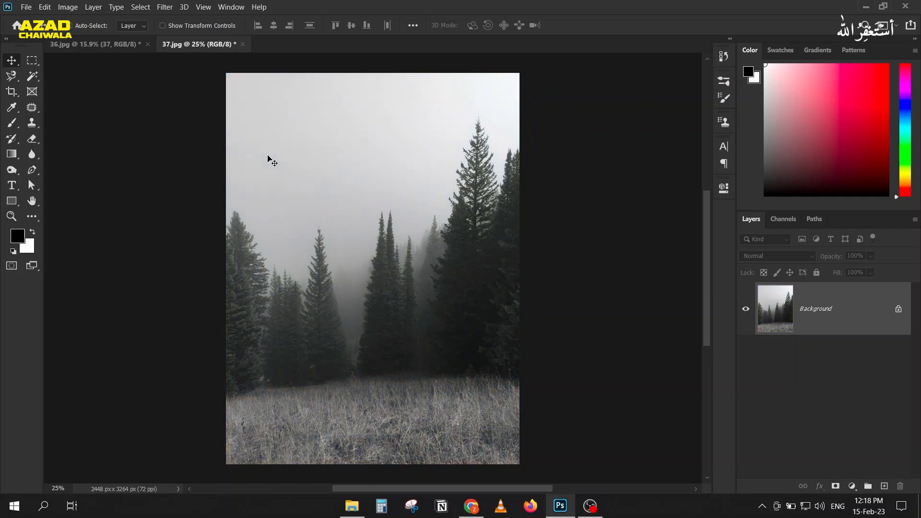
Save the desaturated 37.jpg at maximum JPEG quality to update the smart object in 36.jpg
click(134, 44)
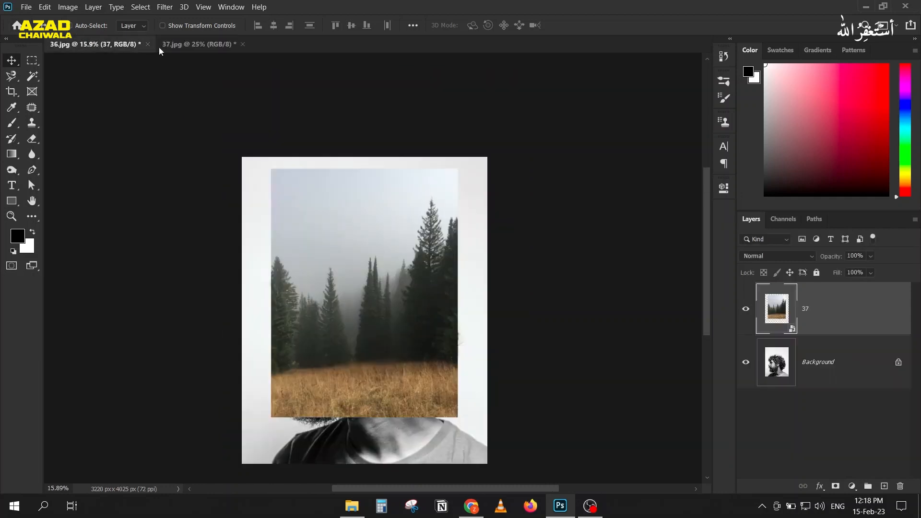
click(195, 45)
key(ctrl+s)
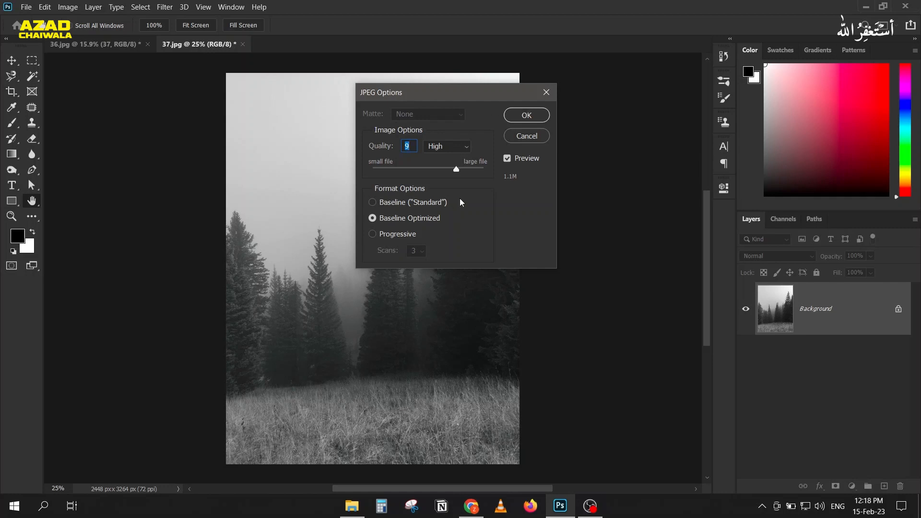
drag(455, 169, 499, 167)
click(528, 119)
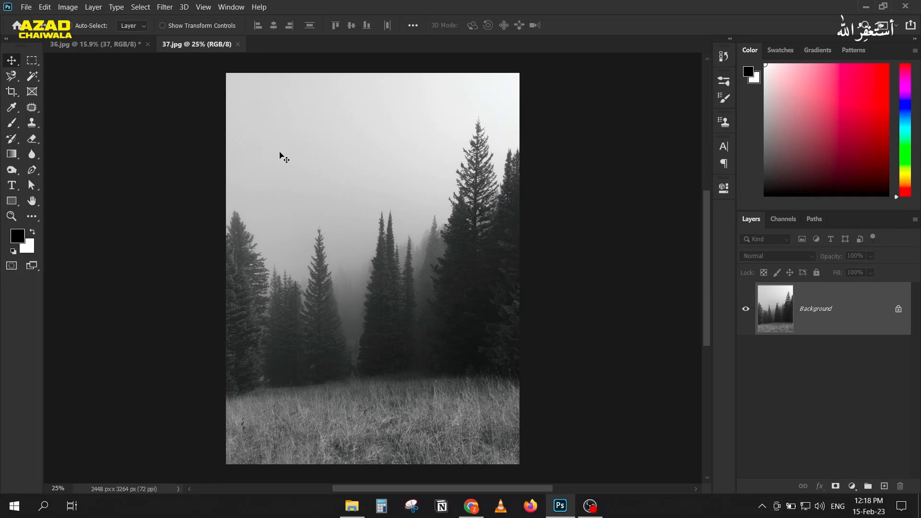
Return to 36.jpg, undo the smart object update and close 37.jpg
click(117, 48)
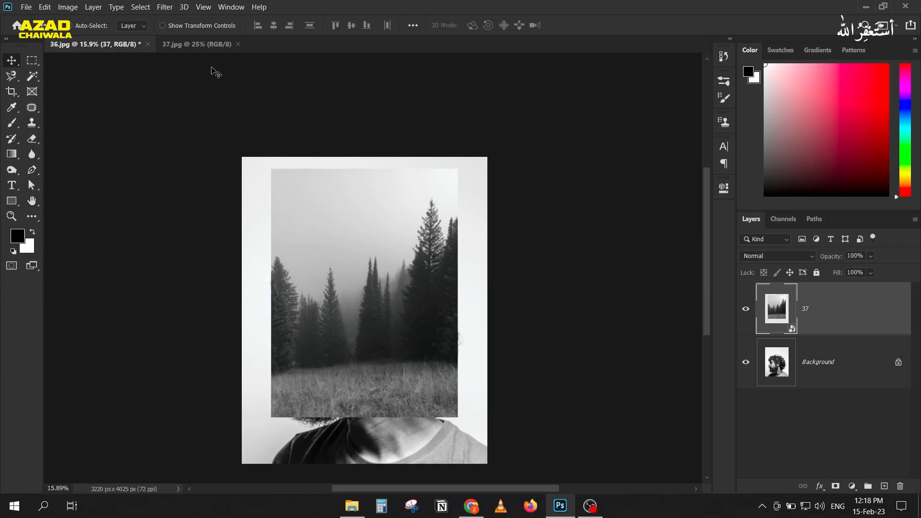
key(ctrl+z)
click(237, 44)
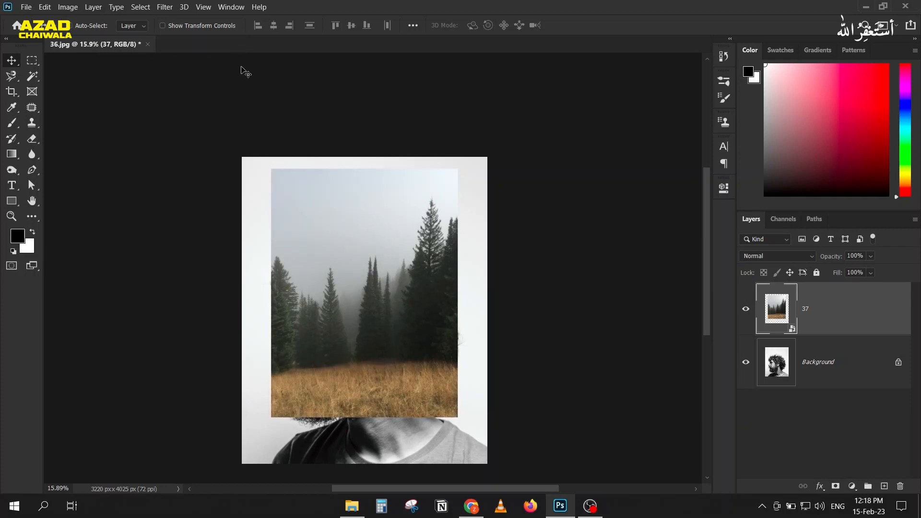
Rasterize forest layer 37 and desaturate it directly in the portrait document
right_click(839, 313)
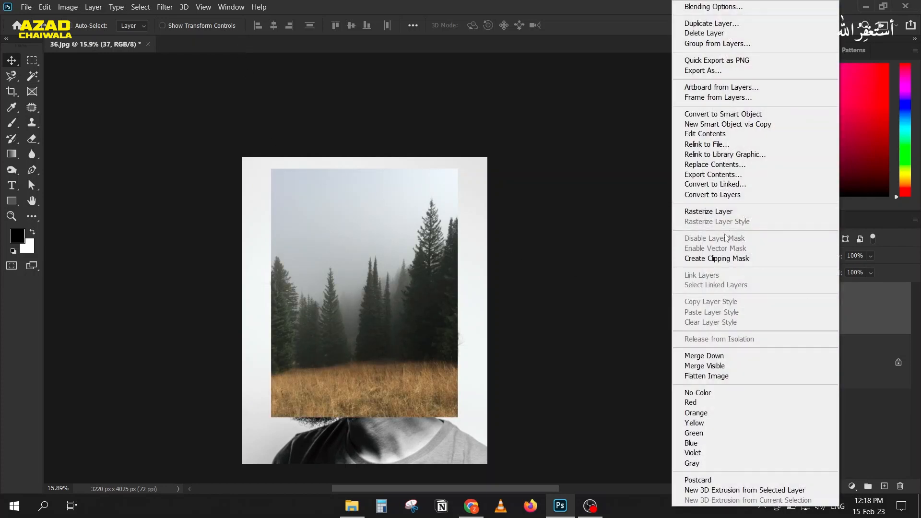
click(722, 212)
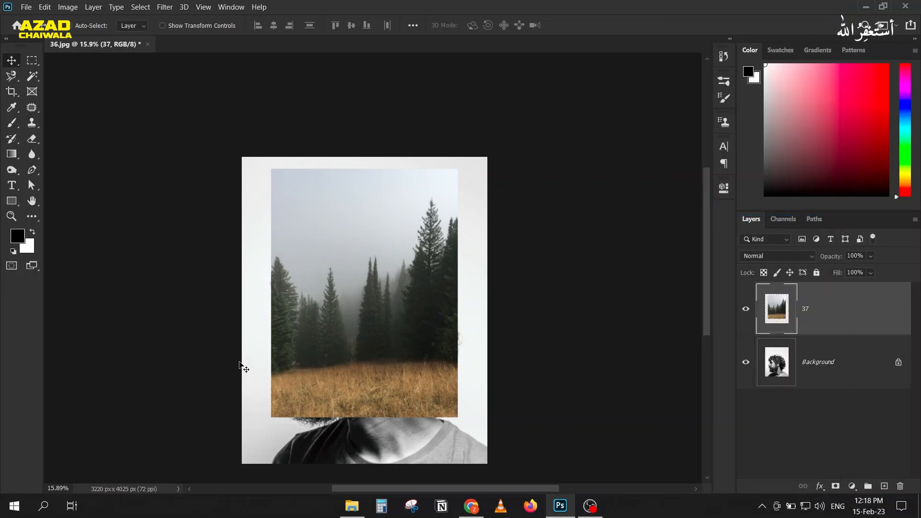
key(ctrl+shift+u)
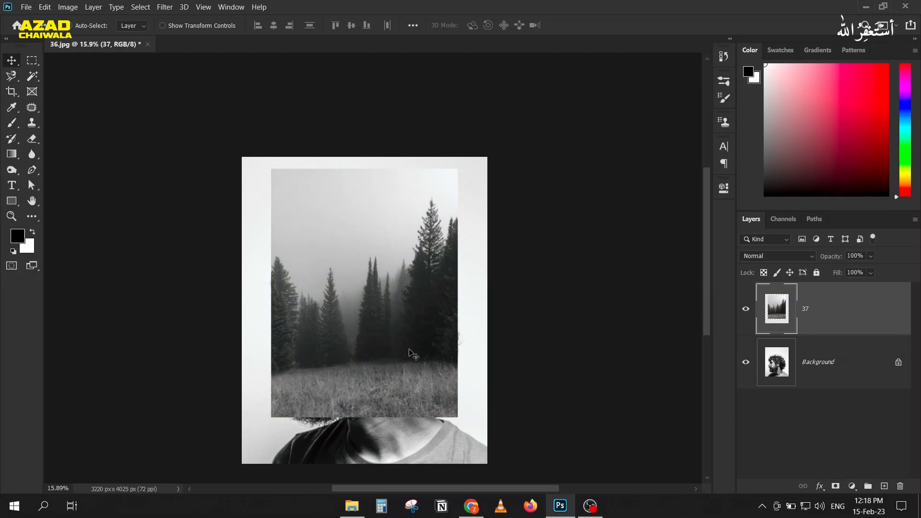
Set the blending mode of forest layer 37 to Lighten
scroll(362, 345, up, 2)
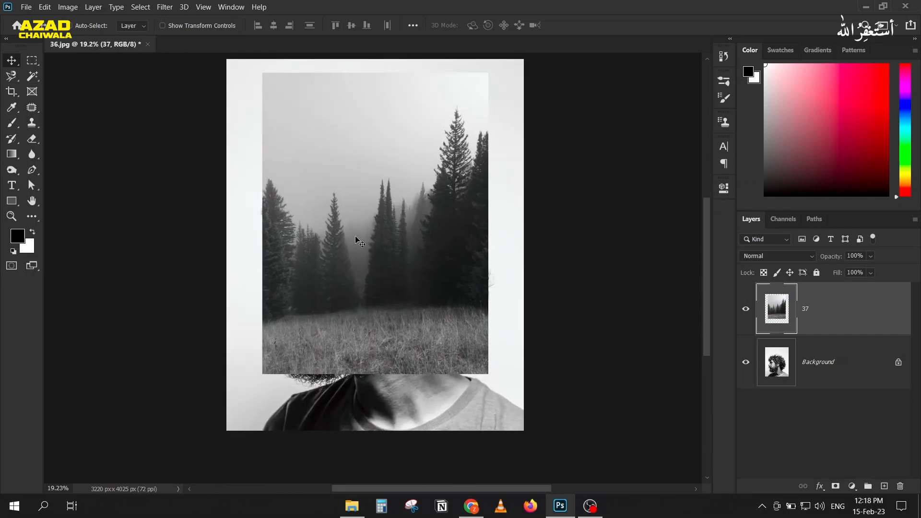
click(754, 258)
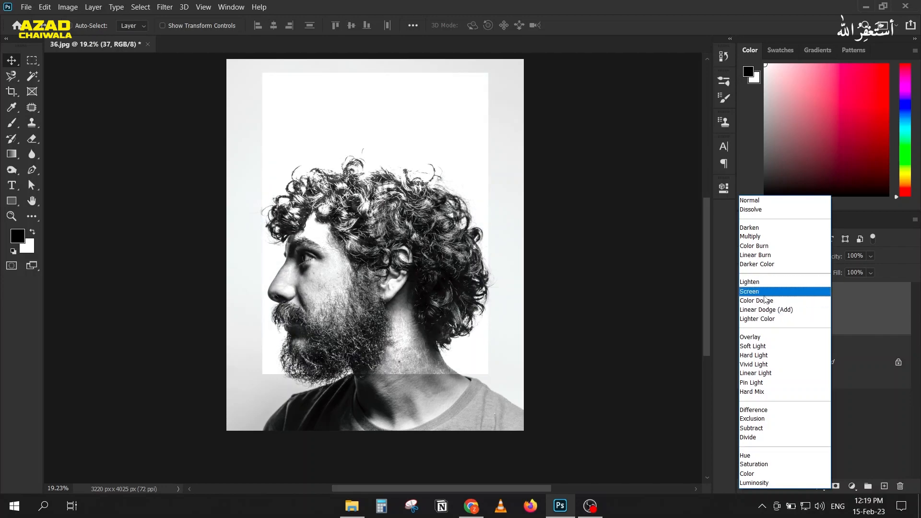
click(765, 286)
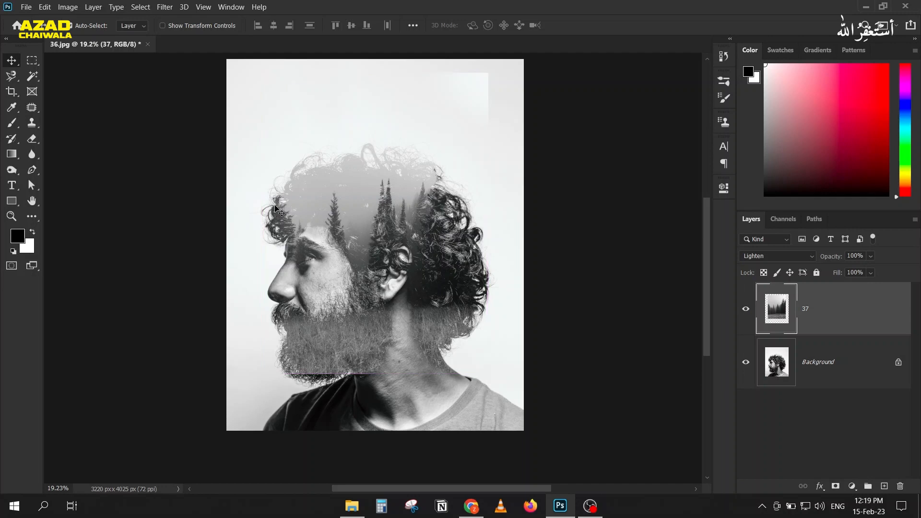
Scale down the forest layer and position its trees over the man's forehead and upper hair
key(ctrl+t)
drag(331, 220, 341, 214)
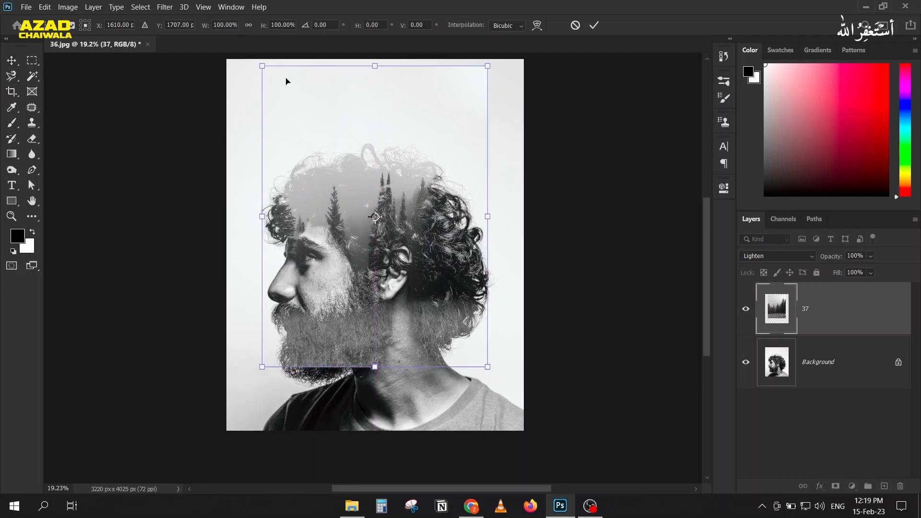
drag(261, 64, 300, 103)
drag(373, 265, 373, 255)
key(Return)
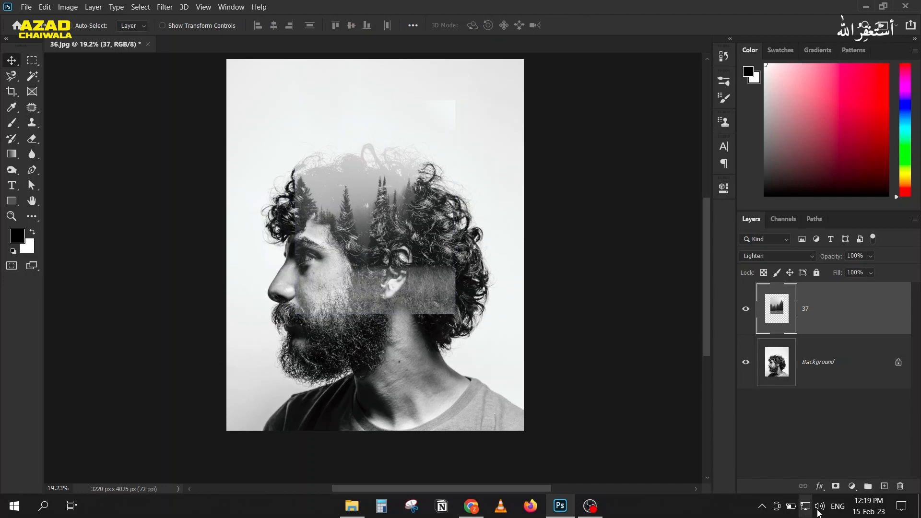
Add a layer mask to layer 37 and brush black over the grass strip across the ear, neck and beard
click(835, 486)
key(b)
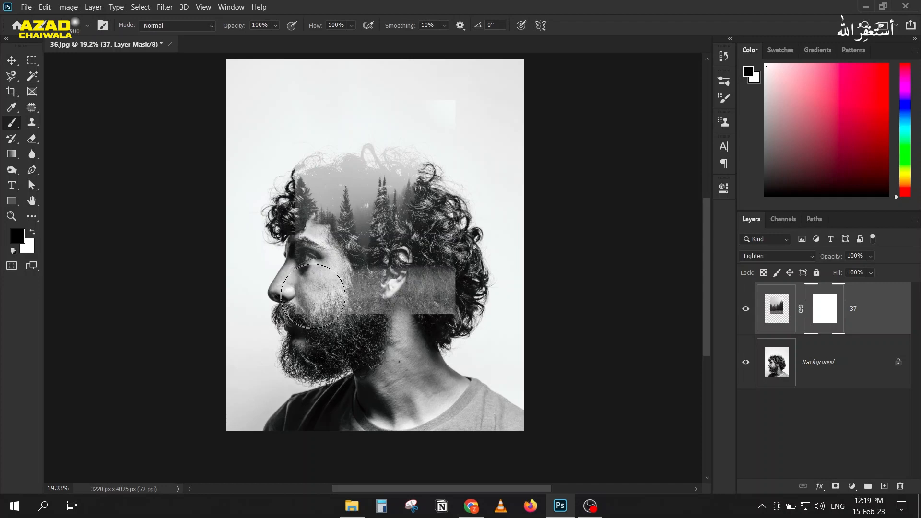
drag(480, 293, 281, 294)
Mask the forest off the man's forehead and front curls with a smaller black brush
key(bracketleft)
key(bracketleft)
key(bracketleft)
key(bracketleft)
key(bracketleft)
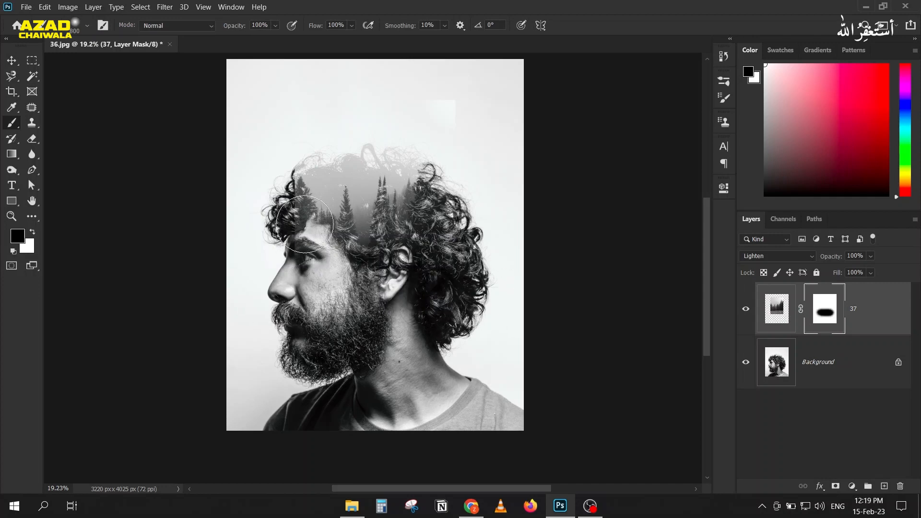
mouse_move(296, 212)
mouse_down()
mouse_move(302, 226)
mouse_move(326, 233)
mouse_up()
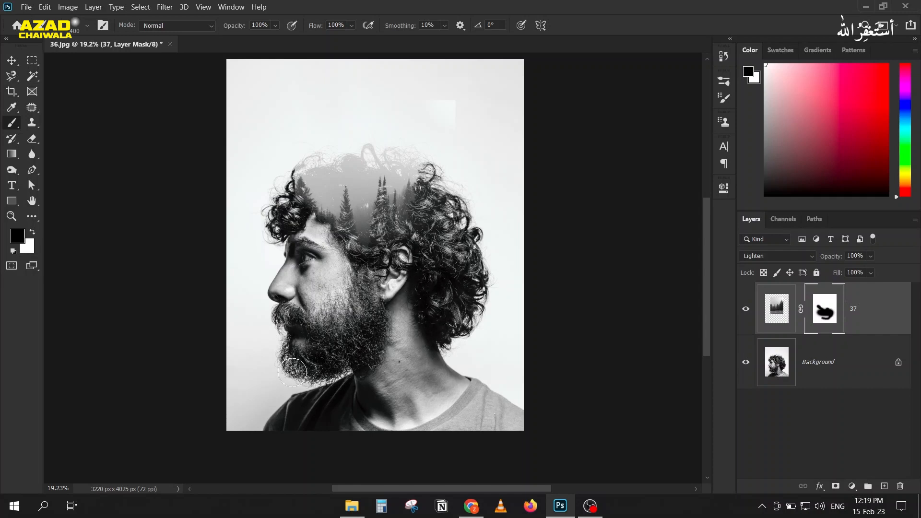
Paint black on the layer 37 mask above the head to hide the forest photo's upper edge
click(775, 312)
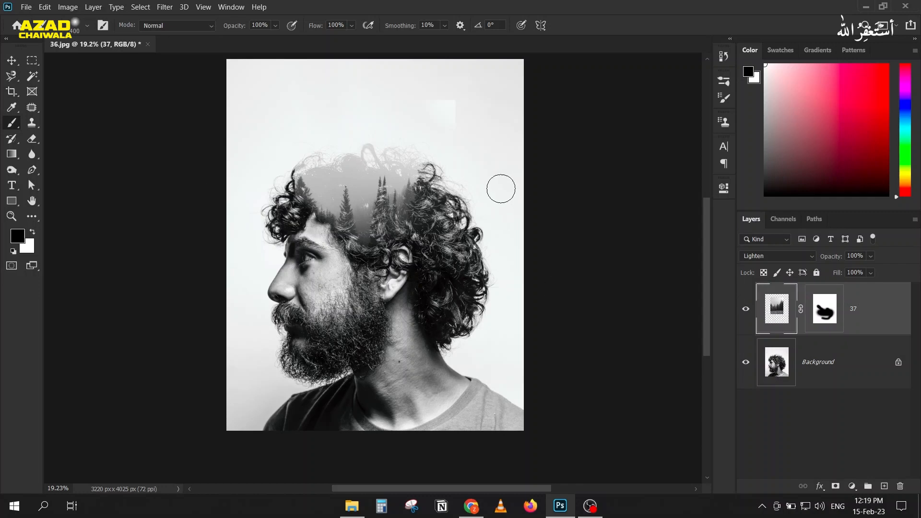
click(824, 310)
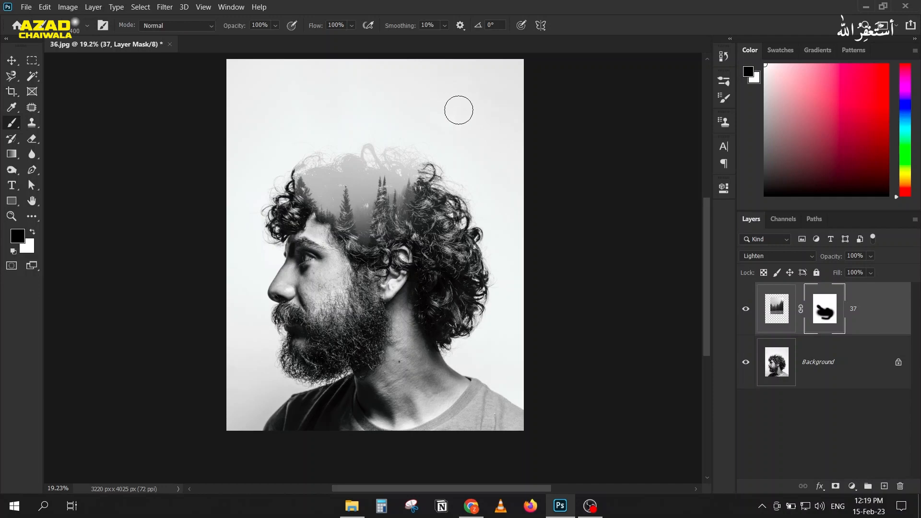
mouse_move(289, 123)
mouse_down()
mouse_move(228, 77)
mouse_move(235, 72)
mouse_up()
click(777, 323)
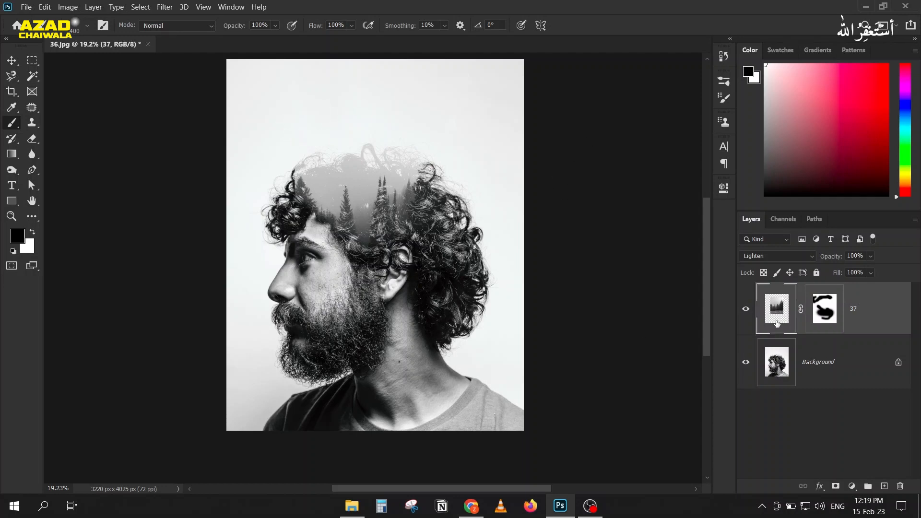
key(ctrl+l)
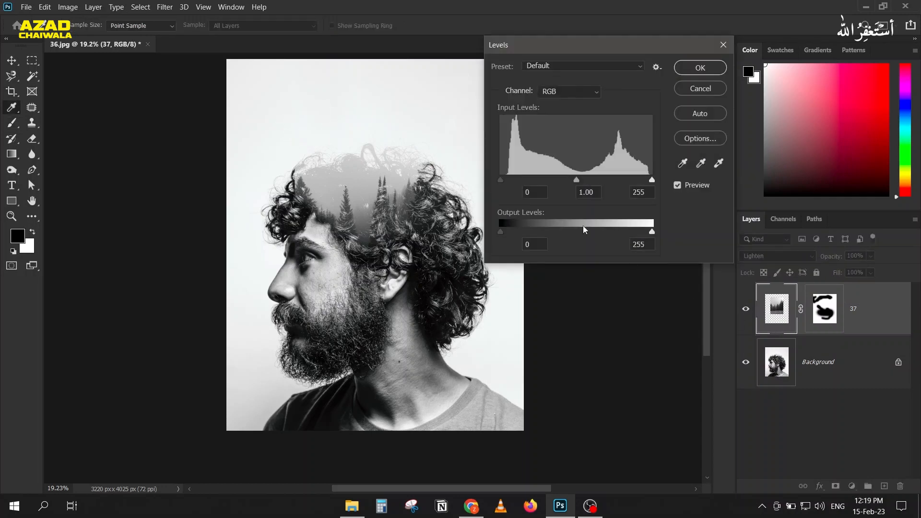
mouse_move(653, 181)
mouse_down()
mouse_move(599, 180)
mouse_move(657, 185)
mouse_up()
drag(652, 181, 609, 183)
click(689, 90)
click(775, 382)
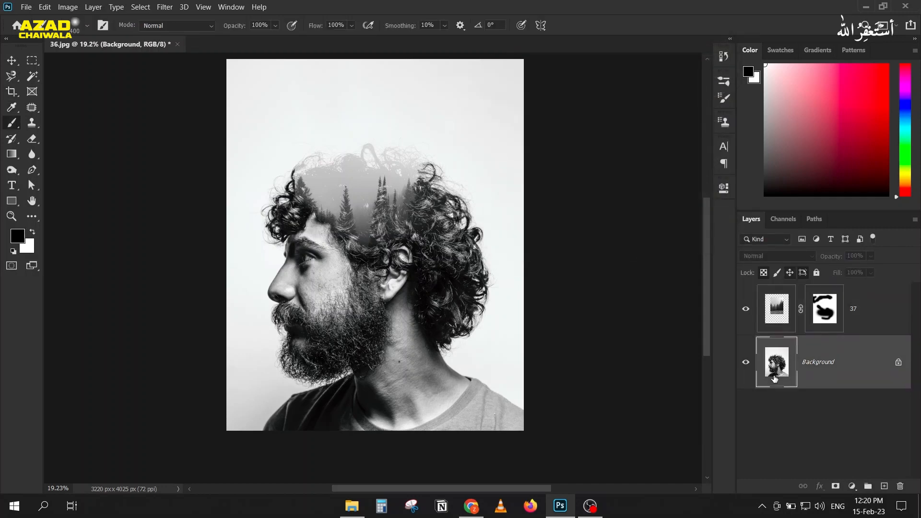
key(ctrl+l)
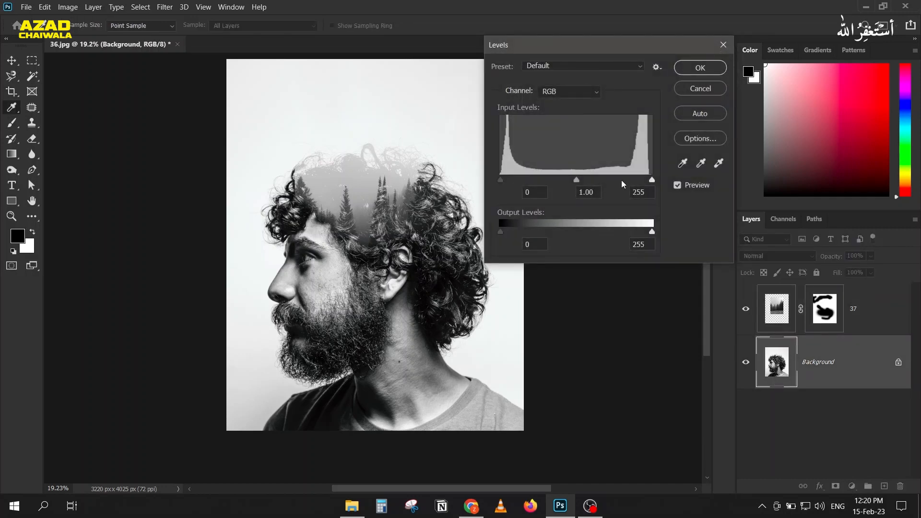
mouse_move(652, 180)
mouse_down()
mouse_move(638, 179)
mouse_move(669, 180)
mouse_up()
mouse_move(500, 178)
mouse_down()
mouse_move(515, 179)
mouse_move(499, 180)
mouse_up()
drag(652, 233, 738, 244)
click(699, 90)
Brighten the forest image of layer 37 with Levels, setting the white input level to 196
click(769, 314)
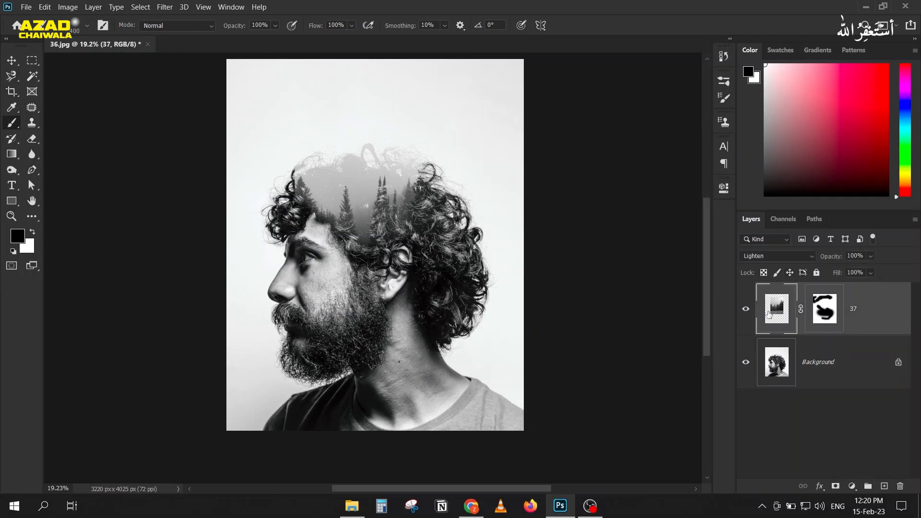
key(ctrl+l)
drag(651, 182, 619, 183)
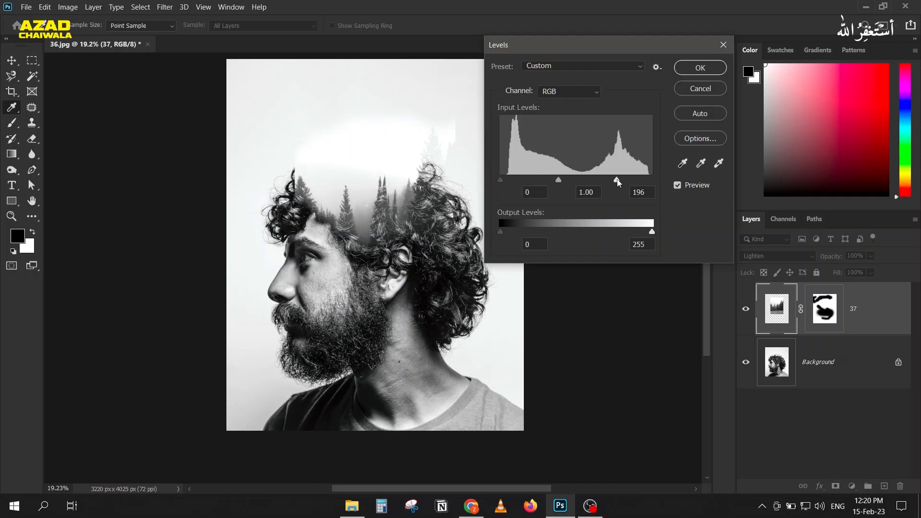
click(700, 68)
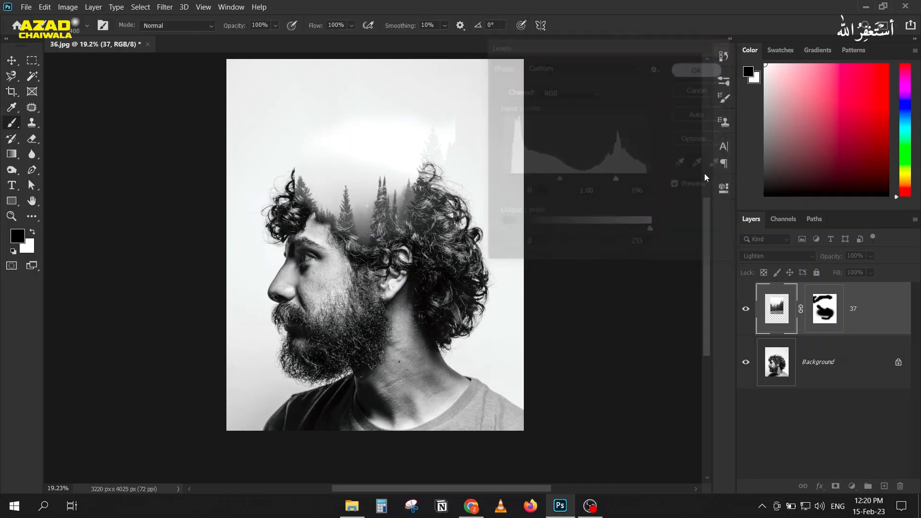
Paint black on the layer 37 mask to restore the front curls and hide the bright forest edges above the hair
click(830, 307)
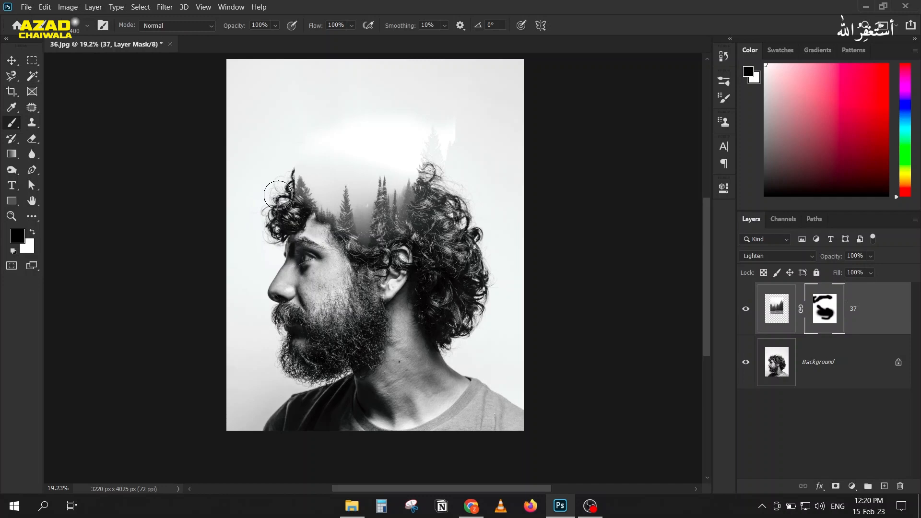
mouse_move(278, 195)
mouse_down()
mouse_move(283, 177)
mouse_move(292, 198)
mouse_move(284, 180)
mouse_up()
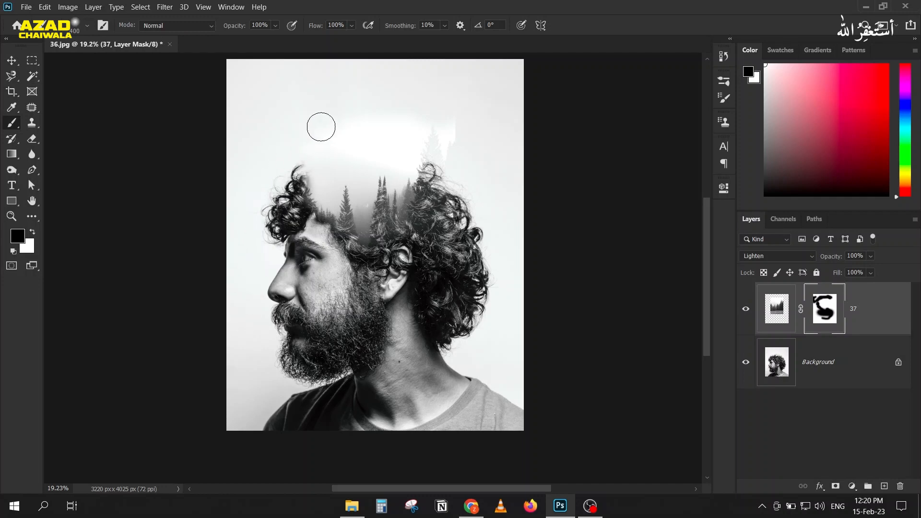
mouse_move(447, 132)
mouse_down()
mouse_move(437, 140)
mouse_move(424, 146)
mouse_move(446, 143)
mouse_up()
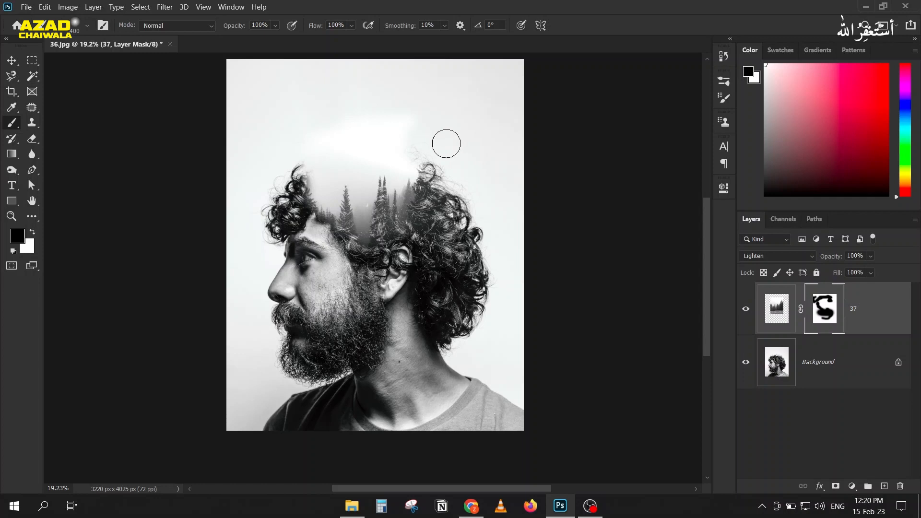
Add a new layer above layer 37 and paint the backdrop above the hair with light grey sampled from the background, using a larger brush
key(x)
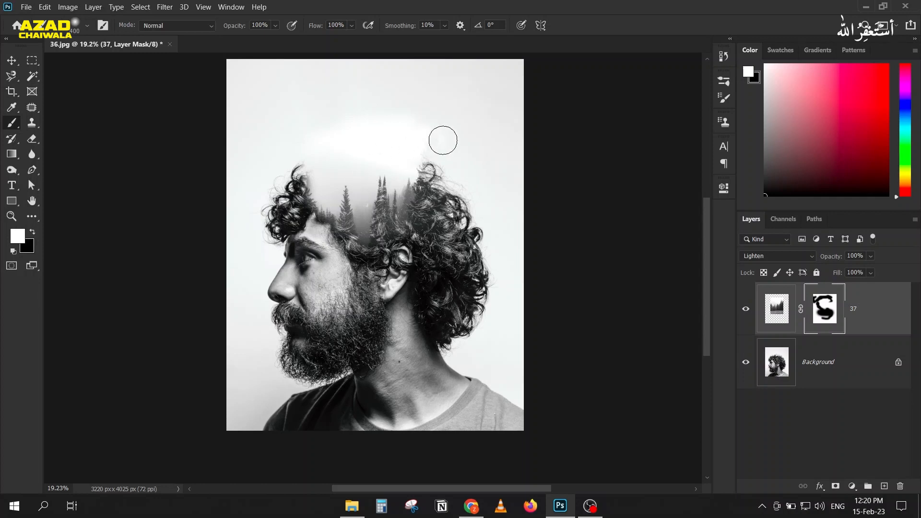
key(x)
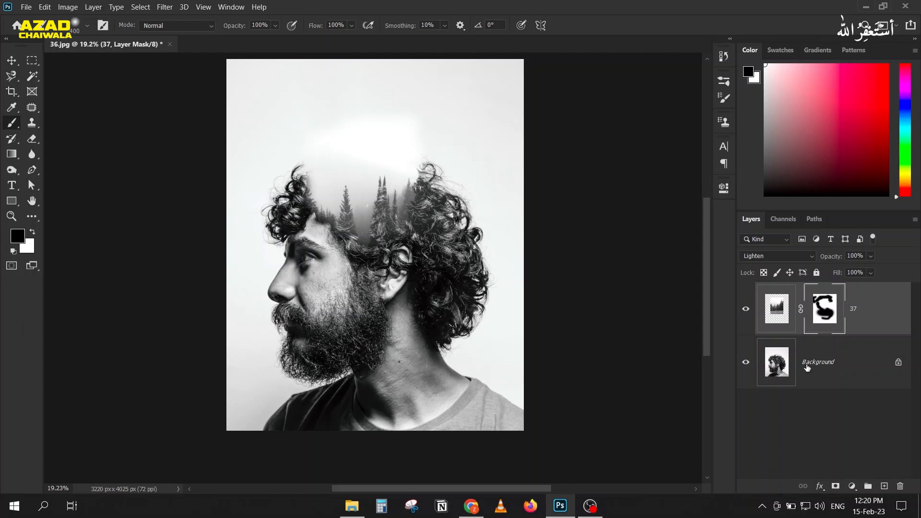
click(776, 309)
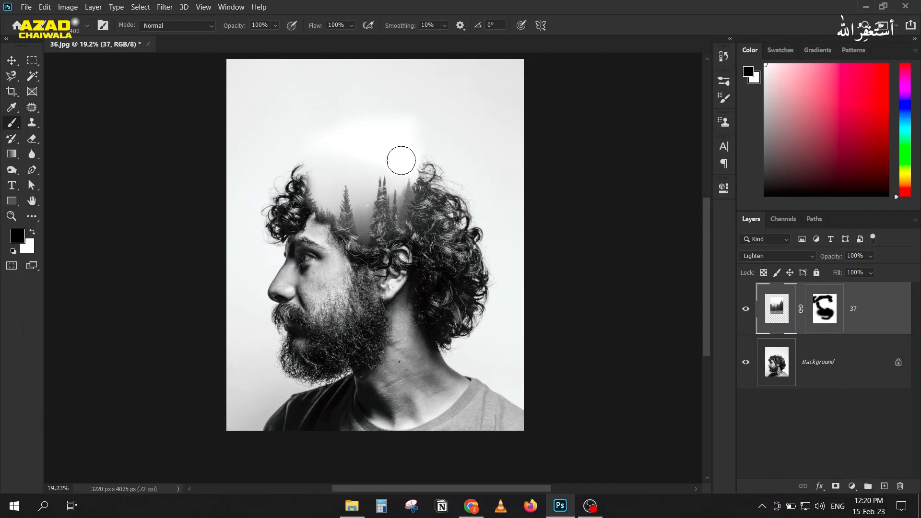
click(884, 486)
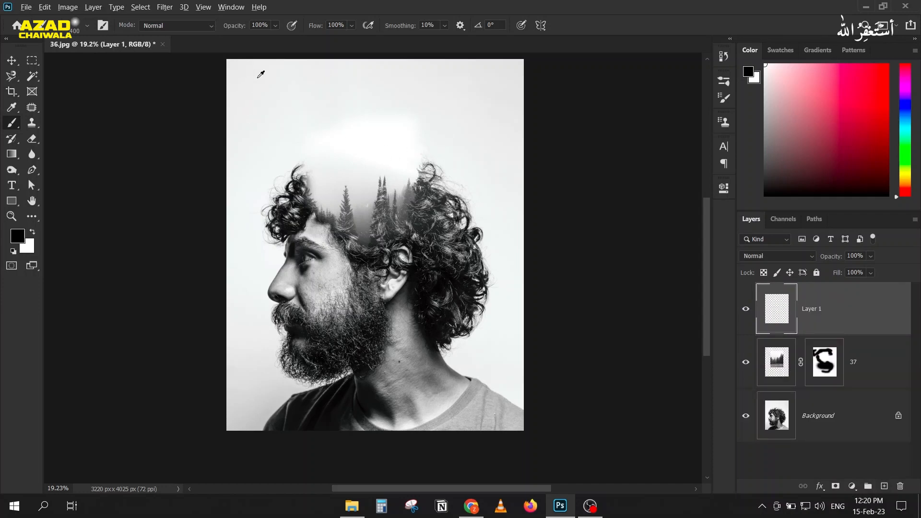
alt+click(259, 77)
key(bracketright)
key(bracketright)
key(bracketright)
key(bracketright)
drag(246, 78, 337, 121)
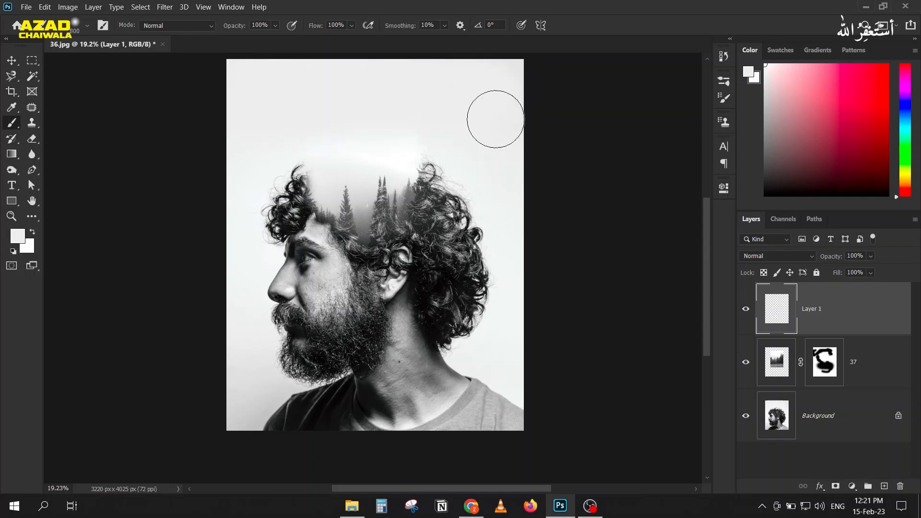
Extend the grey paint down over the hair and forehead on Layer 1 and set that layer's blending mode to Darken
mouse_move(148, 140)
mouse_down()
mouse_move(467, 189)
mouse_move(520, 241)
mouse_move(344, 247)
mouse_up()
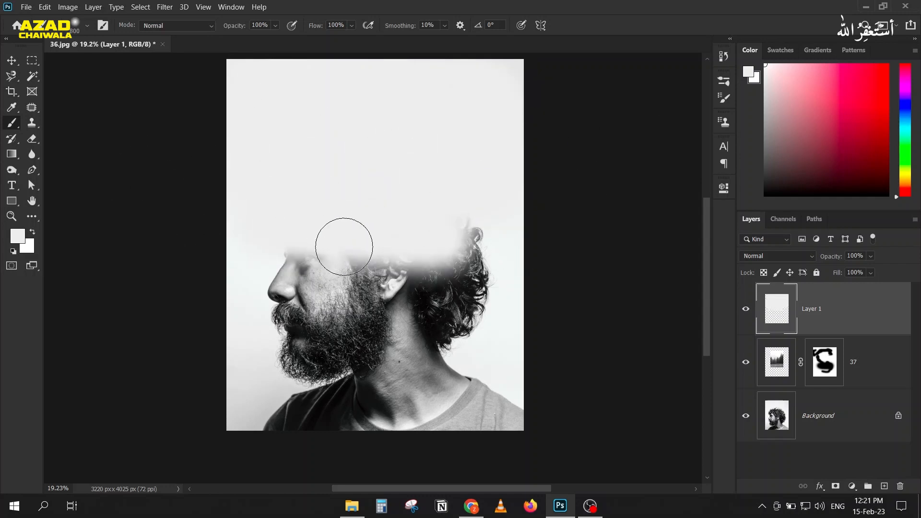
click(758, 258)
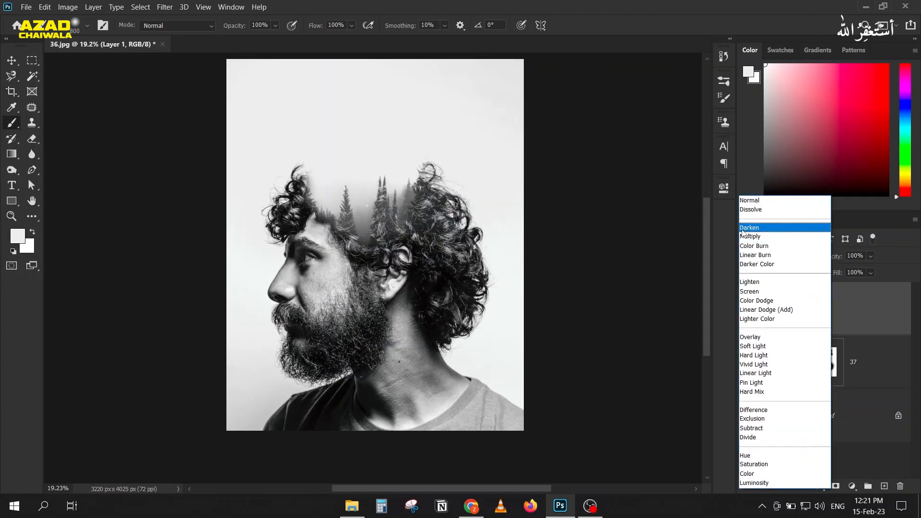
click(743, 228)
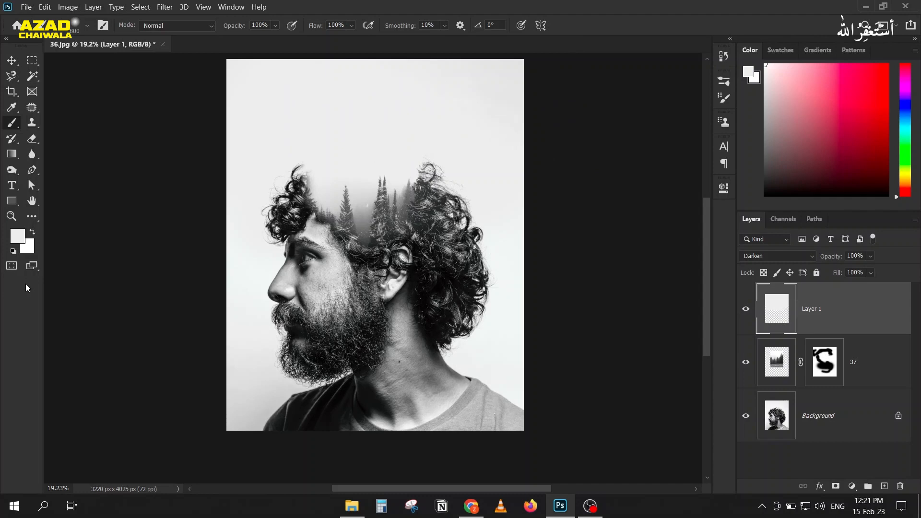
Compare the image with and without Layer 1, and move the forest image of layer 37 slightly upward
click(766, 368)
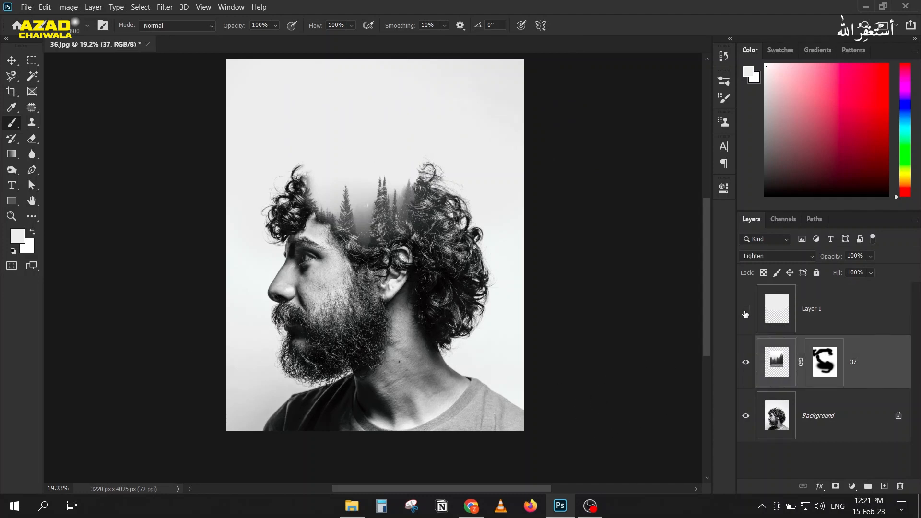
click(745, 312)
key(v)
drag(344, 224, 343, 219)
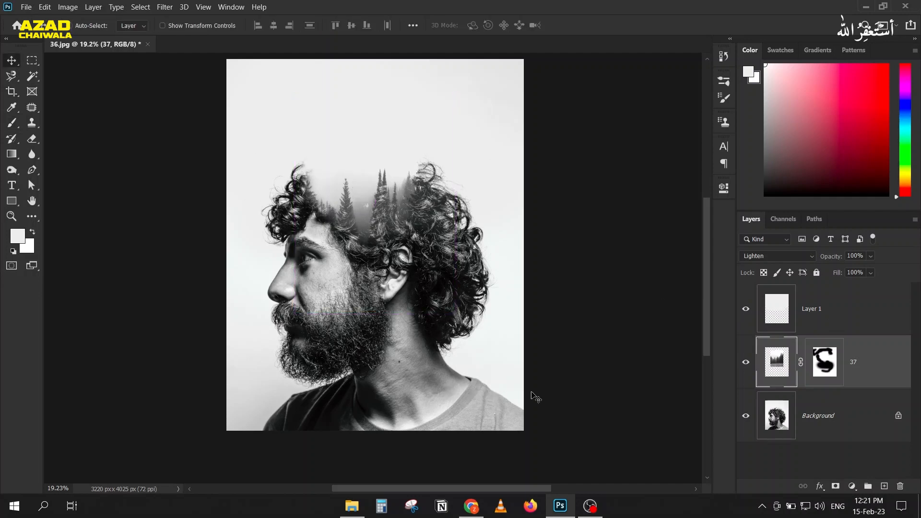
Deepen the shadows of the forest image on layer 37 with Levels, setting the black input level to 31
key(ctrl+l)
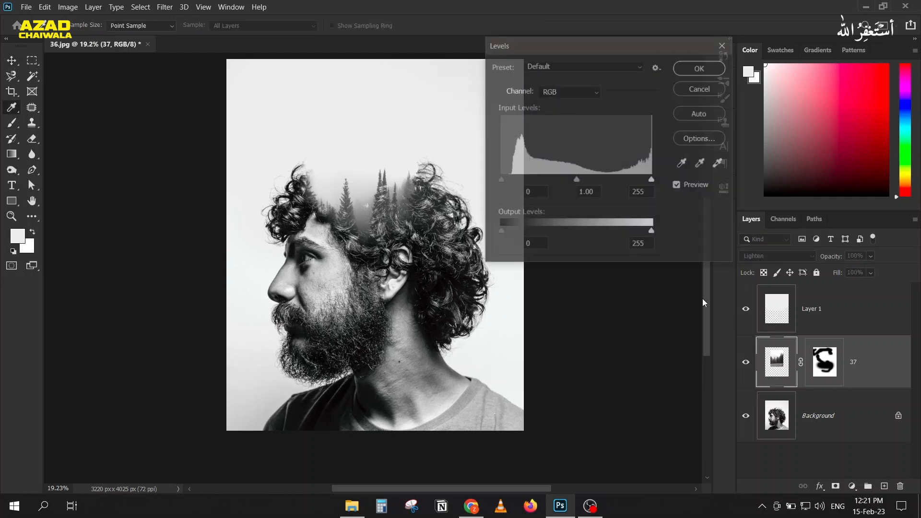
drag(500, 181, 520, 181)
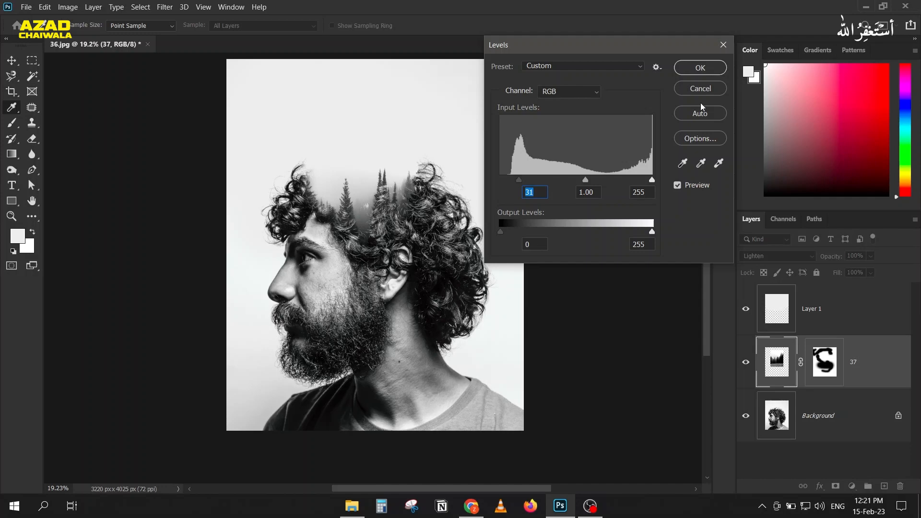
click(704, 70)
key(v)
scroll(209, 227, down, 2)
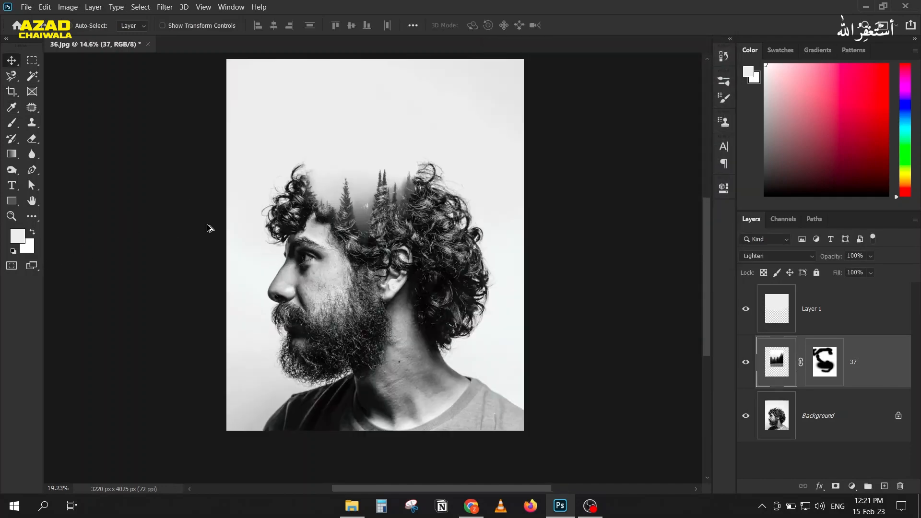
scroll(294, 144, up, 4)
scroll(333, 136, down, 4)
scroll(303, 184, up, 2)
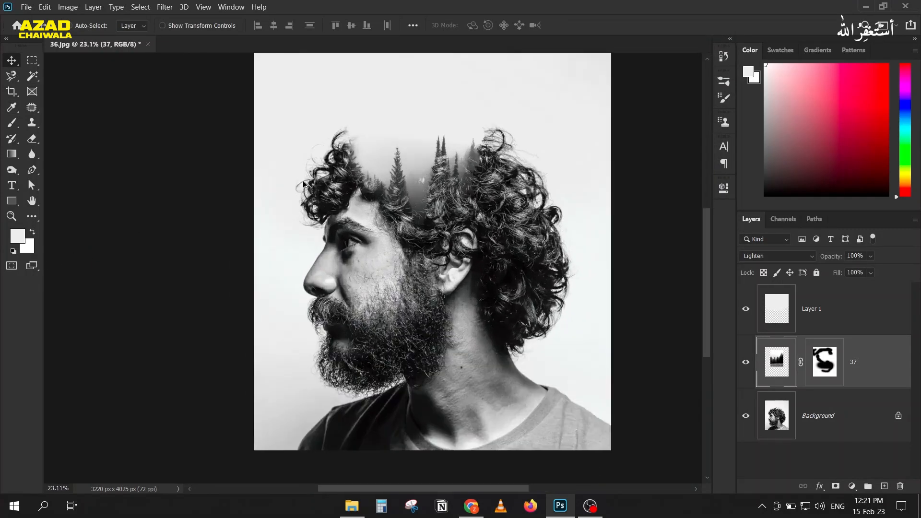
scroll(252, 227, down, 3)
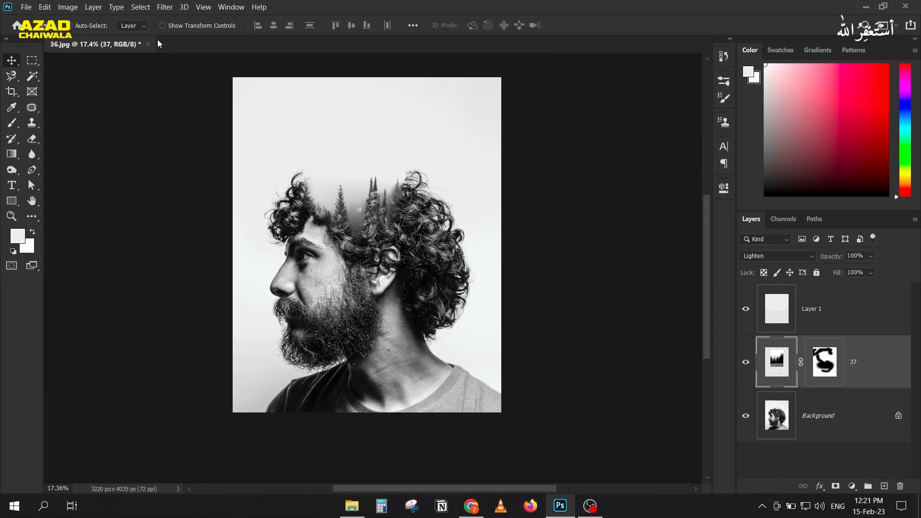
Close 36.jpg without saving and open 39.jpg from the 02-Blending Modes folder in Photoshop, converting its colors to the working space
click(147, 44)
click(477, 198)
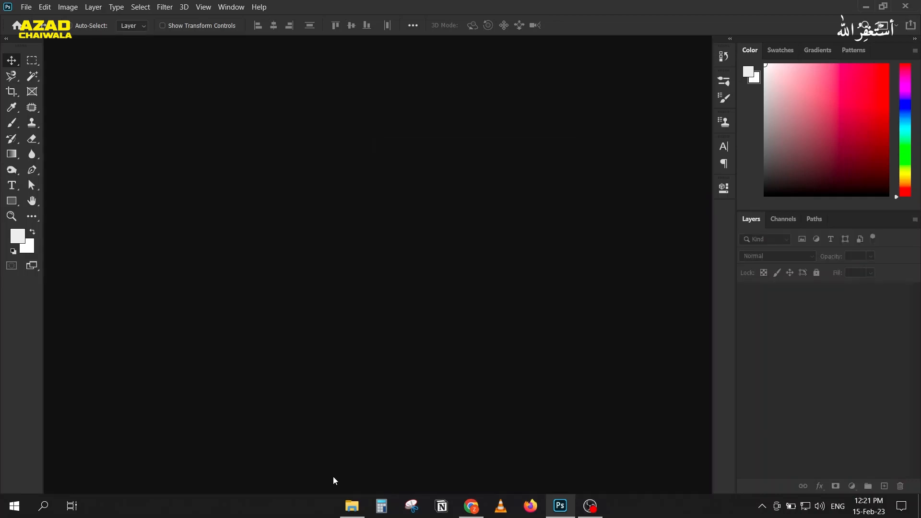
click(350, 507)
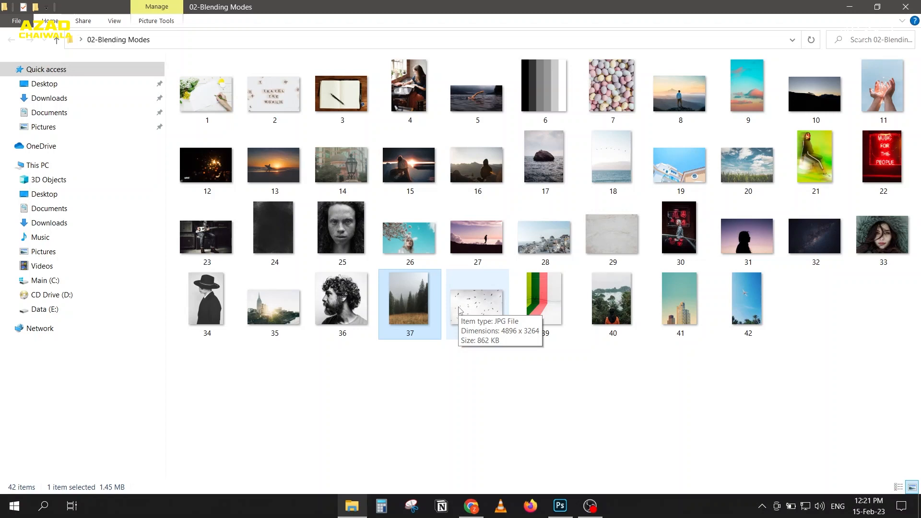
click(543, 313)
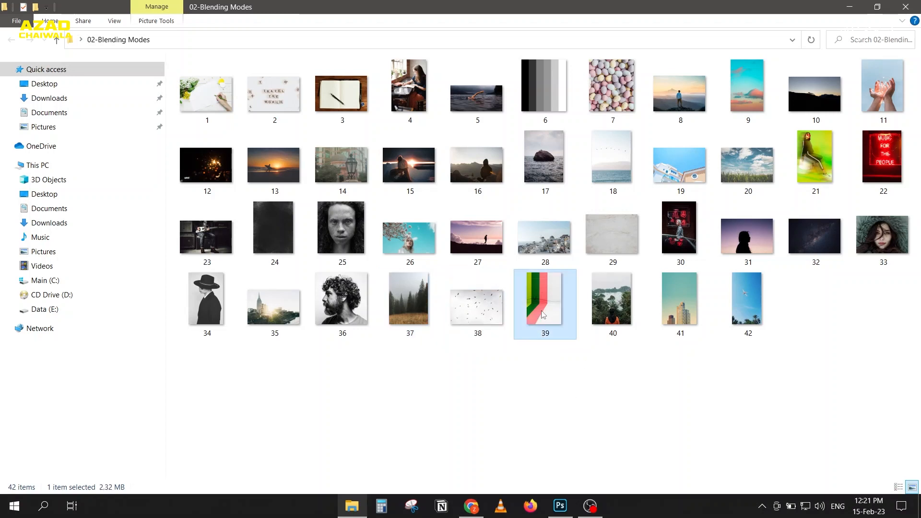
drag(543, 314, 403, 287)
click(325, 213)
click(415, 263)
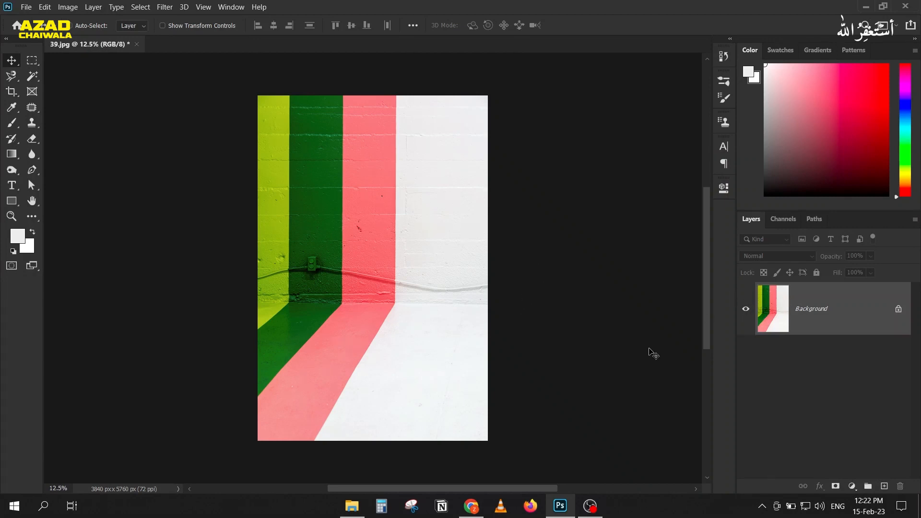
Add a bright red Solid Color fill layer above the striped wall photo
click(852, 487)
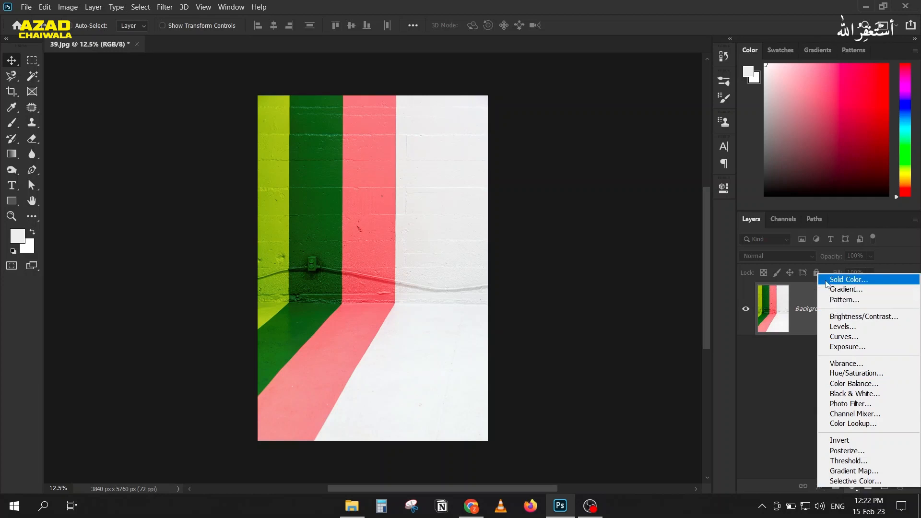
click(849, 279)
mouse_move(735, 195)
mouse_down()
mouse_move(752, 179)
mouse_move(748, 160)
mouse_up()
click(876, 92)
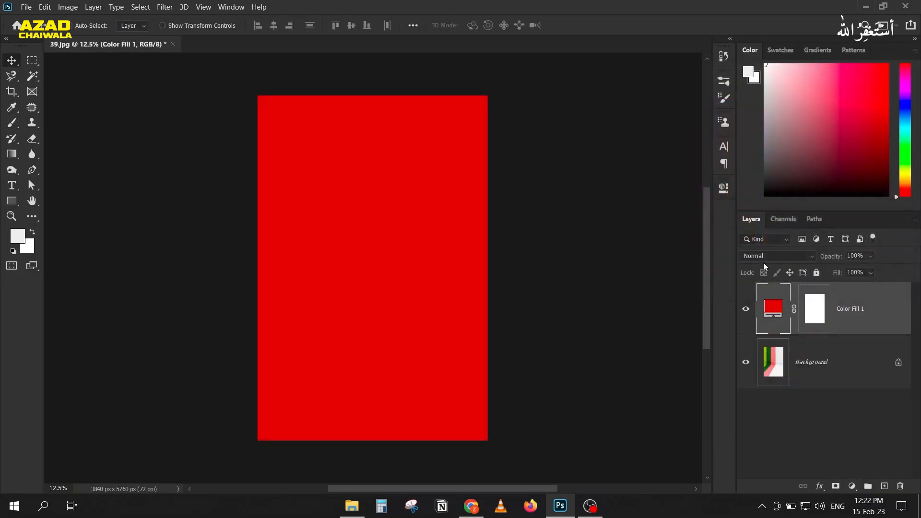
Try the Hue blending mode on the red fill layer and switch it to Color
click(768, 256)
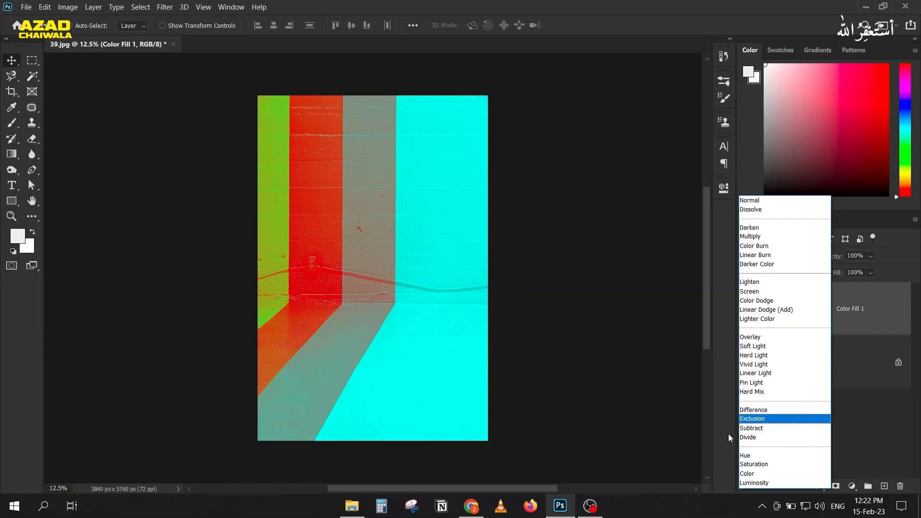
click(758, 456)
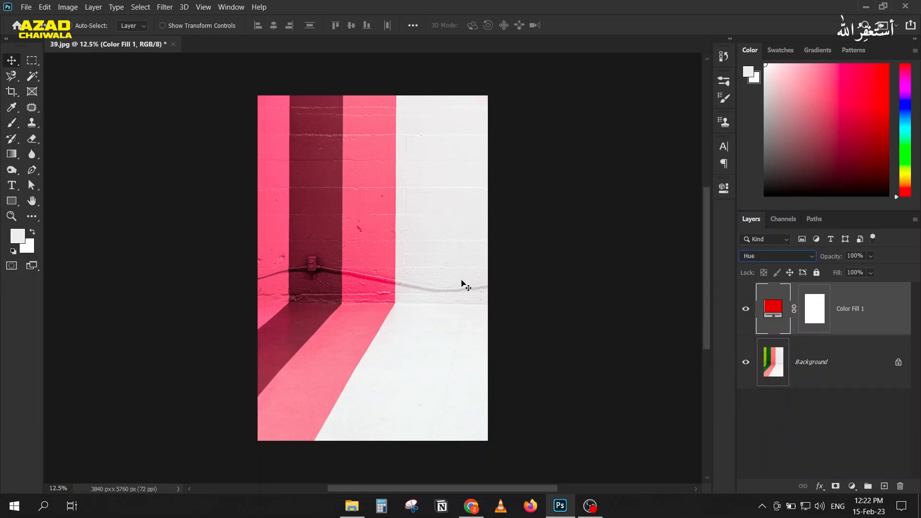
click(748, 257)
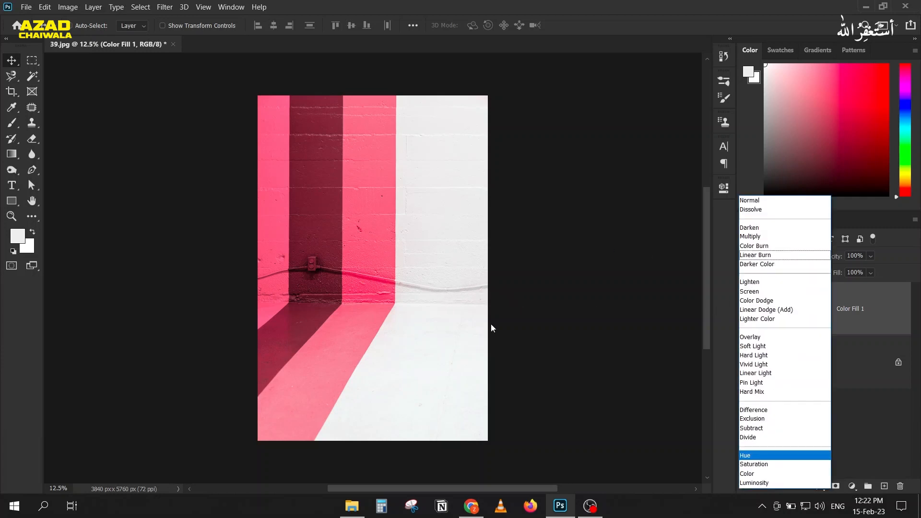
click(754, 475)
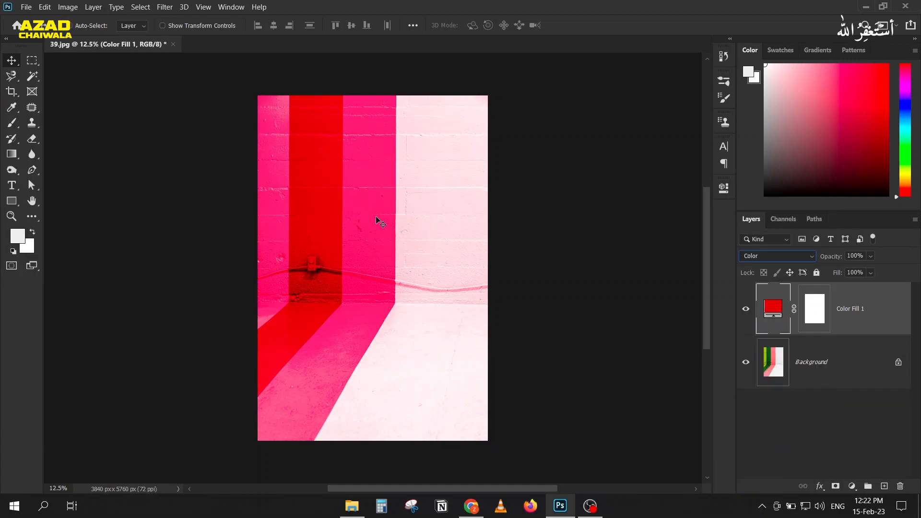
Close 39.jpg without saving and open 40.jpg from the 02-Blending Modes folder in Photoshop, converting its colors to the working space
click(173, 44)
key(Tab)
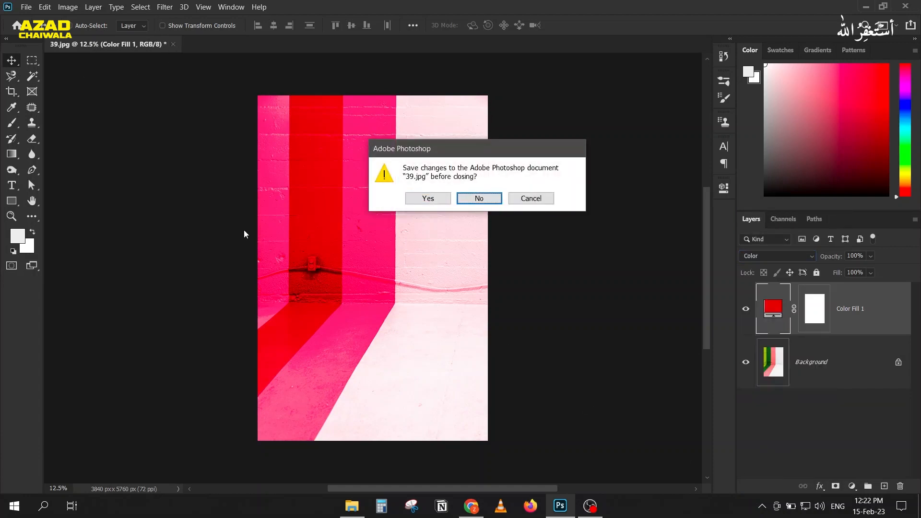
key(Return)
click(352, 506)
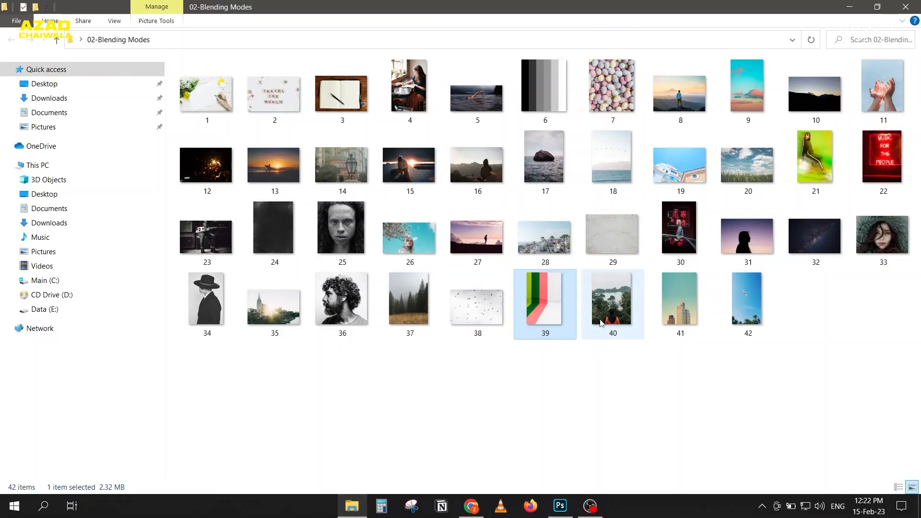
click(614, 336)
drag(613, 331, 286, 280)
click(335, 215)
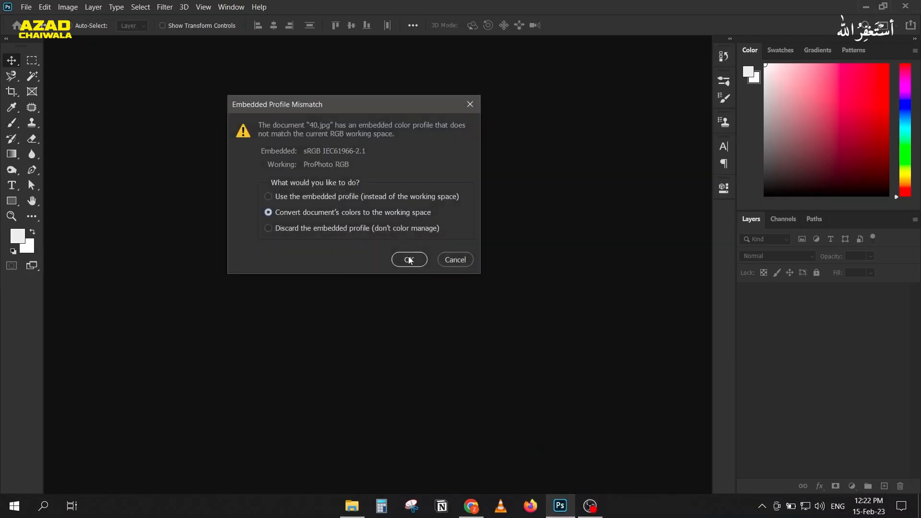
key(Return)
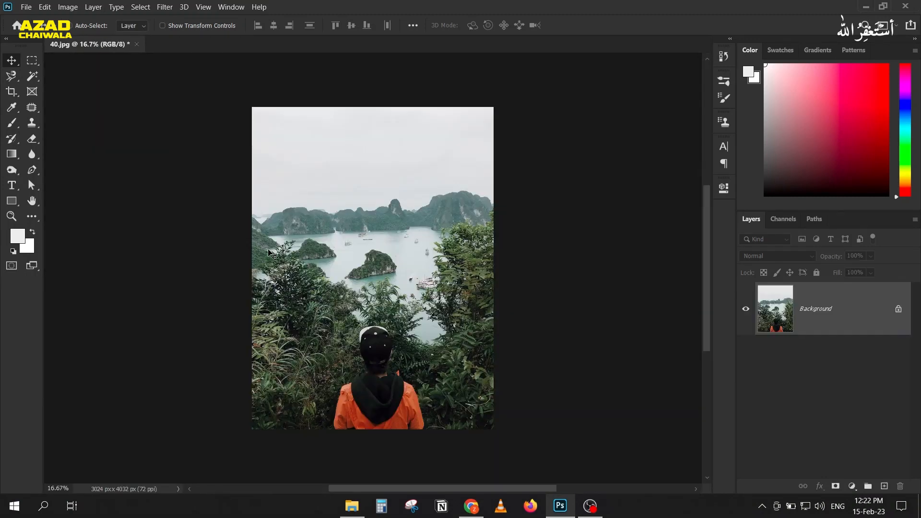
Add a Solid Color fill layer in pure red (ff0000) above the bay photo and set its blending mode to Saturation
click(853, 486)
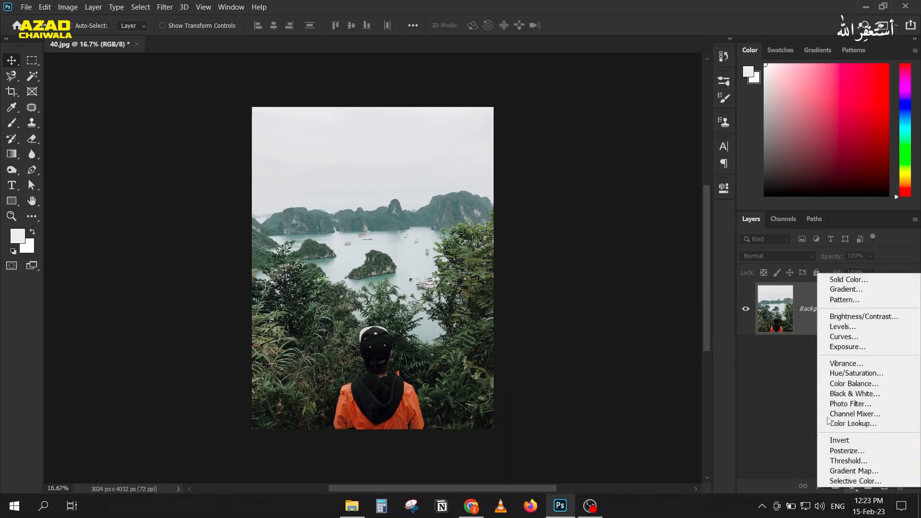
click(823, 280)
drag(715, 146, 769, 90)
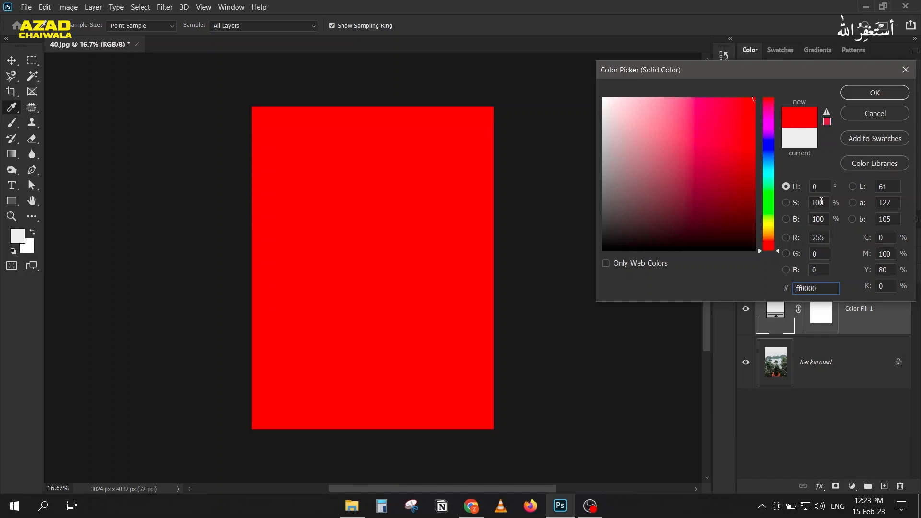
click(874, 92)
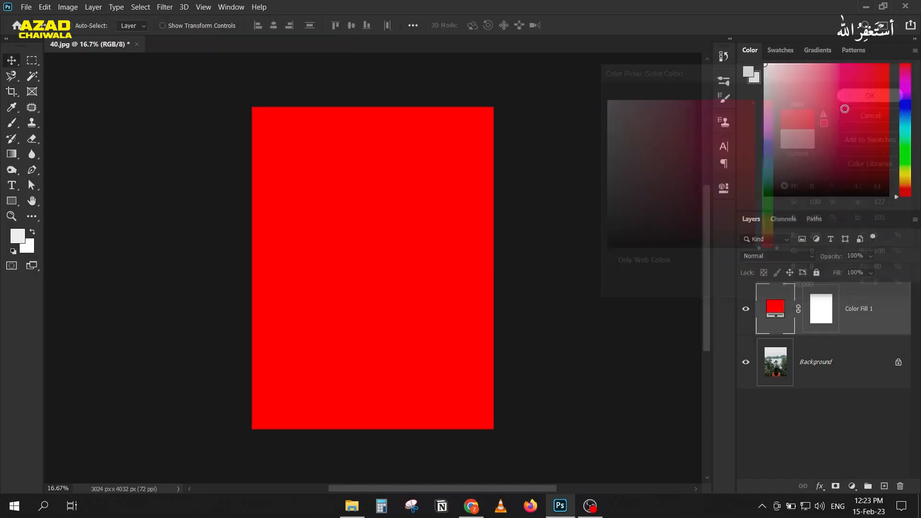
click(774, 259)
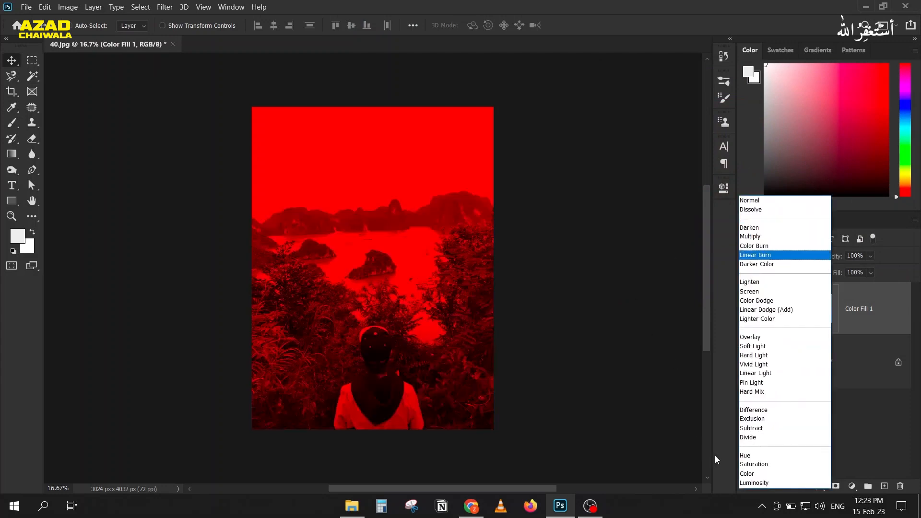
click(754, 464)
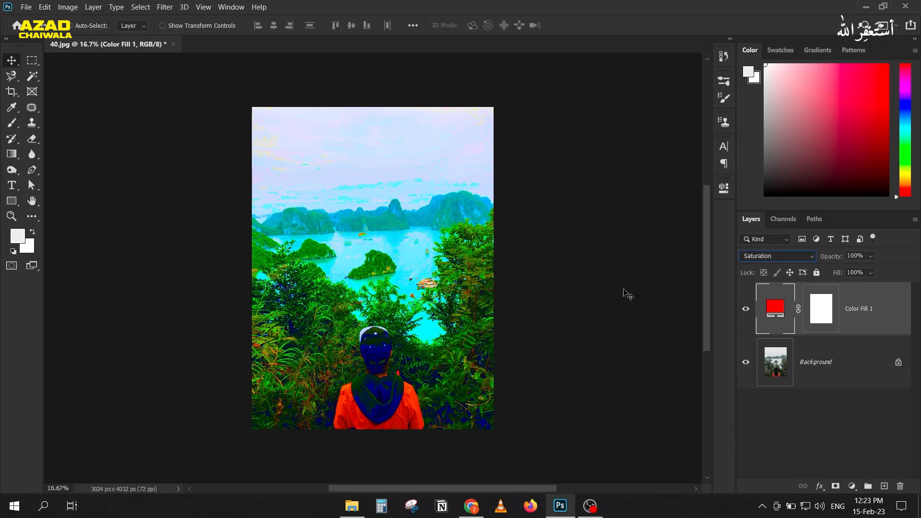
Try lowering the red fill color's saturation to 0% under the Saturation blending mode and cancel the color change
double_click(776, 309)
click(823, 204)
scroll(824, 204, down, 20)
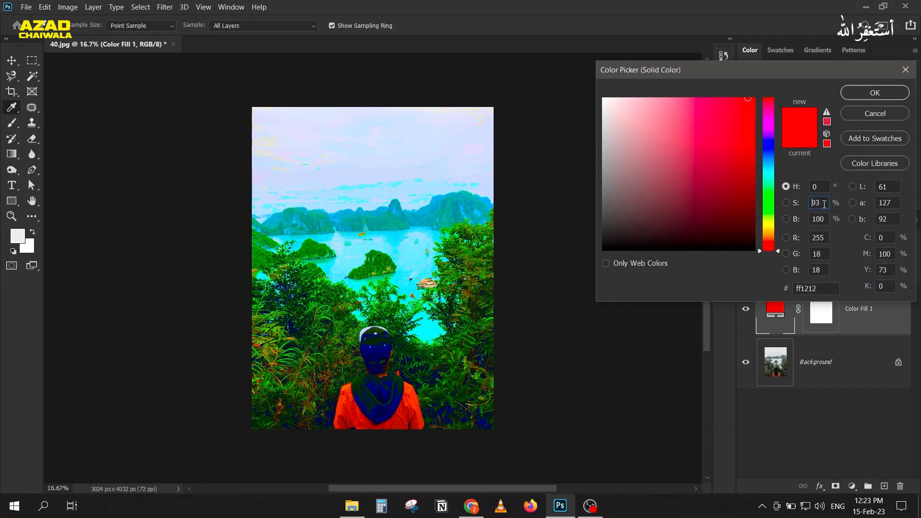
scroll(825, 204, down, 20)
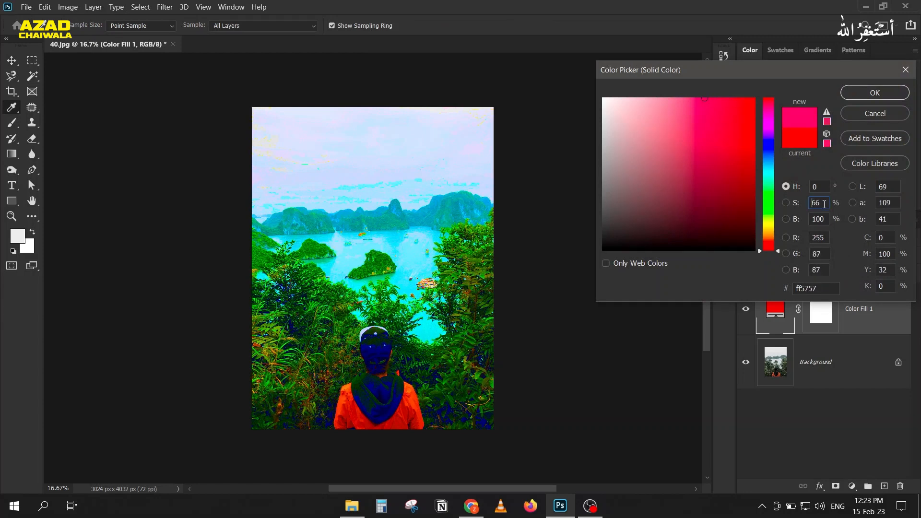
scroll(824, 205, down, 20)
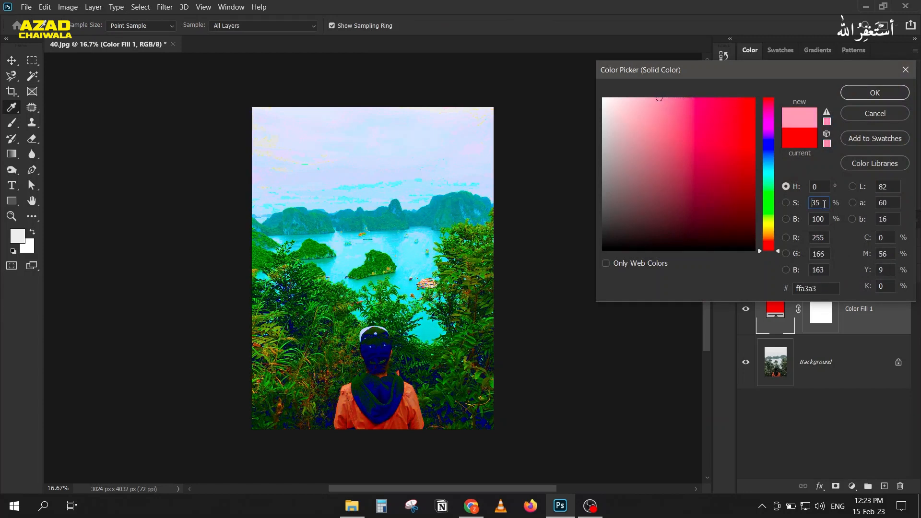
scroll(824, 204, down, 20)
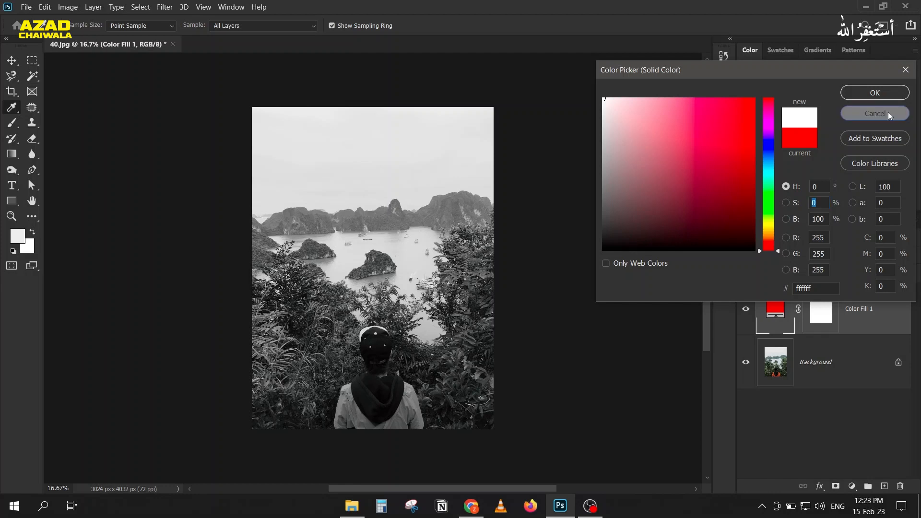
click(875, 113)
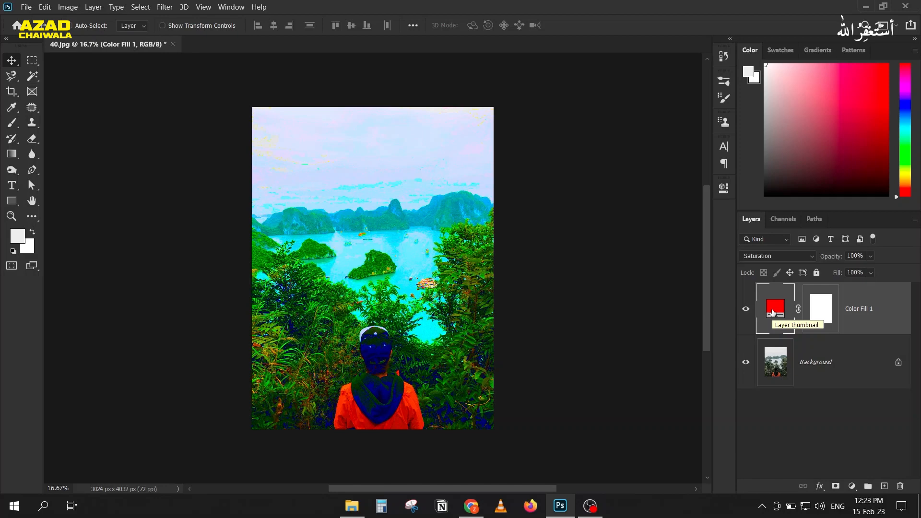
Replace the red fill layer with a Hue/Saturation adjustment layer and set the Greens saturation to +76
key(Delete)
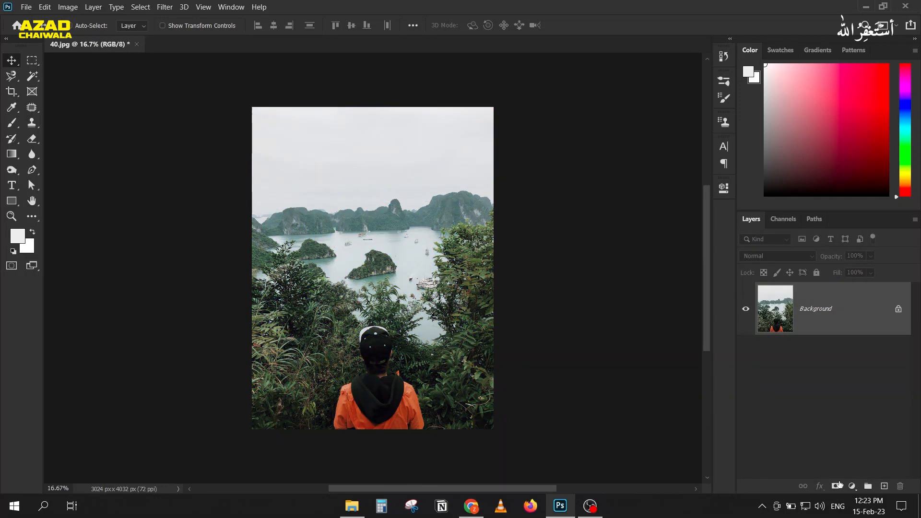
click(852, 485)
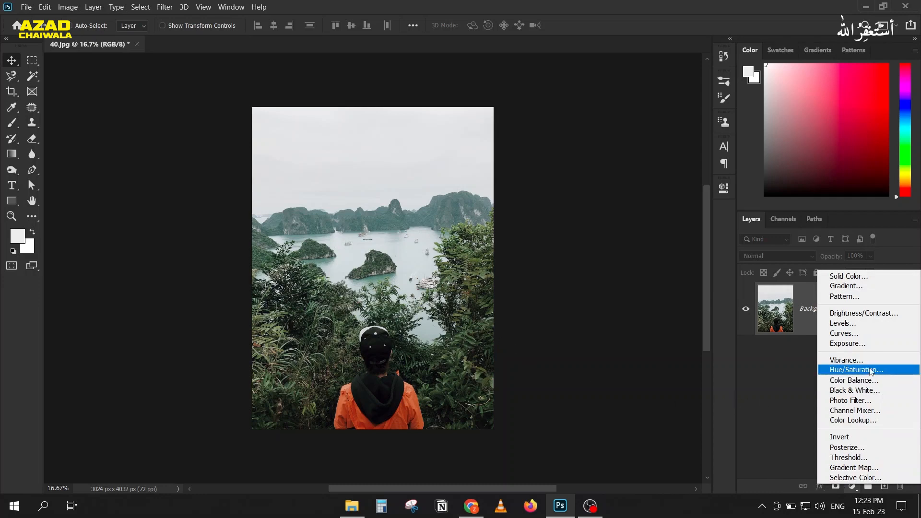
click(885, 372)
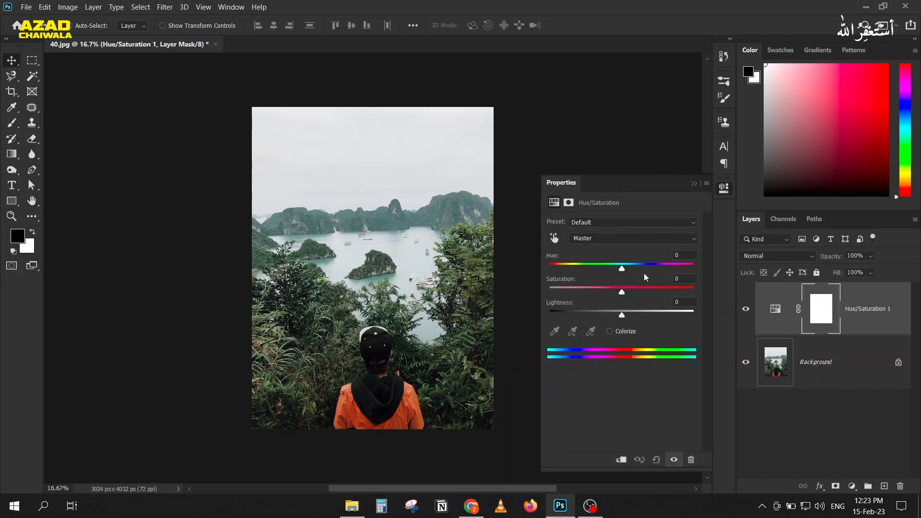
click(592, 241)
click(589, 276)
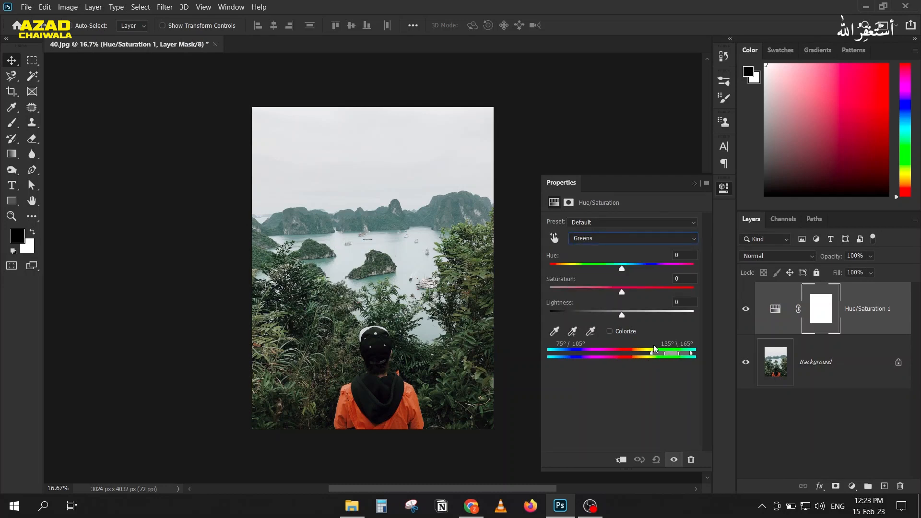
drag(621, 296, 677, 294)
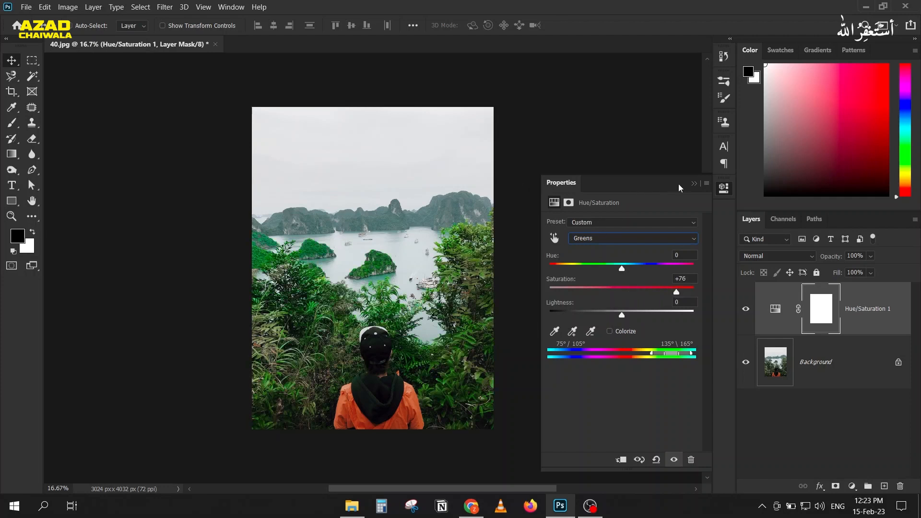
click(694, 184)
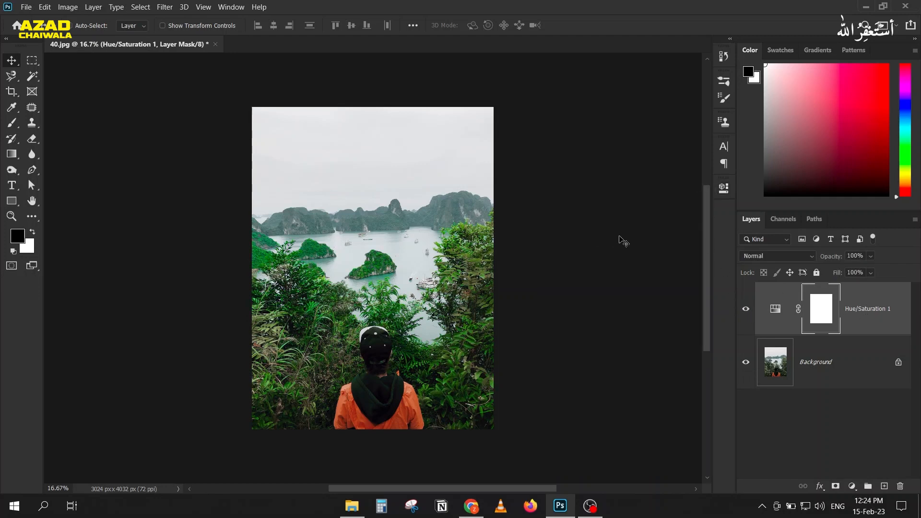
Close 40.jpg without saving and open 41.jpg from the 02-Blending Modes folder in Photoshop
click(216, 45)
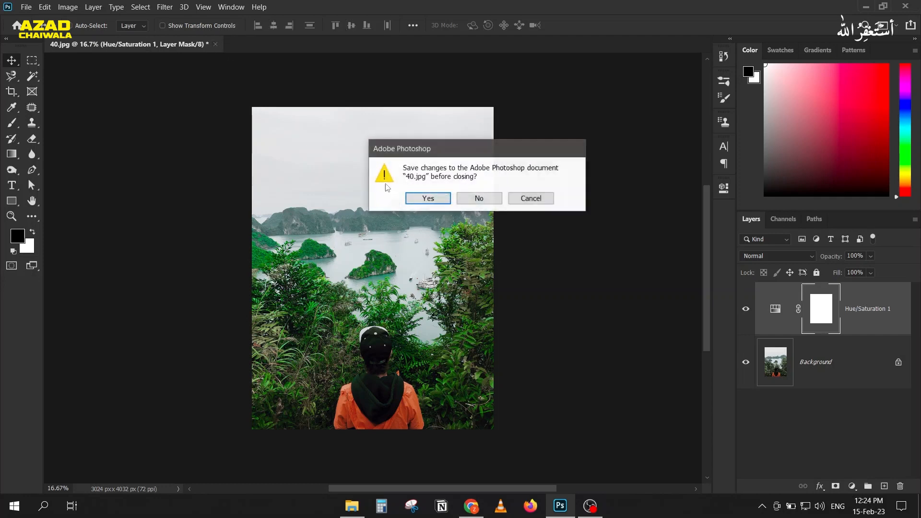
click(476, 201)
click(349, 499)
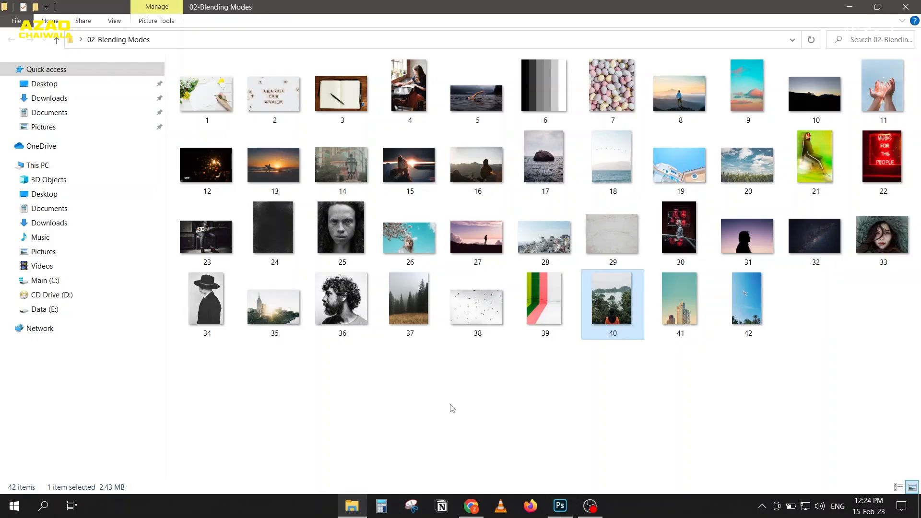
drag(697, 326, 570, 514)
drag(431, 312, 427, 317)
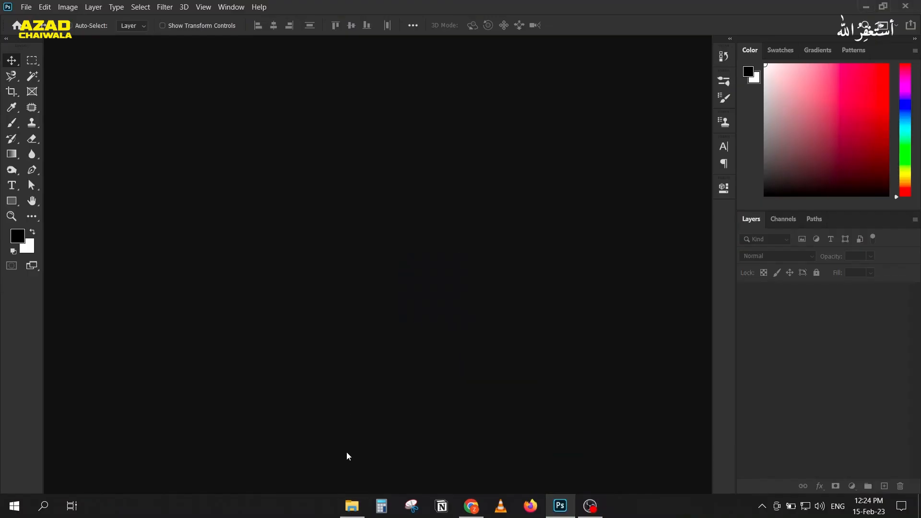
click(376, 216)
click(409, 259)
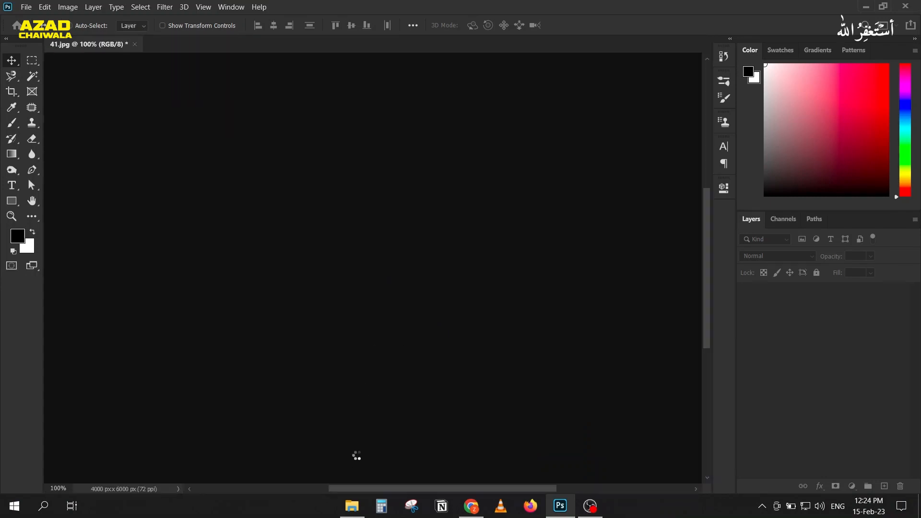
Place 42.jpg from the 02-Blending Modes folder as a layer above the skyscraper photo
click(352, 506)
drag(744, 299, 345, 292)
key(Return)
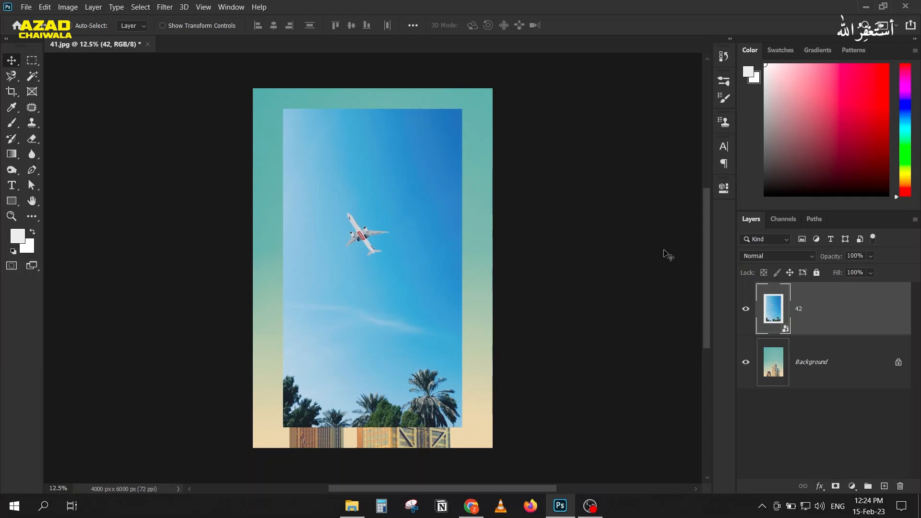
Try Select Subject on the airplane photo's smart object and check the layer's properties
click(143, 8)
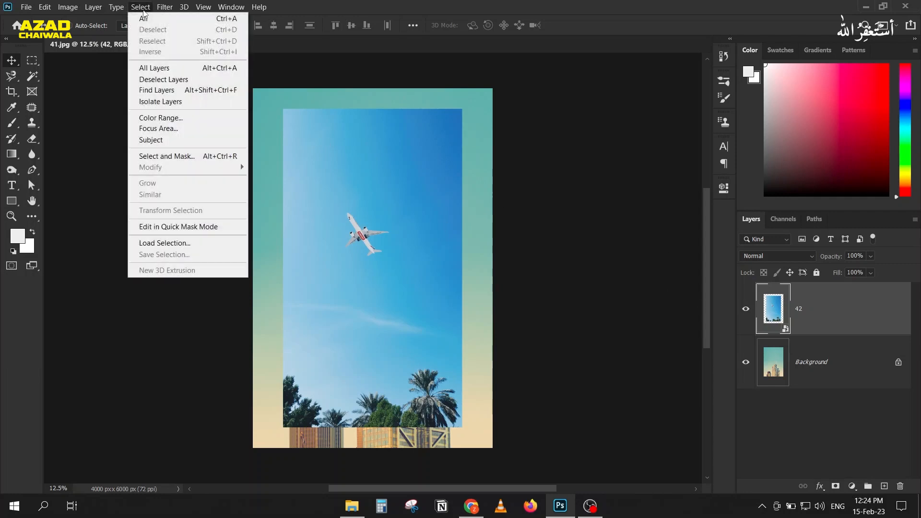
click(156, 140)
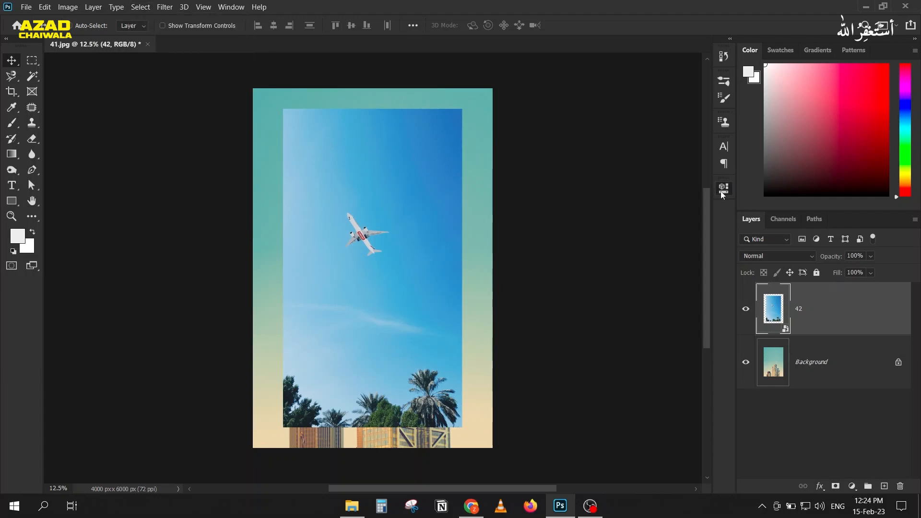
click(723, 189)
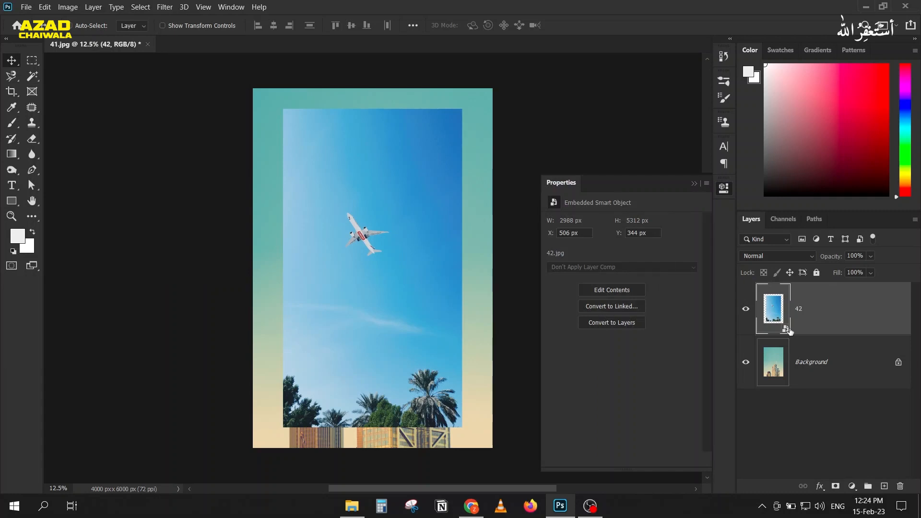
click(692, 185)
Rasterize the airplane photo layer and show its pixel layer properties
right_click(828, 309)
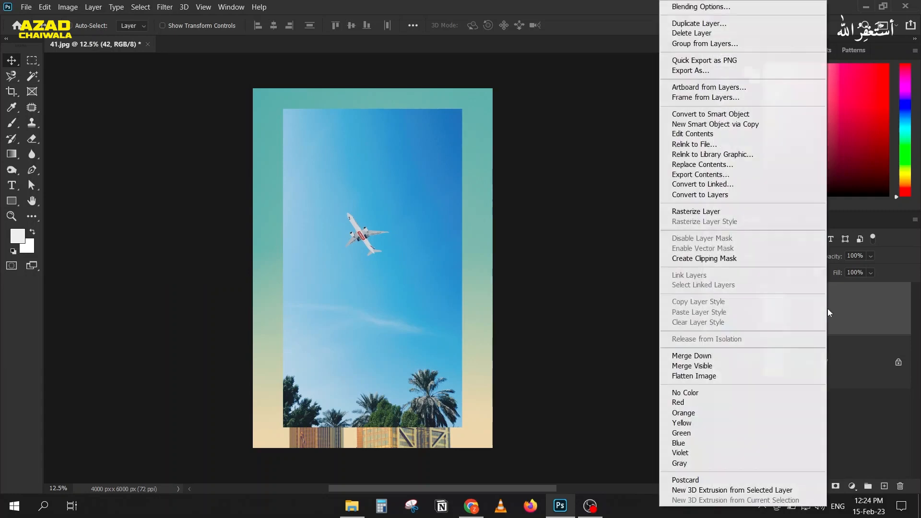
click(711, 211)
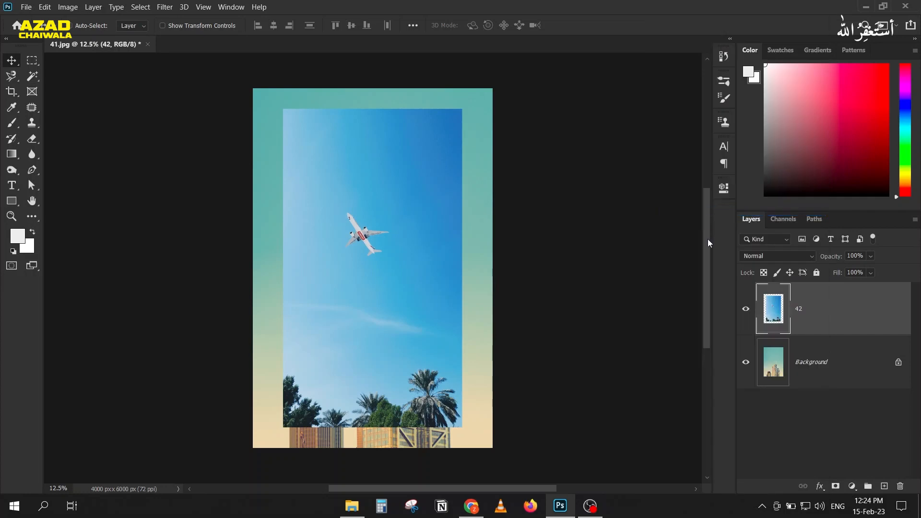
click(723, 188)
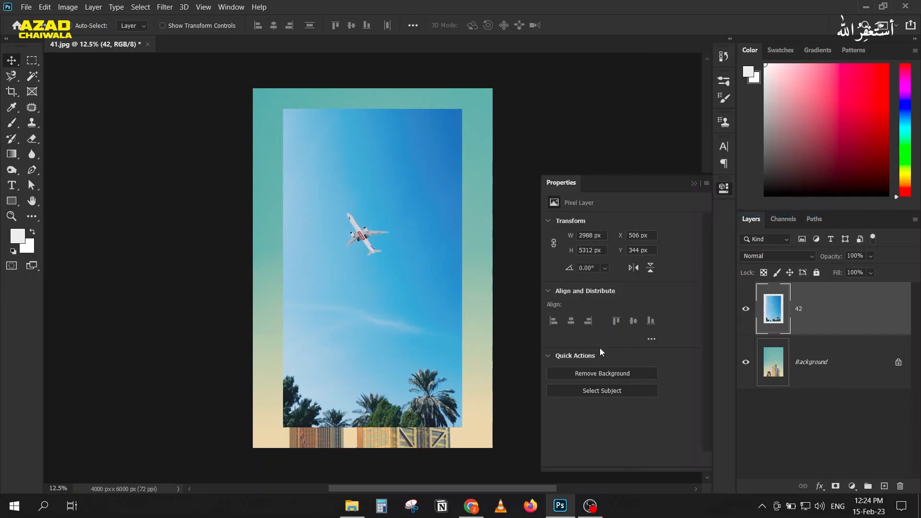
Try Remove Background on the airplane layer, inspect the resulting mask on its own, and undo the removal
click(574, 376)
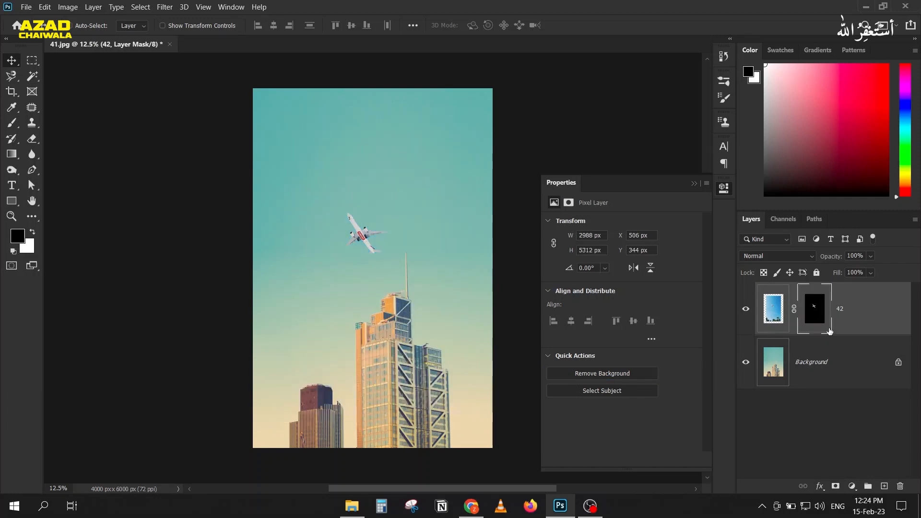
alt+click(814, 315)
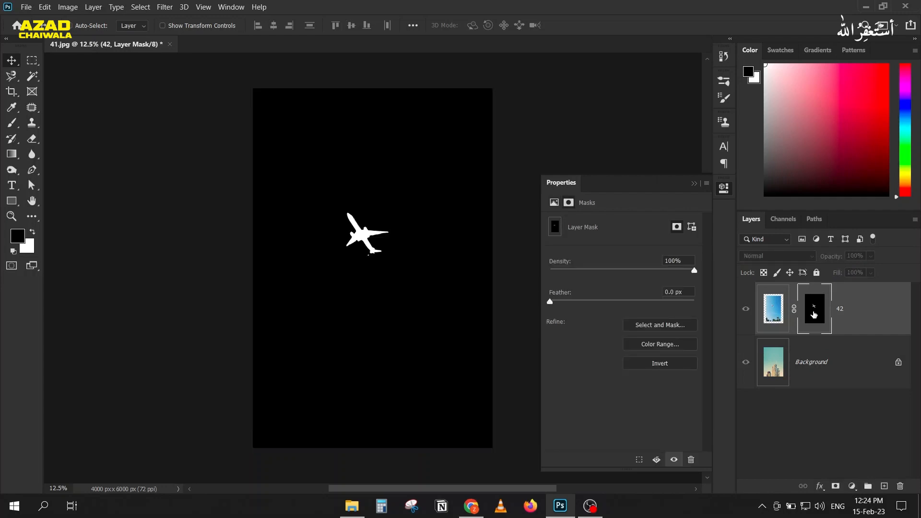
alt+click(815, 316)
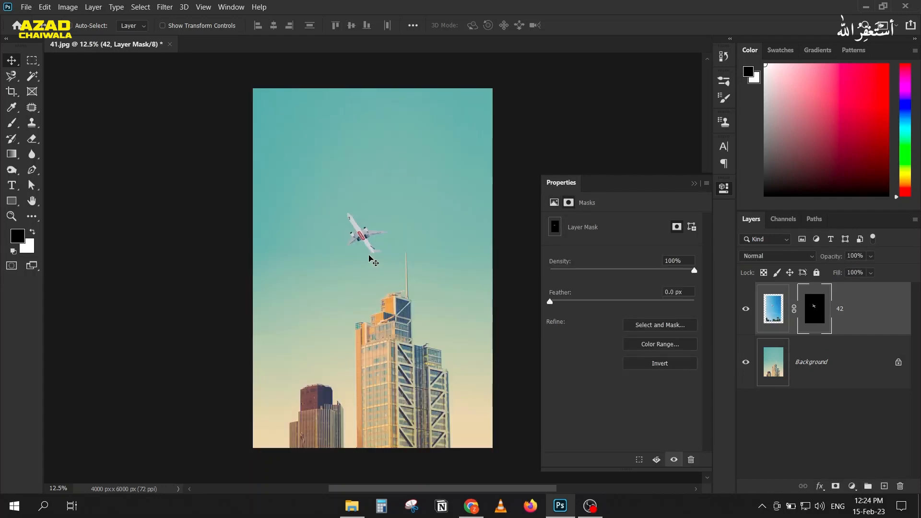
key(ctrl+z)
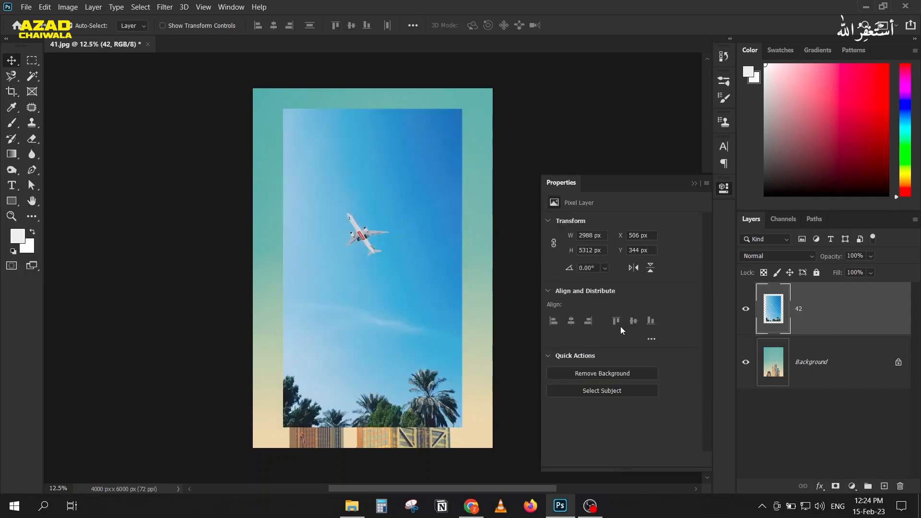
Try Select Subject on the rasterized airplane layer, inspect the selection edges, and deselect
click(608, 394)
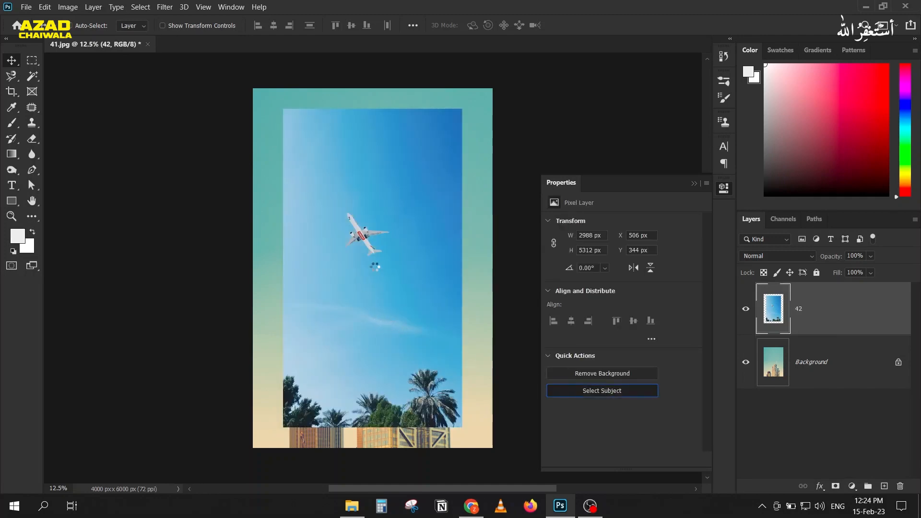
scroll(370, 255, up, 10)
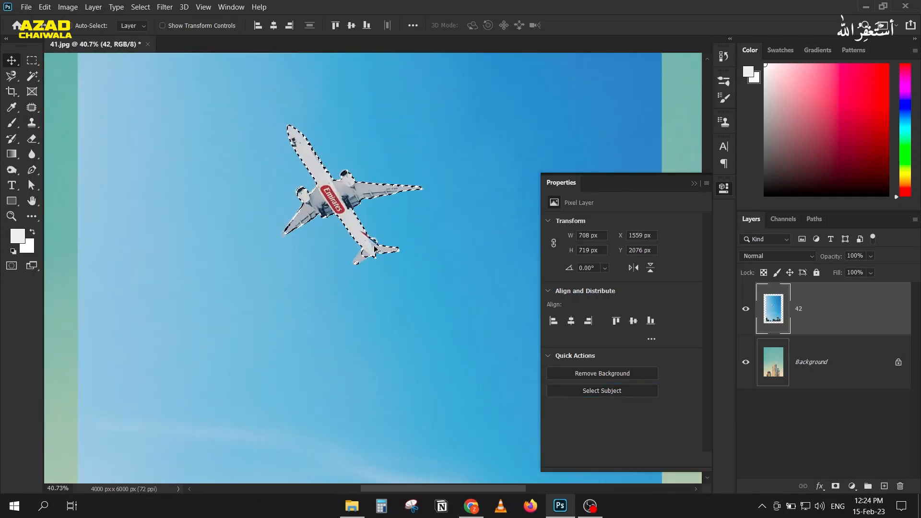
scroll(368, 253, down, 6)
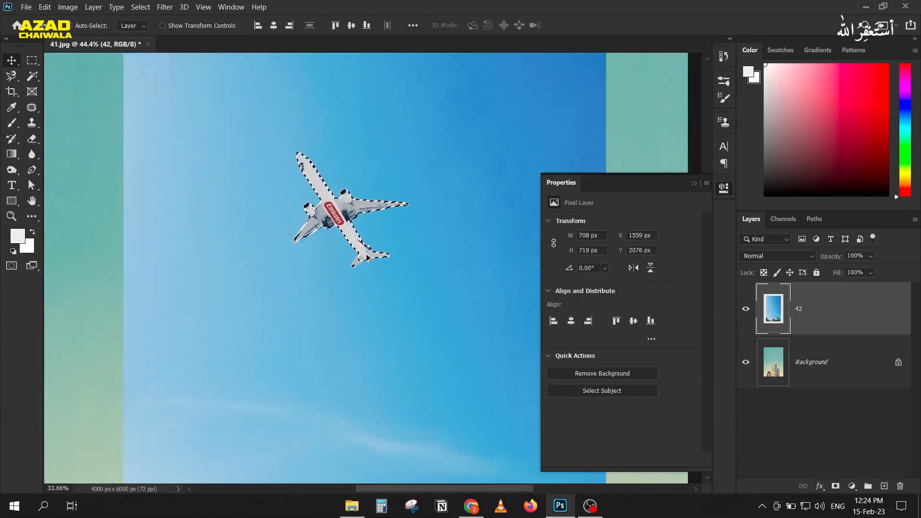
key(ctrl+d)
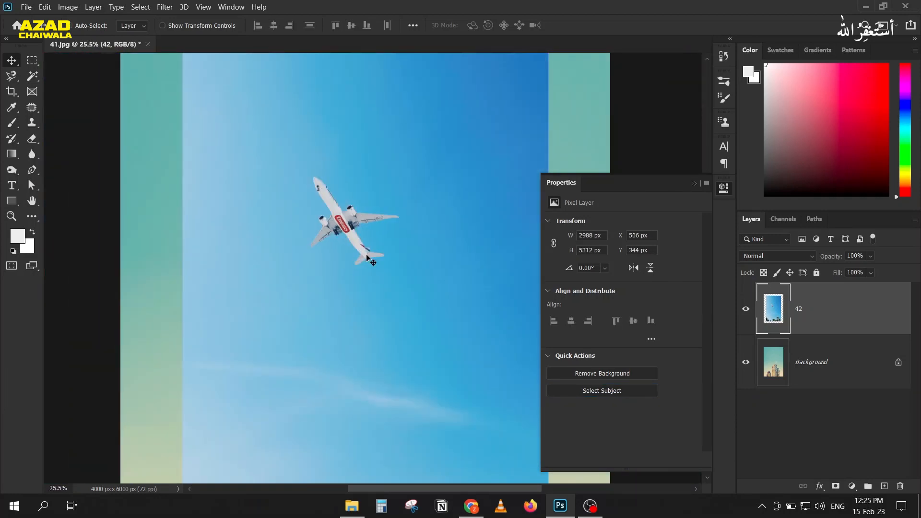
Select the airplane by framing it with the Object Selection tool
scroll(367, 257, down, 1)
click(694, 183)
right_click(32, 76)
click(75, 98)
key(shift+w)
scroll(303, 193, up, 1)
drag(315, 184, 451, 330)
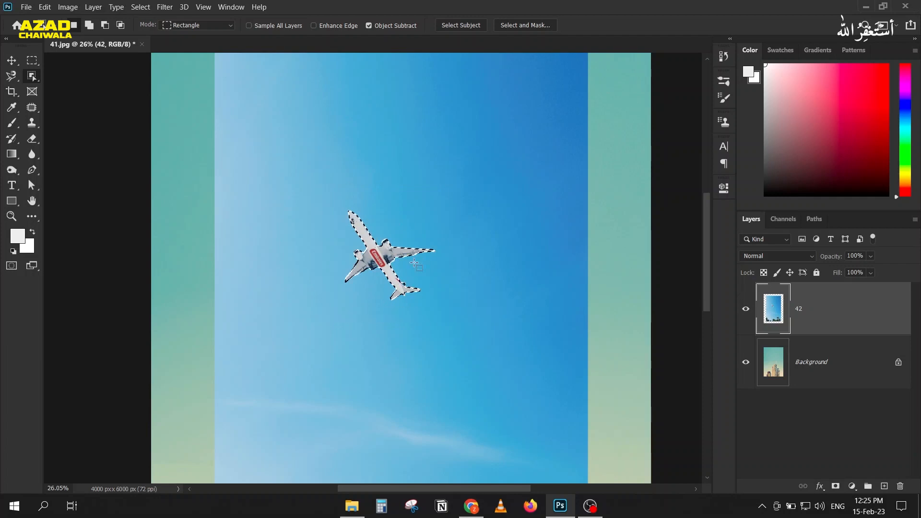
Mask the airplane layer with the airplane selection to hide its blue sky, and activate the Move tool
scroll(396, 317, up, 4)
scroll(395, 317, down, 4)
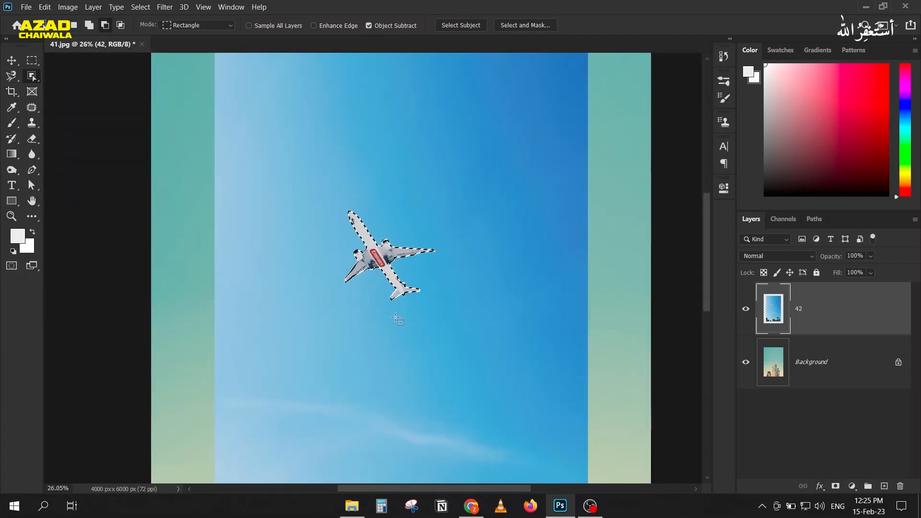
scroll(395, 318, down, 4)
click(837, 487)
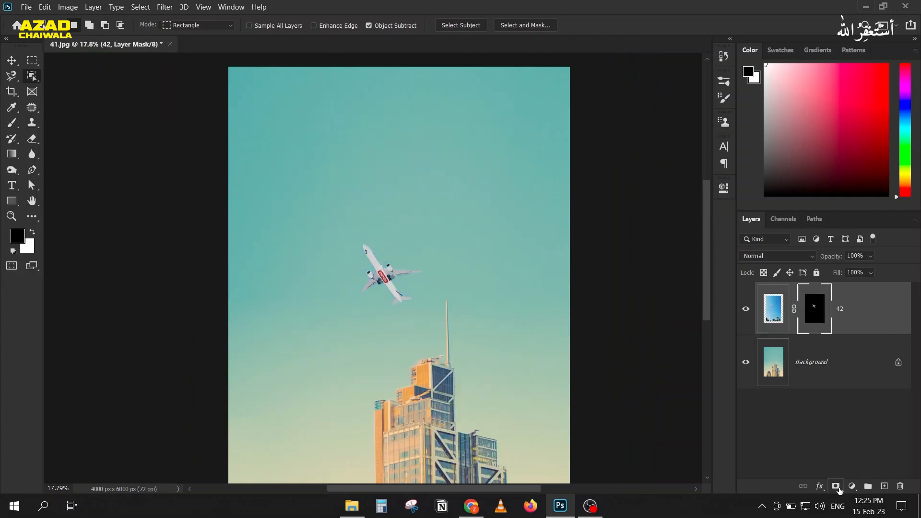
scroll(379, 286, up, 3)
scroll(368, 277, down, 3)
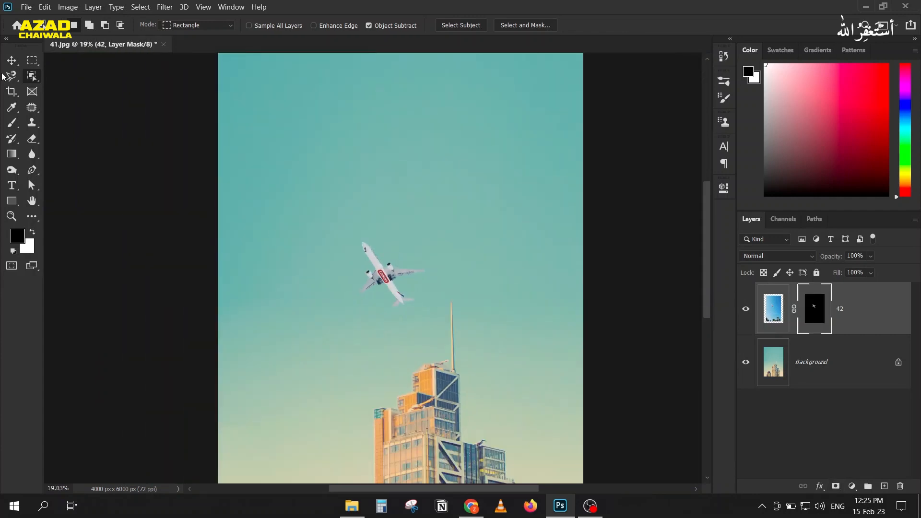
click(12, 61)
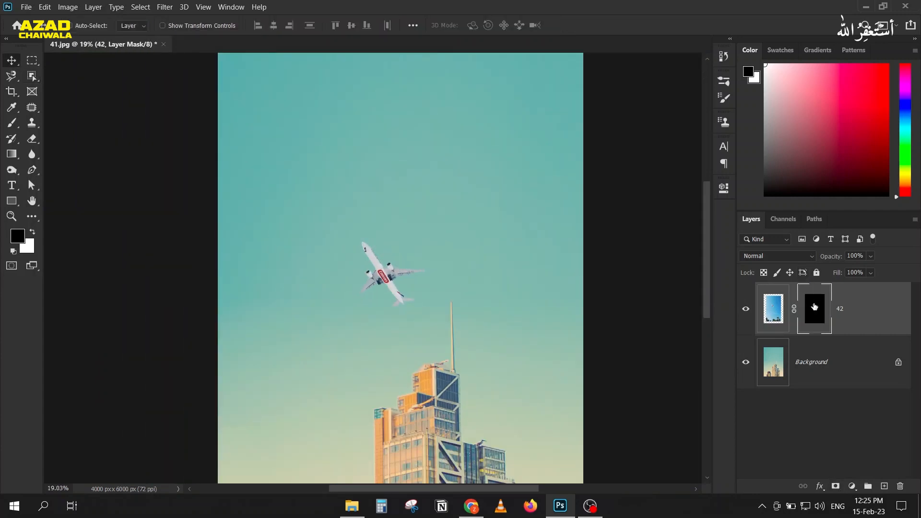
Inspect the airplane layer's mask on its own, and return to the composite view
alt+click(814, 307)
alt+click(814, 307)
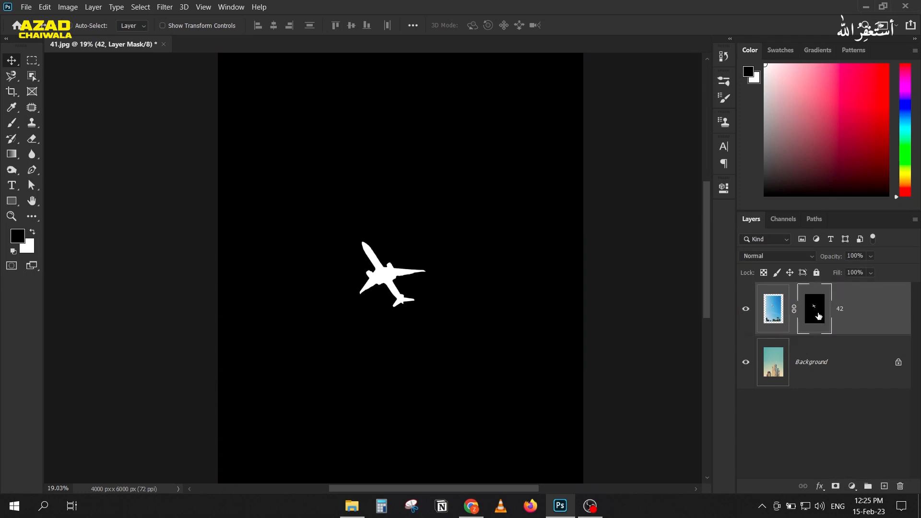
scroll(362, 290, down, 2)
drag(363, 283, 340, 226)
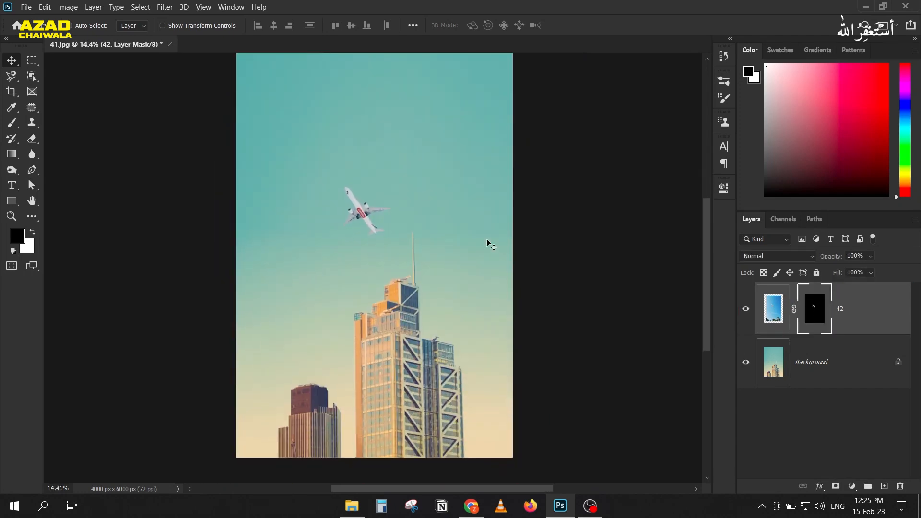
Flip the airplane layer horizontally and reposition the airplane in the sky farther to the left of the tower's spire
key(ctrl+2)
key(ctrl+t)
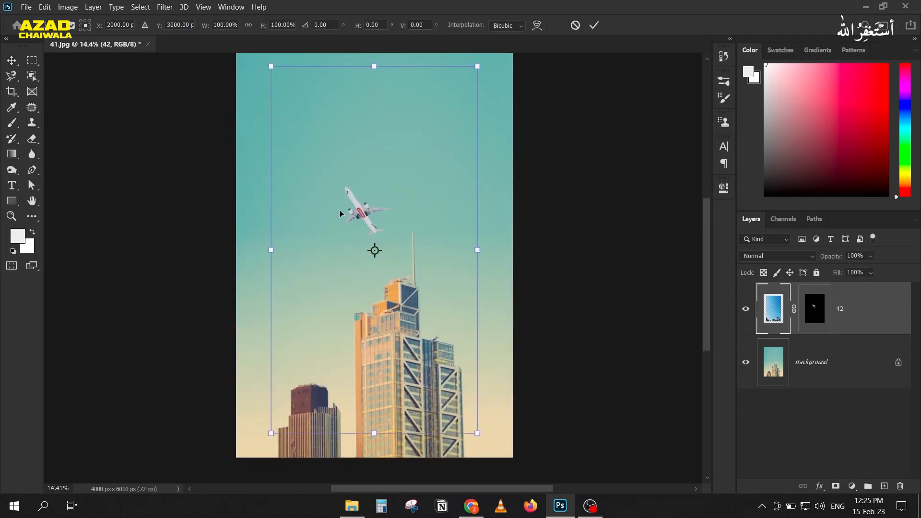
right_click(341, 214)
click(375, 411)
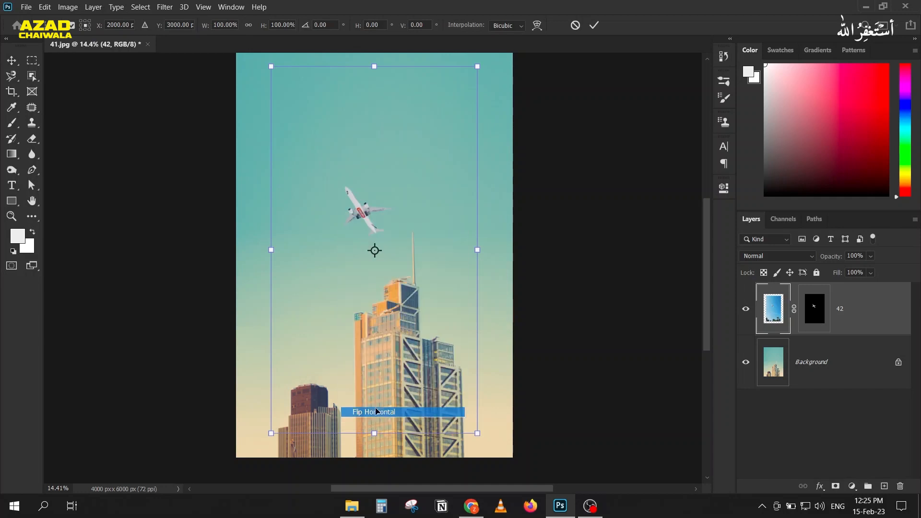
click(594, 25)
drag(385, 223, 349, 227)
scroll(300, 297, up, 3)
scroll(327, 283, down, 2)
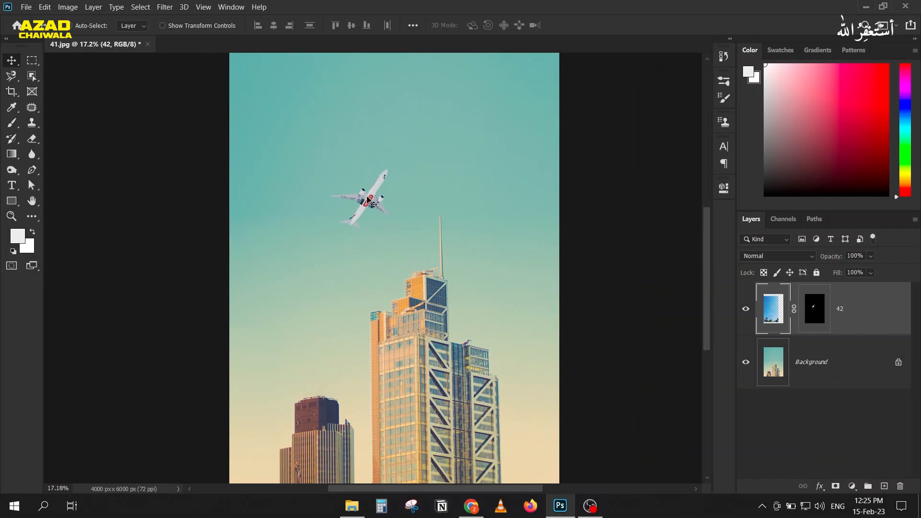
Preview the image with the sRGB IEC61966-2.1 profile, and assign the working RGB profile, ProPhoto RGB
scroll(368, 196, up, 2)
click(390, 251)
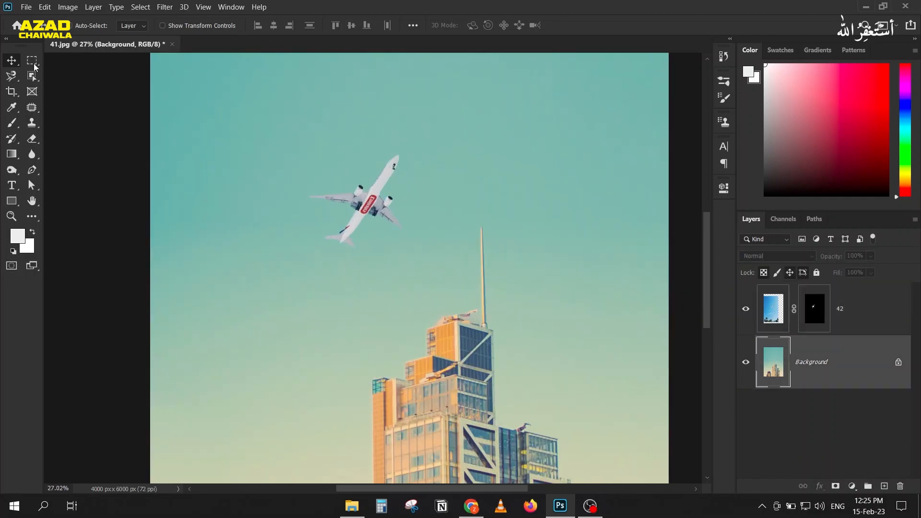
click(27, 6)
click(62, 408)
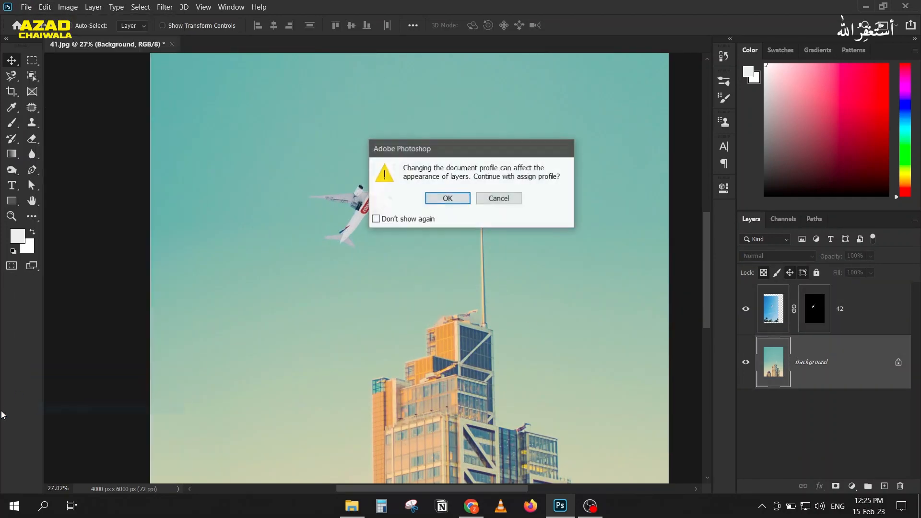
click(447, 198)
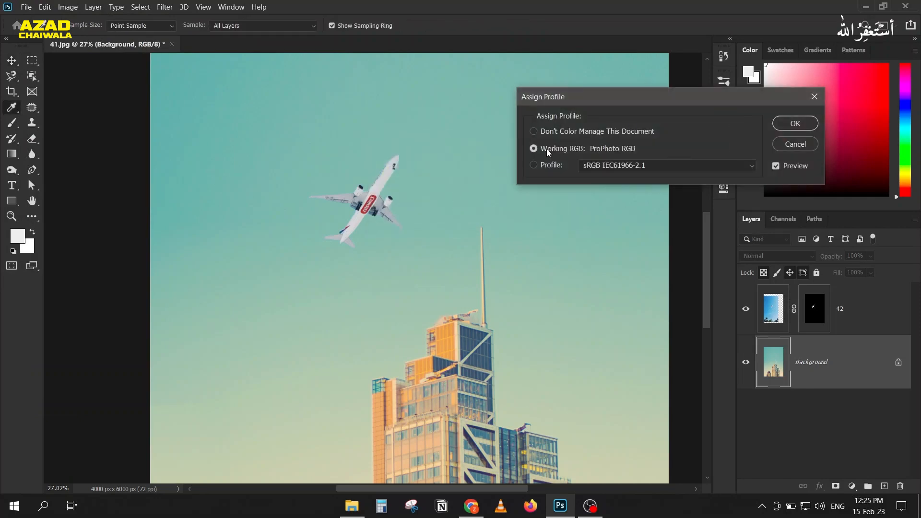
click(543, 165)
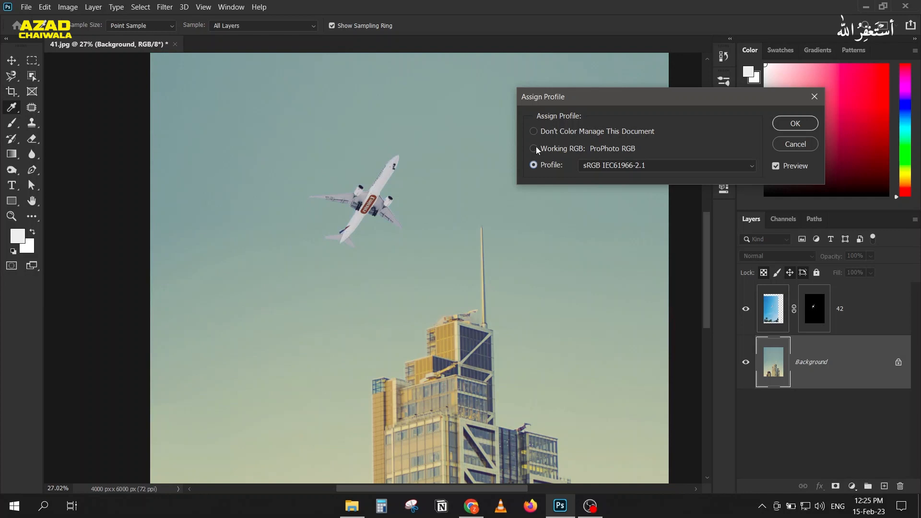
click(535, 148)
click(795, 124)
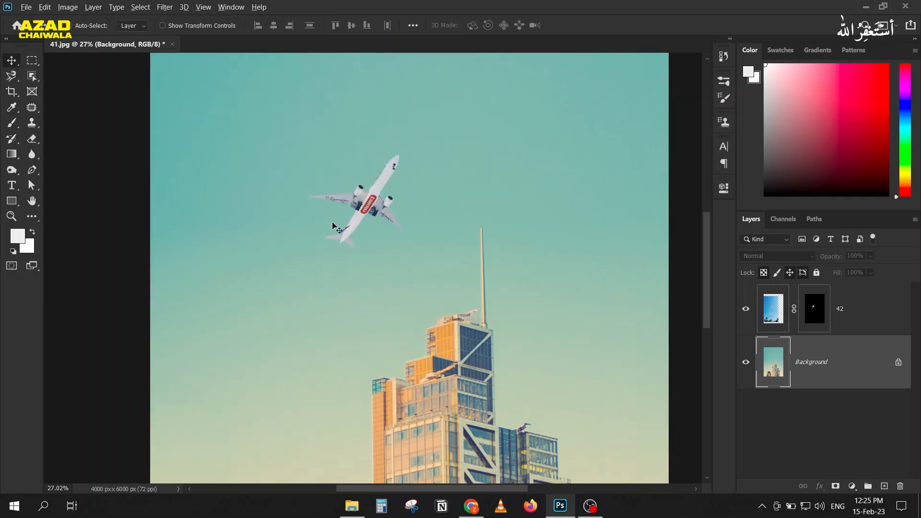
Examine how the masked airplane fits with the sky and skyscrapers, up close and in full
scroll(331, 222, down, 4)
drag(347, 242, 246, 208)
scroll(252, 191, up, 5)
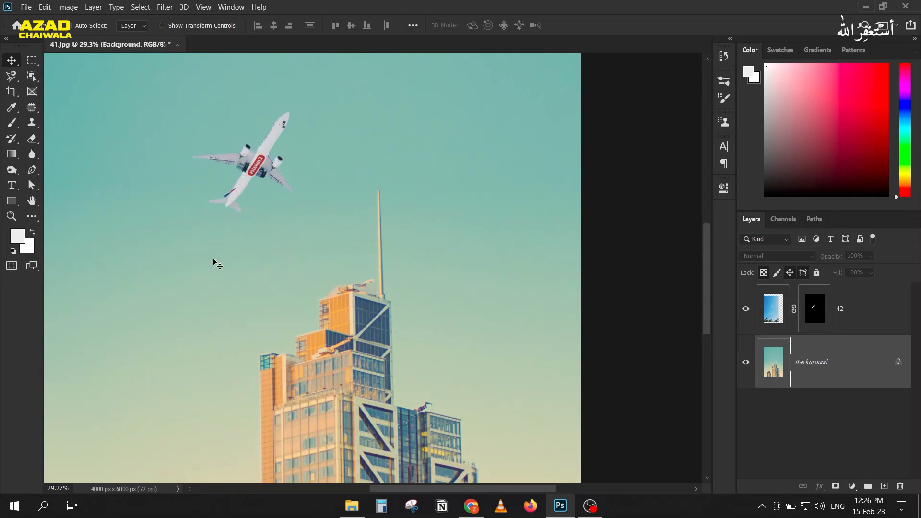
scroll(207, 278, down, 4)
scroll(288, 303, up, 2)
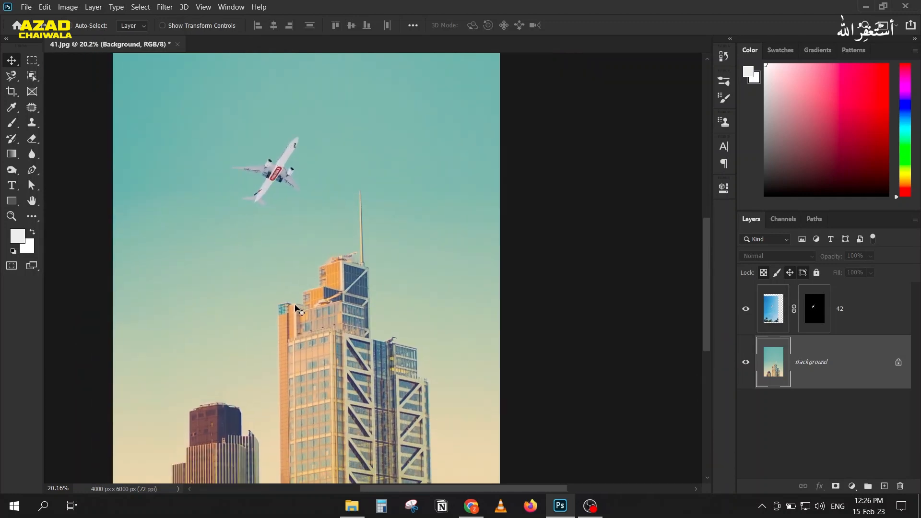
scroll(283, 132, up, 2)
scroll(281, 129, down, 3)
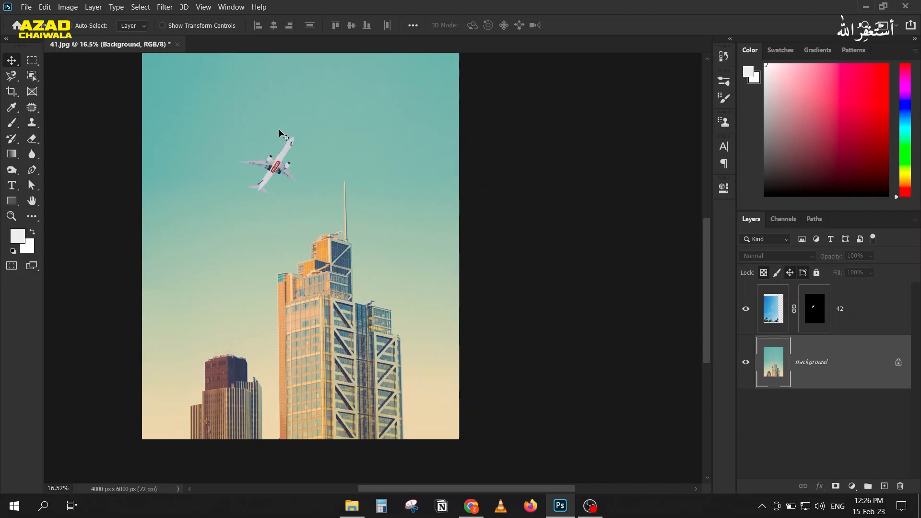
Preview blending modes such as Exclusion on the airplane layer, keeping it at Normal
click(773, 307)
click(750, 258)
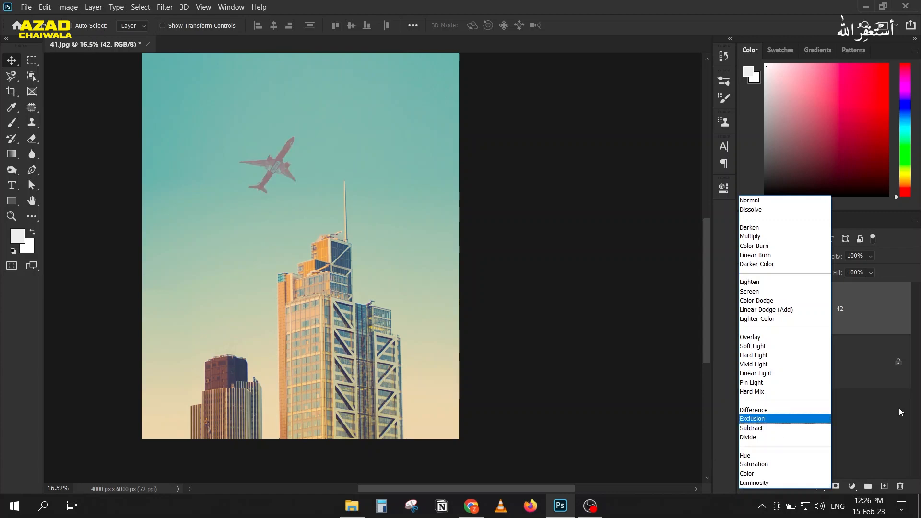
click(889, 414)
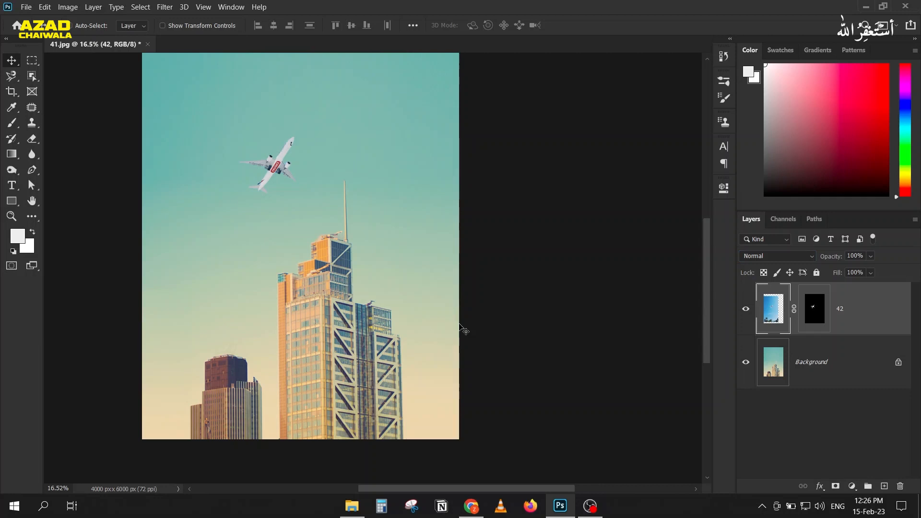
Add a solid color fill layer in ff0000 above the airplane and set its blending mode to Luminosity
click(853, 487)
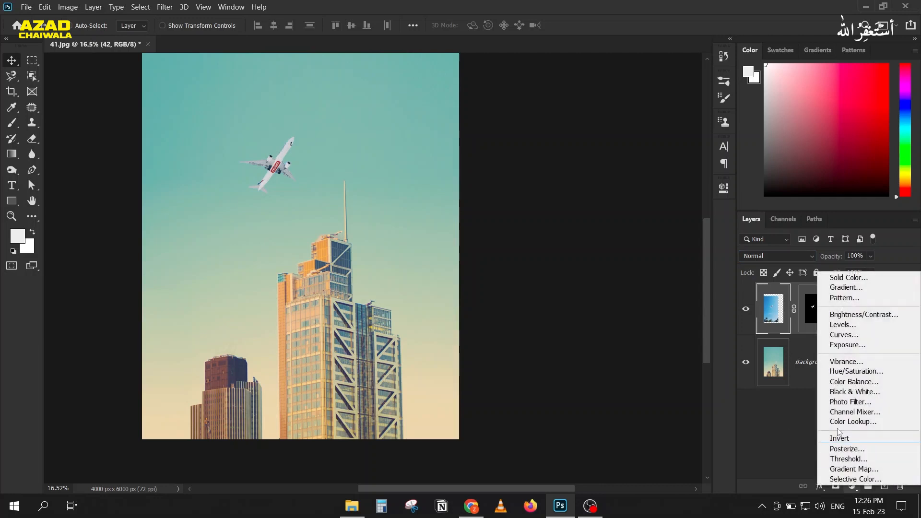
click(843, 279)
text(ff0000)
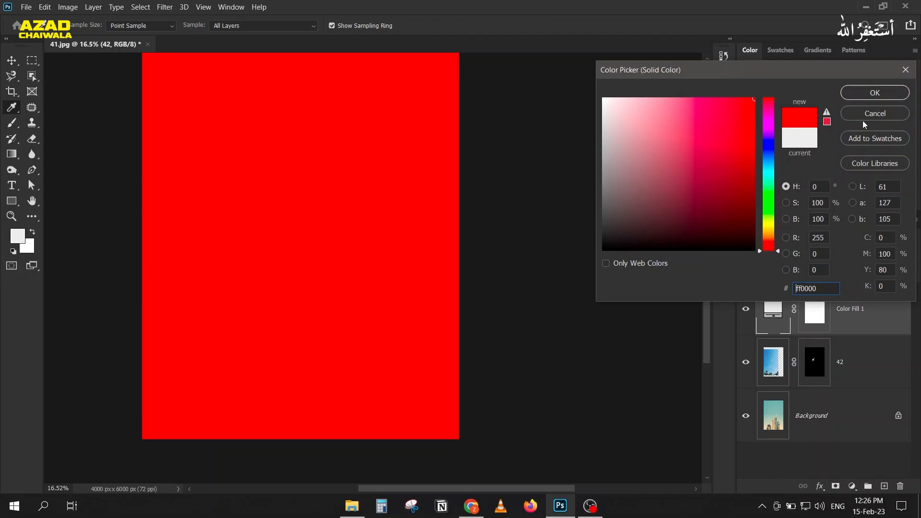
click(862, 92)
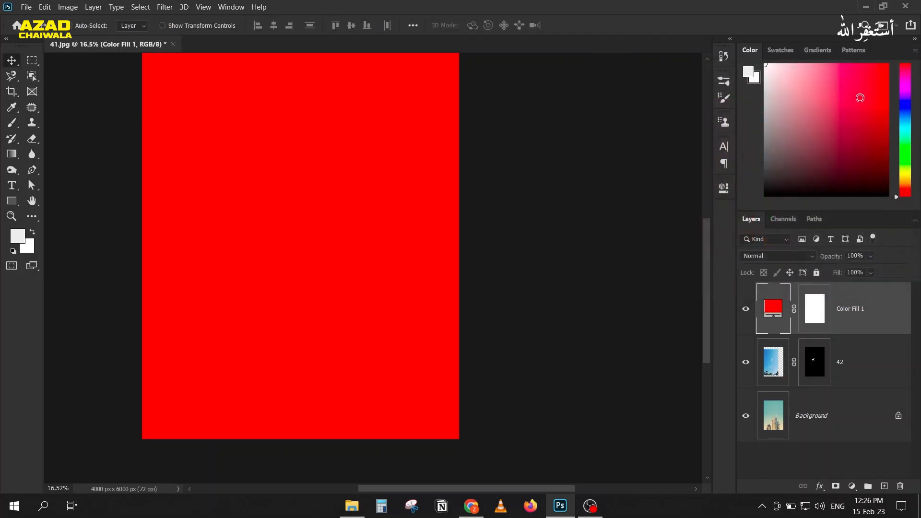
scroll(269, 187, up, 2)
click(747, 256)
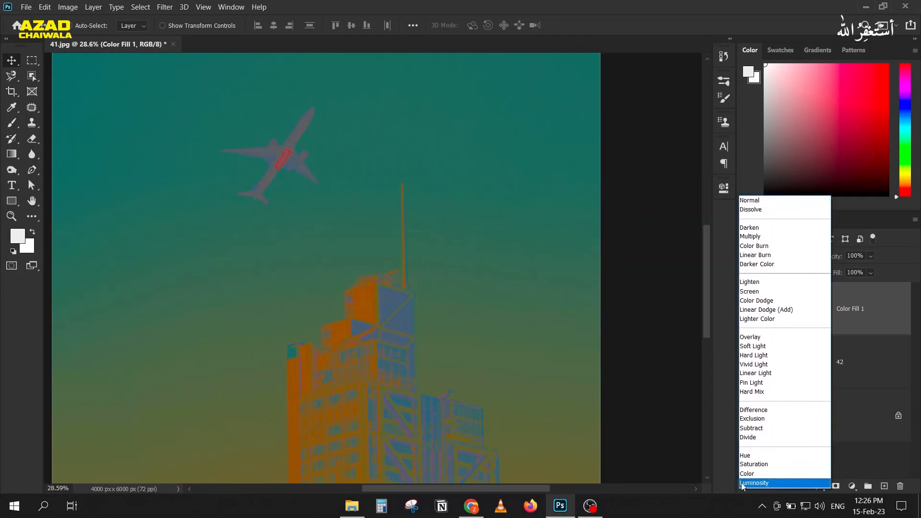
click(751, 482)
Examine the Luminosity effect on the buildings and airplane, comparing the image with the red fill layer hidden and shown
drag(298, 301, 264, 233)
scroll(286, 163, down, 1)
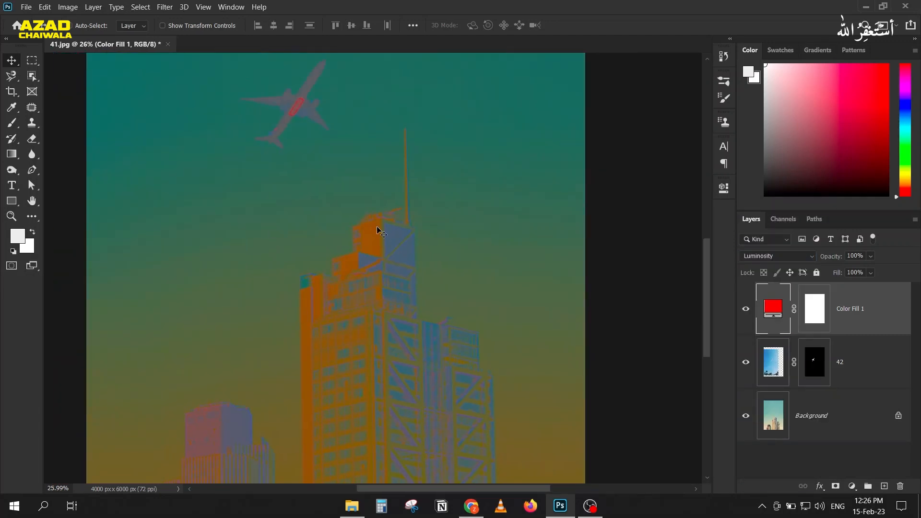
scroll(355, 236, up, 1)
drag(309, 336, 289, 294)
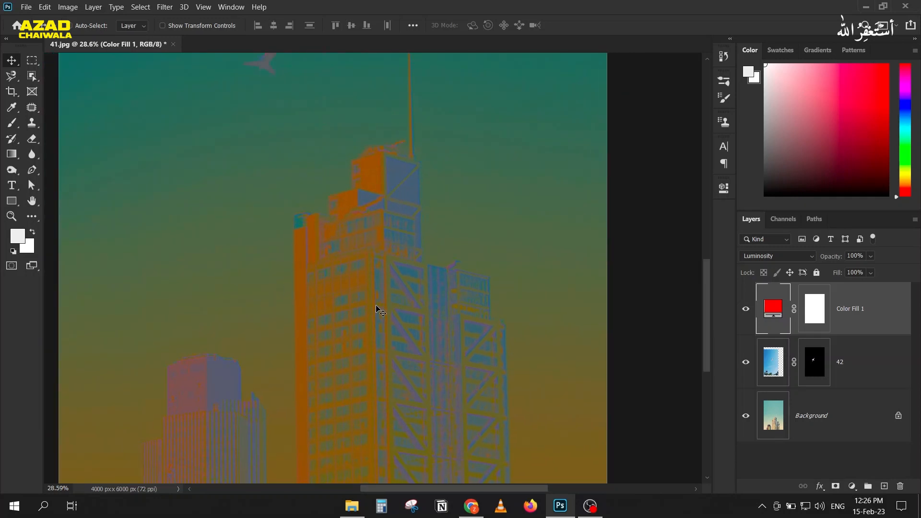
click(745, 310)
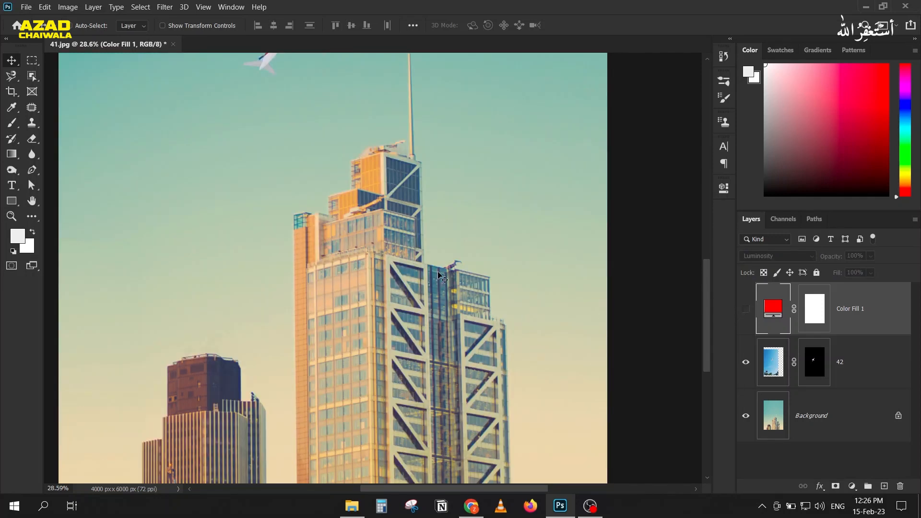
click(746, 310)
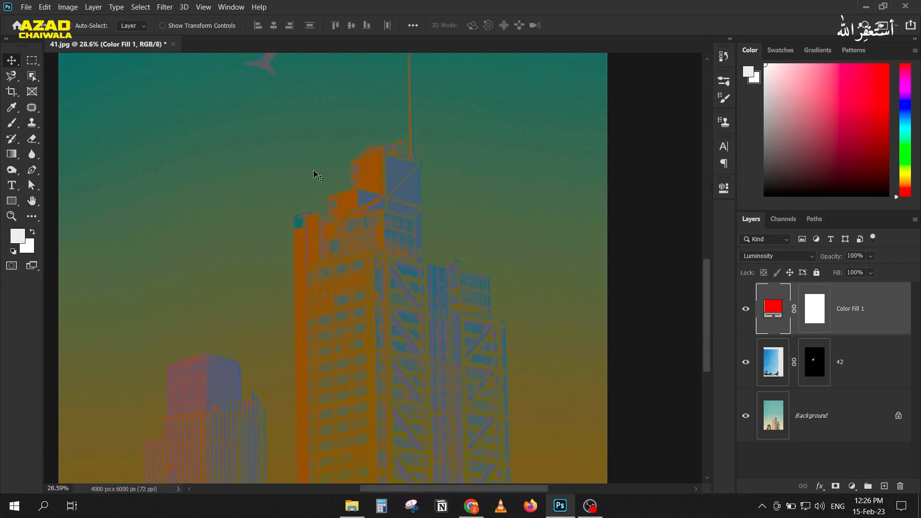
drag(323, 171, 341, 314)
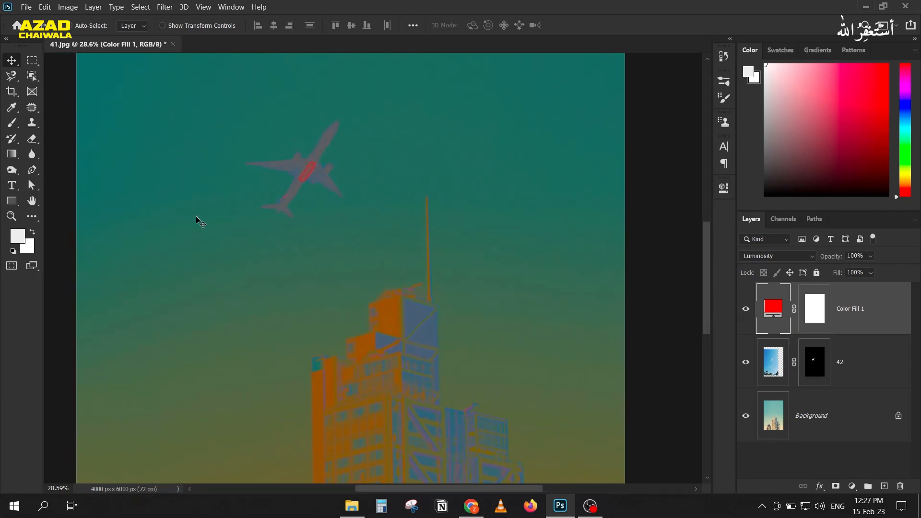
Add a Selective Color adjustment layer directly above the airplane layer, keeping the Default preset
click(766, 366)
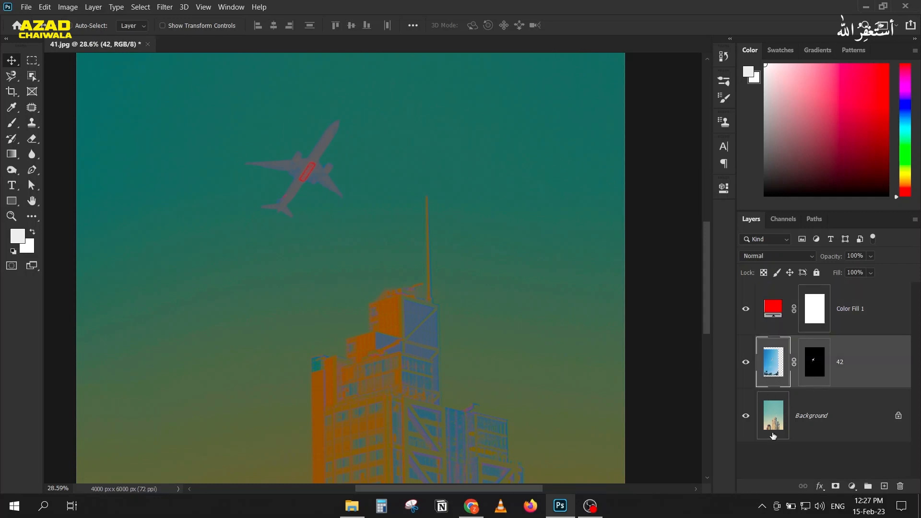
click(852, 486)
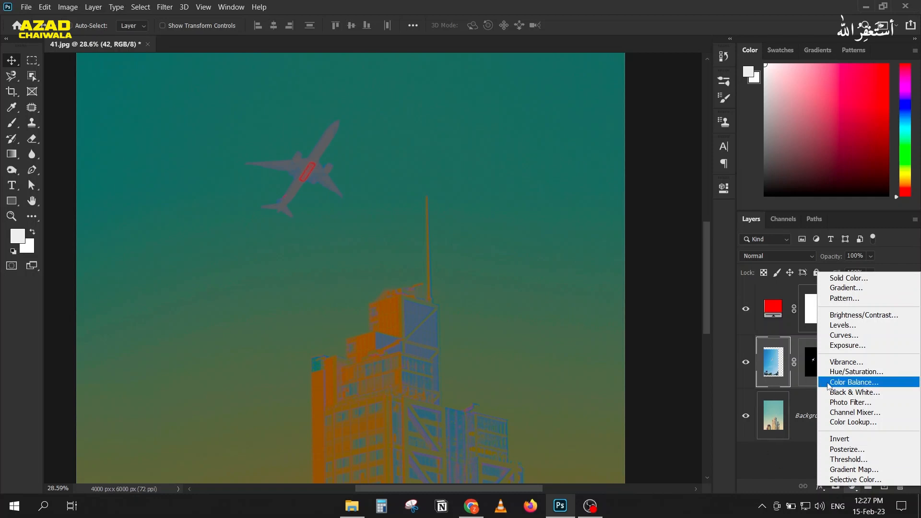
click(823, 481)
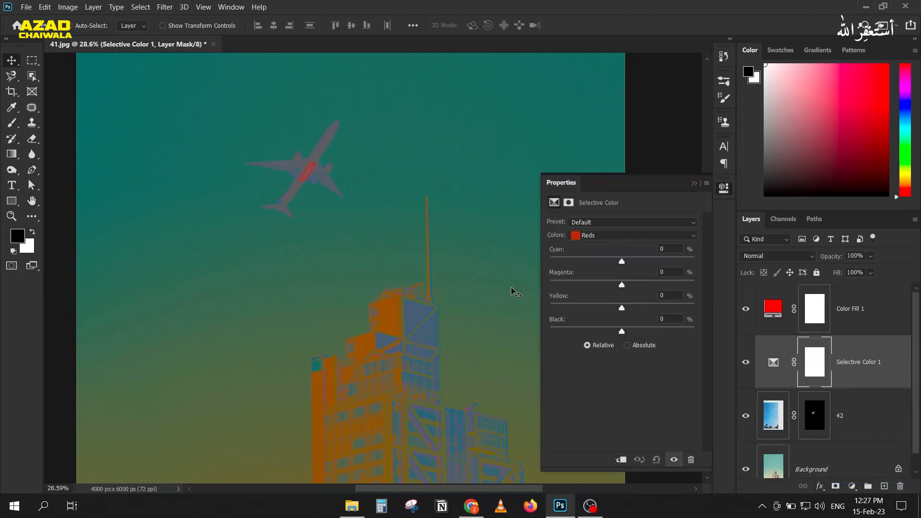
click(594, 225)
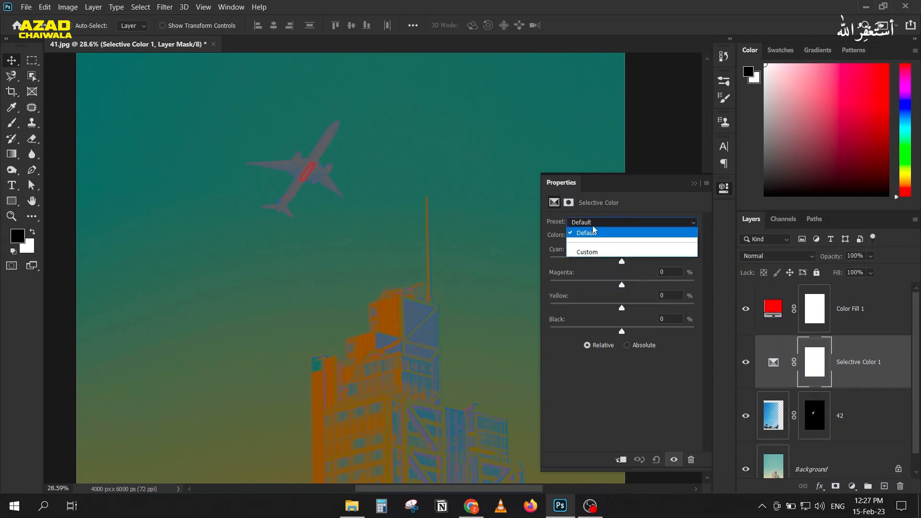
click(591, 223)
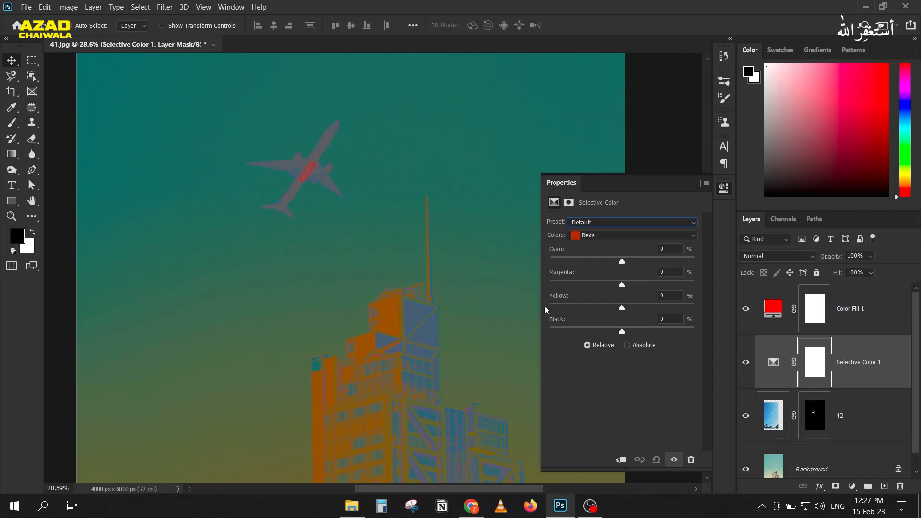
Try setting Yellow to +78% for the Whites in the Selective Color adjustment, and reset the adjustment
click(599, 235)
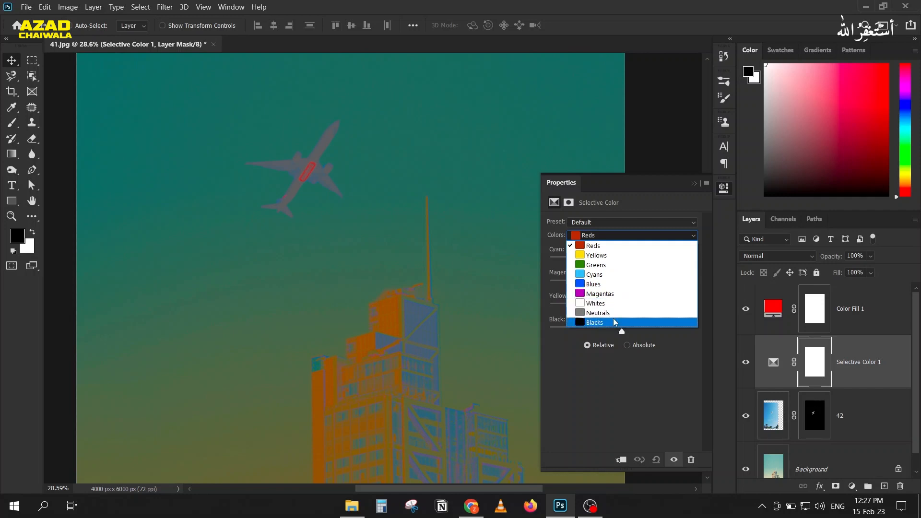
click(614, 304)
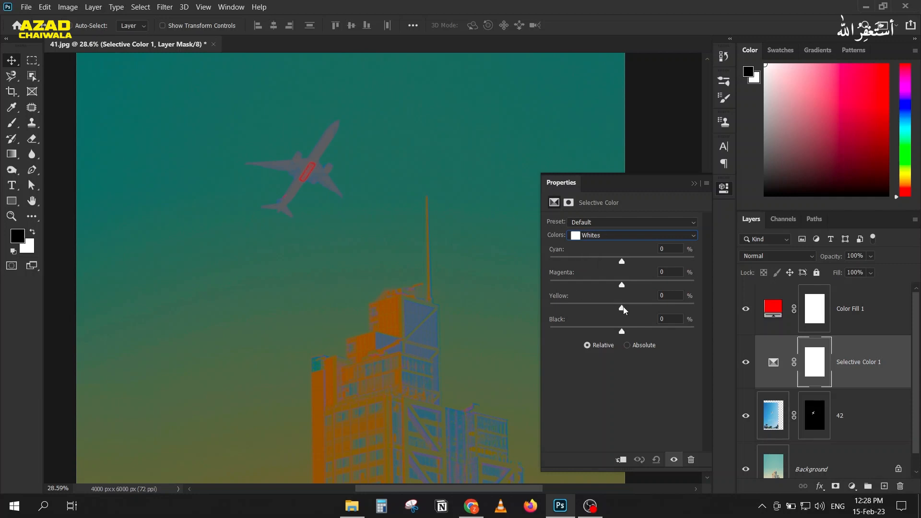
drag(622, 309, 679, 311)
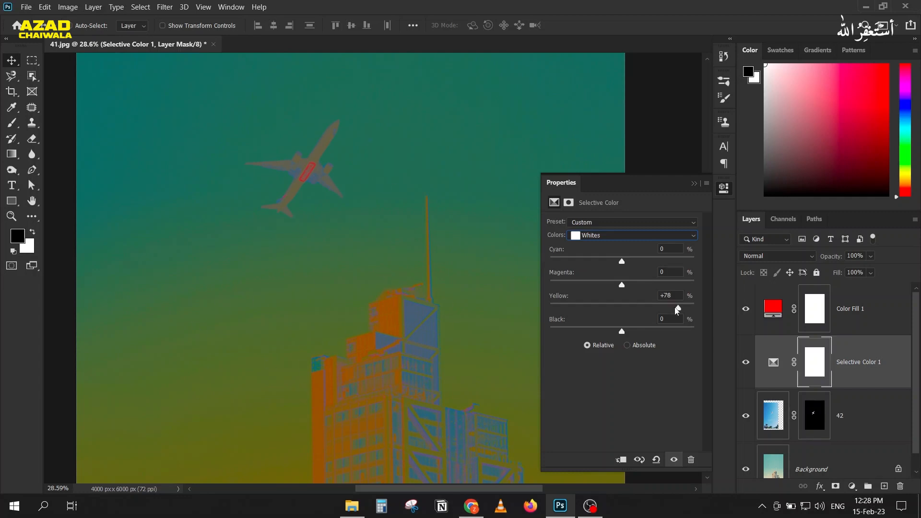
click(656, 460)
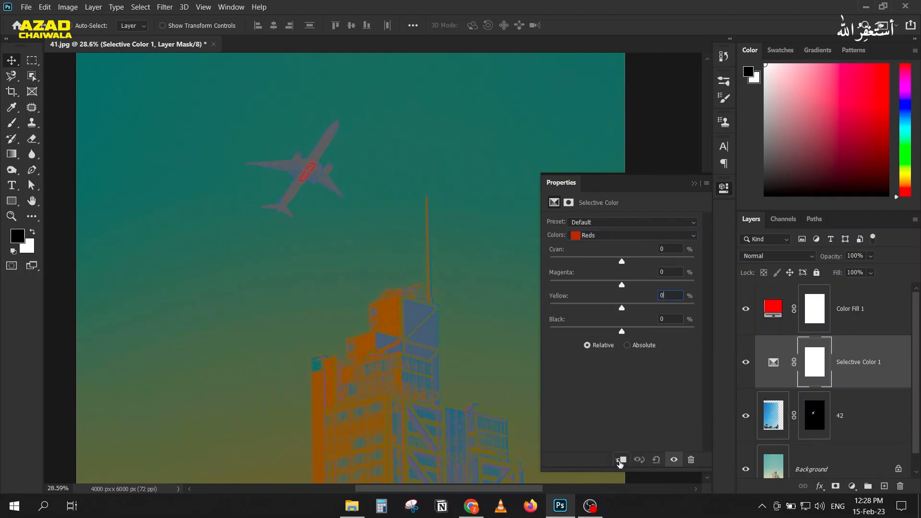
Clip the Selective Color adjustment to the airplane layer and set its Whites to Cyan -58%, Yellow +81% and Black +45%
click(620, 460)
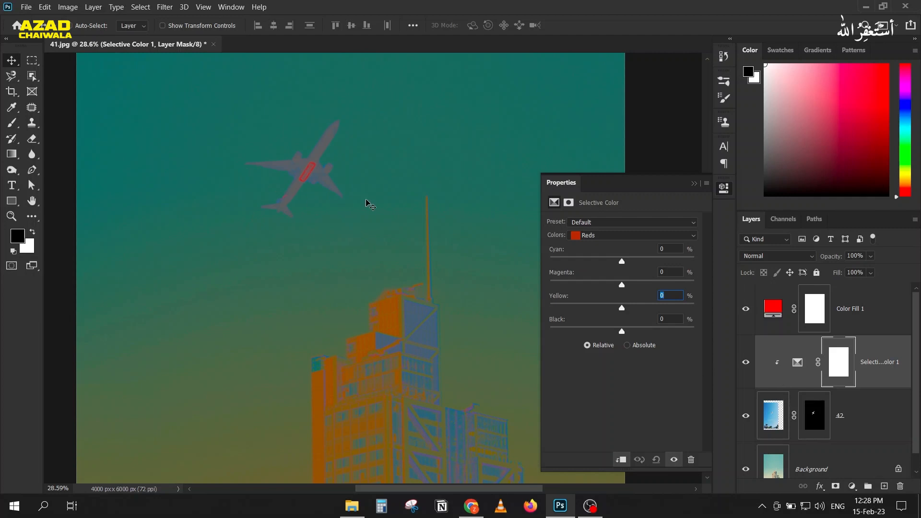
click(605, 236)
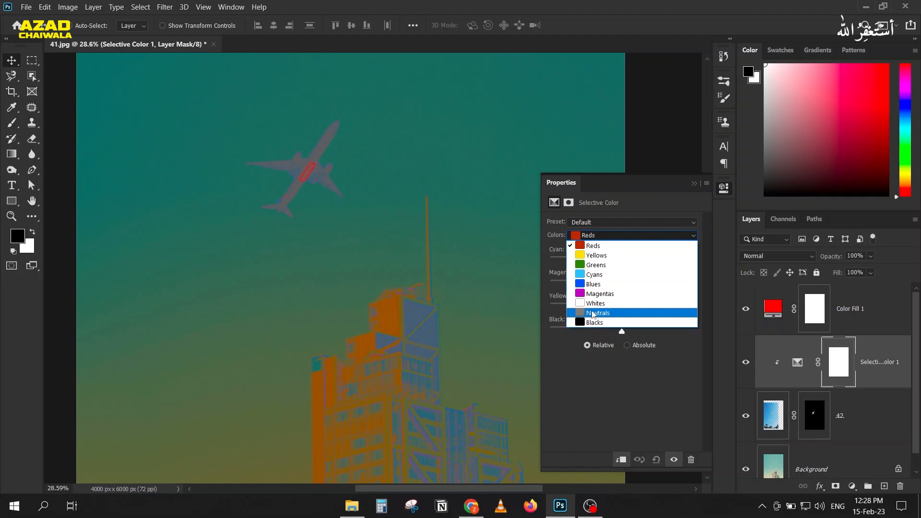
click(590, 303)
drag(622, 311, 680, 303)
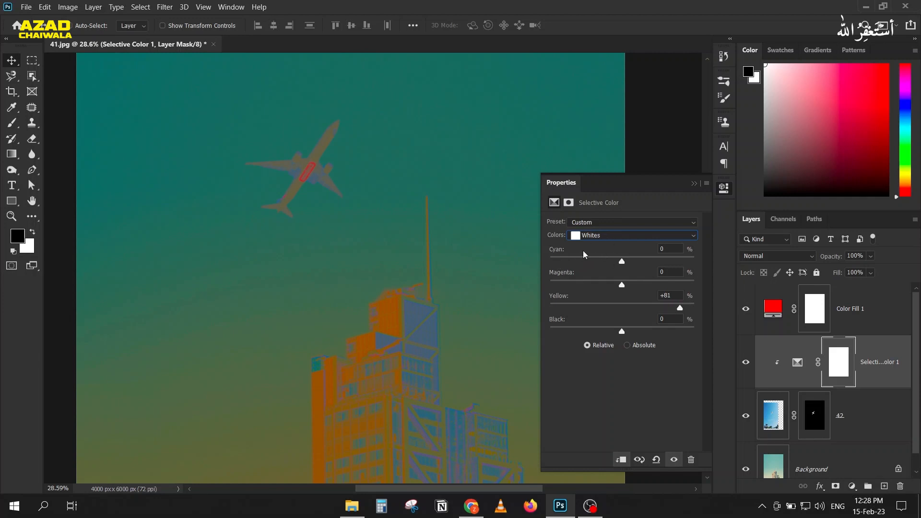
drag(620, 263, 581, 266)
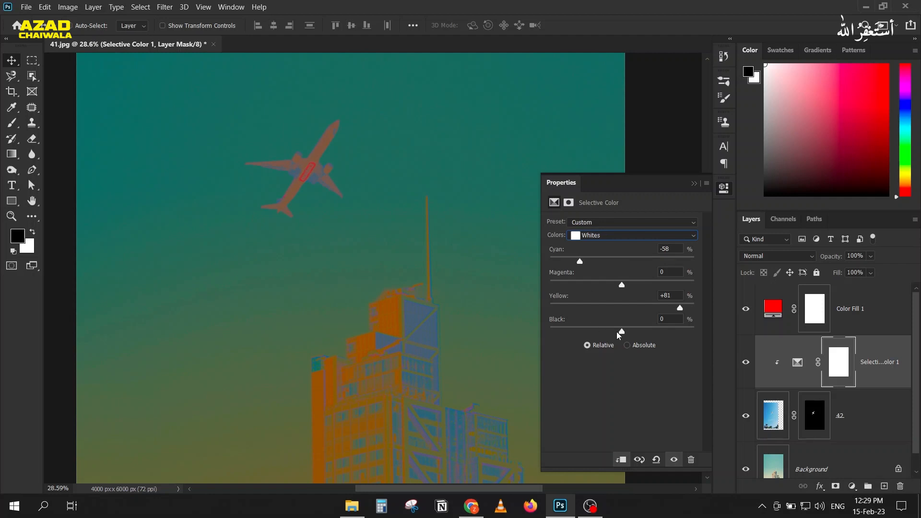
drag(622, 334, 654, 332)
Set the Blacks in the Selective Color adjustment to Cyan +42%, Magenta +19% and Yellow -22%
click(624, 236)
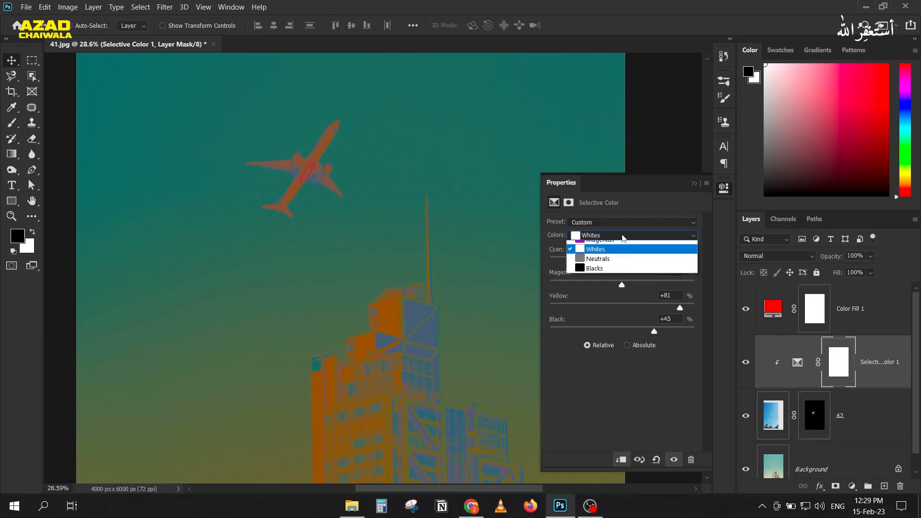
click(606, 323)
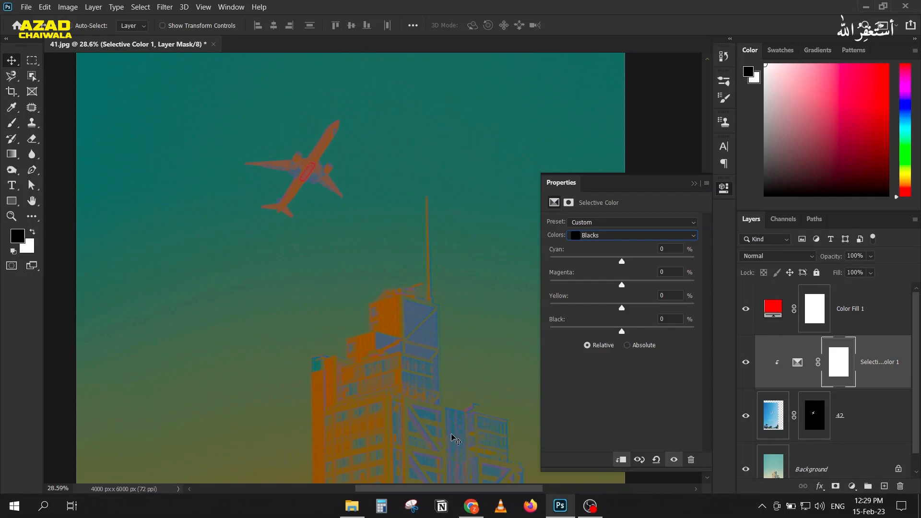
drag(622, 261, 652, 261)
drag(622, 308, 606, 308)
click(694, 184)
Hide the red fill layer and compare the airplane with the Selective Color adjustment off and on
click(746, 309)
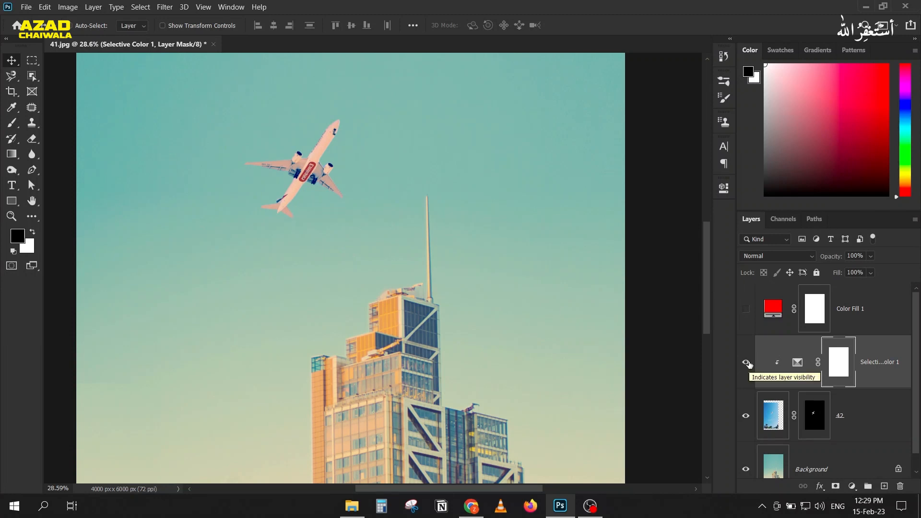
click(746, 362)
click(747, 363)
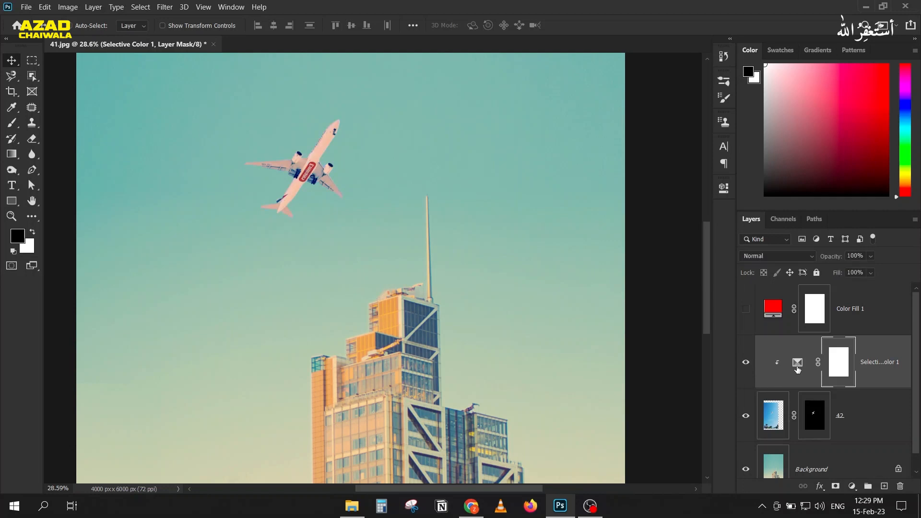
Refine the Whites in the Selective Color adjustment to Cyan -48%, Yellow +100% and Black +87%
double_click(798, 363)
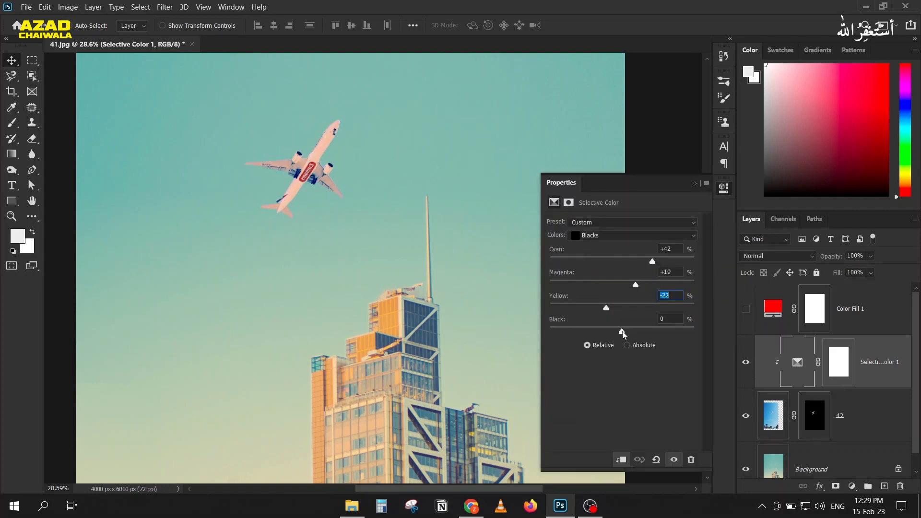
key(Tab)
click(602, 235)
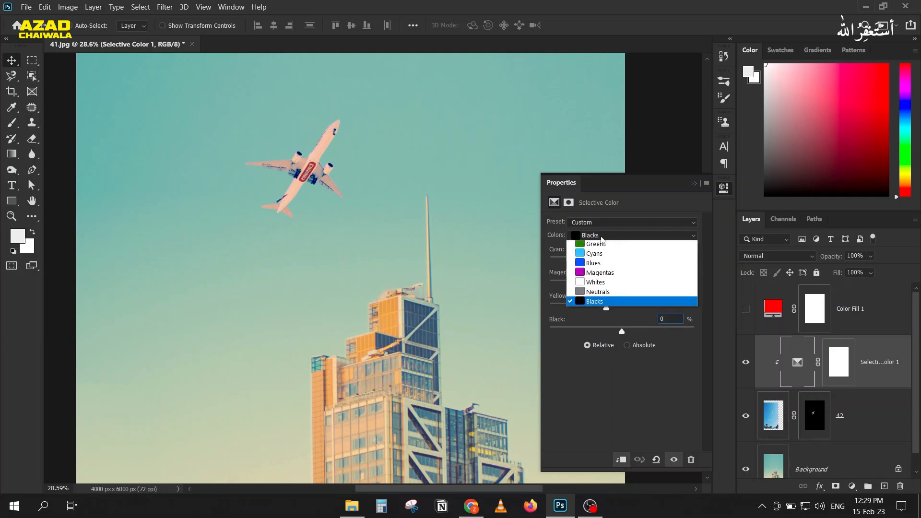
click(600, 304)
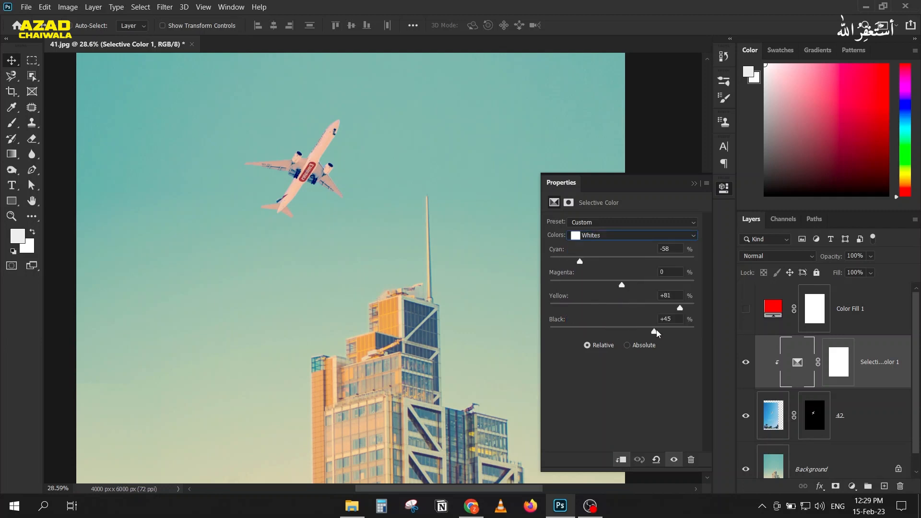
drag(656, 332, 686, 331)
mouse_move(581, 259)
mouse_down()
mouse_move(564, 263)
mouse_move(586, 263)
mouse_up()
drag(680, 309, 696, 309)
mouse_move(586, 262)
mouse_down()
mouse_move(604, 262)
mouse_move(574, 262)
mouse_move(588, 266)
mouse_up()
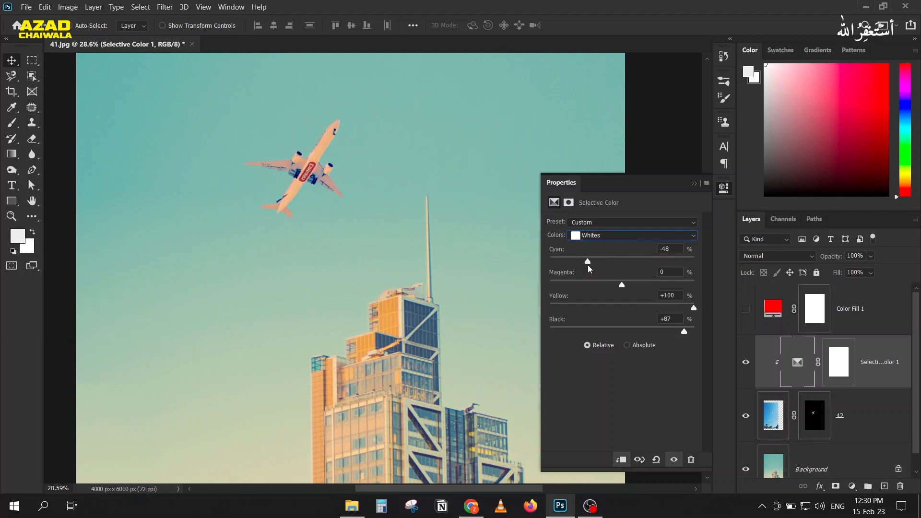
click(694, 183)
Check the airplane without and with the adjustment, and slightly lower the Black amount for the Whites
click(746, 362)
click(745, 362)
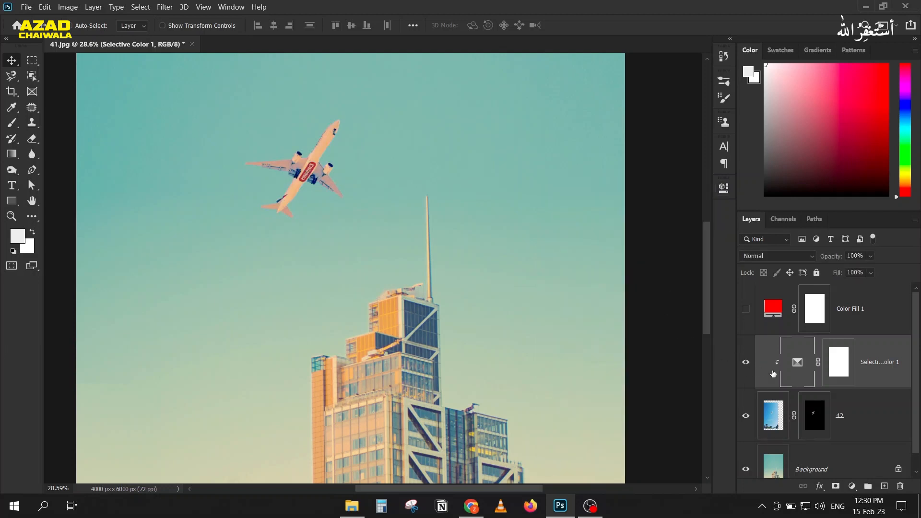
double_click(799, 368)
mouse_move(686, 332)
mouse_down()
mouse_move(613, 334)
mouse_move(676, 334)
mouse_up()
click(694, 183)
Examine how the airplane matches the whole photo with the Selective Color layer hidden and shown, and select the Background layer
scroll(366, 216, down, 3)
scroll(362, 219, up, 2)
click(747, 363)
click(747, 363)
click(747, 363)
click(747, 363)
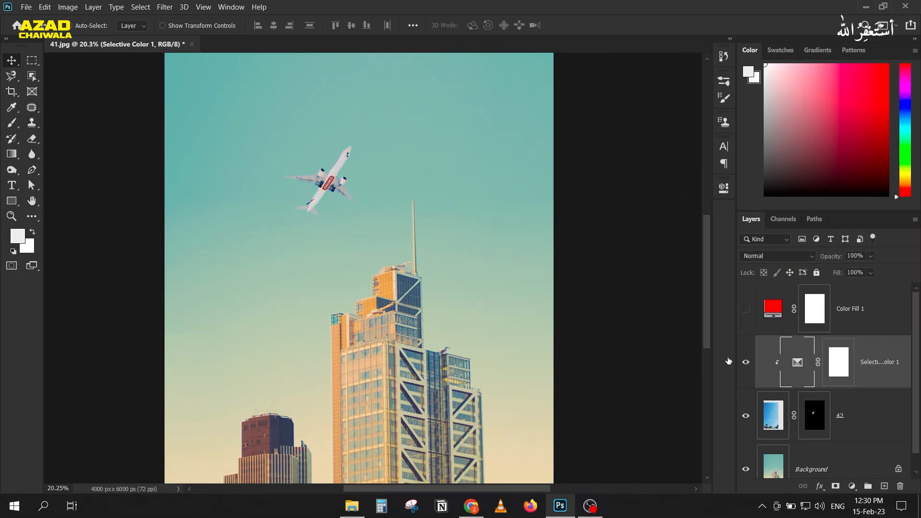
scroll(249, 238, down, 2)
scroll(267, 232, down, 2)
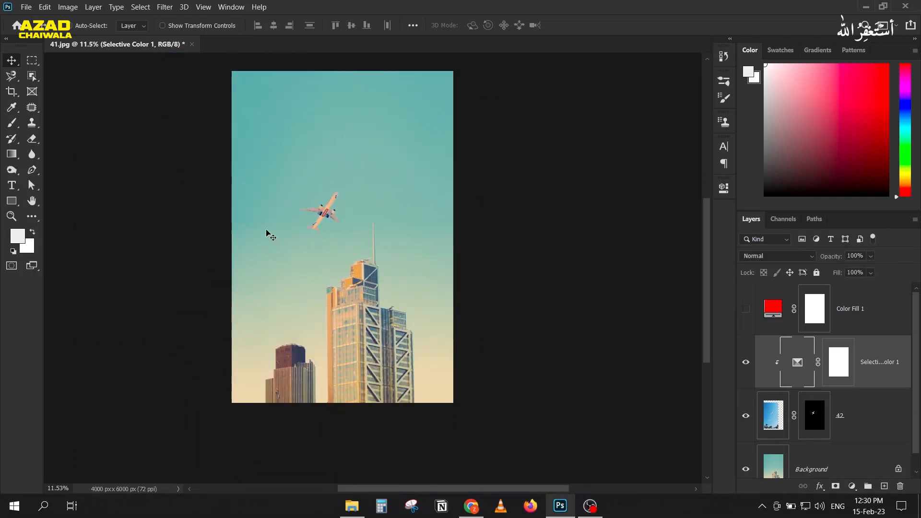
click(774, 468)
scroll(233, 125, up, 1)
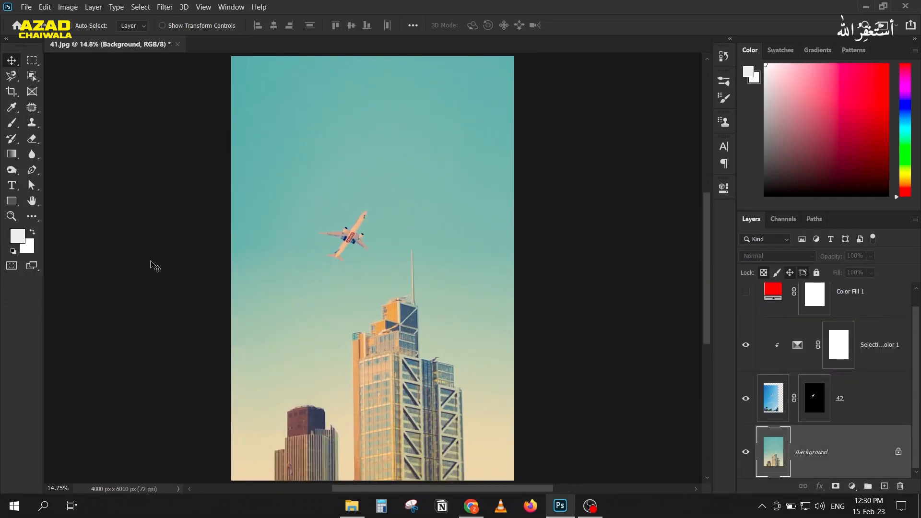